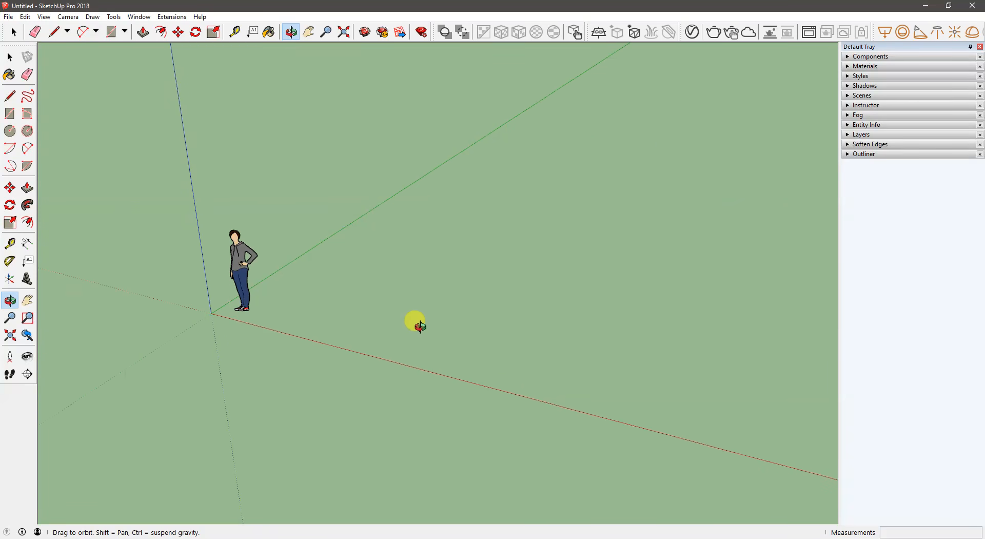
key(space)
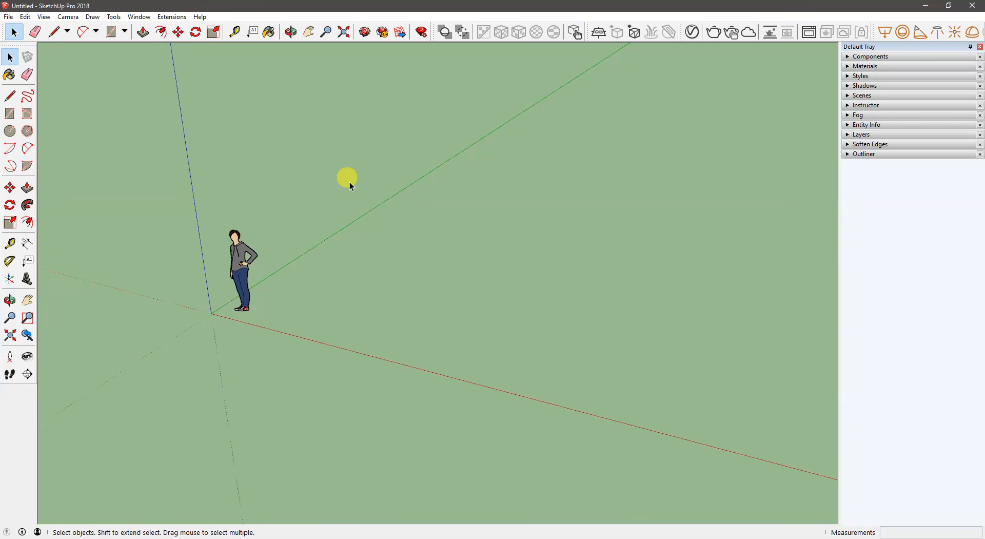
right_click(12, 426)
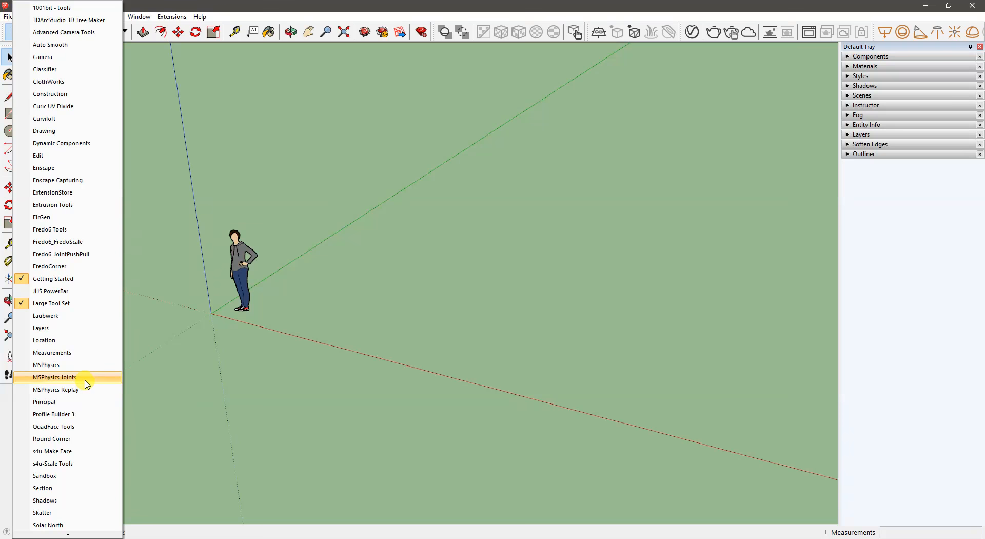
click(276, 365)
middle_drag(269, 358, 303, 338)
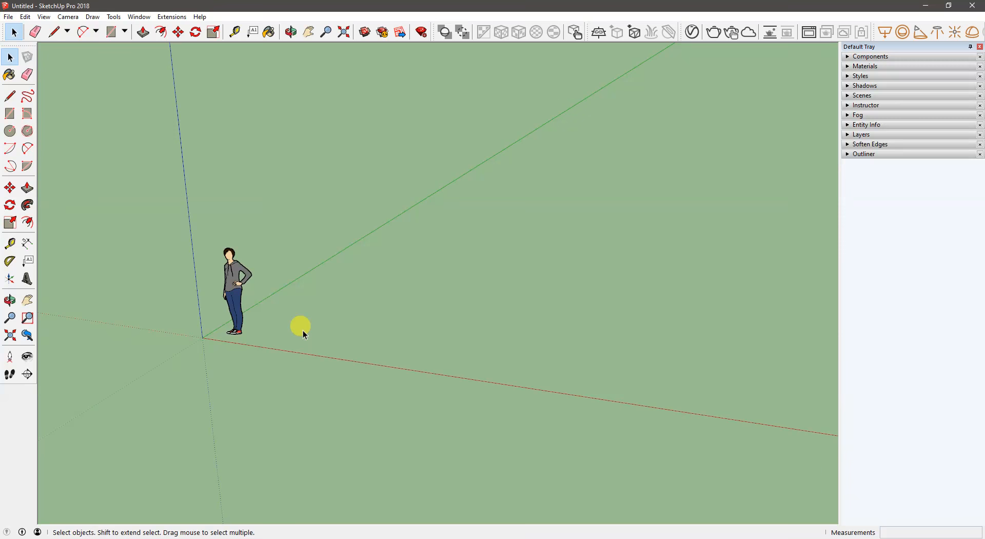
middle_drag(300, 323, 266, 312)
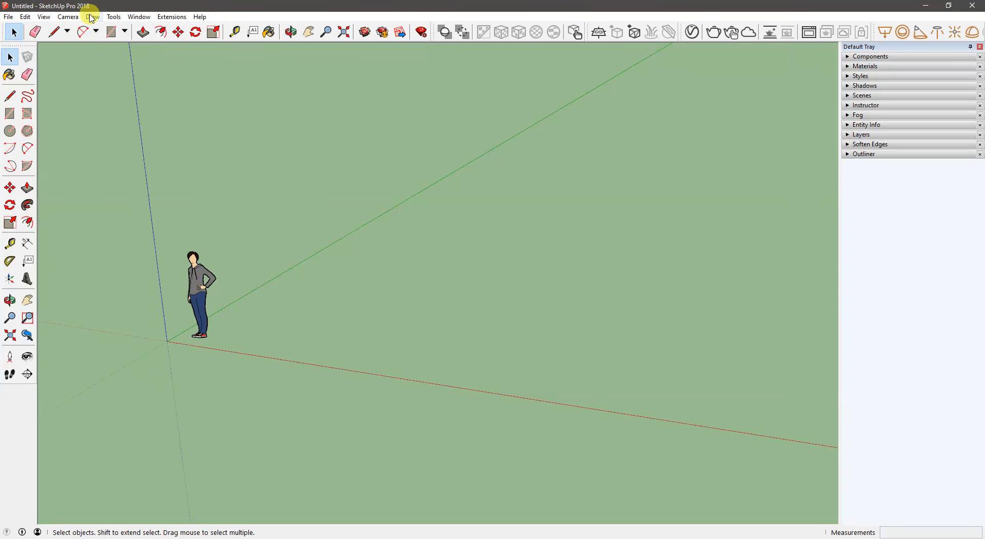
click(135, 16)
mouse_move(142, 29)
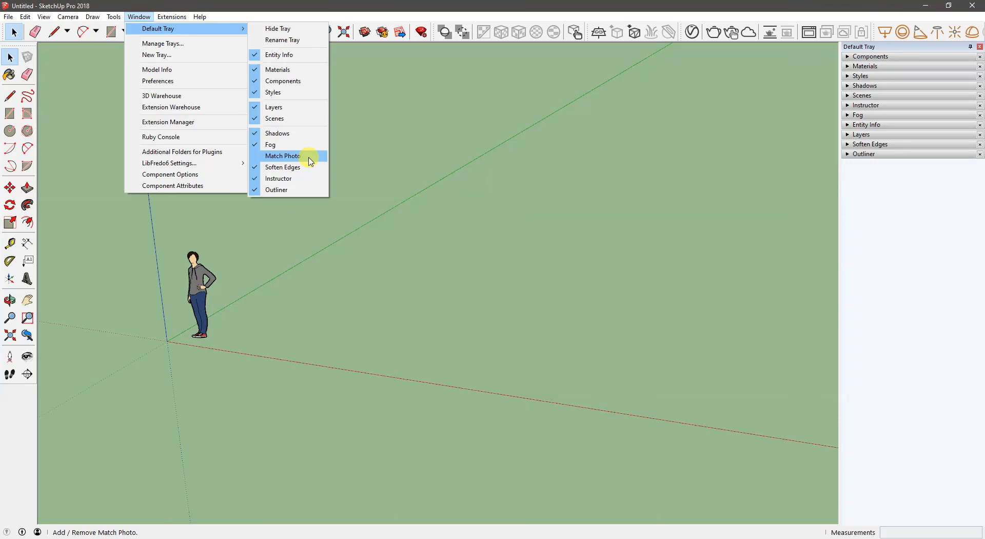
click(396, 197)
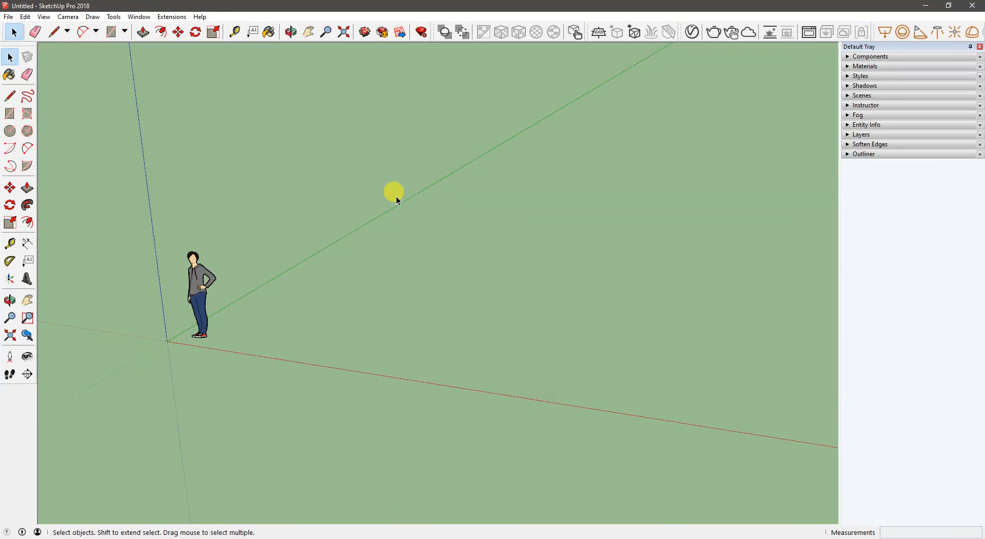
middle_drag(352, 260, 234, 216)
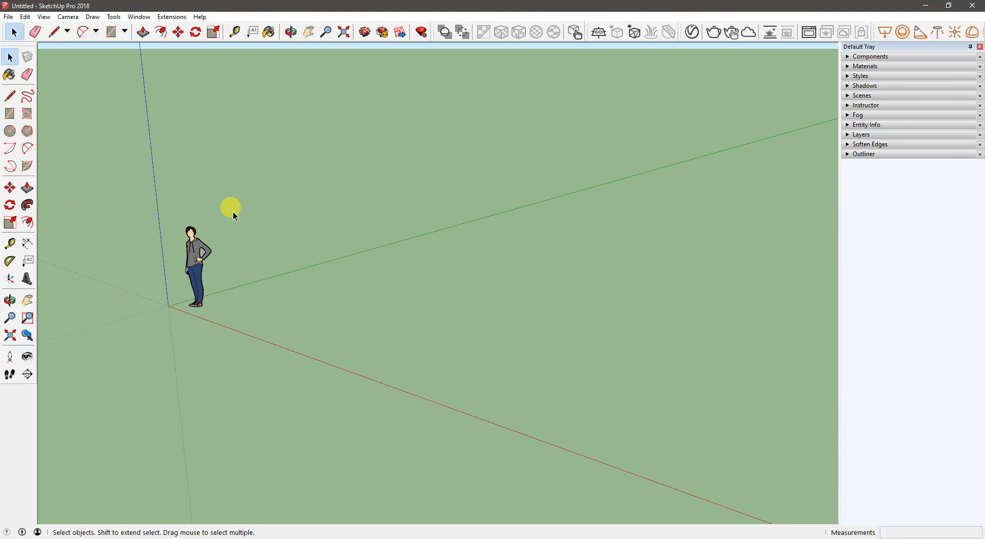
- Search the 3D Warehouse components for "chair"
click(887, 59)
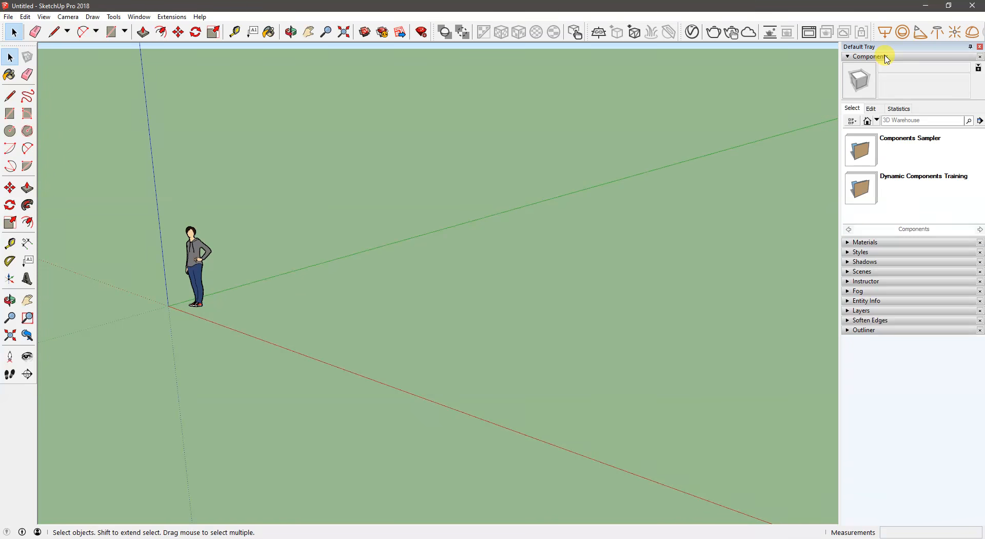
click(924, 121)
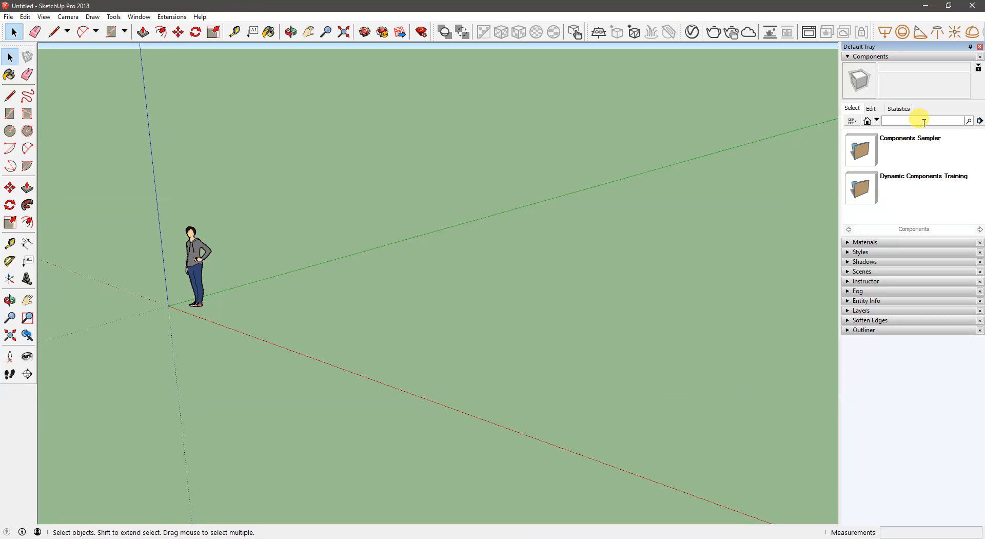
key(Return)
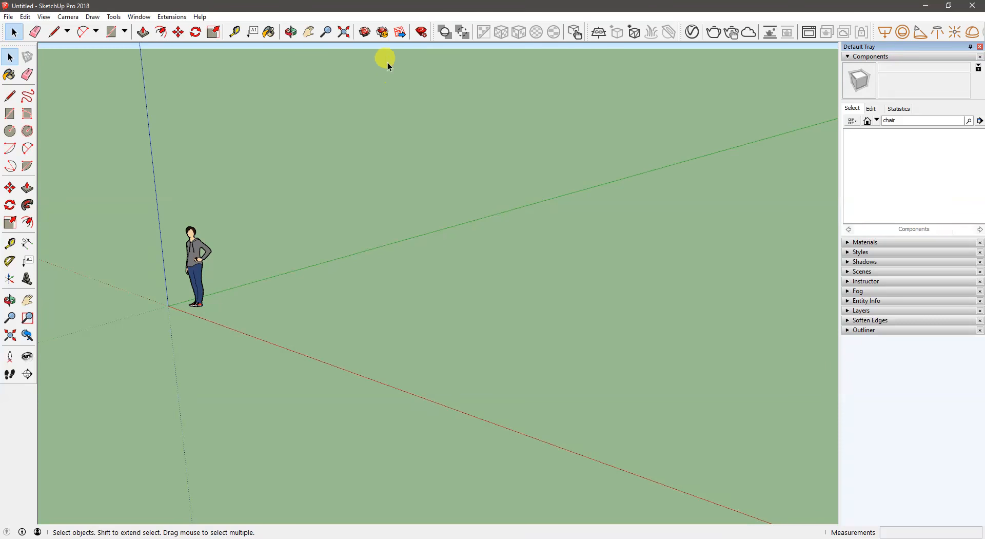
- Insert the CODA-01 Seating chair on the ground beside the standing figure and show the component's edit settings
scroll(885, 188, down, 3)
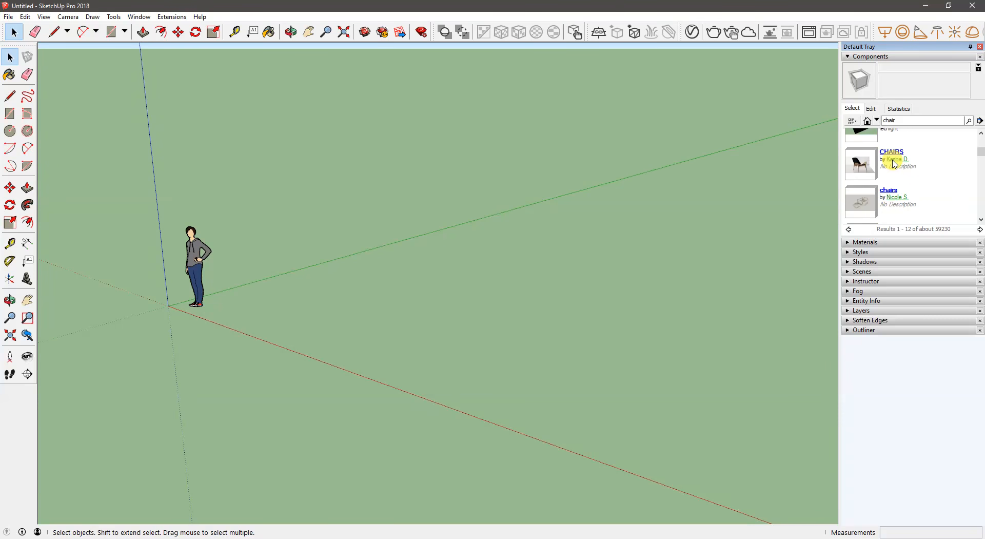
scroll(864, 179, down, 3)
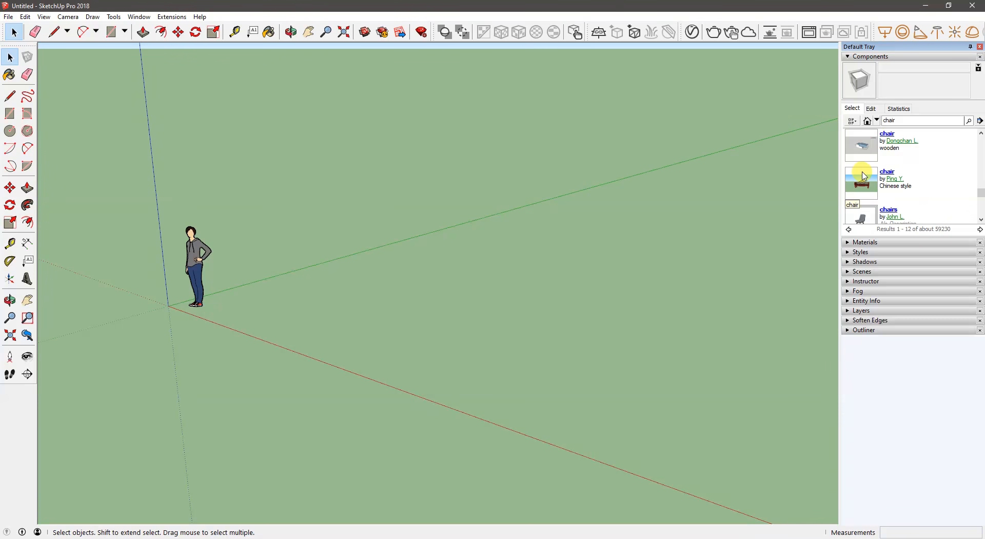
scroll(868, 184, down, 1)
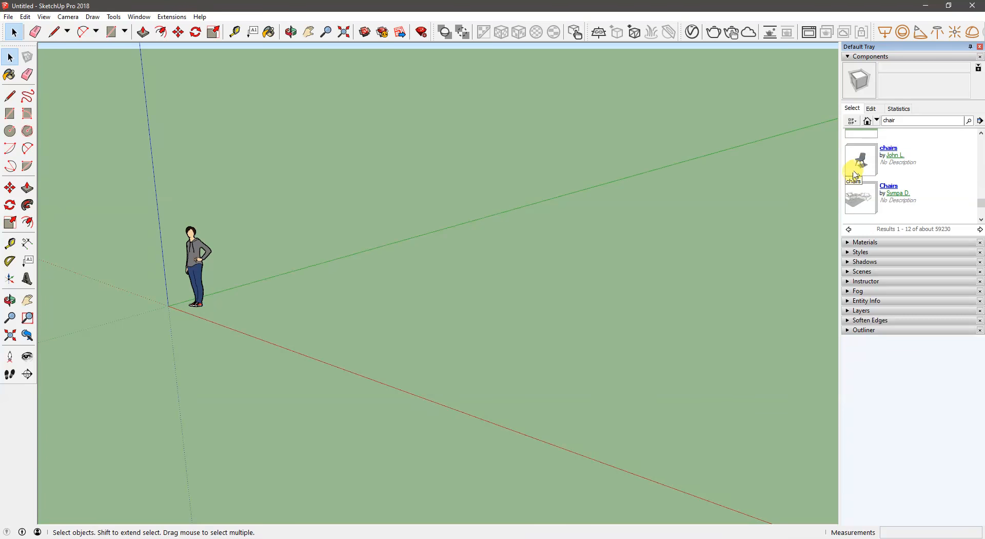
click(855, 170)
click(860, 154)
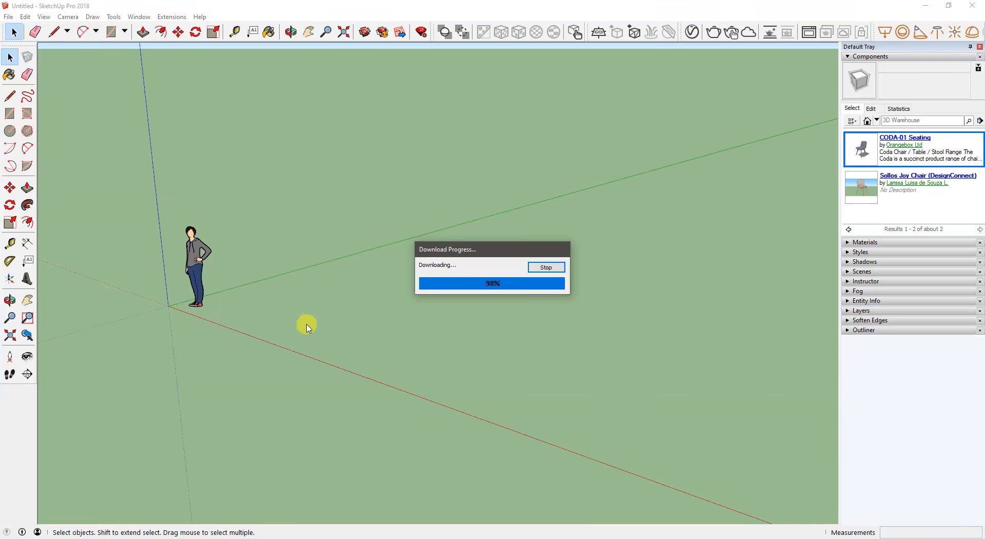
click(281, 312)
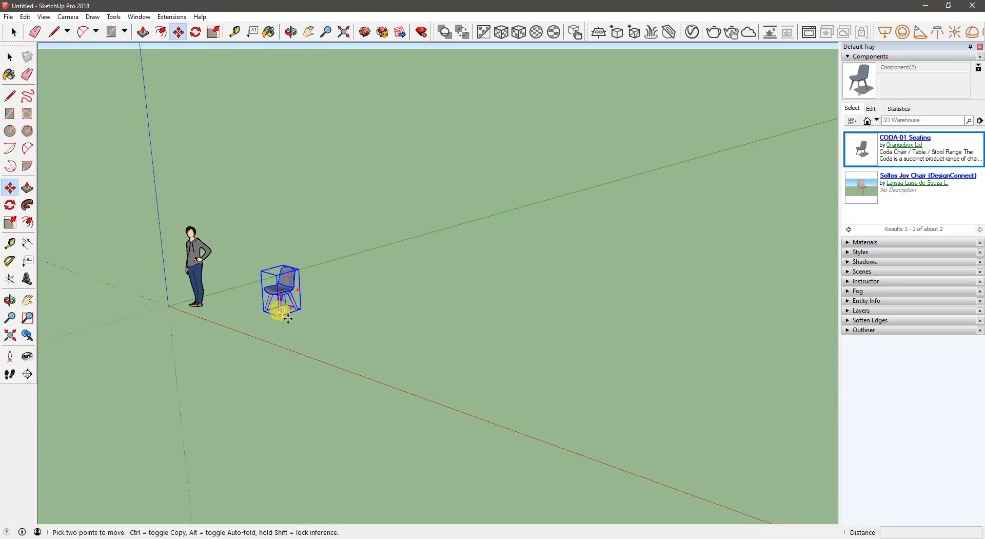
middle_drag(288, 318, 364, 319)
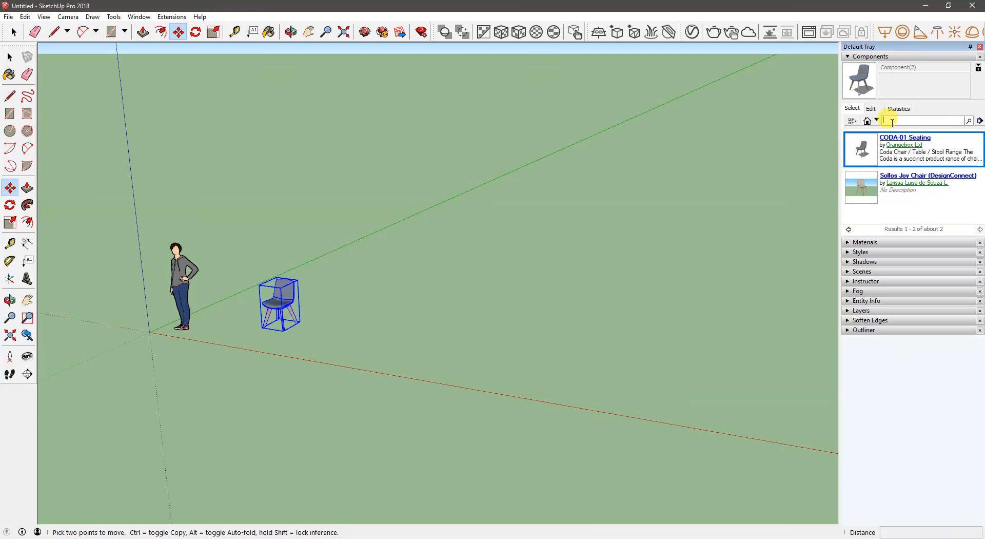
click(878, 110)
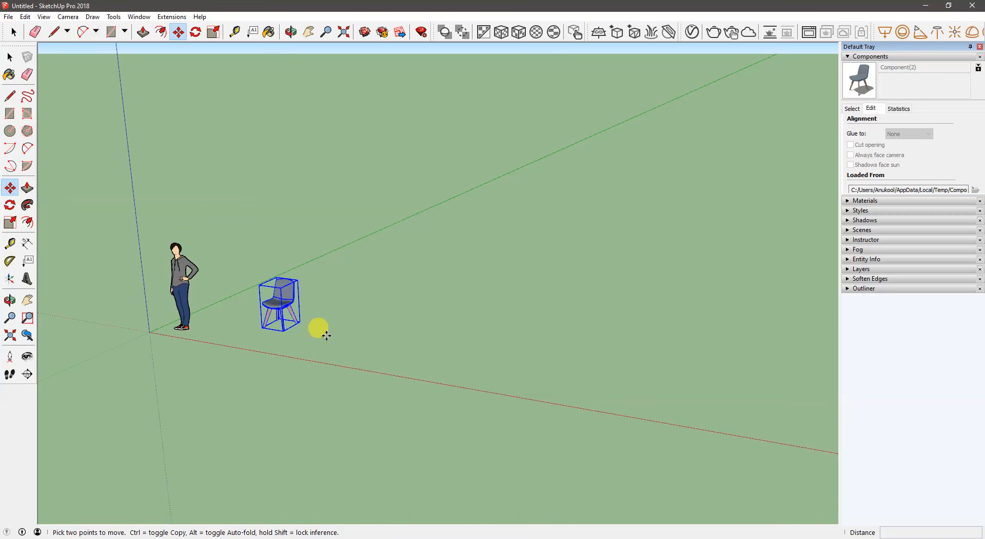
middle_drag(324, 335, 392, 368)
- Draw a ground rectangle about 10' 7" by 15' 11" on the far side of the chair from the figure
key(space)
click(390, 312)
key(r)
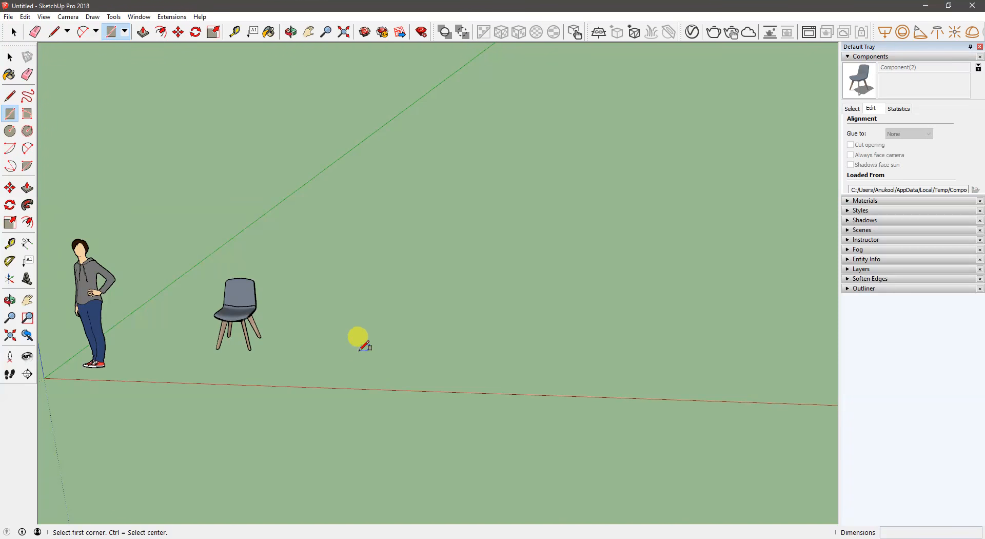
click(359, 351)
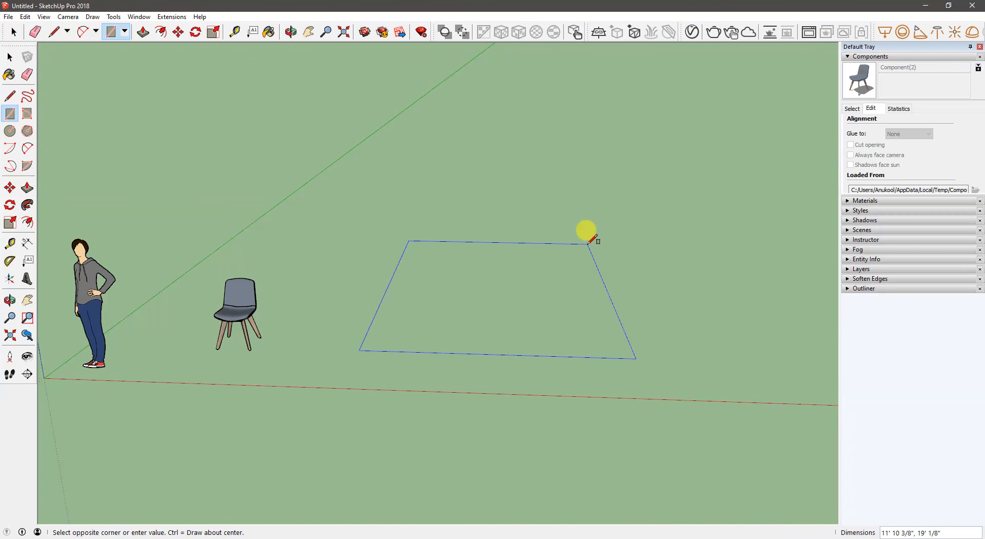
shift+middle_drag(583, 253, 531, 245)
click(539, 257)
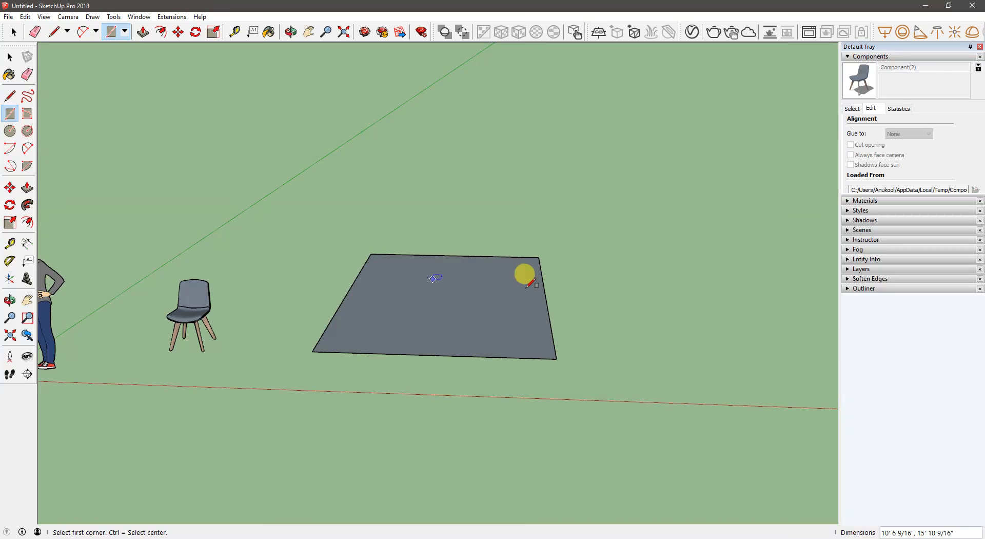
- Push/Pull the ground rectangle up into a box about 8' 2" high
key(p)
drag(492, 332, 500, 144)
middle_drag(510, 211, 447, 242)
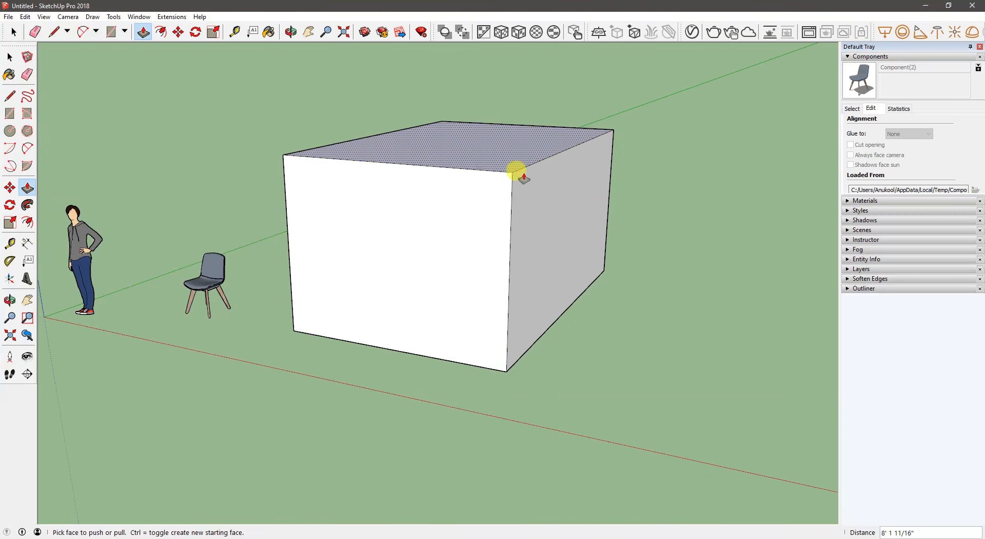
- Draw a window rectangle about 2' 11" by 2' 8" on the box's front face
middle_drag(389, 300, 458, 265)
scroll(411, 242, up, 3)
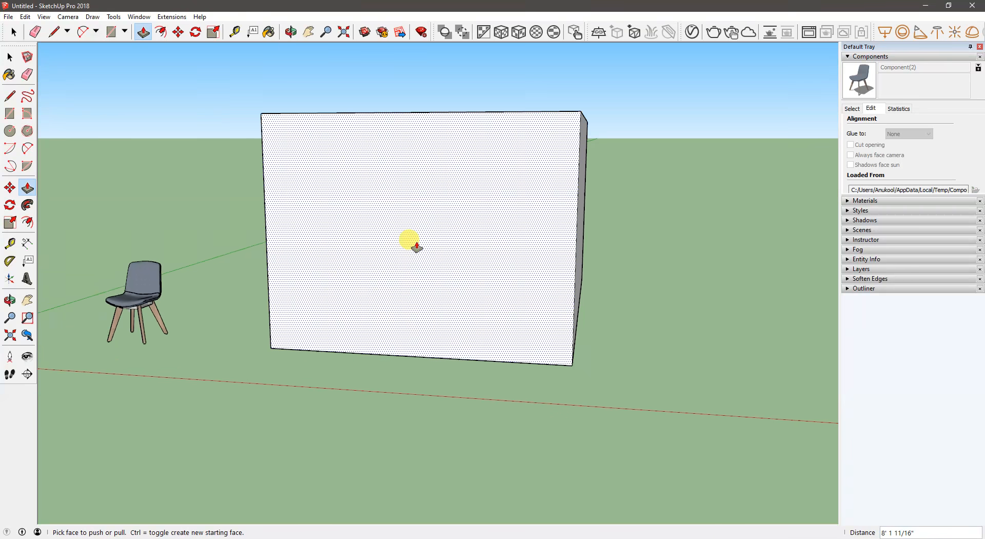
key(r)
click(331, 162)
click(418, 261)
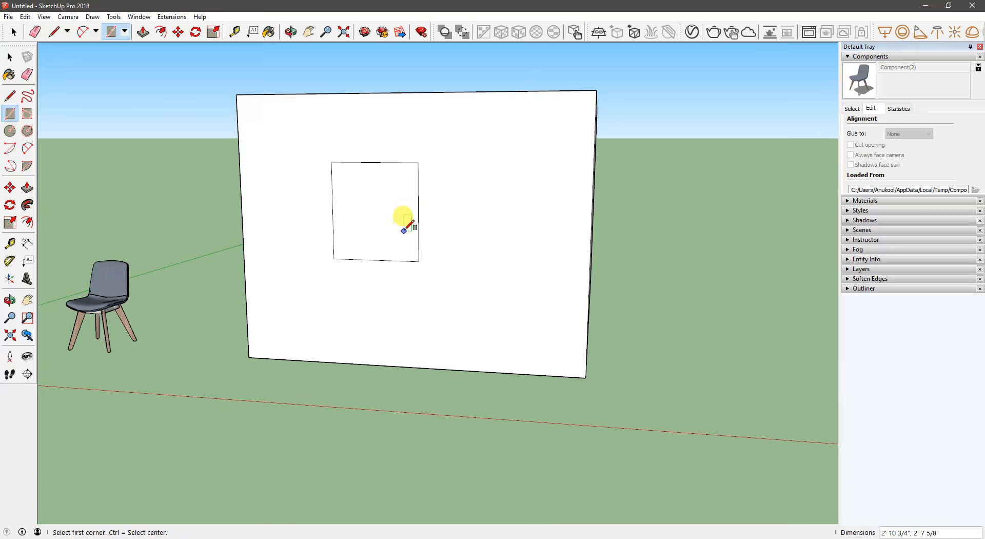
middle_drag(407, 220, 417, 226)
- Make the window rectangle's face and edges a component with Glue to set to Any and Cut opening enabled
key(space)
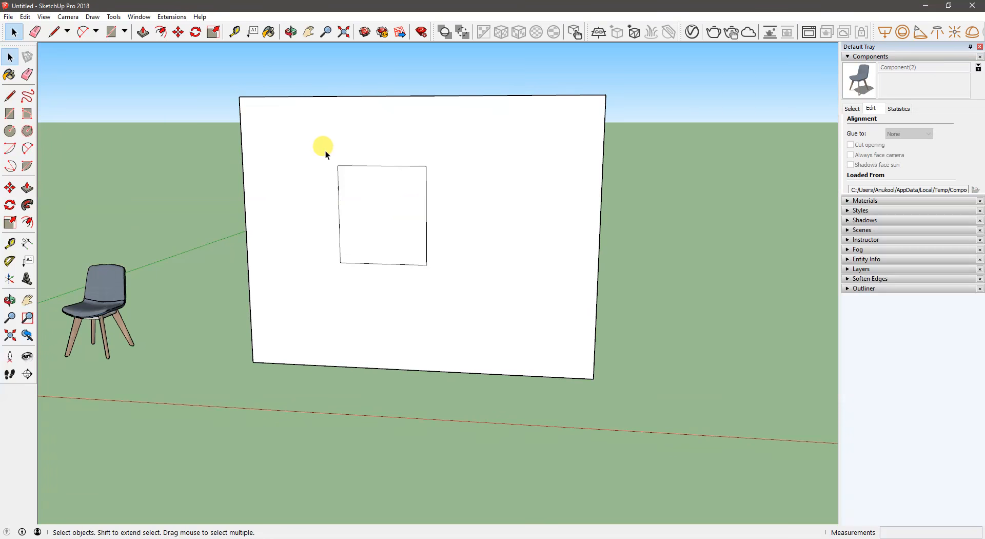
drag(324, 150, 466, 301)
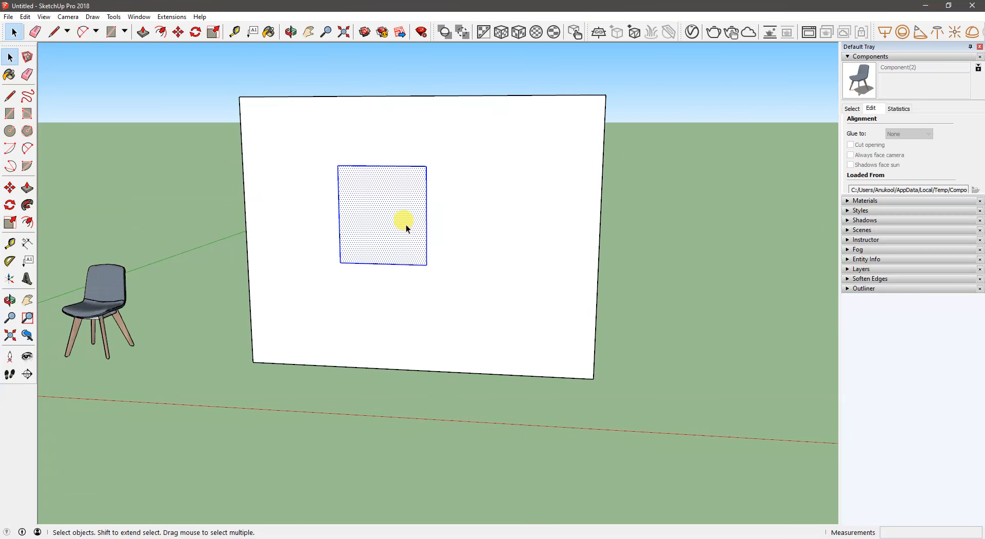
right_click(398, 214)
click(443, 291)
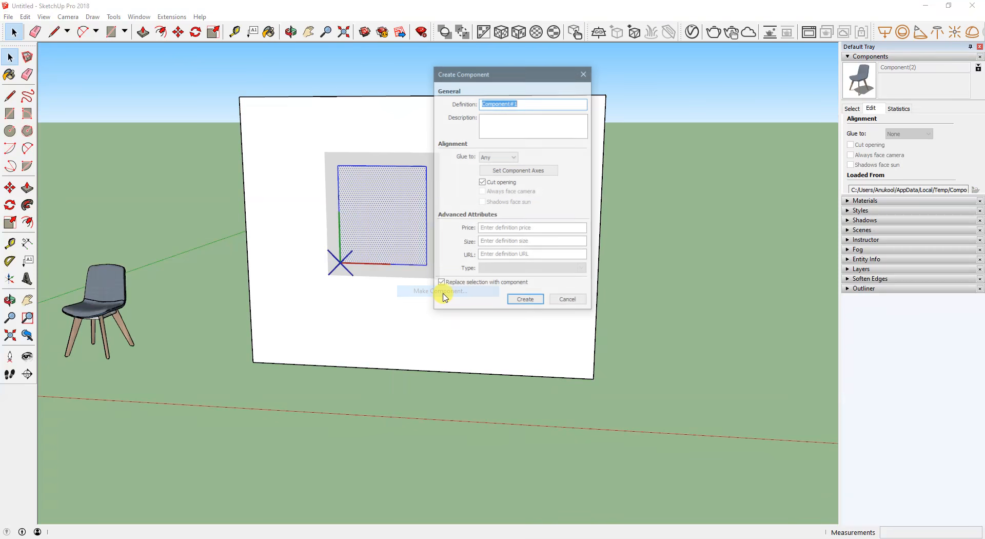
click(490, 156)
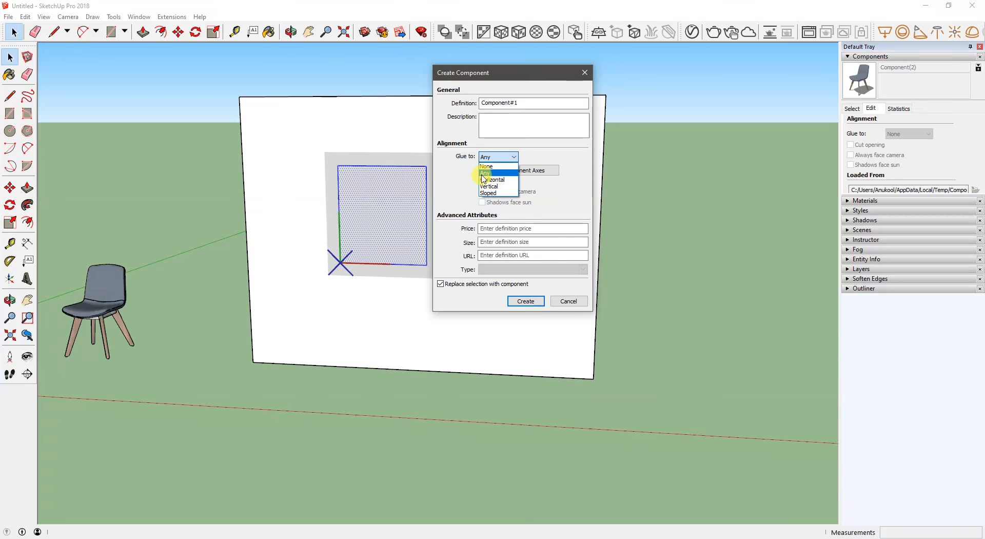
click(488, 166)
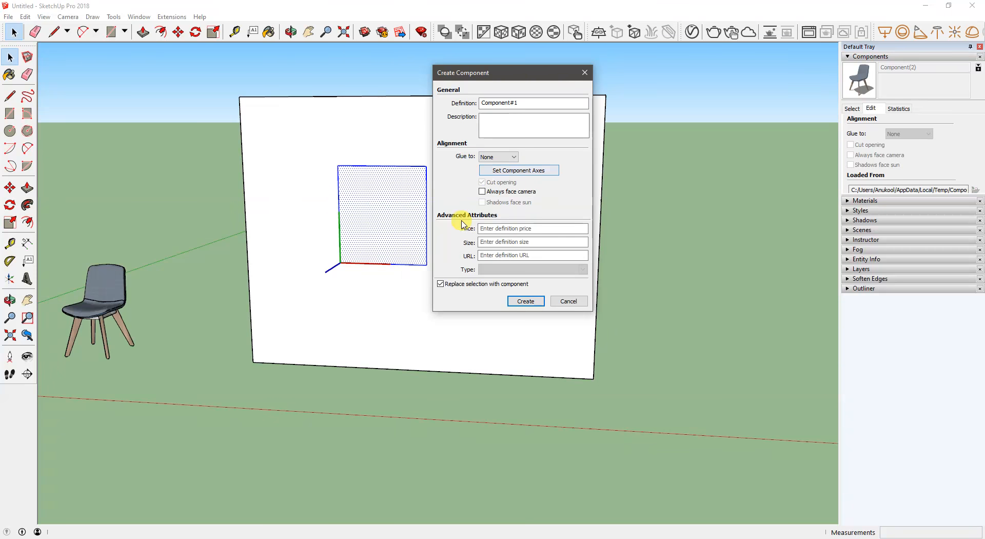
click(493, 157)
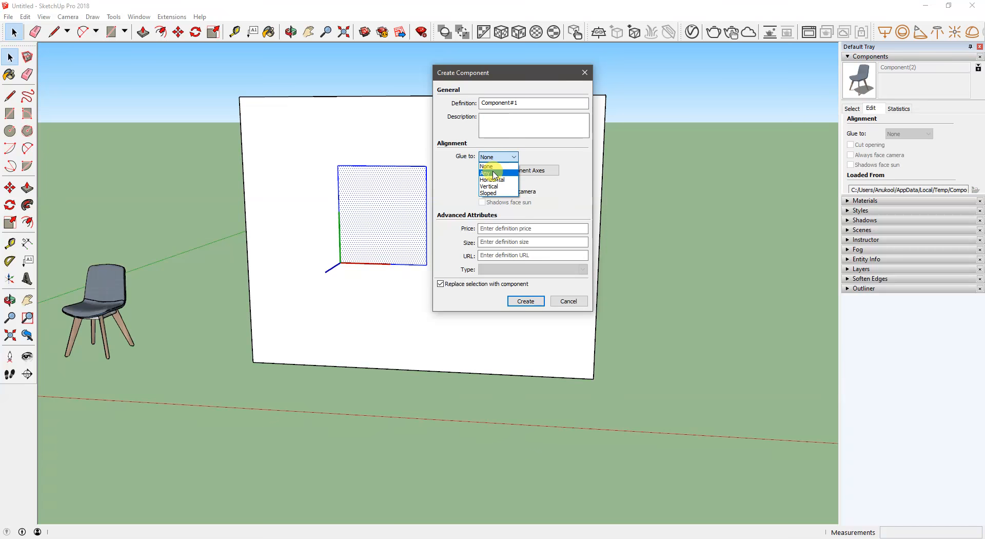
click(492, 173)
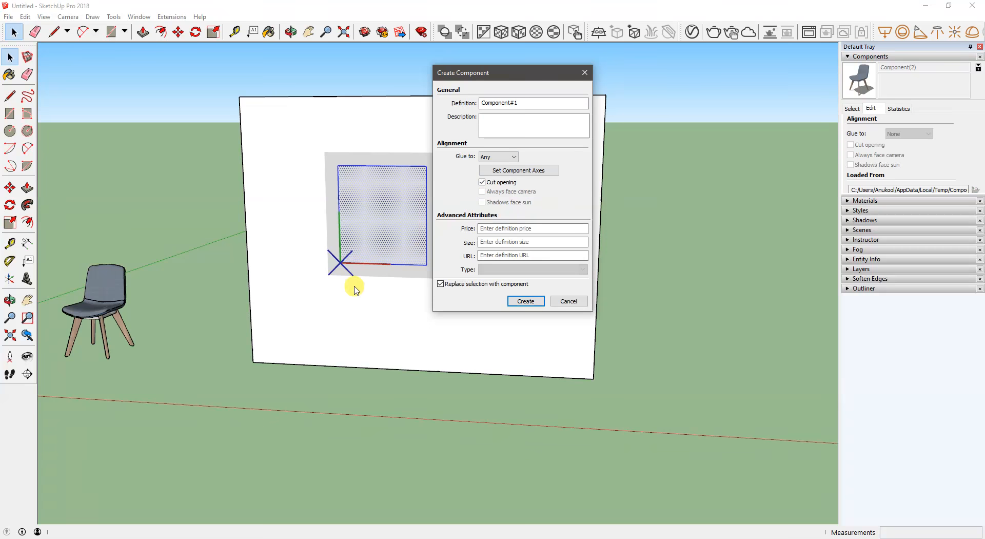
click(534, 303)
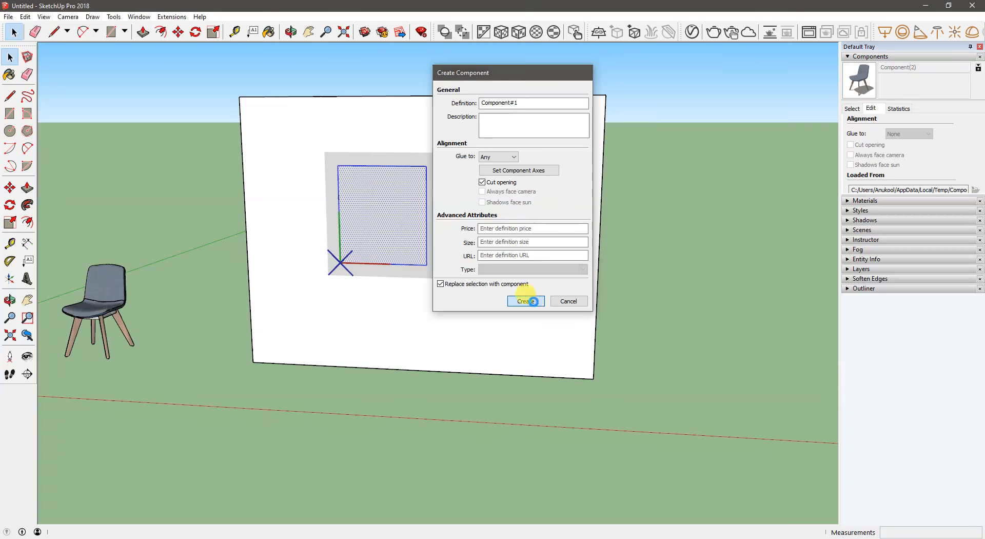
- Delete the face inside the window component to open the wall, and finish editing the component
double_click(385, 230)
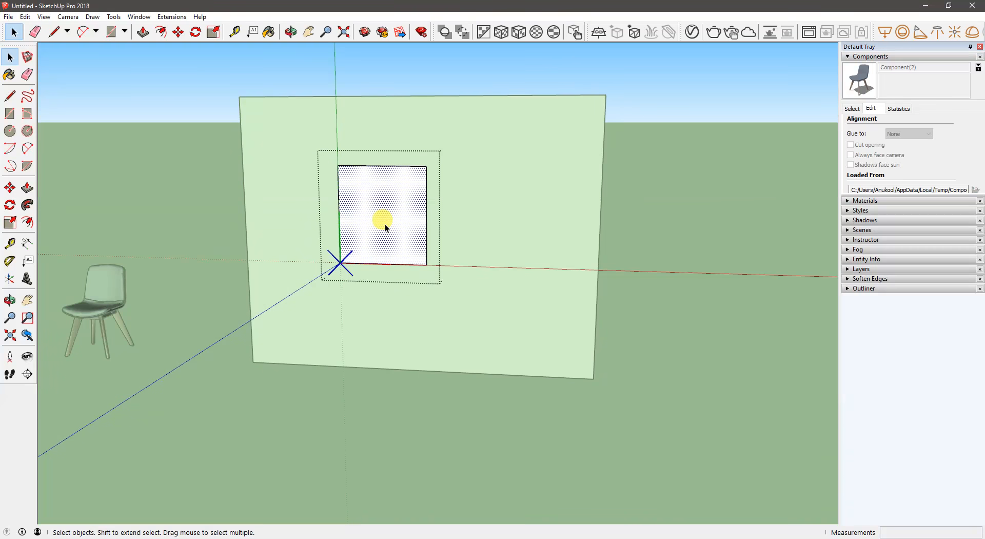
key(Delete)
click(739, 228)
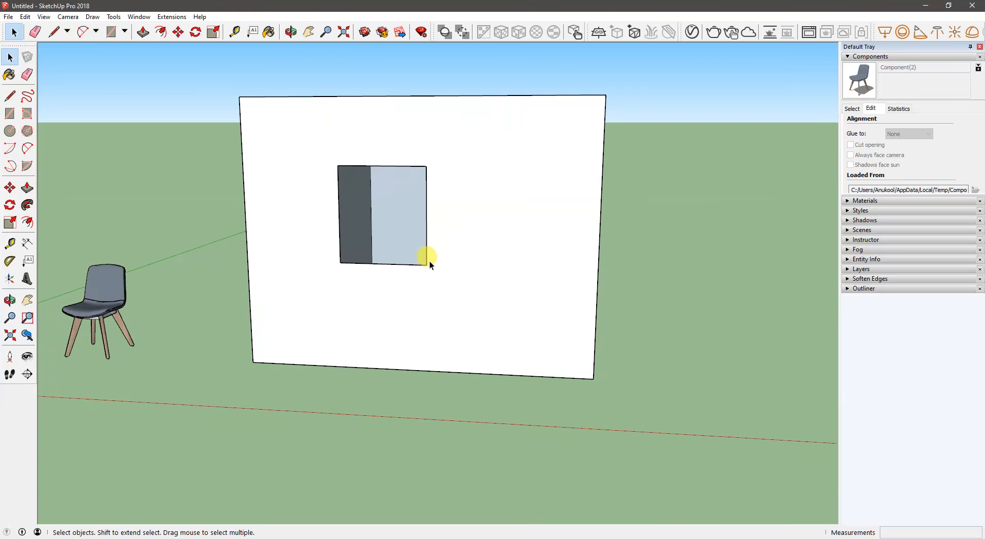
- Select the window component and move it across the front wall to test how its opening follows
click(428, 259)
key(m)
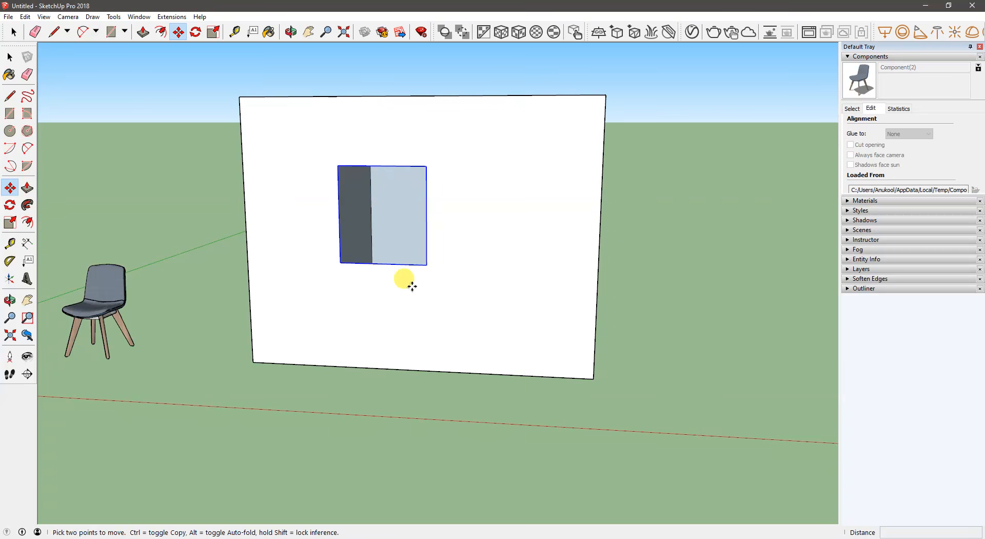
click(411, 285)
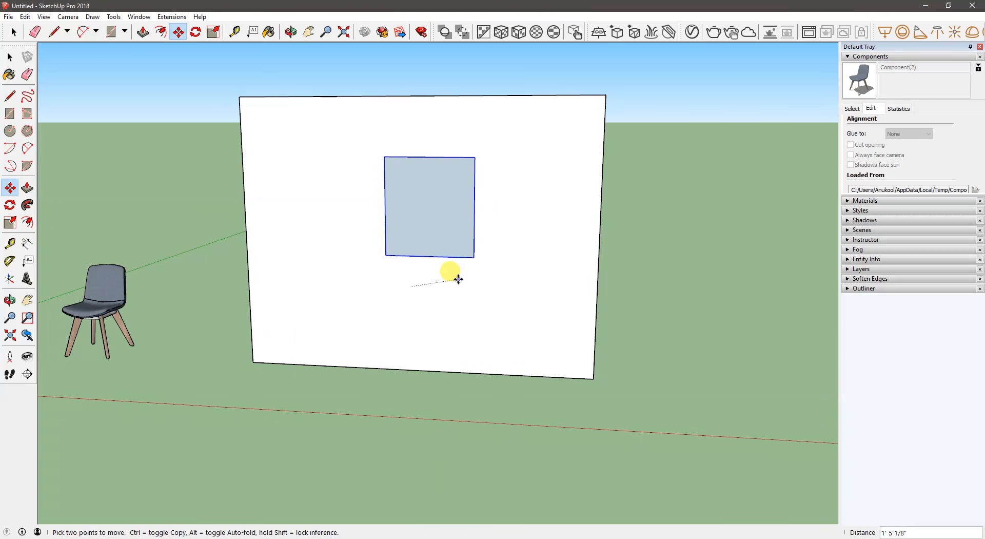
click(406, 283)
middle_drag(411, 233, 442, 250)
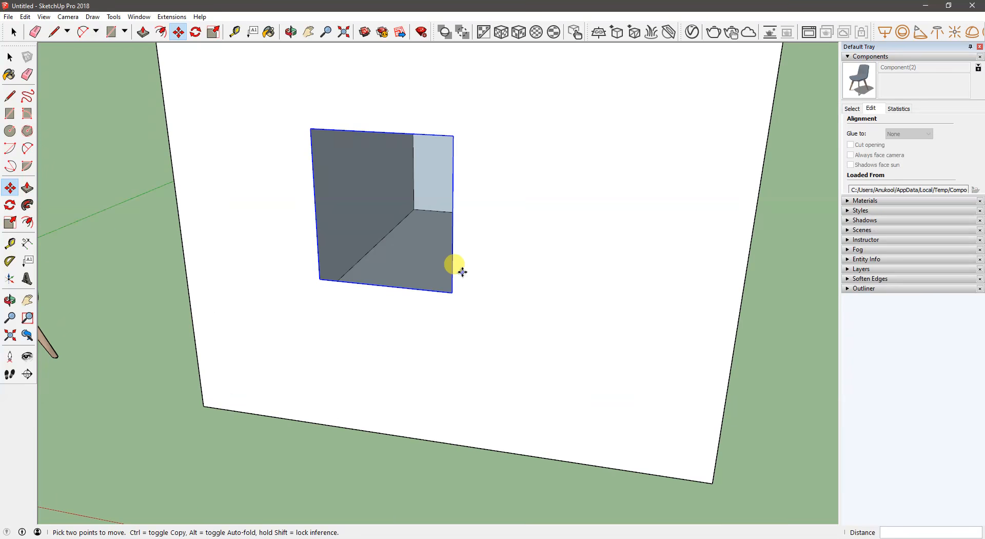
- Open the window component for editing and draw a rectangle about 3' 2" by 2' 11" slightly larger than the opening around it
key(space)
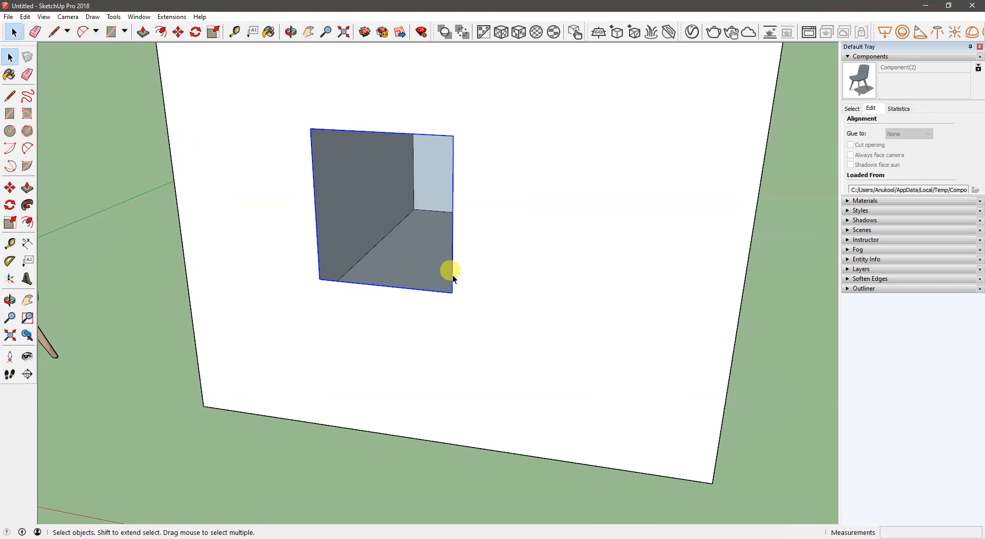
double_click(453, 275)
mouse_move(452, 275)
middle_down()
mouse_move(444, 266)
mouse_move(459, 266)
middle_up()
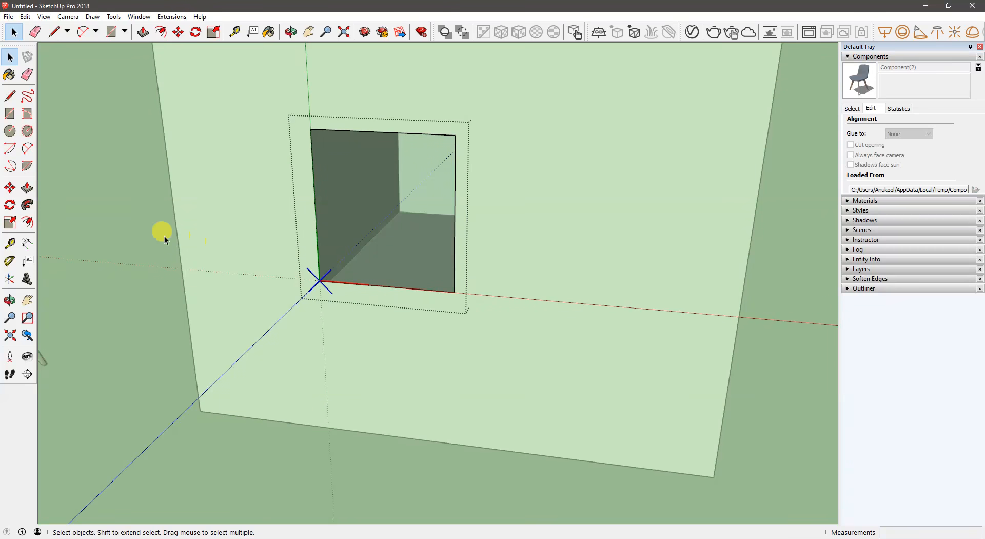
click(33, 222)
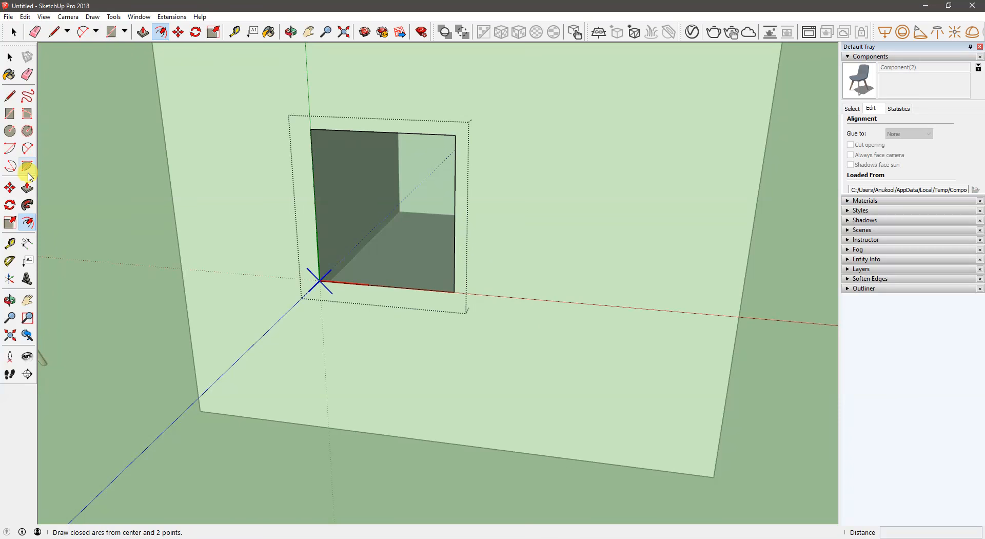
click(10, 113)
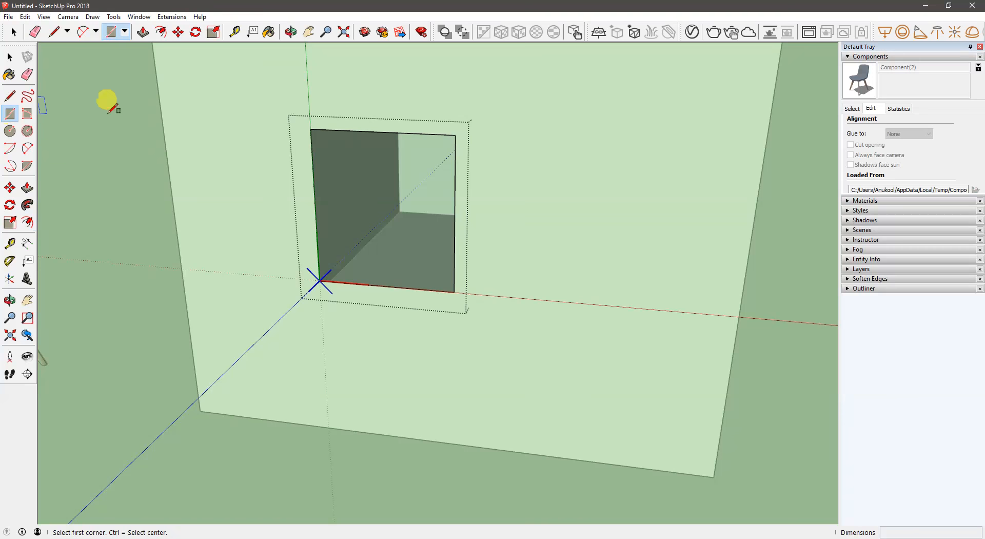
click(303, 125)
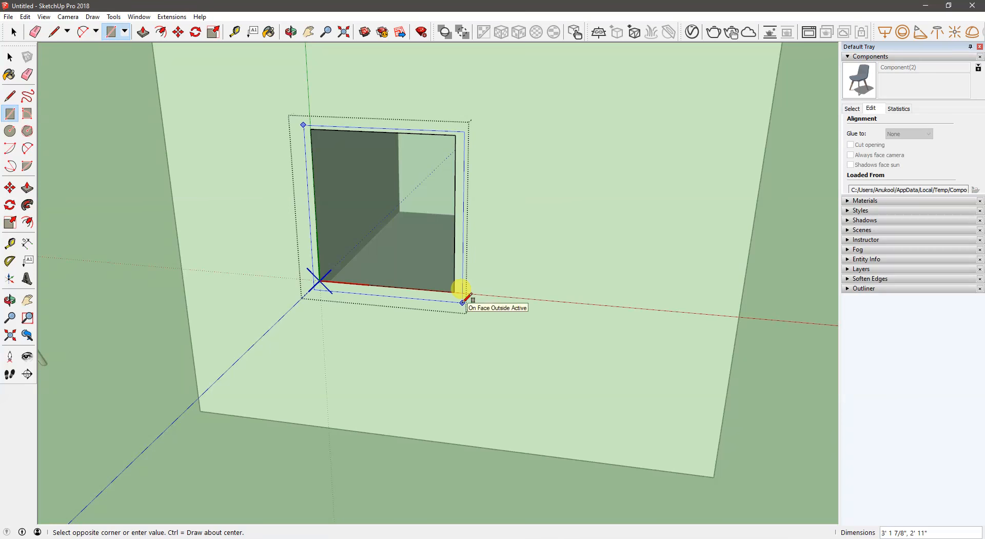
click(463, 301)
mouse_move(463, 297)
middle_down()
mouse_move(440, 288)
mouse_move(451, 297)
middle_up()
- Push/Pull the new rectangle's face outward from the wall by about 5"
key(p)
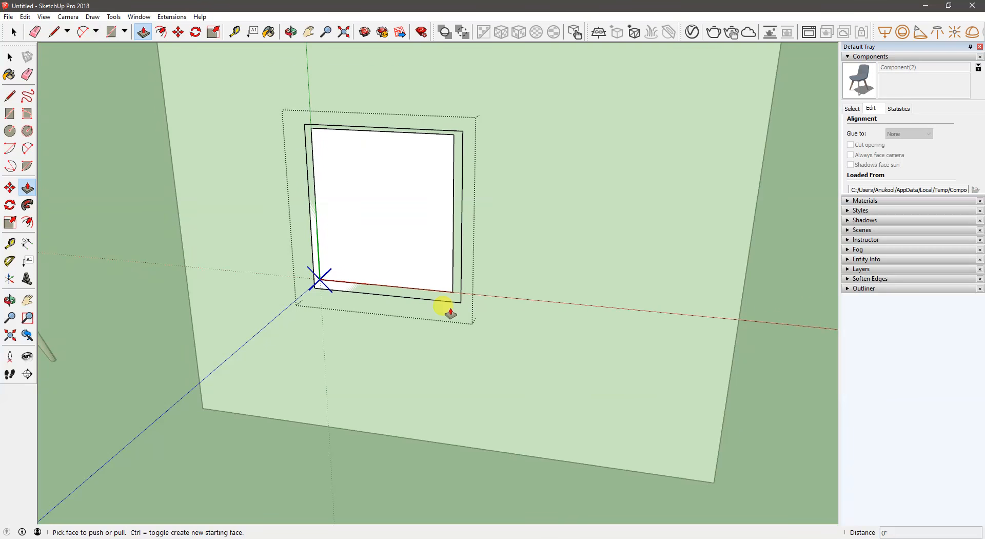
click(437, 288)
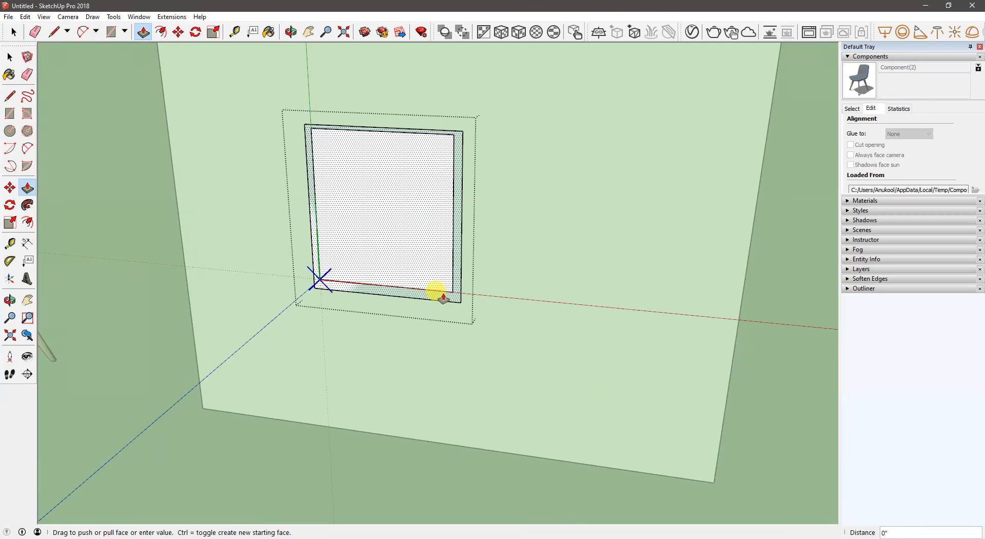
click(436, 305)
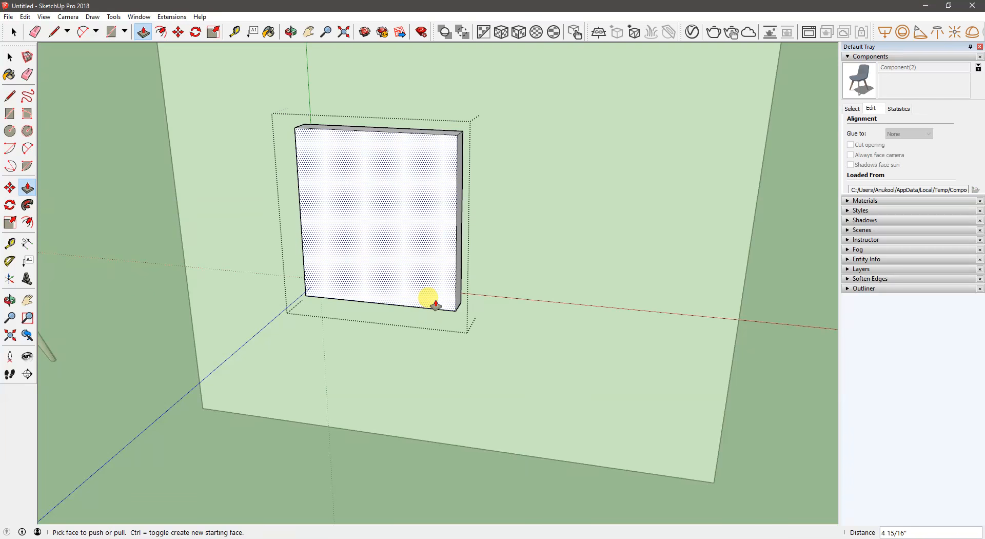
- Offset the slab's front face inward, push the inner face back to leave an open frame, and finish editing the component
click(27, 223)
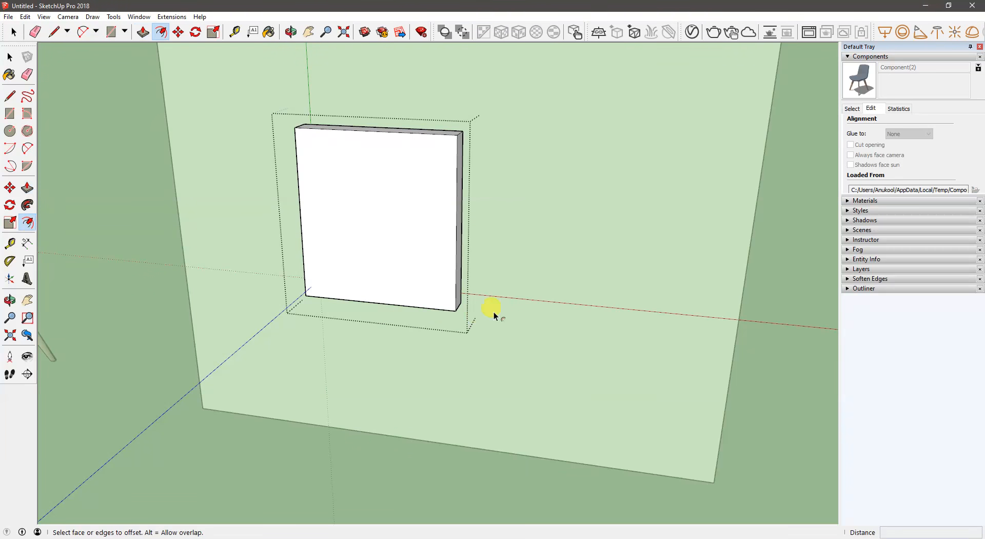
click(455, 280)
click(407, 265)
key(p)
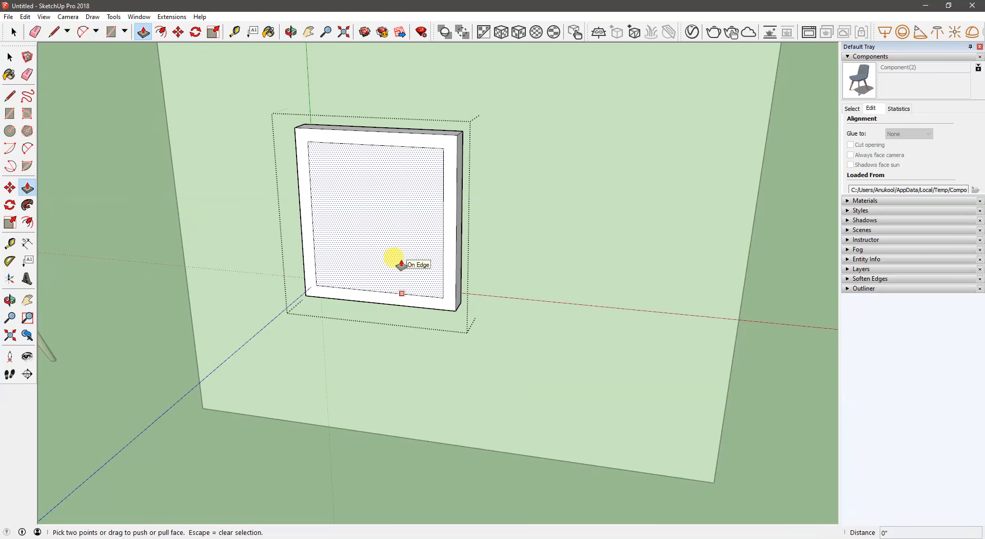
click(405, 264)
click(417, 216)
middle_drag(392, 246, 410, 236)
key(space)
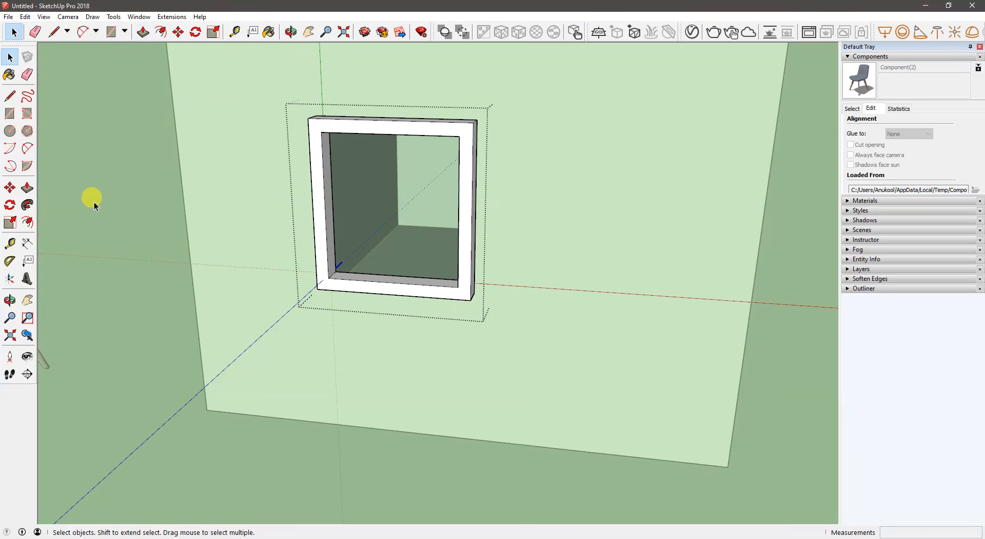
click(119, 198)
- Move the framed window component along the front wall to a new position
click(471, 257)
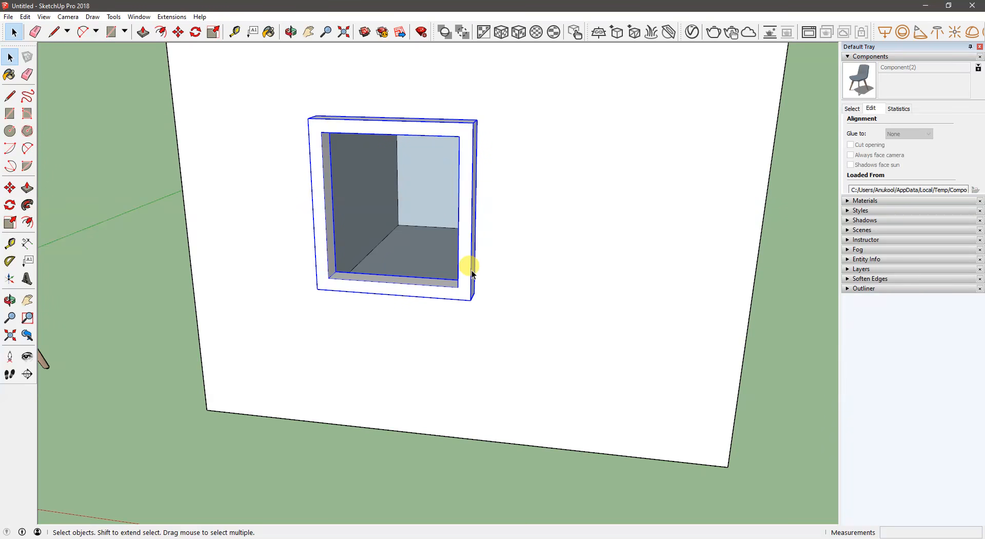
key(m)
click(482, 306)
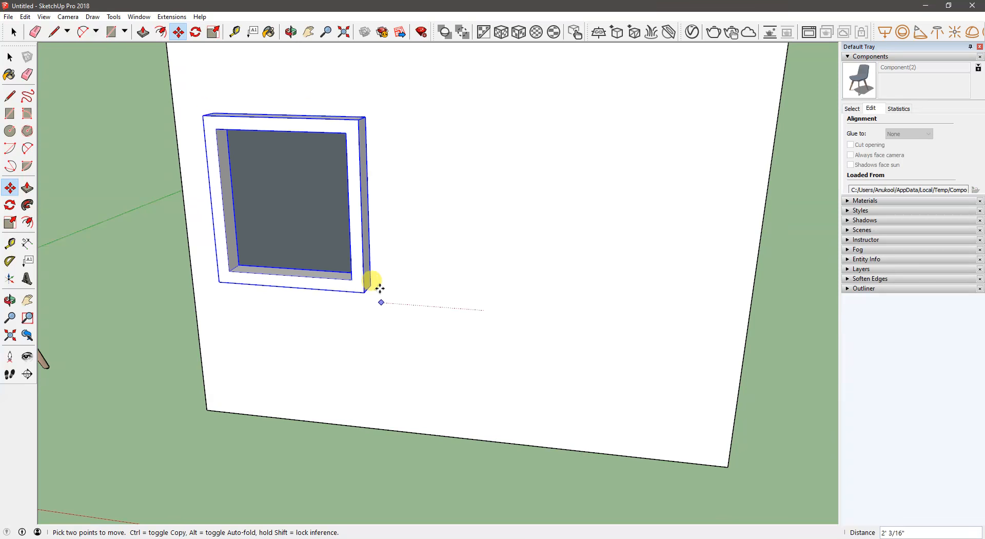
click(554, 264)
middle_drag(554, 264, 508, 246)
middle_drag(689, 266, 501, 270)
click(515, 278)
- Draw a rectangle about 3' 8" by 3' 7" near the middle of the box's side wall
middle_drag(614, 263, 510, 293)
scroll(618, 265, down, 3)
key(r)
click(472, 234)
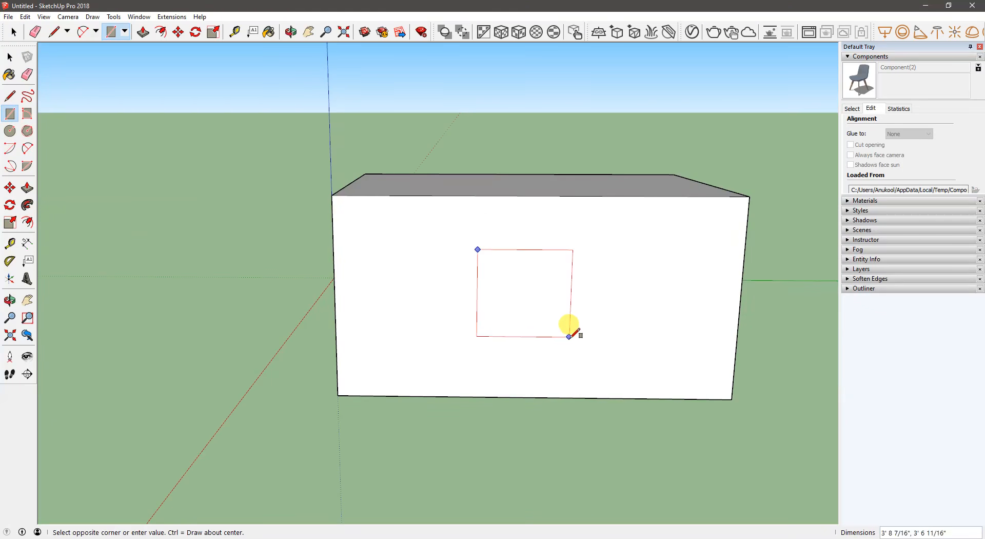
click(572, 338)
key(space)
right_click(527, 293)
click(584, 311)
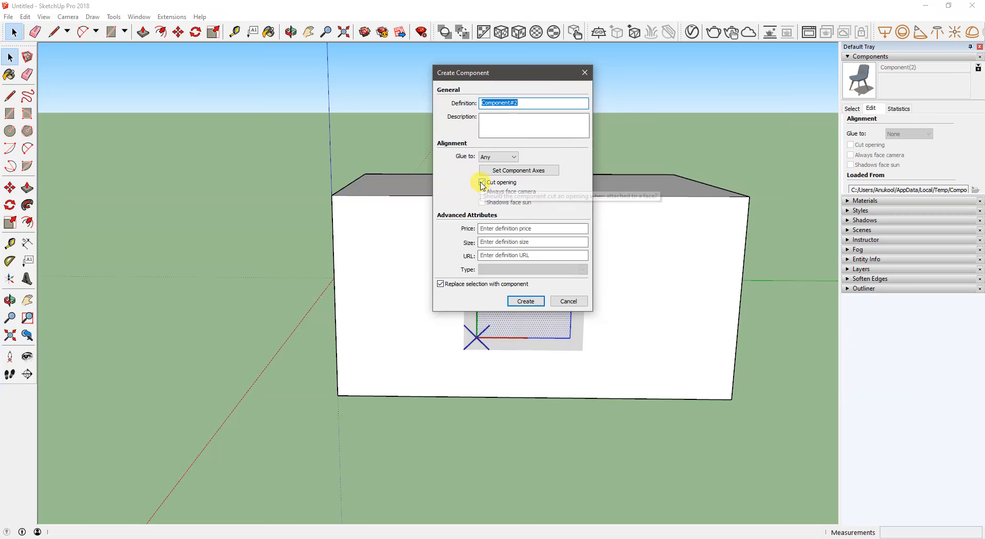
click(482, 183)
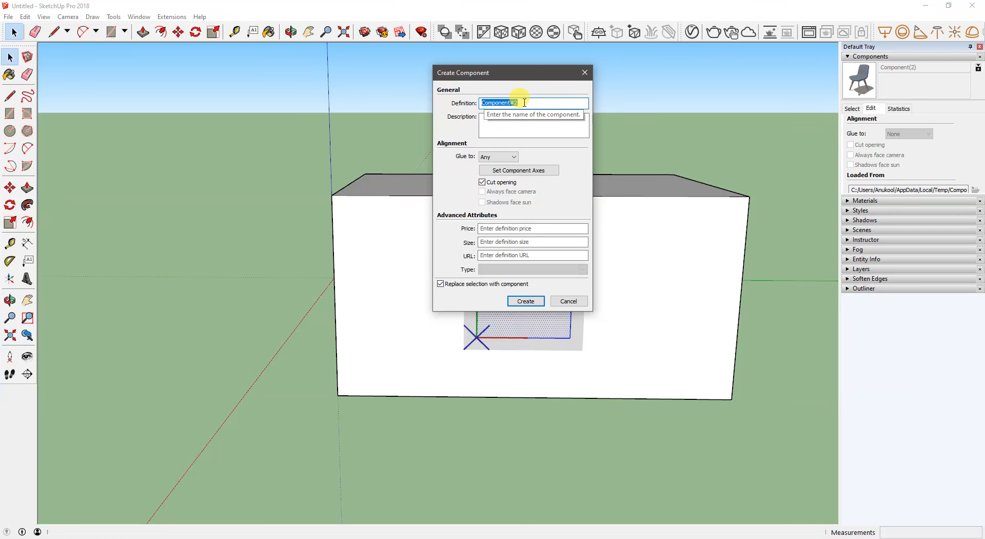
click(504, 120)
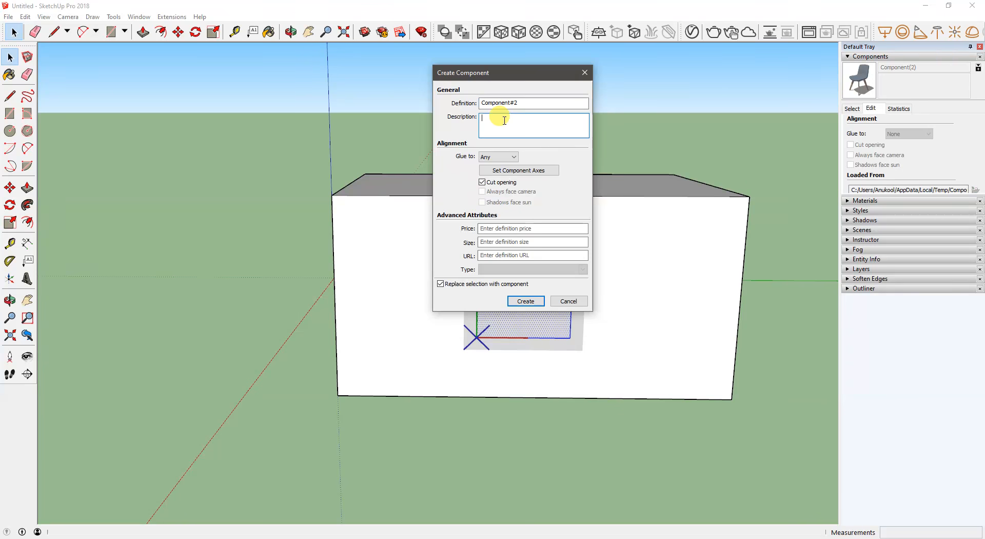
click(568, 301)
- Display the components used in the model and enlarge their list to fit every entry
click(244, 245)
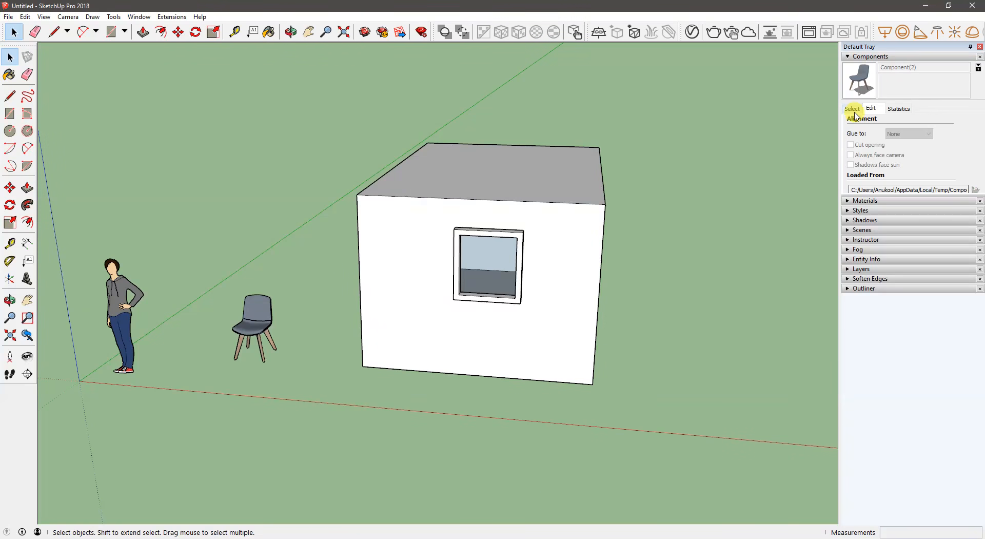
click(853, 109)
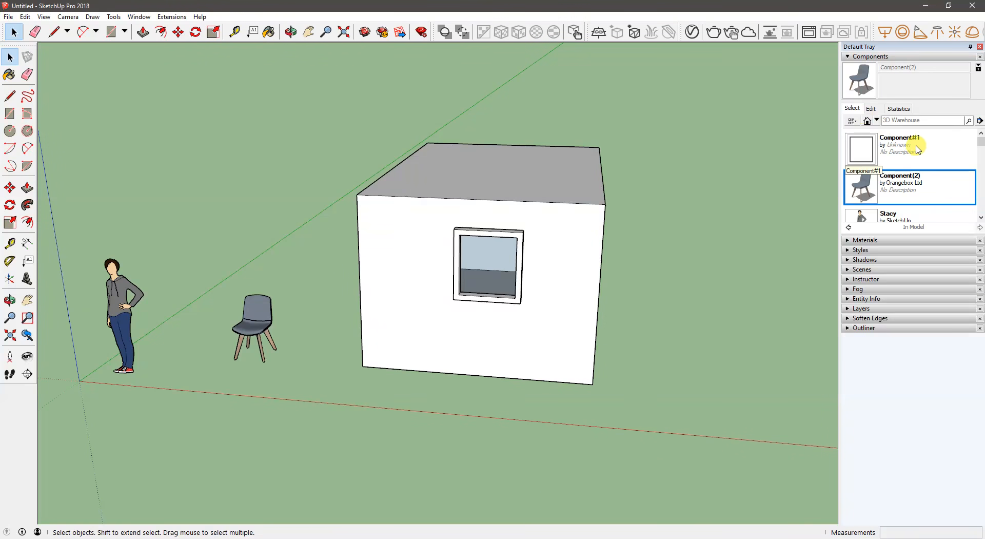
scroll(919, 182, down, 2)
scroll(919, 182, up, 2)
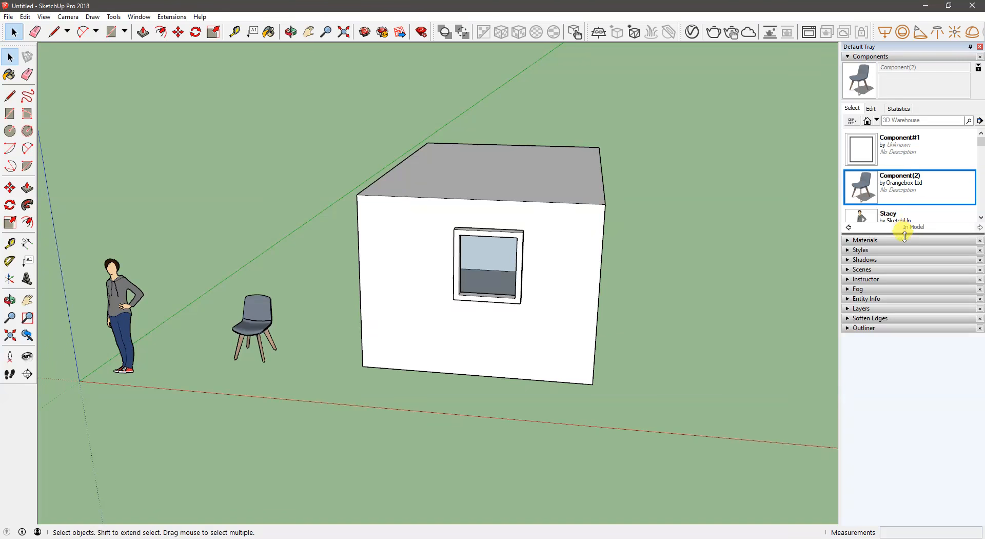
drag(903, 230, 904, 272)
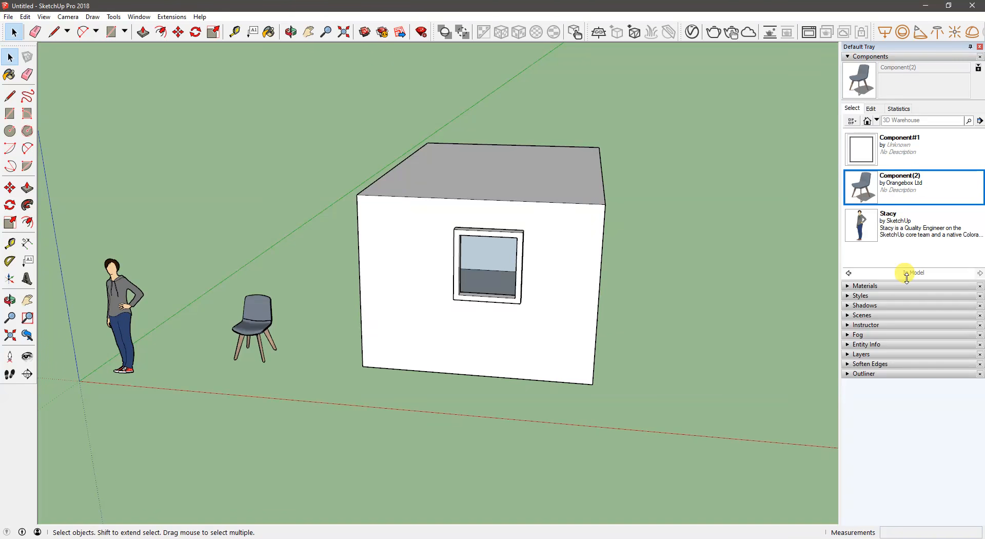
click(980, 121)
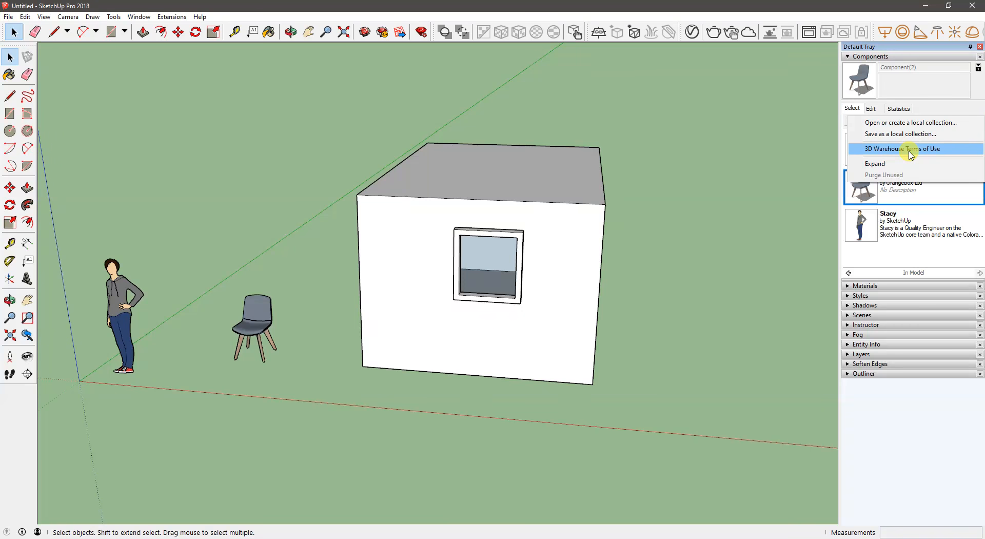
click(721, 165)
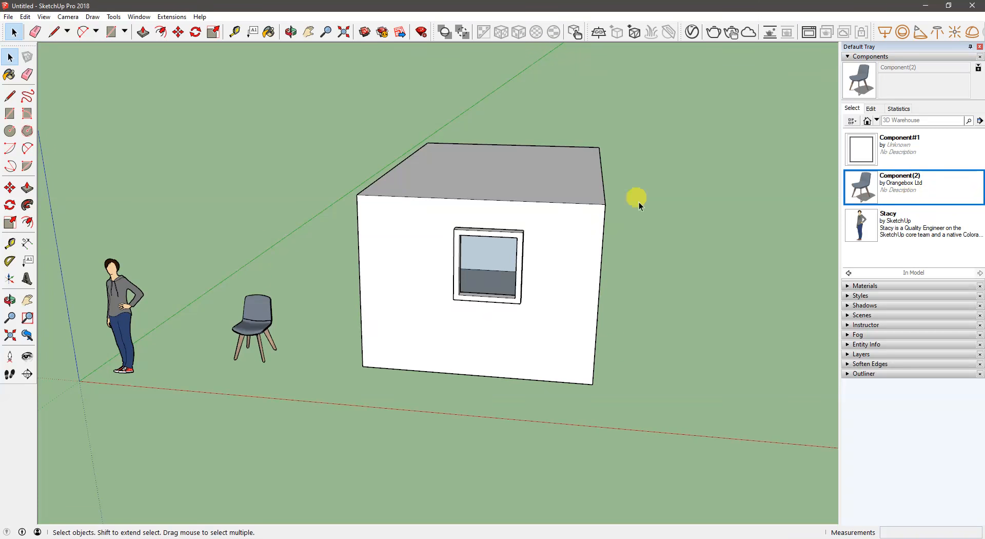
right_click(4, 482)
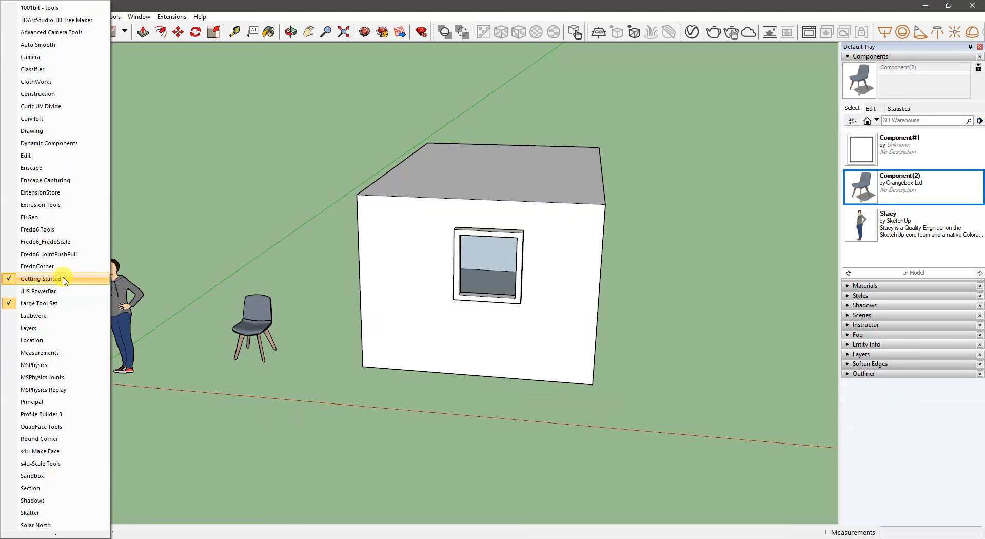
click(205, 154)
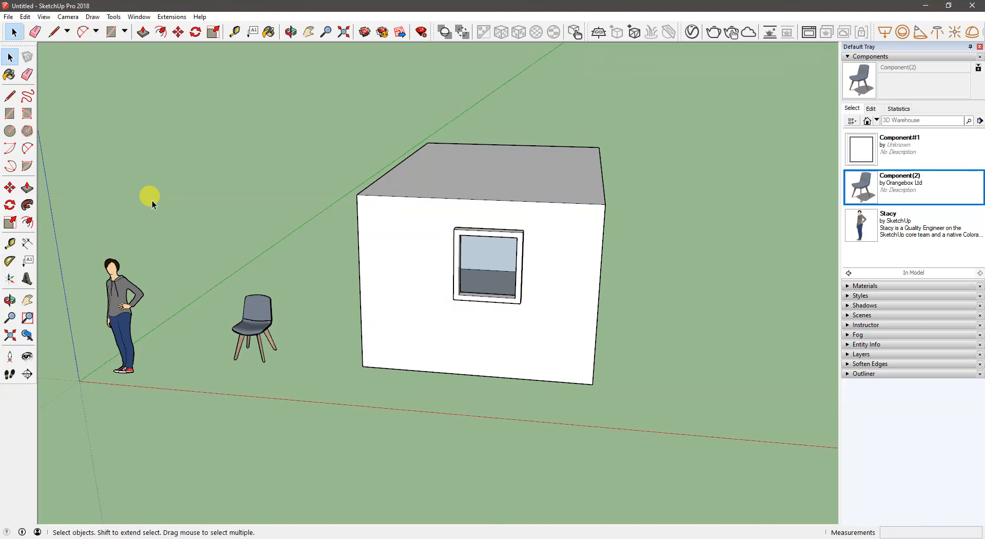
middle_drag(186, 193, 192, 198)
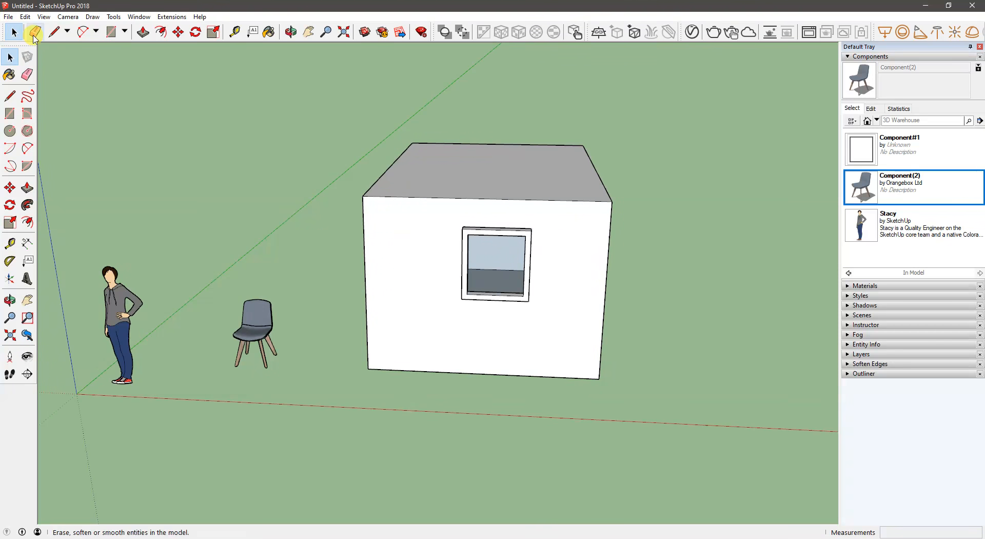
click(363, 34)
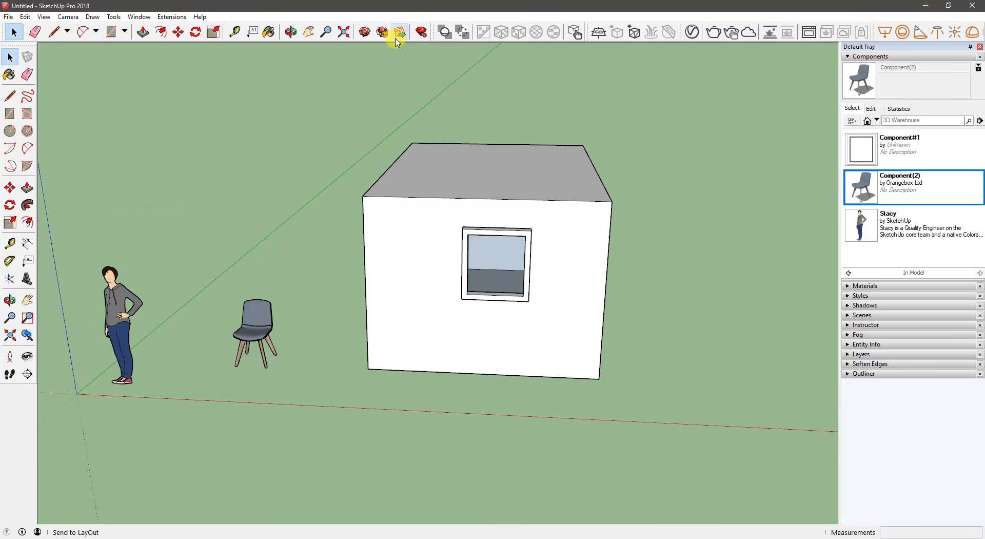
- Open the Extension Warehouse, look through its categories, and show the Rendering extensions
click(133, 18)
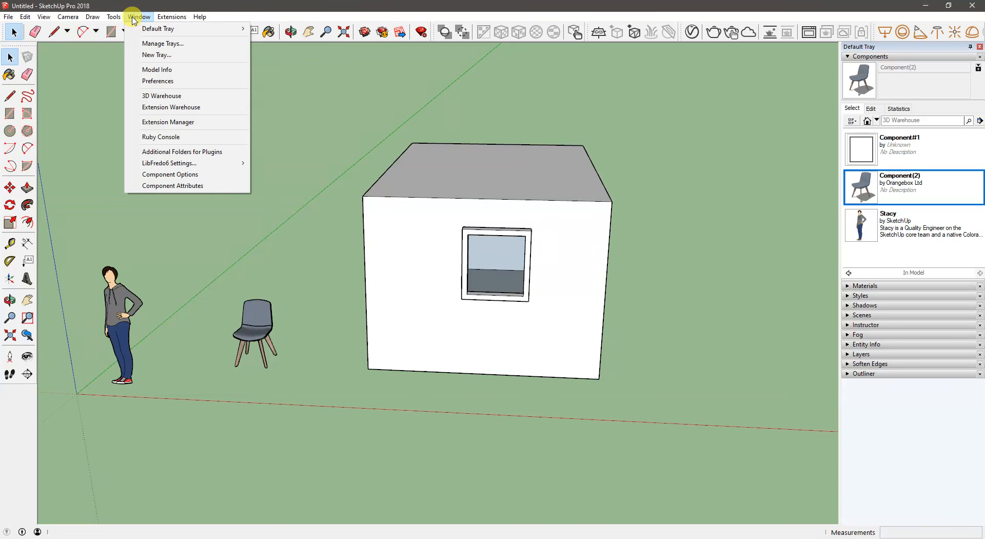
click(208, 111)
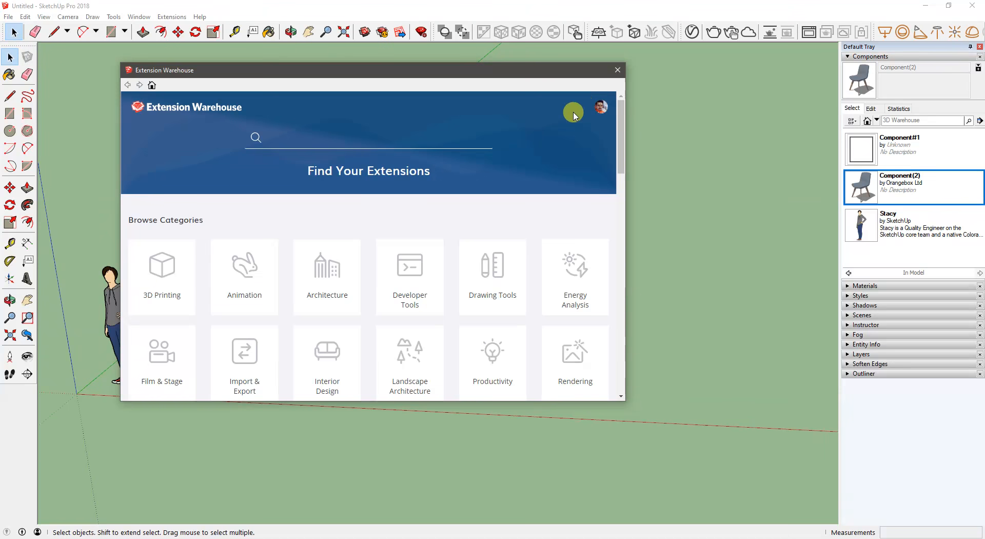
scroll(376, 264, down, 3)
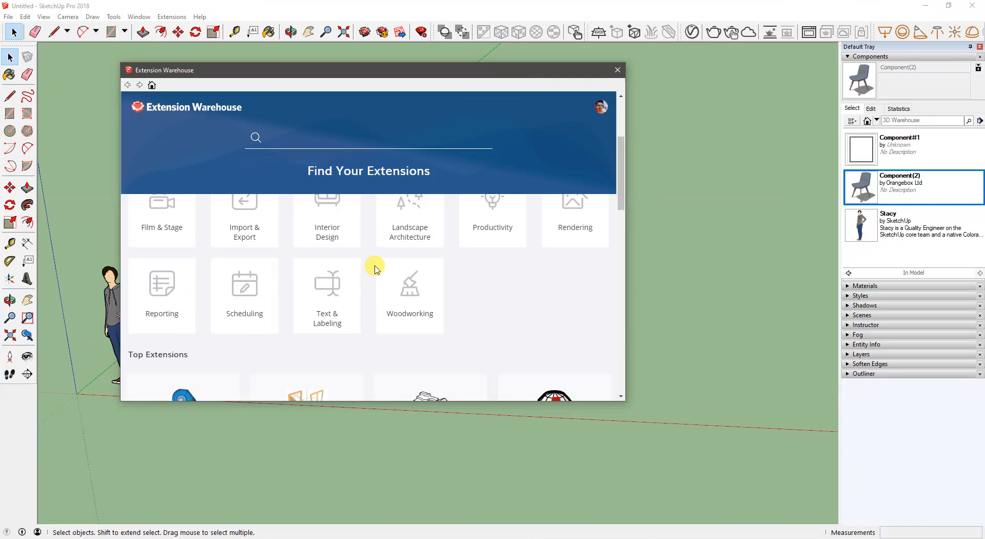
scroll(376, 267, up, 2)
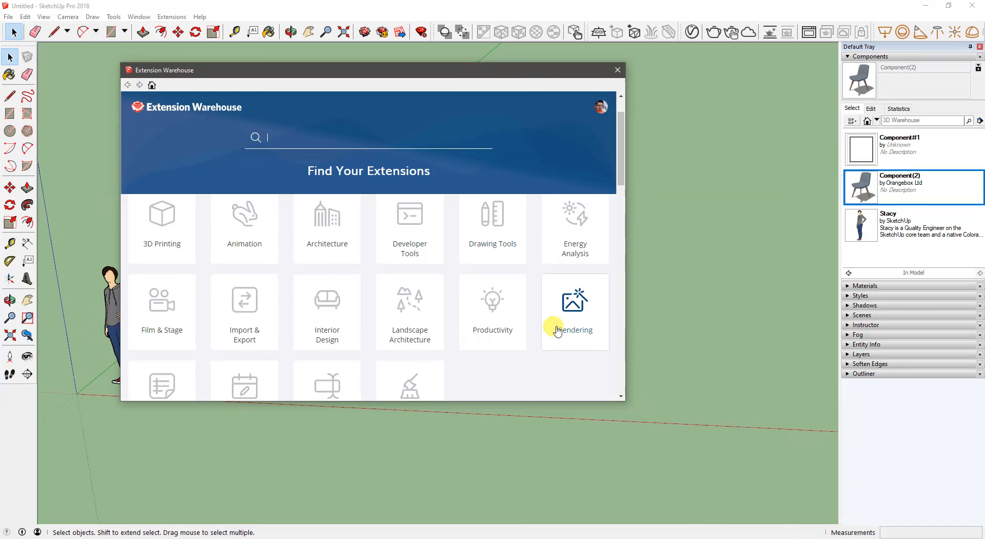
click(583, 319)
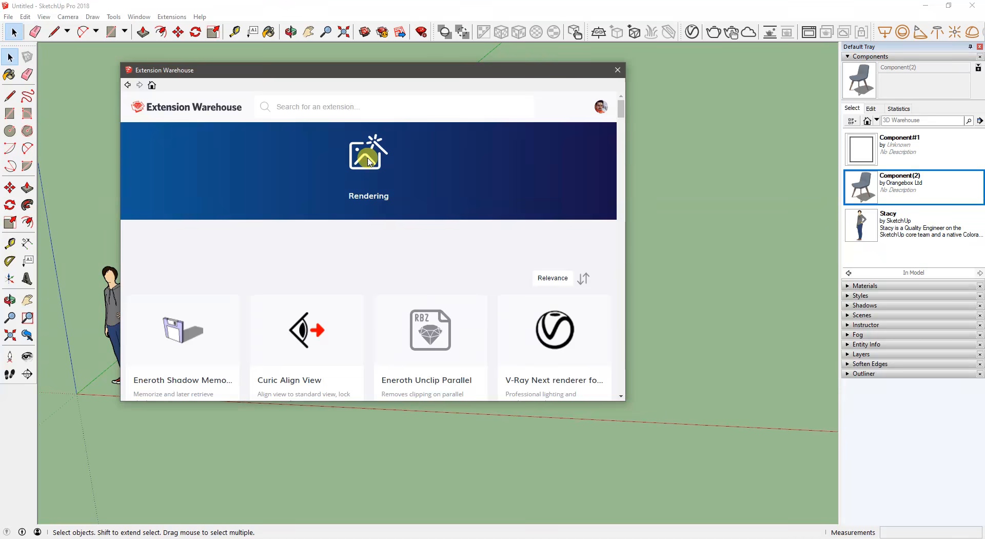
- Open the Curic Align View extension's page and examine its compatibility, languages and description
scroll(352, 277, down, 1)
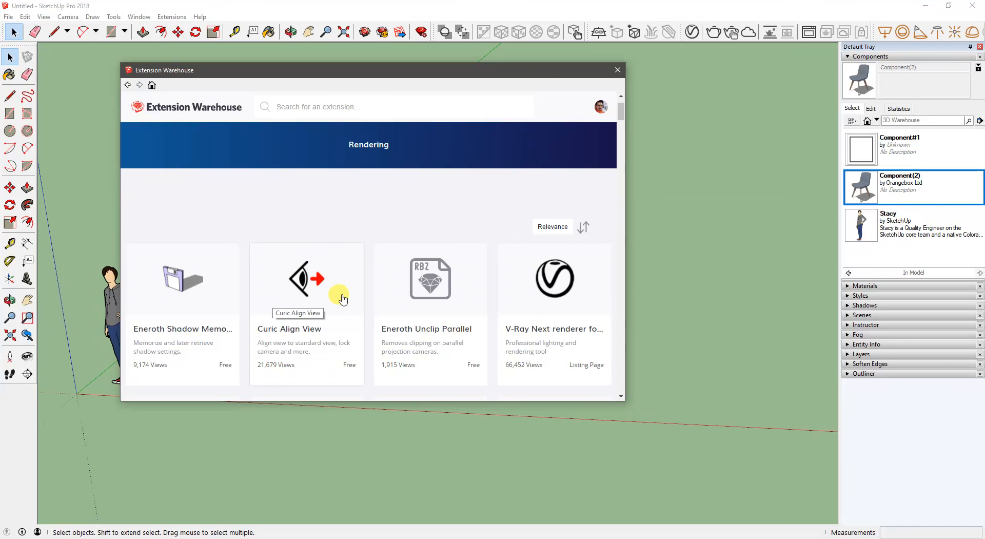
scroll(314, 296, down, 1)
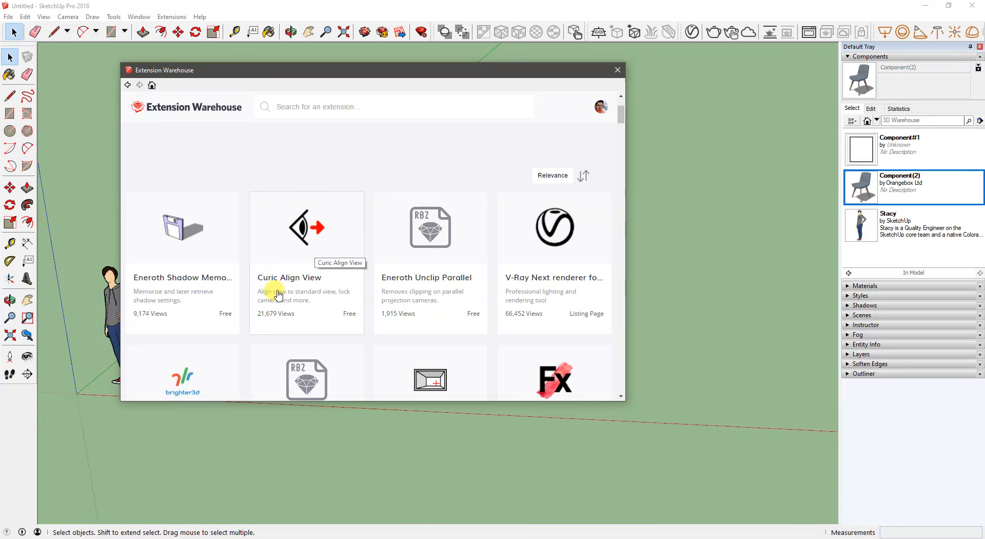
click(326, 250)
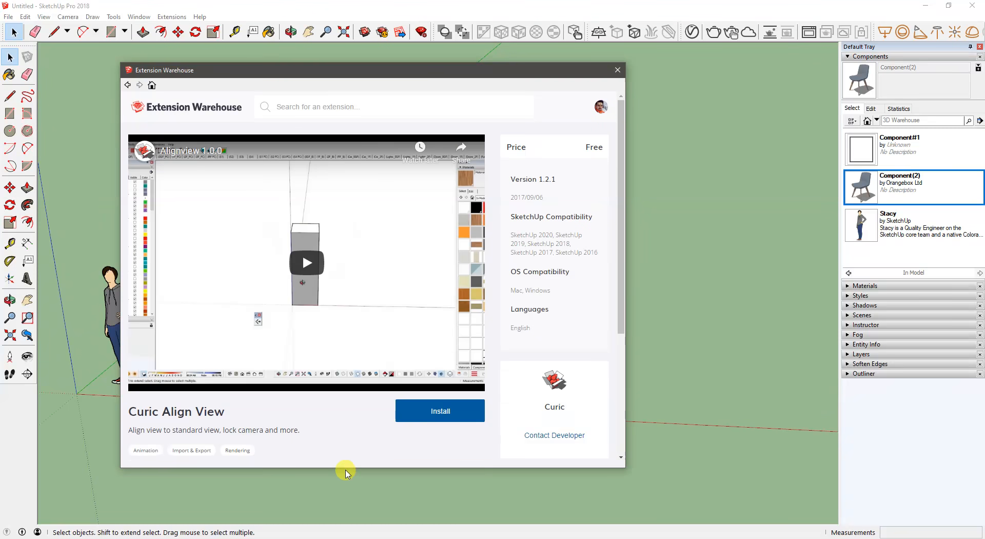
drag(383, 71, 421, 33)
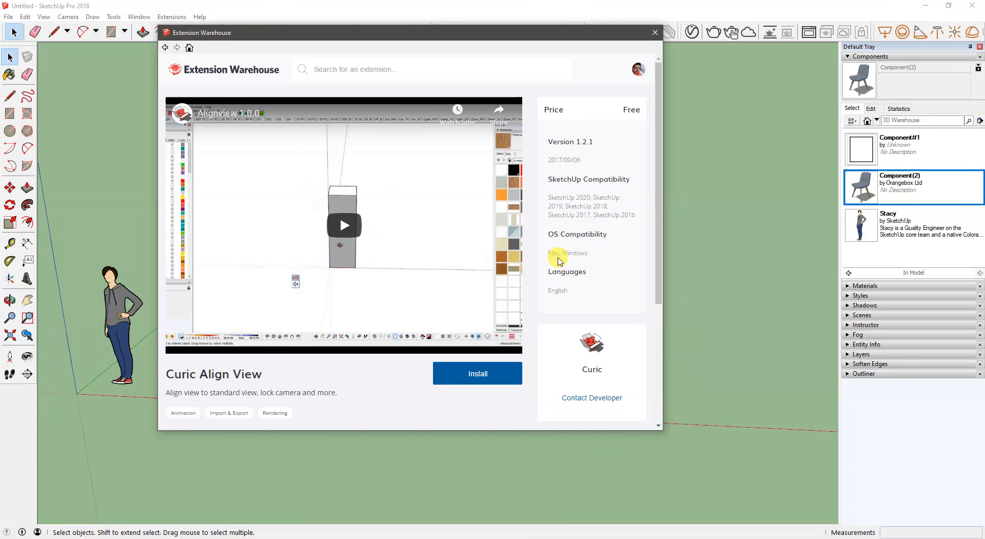
drag(546, 252, 600, 251)
click(590, 260)
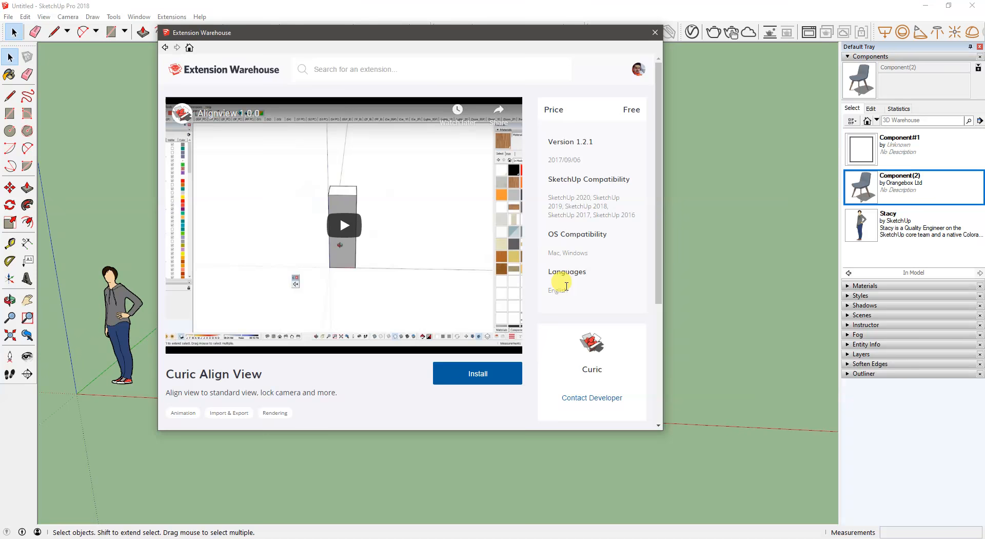
scroll(565, 288, down, 3)
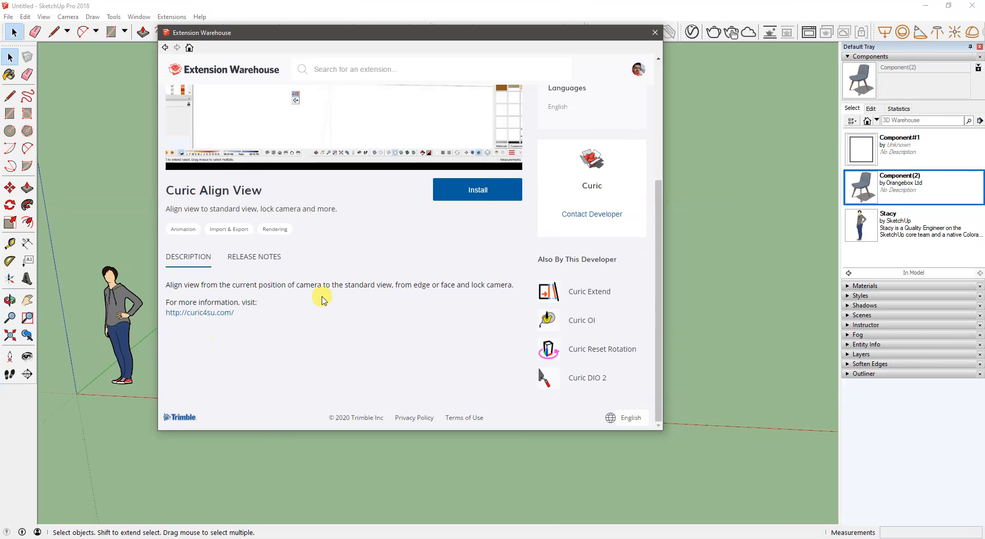
scroll(328, 293, up, 2)
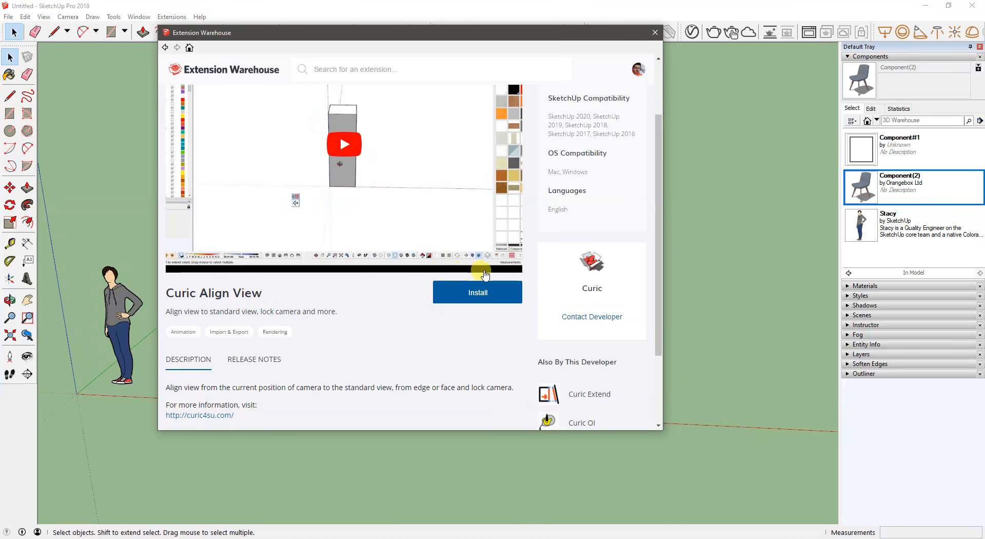
- Install the Curic Align View extension from the Extension Warehouse
click(471, 289)
click(446, 264)
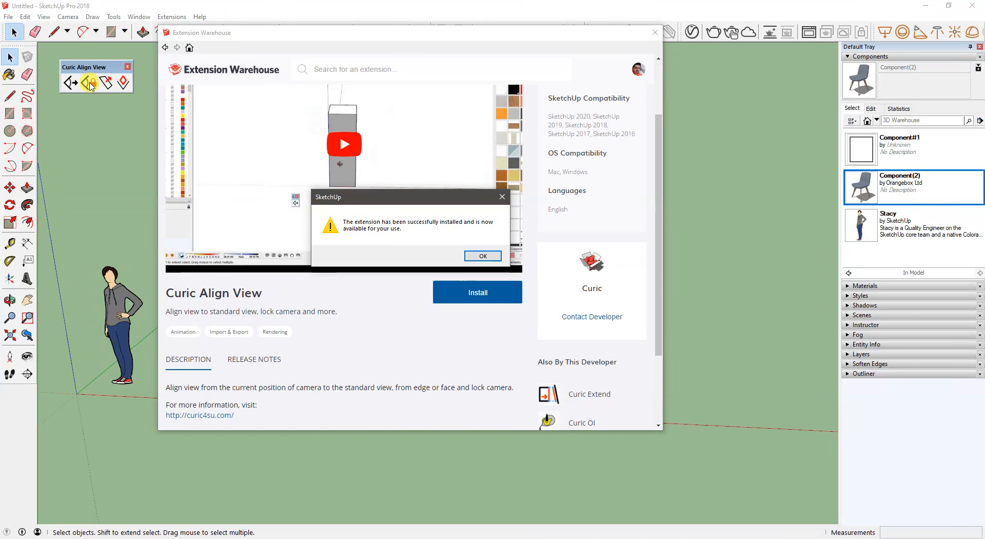
click(482, 256)
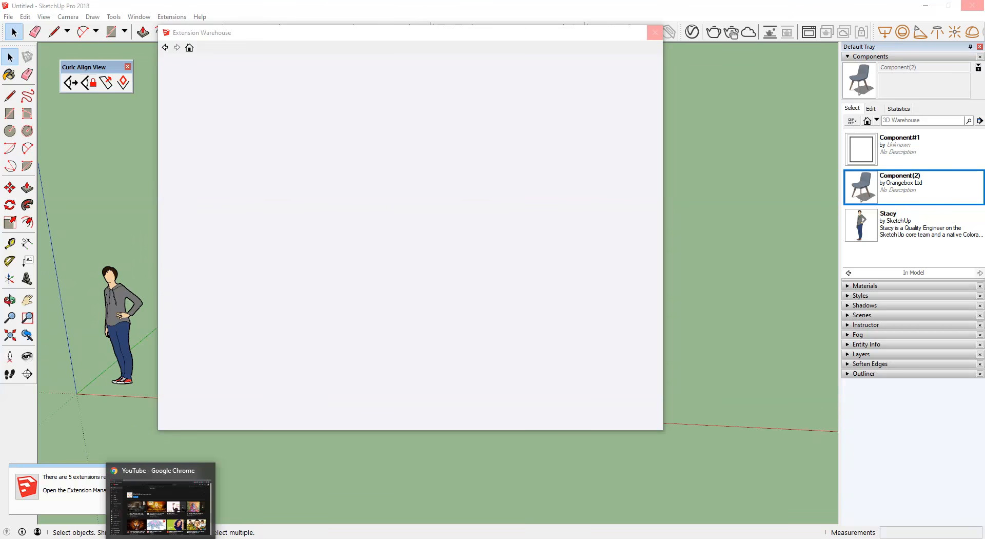
- Switch to Google Chrome and open the SketchUcation site's login page in a new tab
click(160, 538)
click(135, 8)
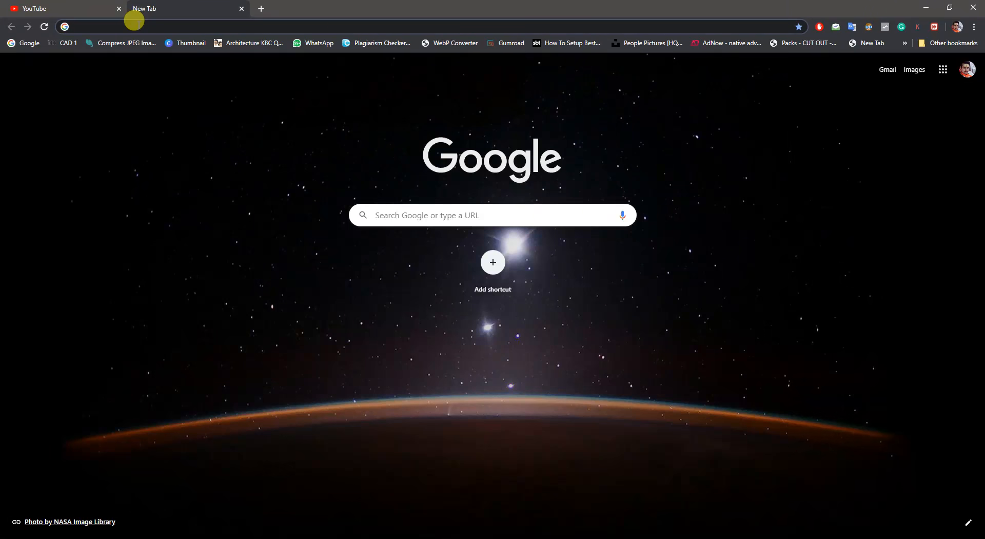
text(sketch)
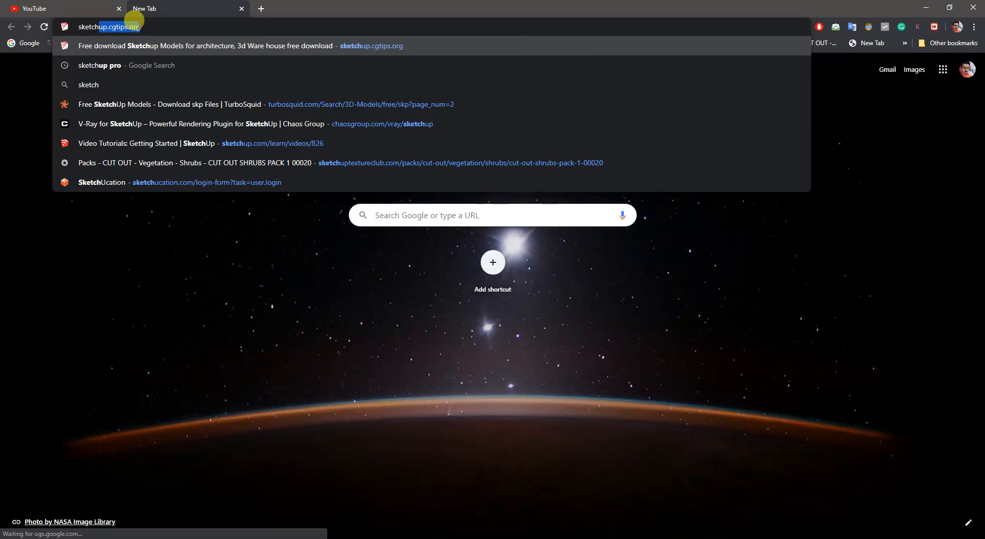
text(ucati)
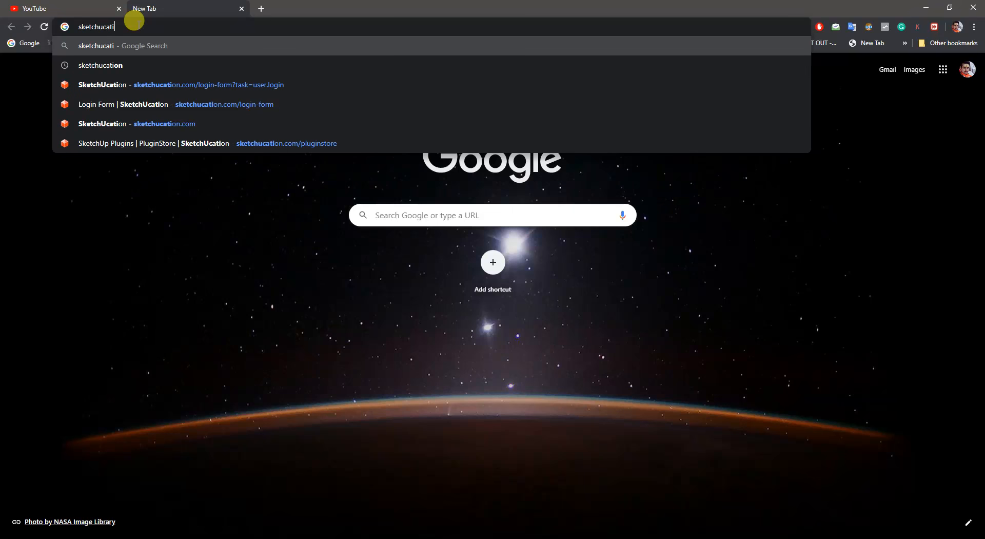
key(Down)
key(Down)
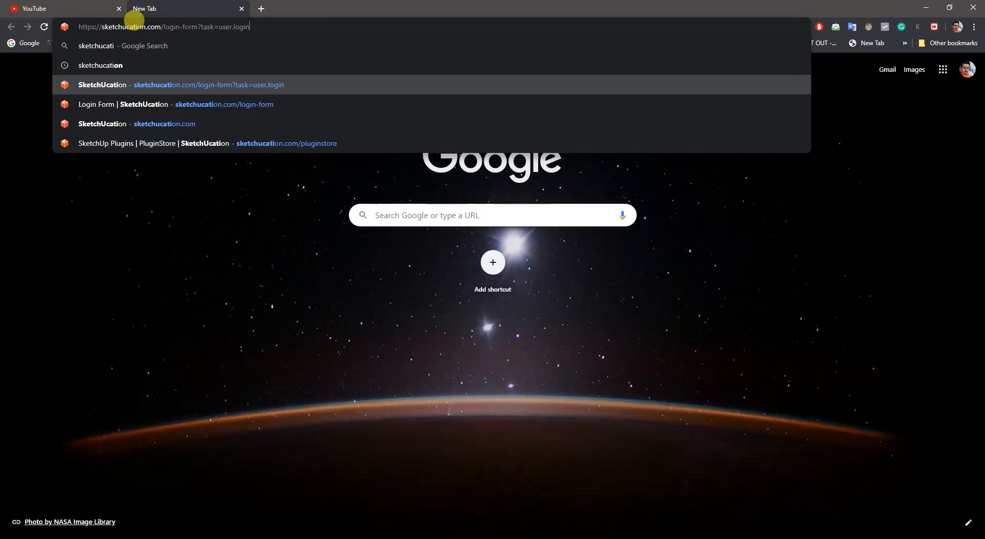
key(Return)
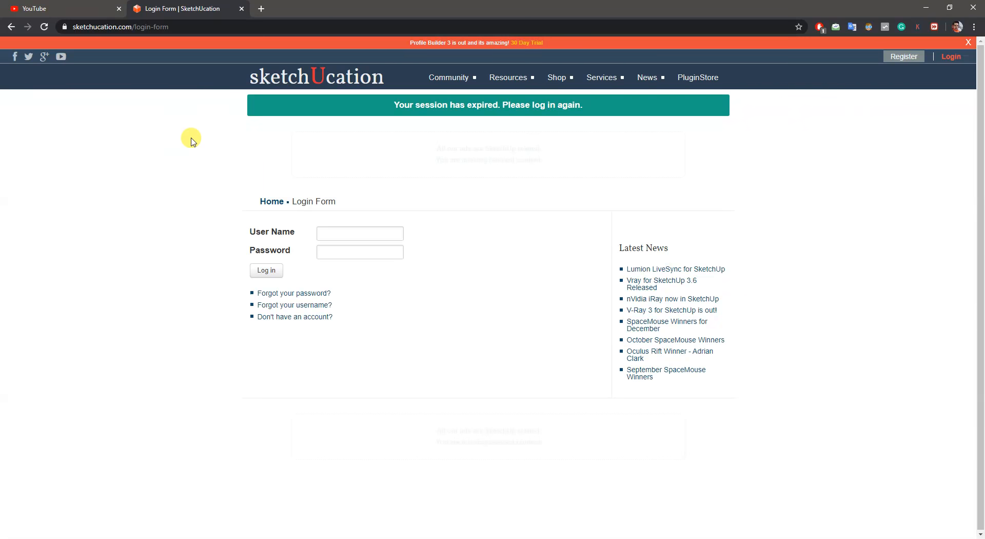
- Fill in the account's user name on the login form and open the SketchUcation PluginStore
click(356, 237)
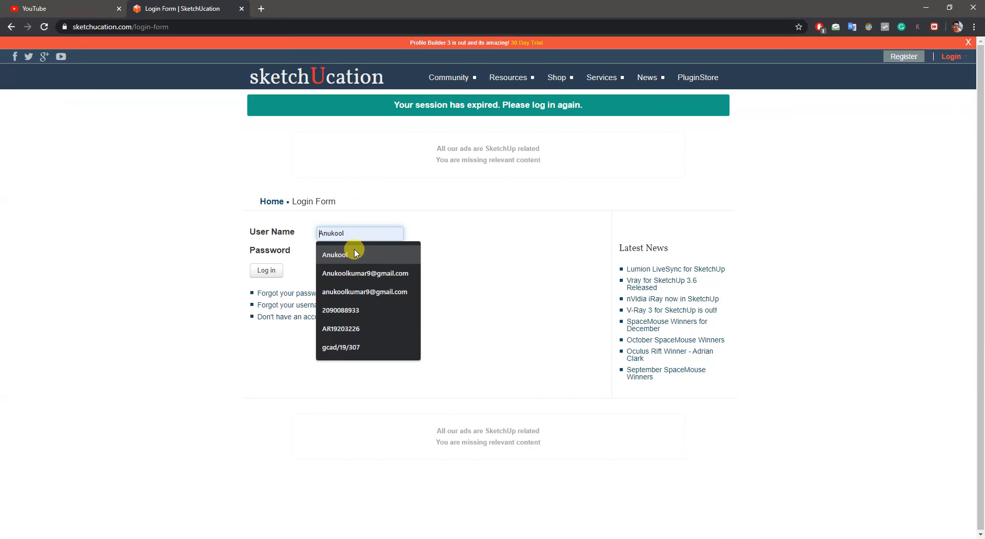
click(354, 253)
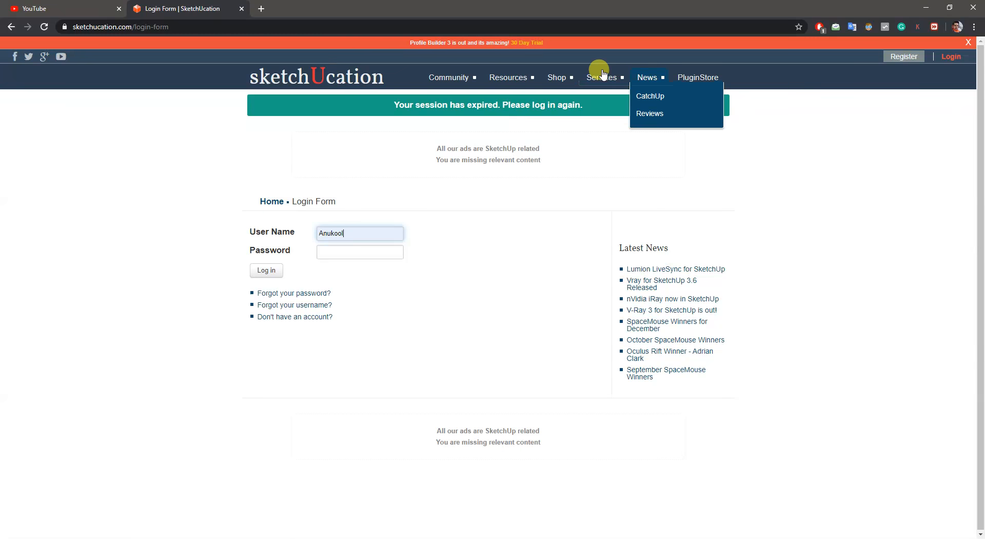
mouse_move(565, 80)
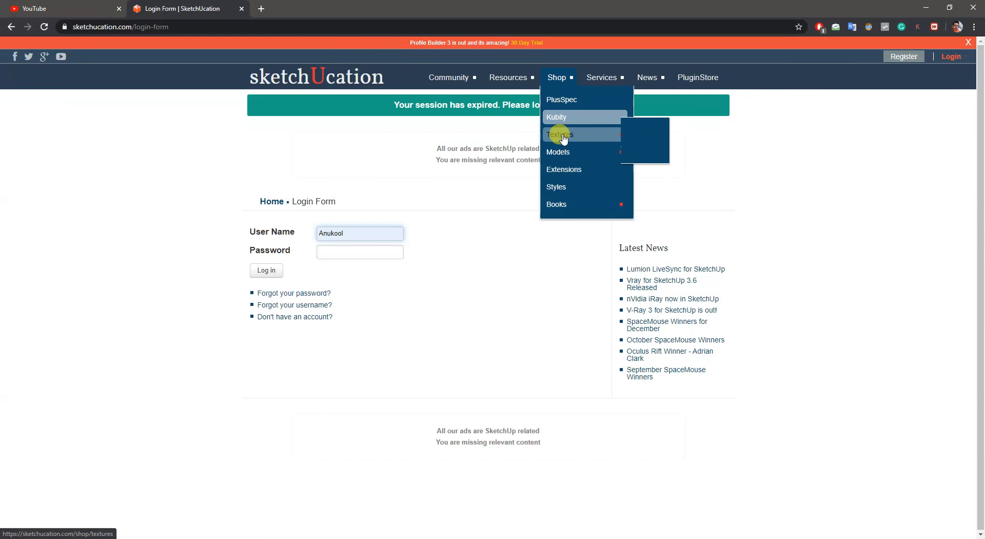
mouse_move(566, 206)
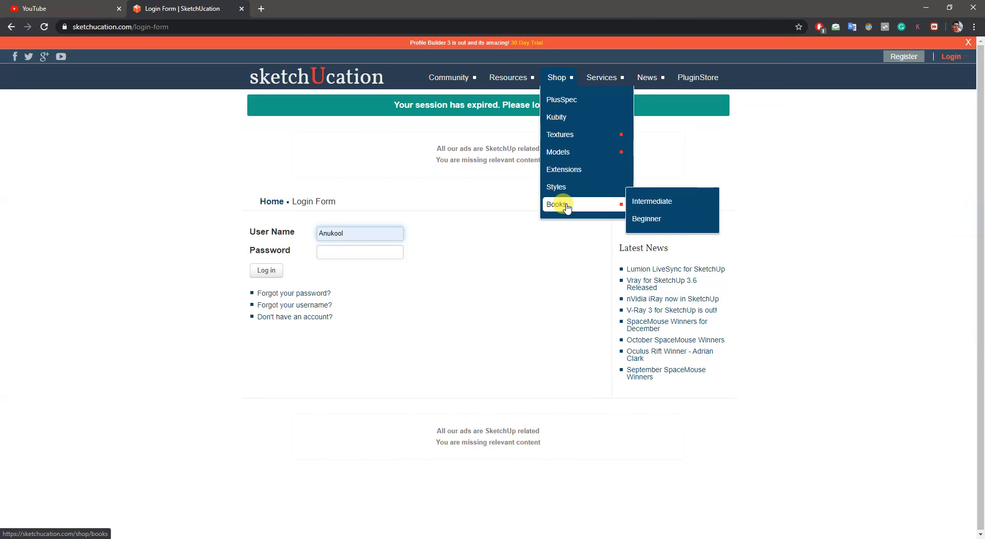
click(714, 78)
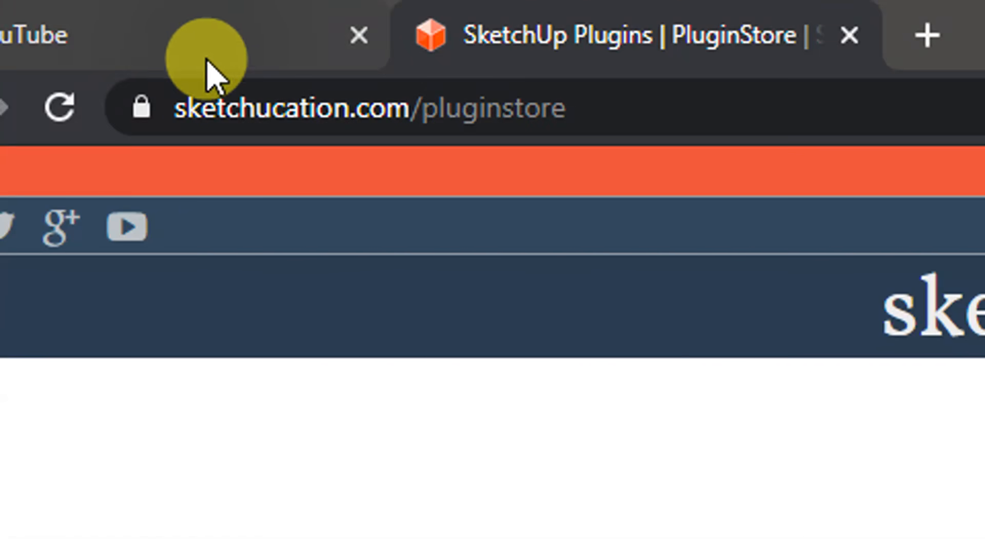
mouse_move(159, 100)
mouse_down()
mouse_move(262, 111)
mouse_move(488, 111)
mouse_move(580, 126)
mouse_up()
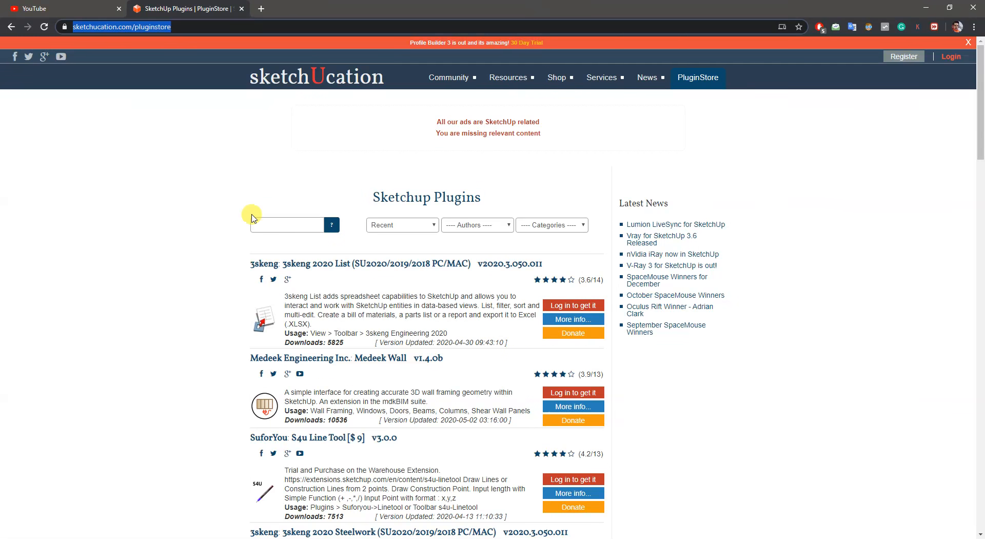
- Search Google for "extension store sketchucation" in a new browser tab
click(263, 9)
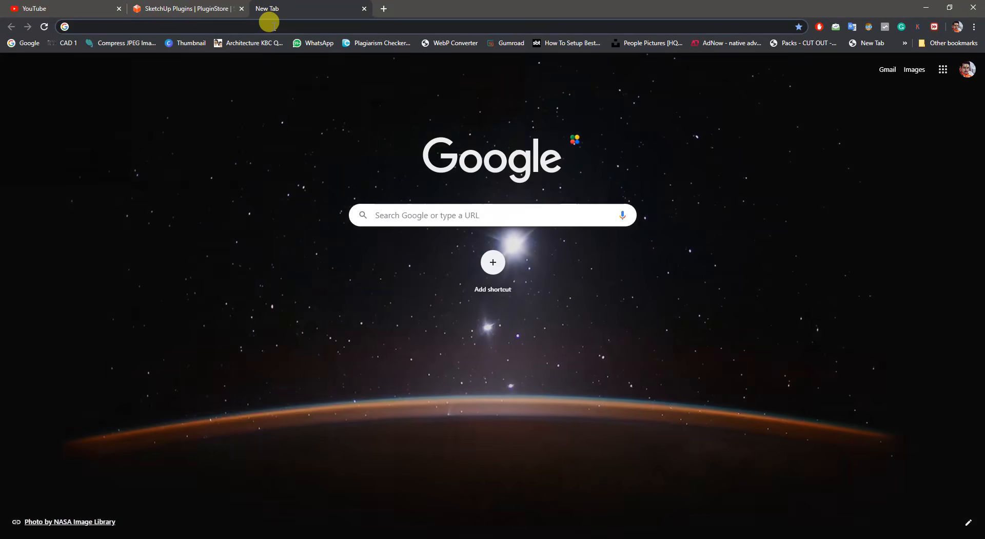
text(ext)
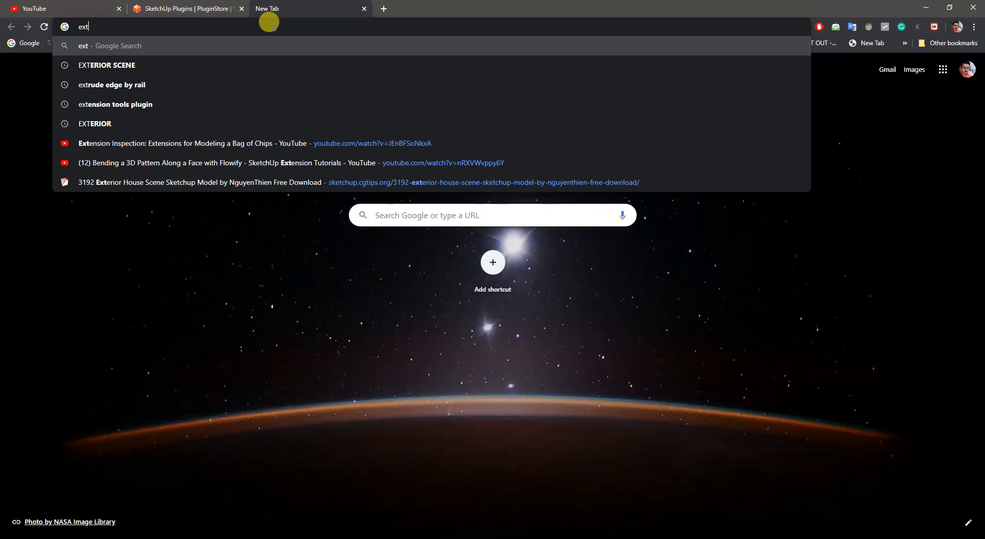
text(ension)
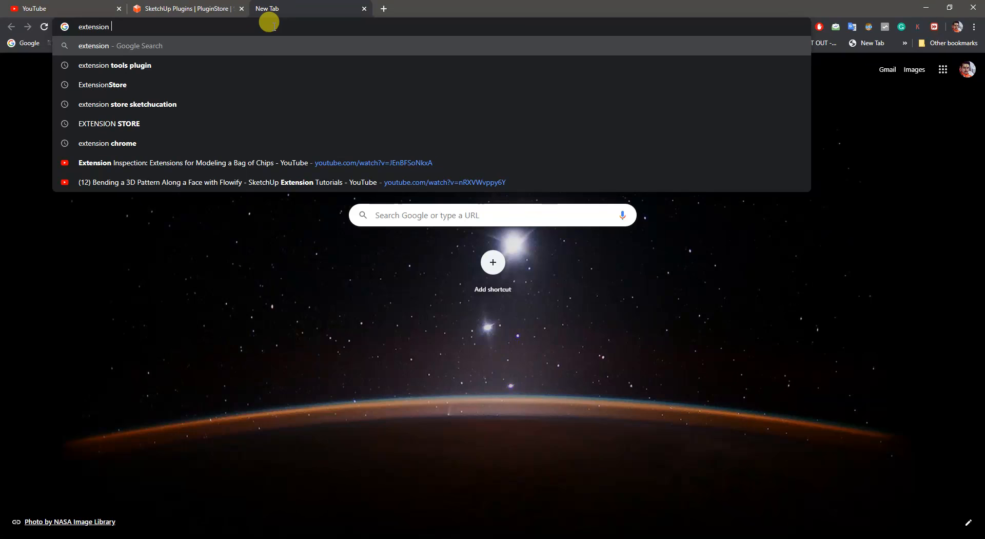
key(Down)
key(Down)
key(Down)
key(Return)
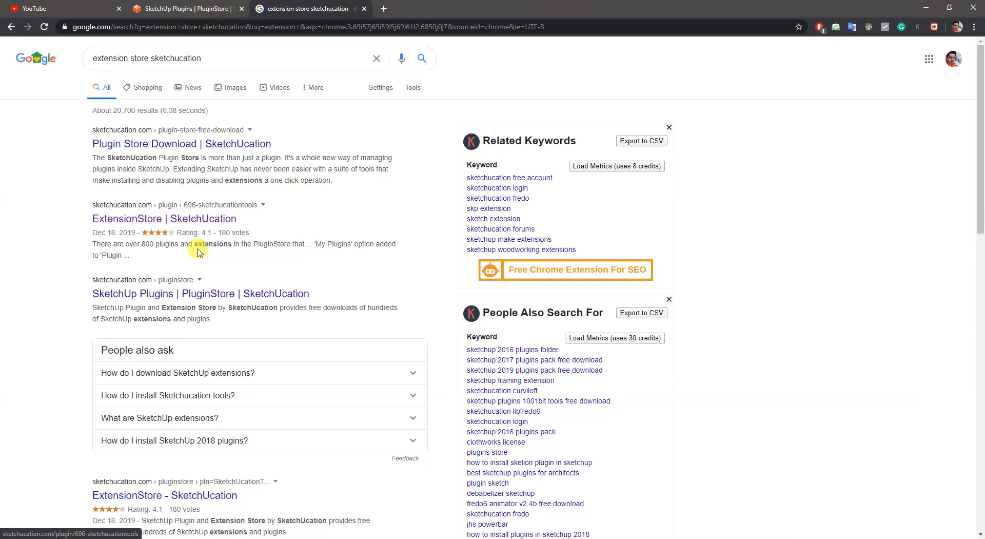
- Open the ExtensionStore result on SketchUcation and examine its overview, file size and compatibility details
drag(213, 58, 76, 62)
click(136, 220)
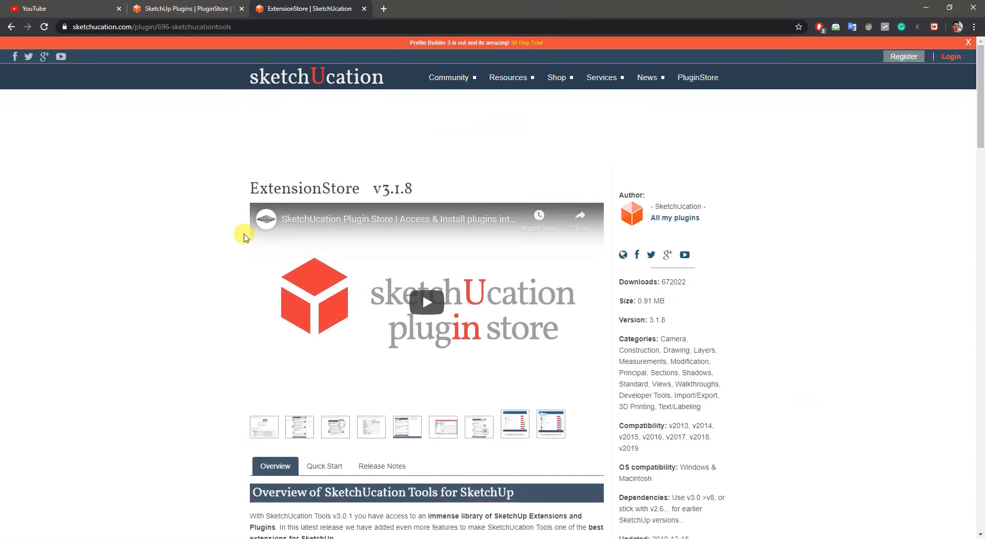
drag(251, 137, 417, 132)
click(67, 251)
scroll(418, 264, down, 6)
scroll(636, 134, up, 2)
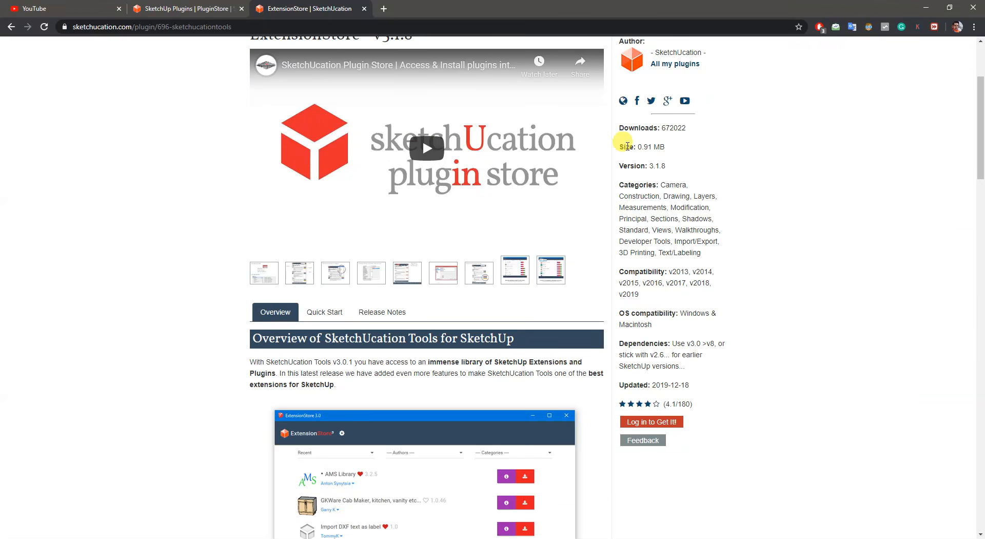
drag(624, 147, 688, 146)
click(940, 245)
scroll(905, 266, down, 4)
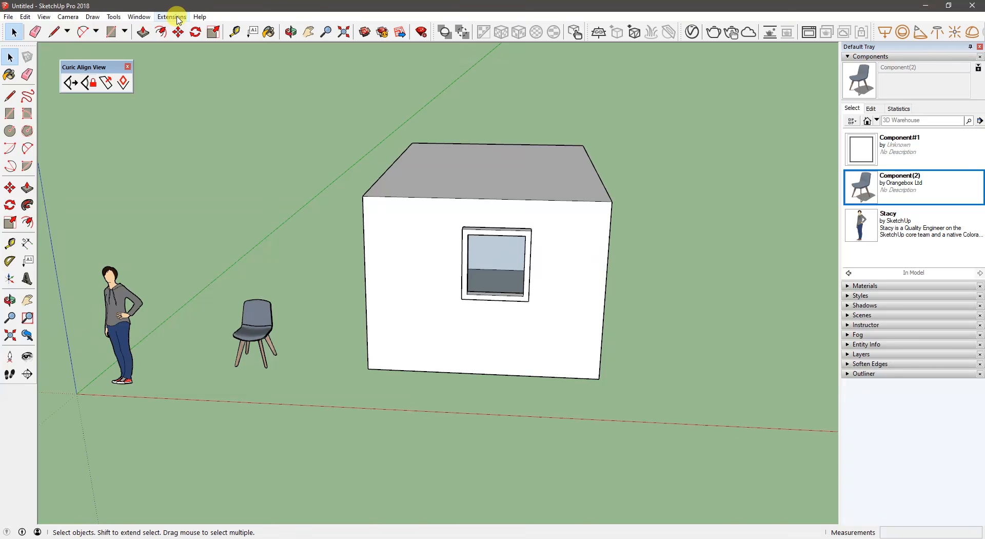
- Switch back to SketchUp, display the ExtensionStore toolbar, and place it beside the Curic Align View toolbar
click(172, 16)
mouse_move(139, 17)
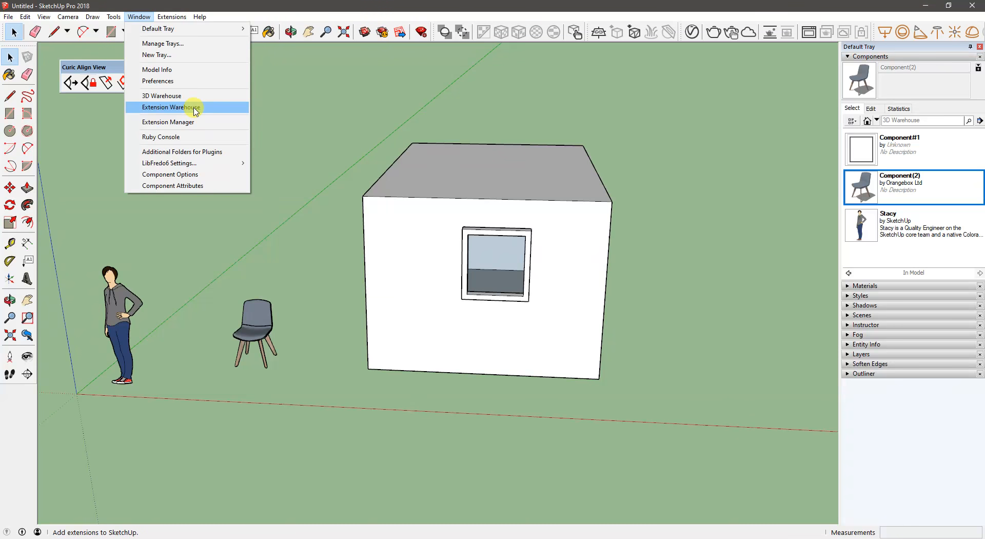
right_click(2, 437)
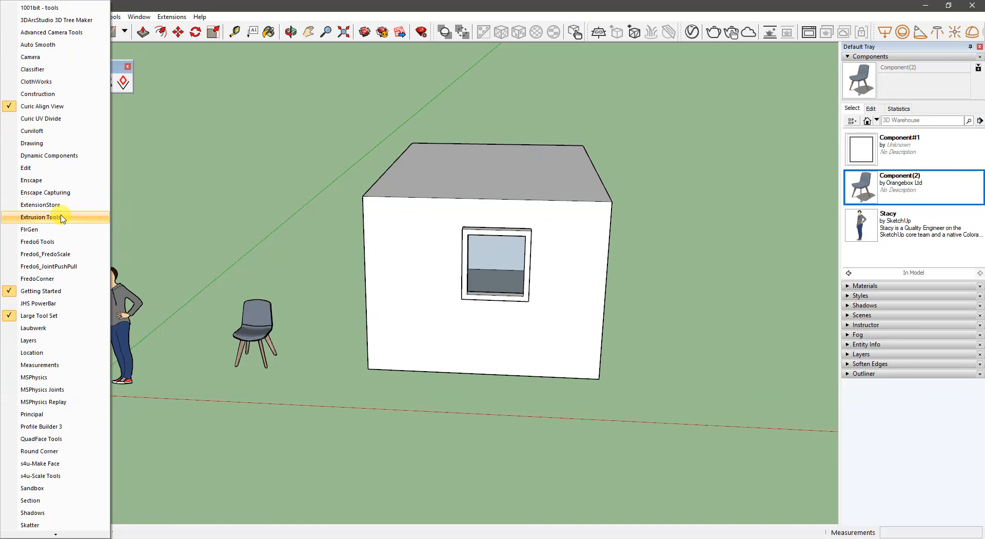
click(62, 205)
drag(177, 53, 220, 59)
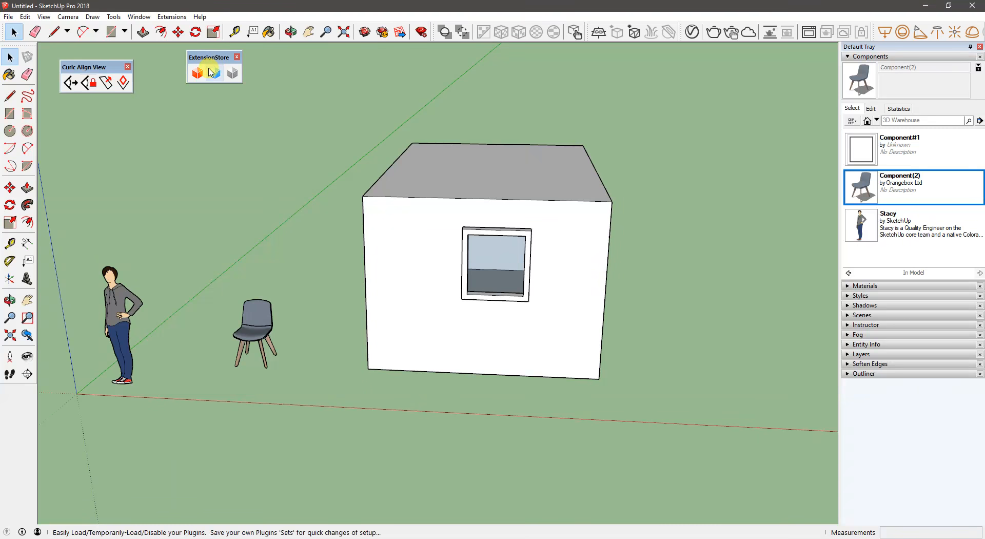
- Open the ExtensionStore from its toolbar, look through the list of available plugins, and close it
click(198, 74)
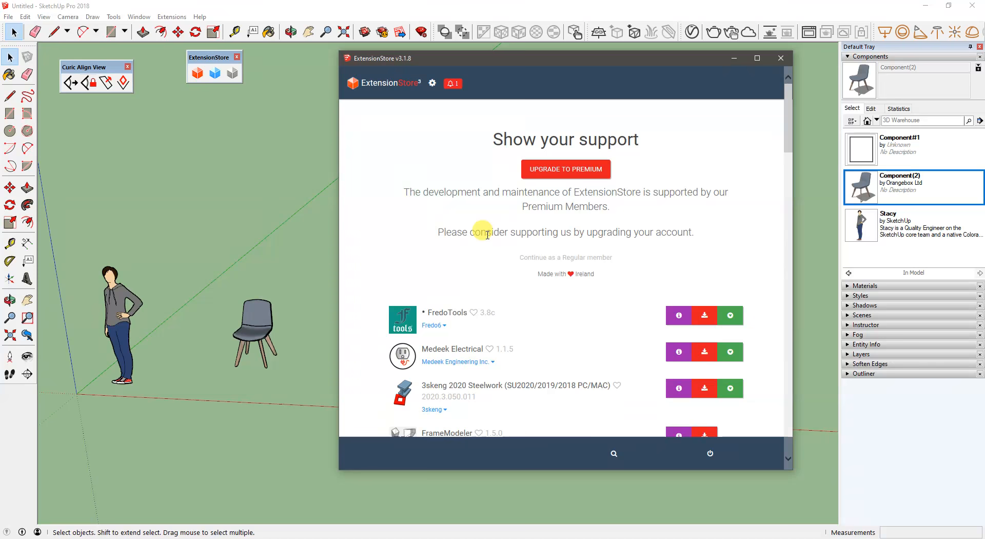
scroll(487, 235, down, 6)
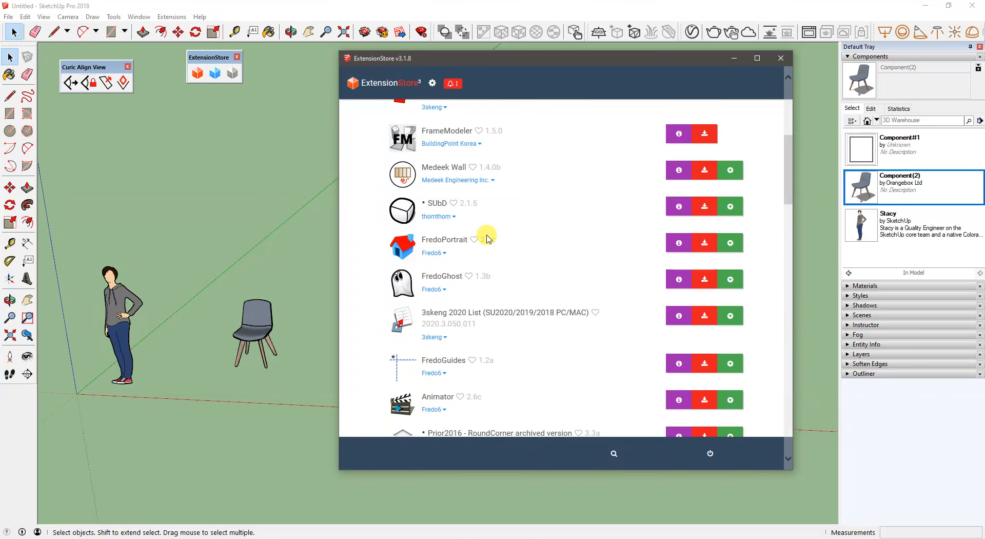
scroll(631, 361, down, 3)
scroll(631, 366, down, 2)
scroll(627, 341, up, 11)
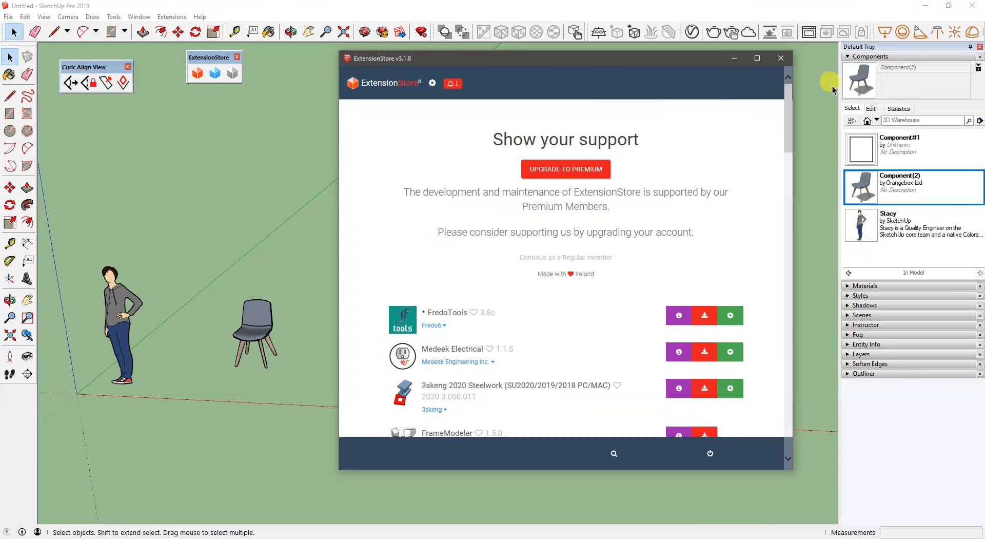
click(780, 58)
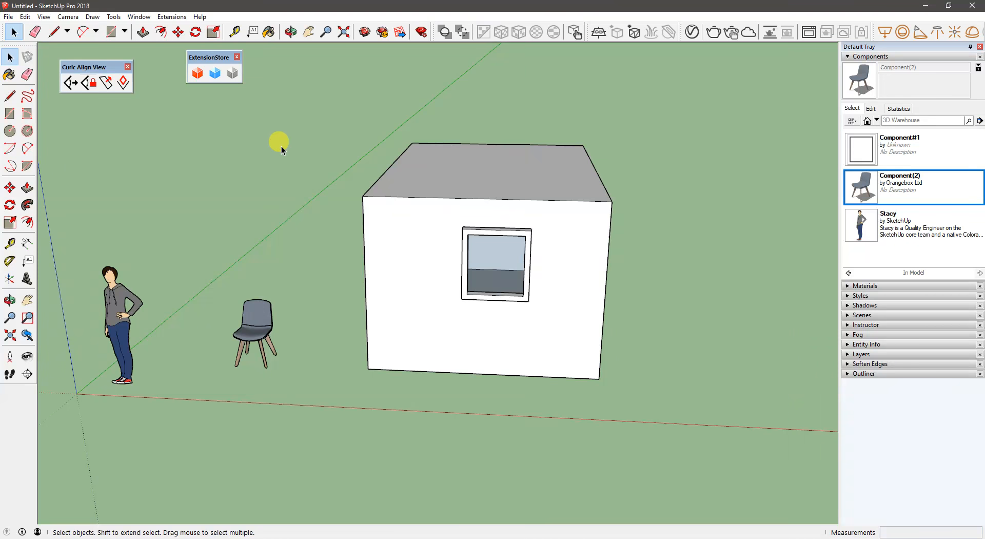
drag(209, 59, 203, 62)
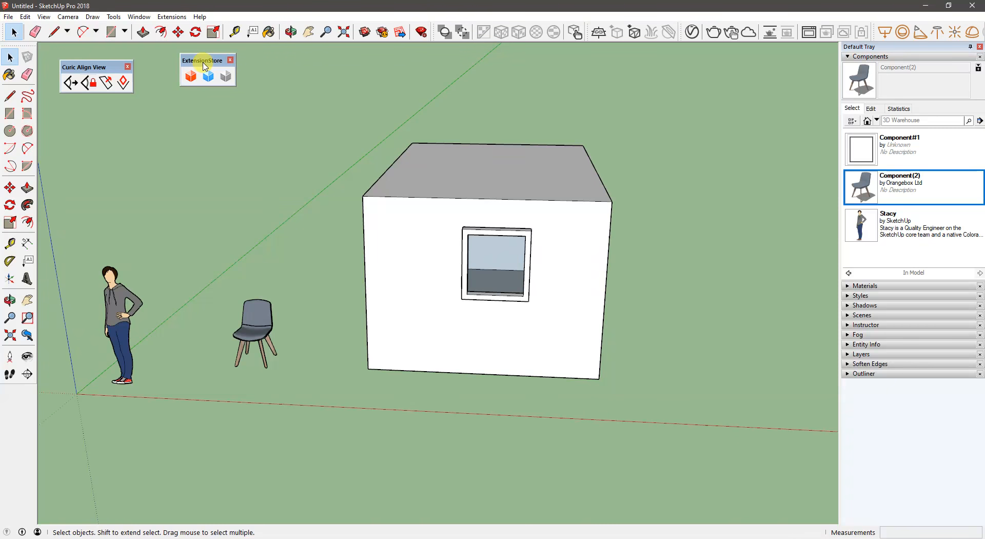
- Open the Extension Manager and start installing an extension from a file
drag(204, 61, 199, 61)
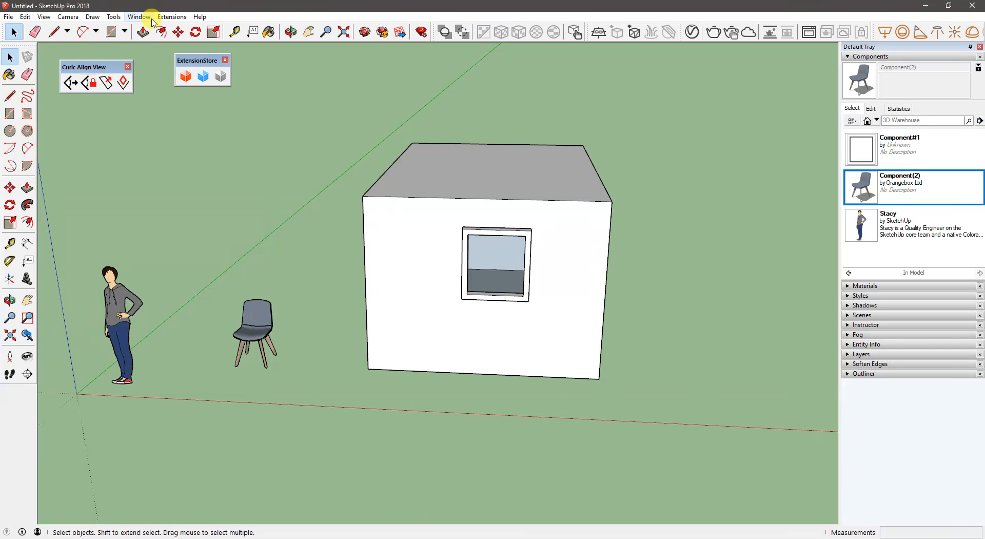
click(139, 17)
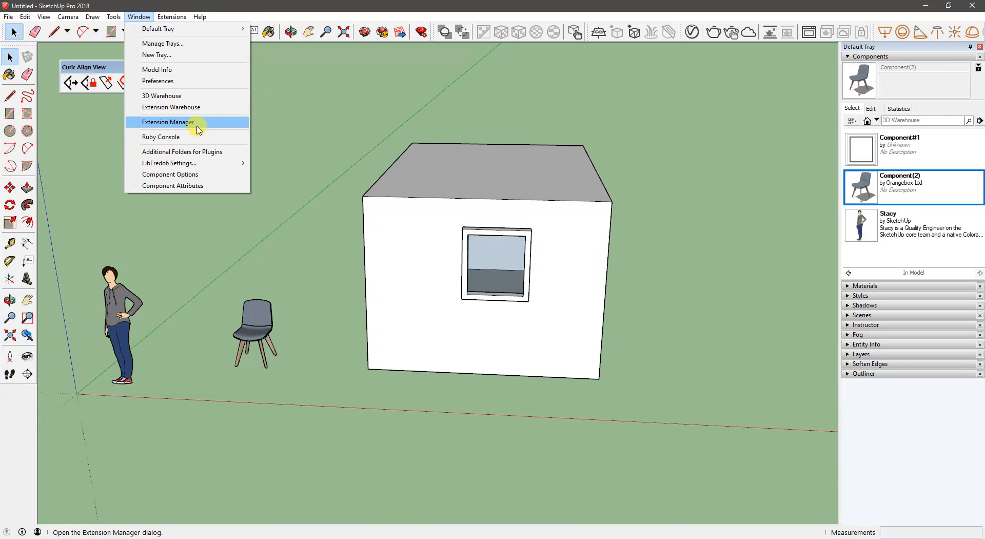
click(197, 126)
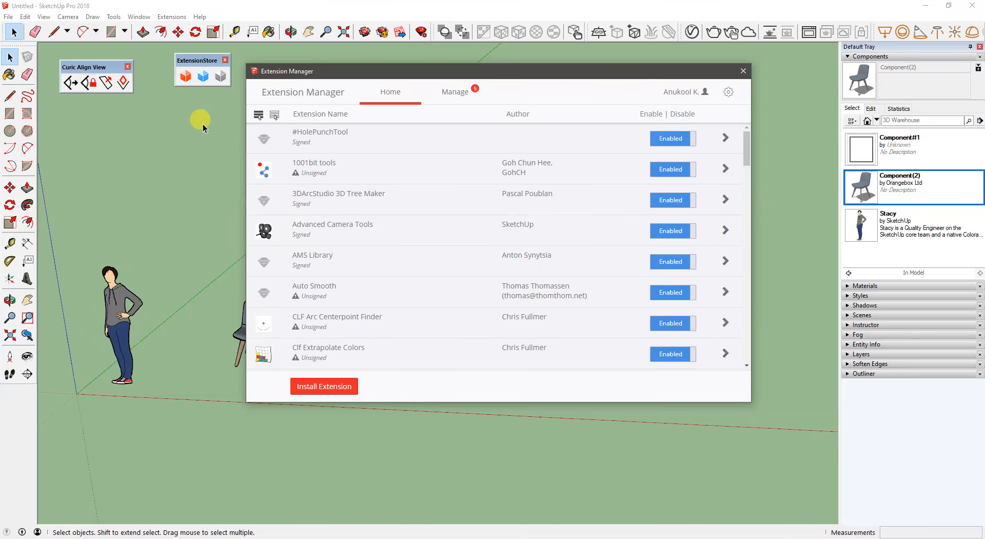
click(342, 394)
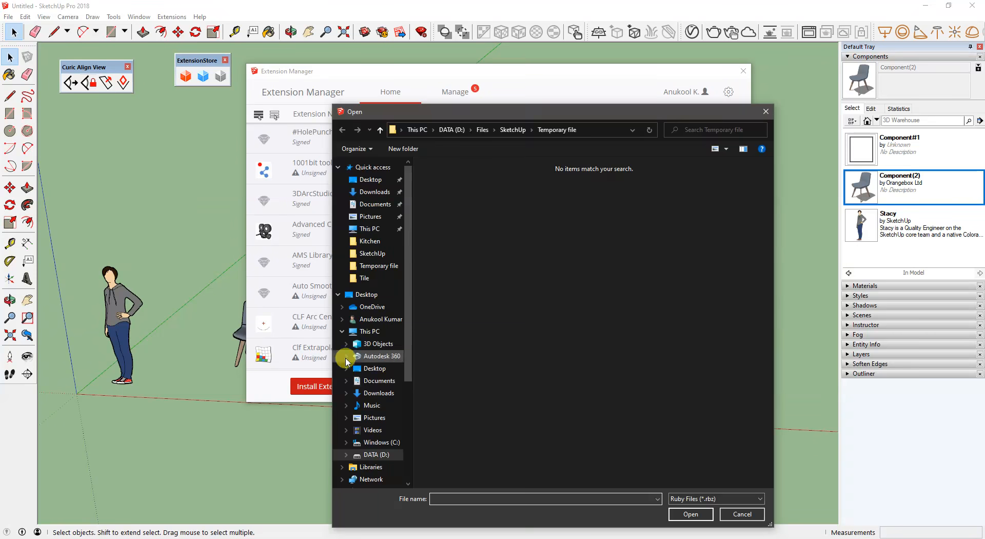
- Browse to the "Smooth mouse in sketchup" folder under SketchUp 2019 > PlugIn and select the ams_SmoothZoom_v1.3.0 extension file
scroll(384, 390, down, 1)
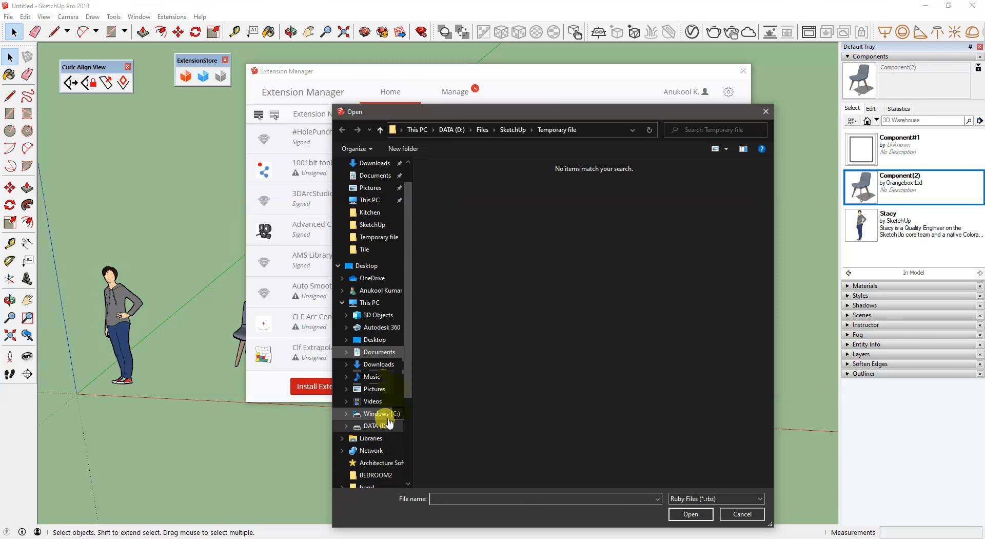
click(481, 130)
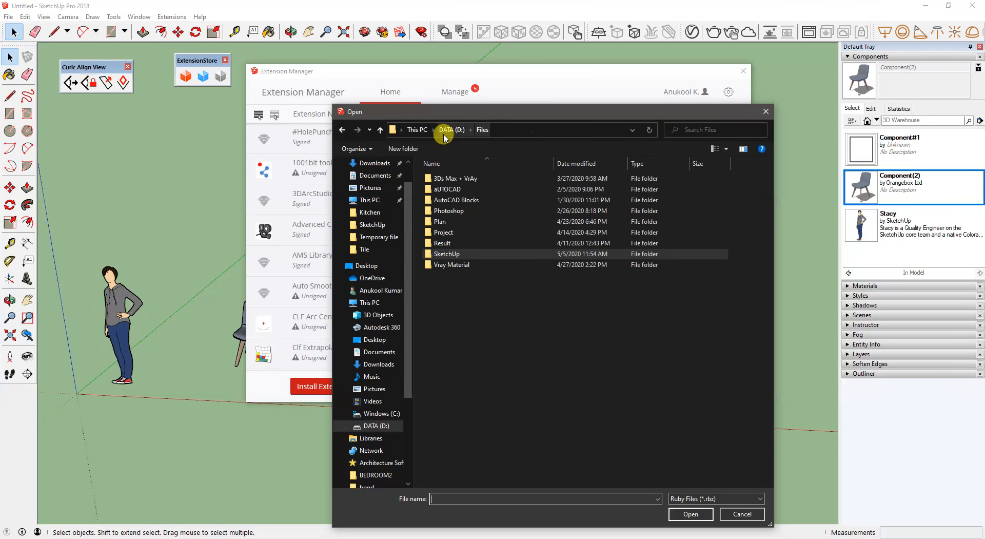
click(445, 130)
double_click(454, 253)
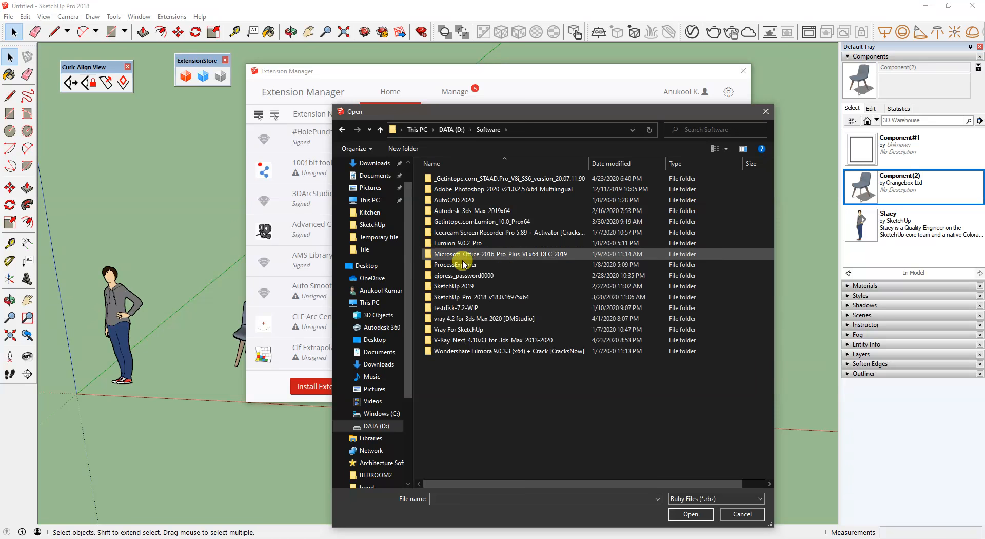
double_click(469, 298)
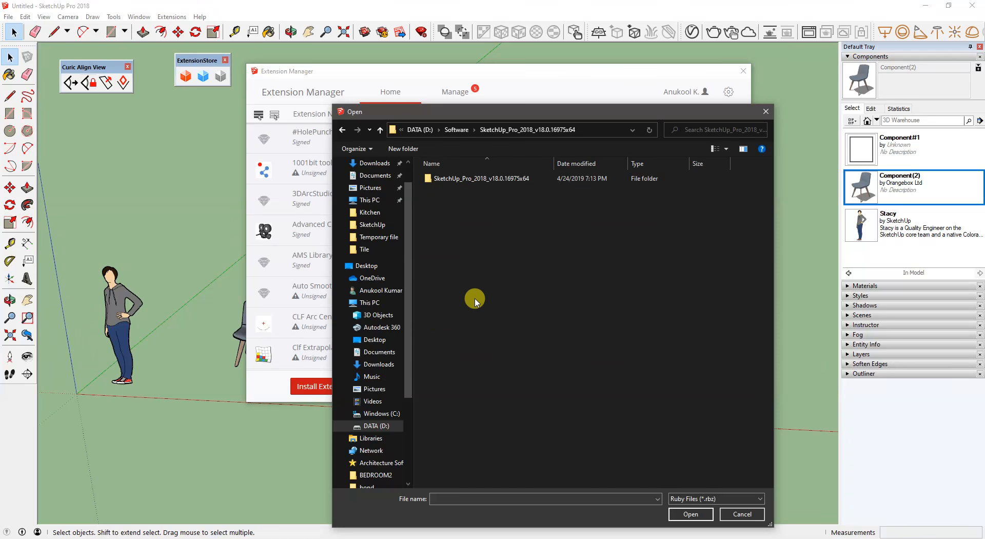
click(456, 129)
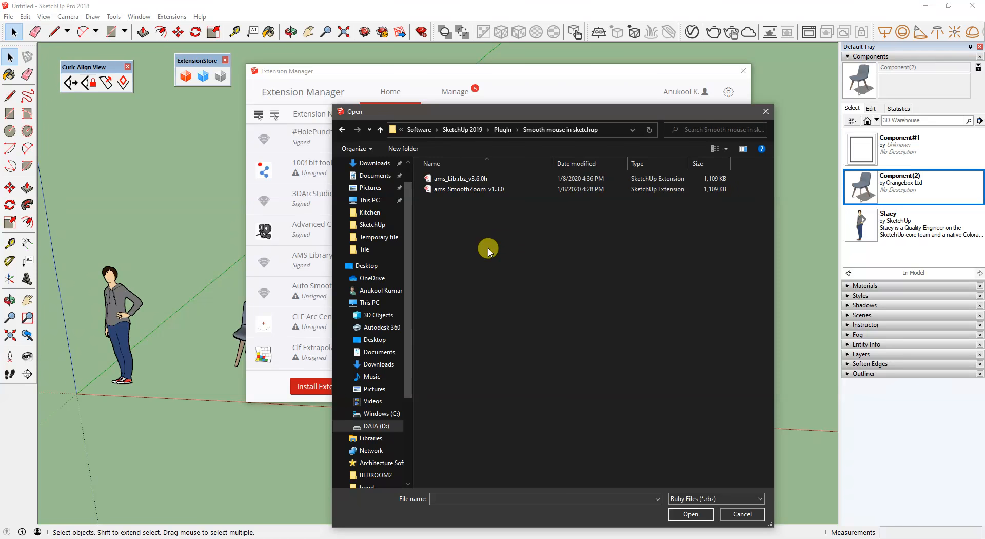
click(487, 179)
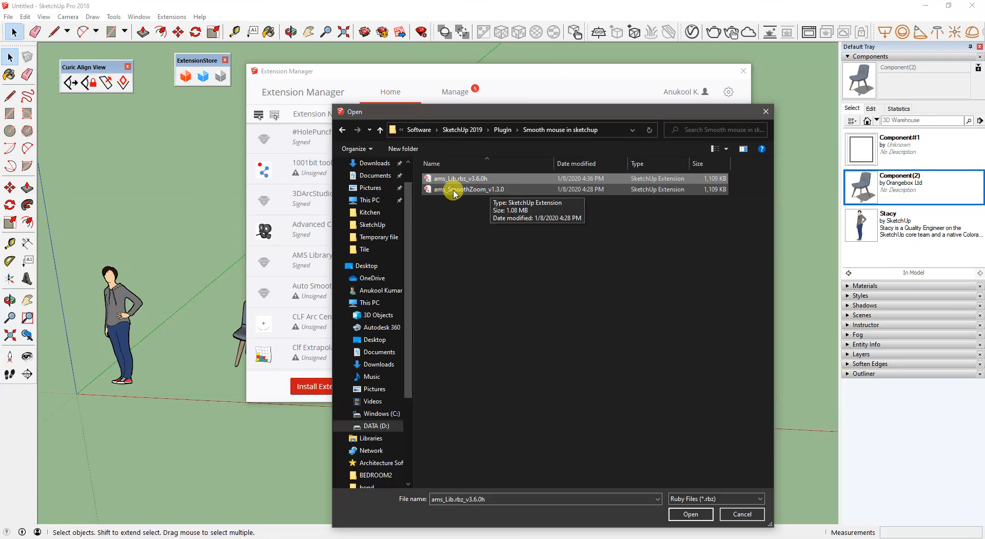
click(435, 193)
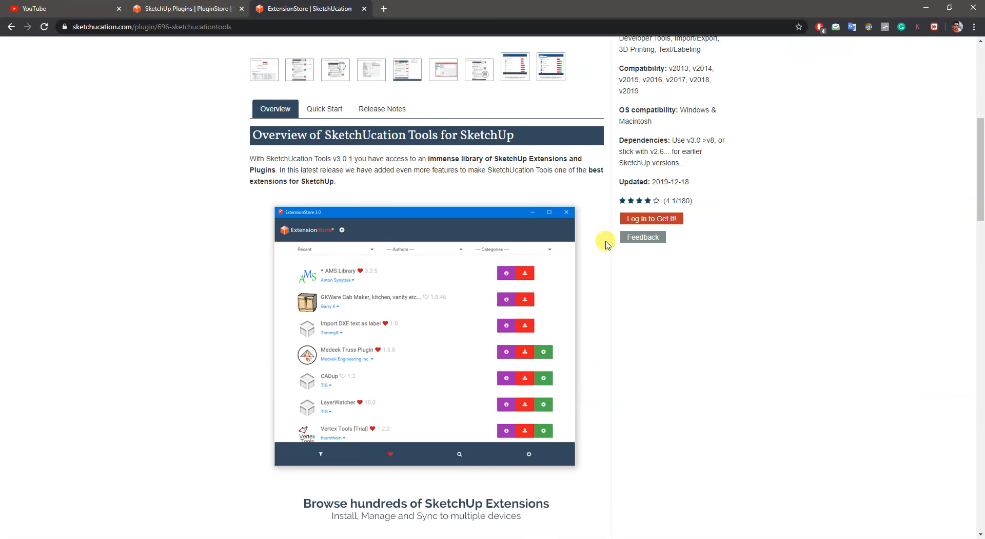
- Switch to the browser and search SketchUcation's PluginStore for "smooth zoom"
scroll(606, 244, up, 7)
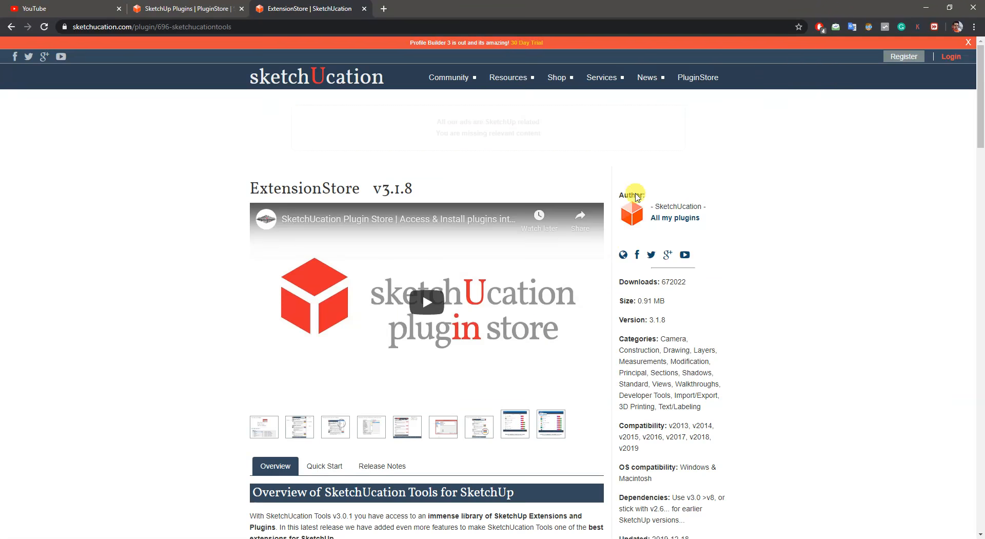
click(689, 78)
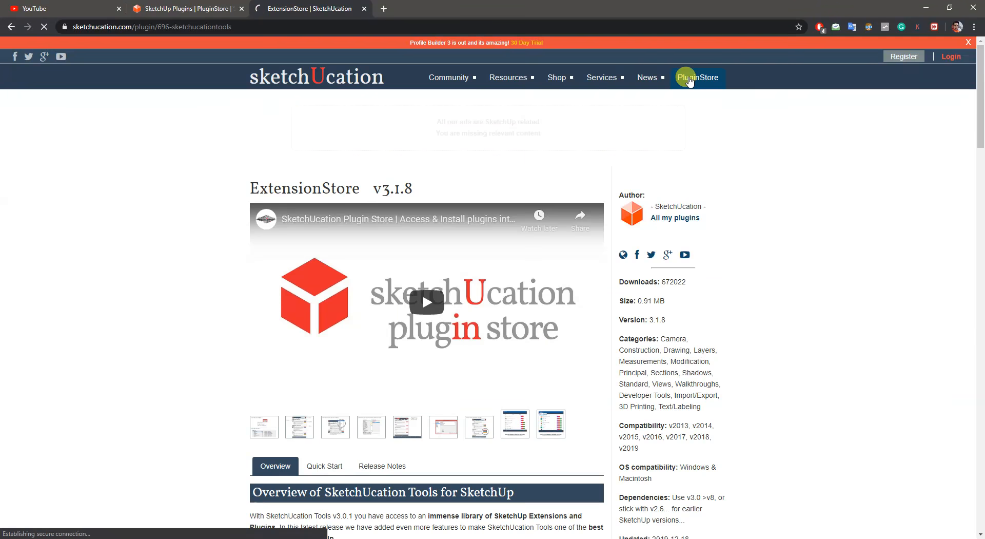
click(289, 226)
text(smoot)
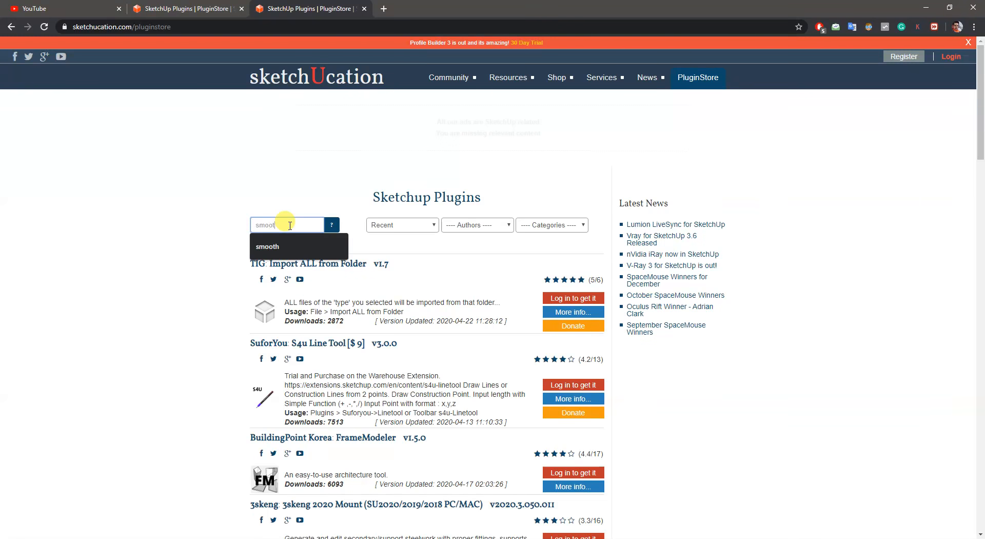
text(h zoom)
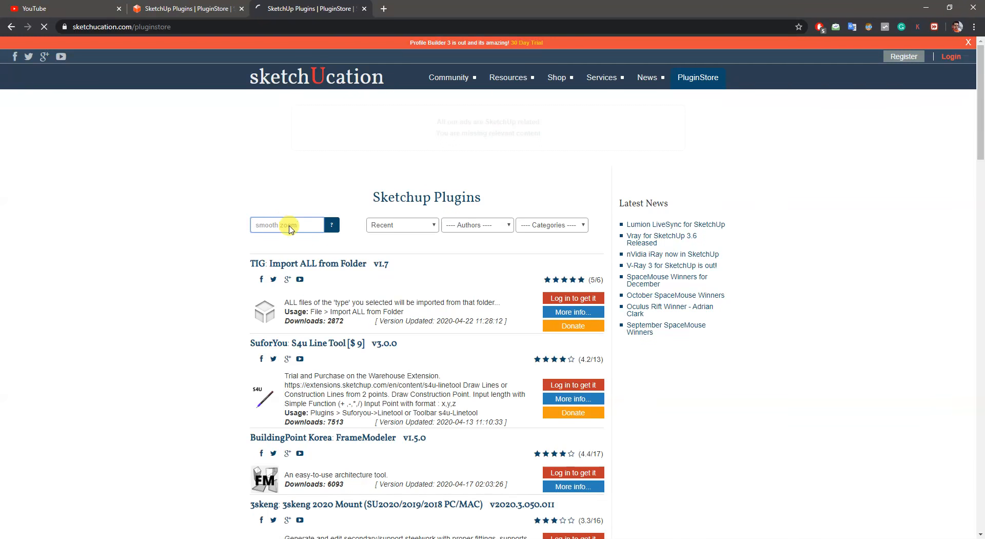
key(Return)
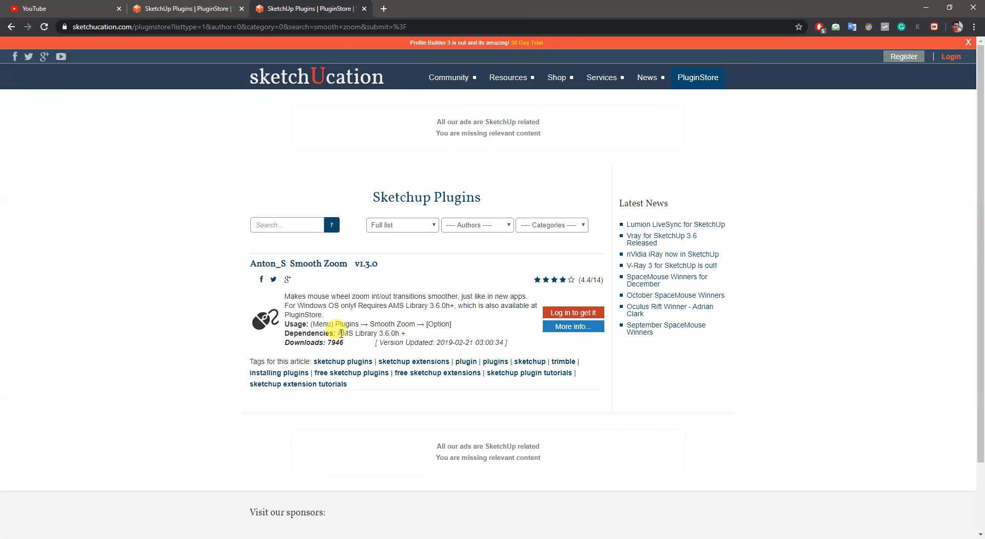
- Search Google for "AMS Library 3.6", using the dependency text in the Smooth Zoom plugin description
drag(336, 333, 390, 332)
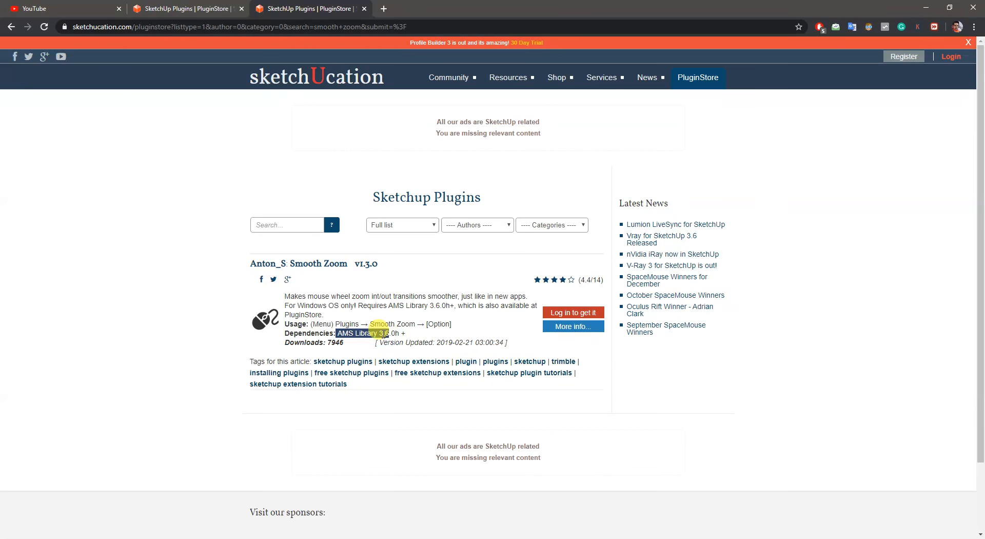
right_click(384, 333)
click(391, 313)
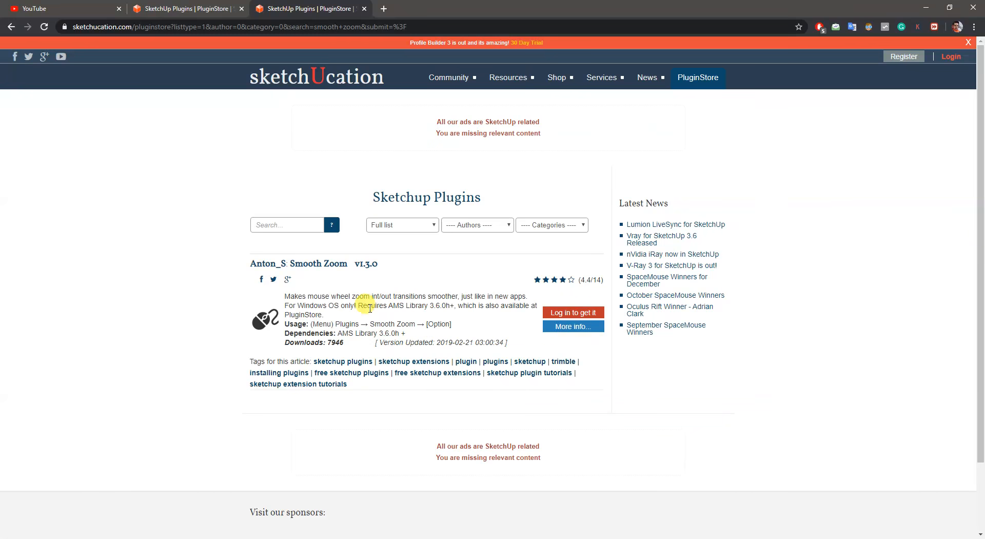
drag(389, 306, 430, 307)
right_click(430, 307)
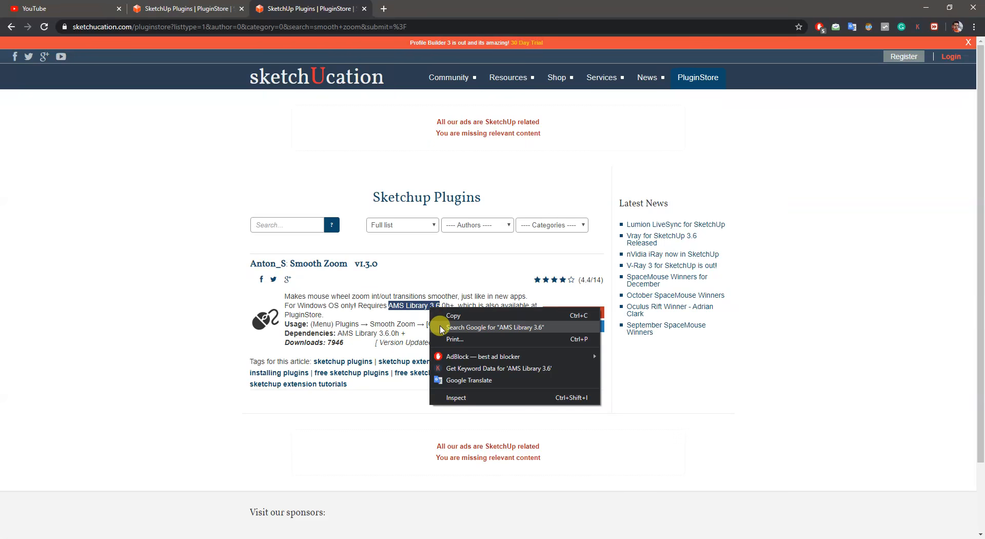
click(439, 323)
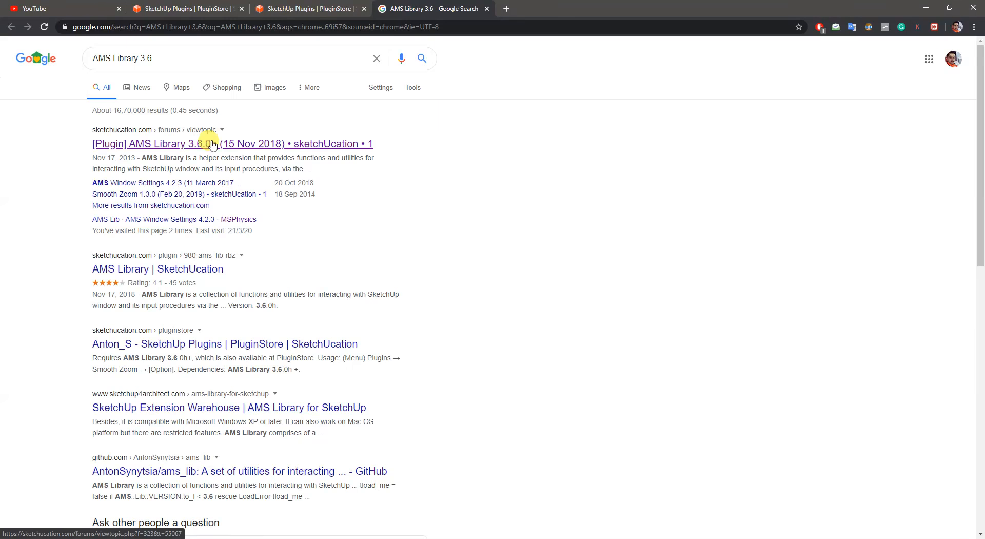
- Open the SketchUcation forum topic on AMS Library 3.6.0h and examine its description, compatibility and download details
click(170, 148)
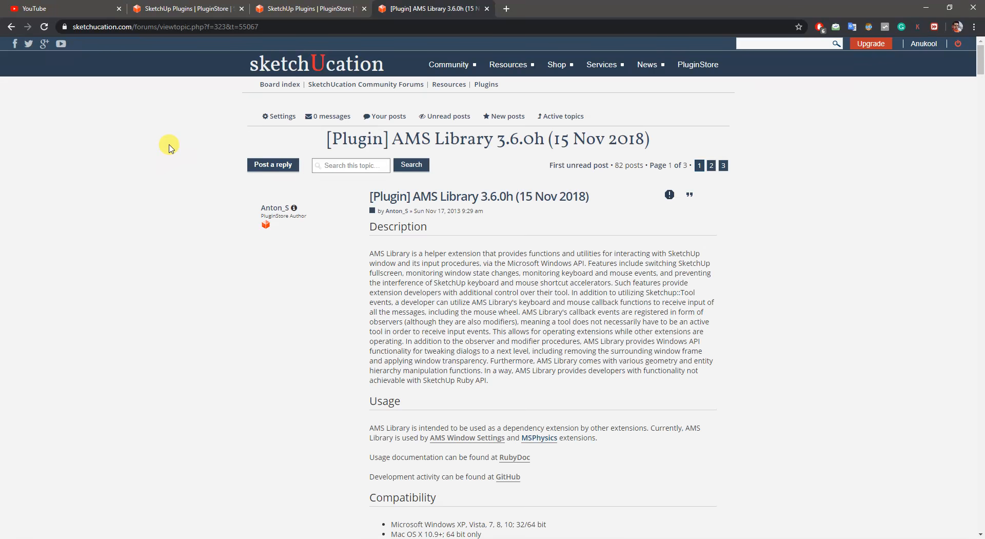
scroll(249, 257, down, 5)
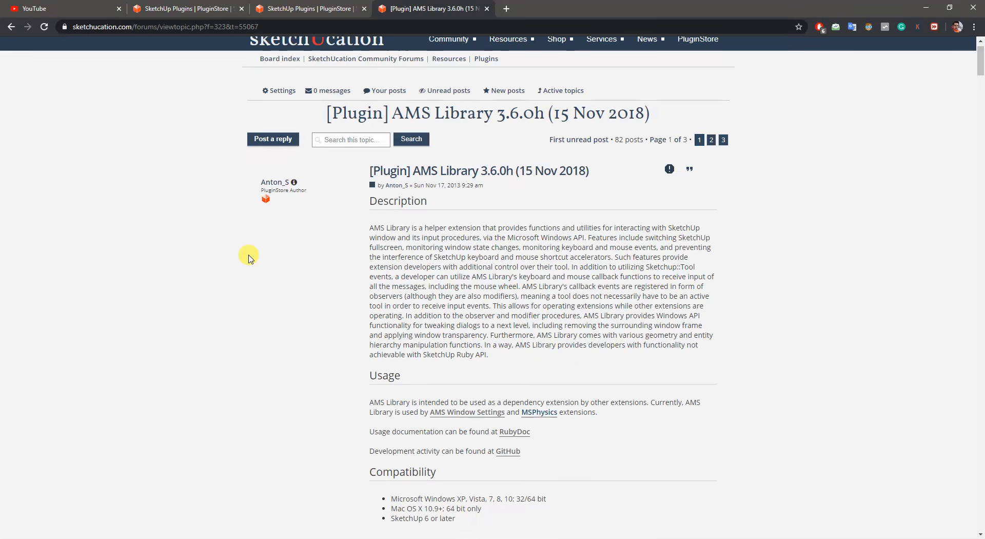
scroll(248, 257, down, 4)
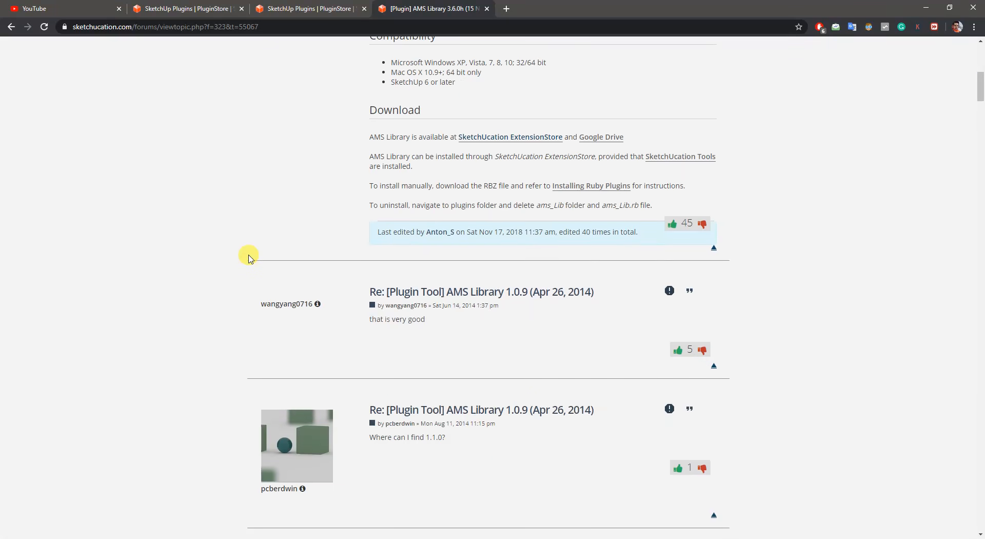
scroll(249, 258, down, 8)
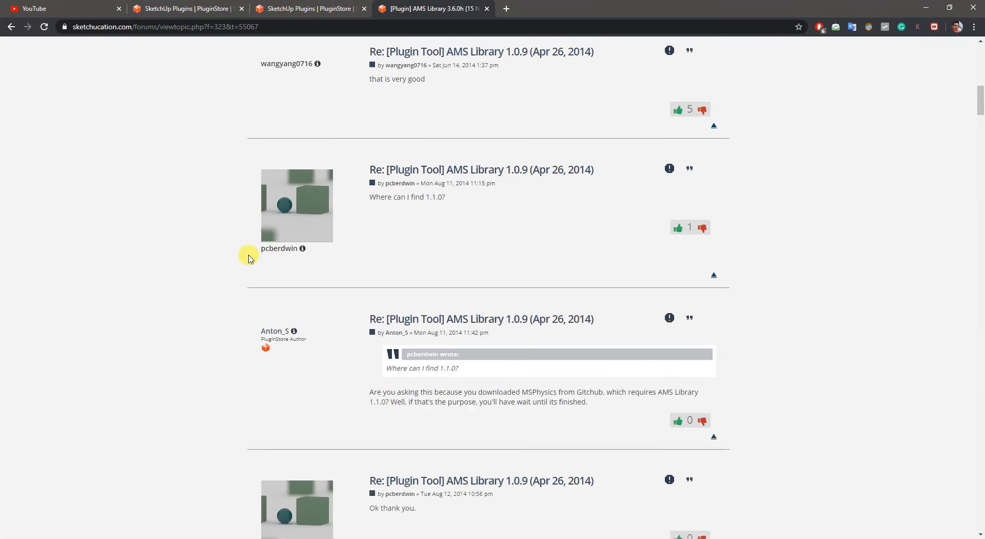
scroll(248, 258, down, 3)
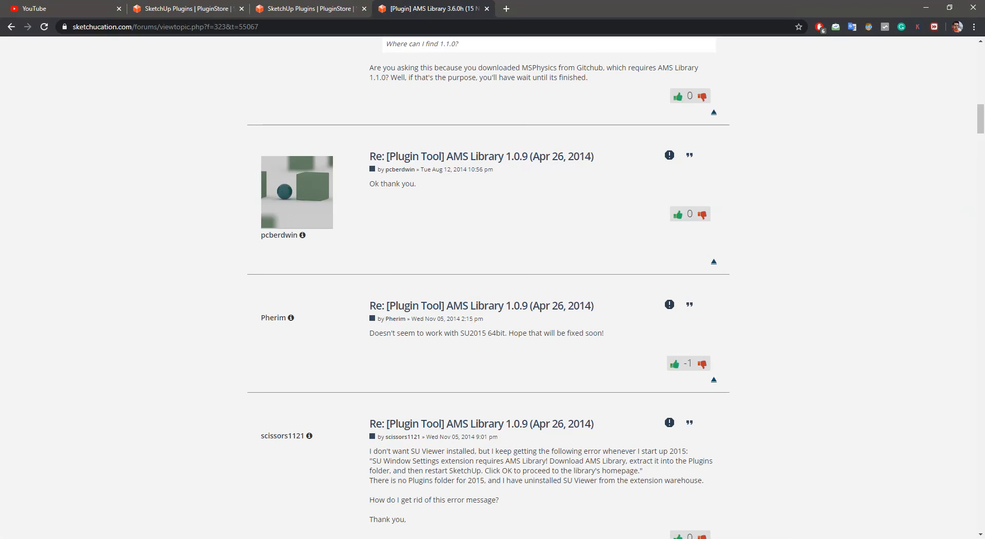
- Switch back to SketchUp and cancel the extension file selection
click(220, 534)
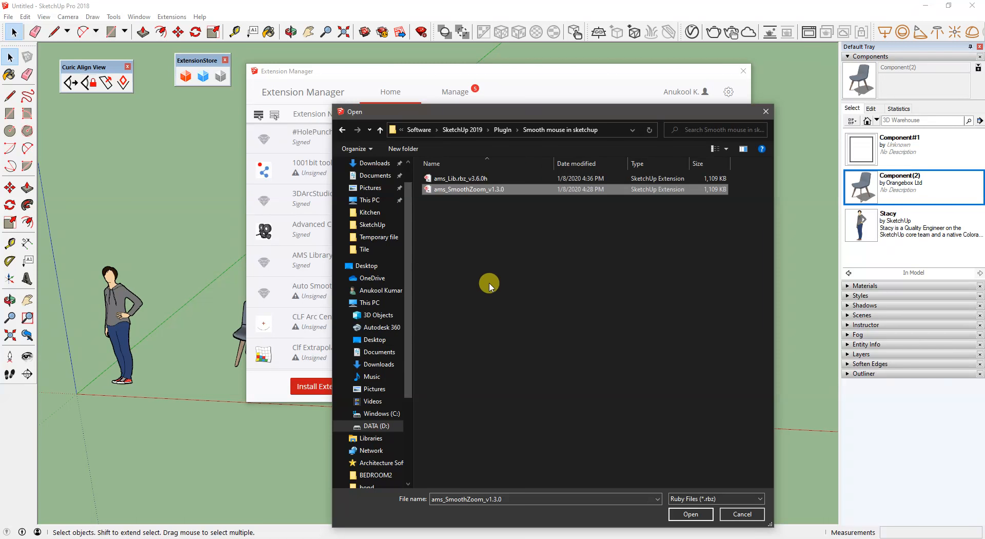
click(488, 281)
click(744, 515)
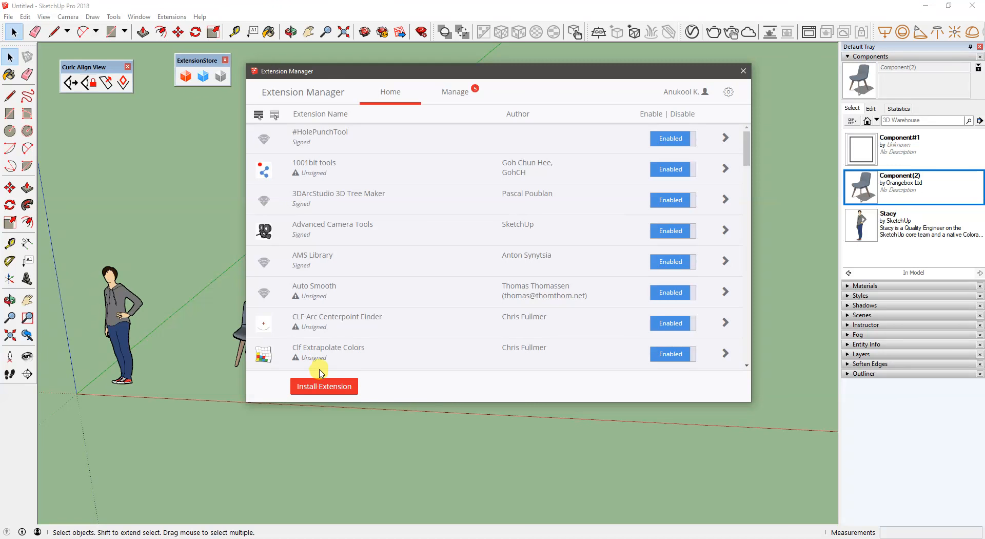
- Examine the update and uninstall options for the installed extensions, and close the Extension Manager
click(464, 102)
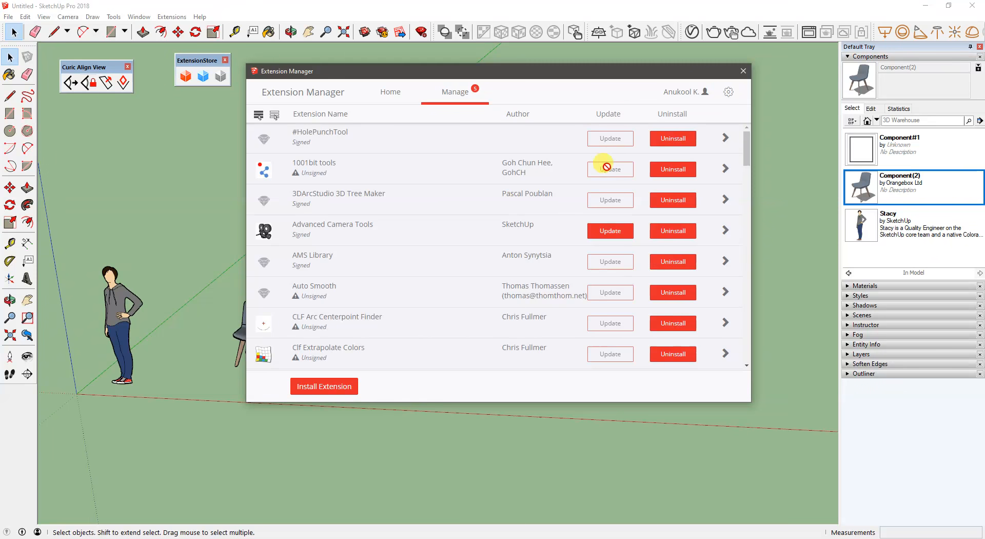
drag(744, 150, 743, 68)
click(743, 70)
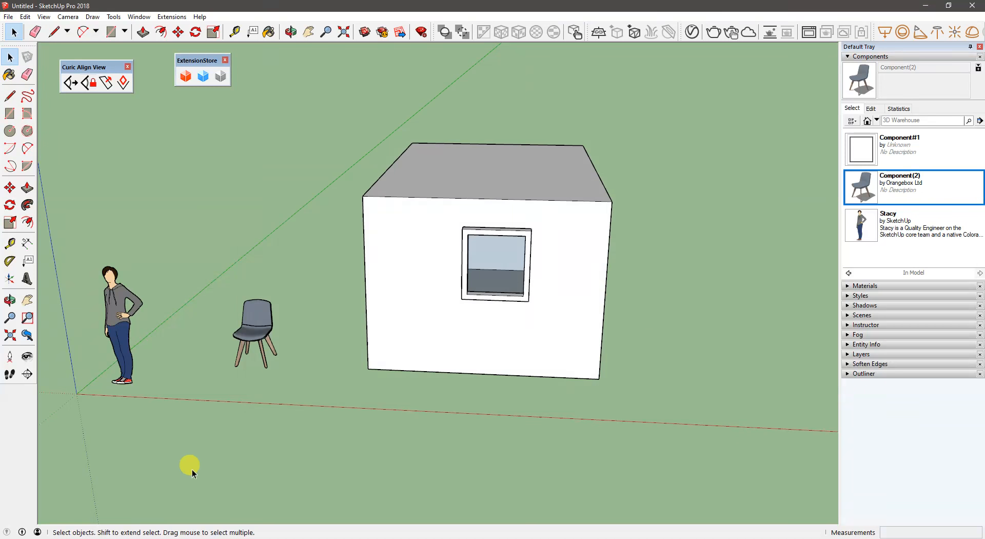
- Look through the list of available toolbars and close it without changing any
right_click(31, 427)
scroll(106, 325, down, 2)
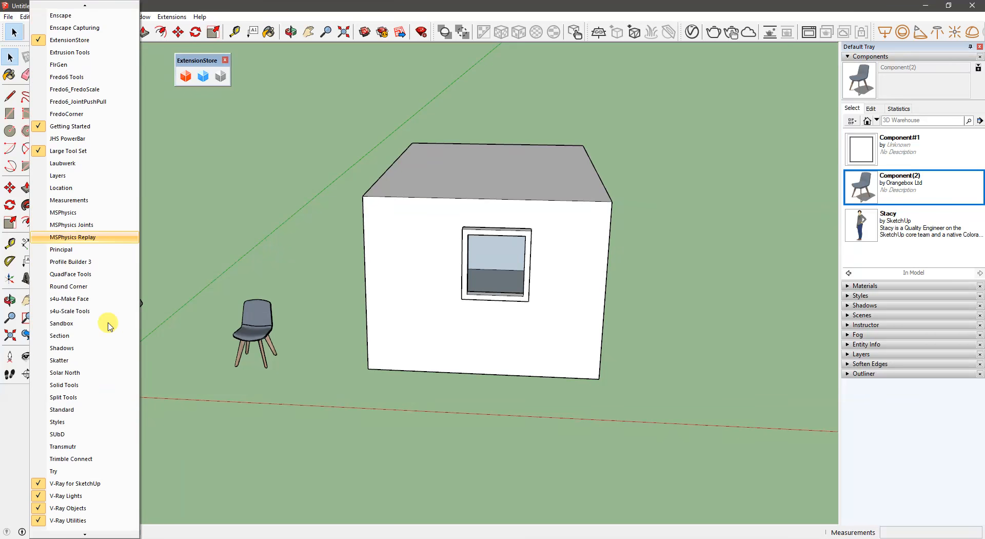
scroll(91, 434, up, 4)
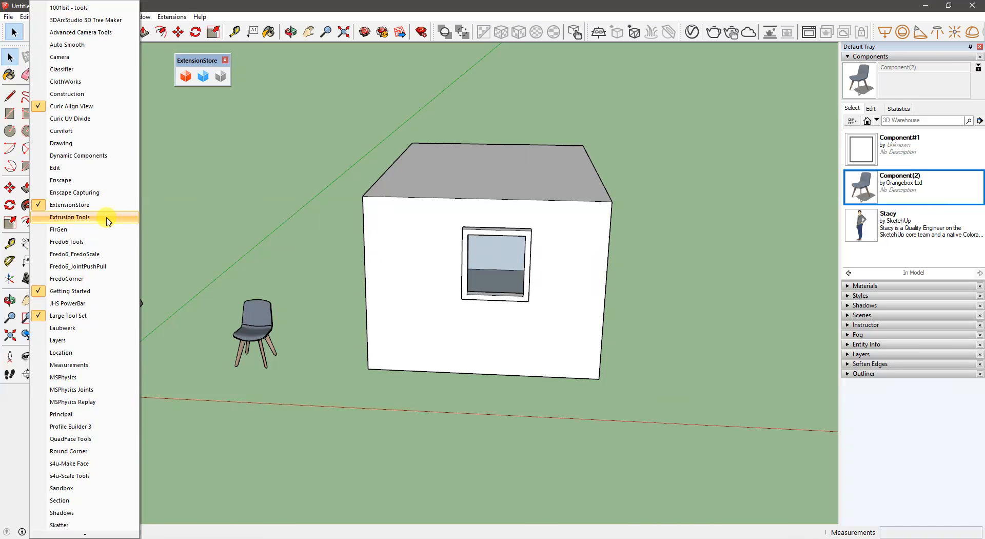
click(170, 176)
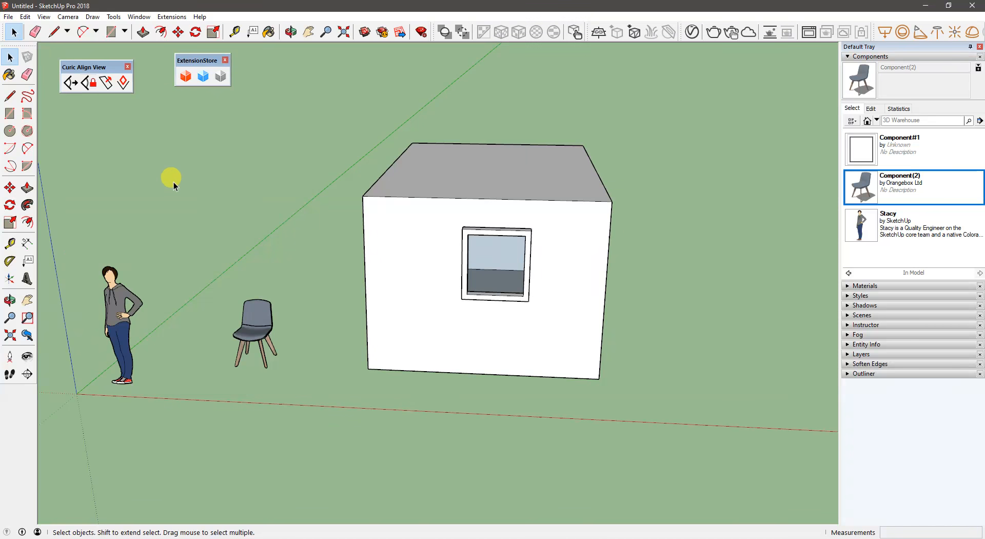
- Hide the ExtensionStore toolbar and collapse the Components section of the Default Tray
key(o)
drag(171, 183, 177, 181)
key(space)
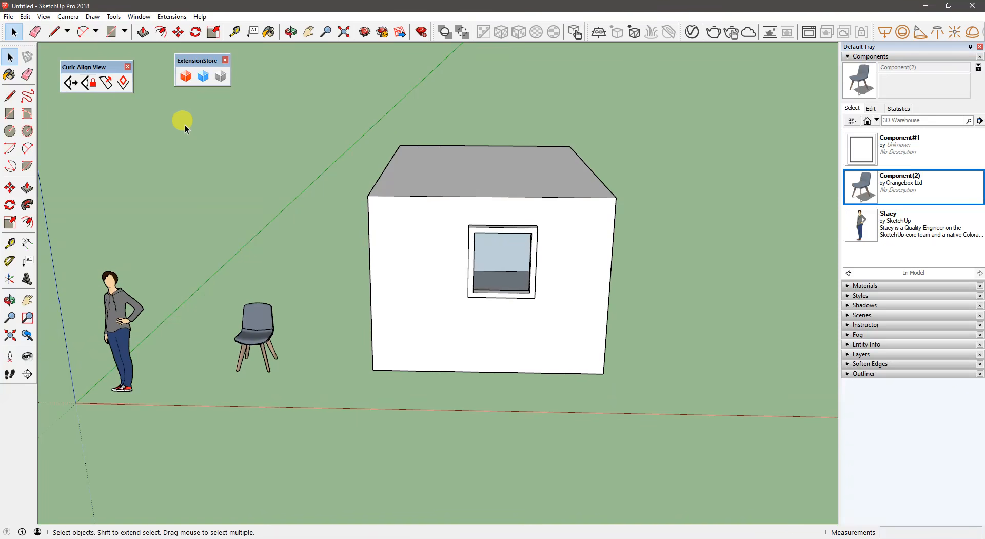
click(225, 60)
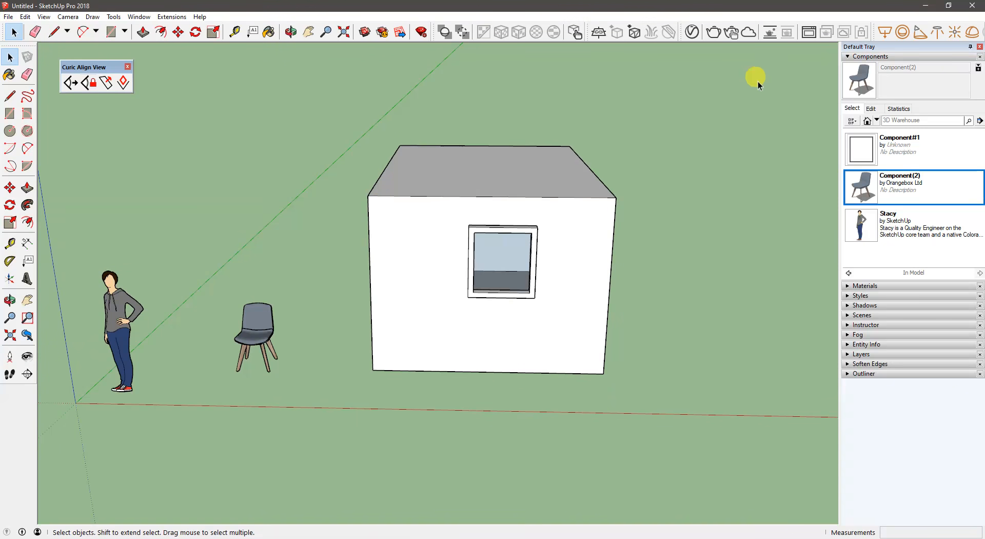
click(851, 59)
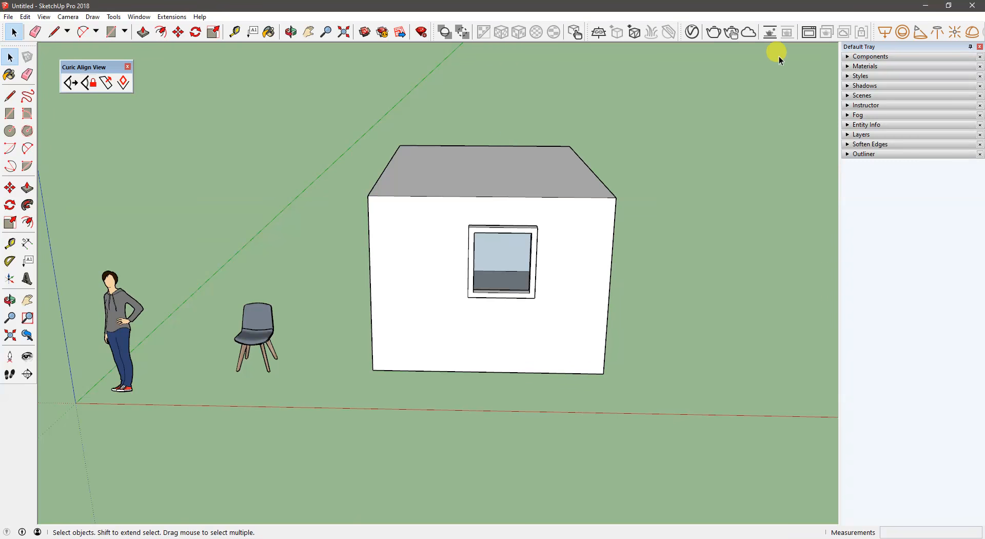
- Expand the Materials section, switch the collection from Colors to Tile, and pick the Slate Light Tile material
click(857, 66)
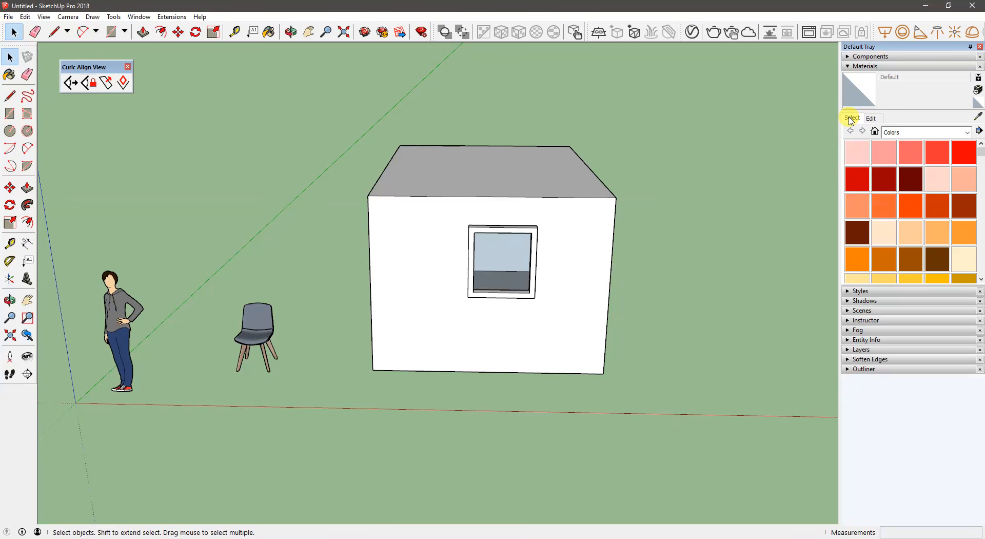
scroll(883, 161, down, 5)
click(897, 137)
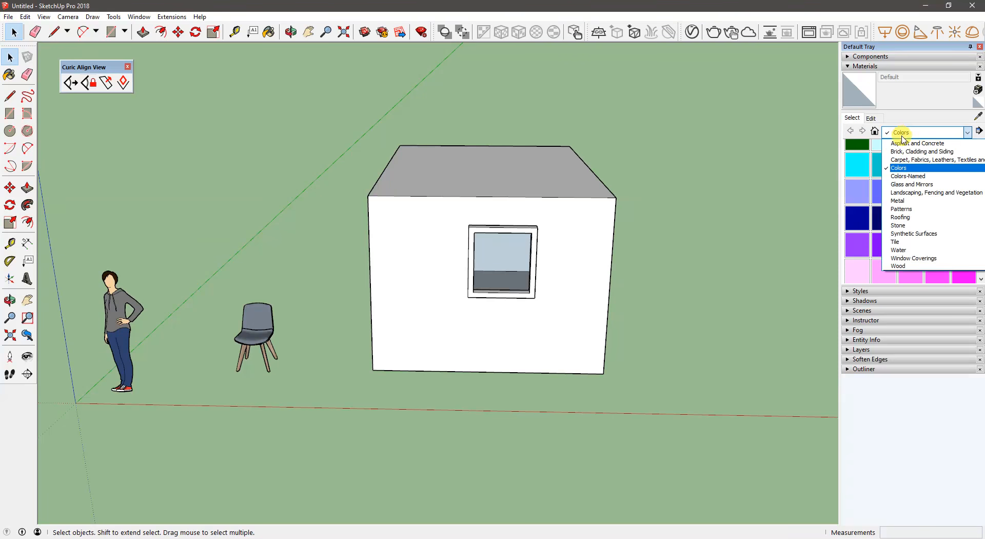
click(907, 242)
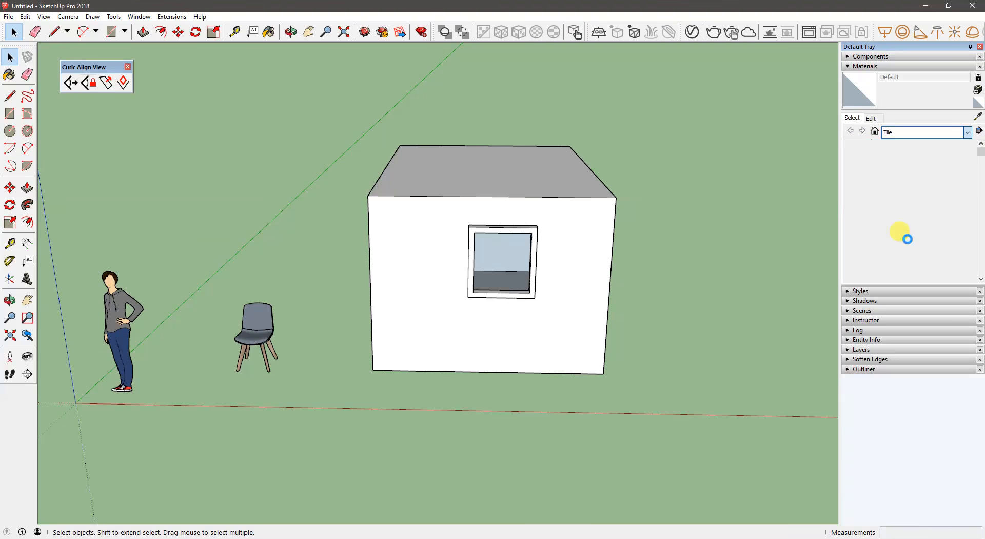
scroll(902, 166, down, 5)
scroll(902, 170, up, 5)
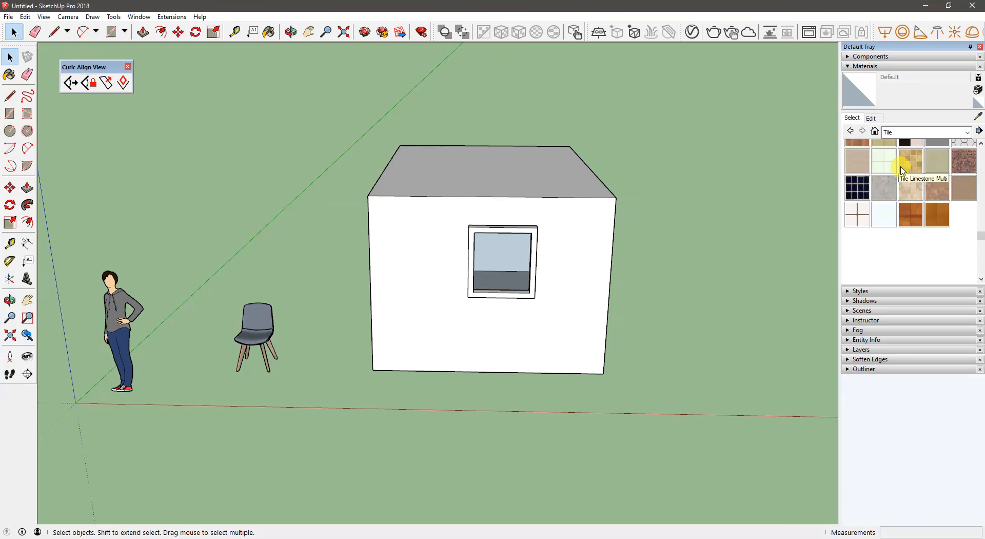
click(909, 207)
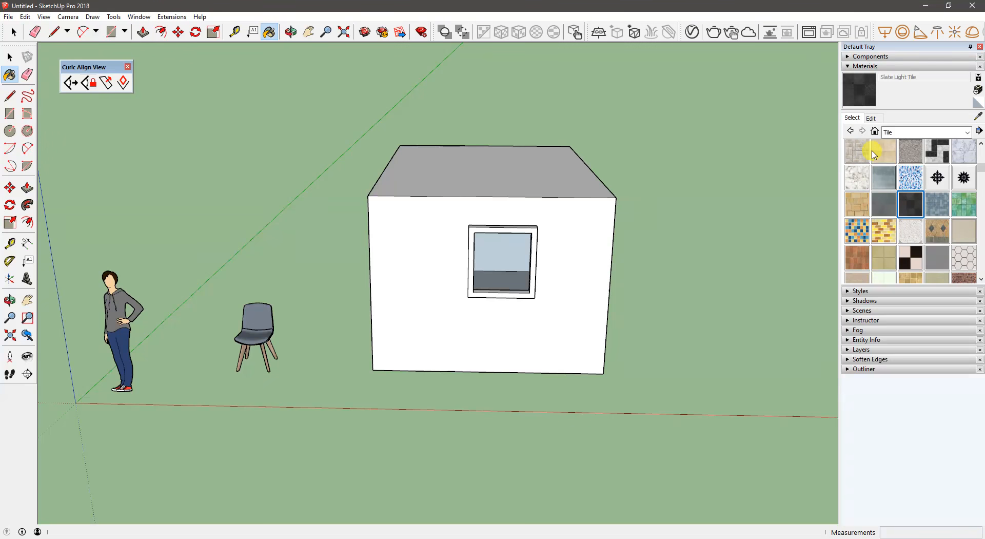
- Show the material's edit settings and paint the top face of the box with Slate Light Tile
click(871, 118)
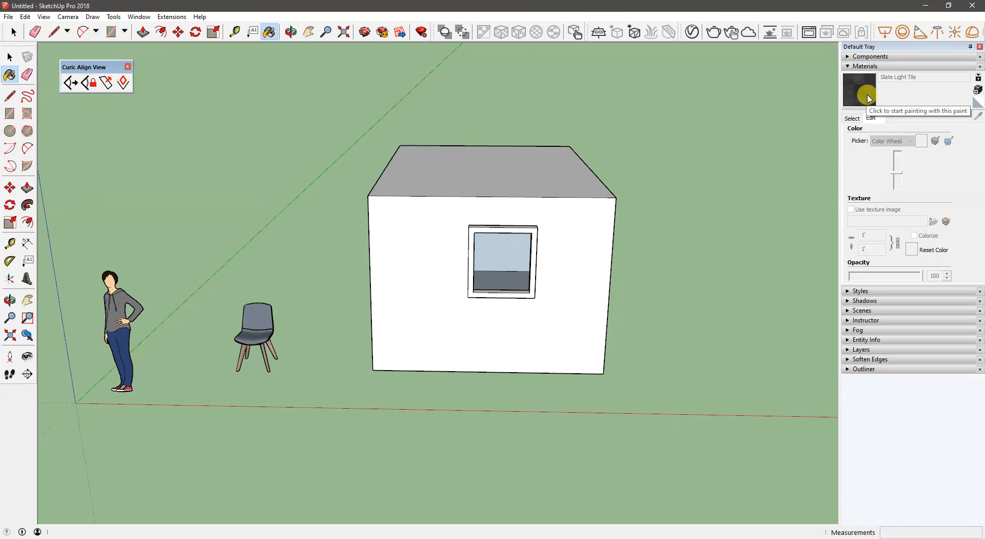
mouse_move(666, 128)
middle_down()
mouse_move(510, 128)
mouse_move(405, 149)
mouse_move(451, 288)
middle_up()
click(420, 160)
scroll(417, 167, up, 1)
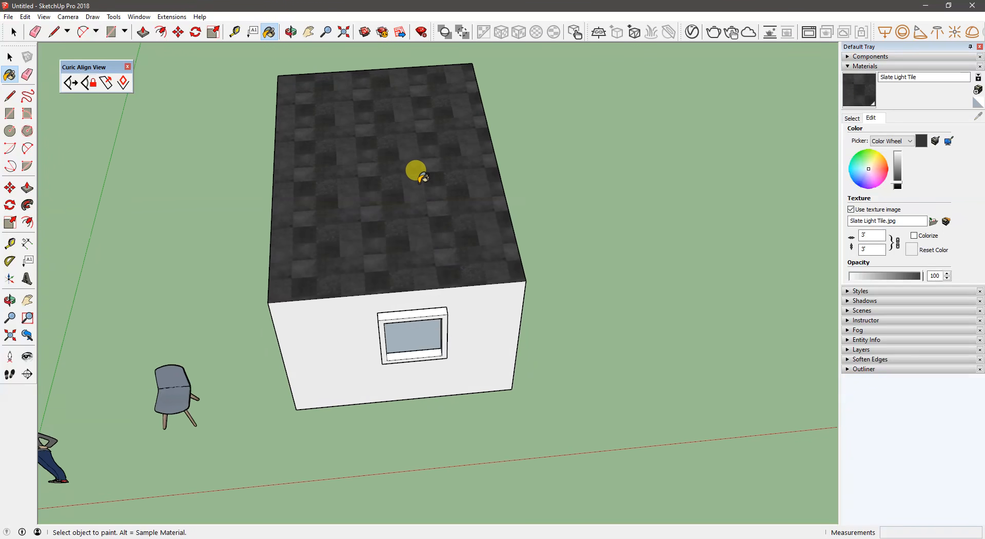
scroll(393, 133, up, 2)
mouse_move(394, 135)
middle_down()
mouse_move(413, 218)
mouse_move(393, 179)
middle_up()
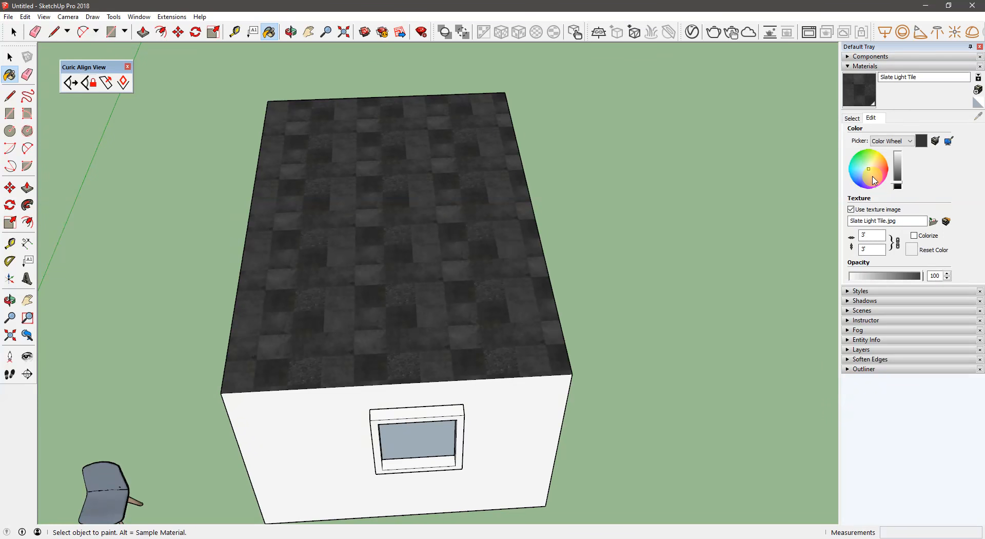
- Tint the Slate Light Tile material orange-brown, and reset it to the original image color
mouse_move(876, 171)
mouse_down()
mouse_move(880, 163)
mouse_move(906, 181)
mouse_up()
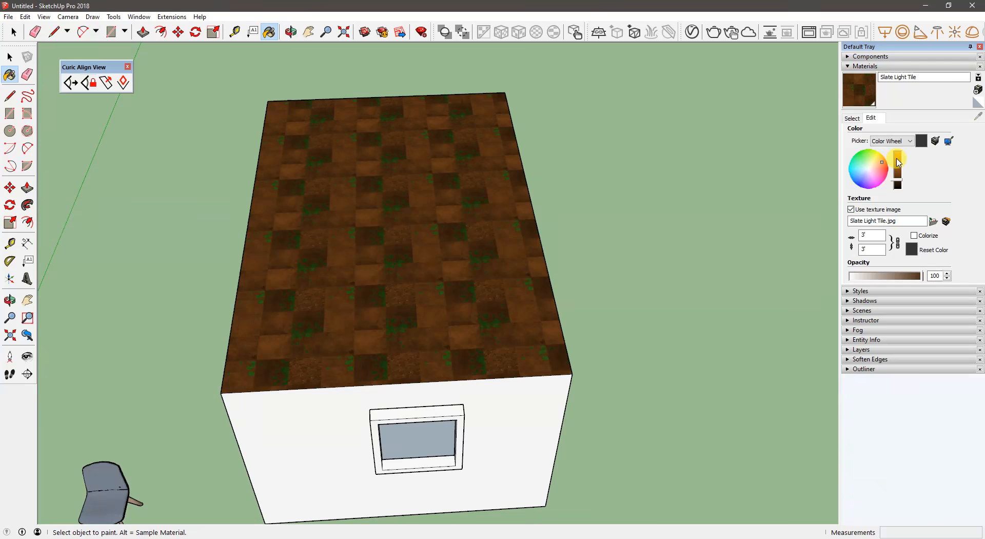
mouse_move(426, 220)
middle_down()
mouse_move(306, 194)
mouse_move(368, 189)
middle_up()
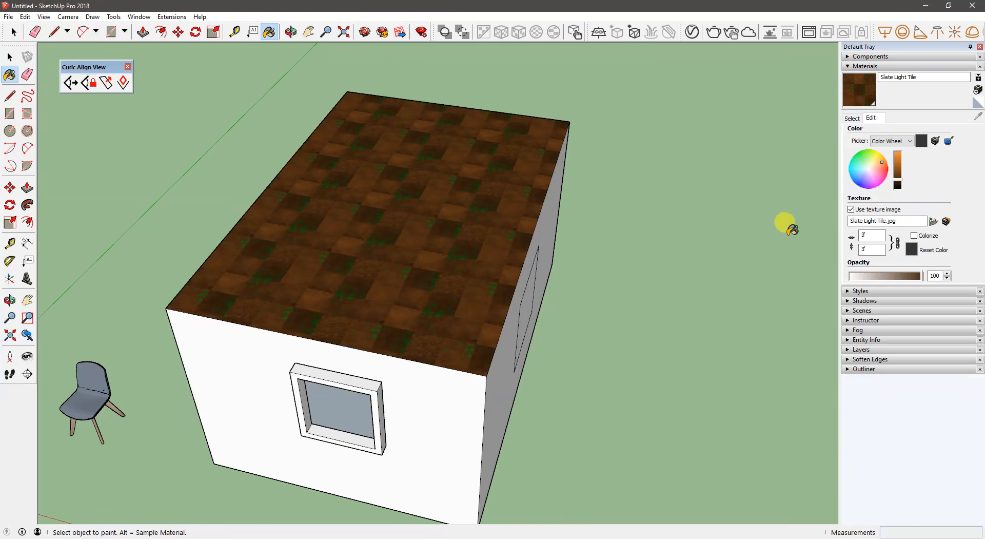
click(911, 249)
- Set the Slate Light Tile texture width to 6' with the aspect ratio locked
mouse_move(323, 286)
middle_down()
mouse_move(174, 213)
mouse_move(464, 241)
mouse_move(591, 214)
middle_up()
scroll(444, 279, up, 5)
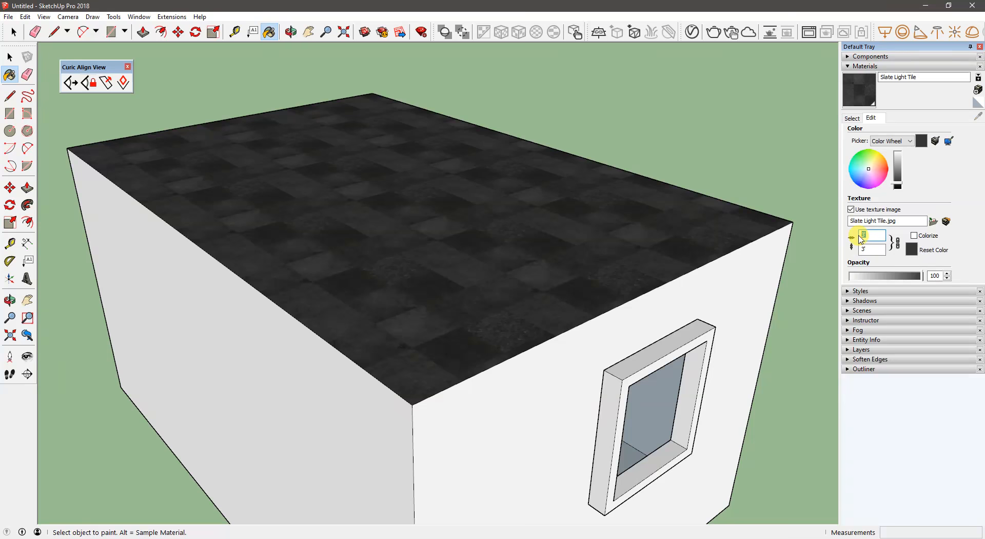
text(6')
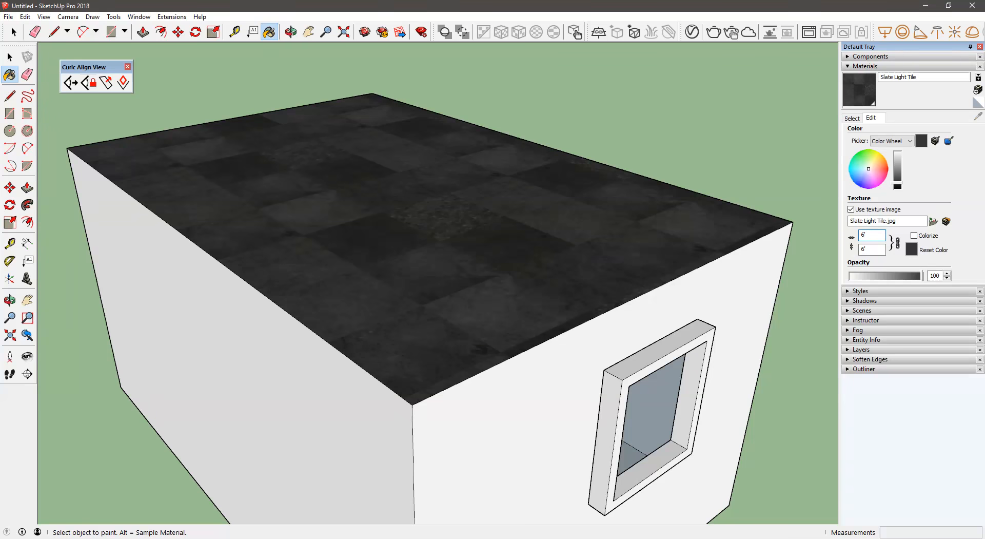
- Unlock the texture's aspect ratio and set only the width to 3'
mouse_move(492, 241)
middle_down()
mouse_move(506, 235)
mouse_move(411, 246)
mouse_move(378, 231)
middle_up()
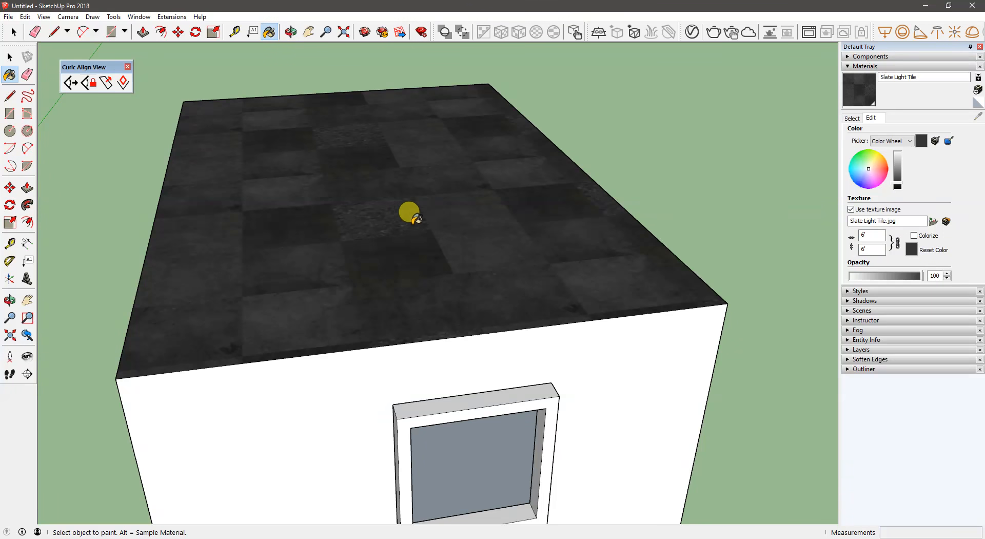
click(899, 248)
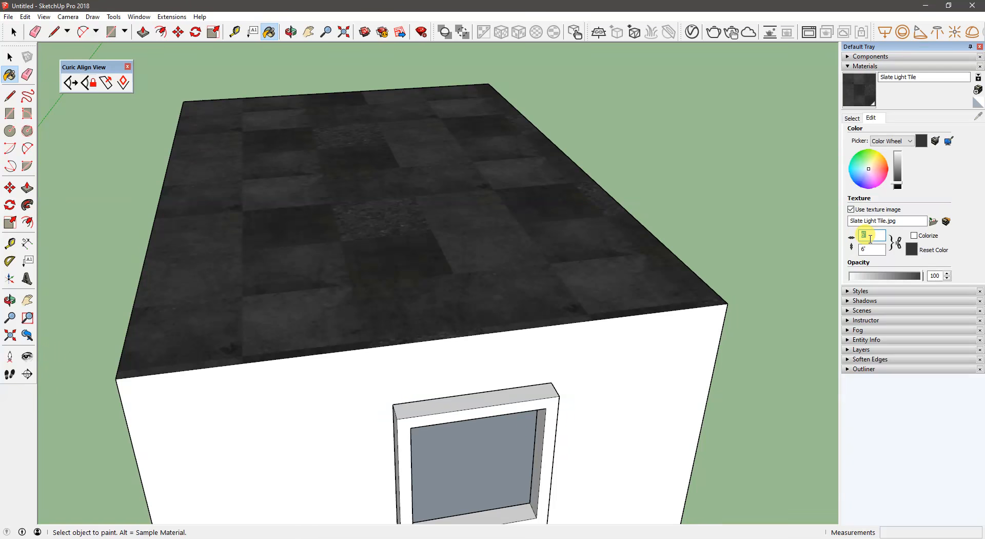
text(3')
middle_drag(556, 309, 540, 373)
scroll(511, 318, down, 3)
middle_drag(511, 317, 502, 333)
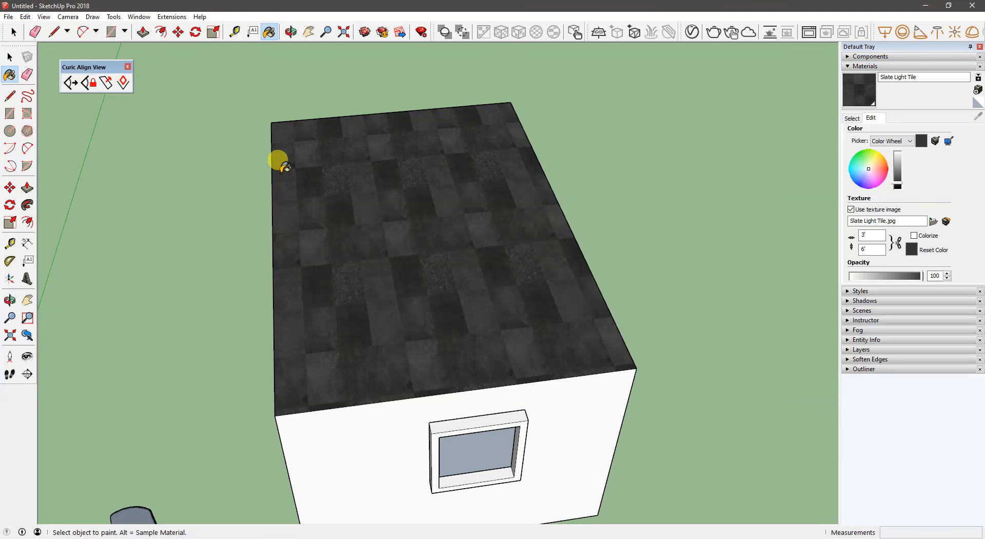
- Set the Slate Light Tile texture width to 1' and examine the stretched tiles on the roof
drag(874, 236, 851, 245)
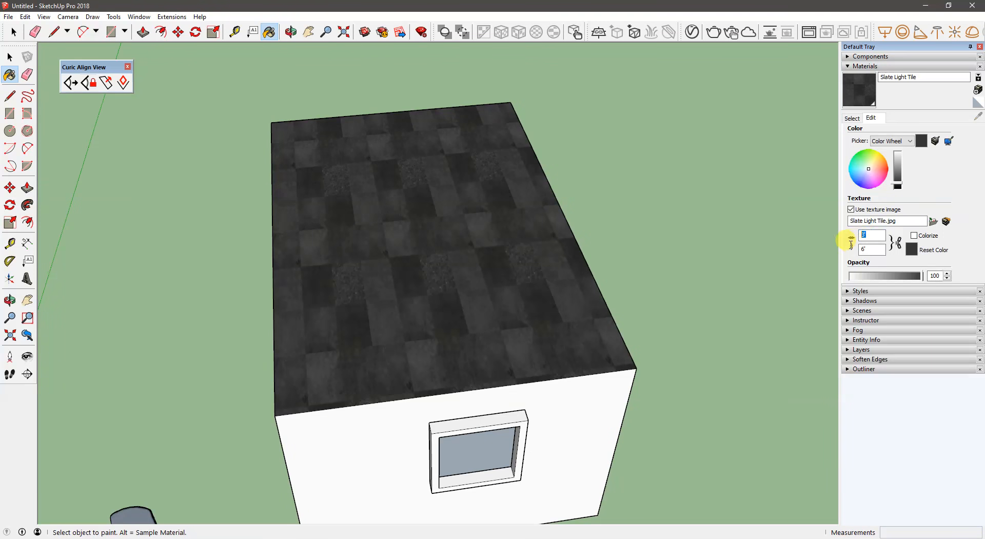
text(1')
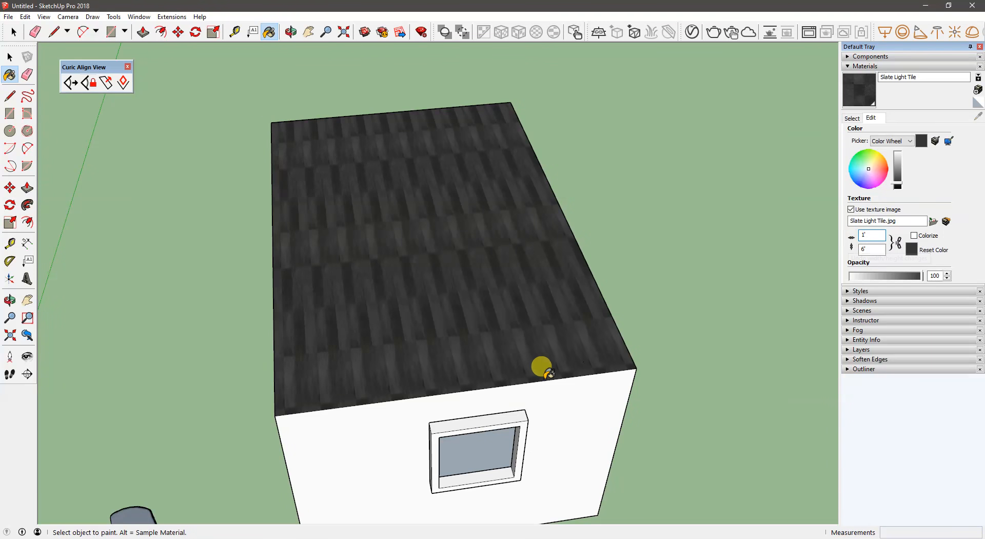
middle_drag(539, 365, 559, 415)
scroll(533, 390, up, 6)
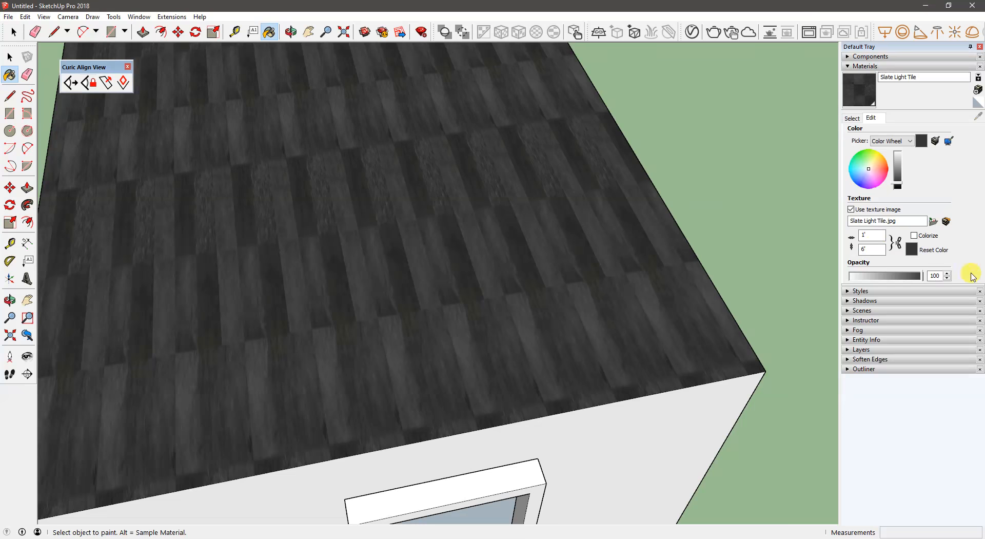
- Set the Slate Light Tile texture width to 6'
double_click(869, 236)
key(Return)
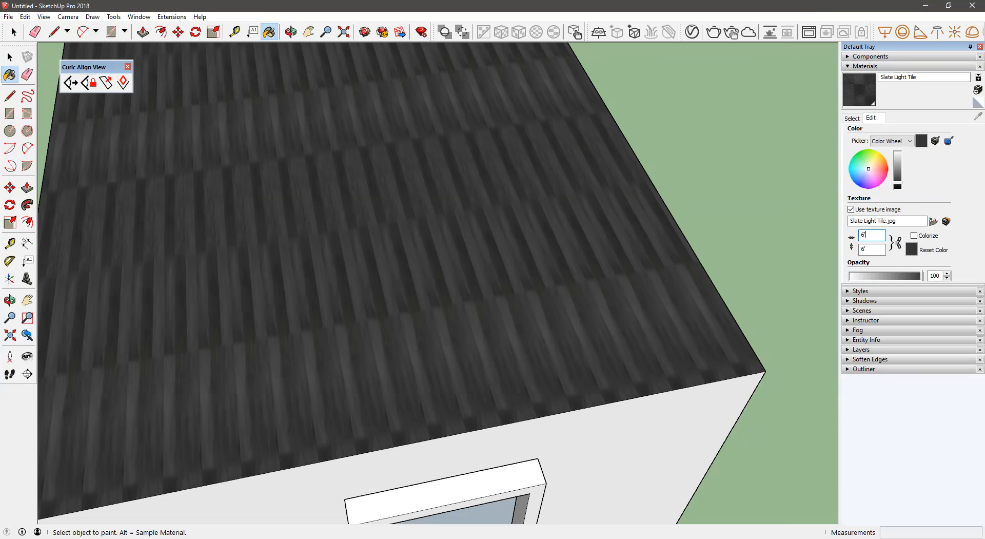
scroll(397, 175, down, 5)
middle_drag(398, 175, 414, 199)
- Position the texture on the roof face by fitting the red and green pins to the two front corners, and deselect the face
key(space)
click(396, 147)
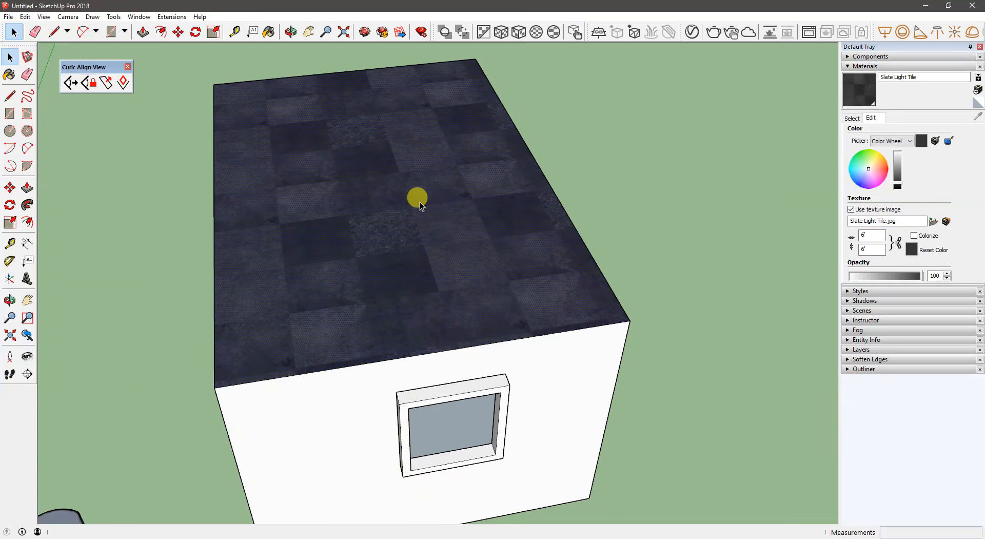
right_click(420, 201)
mouse_move(506, 337)
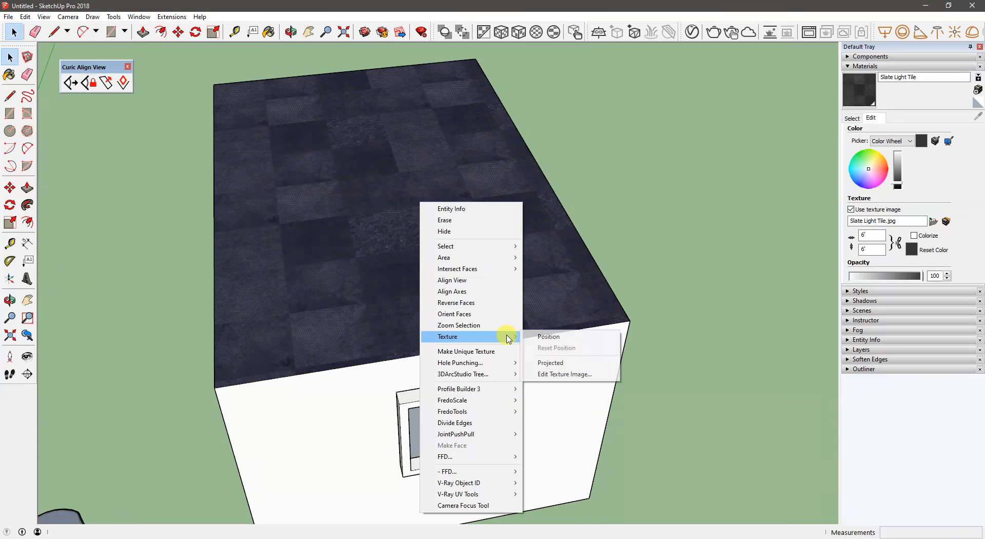
click(544, 336)
drag(437, 284, 218, 380)
drag(464, 341, 632, 320)
right_click(514, 278)
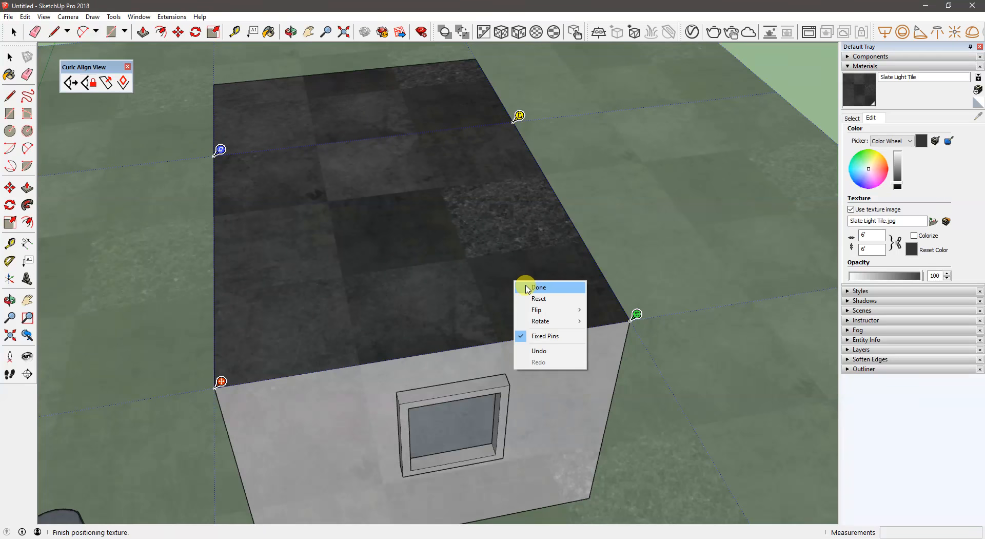
click(526, 289)
scroll(469, 305, down, 5)
middle_drag(469, 304, 451, 283)
key(ctrl+t)
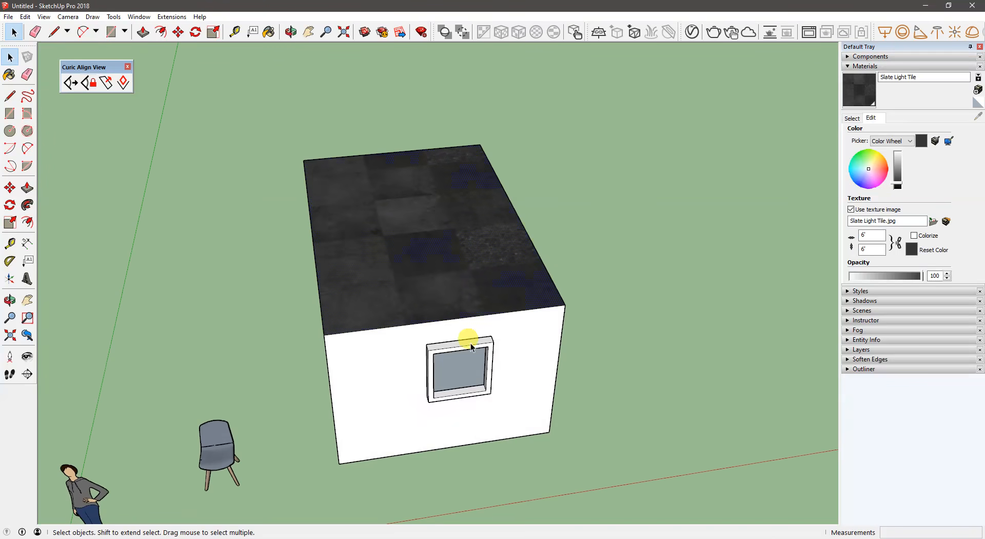
middle_drag(469, 342, 461, 321)
drag(461, 322, 323, 232)
key(space)
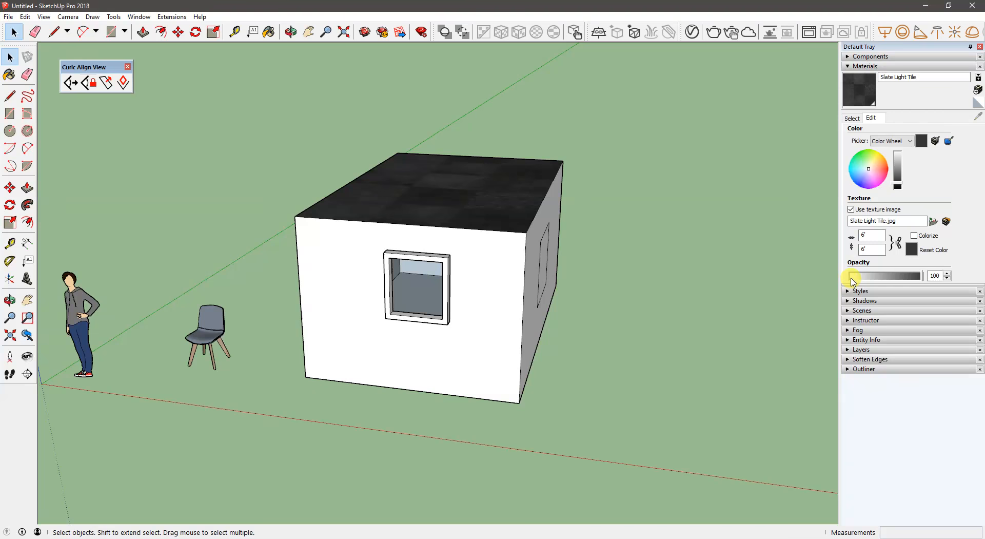
middle_drag(502, 200, 469, 200)
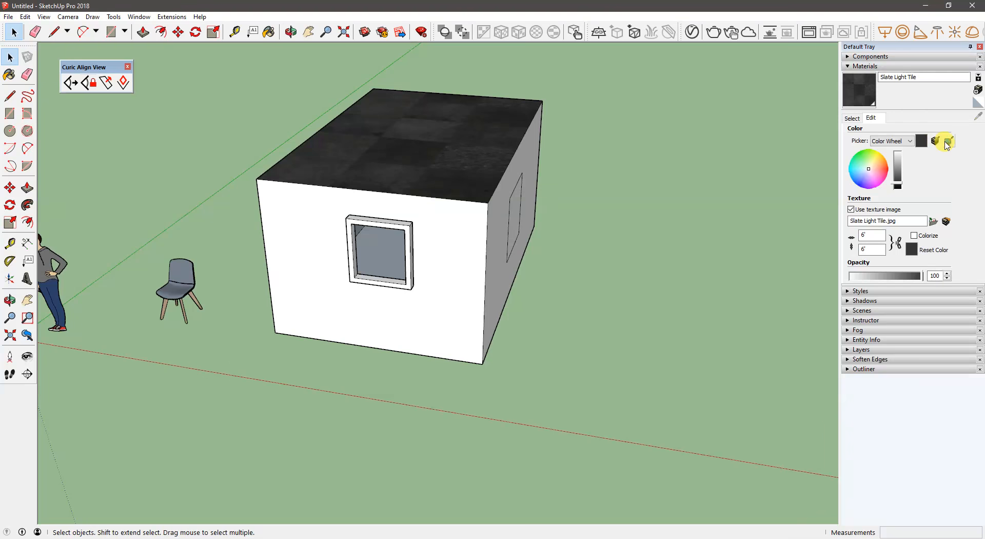
middle_drag(599, 248, 332, 165)
- Paint the front wall around the window with the Square Glass Tile 04 material
key(b)
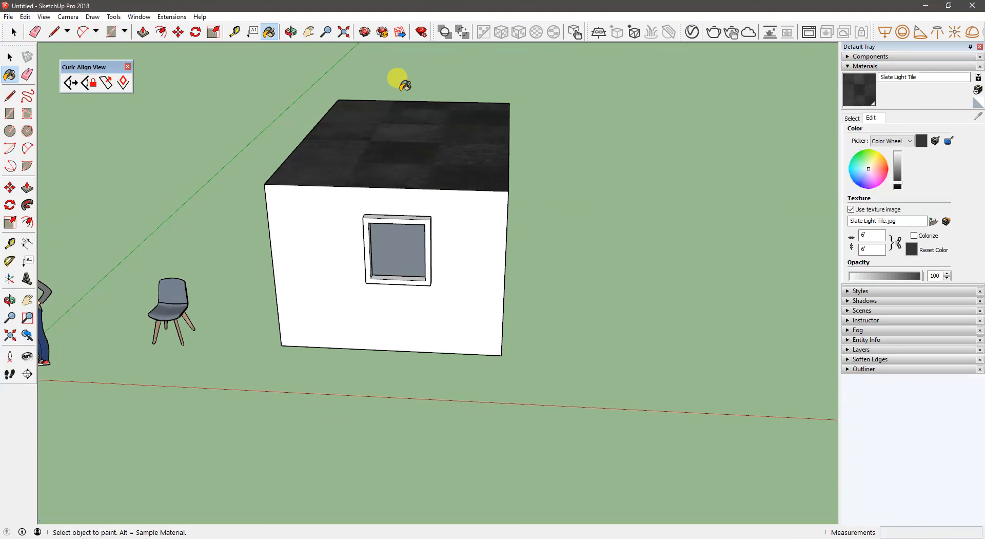
click(852, 118)
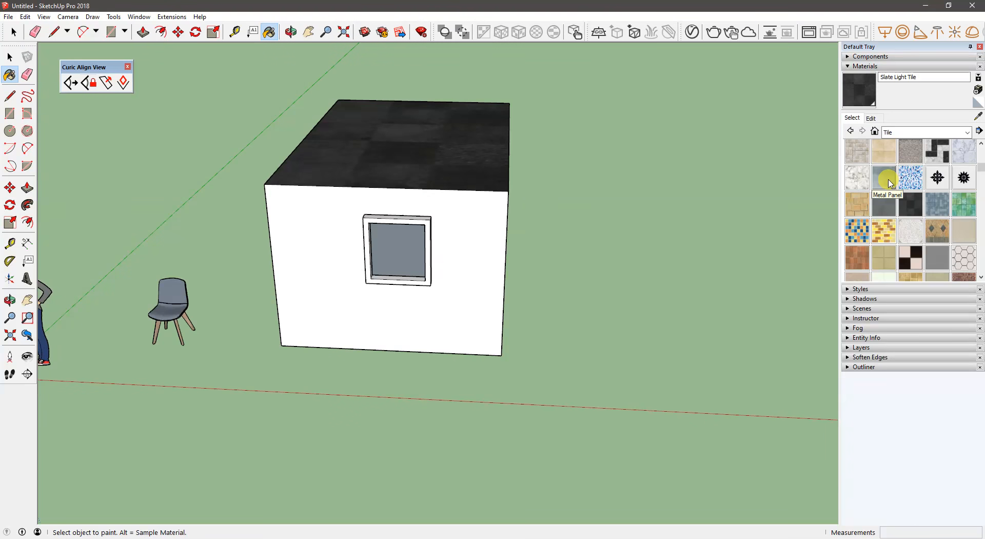
click(886, 238)
click(455, 257)
scroll(473, 253, up, 3)
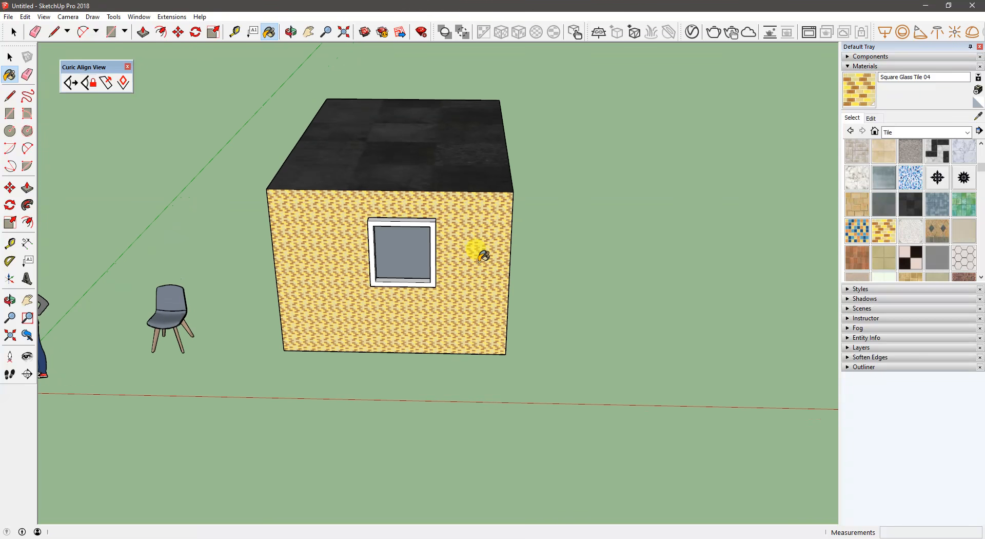
scroll(482, 255, up, 2)
- Paint the front wall around the window with the Square Glass Tile 03 material
click(857, 230)
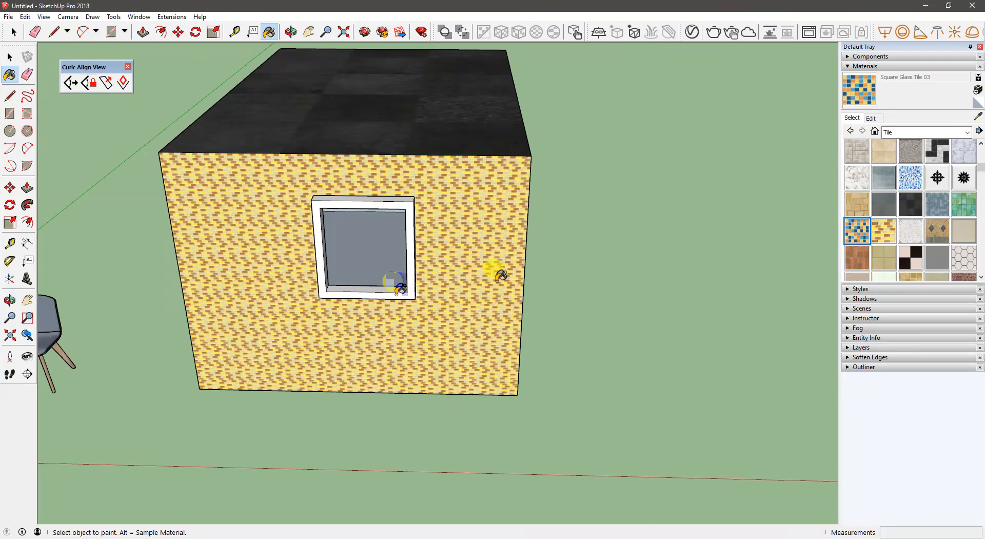
click(461, 282)
middle_drag(473, 167, 455, 207)
scroll(454, 207, up, 2)
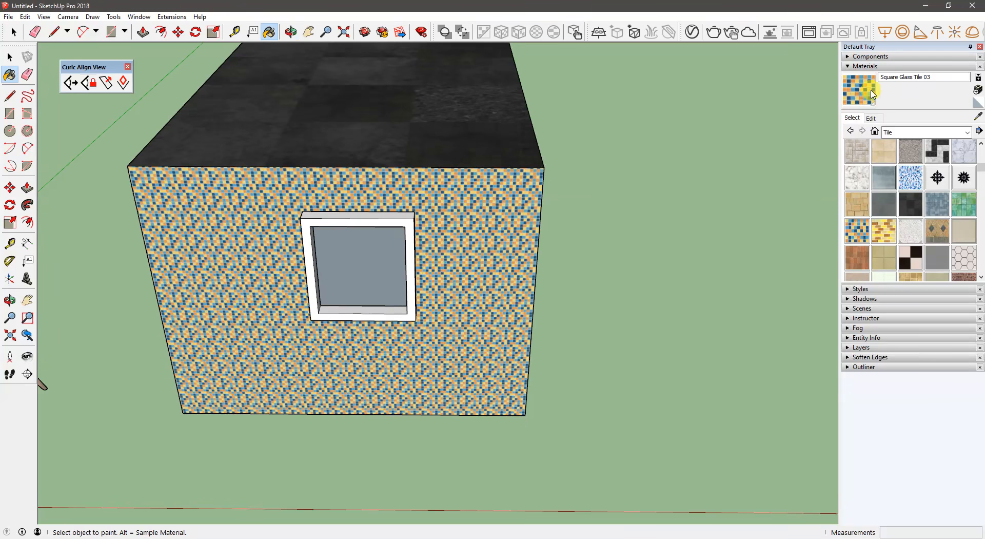
- Set the Square Glass Tile 03 texture width to 6' with the aspect ratio locked
click(877, 121)
drag(871, 236, 849, 232)
text(6')
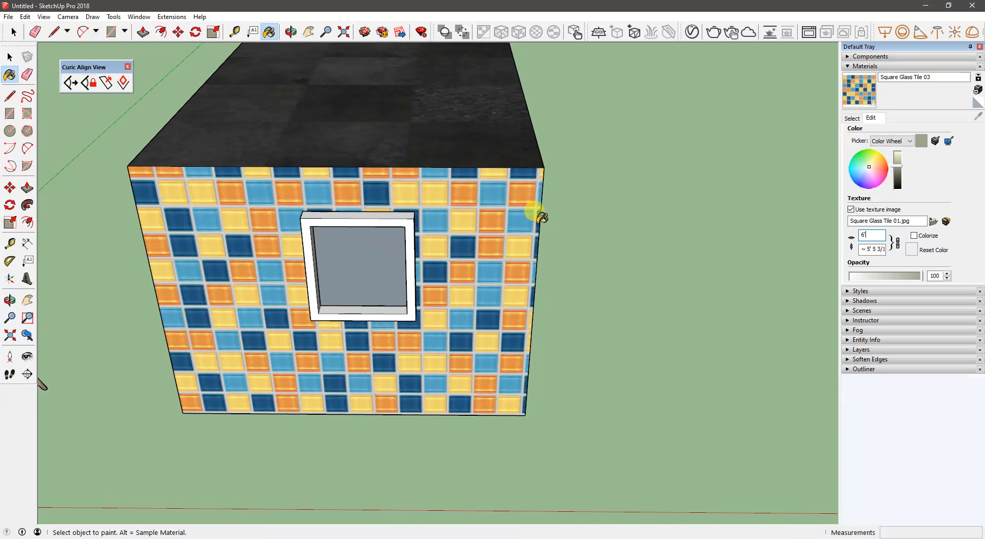
middle_drag(534, 213, 442, 255)
mouse_move(467, 169)
middle_down()
mouse_move(482, 244)
mouse_move(498, 170)
middle_up()
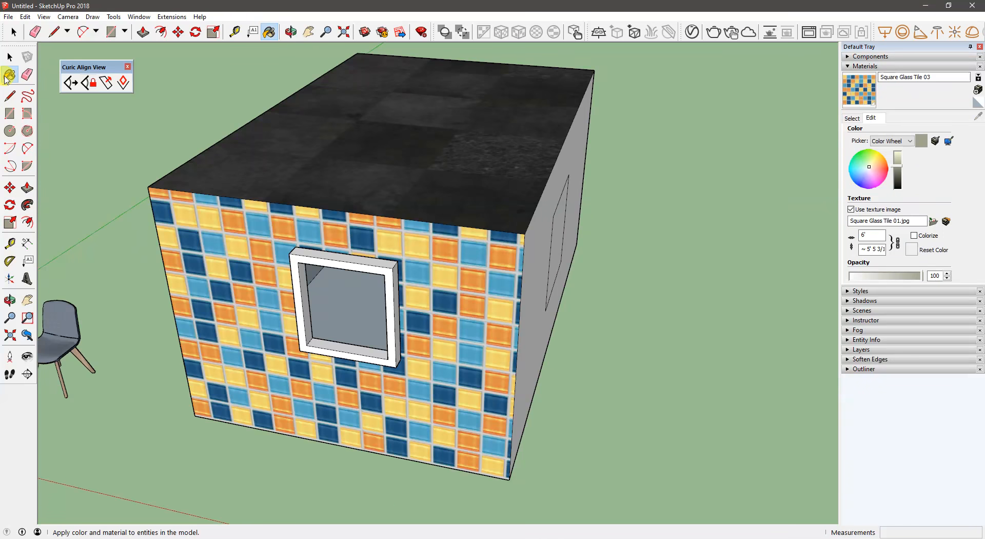
- Sample the roof's Slate Light Tile material and match its color to the tile material on the front wall
key(alt)
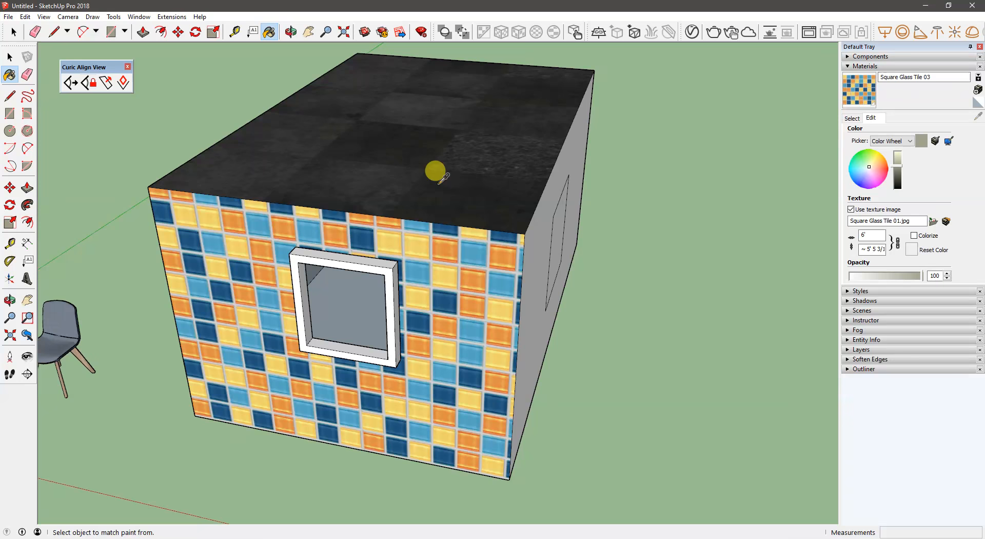
alt+click(437, 177)
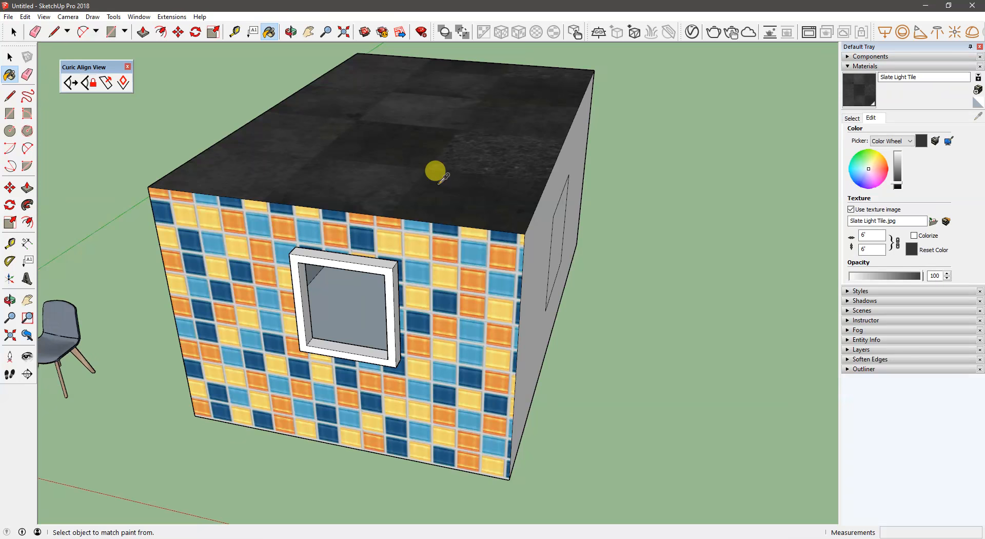
click(935, 142)
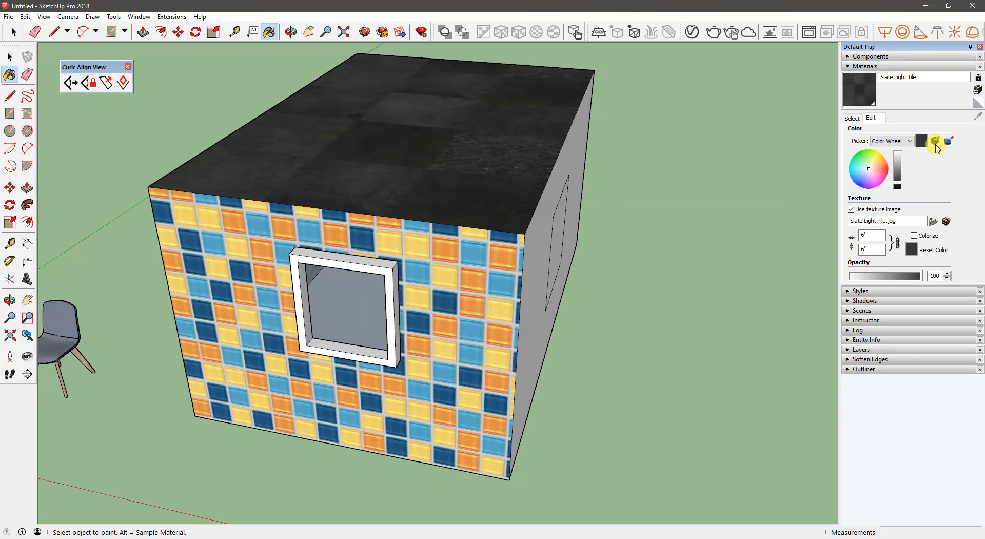
click(448, 247)
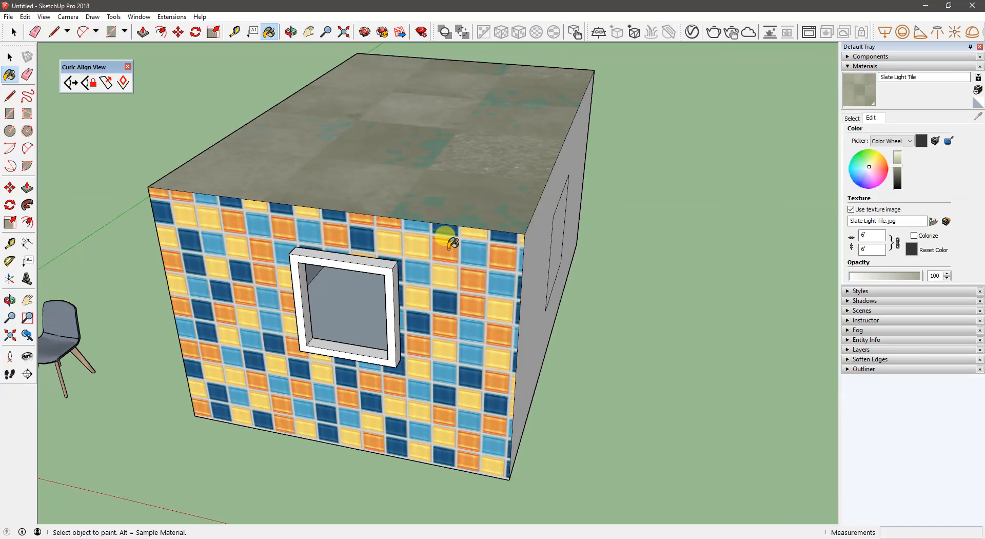
middle_drag(442, 231, 446, 241)
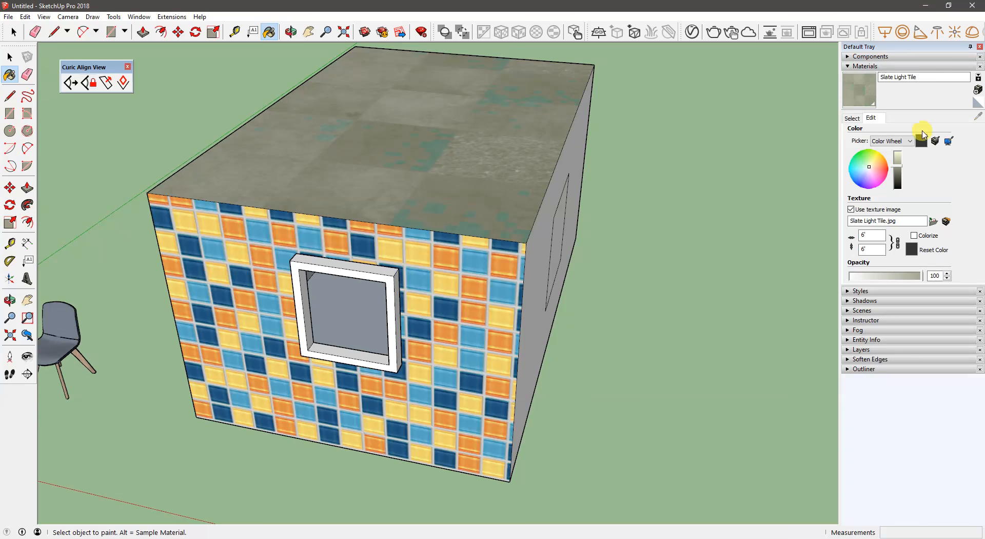
click(935, 142)
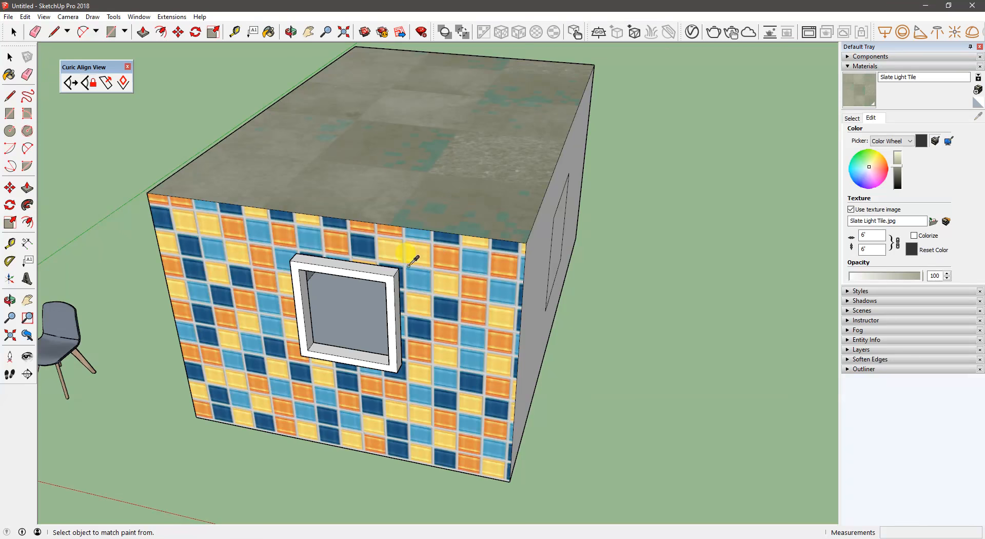
click(366, 245)
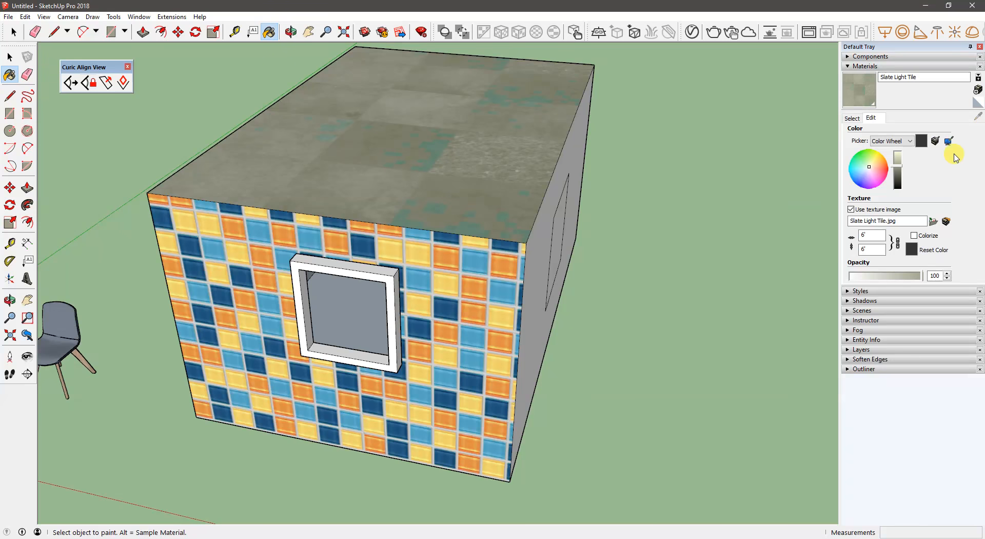
- Match the Slate Light Tile color to the on-screen color of an orange tile on the front wall
click(442, 242)
mouse_move(443, 243)
middle_down()
mouse_move(466, 298)
mouse_move(785, 247)
middle_up()
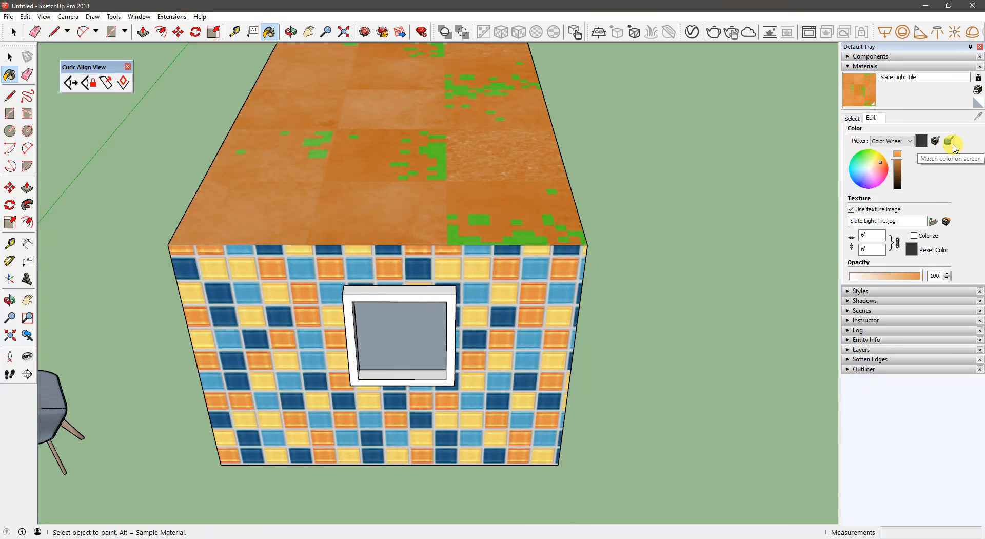
middle_drag(567, 228, 434, 248)
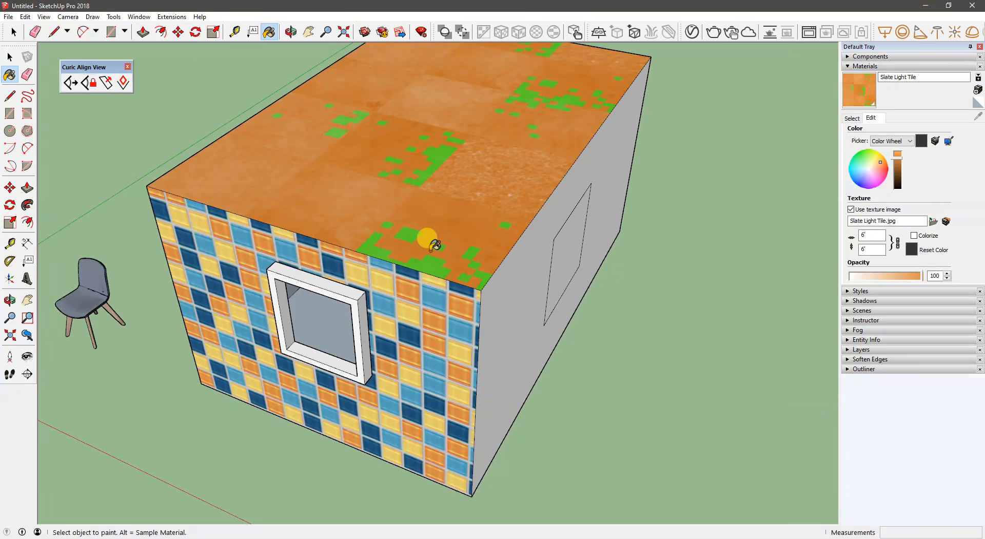
middle_drag(334, 272, 390, 248)
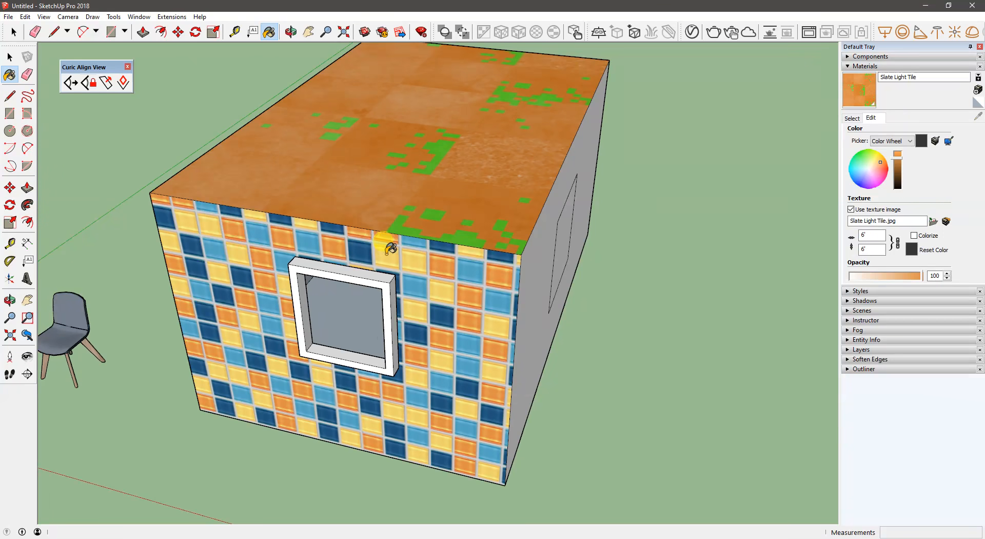
mouse_move(446, 267)
middle_down()
mouse_move(433, 286)
mouse_move(450, 248)
middle_up()
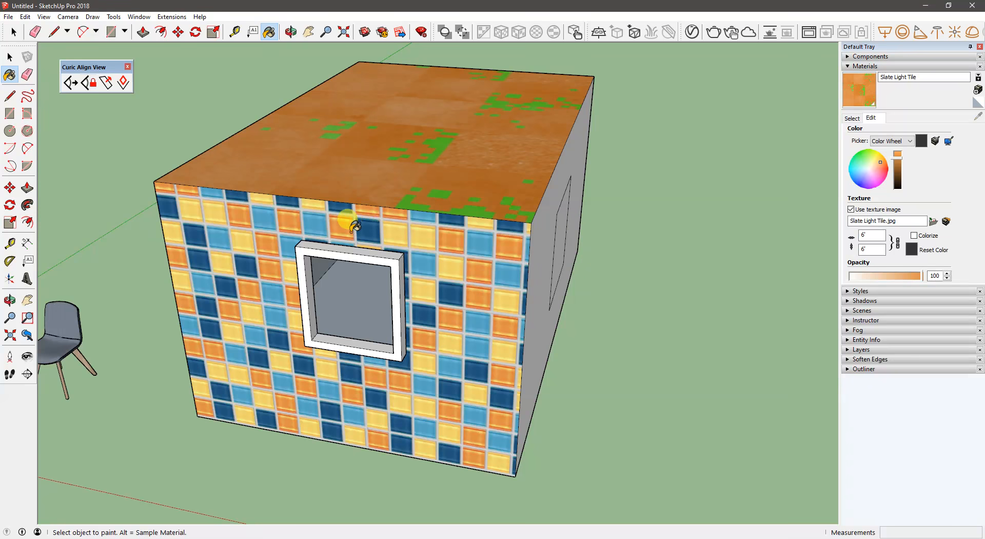
- Match the Slate Light Tile color to the on-screen color of the chair's gray seat
click(948, 142)
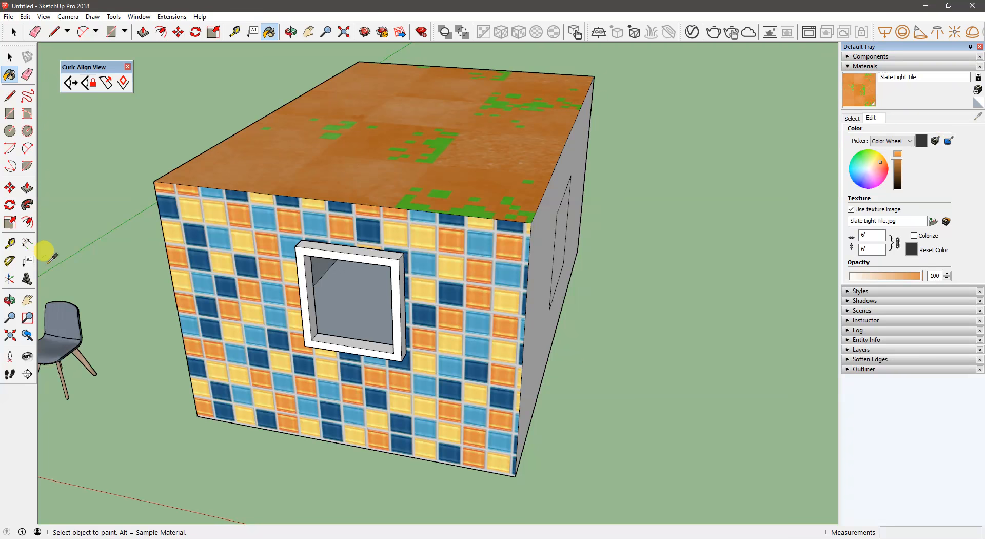
click(55, 343)
middle_drag(226, 262, 430, 248)
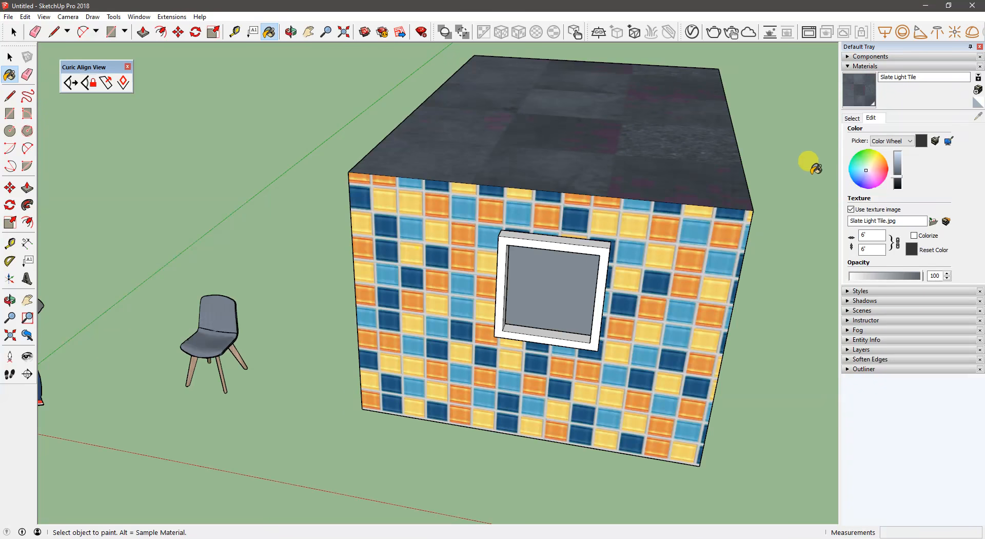
- Match the Slate Light Tile color to the material of the chair object in the model
click(937, 141)
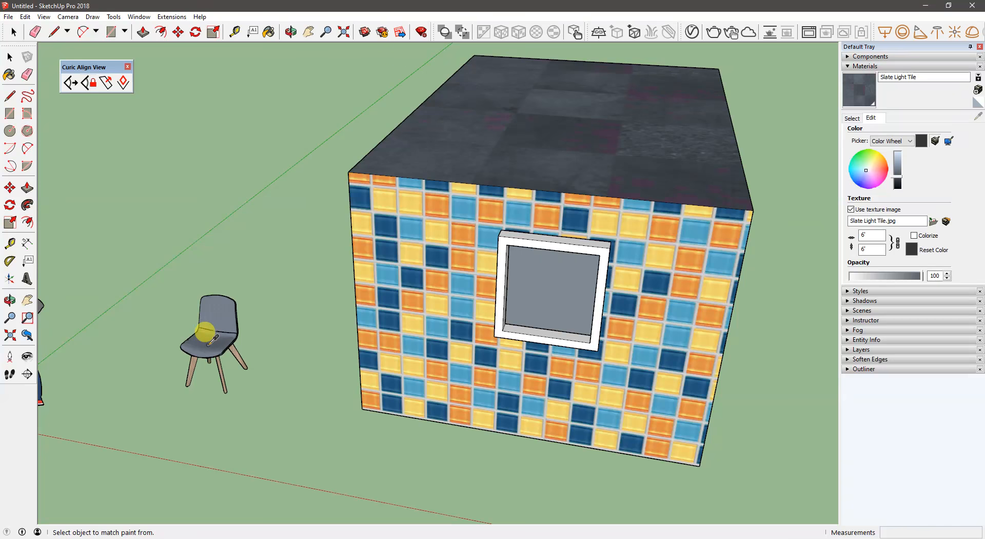
click(234, 338)
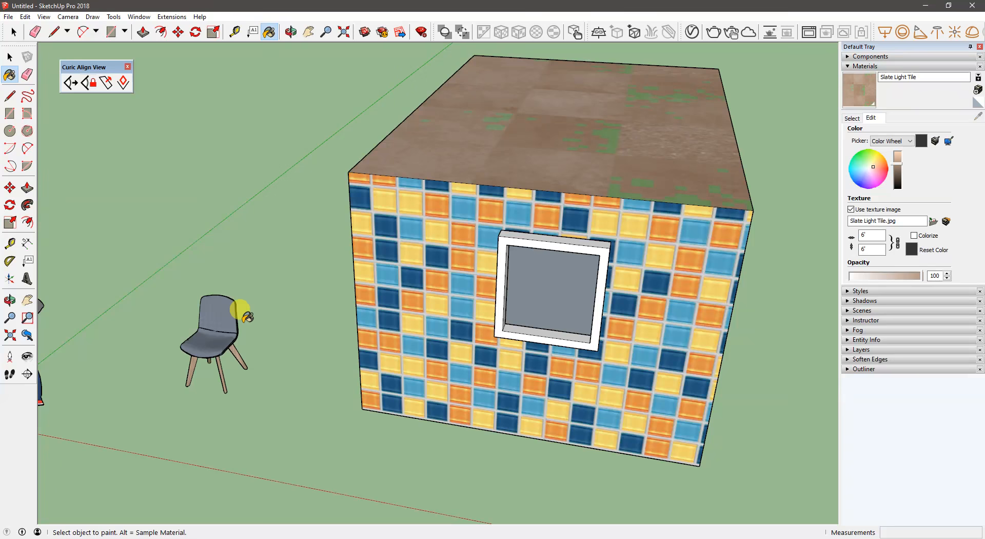
mouse_move(479, 257)
middle_down()
mouse_move(334, 268)
mouse_move(222, 258)
mouse_move(297, 237)
mouse_move(506, 238)
mouse_move(660, 211)
middle_up()
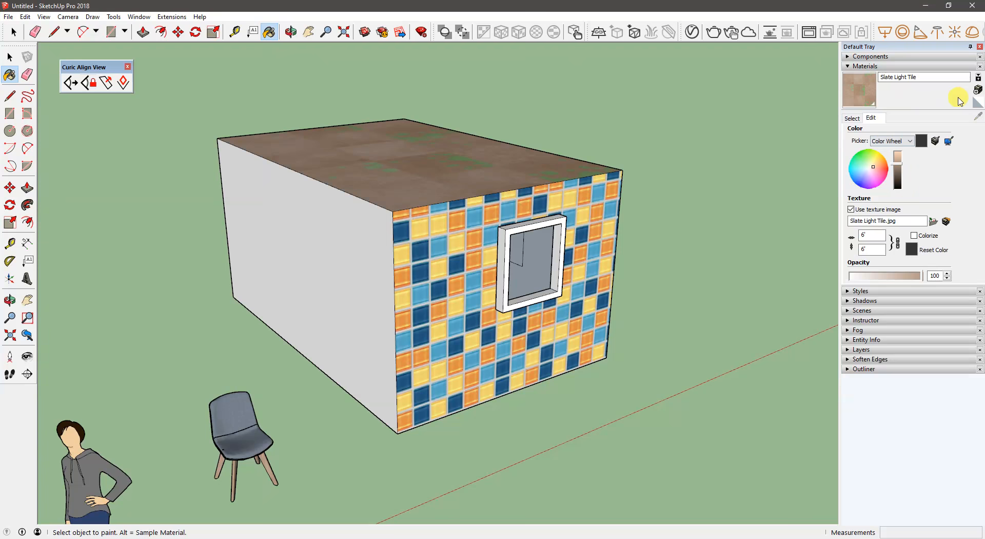
- Create a new material named Try 1 based on Slate Light Tile, keeping the Color Wheel picker and texture settings
click(978, 91)
click(481, 172)
double_click(476, 173)
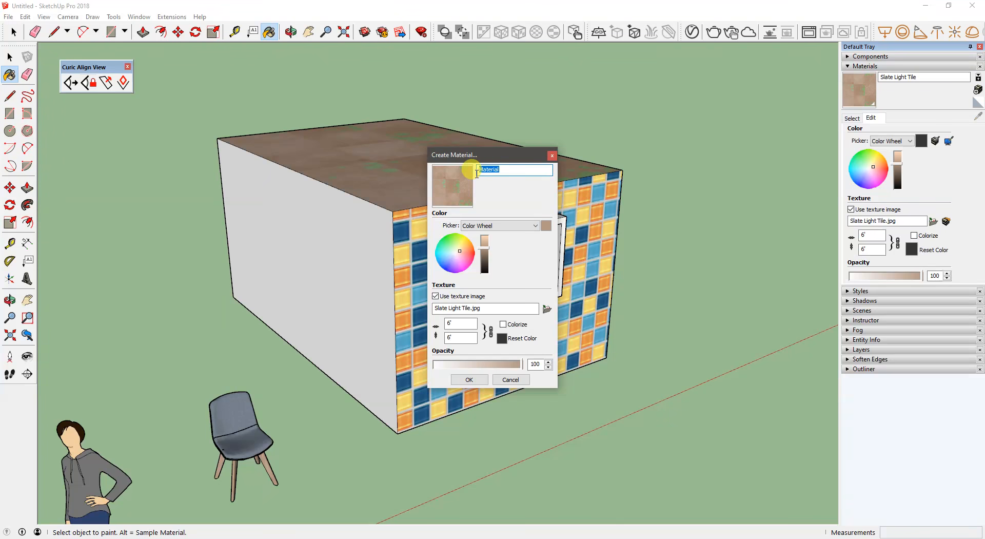
text(Try 1)
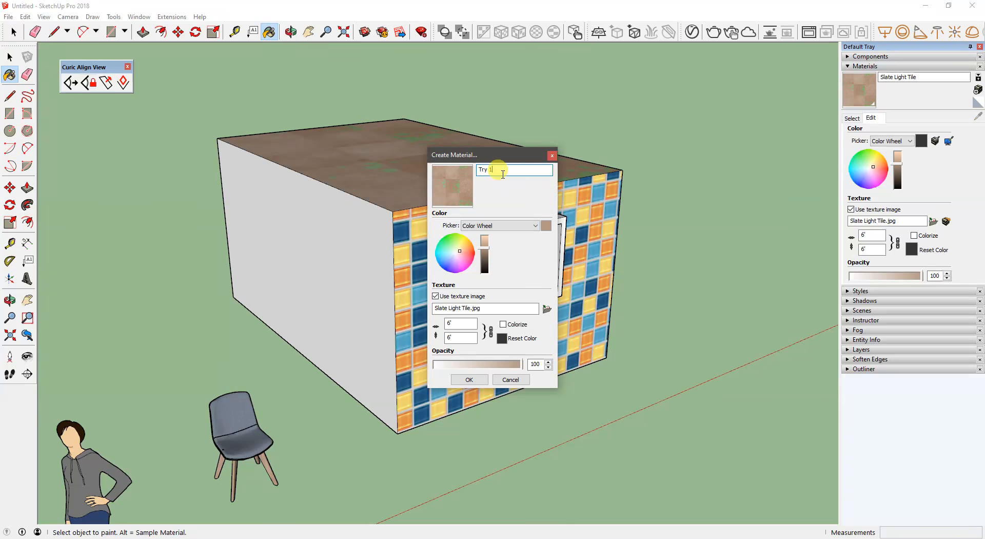
click(498, 225)
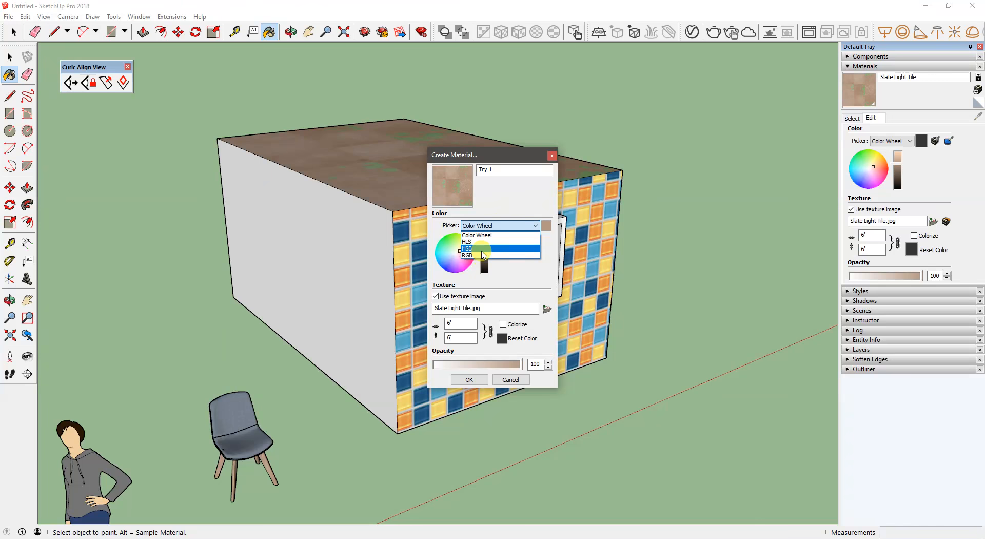
click(502, 221)
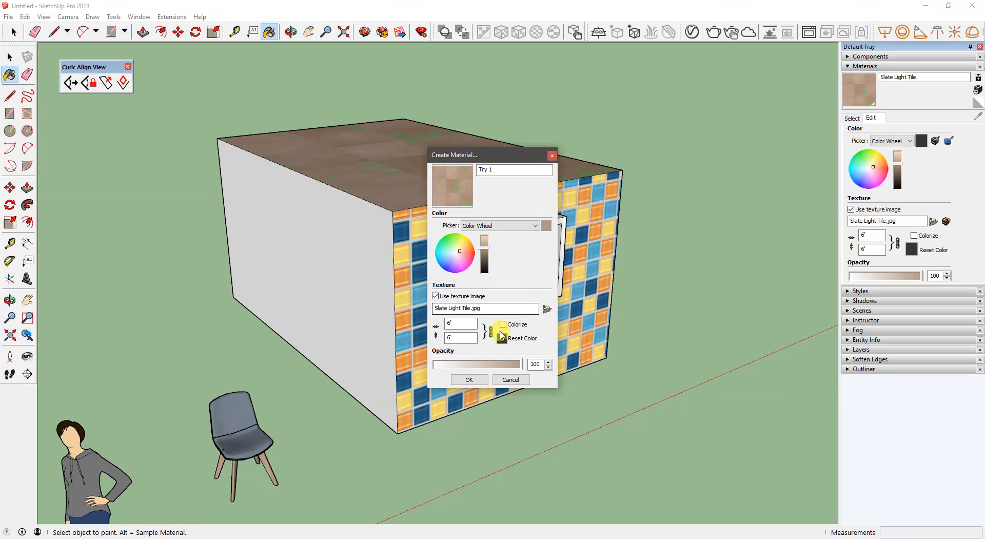
click(477, 381)
mouse_move(528, 268)
middle_down()
mouse_move(502, 286)
mouse_move(519, 277)
middle_up()
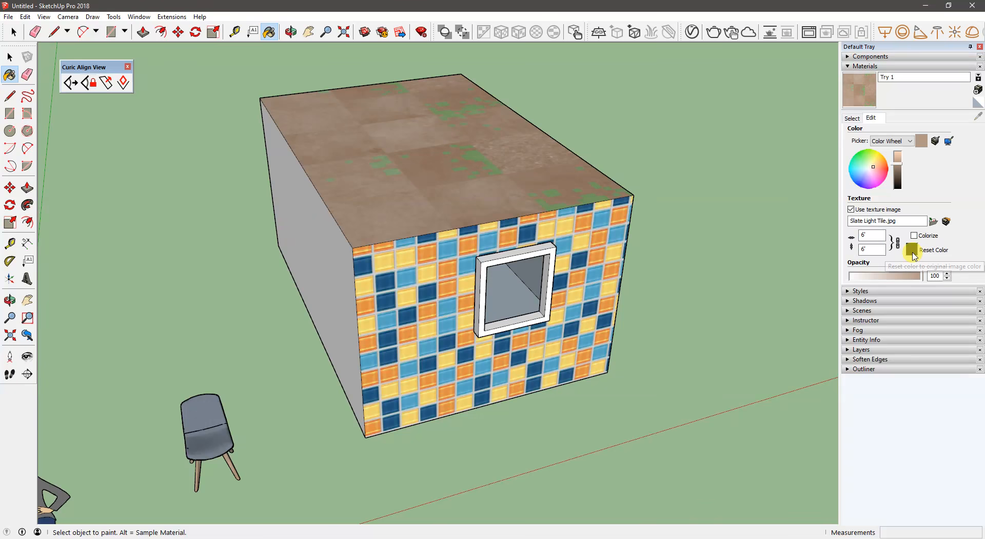
- Reset the Try 1 material to its original image color and list the In Model materials
click(912, 250)
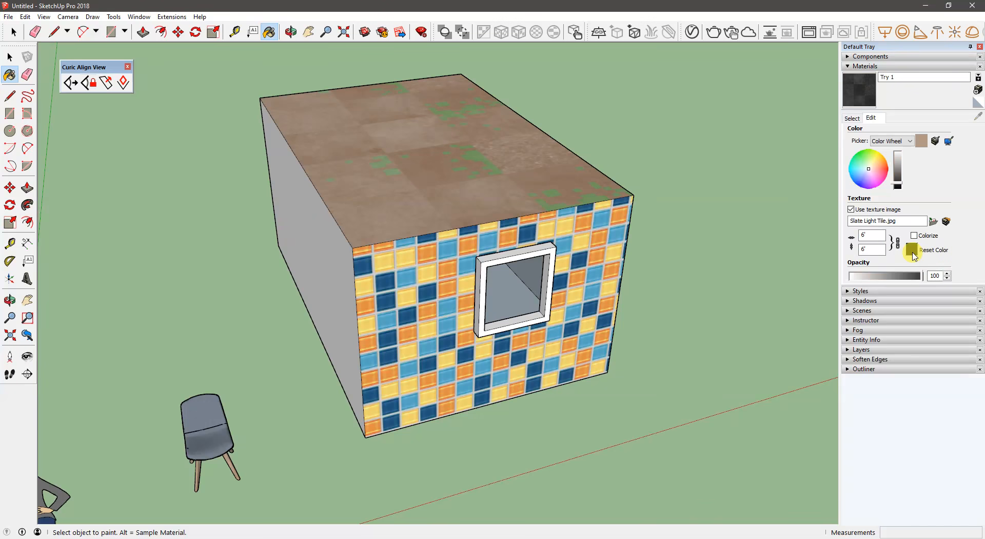
middle_drag(495, 205, 479, 169)
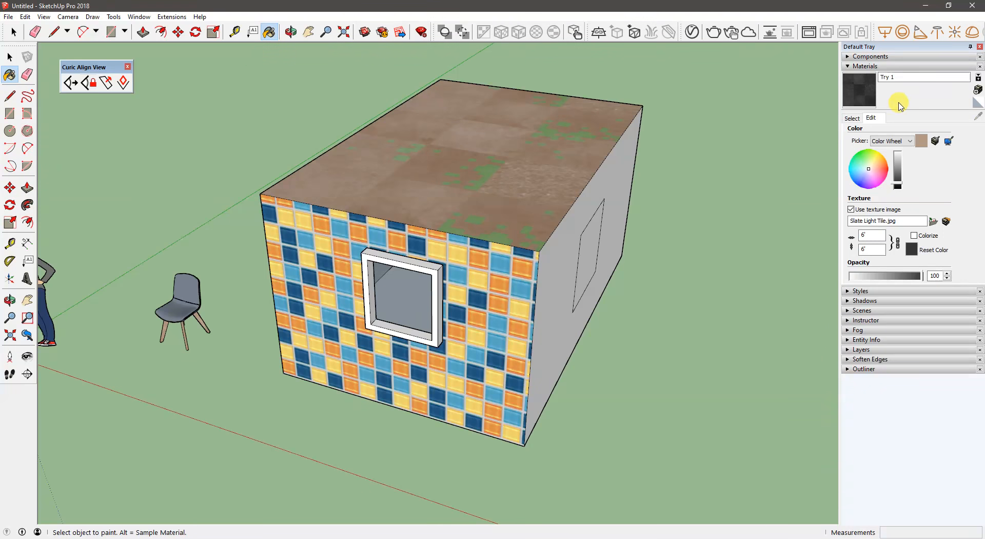
click(852, 119)
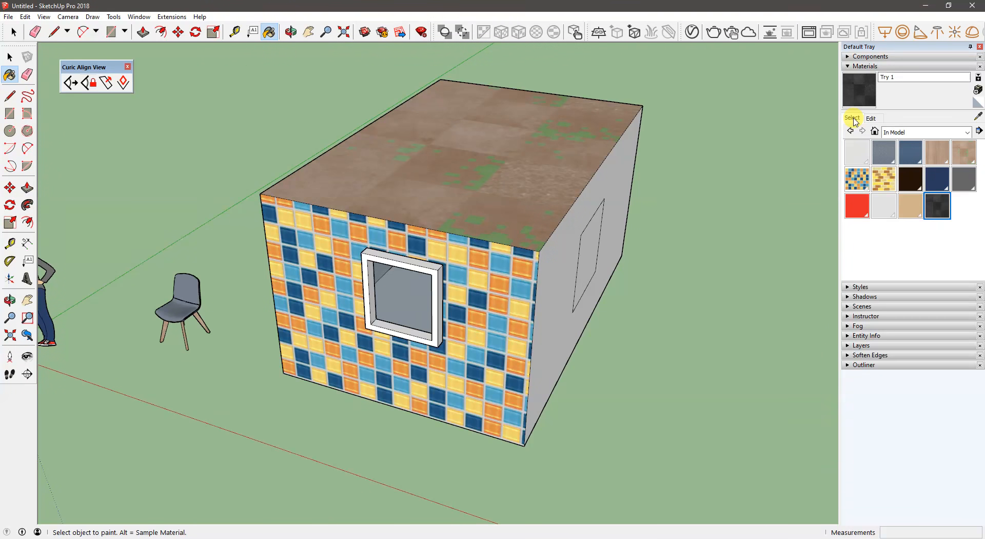
click(918, 132)
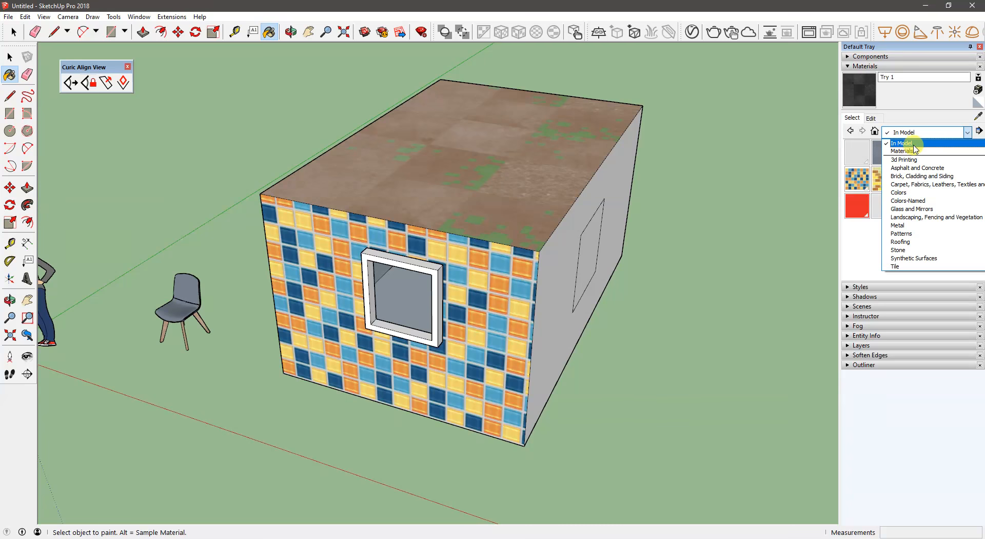
click(906, 144)
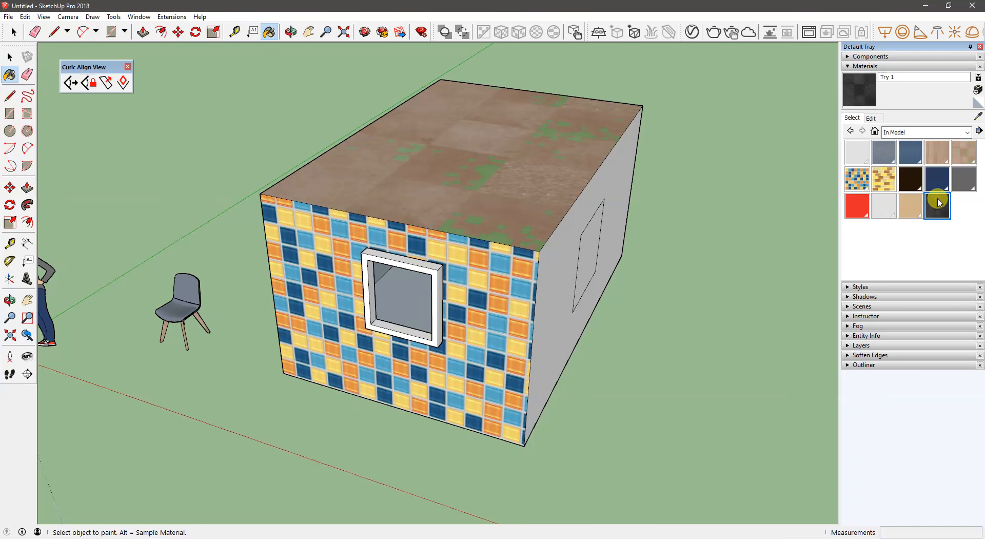
- Collapse the material settings and create a new style from Simple Style
click(856, 69)
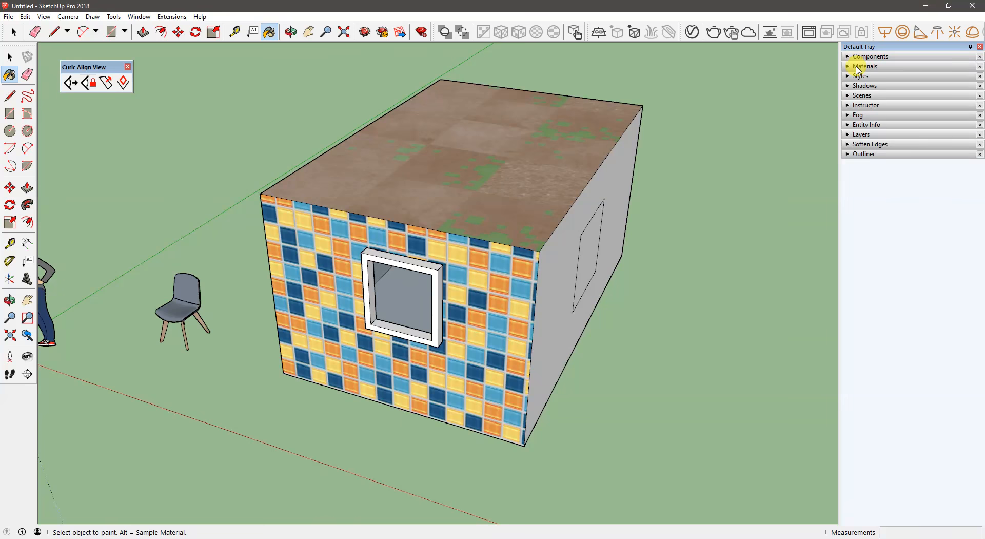
mouse_move(585, 240)
middle_down()
mouse_move(530, 246)
mouse_move(667, 193)
middle_up()
middle_drag(523, 239, 660, 147)
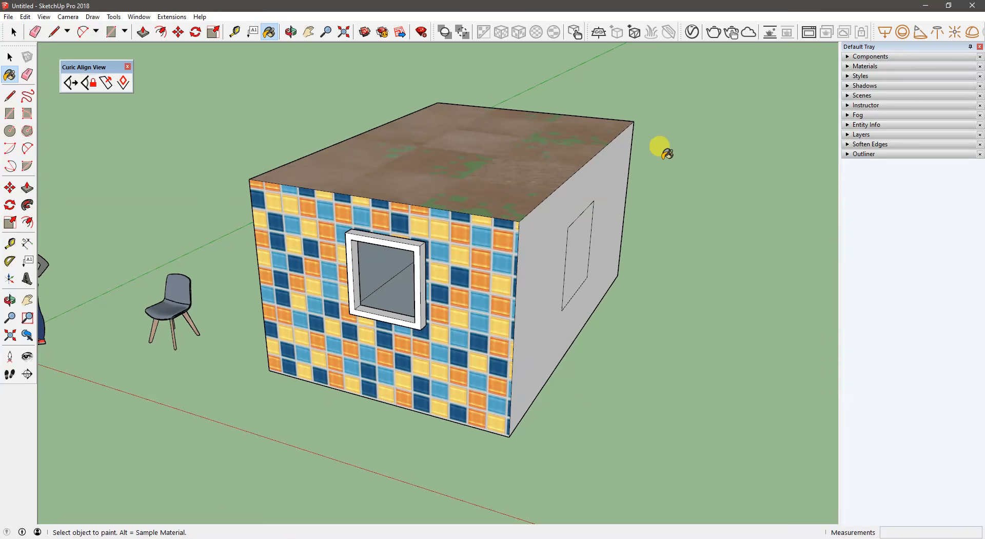
click(867, 77)
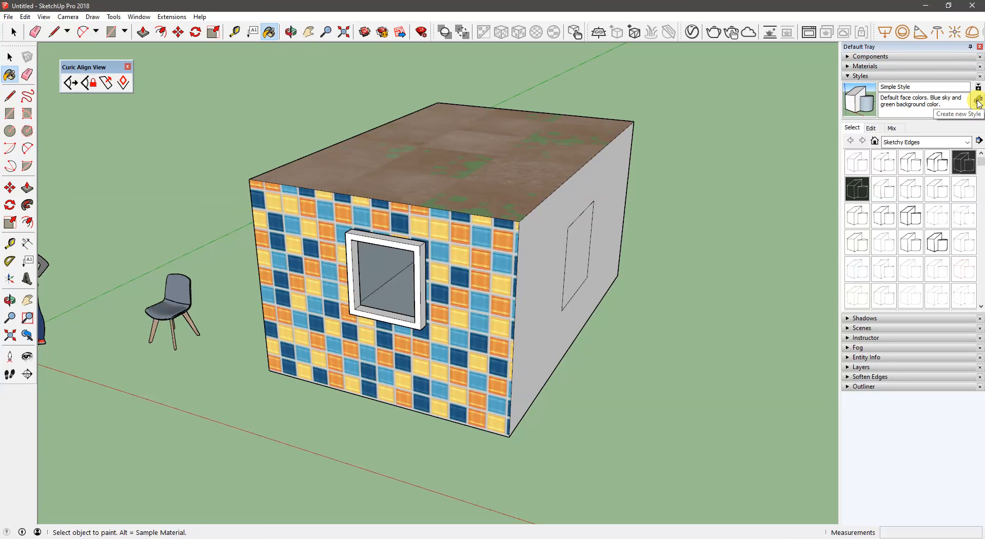
click(979, 101)
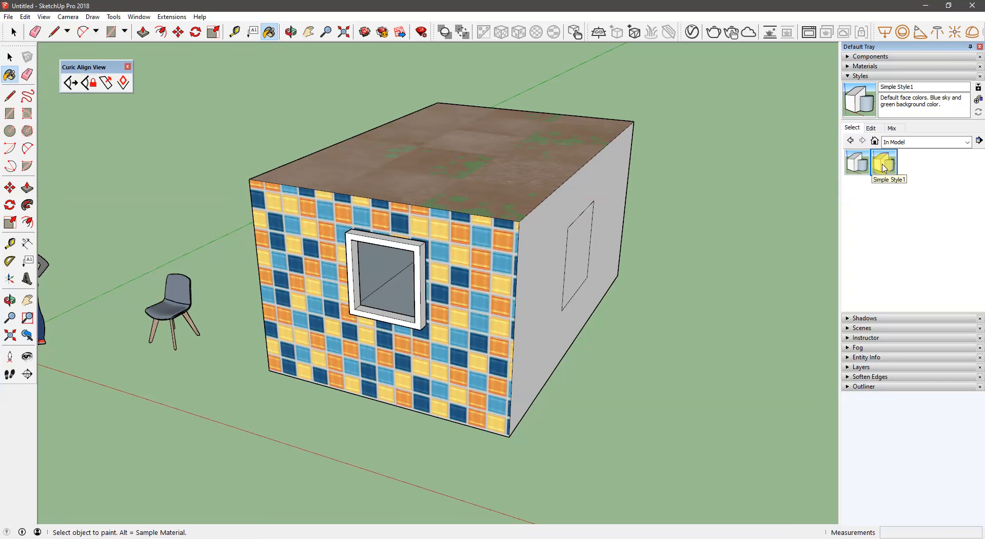
- Look through the Photo Modeling styles and apply the Woodworking Style from the Default Styles collection
click(903, 142)
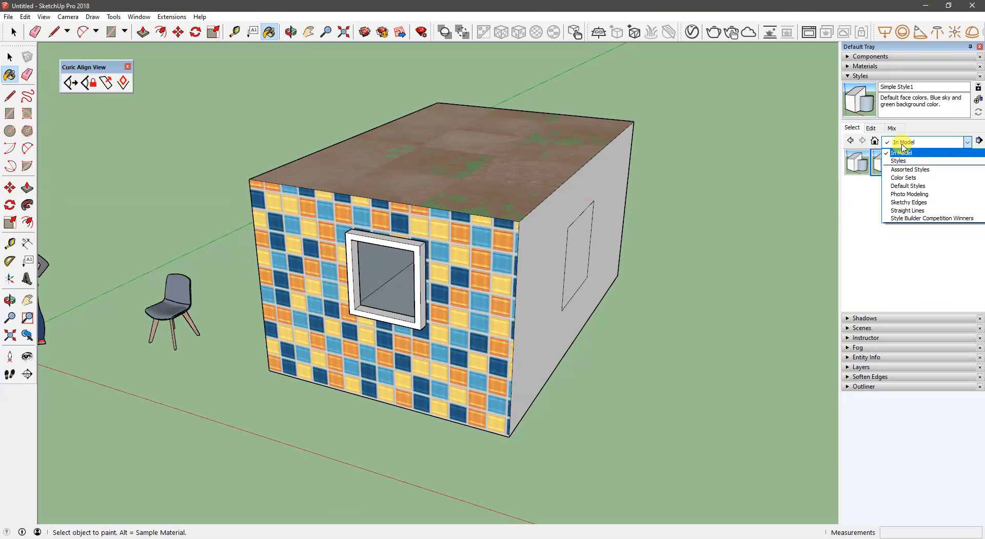
click(908, 198)
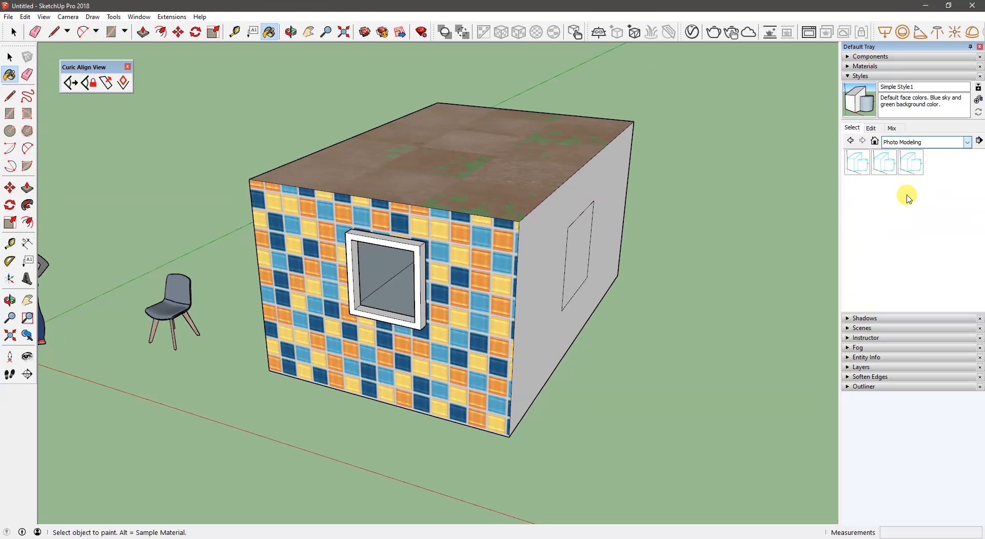
click(904, 142)
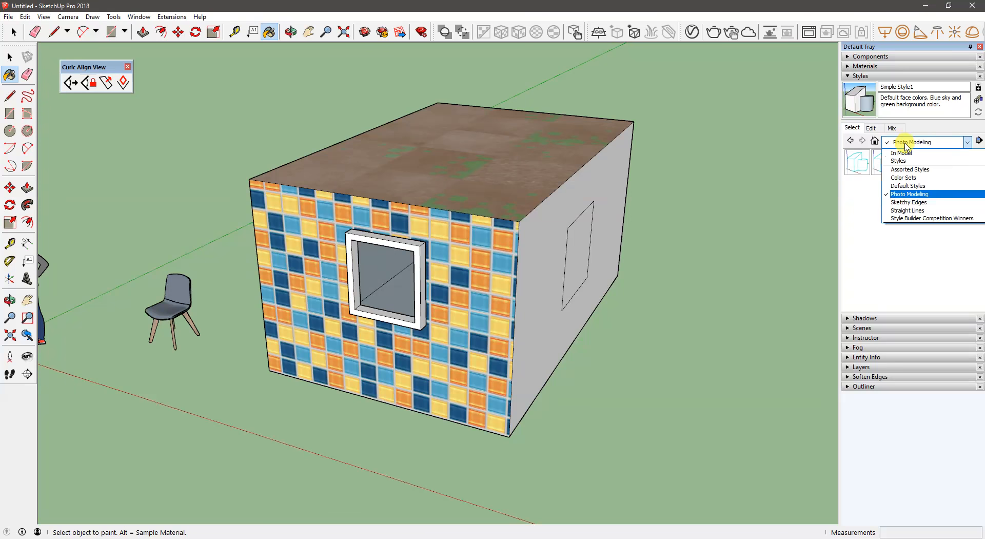
click(907, 187)
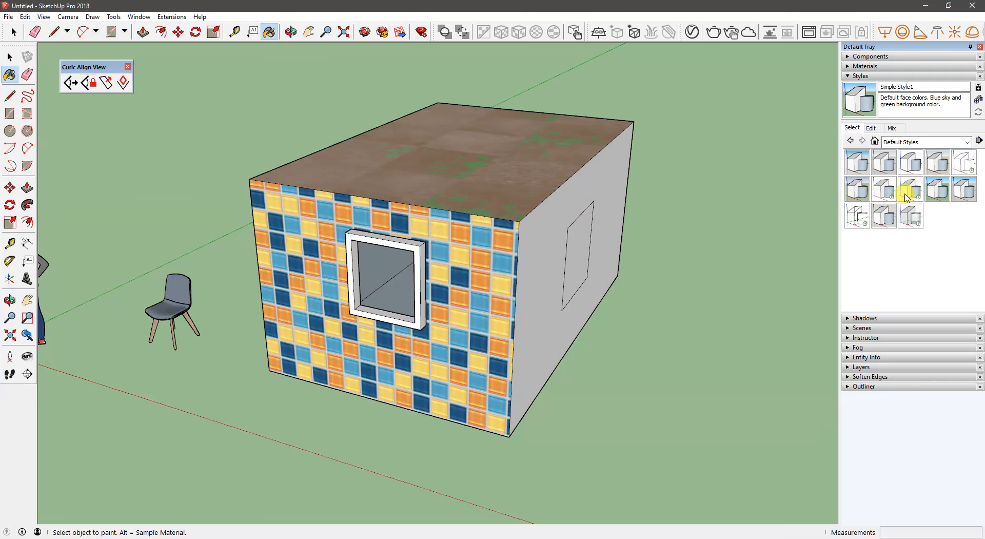
click(889, 222)
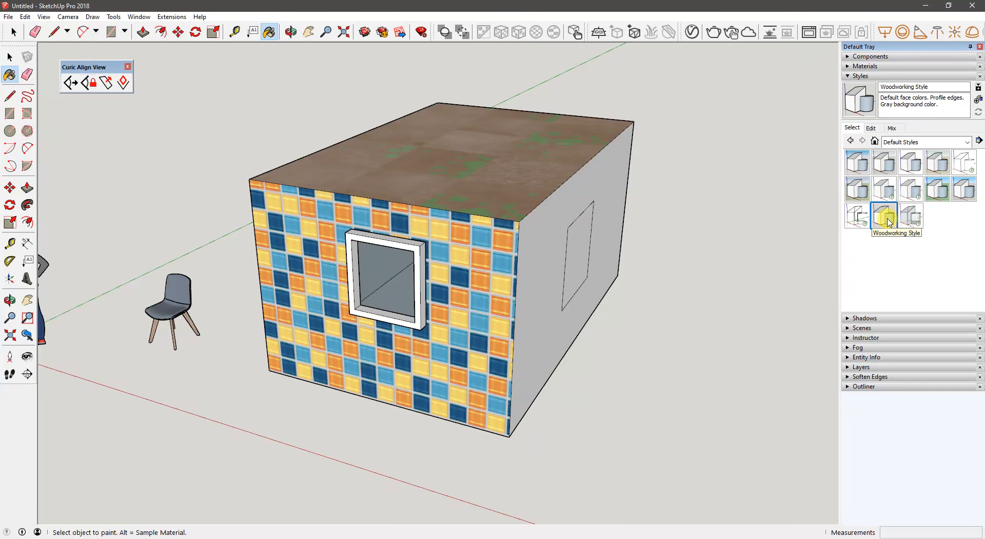
- Turn off profiles and edges in the edge settings of the Woodworking Style
middle_drag(440, 236, 437, 261)
key(b)
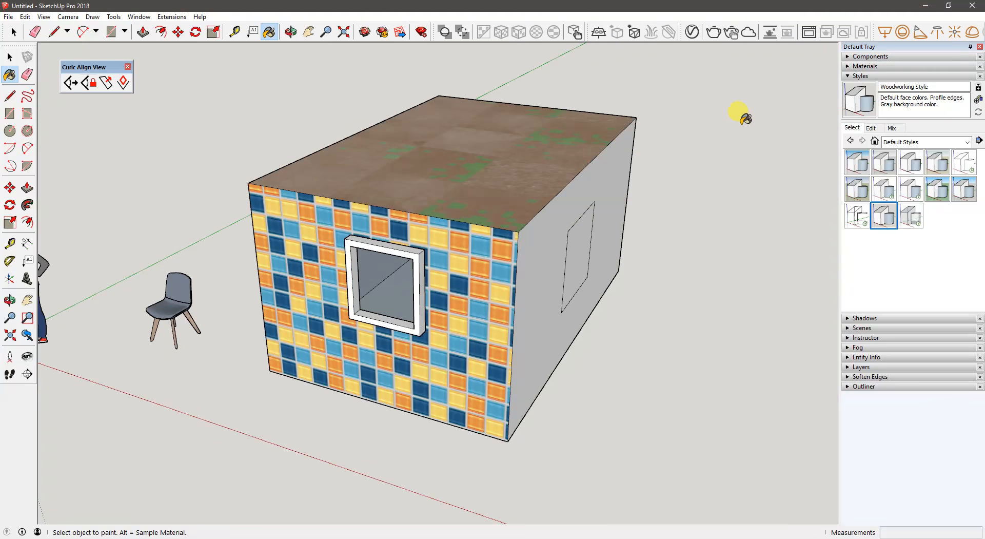
click(872, 128)
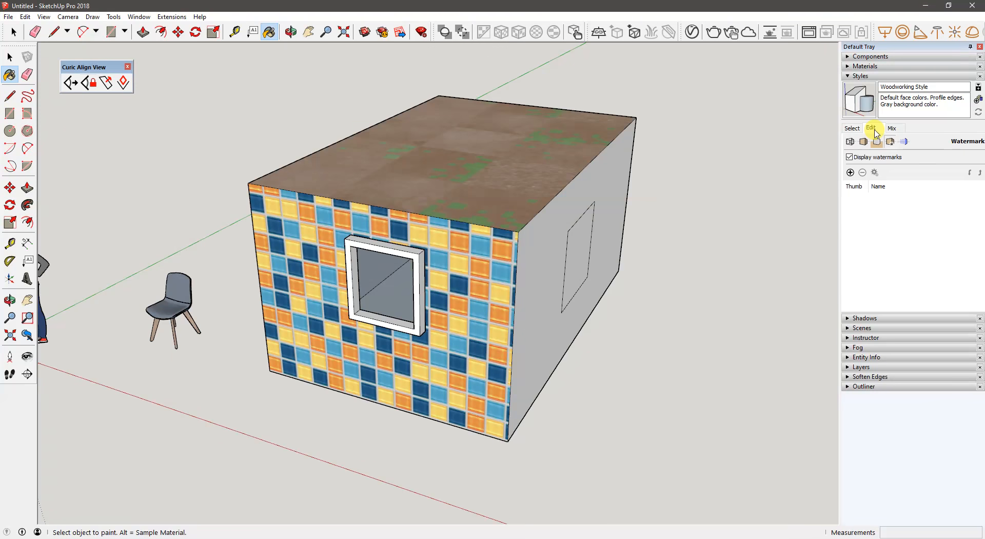
click(850, 142)
click(850, 180)
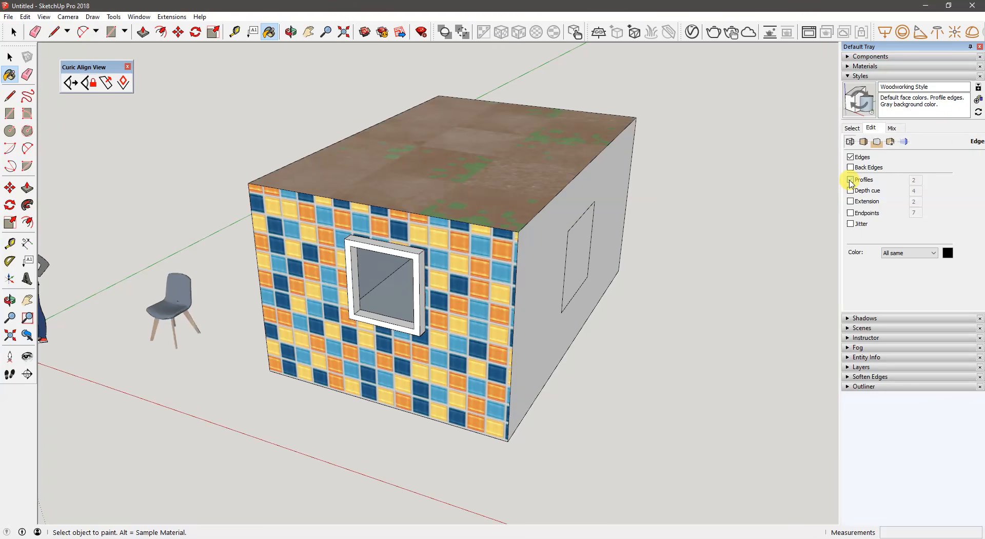
click(851, 157)
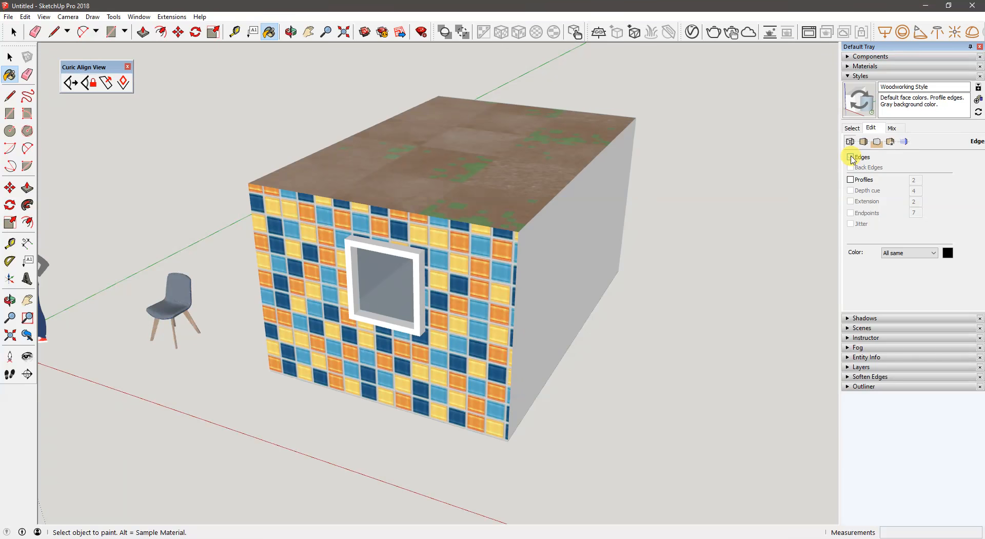
middle_drag(695, 292, 698, 264)
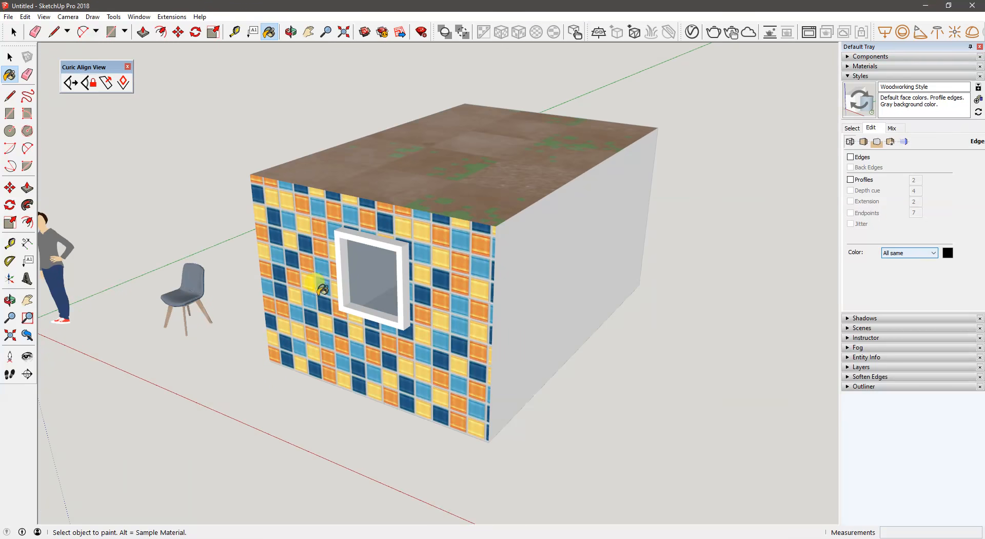
- Color the model's edges by axis and turn edge display back on
click(892, 253)
click(893, 276)
mouse_move(618, 272)
middle_down()
mouse_move(631, 270)
mouse_move(614, 275)
mouse_move(622, 272)
middle_up()
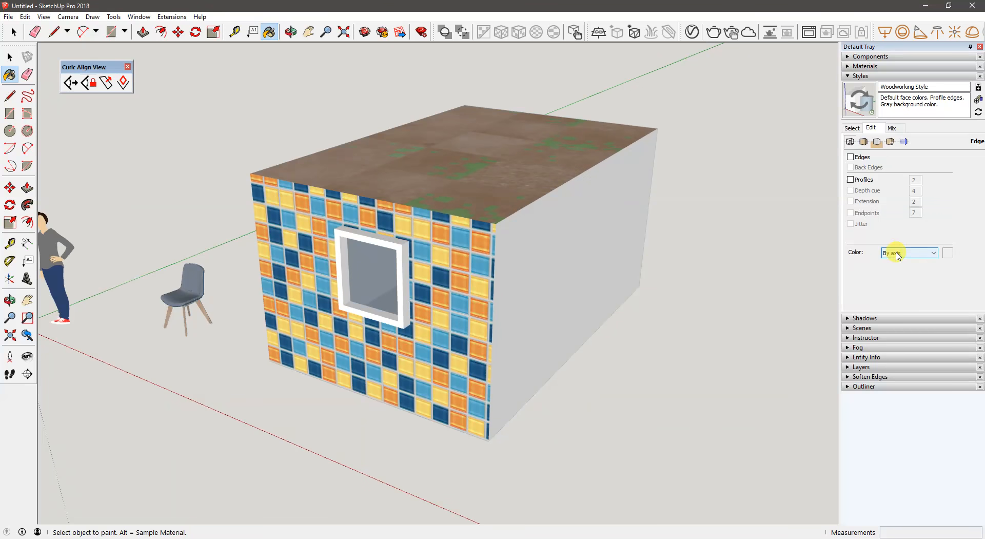
click(850, 157)
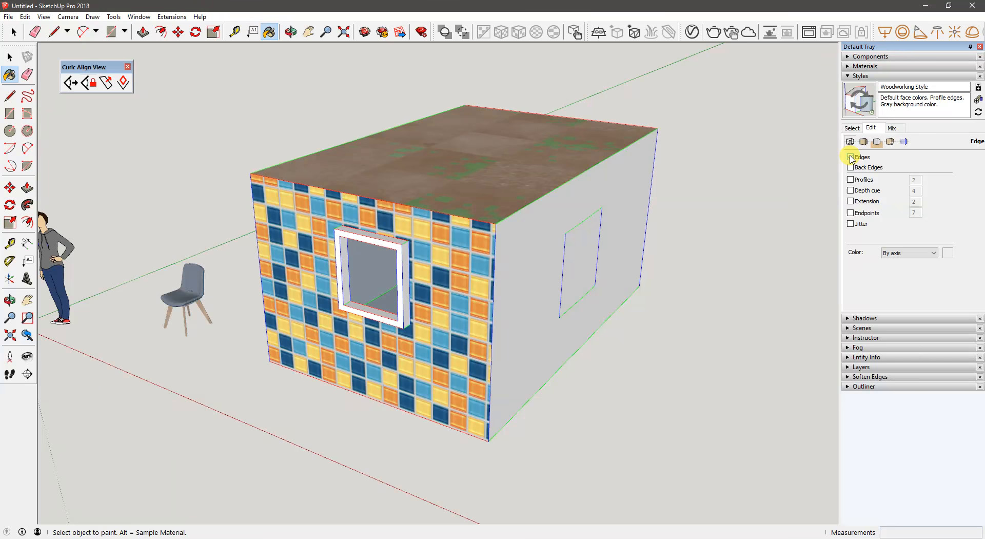
middle_drag(529, 323, 493, 297)
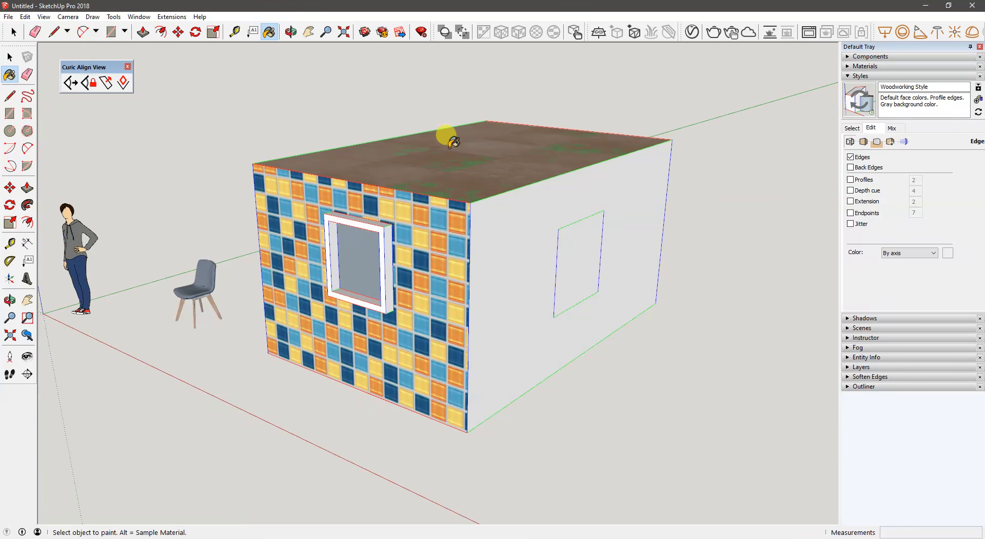
- Check the face settings and create a new style from the modified Woodworking Style
click(863, 142)
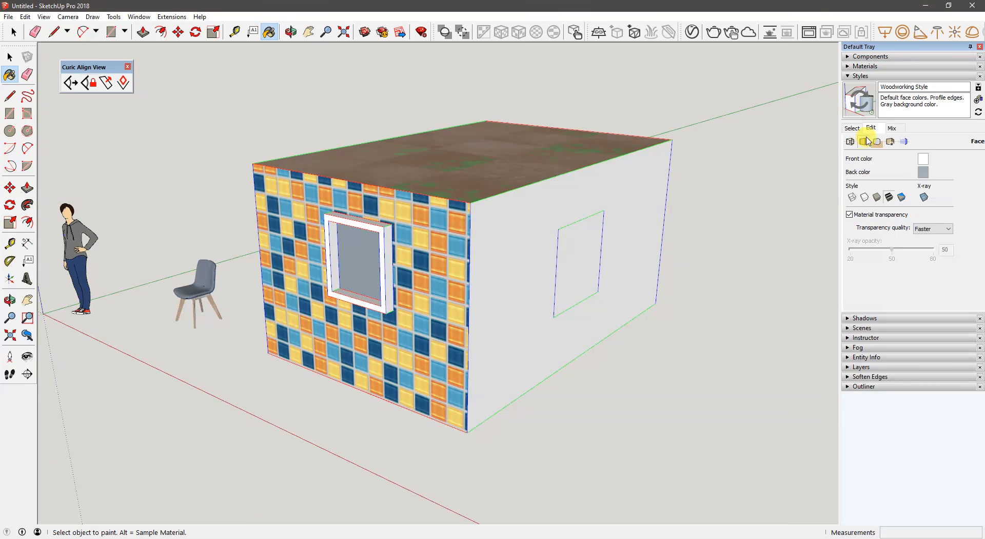
click(859, 129)
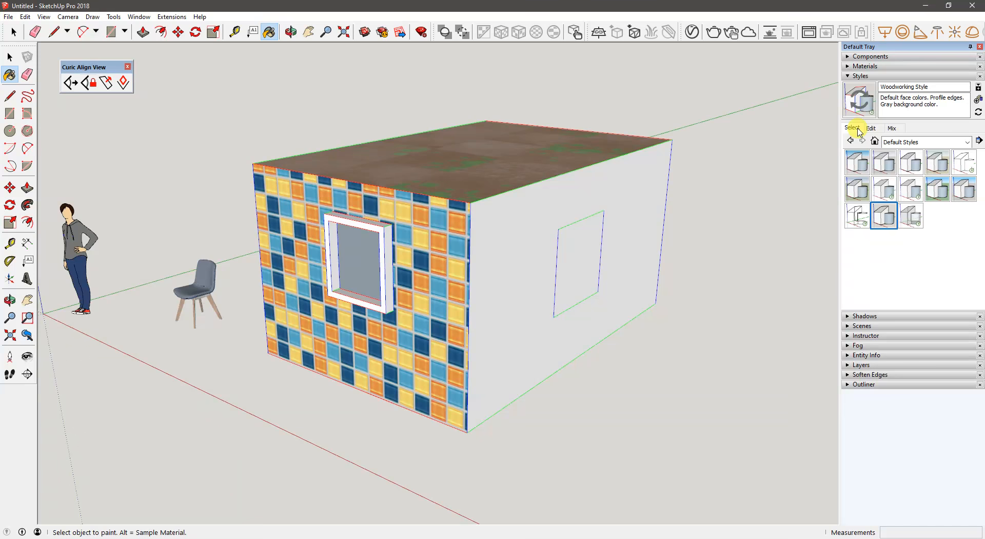
click(979, 100)
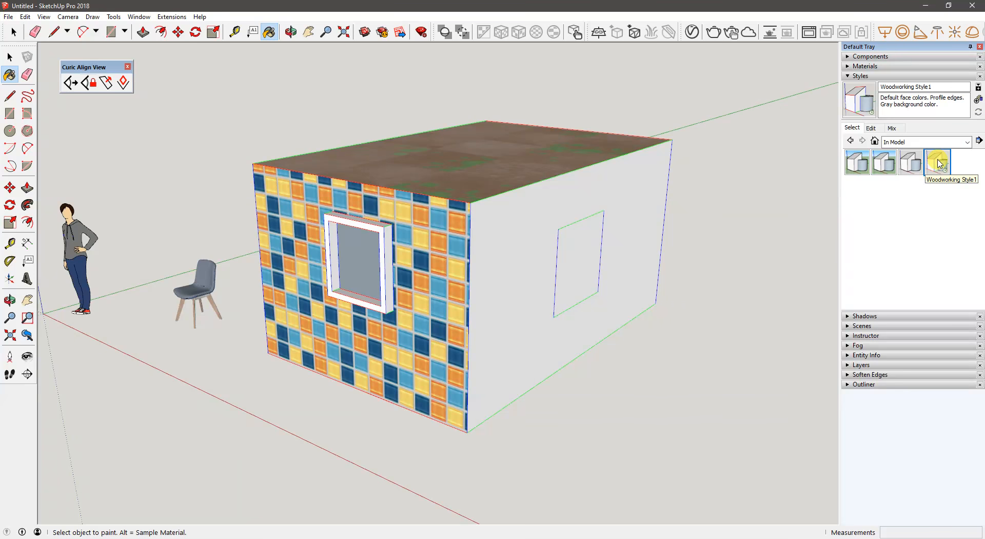
middle_drag(491, 257, 613, 254)
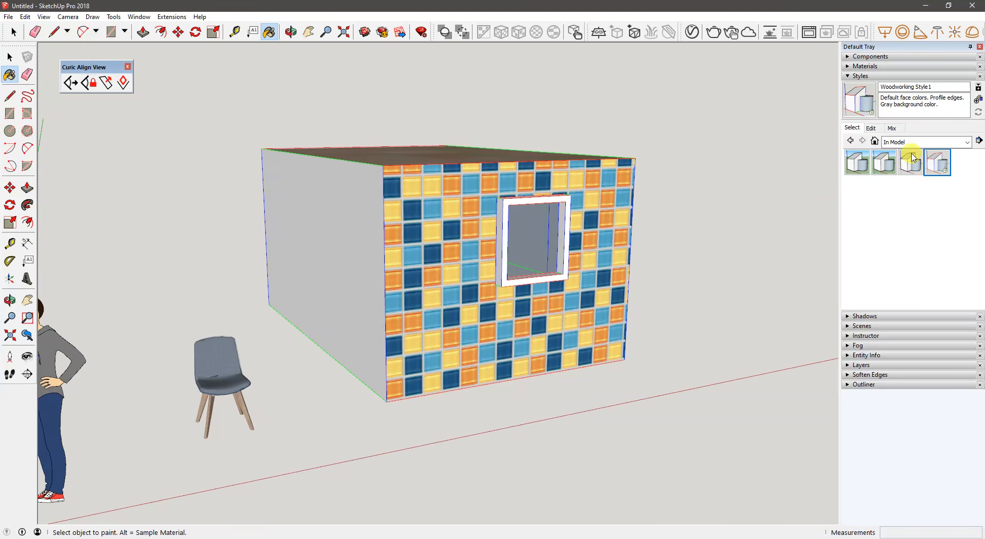
- Try the Simple Style1 style from the model, and apply Simple Style from the Default Styles collection
click(881, 172)
middle_drag(614, 248, 280, 280)
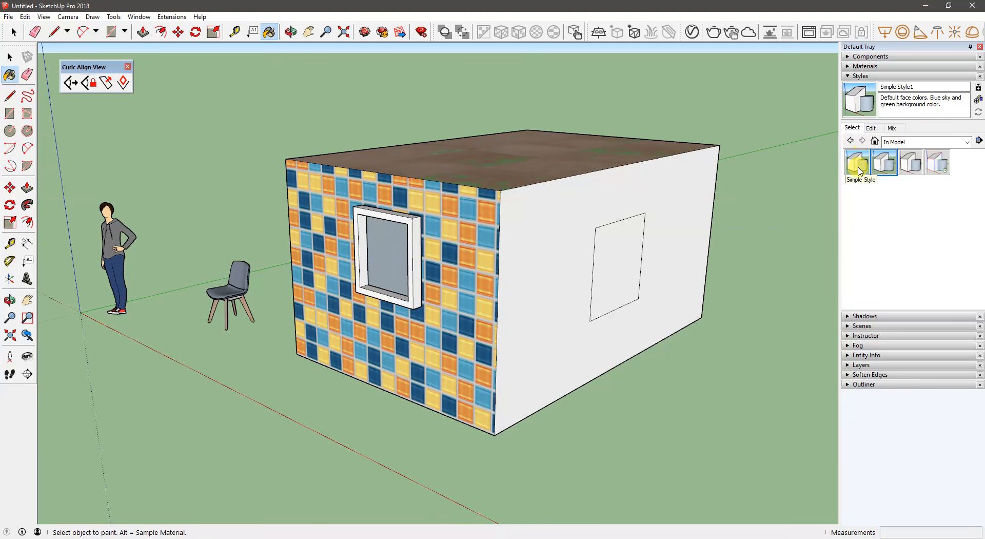
click(902, 142)
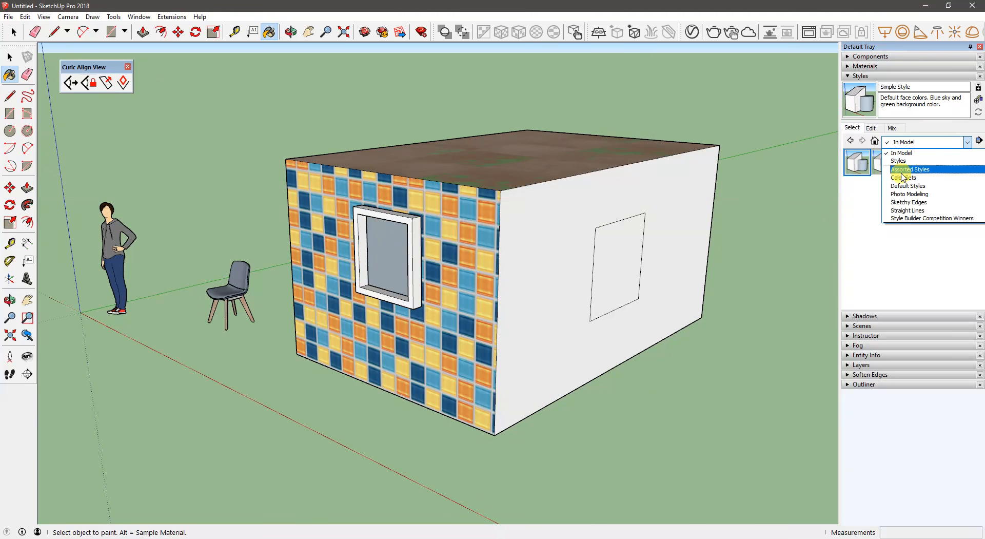
click(902, 187)
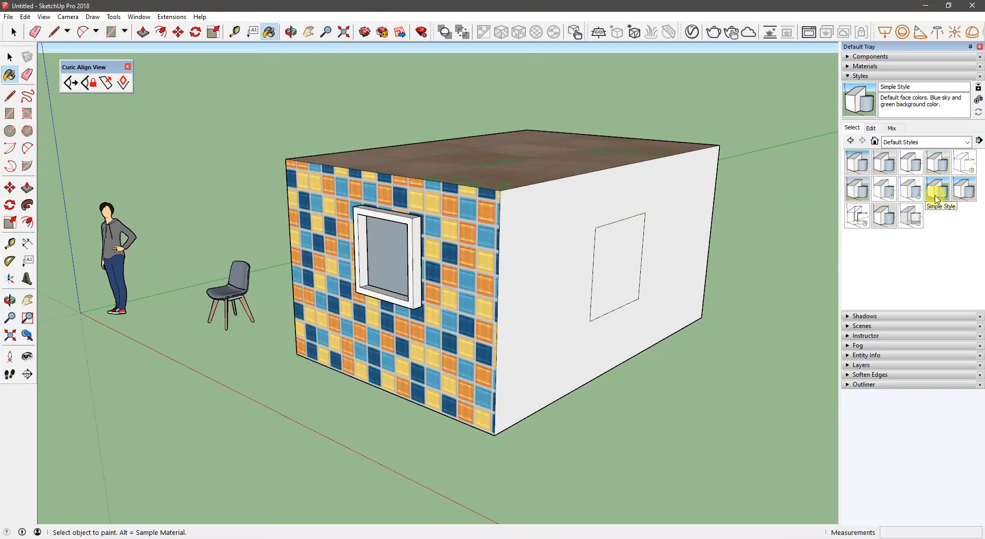
middle_drag(449, 213, 831, 182)
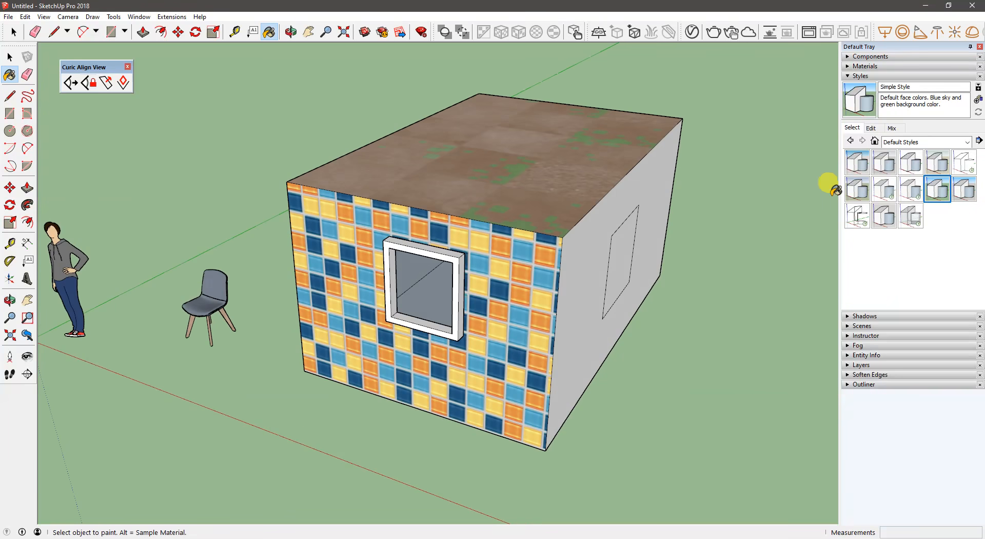
- Reapply Woodworking Style1 from the In Model styles and inspect the building with it
click(903, 142)
click(904, 154)
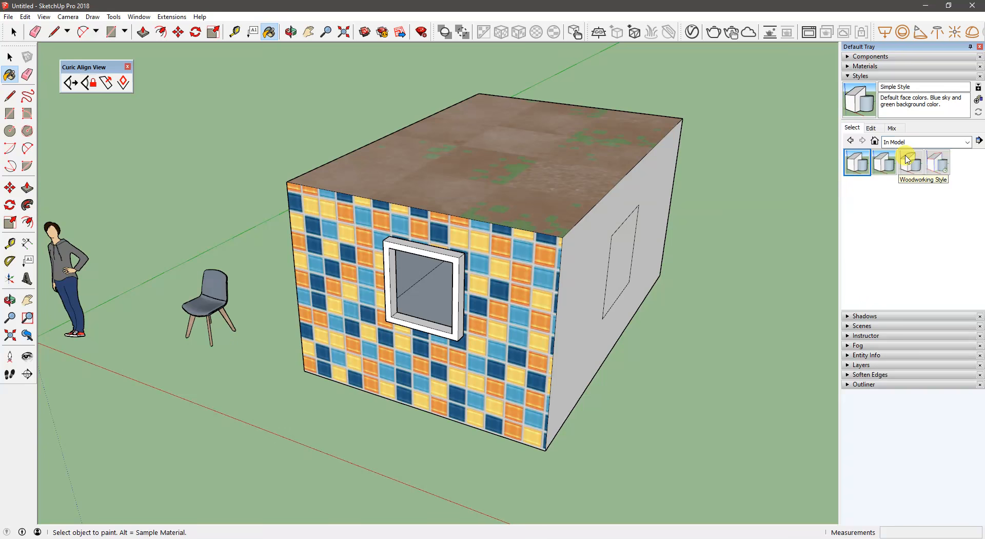
click(936, 164)
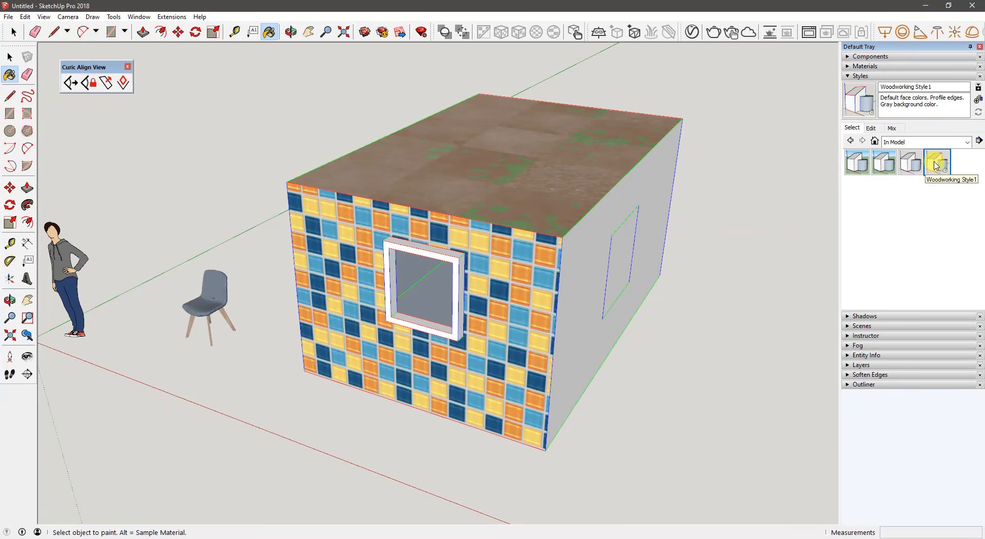
middle_drag(574, 231, 685, 211)
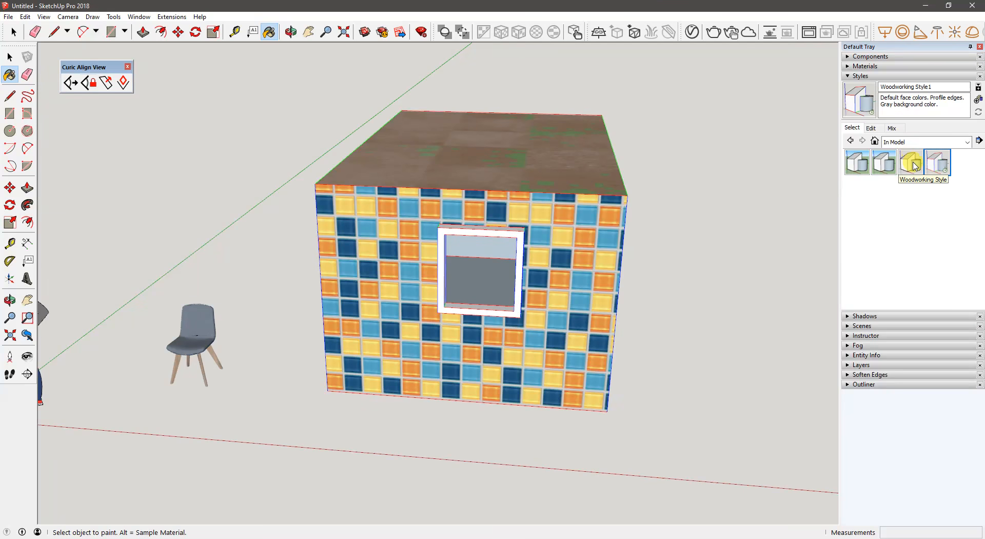
mouse_move(474, 188)
middle_down()
mouse_move(244, 178)
mouse_move(691, 244)
mouse_move(479, 220)
mouse_move(499, 206)
middle_up()
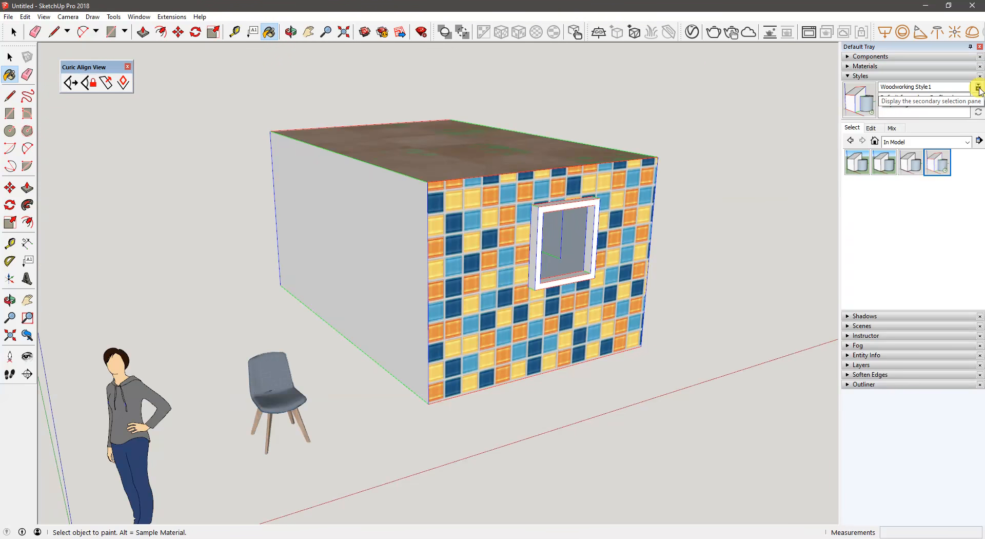
- Display the secondary selection pane for styles, and switch from the Styles to the Shadows settings
click(978, 88)
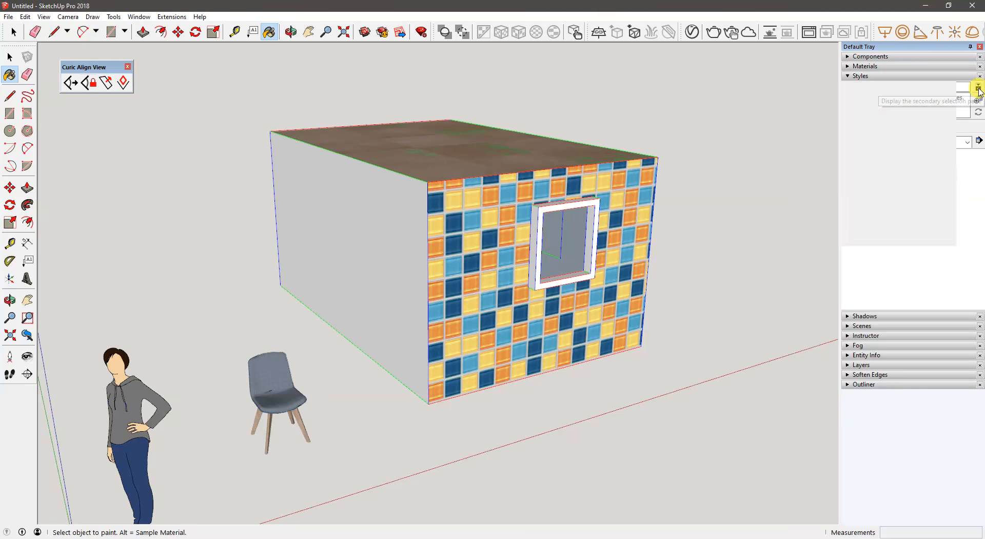
drag(887, 307, 891, 284)
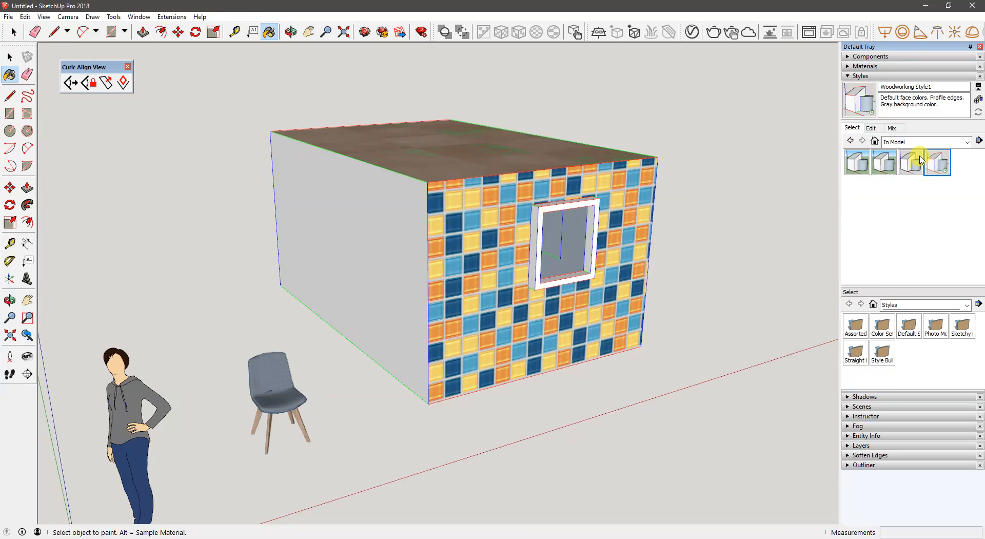
click(923, 304)
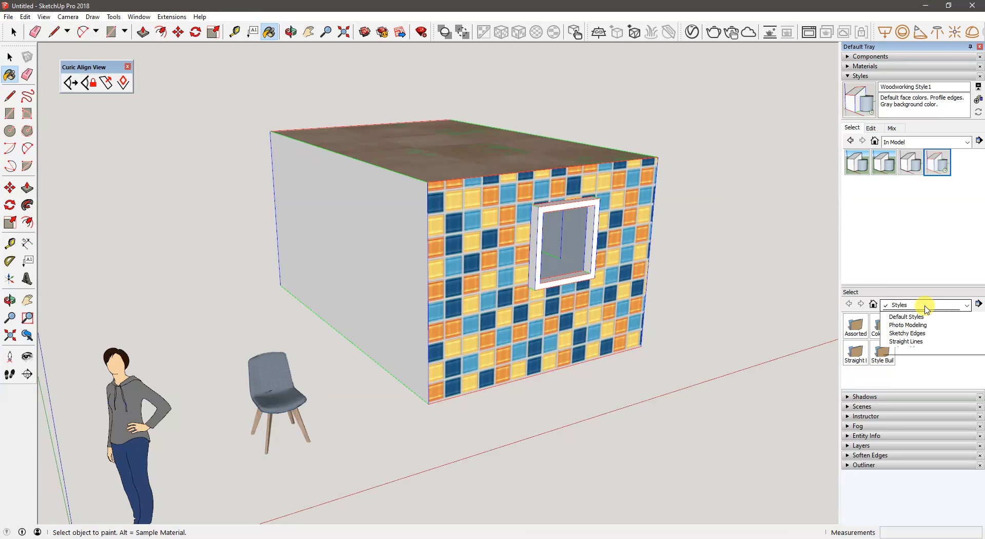
click(912, 235)
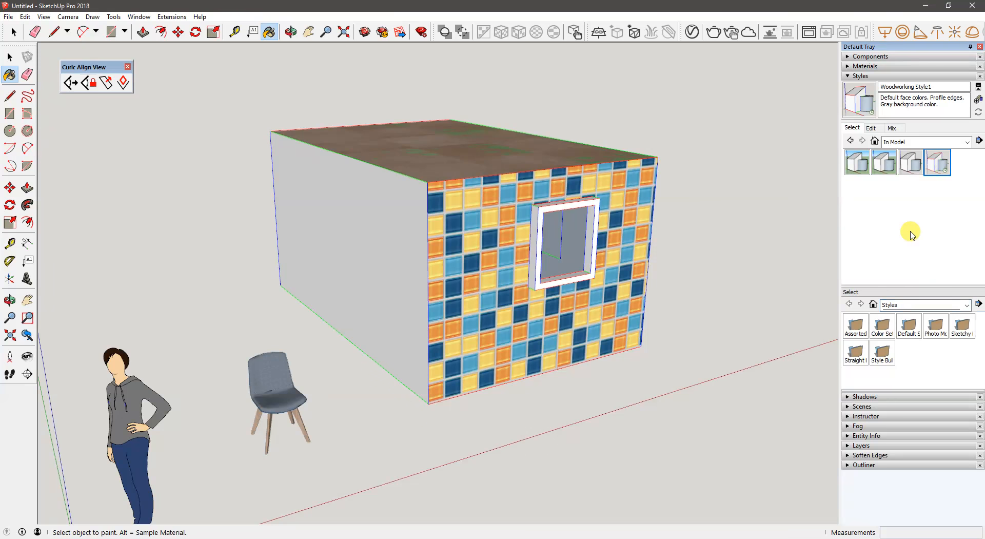
click(865, 76)
click(865, 85)
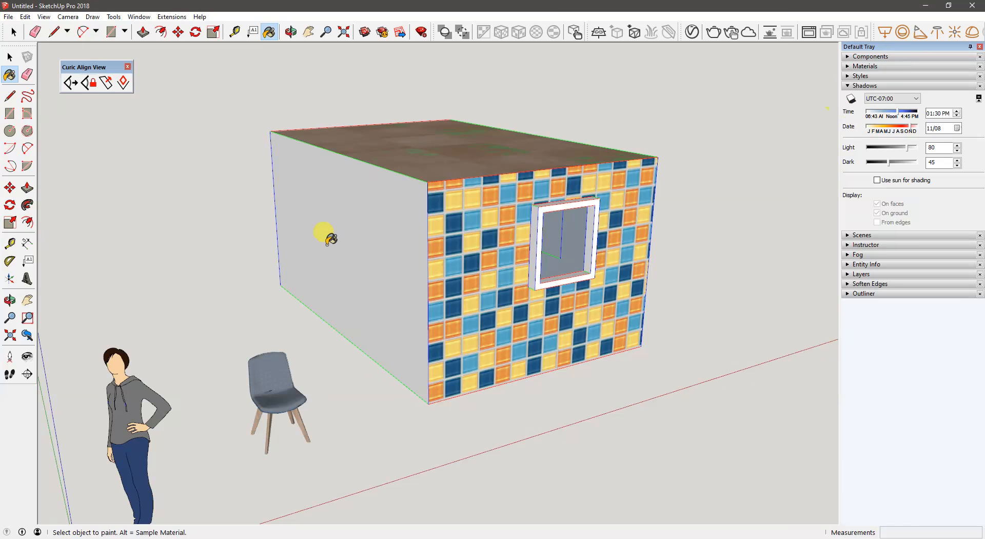
- Show the Solar North toolbar and close the Curic Align View toolbar
middle_drag(325, 231, 2, 416)
right_click(9, 430)
scroll(62, 408, down, 5)
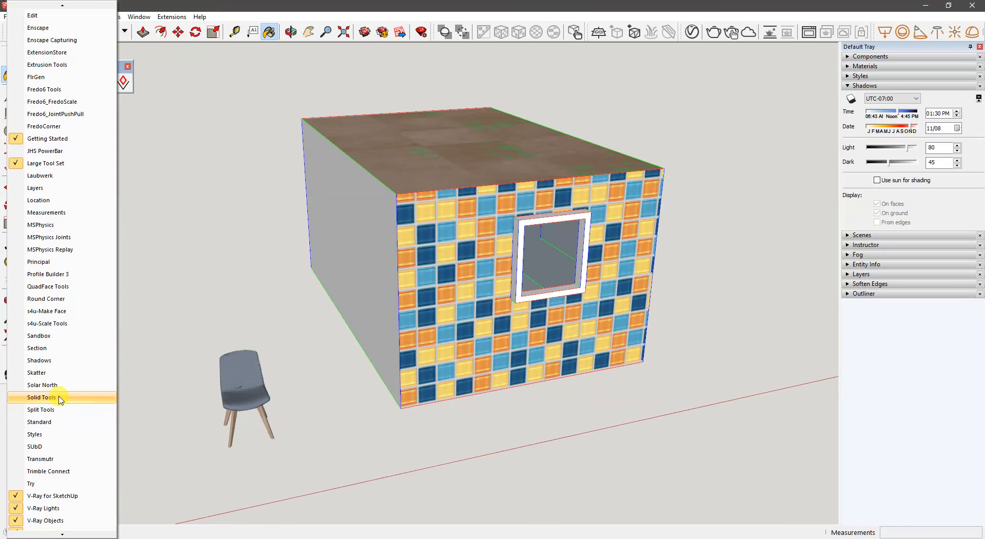
click(59, 385)
drag(92, 63, 135, 66)
click(204, 60)
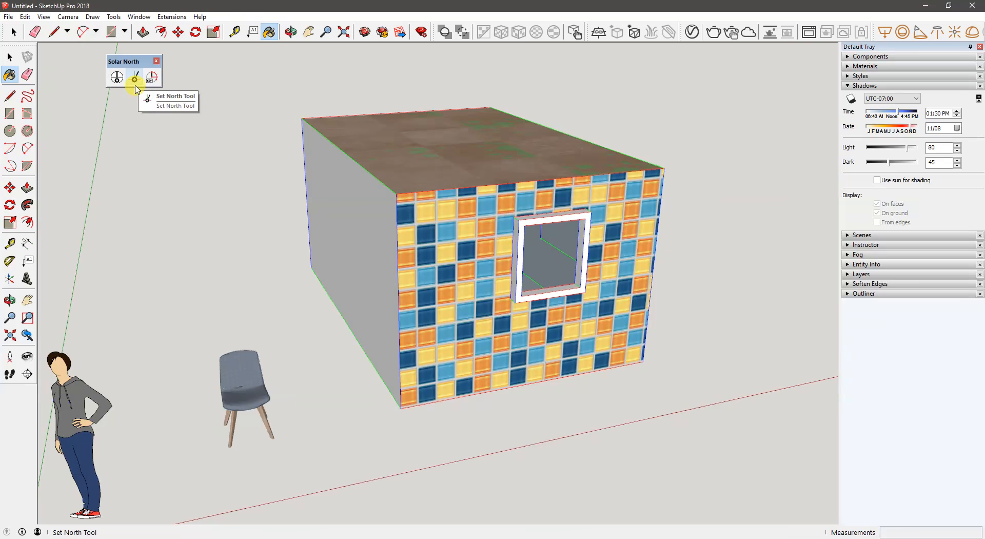
middle_drag(326, 140, 400, 189)
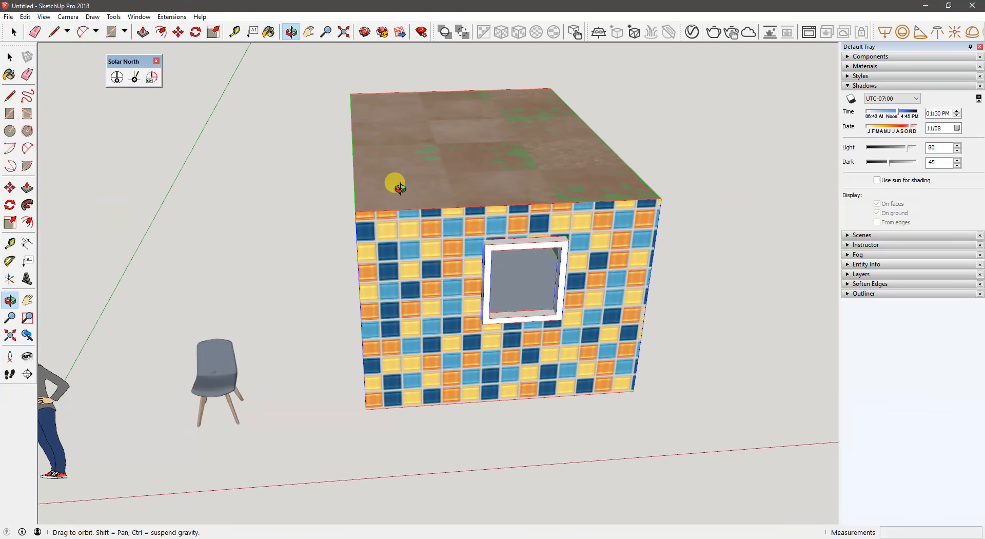
- Apply the Simple Style from the In Model styles and collapse the Styles settings
click(861, 76)
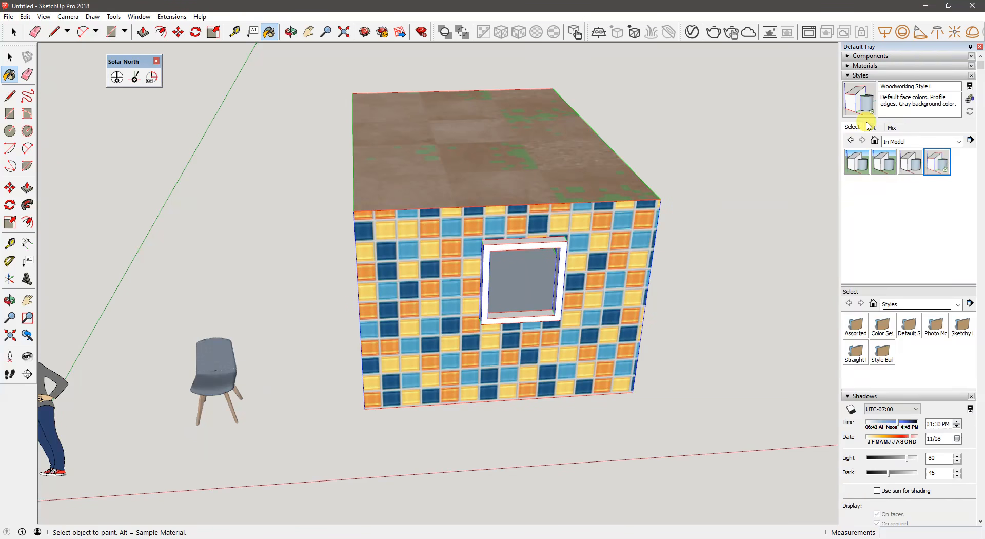
click(857, 162)
middle_drag(443, 178, 301, 137)
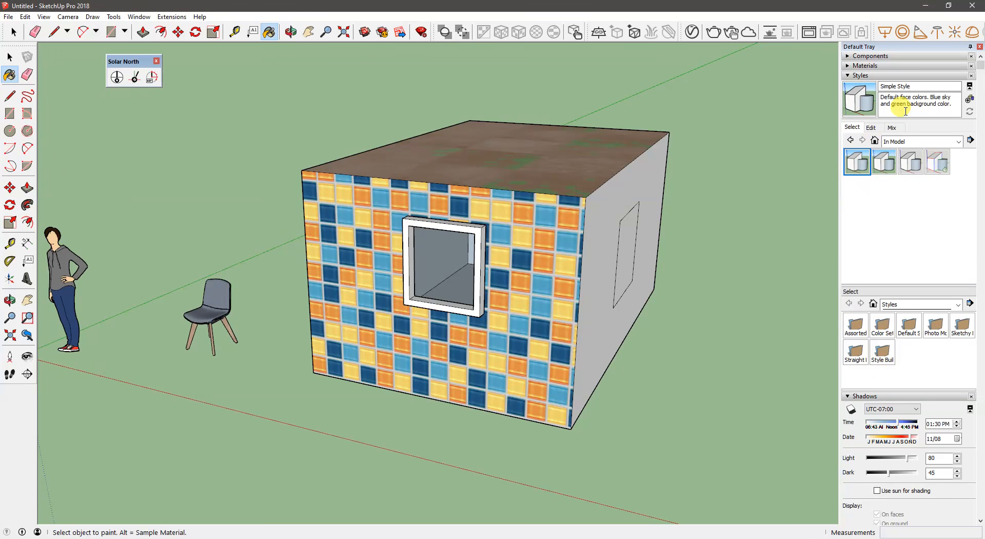
click(870, 76)
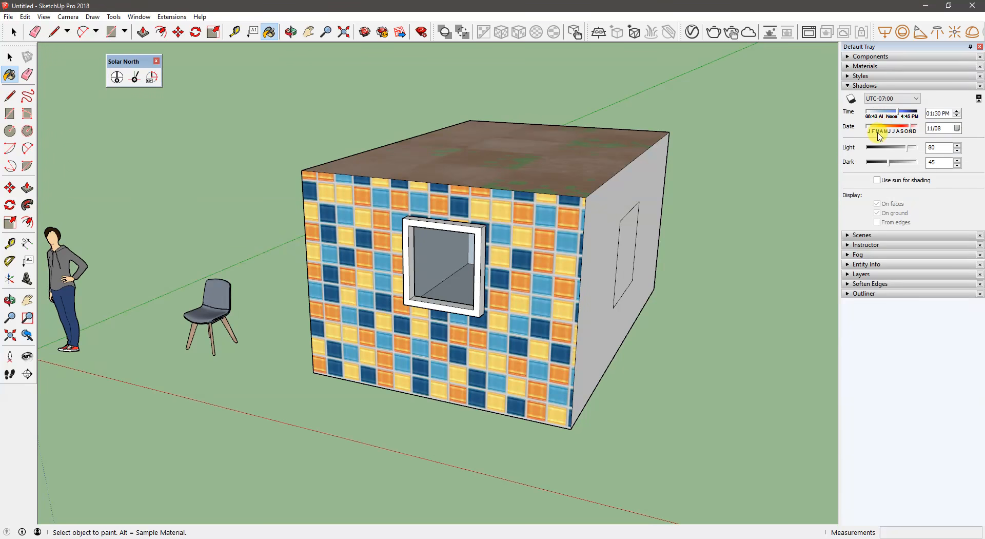
- Turn on shadows and set the shadow time to 12:13 PM
click(851, 100)
middle_drag(546, 258, 563, 251)
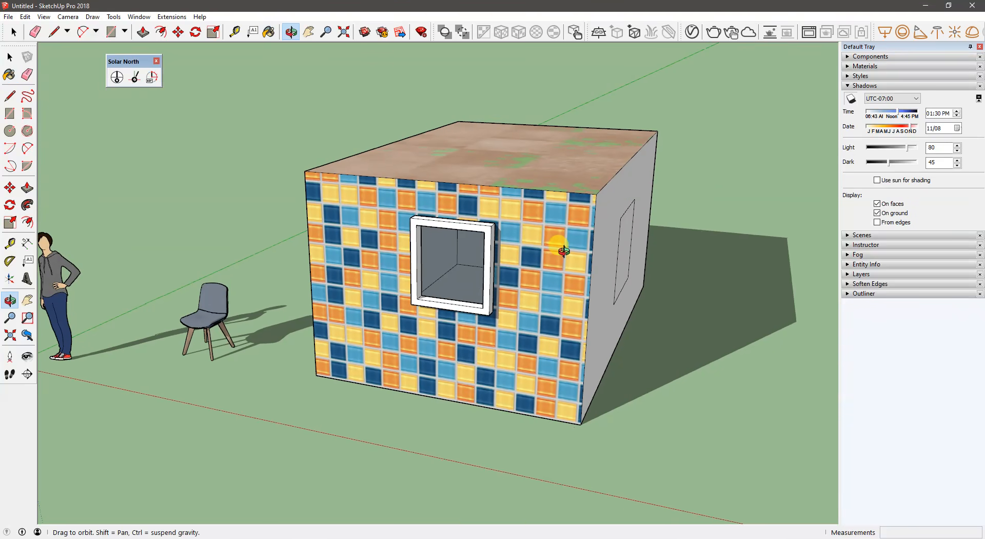
mouse_move(898, 117)
mouse_down()
mouse_move(867, 118)
mouse_move(923, 118)
mouse_move(873, 117)
mouse_move(897, 119)
mouse_up()
- Show the solar north arrow in the model and set the shadow time to 11:54 AM
drag(127, 64, 133, 61)
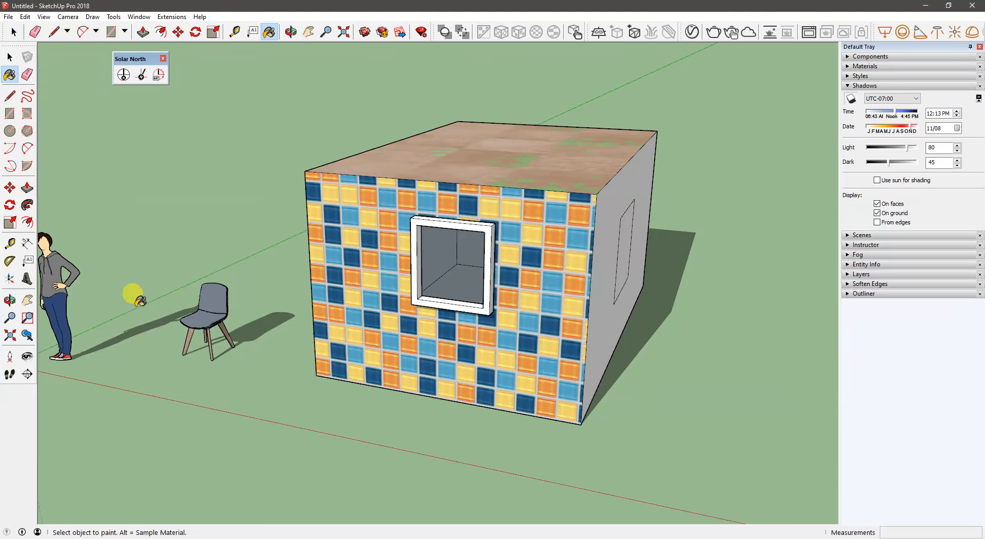
click(122, 77)
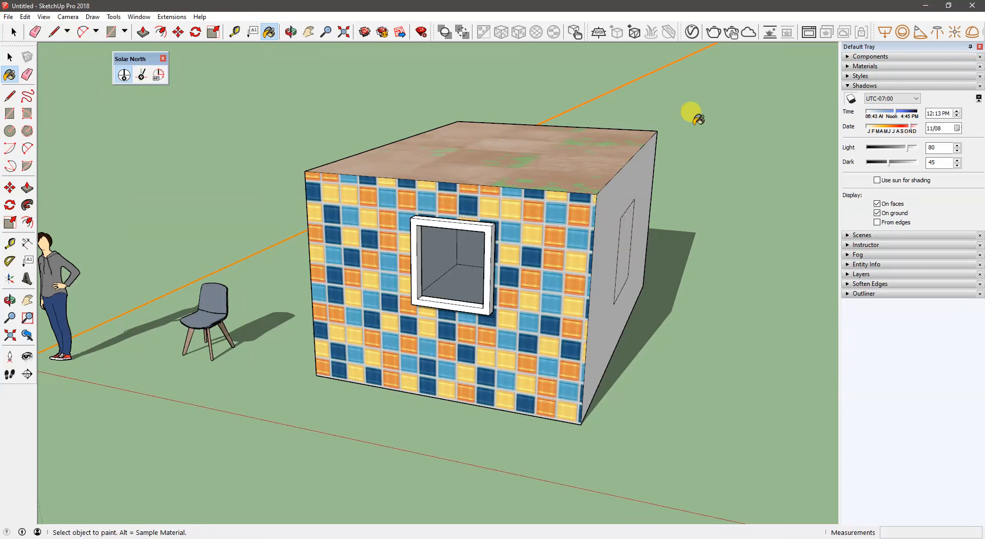
mouse_move(888, 112)
mouse_down()
mouse_move(864, 113)
mouse_move(894, 114)
mouse_up()
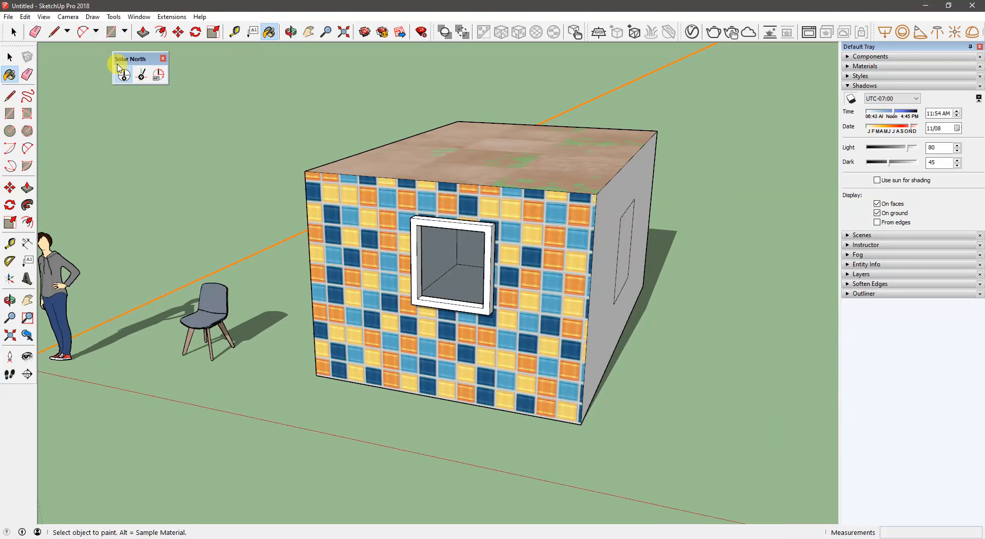
- Set a new solar north direction with the Set North Tool
click(143, 76)
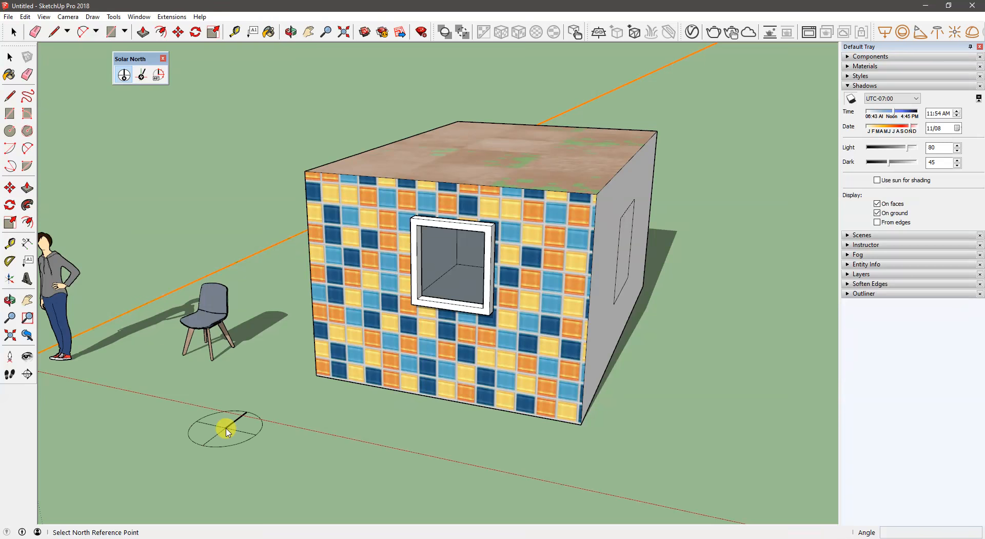
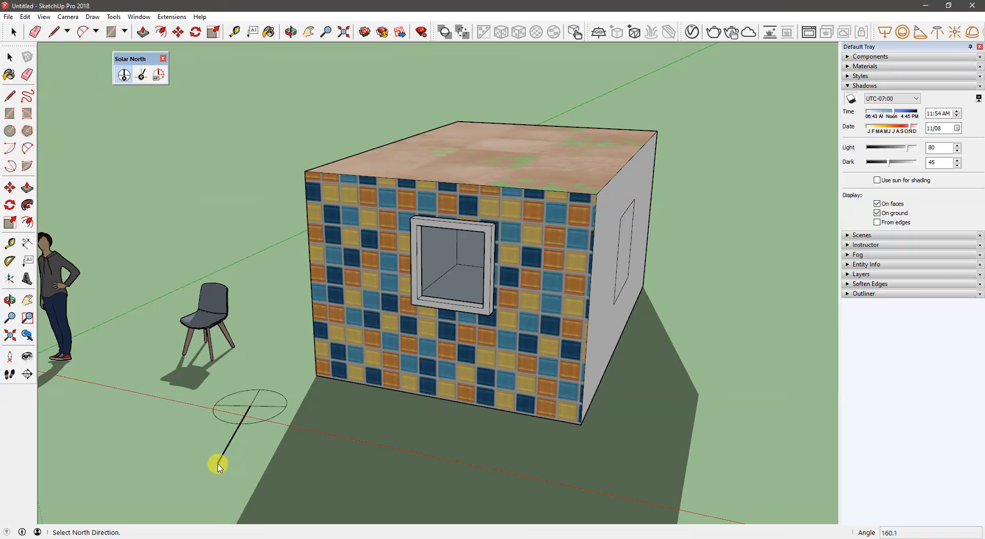
- Pick a solar north direction at about 160°, override it with a north angle of 30, and collapse the Shadows settings
click(219, 465)
middle_drag(218, 462, 271, 261)
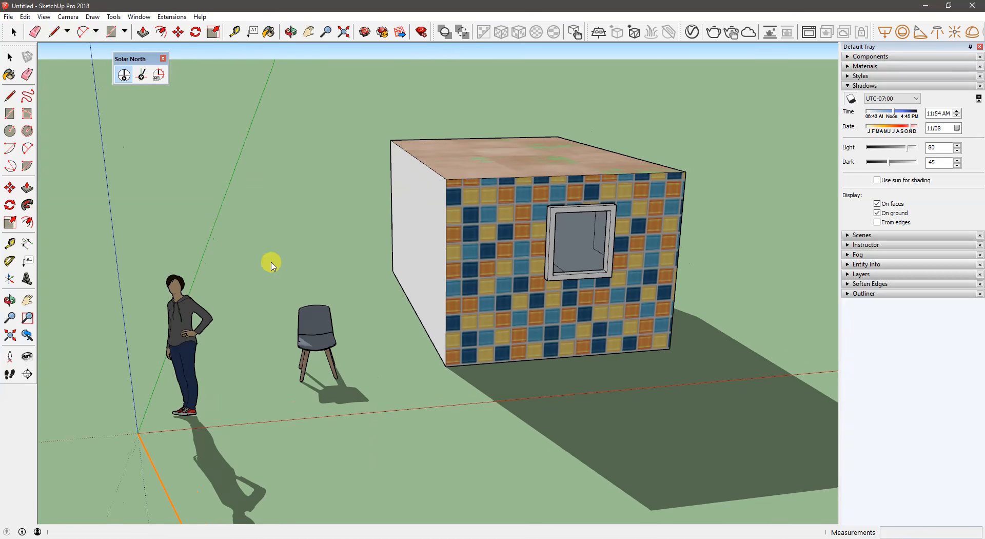
click(158, 75)
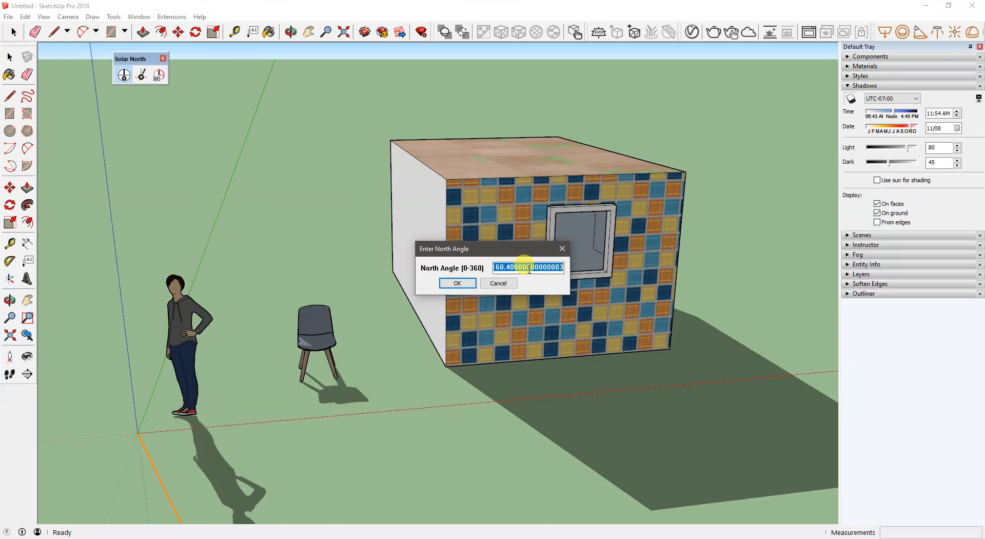
text(30)
key(Return)
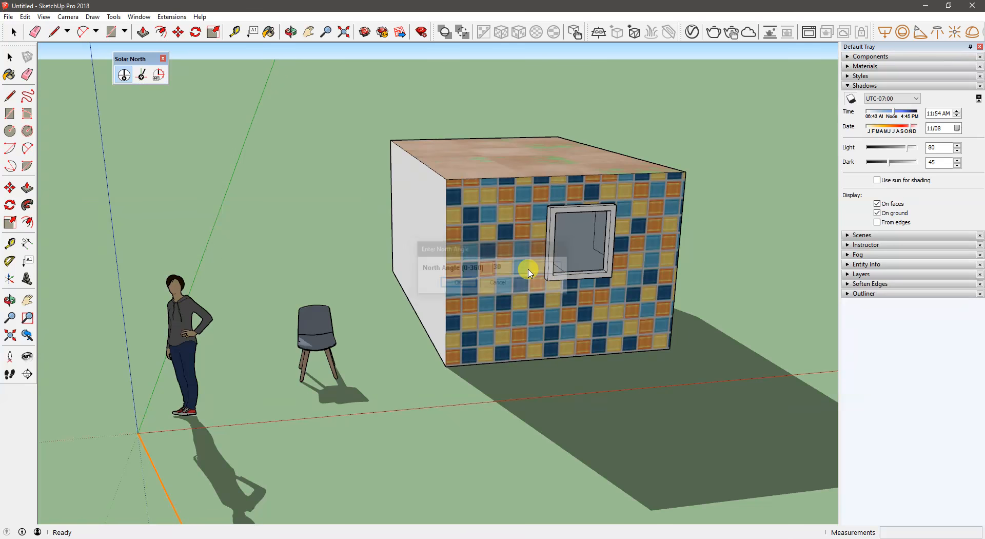
middle_drag(154, 411, 622, 444)
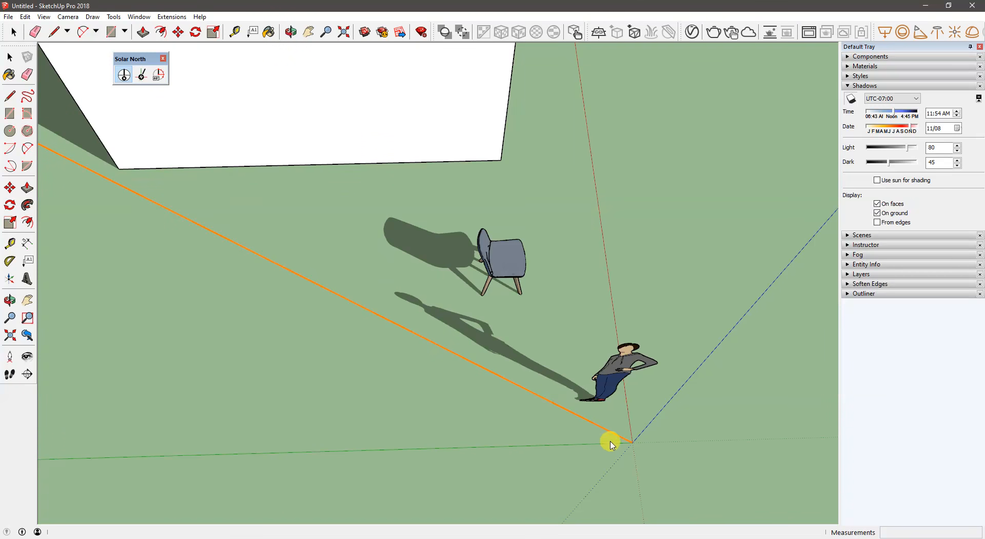
middle_drag(549, 401, 233, 284)
middle_drag(181, 267, 235, 270)
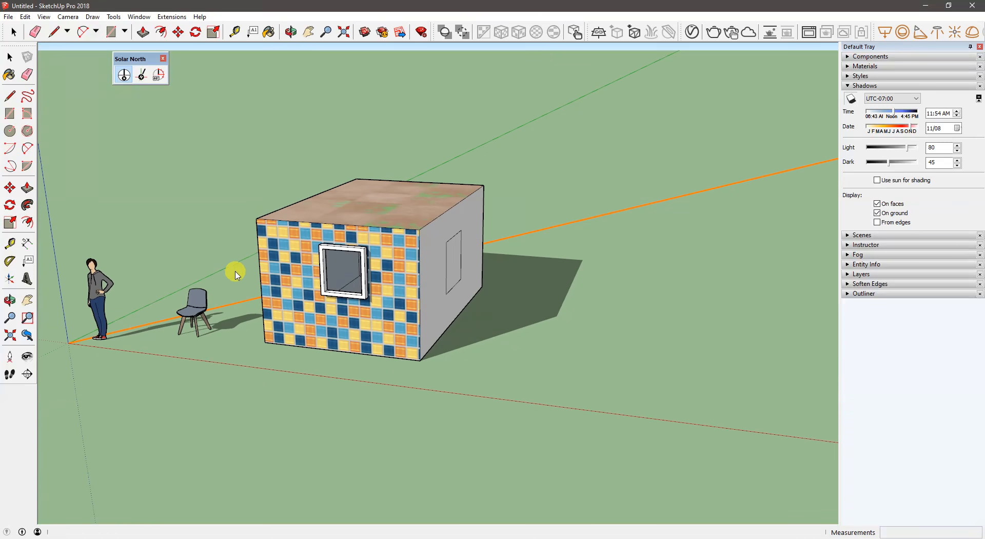
click(865, 86)
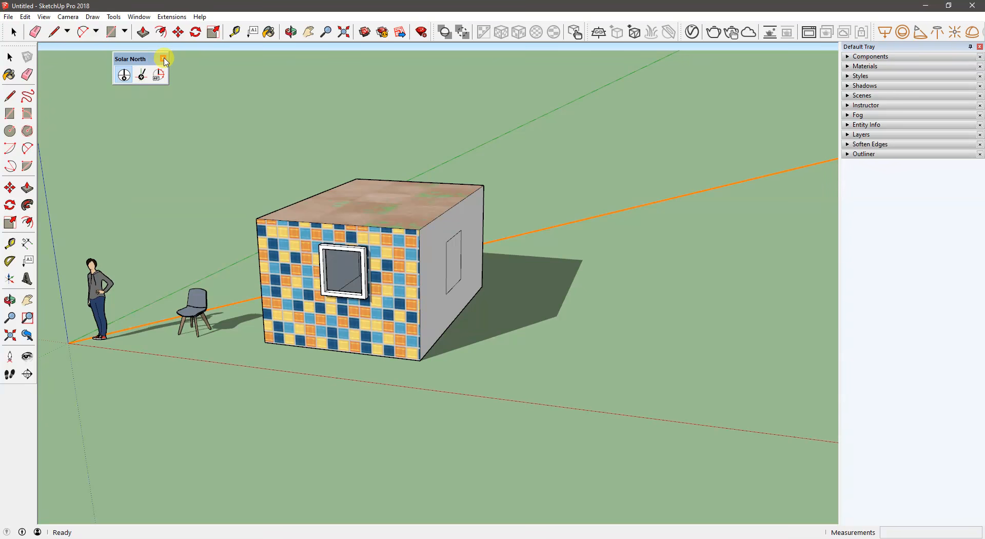
drag(135, 59, 144, 58)
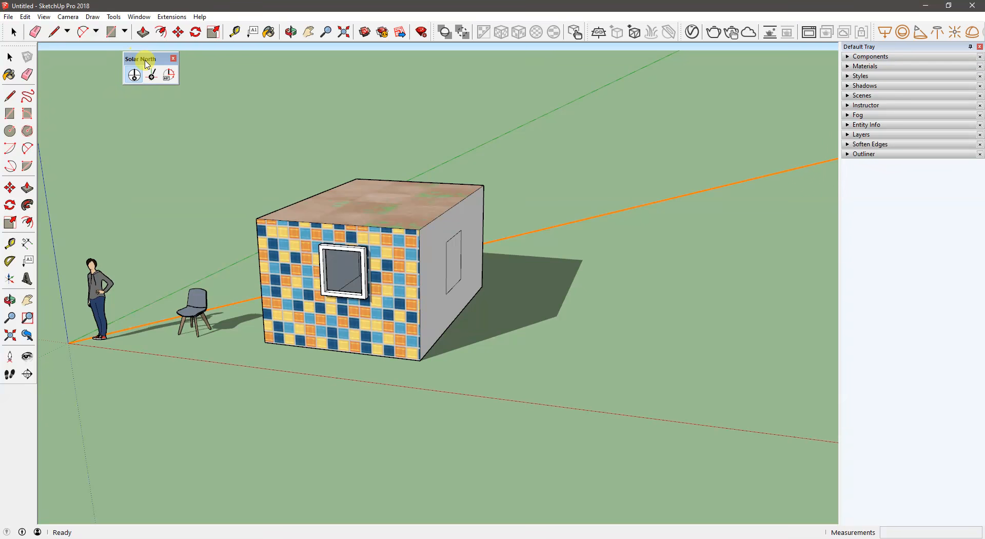
click(174, 17)
mouse_move(141, 20)
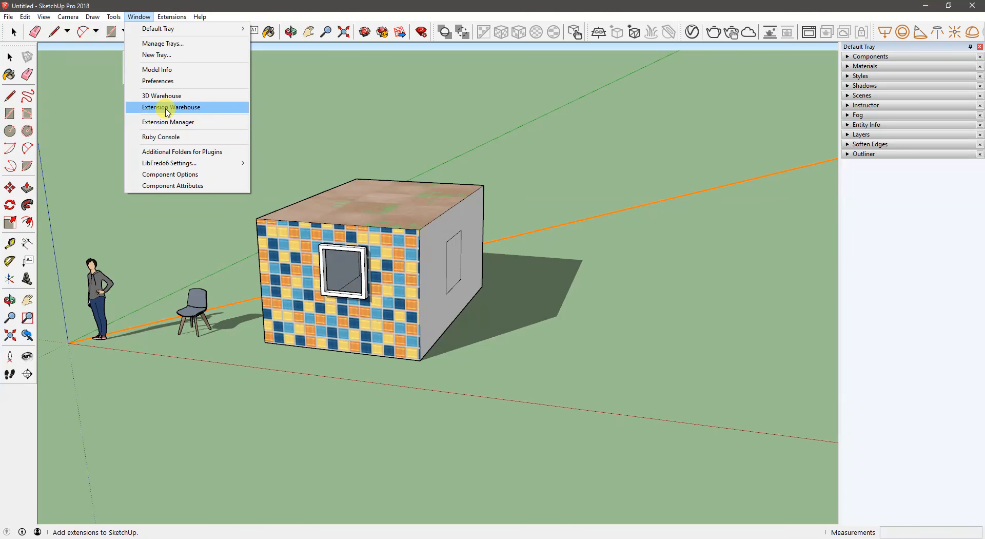
click(320, 158)
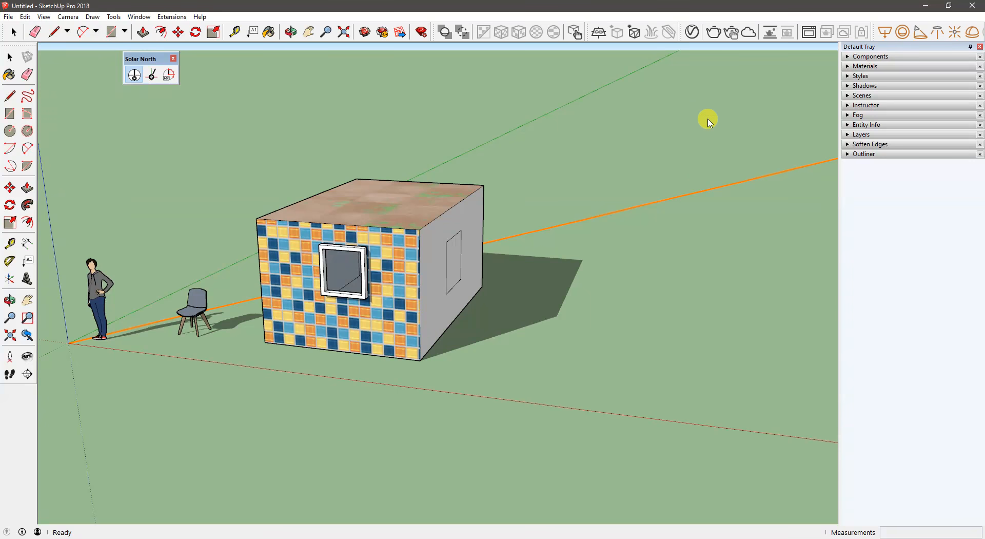
- Review the Scenes settings and the Instructor guidance for the Select, Follow Me and Scale tools, including Scale's modifier keys
click(877, 97)
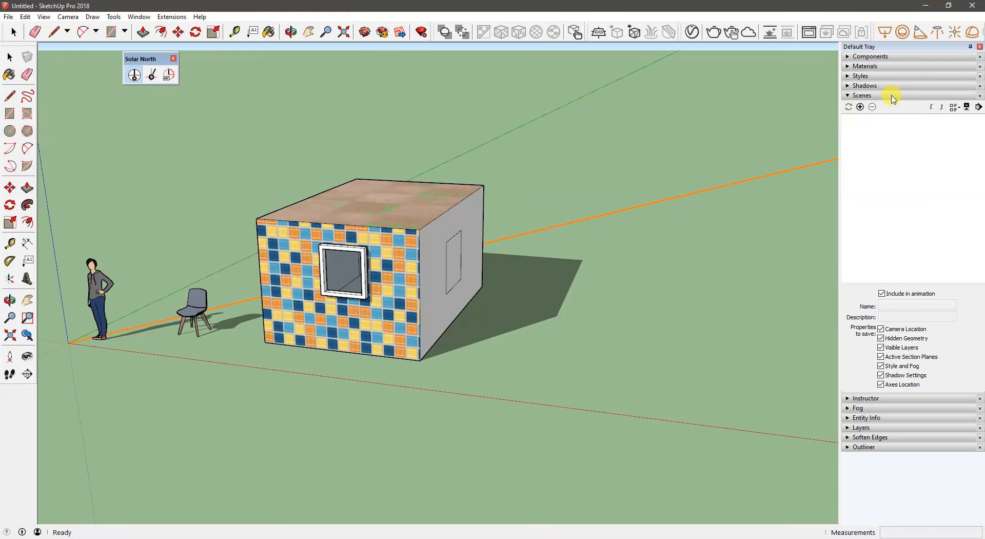
click(872, 97)
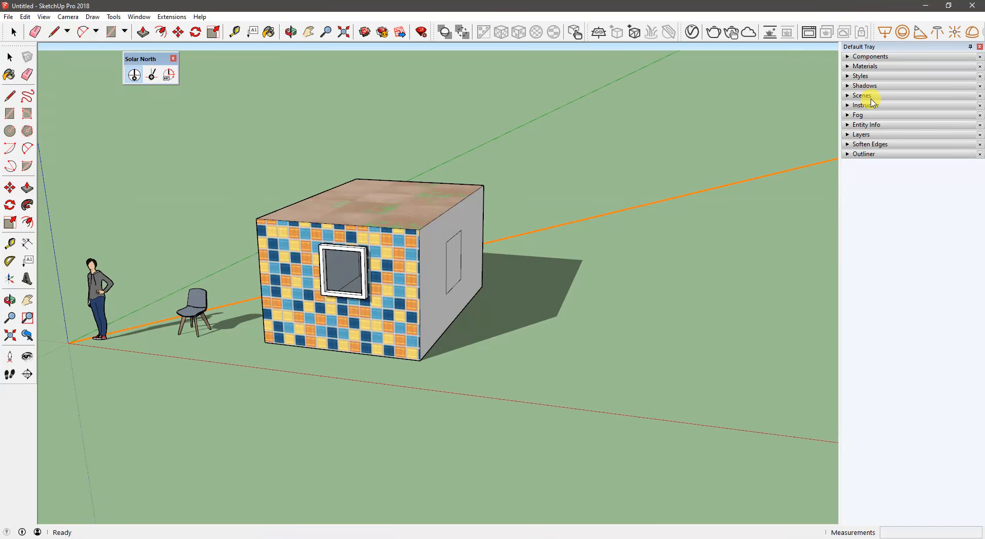
click(870, 105)
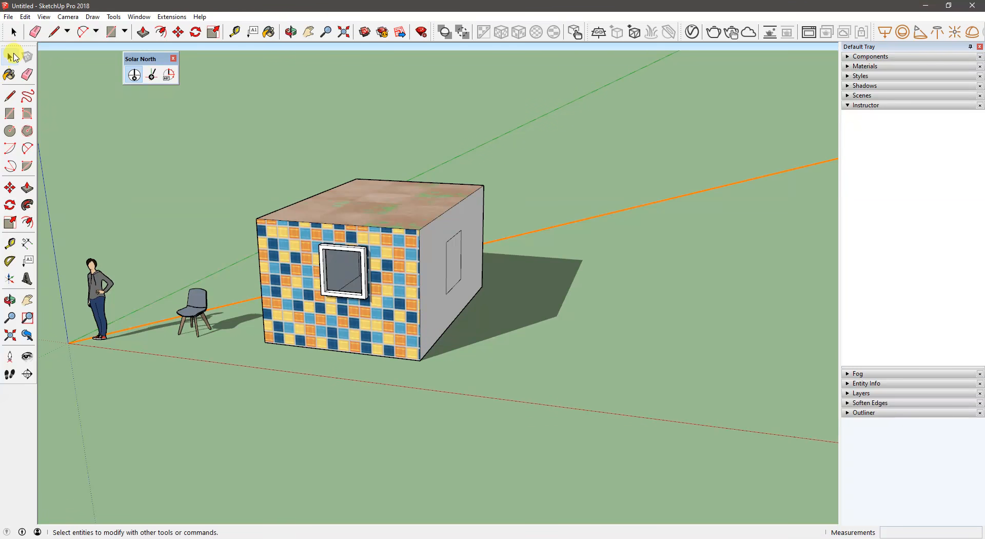
click(9, 60)
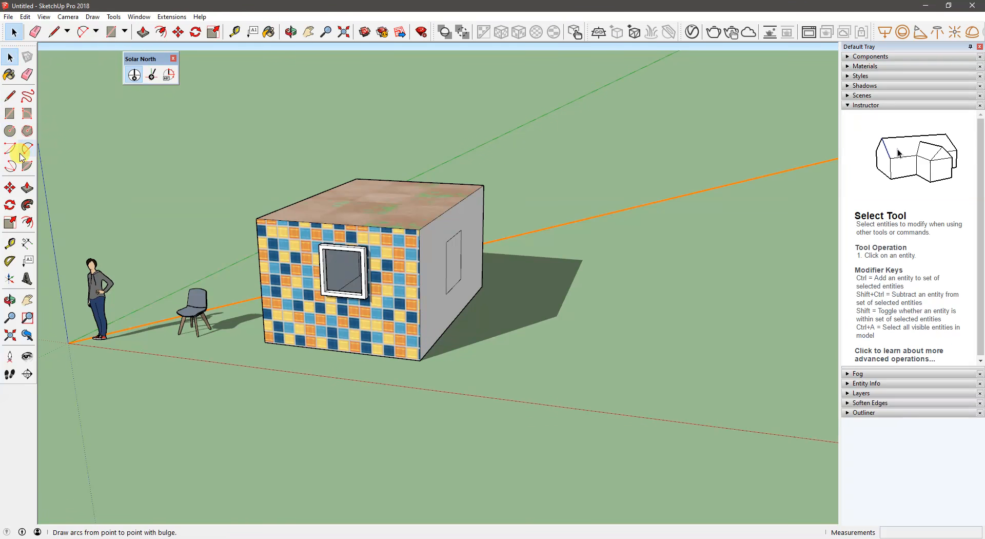
click(27, 205)
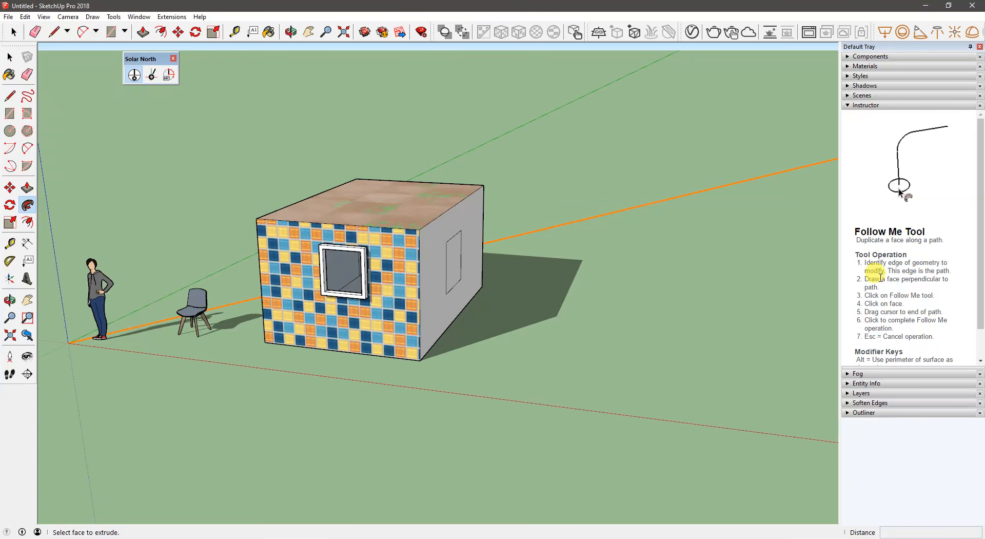
click(10, 222)
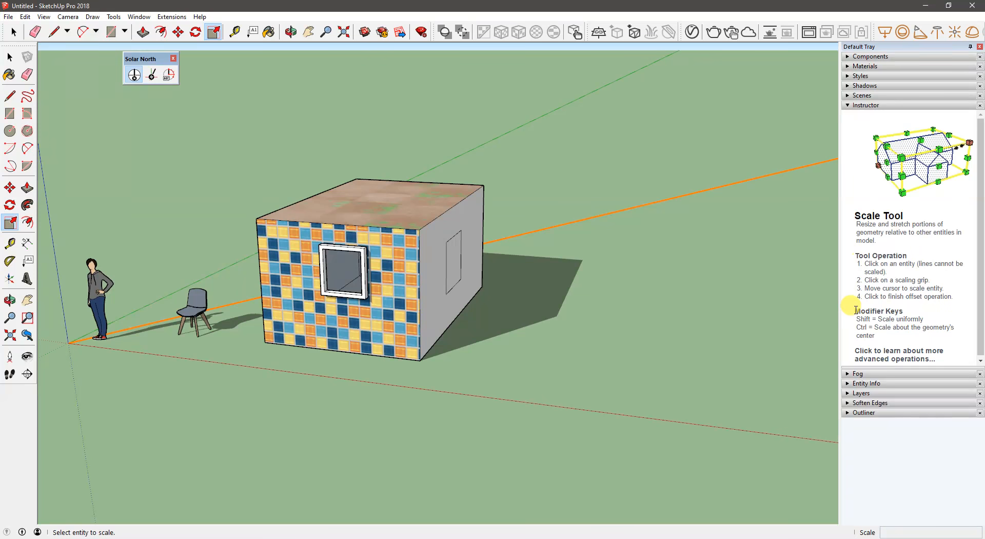
drag(855, 310, 879, 336)
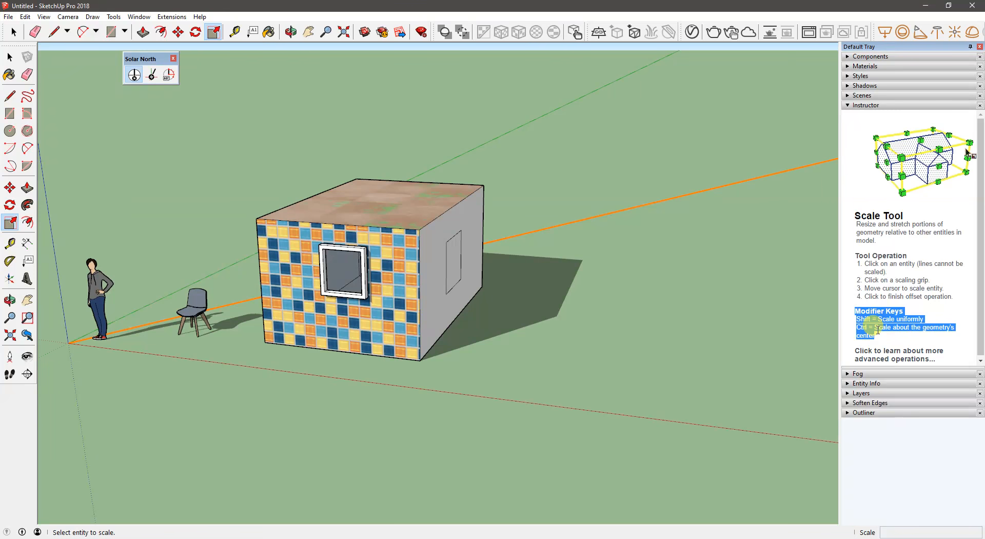
click(876, 328)
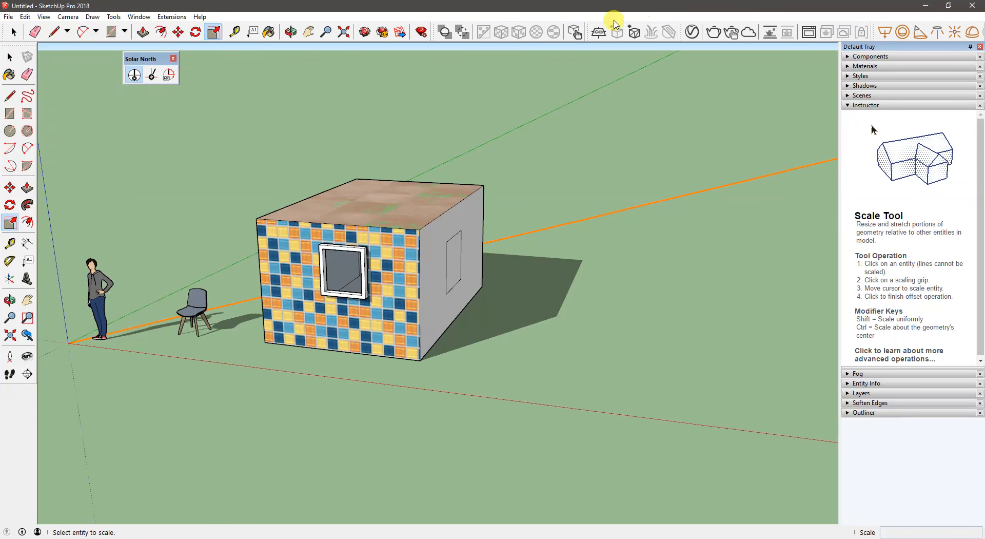
mouse_move(477, 158)
middle_down()
mouse_move(503, 175)
mouse_move(435, 149)
mouse_move(488, 159)
mouse_move(466, 164)
middle_up()
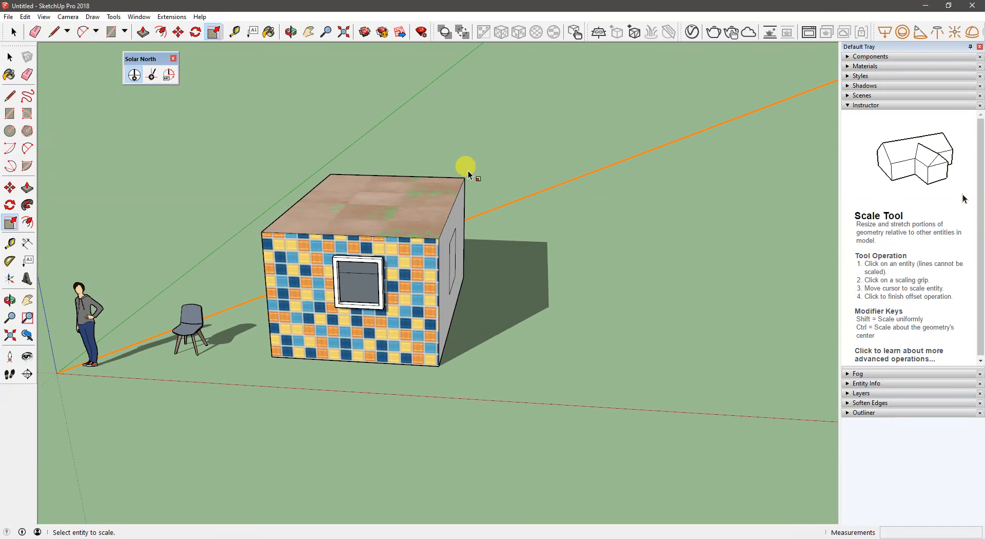
click(875, 107)
- Expand the Fog and Entity Info settings and inspect the entity information of the box's roof face
click(875, 115)
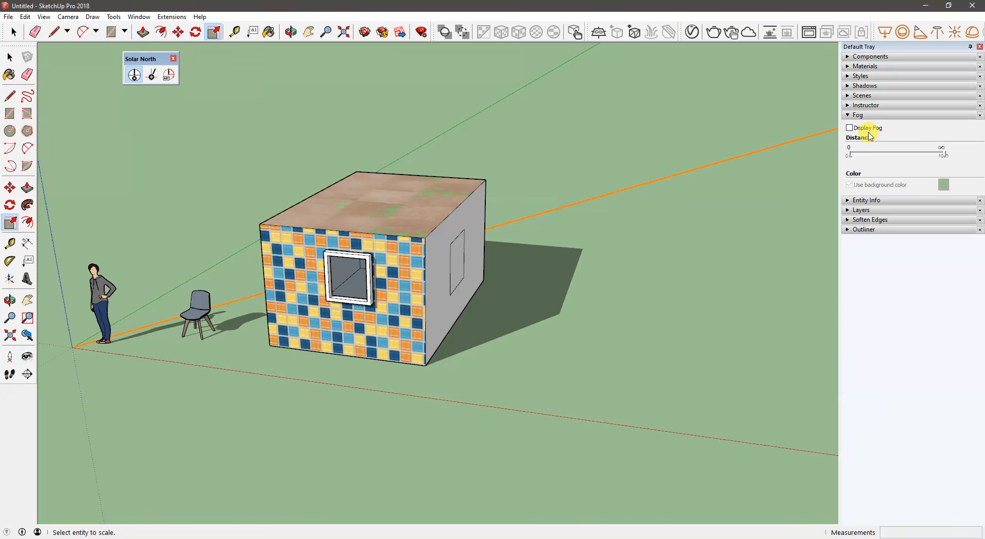
click(866, 200)
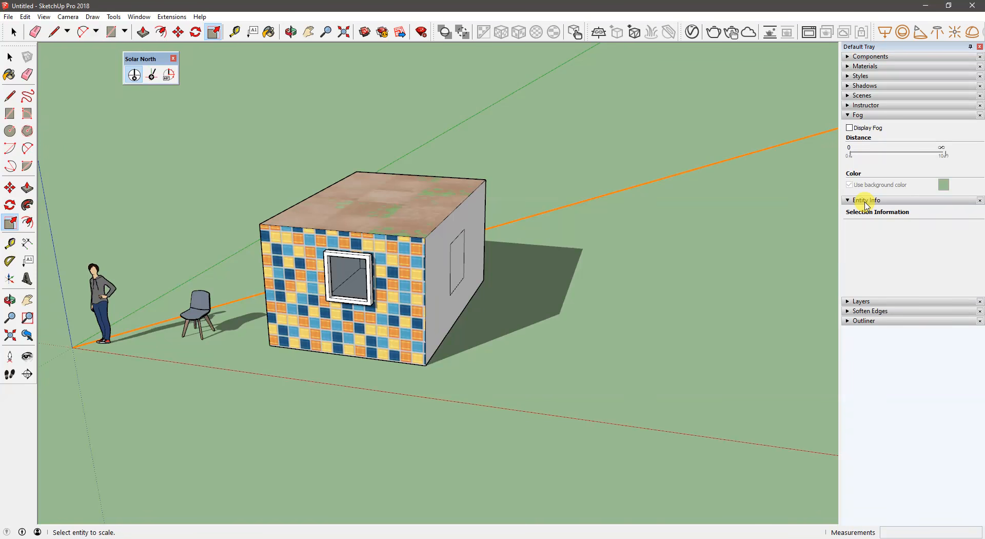
middle_drag(440, 263, 502, 246)
click(12, 58)
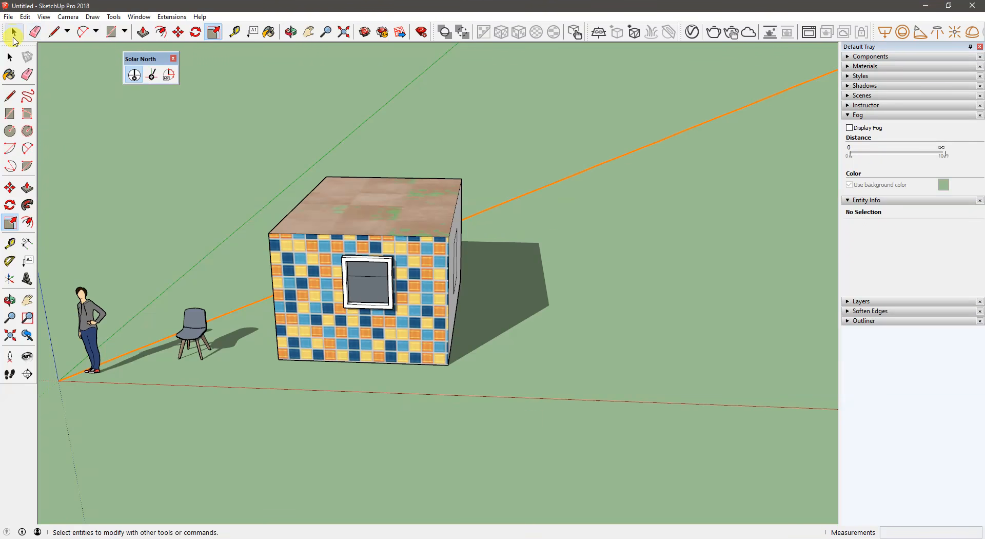
click(401, 214)
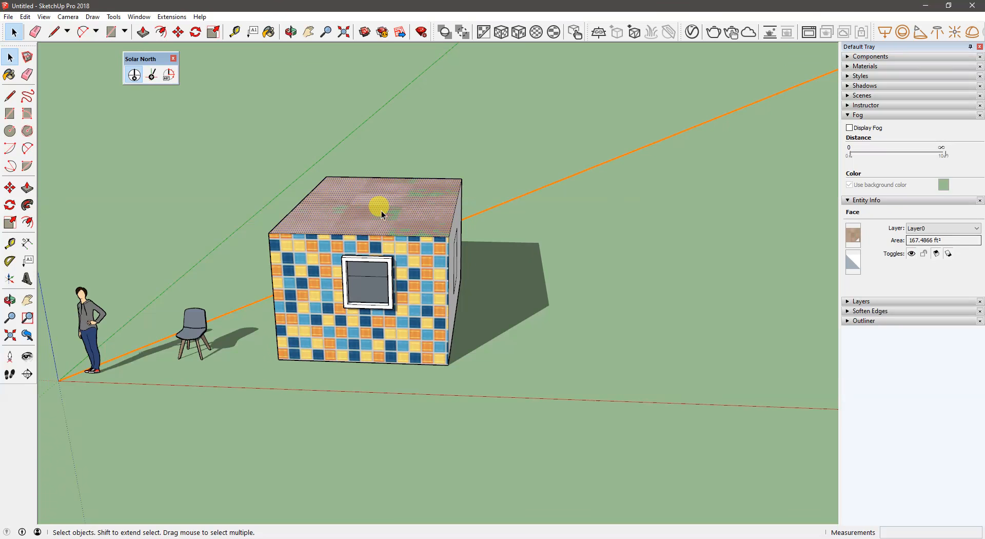
middle_drag(373, 212, 388, 207)
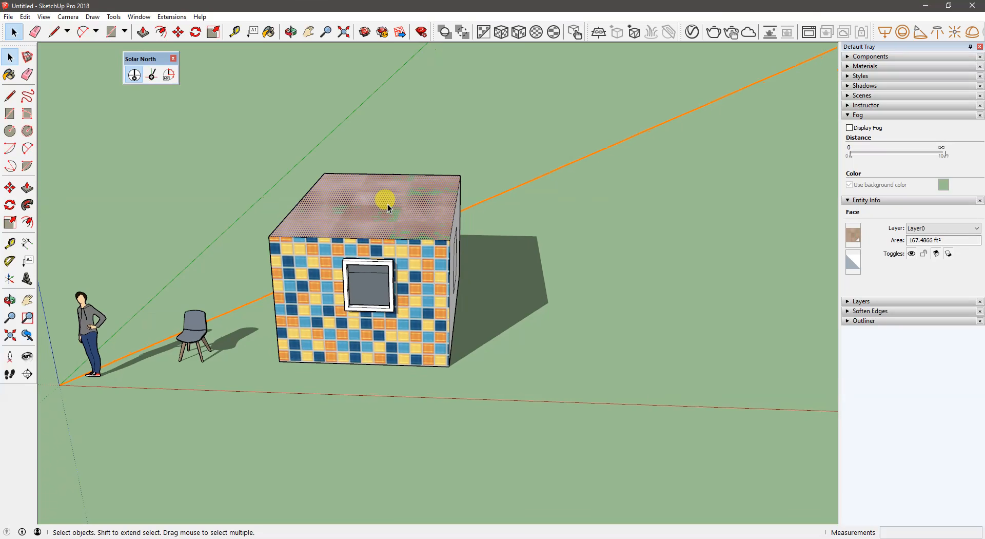
- Inspect the length of the roof's back edge in Entity Info and reselect the roof face
click(400, 175)
click(939, 240)
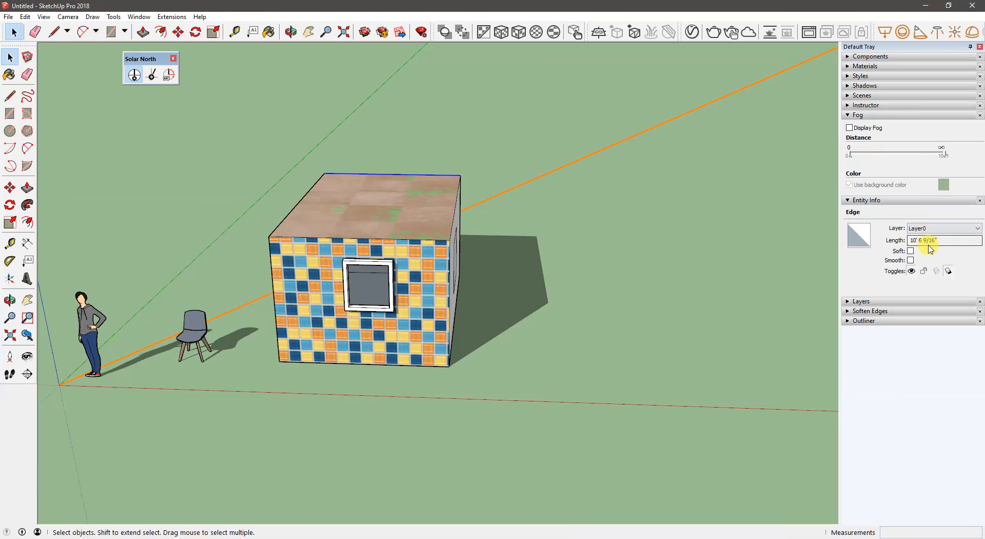
drag(941, 241, 902, 241)
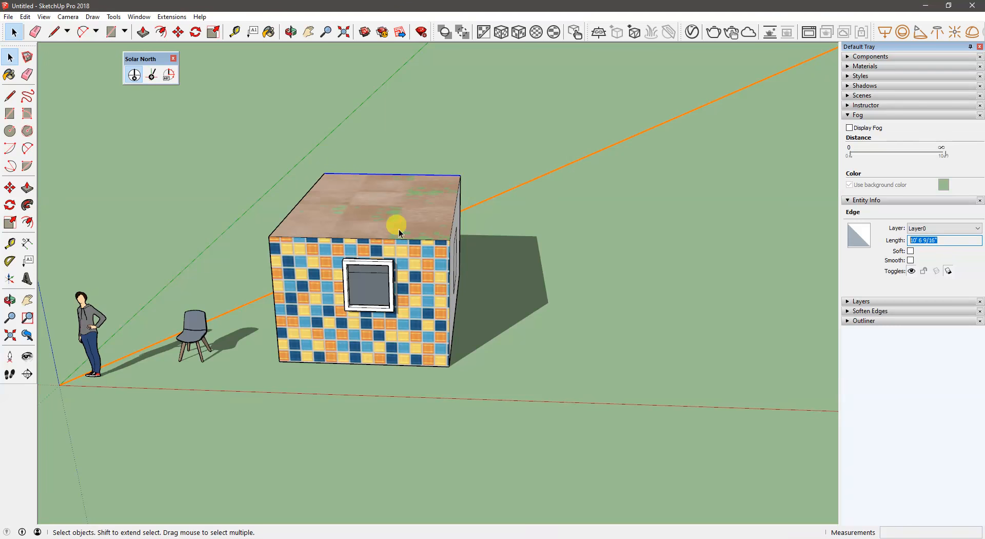
middle_drag(487, 217, 417, 226)
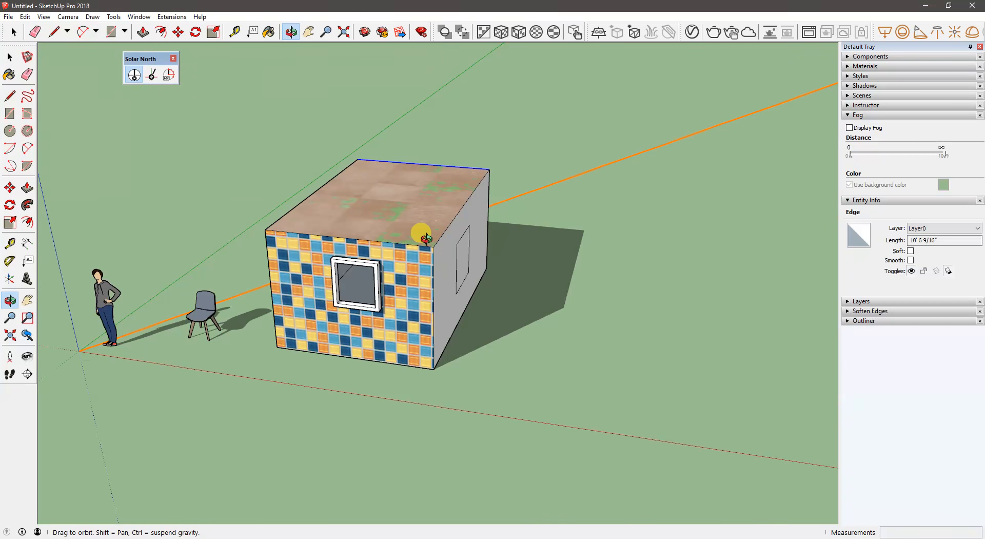
click(688, 209)
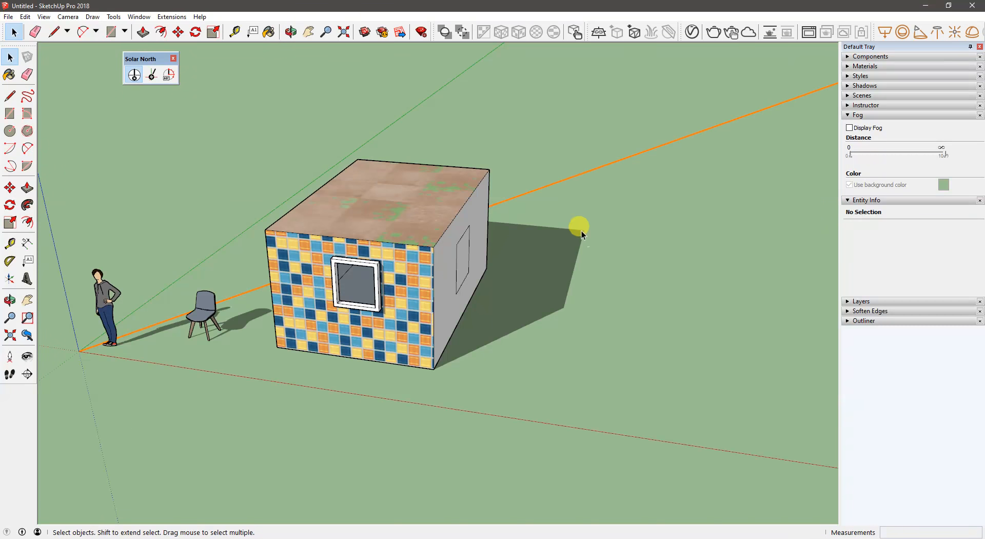
click(392, 189)
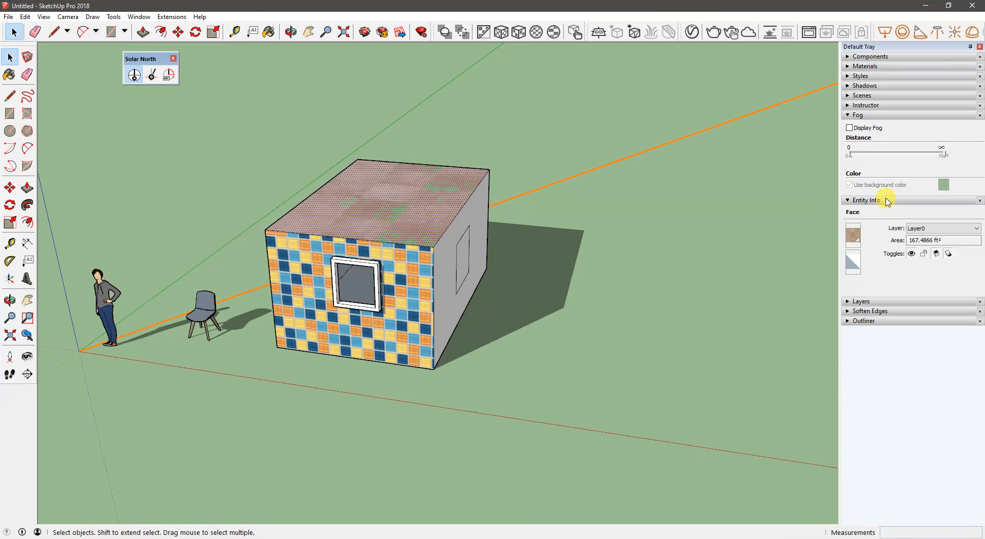
- Clear the roof face selection, collapse the Fog settings and leave the Layers list expanded
click(862, 301)
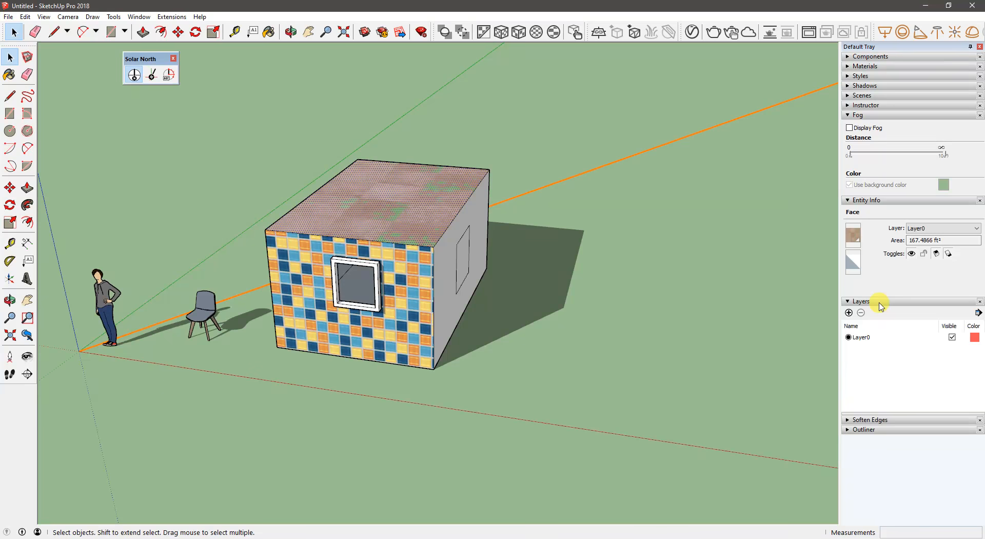
click(879, 303)
middle_drag(503, 176, 459, 178)
click(455, 190)
middle_drag(367, 211, 306, 223)
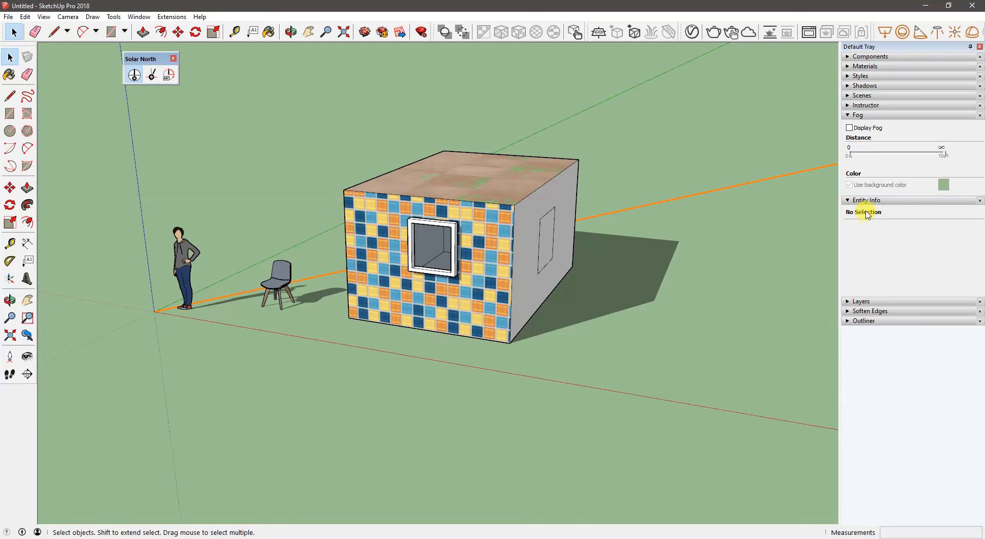
click(869, 116)
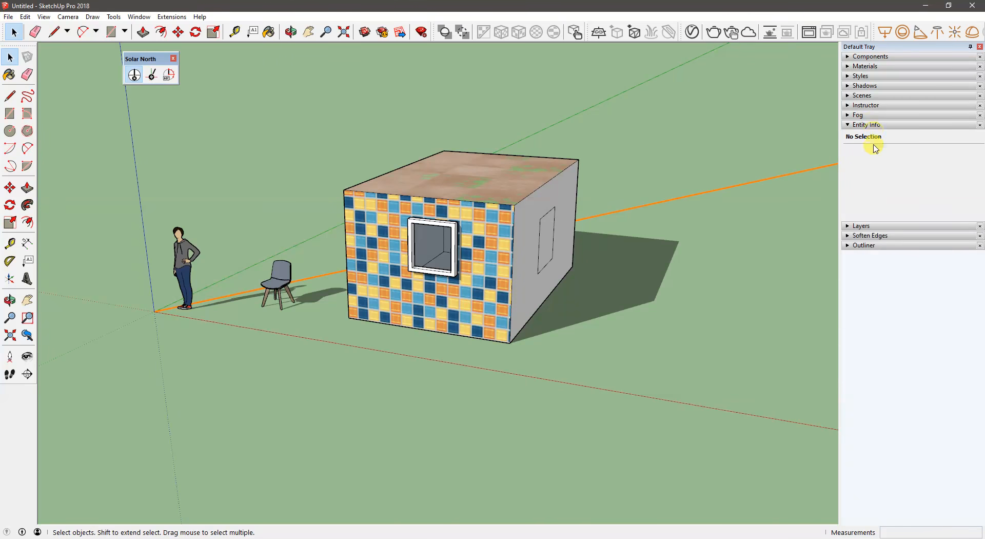
click(866, 225)
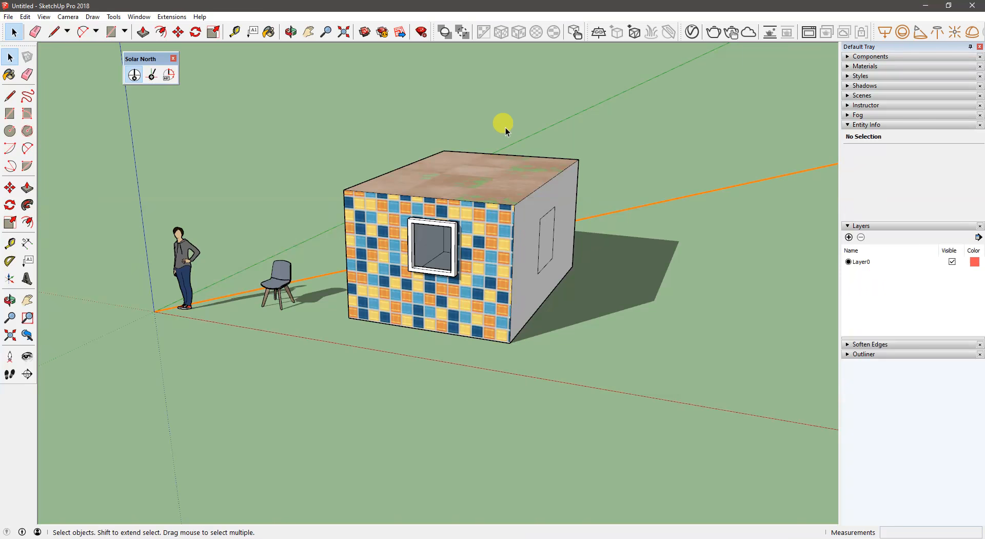
- Hide the solar north arrow in the model and close the floating Solar North tools
click(132, 76)
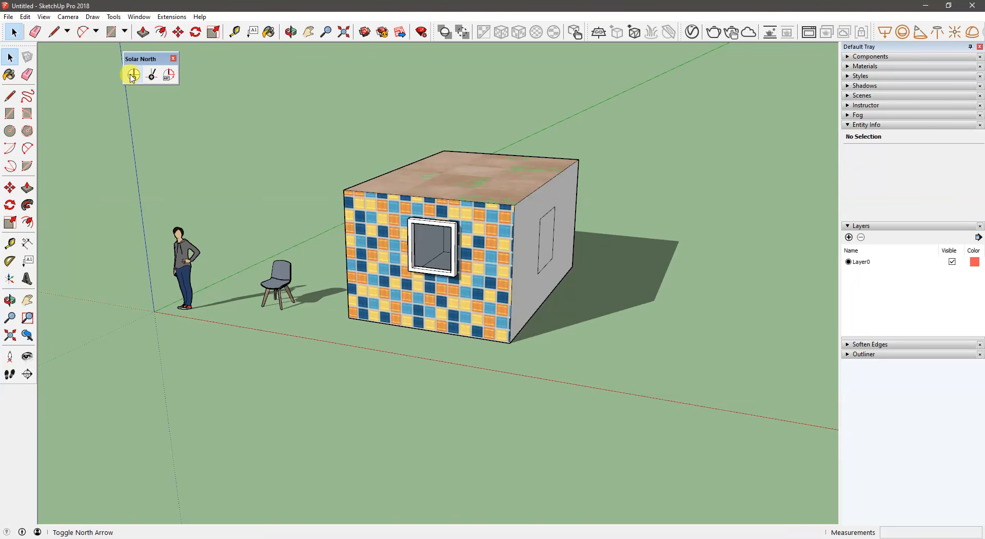
click(174, 62)
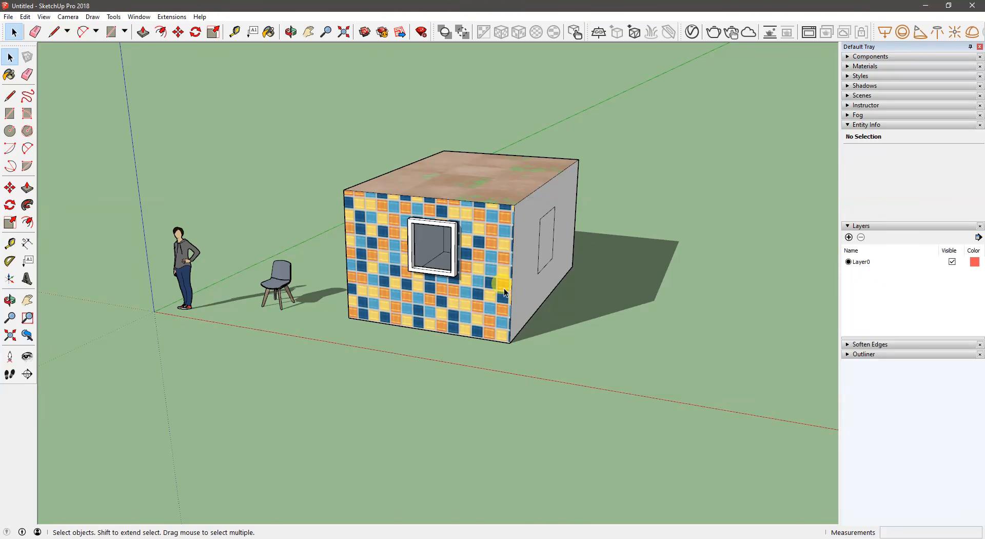
shift+middle_drag(450, 266, 417, 259)
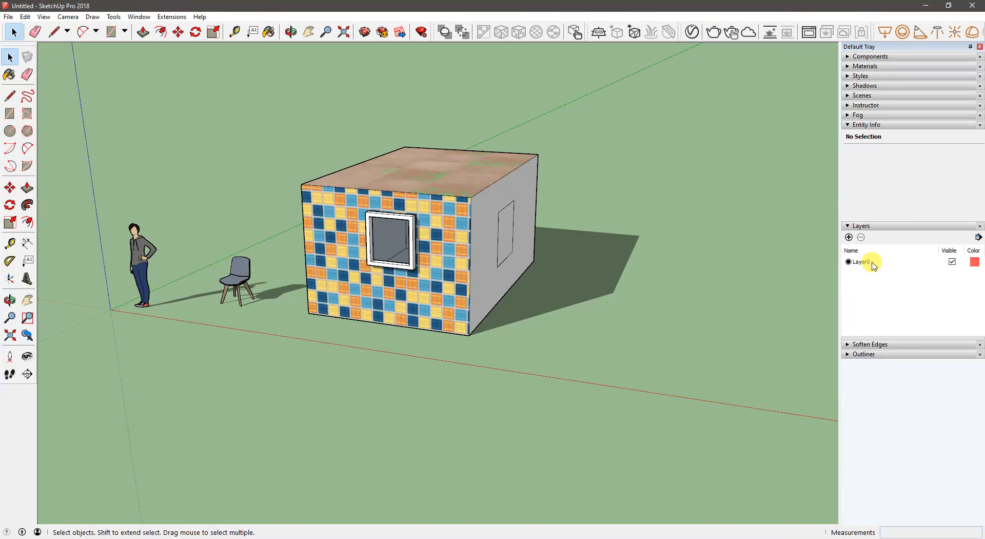
- Add a layer named Ty and make it the active layer for new geometry
click(849, 237)
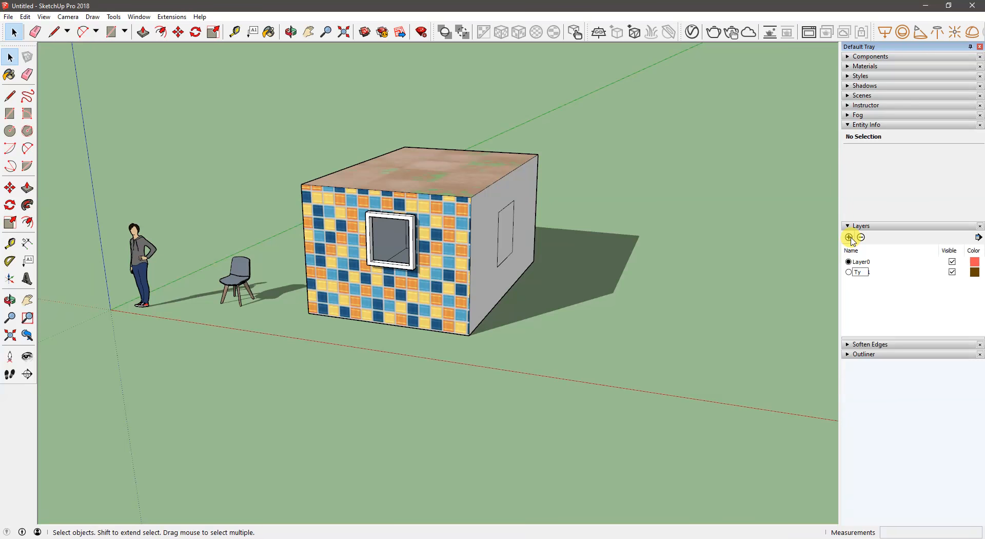
click(849, 273)
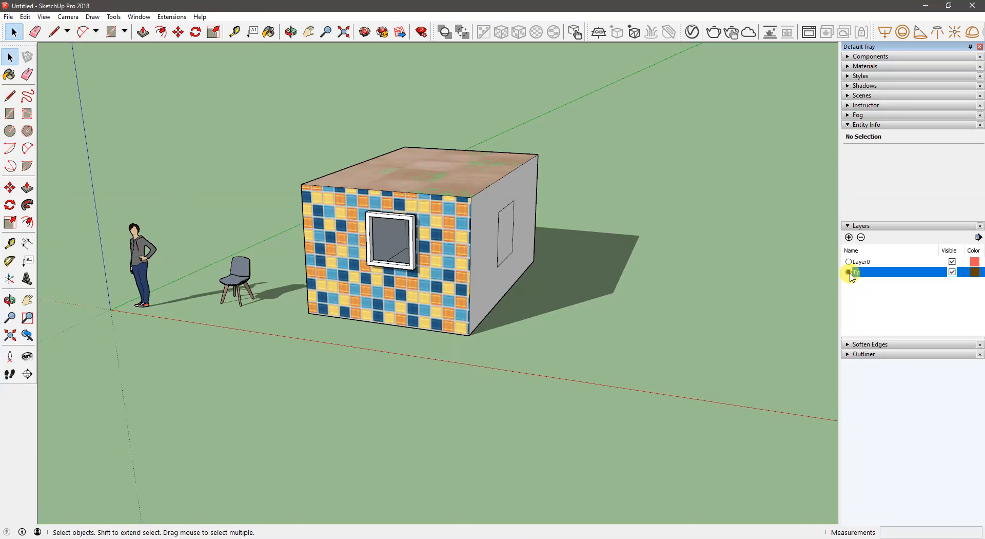
click(849, 262)
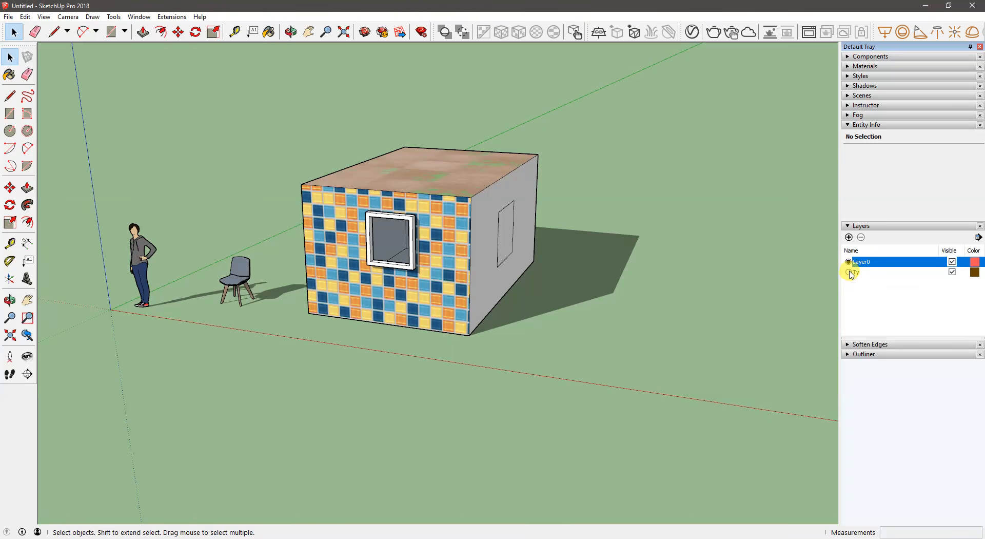
click(849, 272)
- Draw a closed four-sided face of about 23 ft² with the Line tool on the ground beside the box
middle_drag(638, 297, 666, 309)
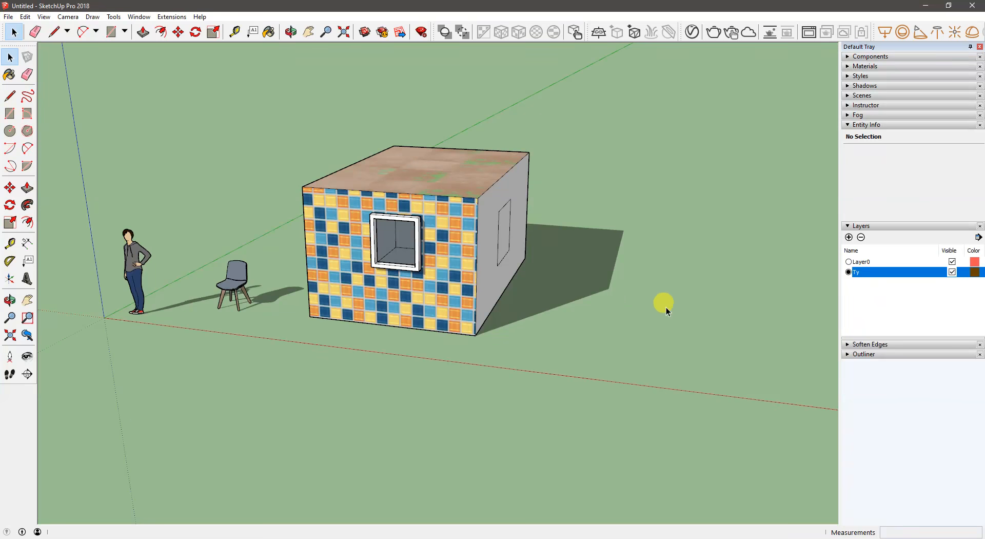
key(l)
click(611, 345)
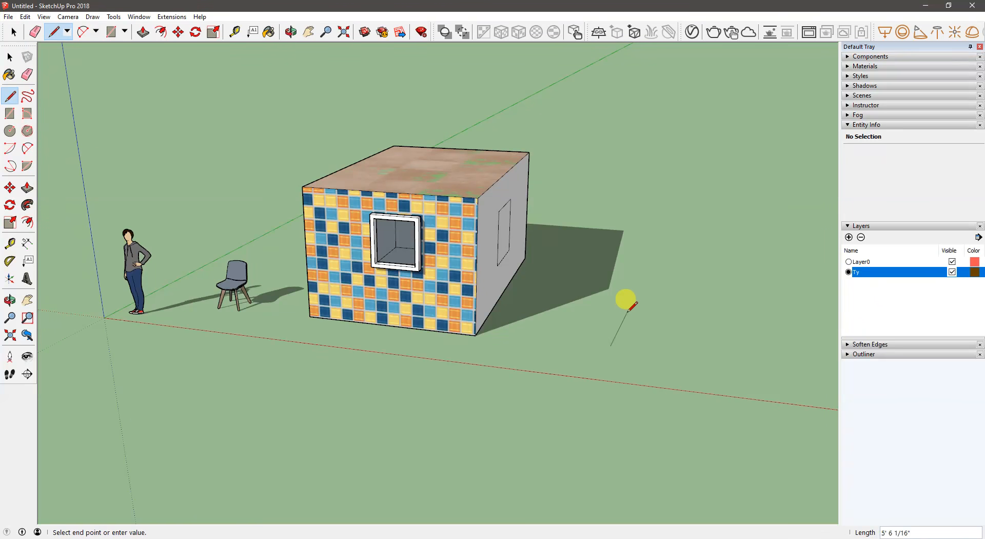
click(619, 305)
click(674, 310)
click(673, 352)
click(610, 345)
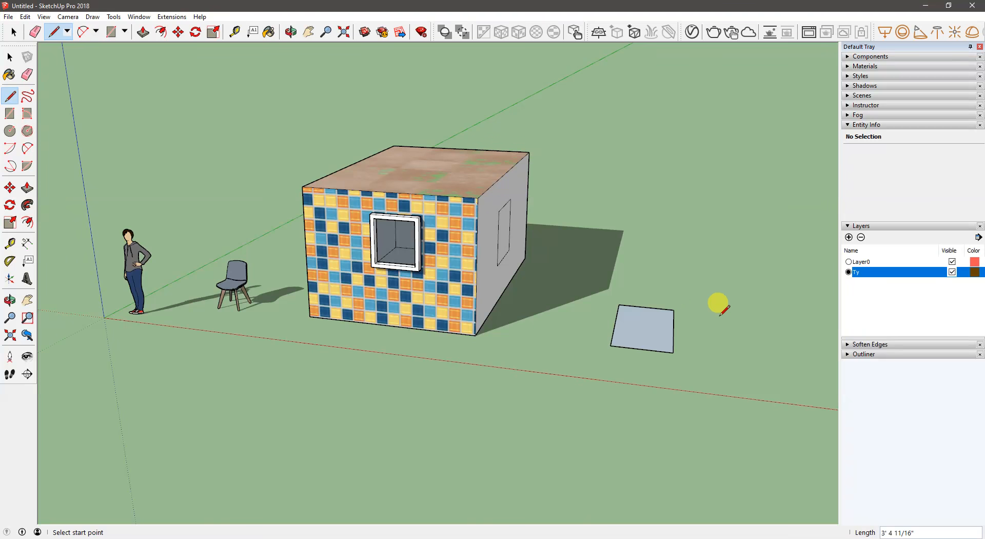
- Select the four-sided ground face and inspect its assigned layer in the entity information
middle_drag(645, 315, 681, 313)
key(space)
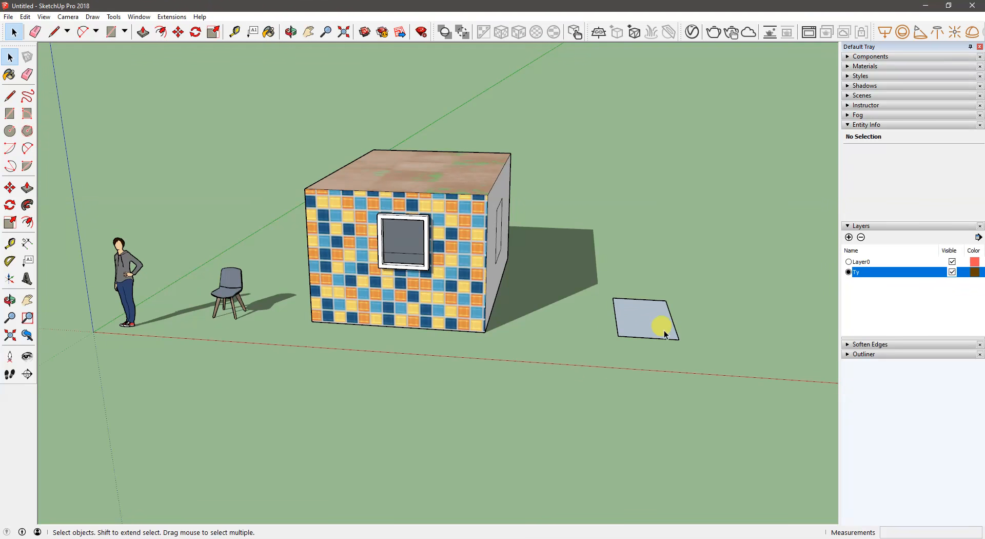
click(660, 321)
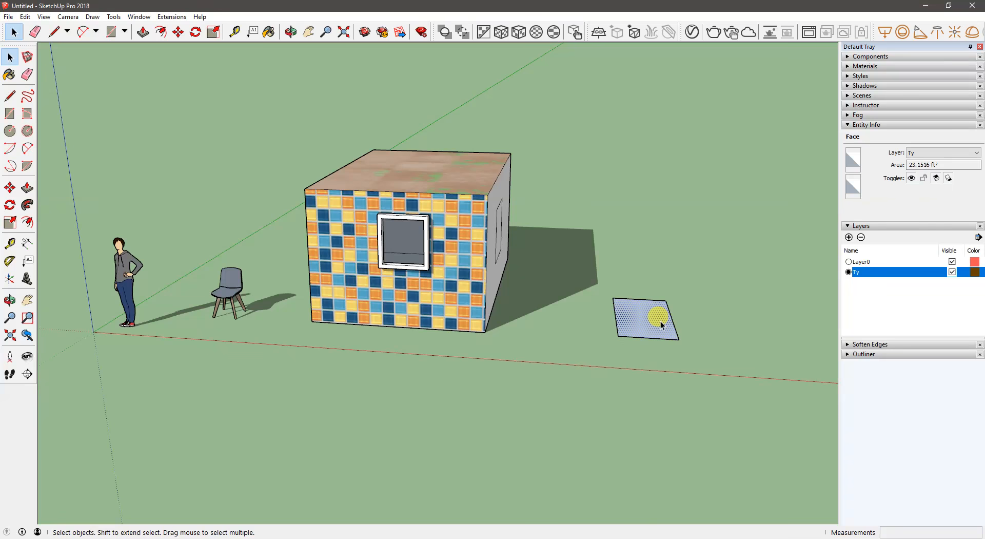
middle_drag(703, 288, 833, 273)
middle_drag(707, 306, 737, 306)
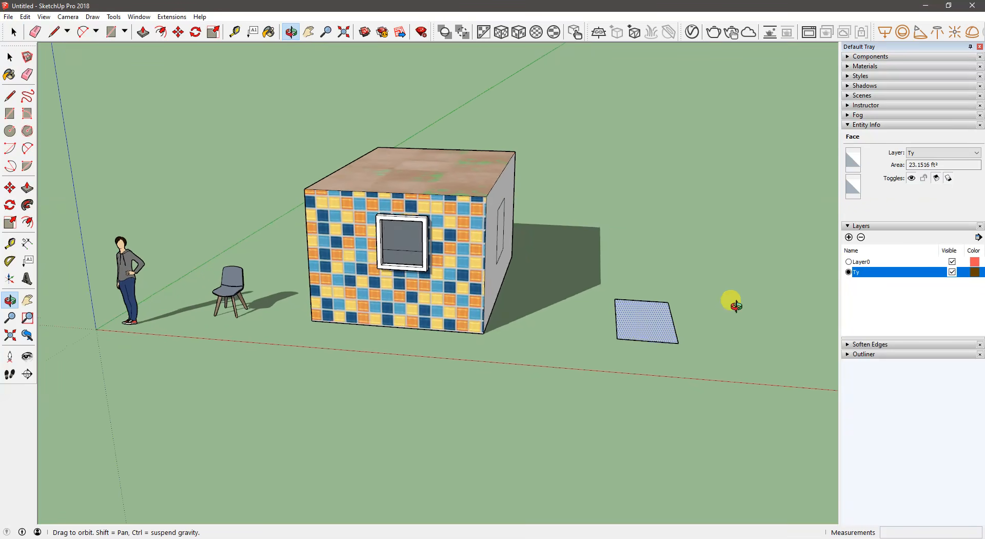
- Compare the assigned layer of the box's tiled front wall with that of the ground face
click(712, 323)
click(467, 268)
click(467, 268)
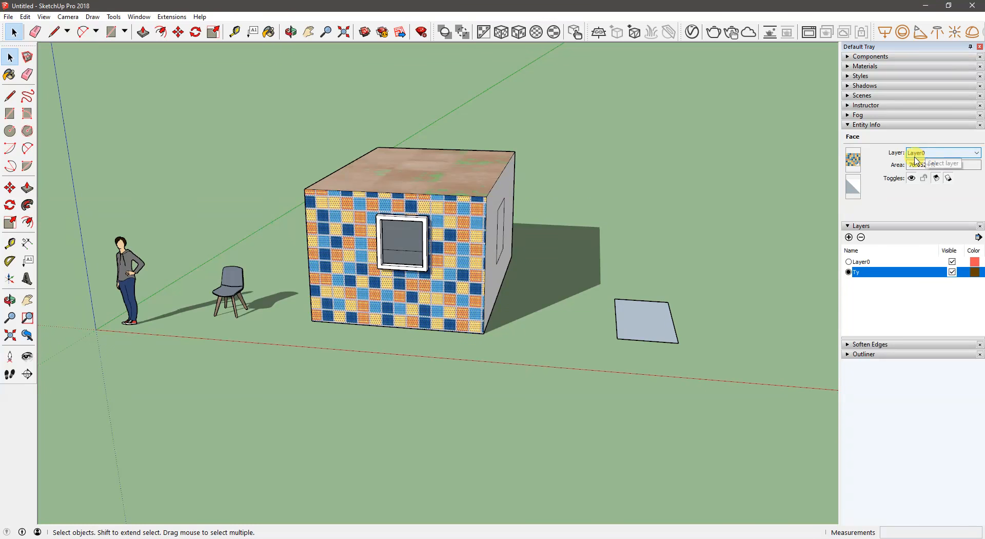
click(660, 319)
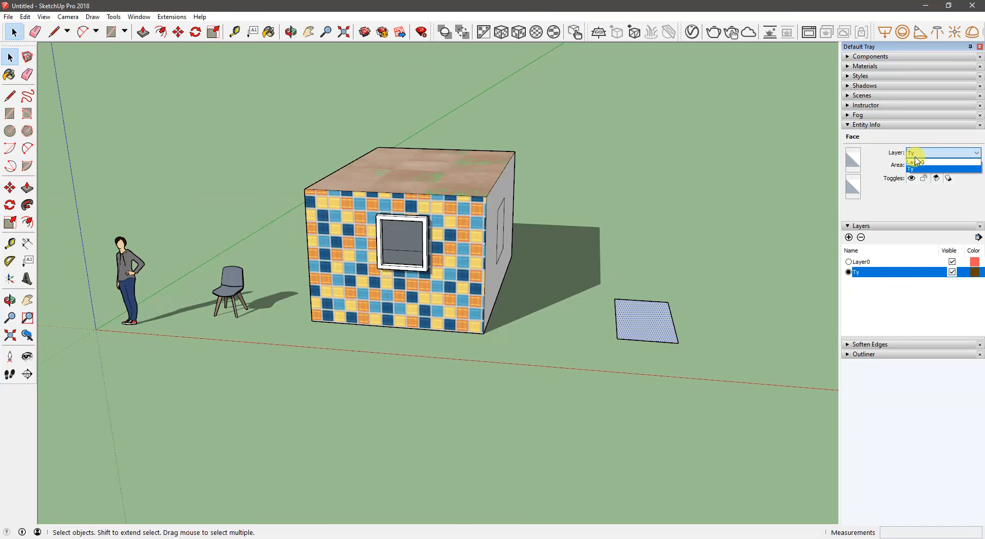
- Select the whole box with all its connected geometry and assign it to layer Ty
middle_drag(686, 321, 586, 316)
middle_drag(512, 327, 556, 334)
mouse_move(342, 272)
middle_down()
mouse_move(379, 314)
mouse_move(405, 278)
mouse_move(418, 290)
mouse_move(359, 280)
middle_up()
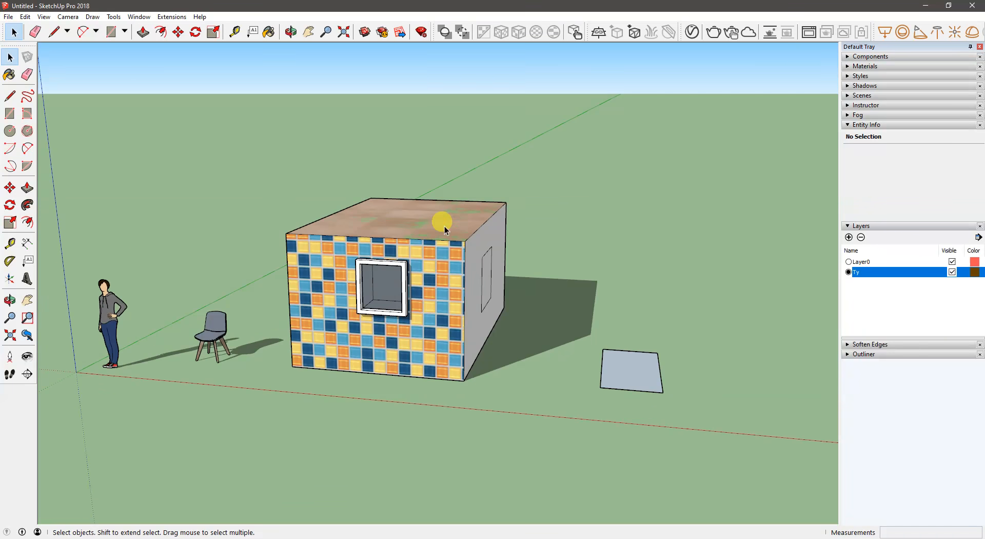
middle_drag(436, 306, 418, 349)
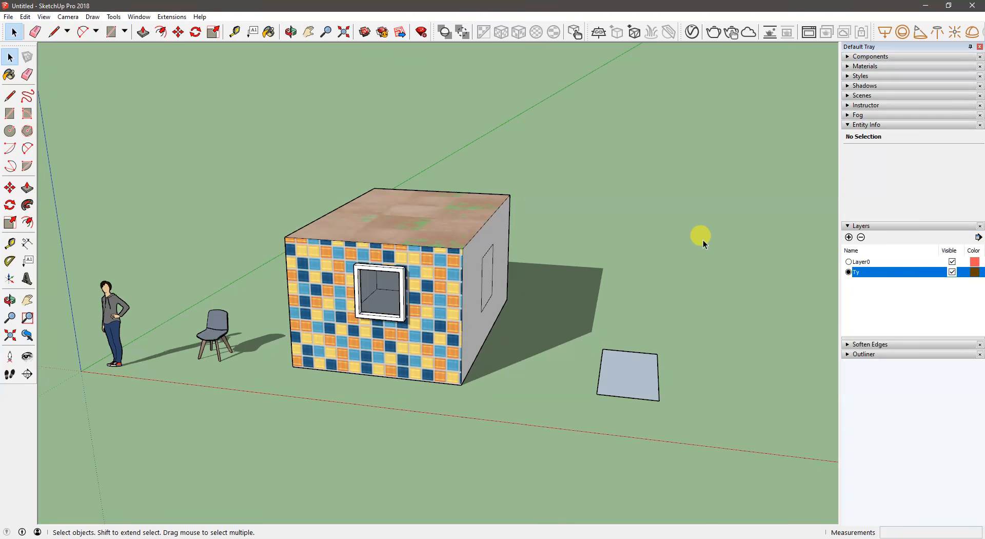
click(433, 291)
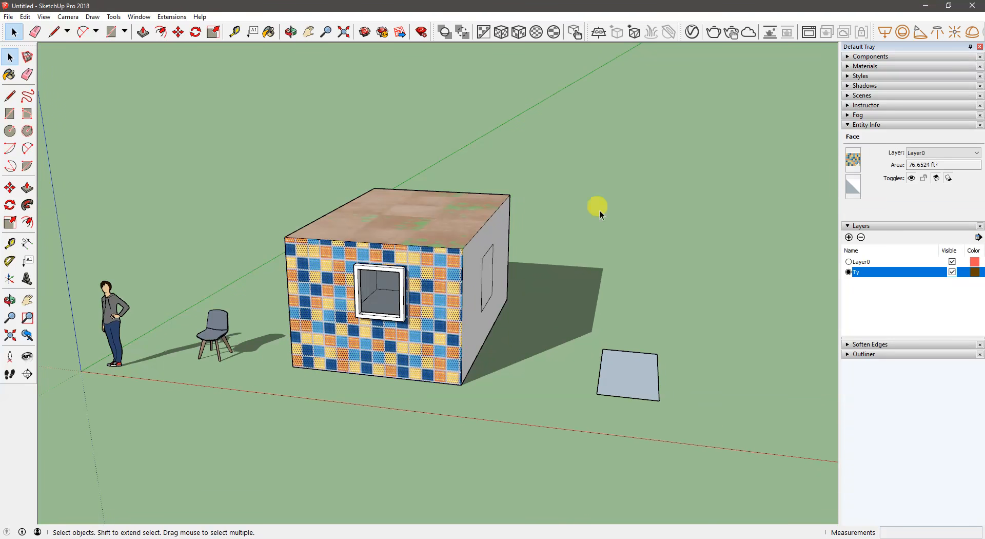
triple_click(480, 271)
middle_drag(480, 271, 364, 277)
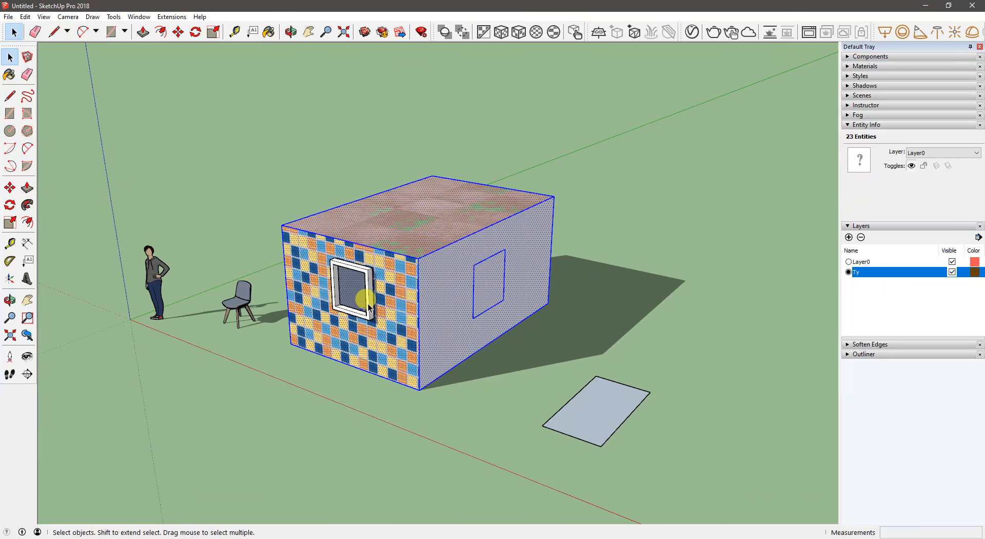
middle_drag(361, 315, 469, 301)
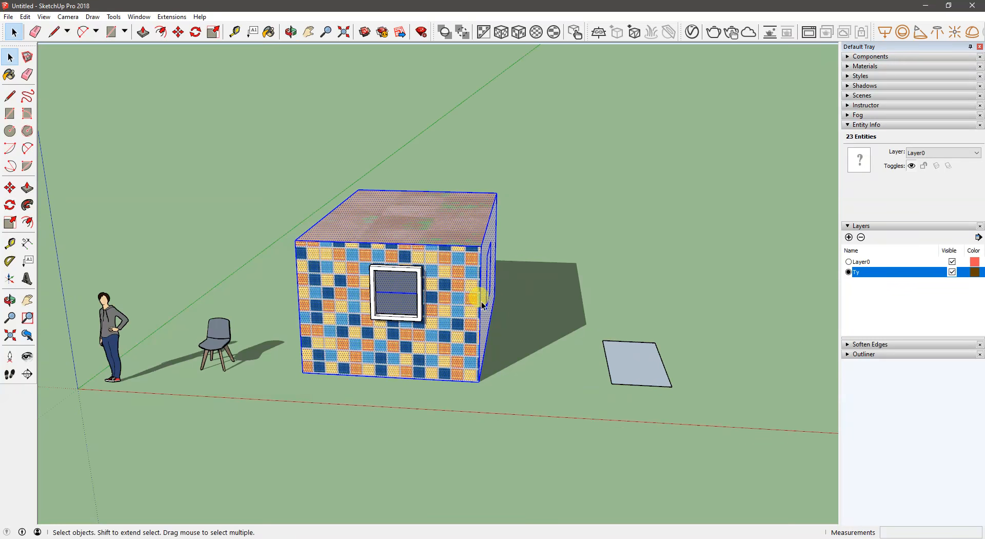
click(930, 154)
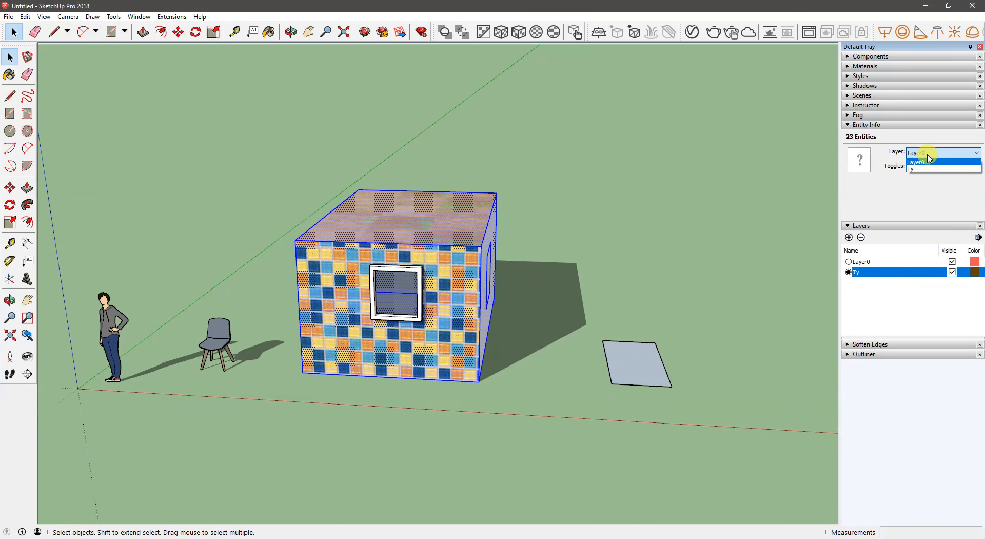
click(928, 169)
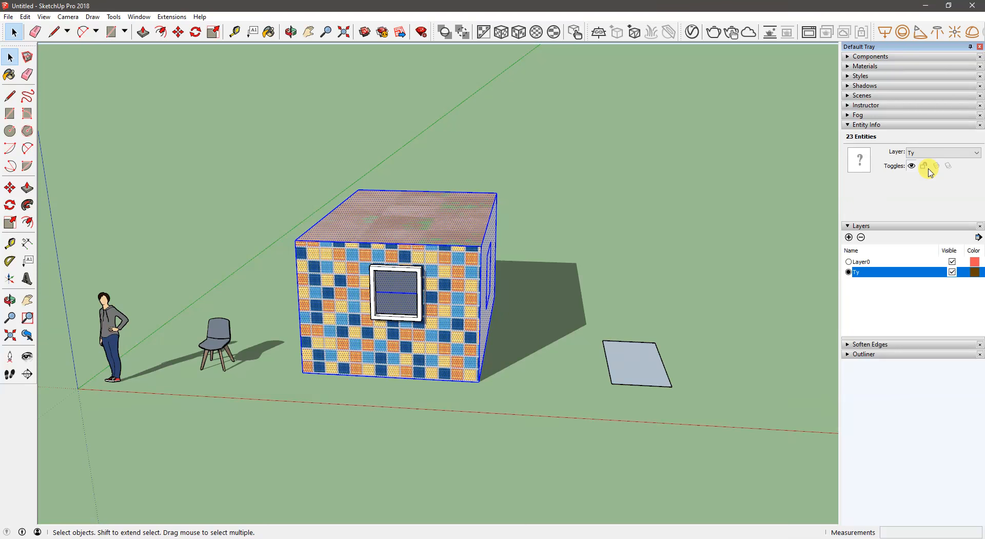
- Make Layer0 the active layer, deselect the box, and toggle the Ty layer's visibility off and back on
click(862, 263)
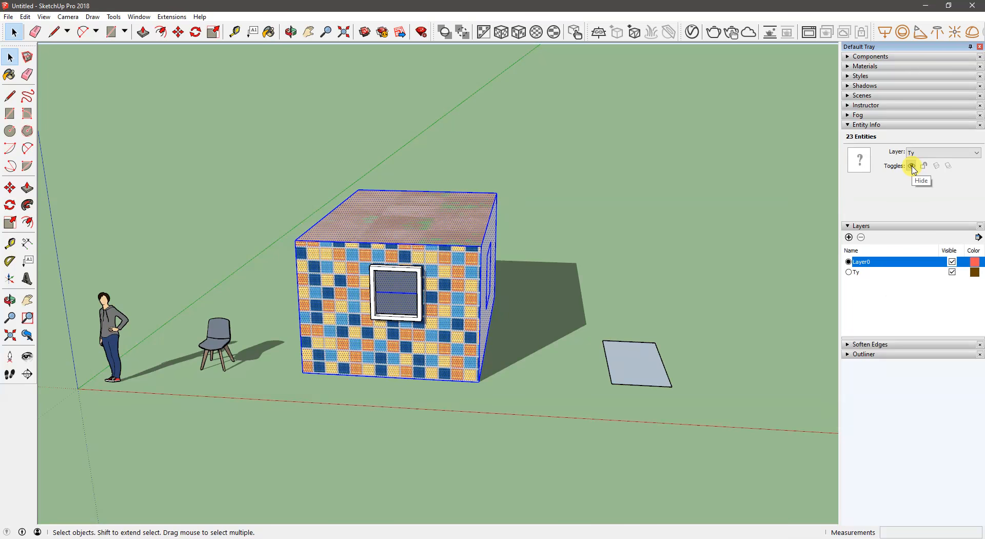
click(583, 224)
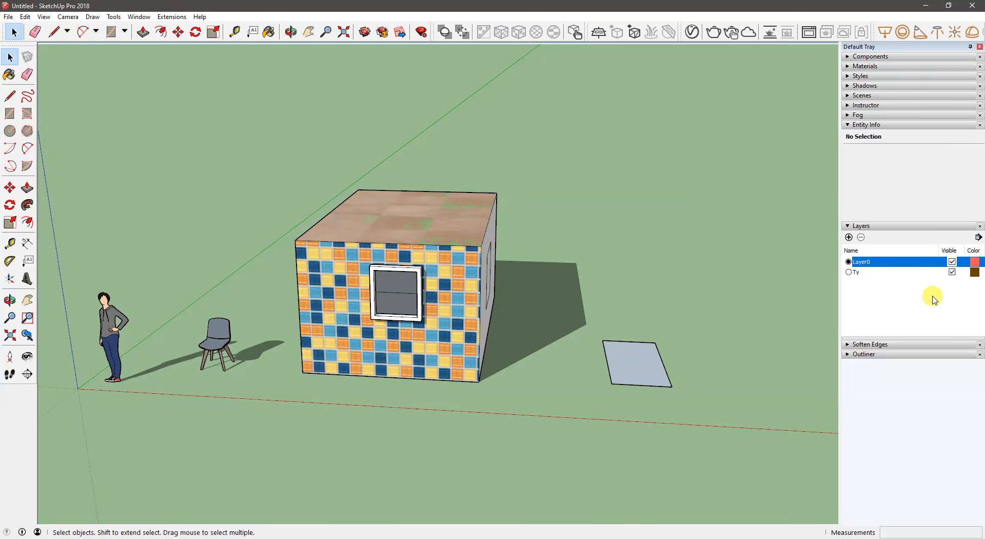
click(952, 273)
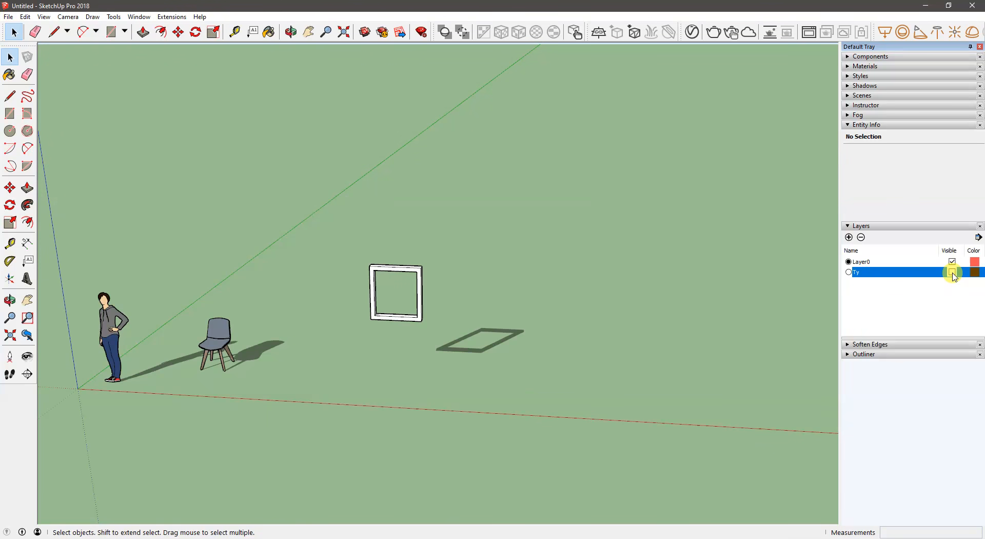
click(952, 273)
click(953, 272)
click(952, 272)
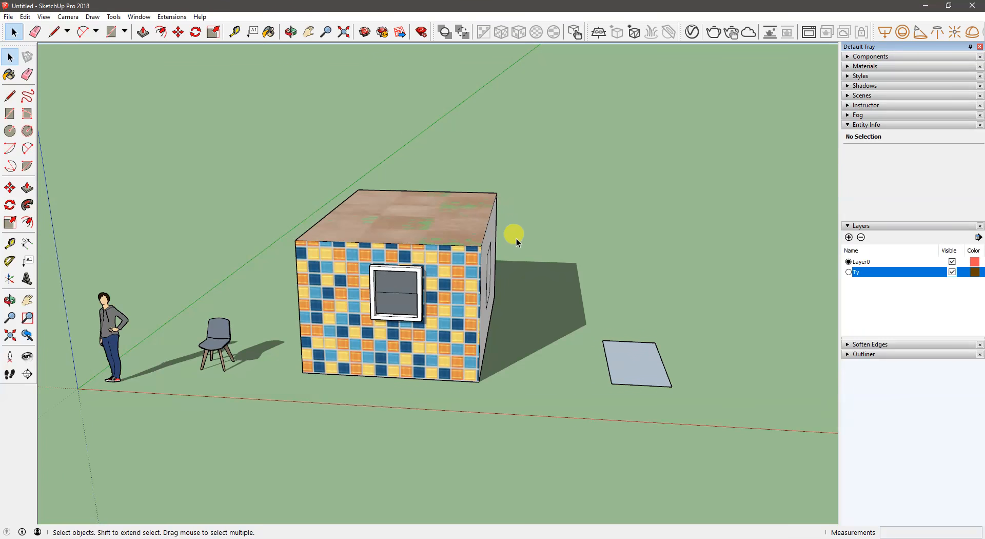
- Start a new tree with the 3DArcStudio Tree Maker extension
click(140, 20)
mouse_move(156, 19)
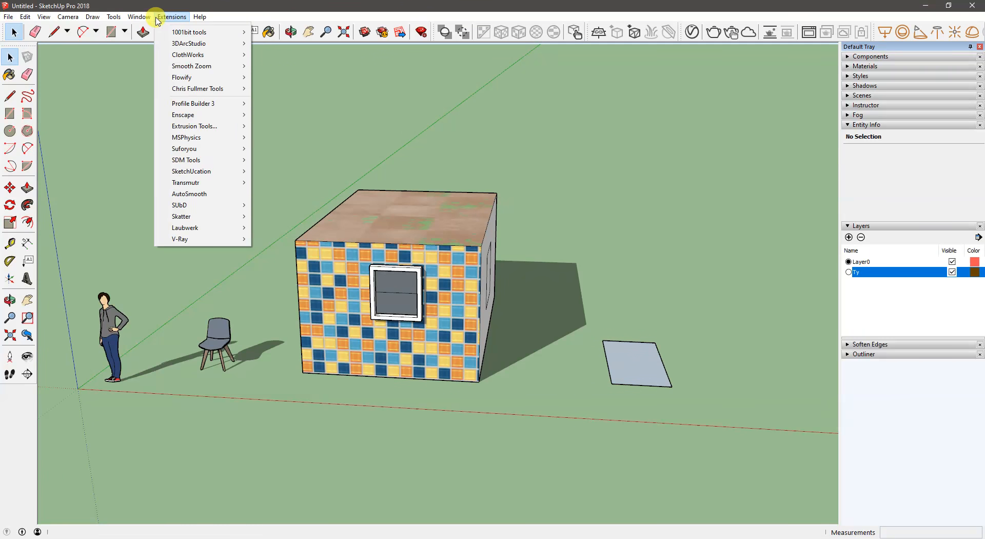
mouse_move(215, 44)
mouse_move(283, 44)
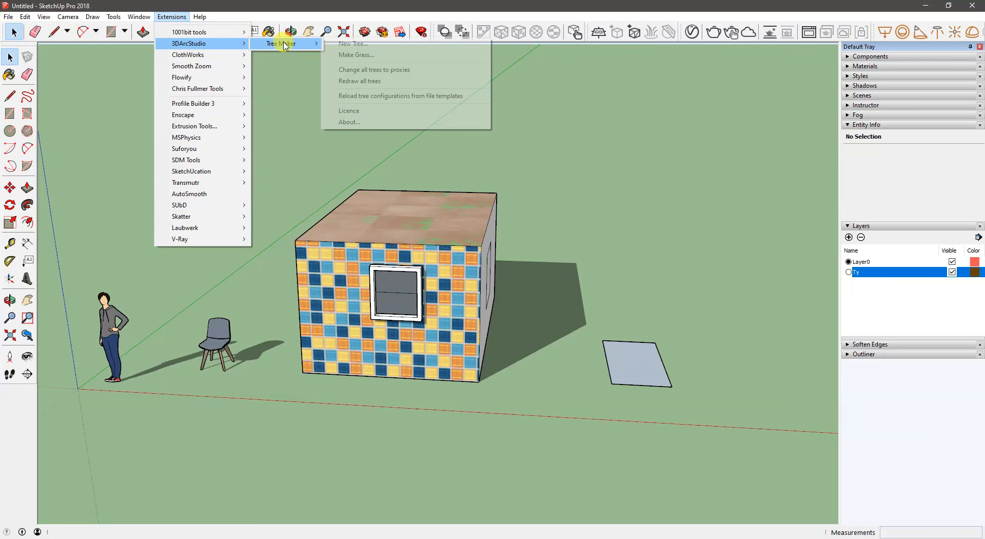
click(375, 45)
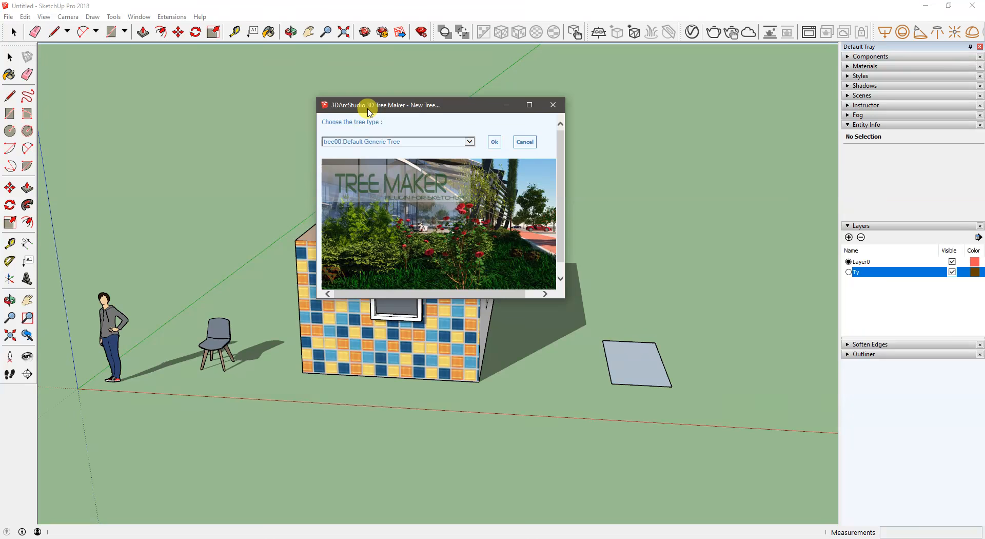
click(148, 161)
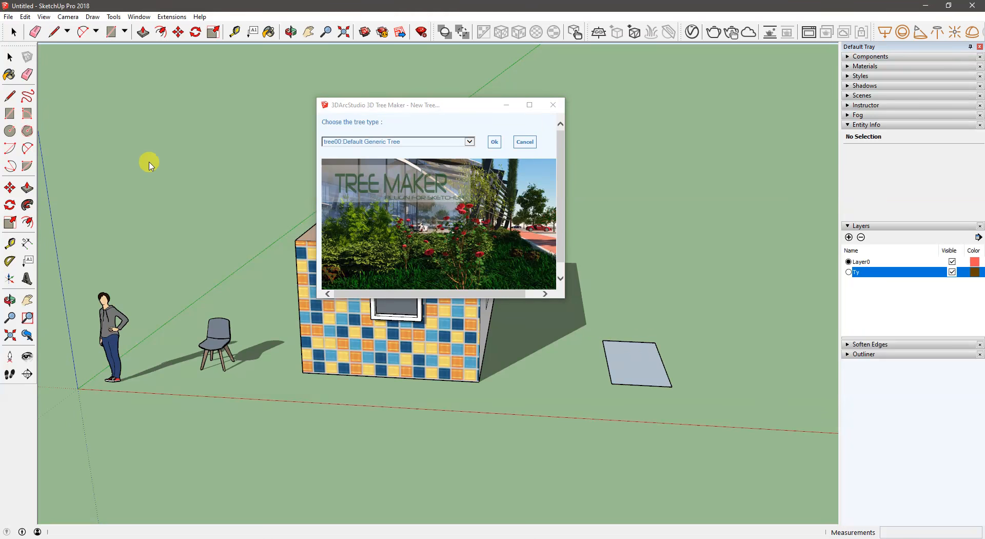
click(139, 17)
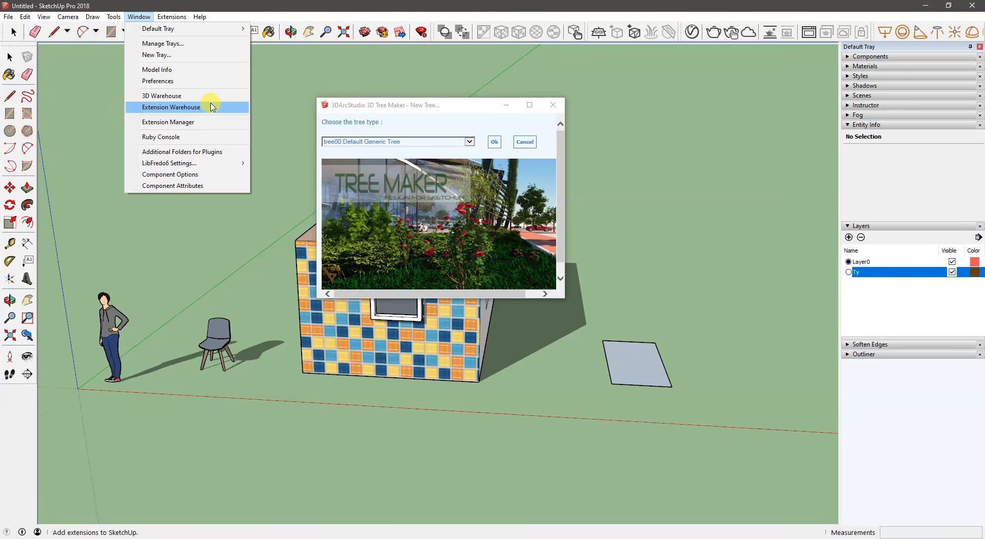
click(361, 109)
click(165, 17)
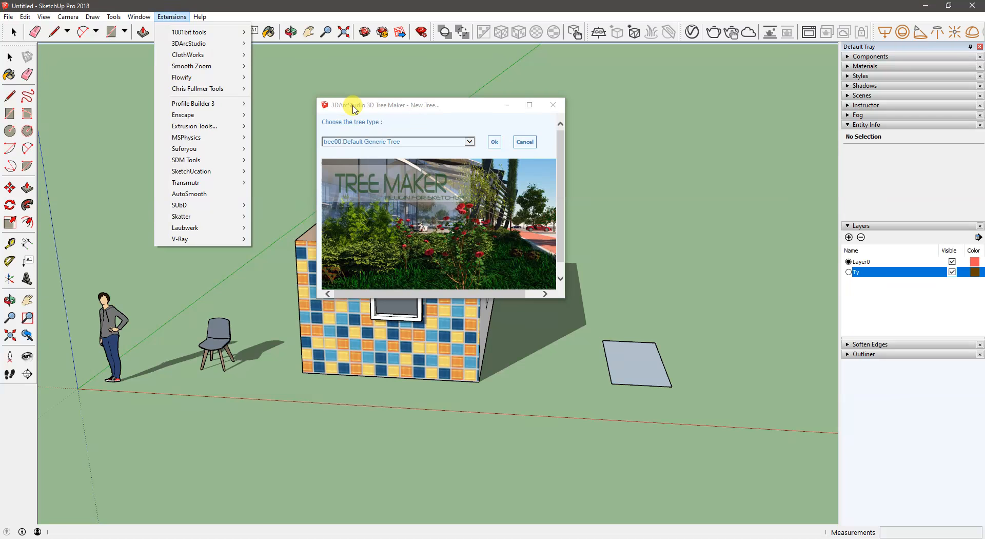
mouse_move(193, 44)
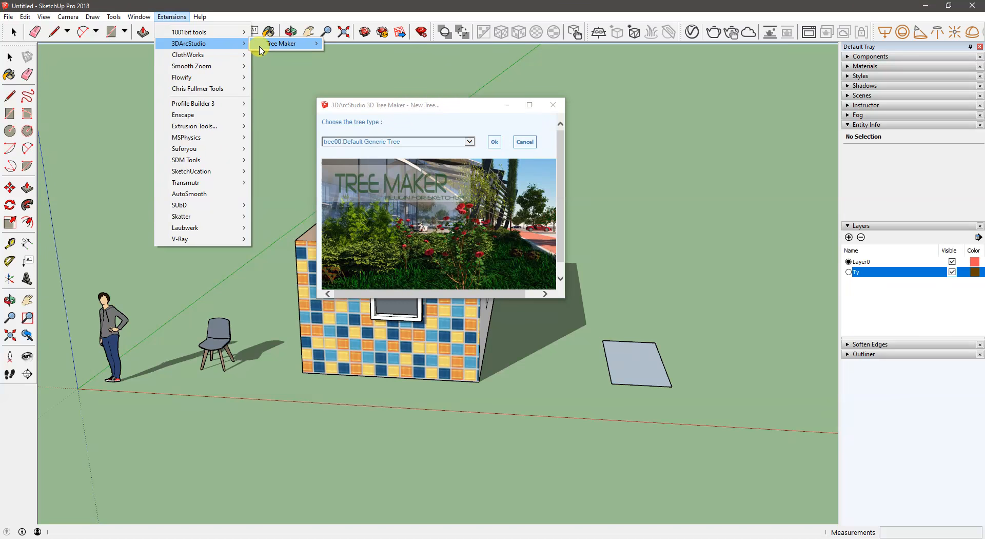
mouse_move(315, 45)
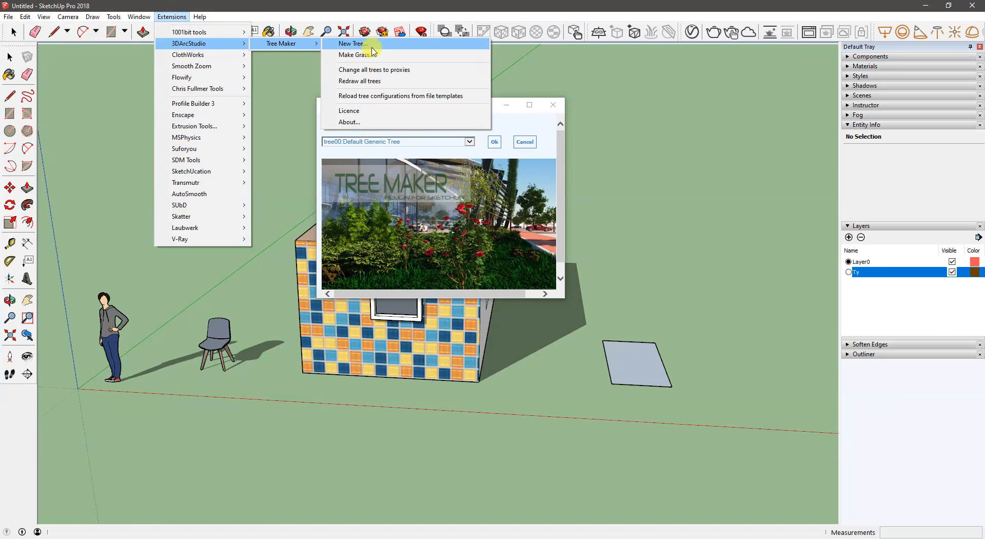
click(429, 254)
- Choose the tree type Generic Tree 17 - Oak and place the tree on the ground between the box and the flat face
click(470, 141)
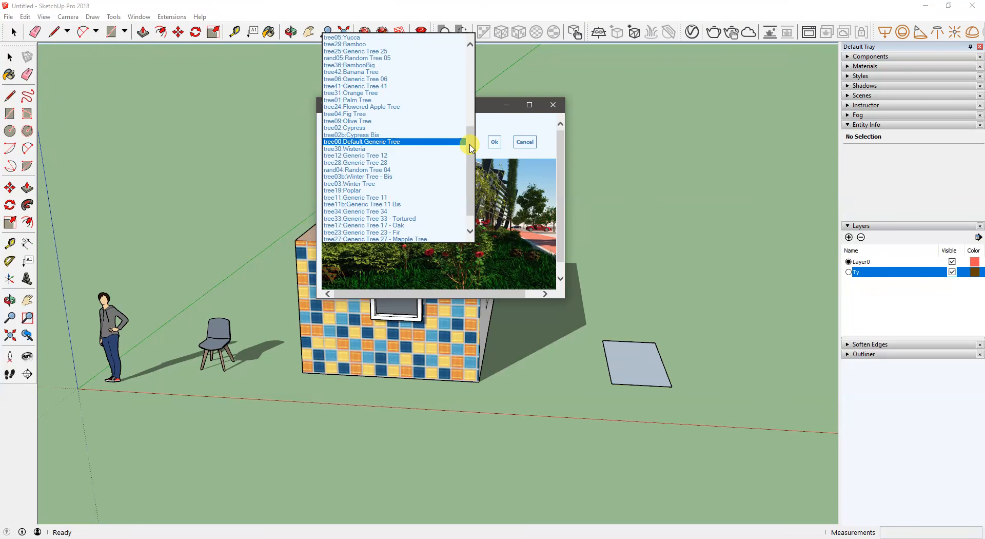
click(437, 202)
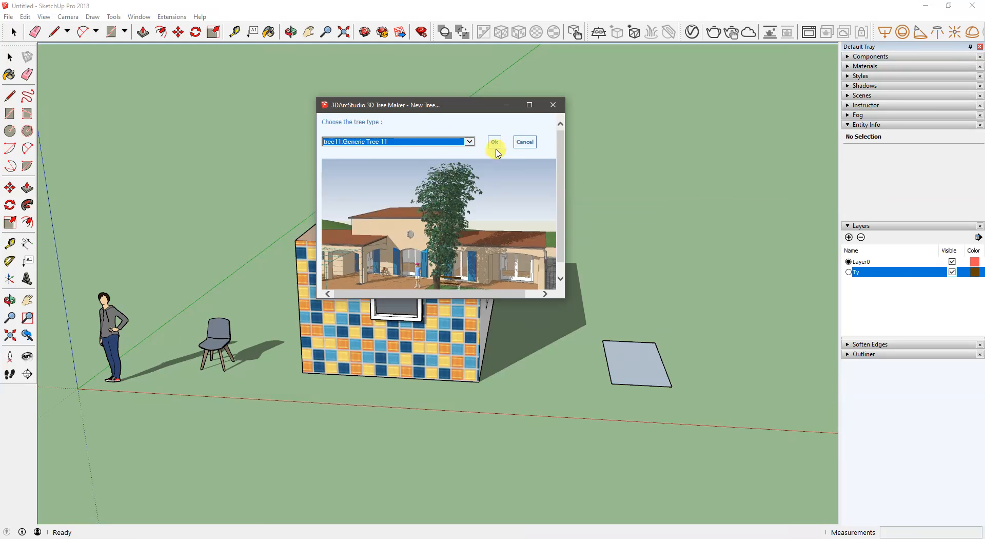
scroll(503, 201, down, 1)
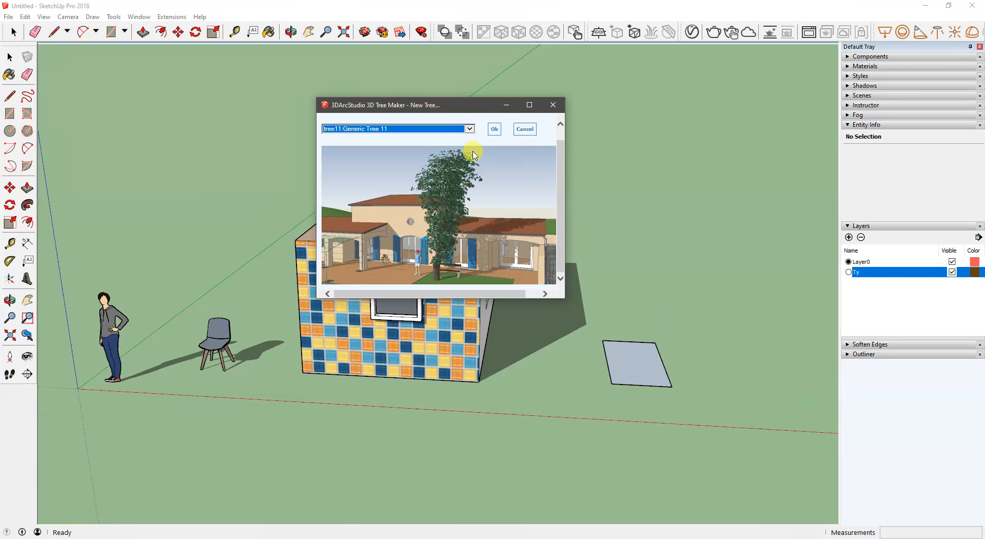
key(Down)
key(Down)
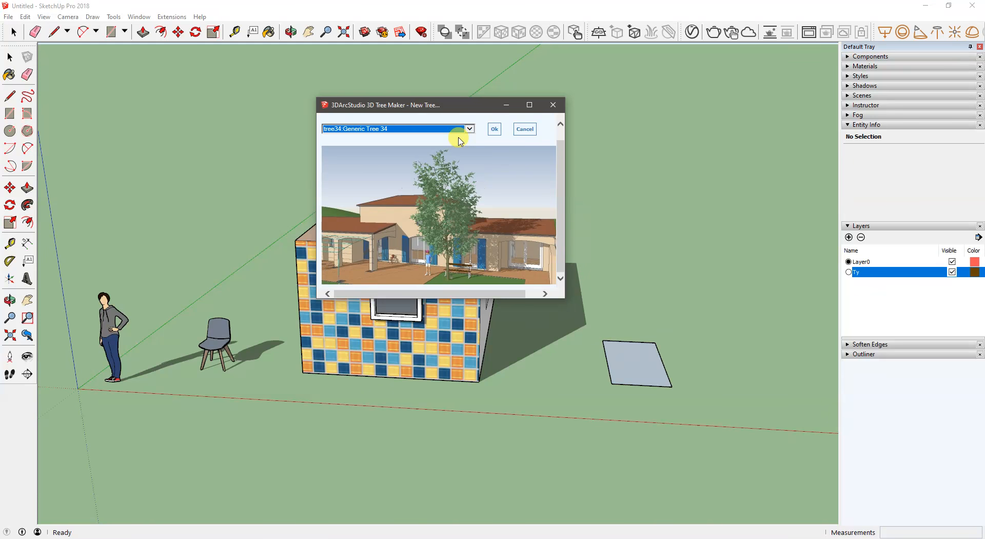
key(Down)
key(Down)
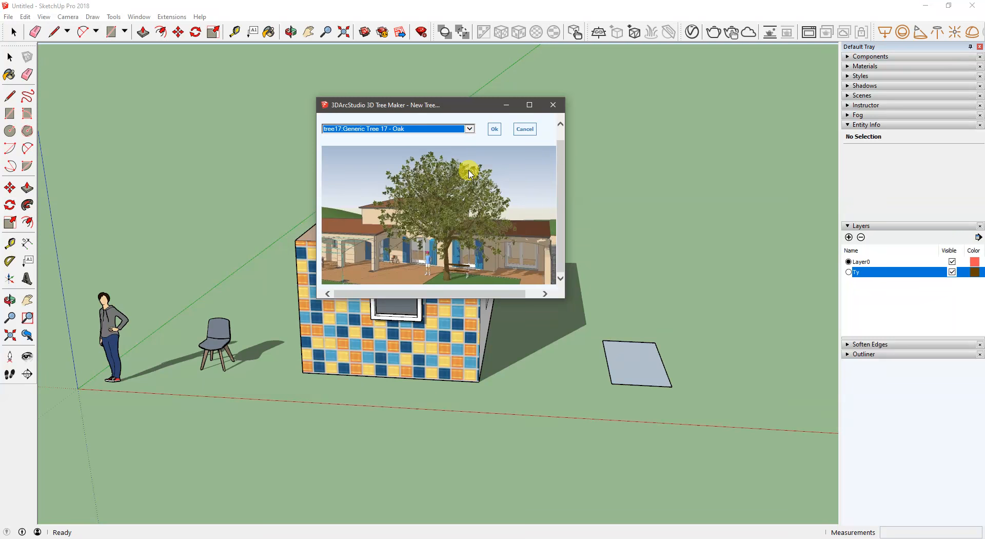
click(497, 129)
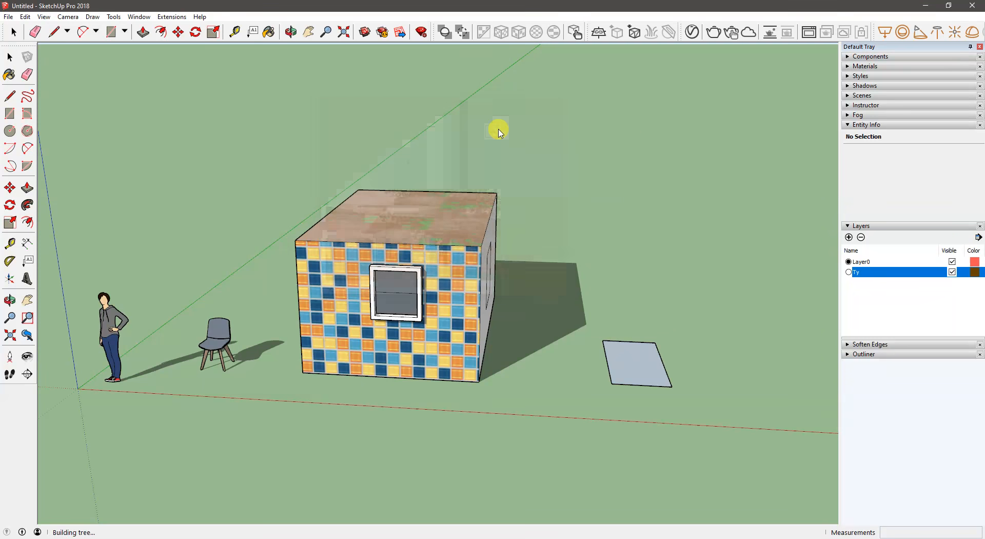
click(585, 347)
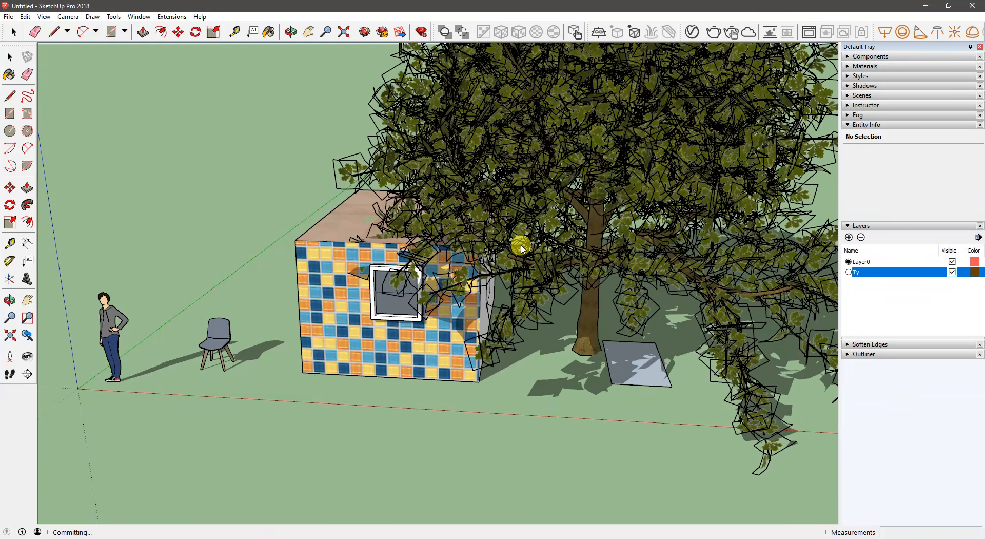
- View the new tree together with the box from farther away and deselect it
middle_drag(491, 301, 464, 277)
scroll(472, 263, down, 4)
scroll(451, 303, down, 5)
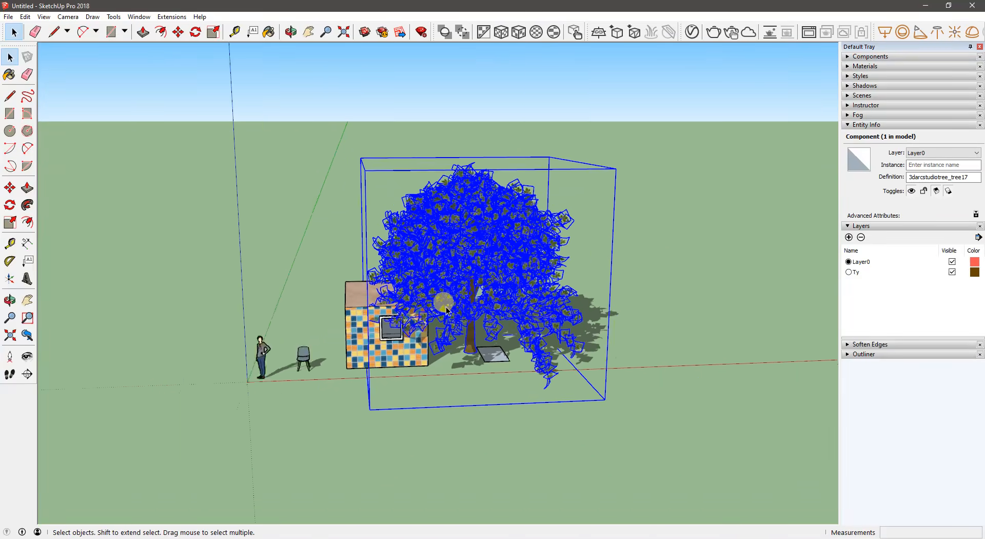
scroll(448, 312, down, 6)
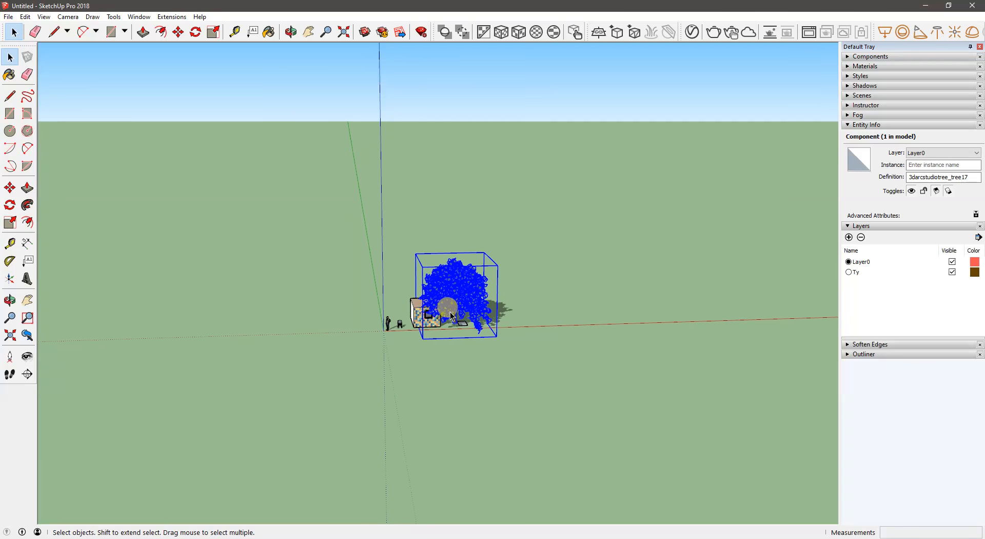
scroll(451, 312, up, 8)
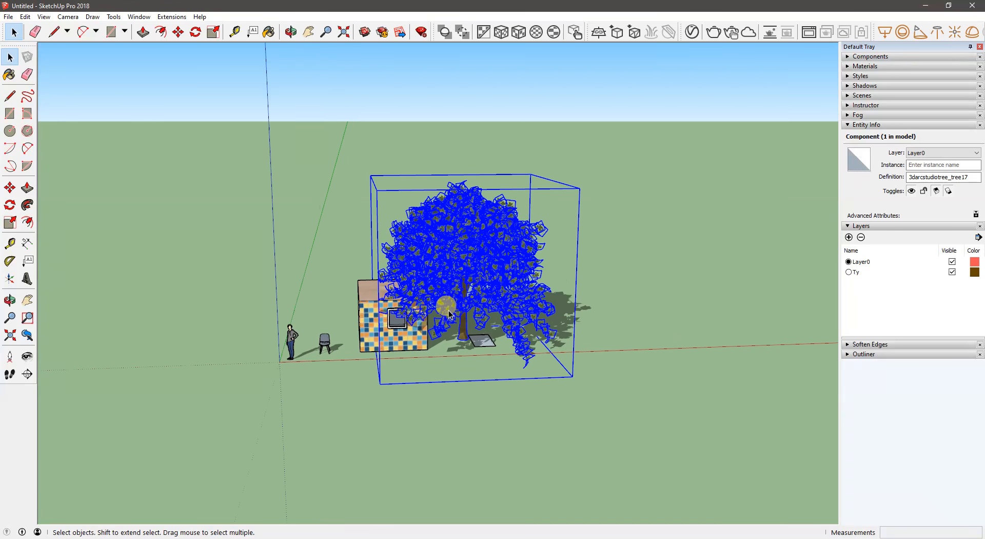
scroll(449, 313, up, 2)
click(664, 225)
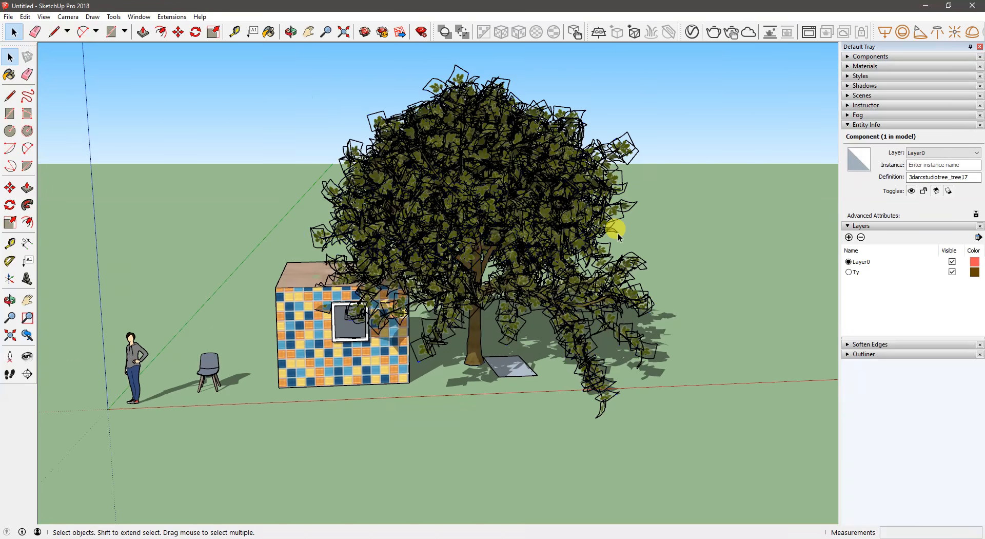
- Examine the outlined leaves of the tree's canopy up close and the whole tree from several angles
scroll(612, 132, up, 8)
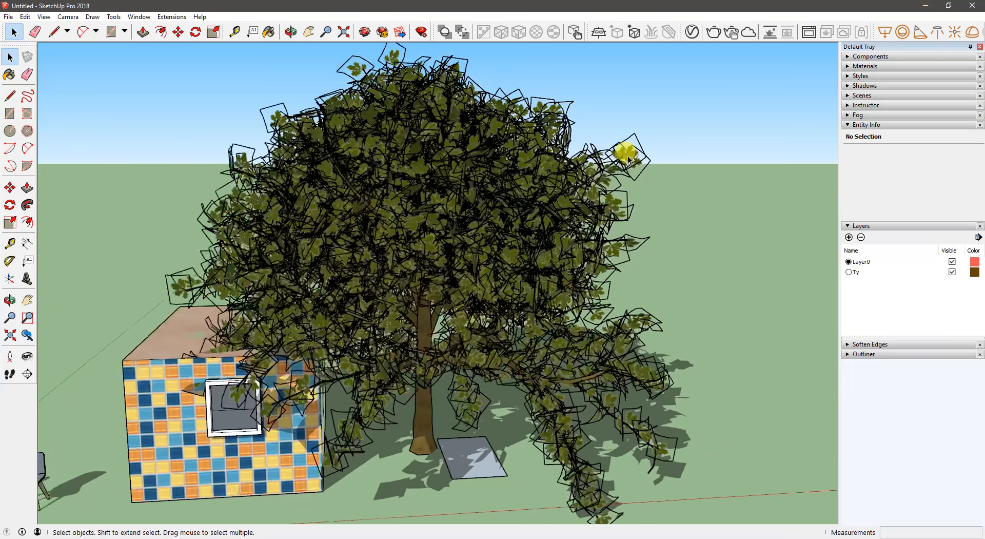
scroll(632, 174, up, 6)
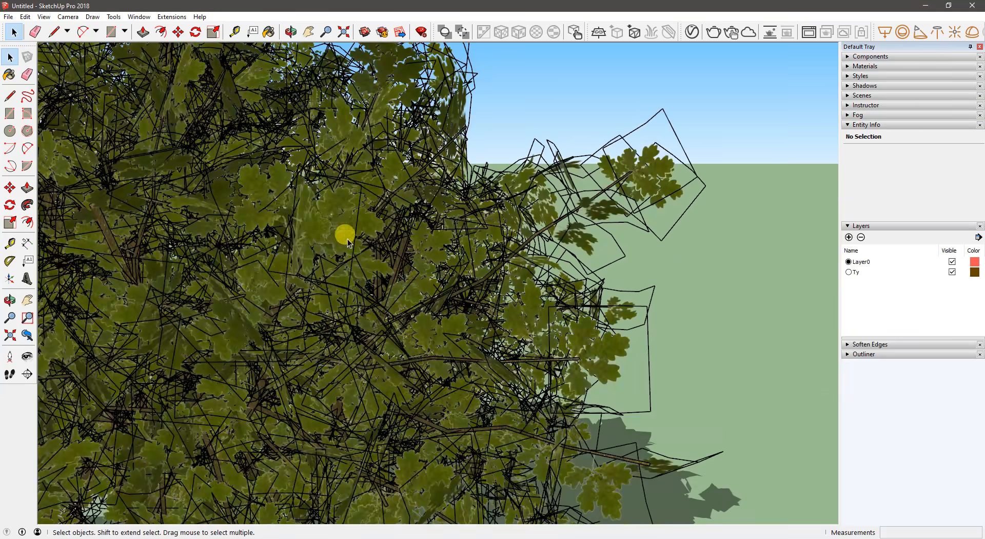
shift+middle_drag(295, 239, 580, 168)
scroll(545, 188, down, 6)
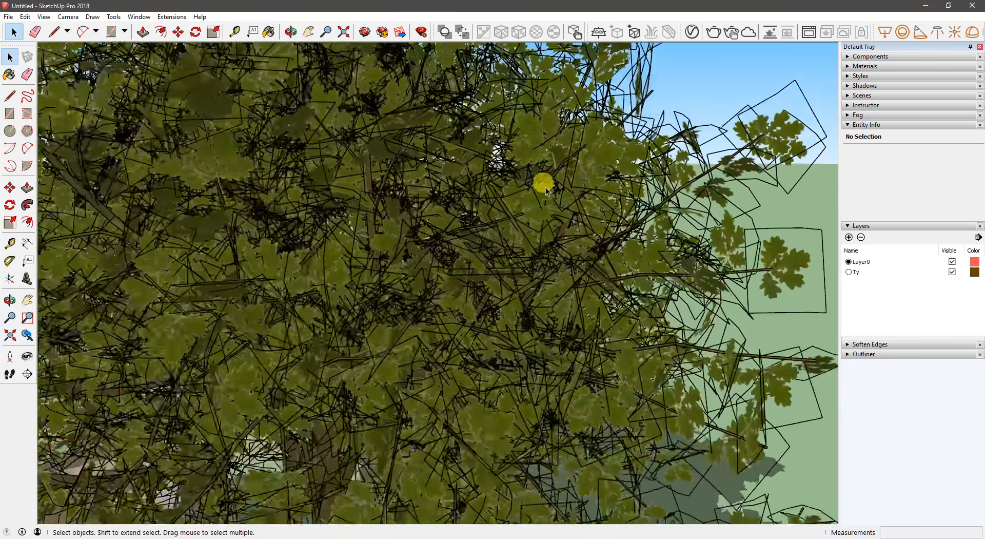
scroll(527, 200, down, 8)
key(o)
mouse_move(433, 288)
mouse_down()
mouse_move(409, 260)
mouse_move(401, 306)
mouse_move(420, 285)
mouse_up()
key(space)
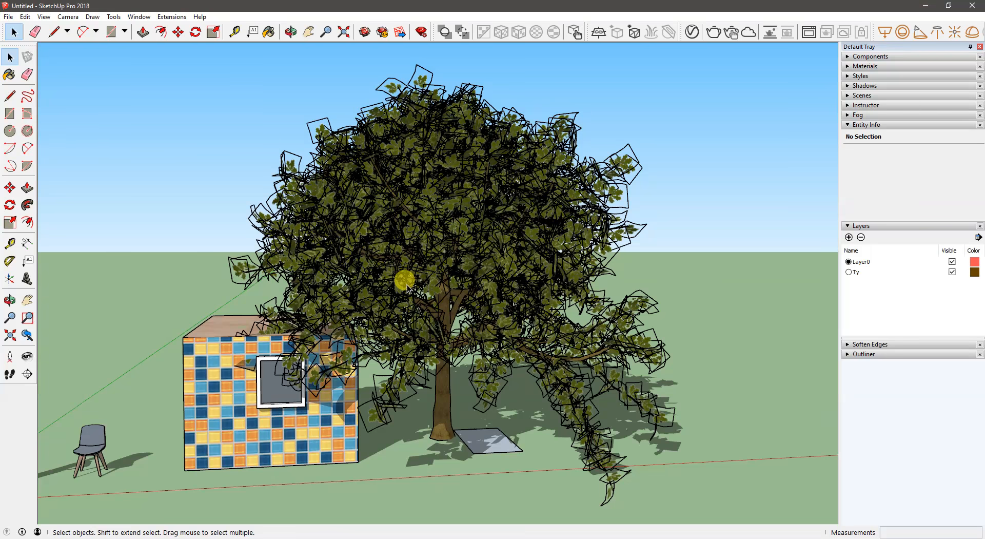
key(o)
drag(325, 348, 361, 347)
key(space)
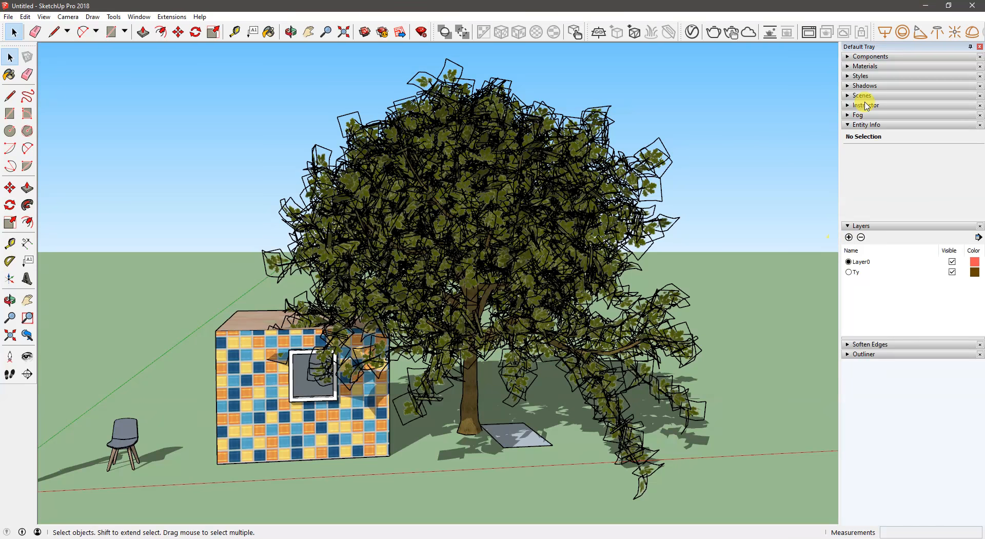
- Turn off the model's shadows
click(858, 86)
click(852, 99)
middle_drag(462, 287, 444, 317)
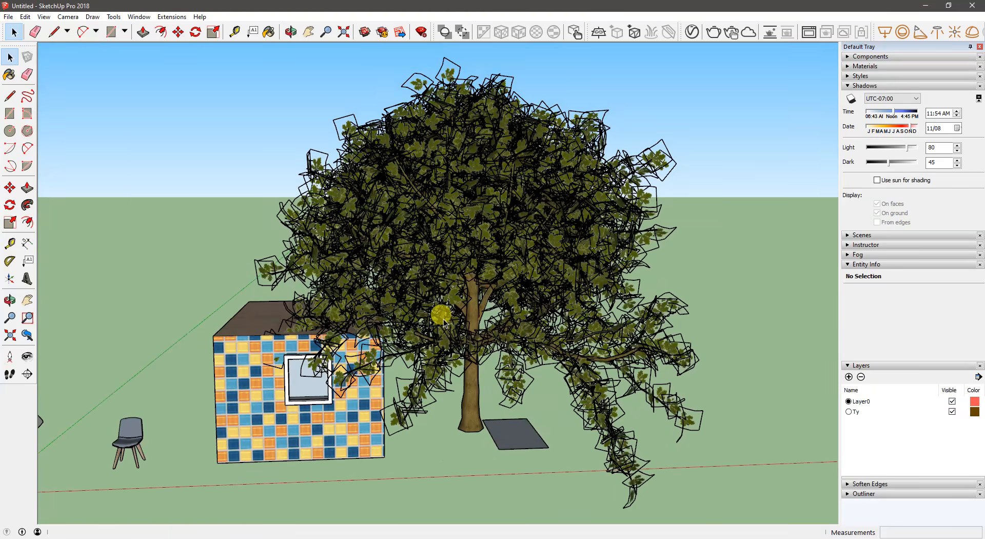
- Turn off Profiles and Edges in the edge settings of the Simple Style, with the tree selected
click(856, 254)
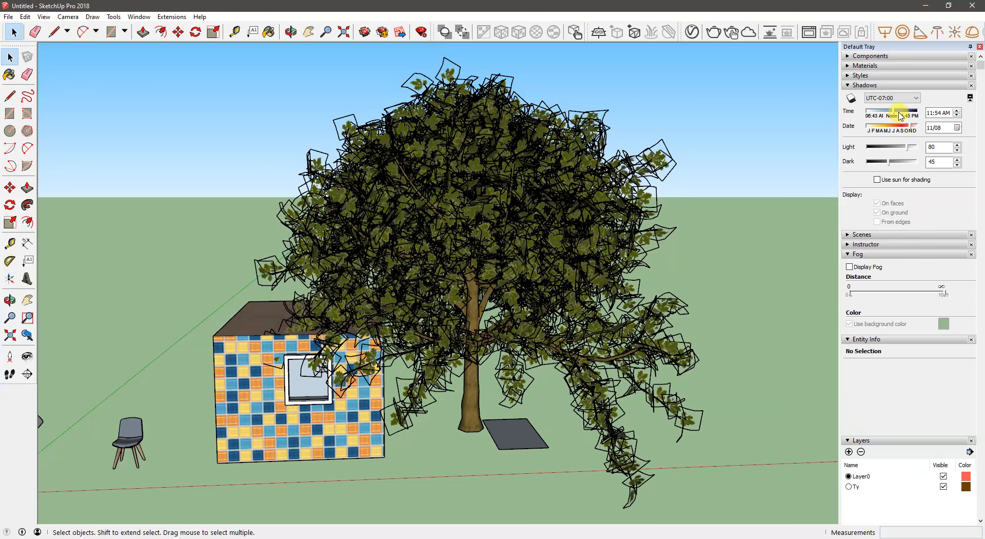
click(866, 76)
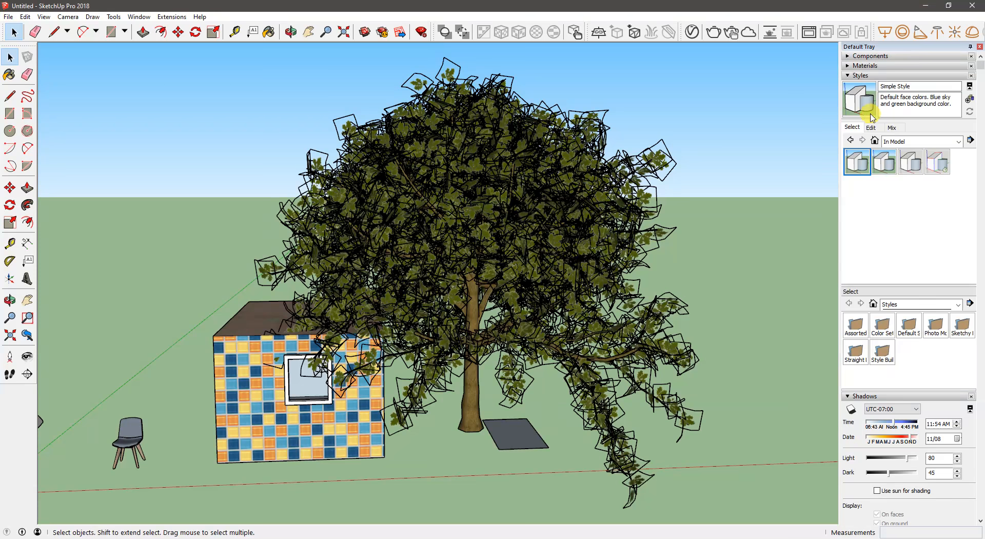
click(892, 142)
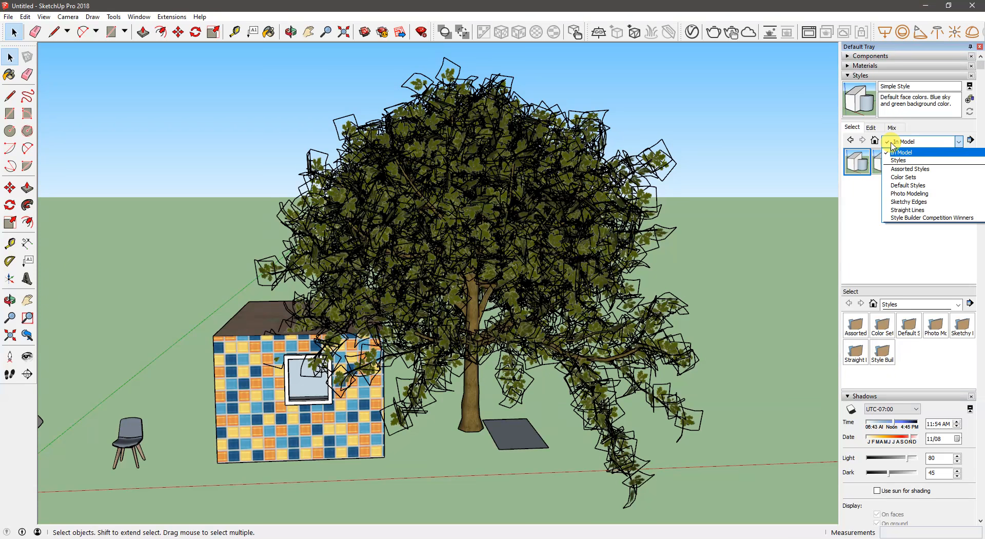
click(872, 129)
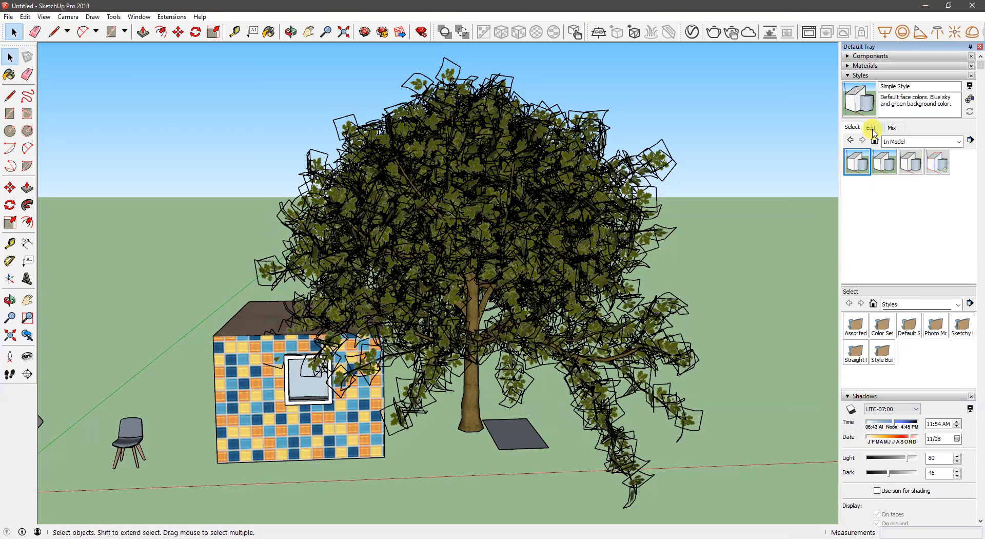
click(871, 128)
click(850, 141)
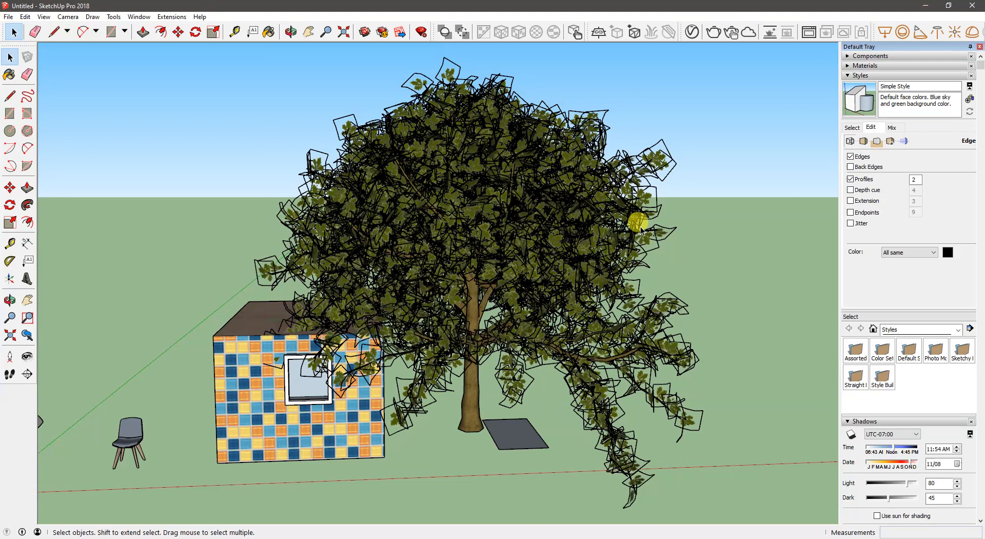
click(585, 208)
click(251, 446)
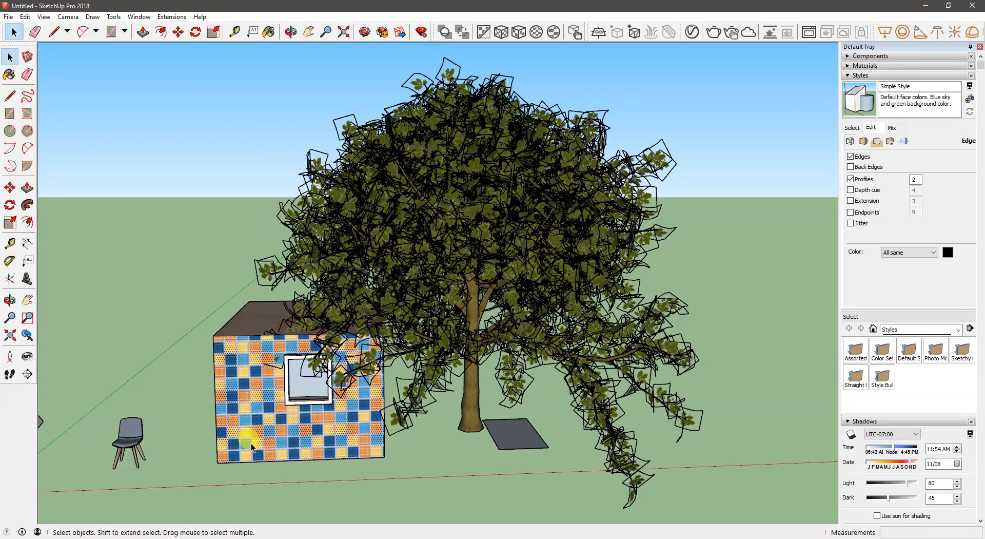
click(585, 209)
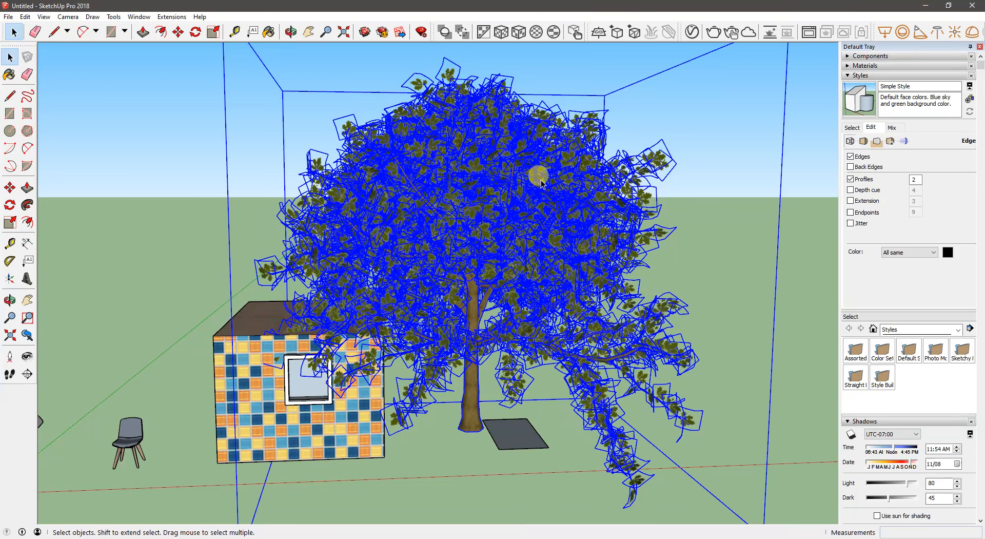
click(850, 180)
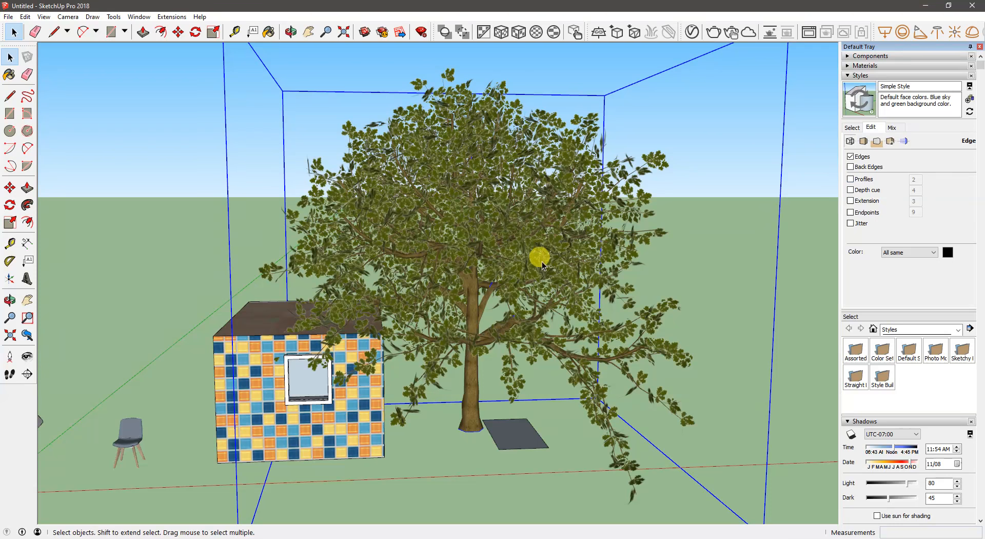
click(851, 157)
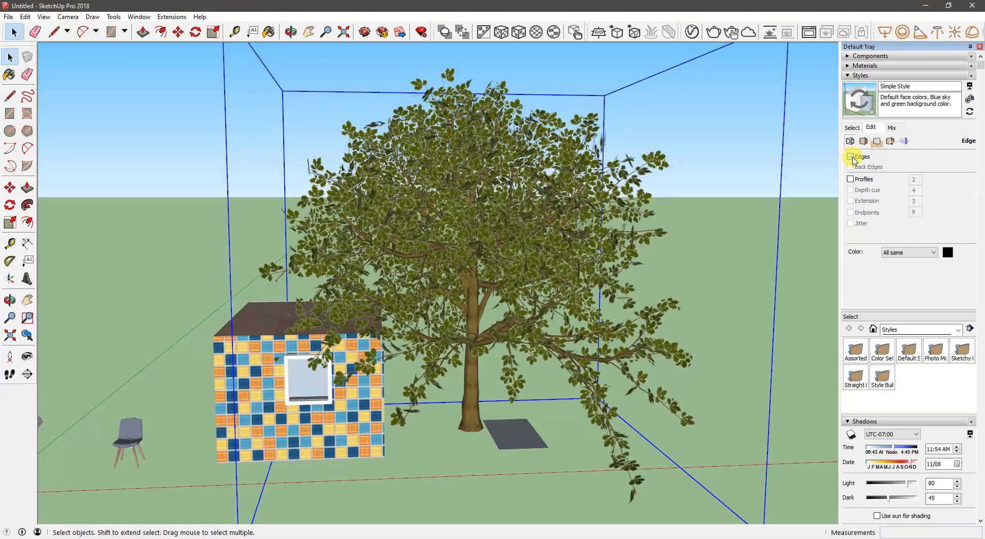
- Examine the tree and tiled box without edge lines from different distances and angles
middle_drag(431, 329, 737, 231)
scroll(308, 309, down, 6)
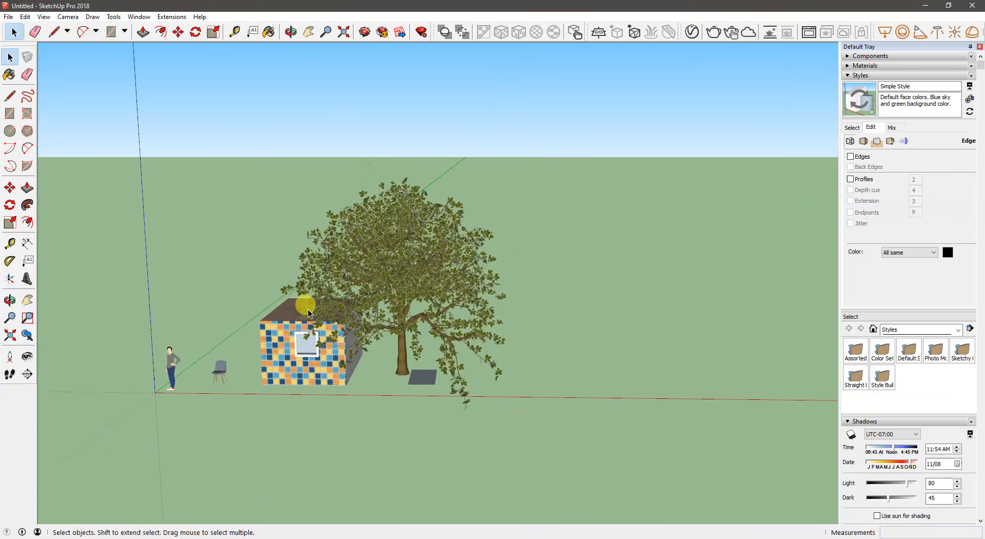
scroll(308, 309, up, 5)
scroll(307, 309, up, 2)
scroll(307, 309, down, 6)
scroll(308, 309, up, 3)
scroll(307, 309, up, 3)
mouse_move(308, 309)
middle_down()
mouse_move(422, 263)
mouse_move(423, 226)
mouse_move(279, 264)
mouse_move(402, 272)
mouse_move(336, 263)
mouse_move(331, 276)
mouse_move(171, 310)
mouse_move(545, 313)
mouse_move(228, 349)
mouse_move(358, 294)
mouse_move(321, 338)
mouse_move(345, 337)
mouse_move(305, 363)
middle_up()
middle_drag(350, 319, 501, 297)
- Select the tree and collapse the Styles, Shadows and Fog sections to reach its entity and layer settings
click(467, 266)
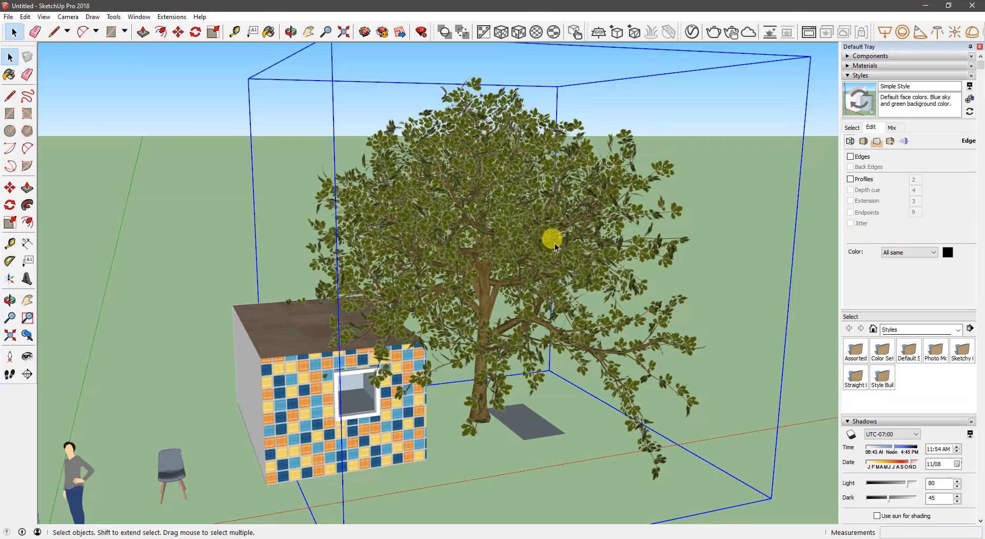
click(860, 76)
click(860, 86)
click(858, 115)
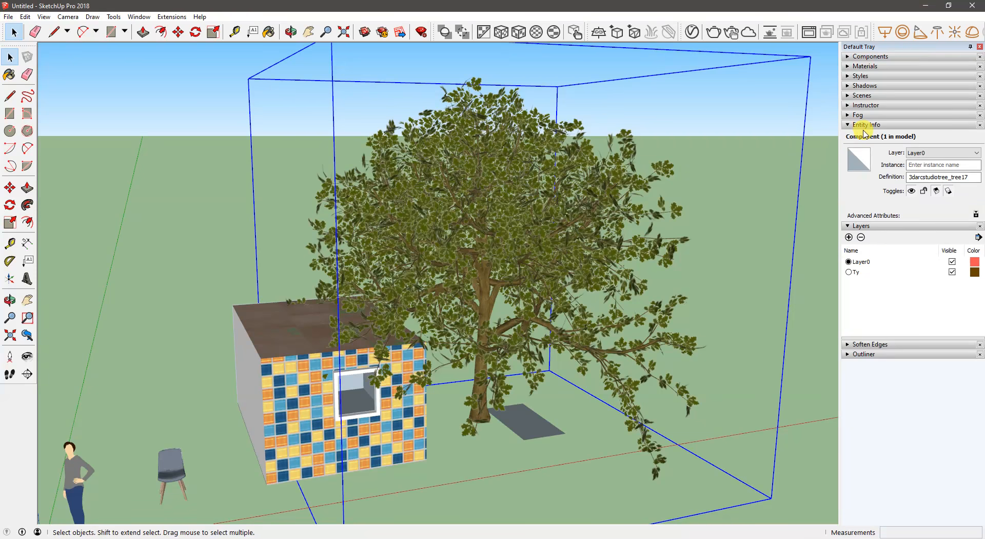
- Add a layer named Tree, assign the selected tree to it, and clear the selection
click(849, 237)
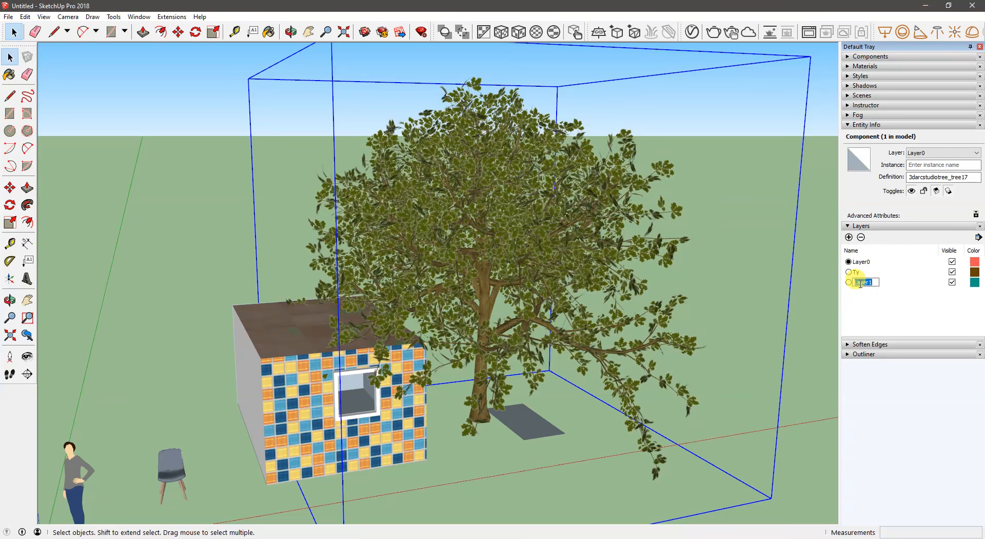
text(Tree)
key(Return)
click(942, 153)
click(913, 168)
click(757, 206)
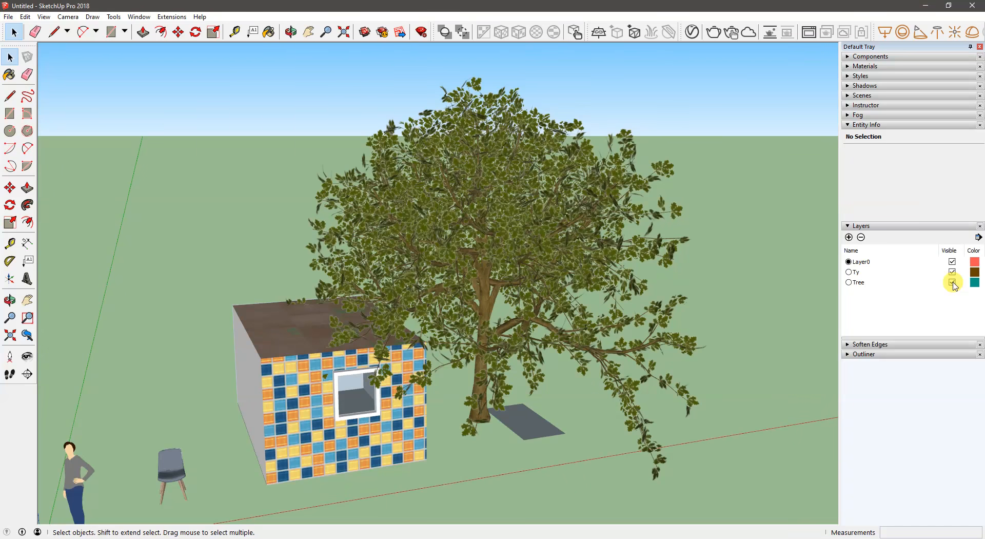
- Hide the Tree layer to view the box without the tree, and show the layer again
click(952, 282)
middle_drag(512, 287, 408, 282)
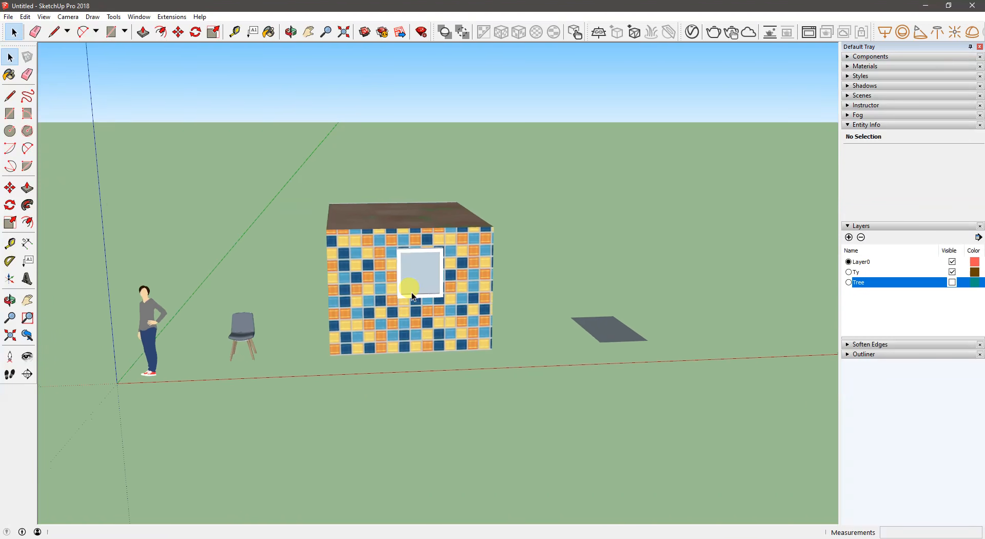
scroll(409, 282, up, 5)
middle_drag(384, 328, 468, 297)
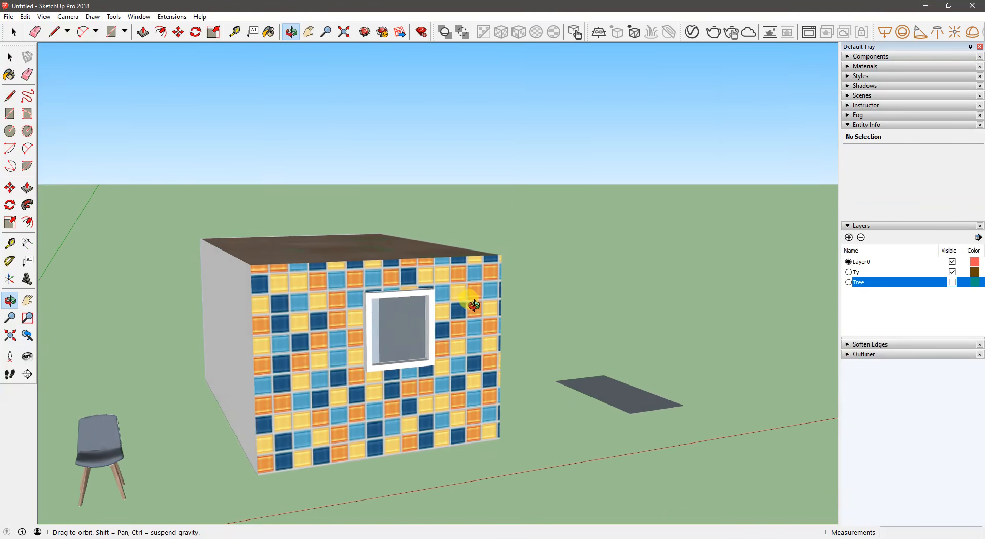
click(953, 282)
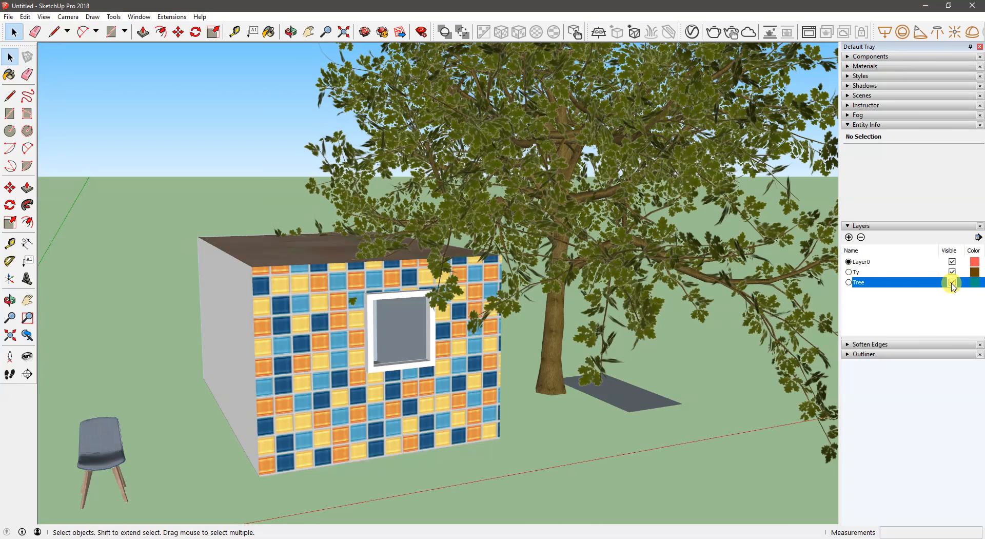
mouse_move(520, 255)
middle_down()
mouse_move(508, 240)
mouse_move(514, 259)
middle_up()
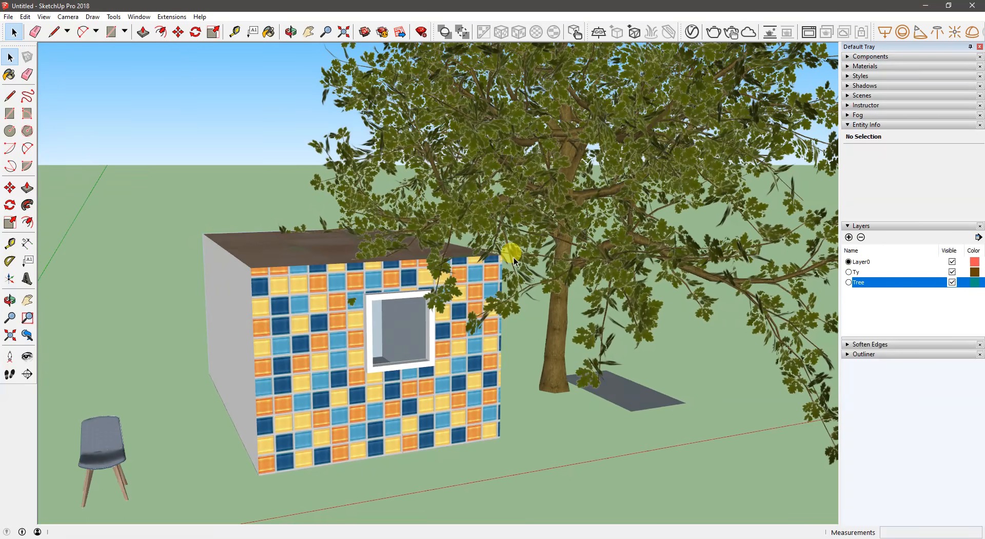
right_click(5, 431)
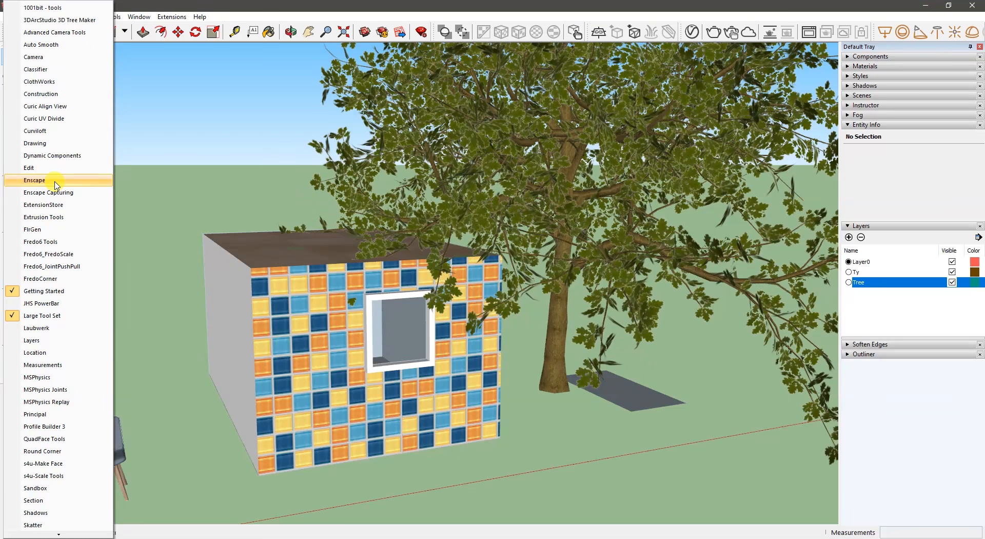
click(246, 189)
middle_drag(739, 253, 978, 255)
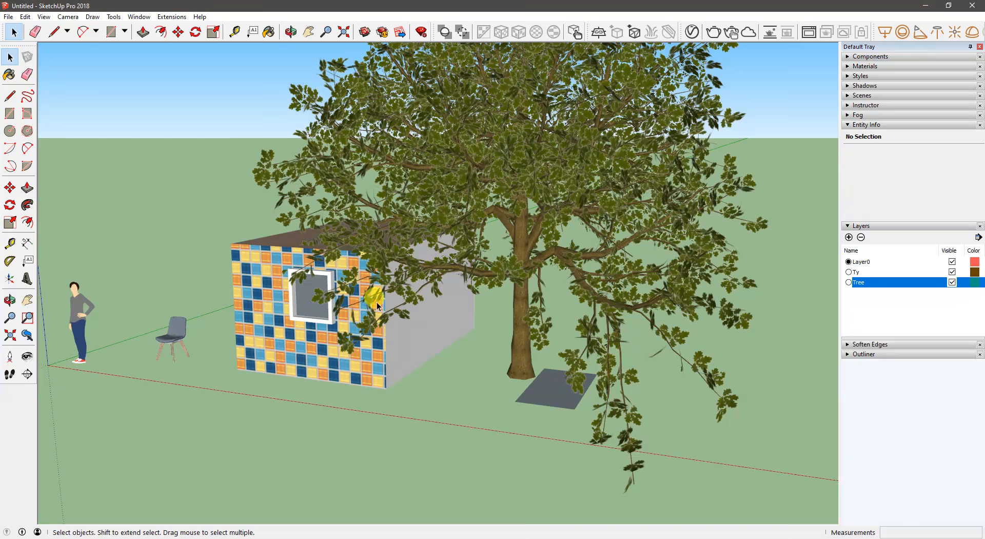
middle_drag(369, 293, 530, 319)
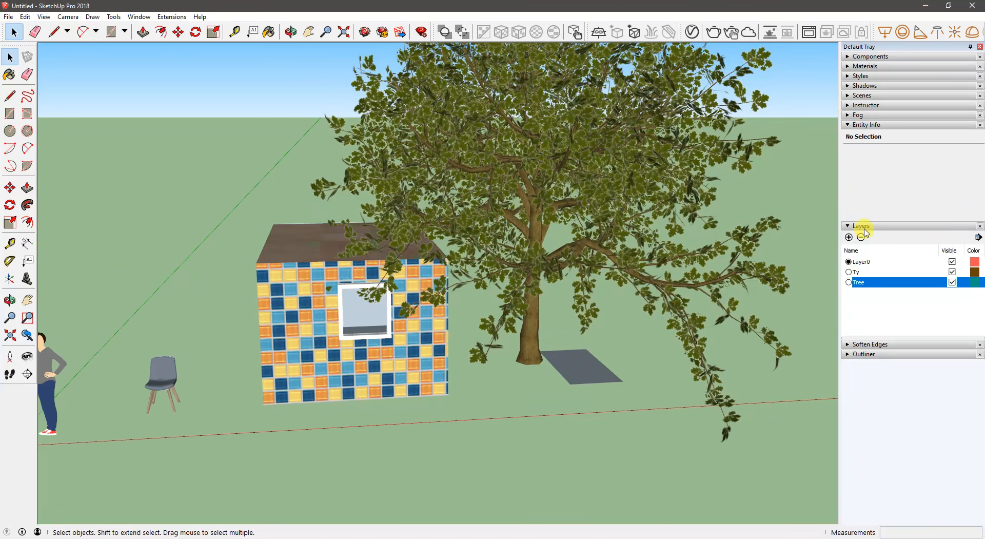
- Collapse the Entity Info and Layers sections and expand Soften Edges and Outliner
click(866, 125)
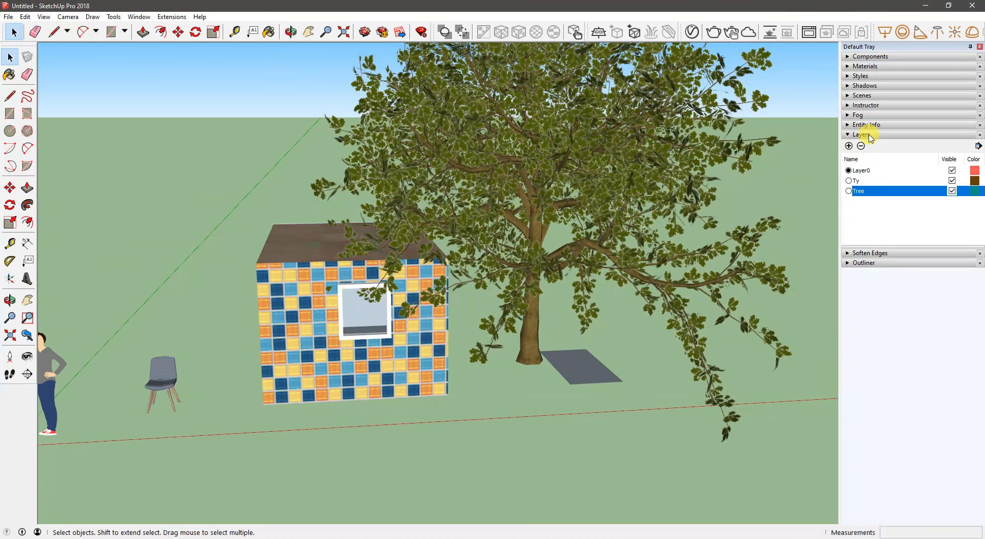
click(869, 135)
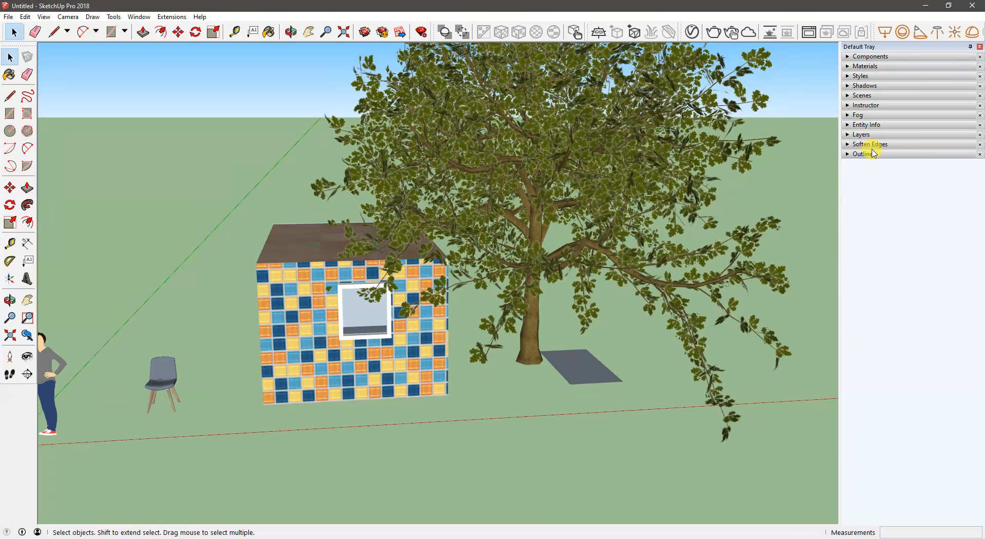
click(871, 145)
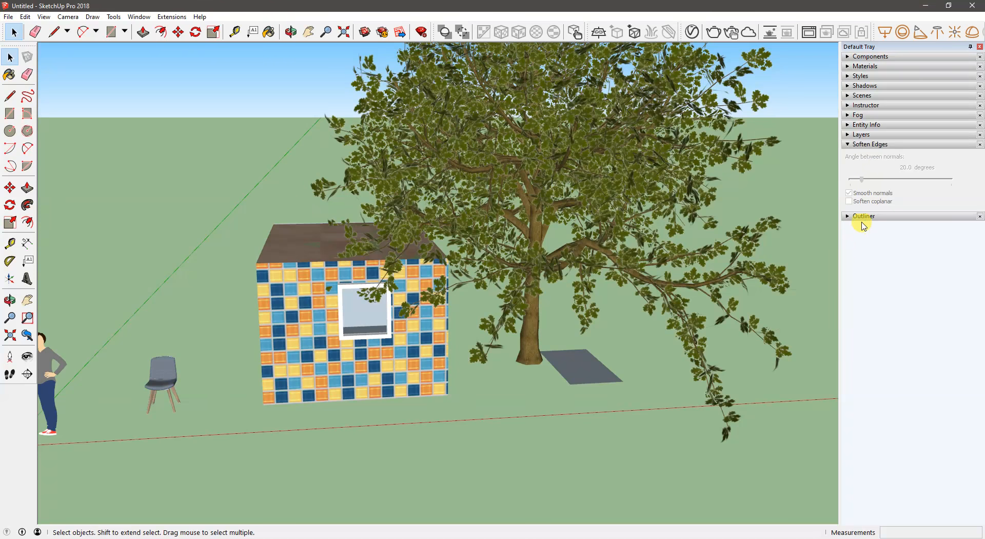
click(865, 217)
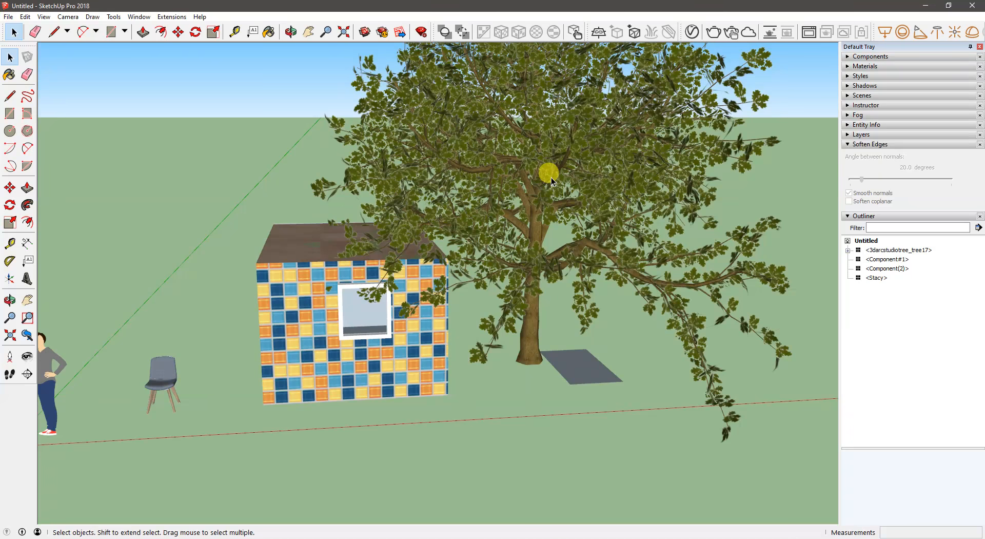
- Select the standing person figure in the model to locate its entry in the Outliner
middle_drag(583, 152, 205, 175)
middle_drag(625, 220, 360, 308)
click(271, 371)
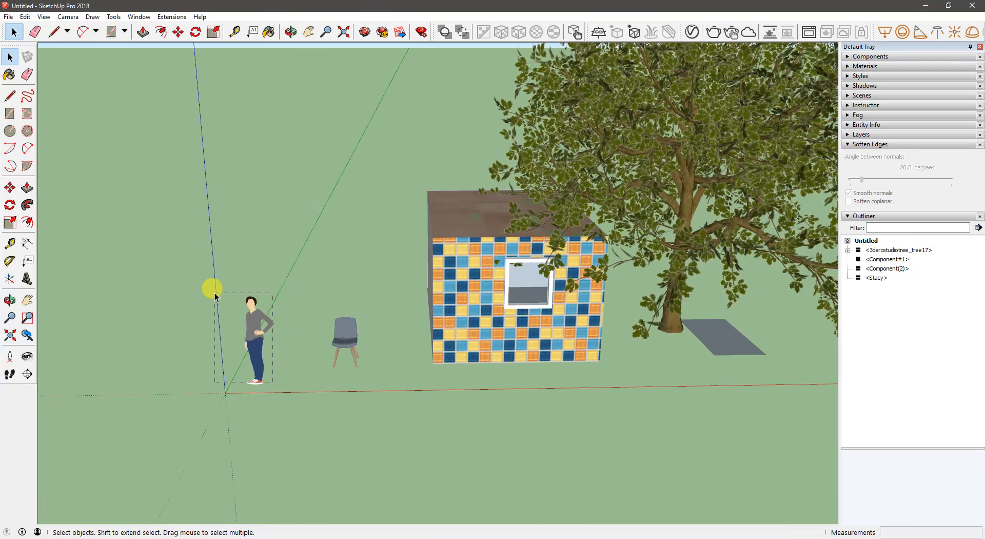
middle_drag(264, 314, 257, 337)
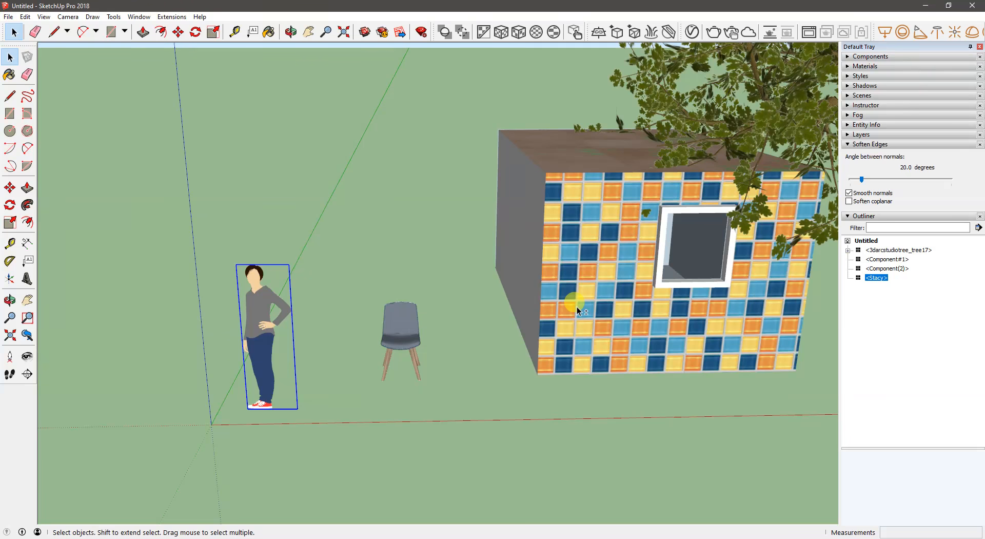
middle_drag(574, 303, 537, 313)
middle_drag(347, 368, 273, 363)
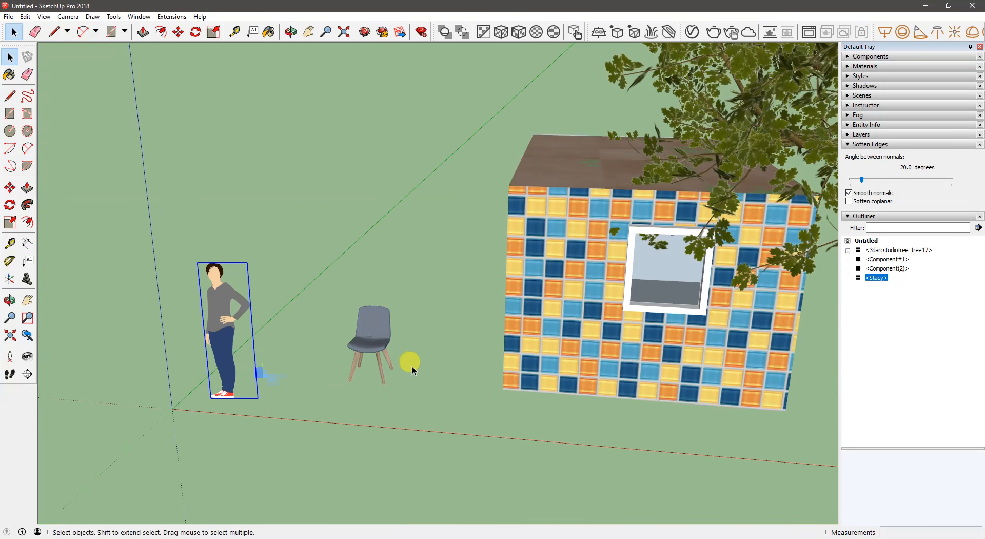
- Select the chair and other scene objects in turn to examine their Outliner entries, and clear the selection
click(378, 351)
click(542, 308)
middle_drag(542, 308, 774, 205)
click(811, 272)
middle_drag(811, 272, 642, 417)
click(642, 416)
middle_drag(432, 360, 610, 298)
click(305, 470)
- Draw a rectangle on the ground in front of the chair and push/pull it up about 2' 5 3/4" into a box
scroll(301, 375, up, 3)
middle_drag(301, 374, 314, 373)
key(r)
click(268, 439)
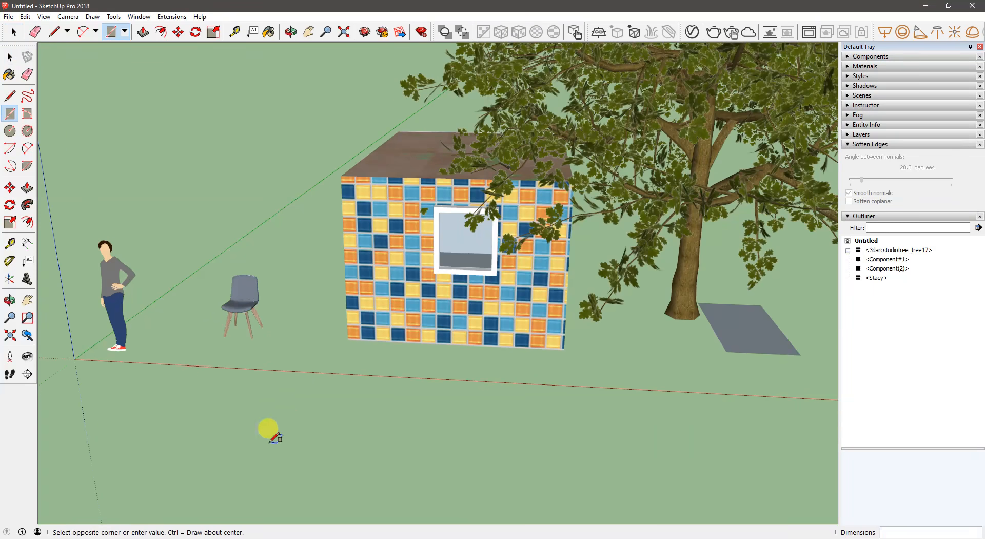
click(334, 397)
key(p)
drag(288, 409, 295, 365)
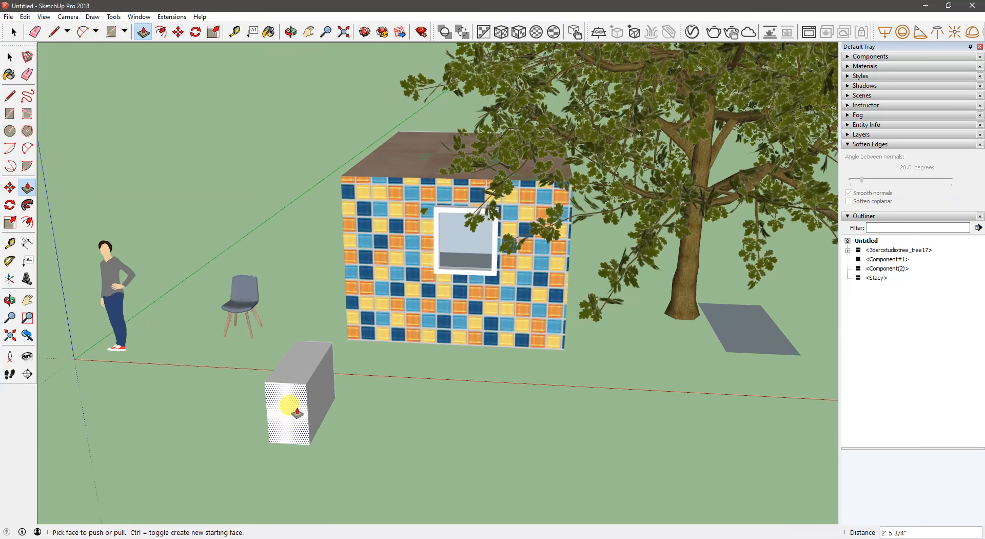
- Make the whole new box a group and clear the selection
key(space)
right_click(309, 406)
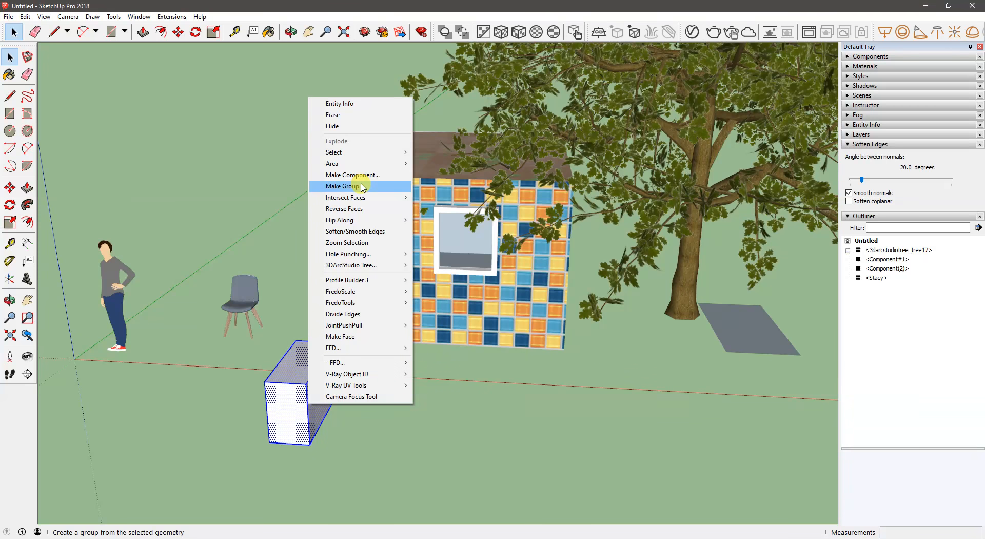
click(363, 187)
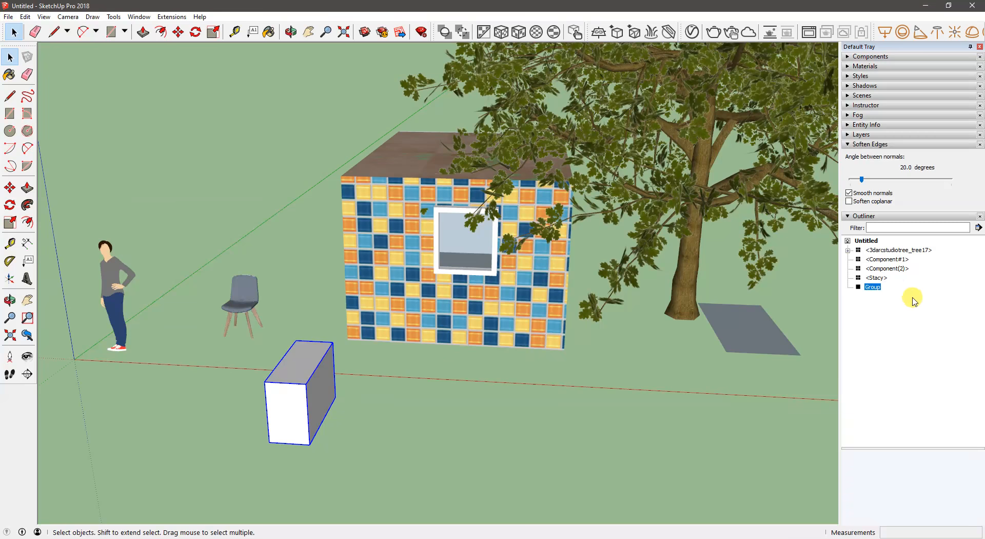
click(905, 298)
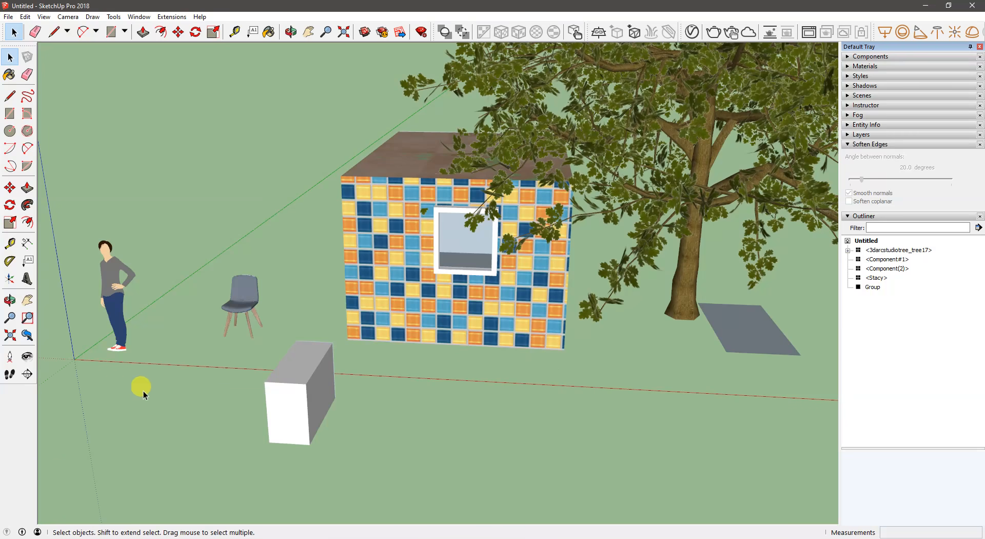
- Copy the standing person figure about 4' 7/16" away, behind the original
shift+middle_drag(244, 389, 342, 379)
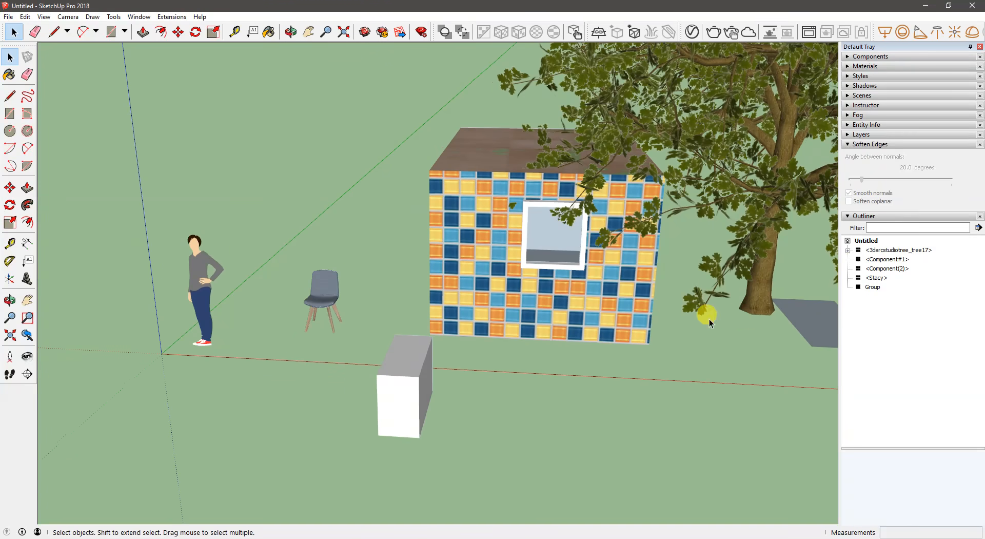
click(205, 269)
middle_drag(205, 269, 152, 282)
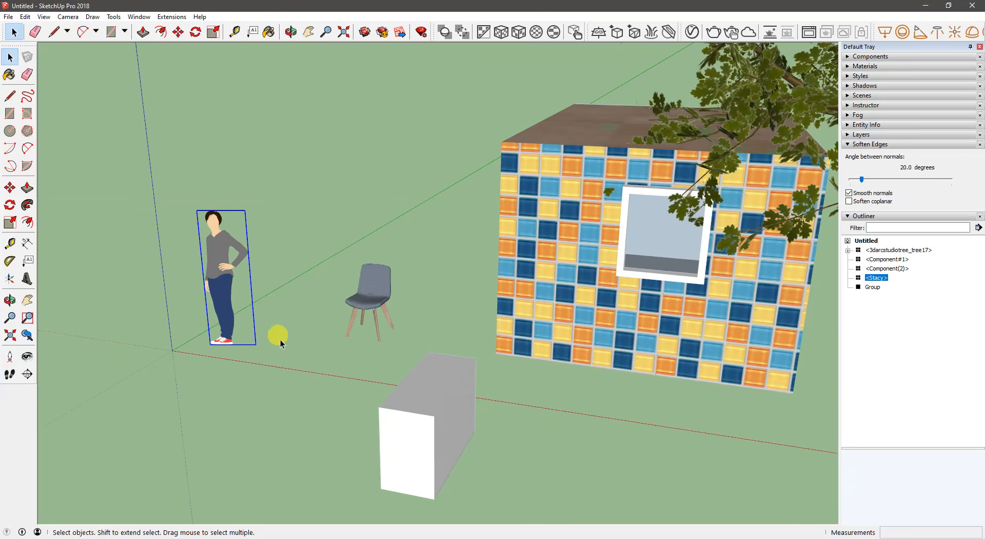
scroll(260, 347, down, 3)
scroll(260, 352, up, 4)
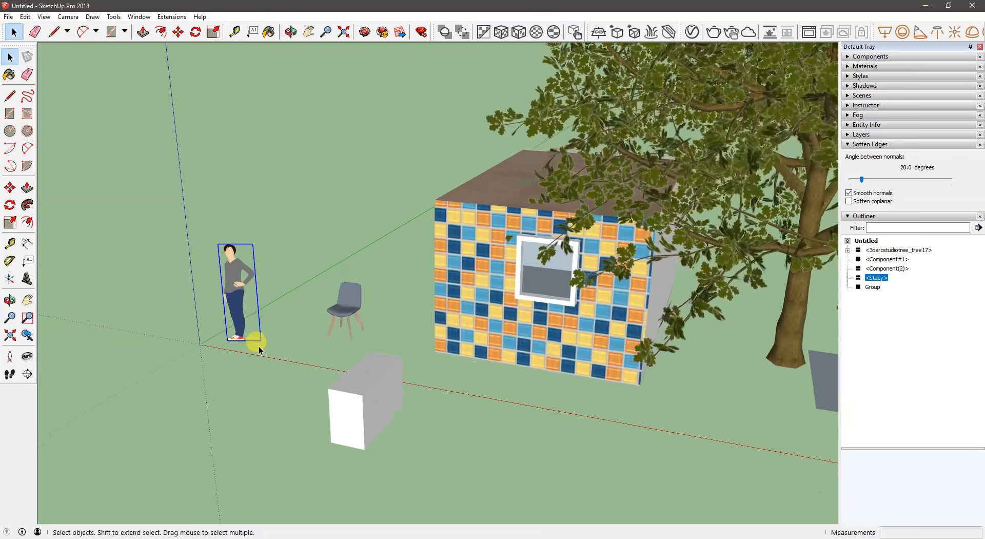
key(m)
click(275, 363)
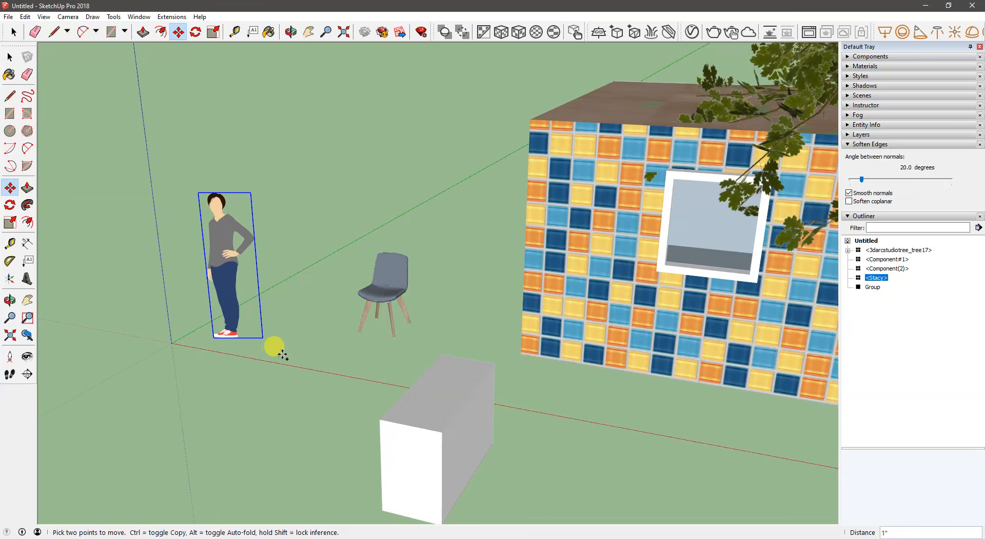
key(ctrl)
click(334, 322)
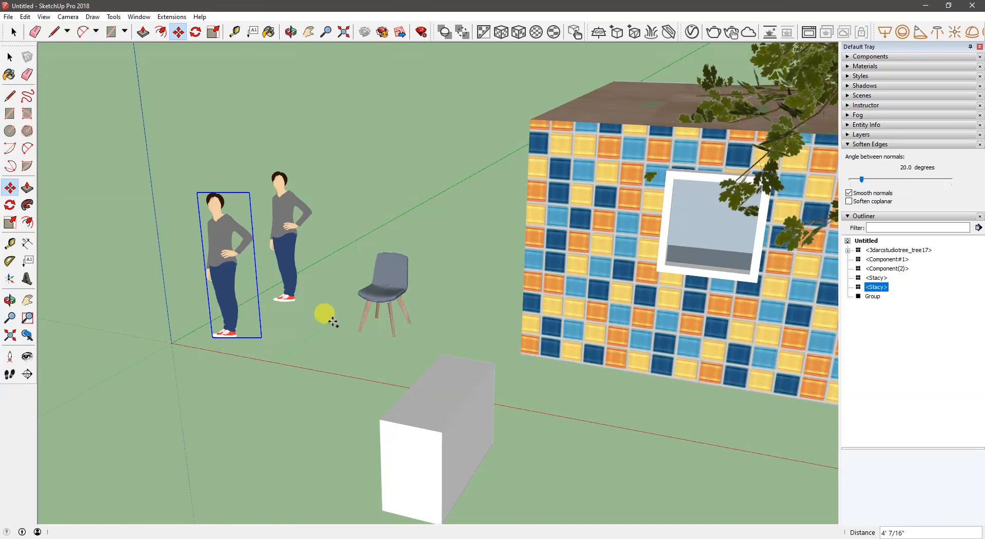
- Rename the front person figure's entry in the Outliner as origin
click(880, 277)
click(878, 279)
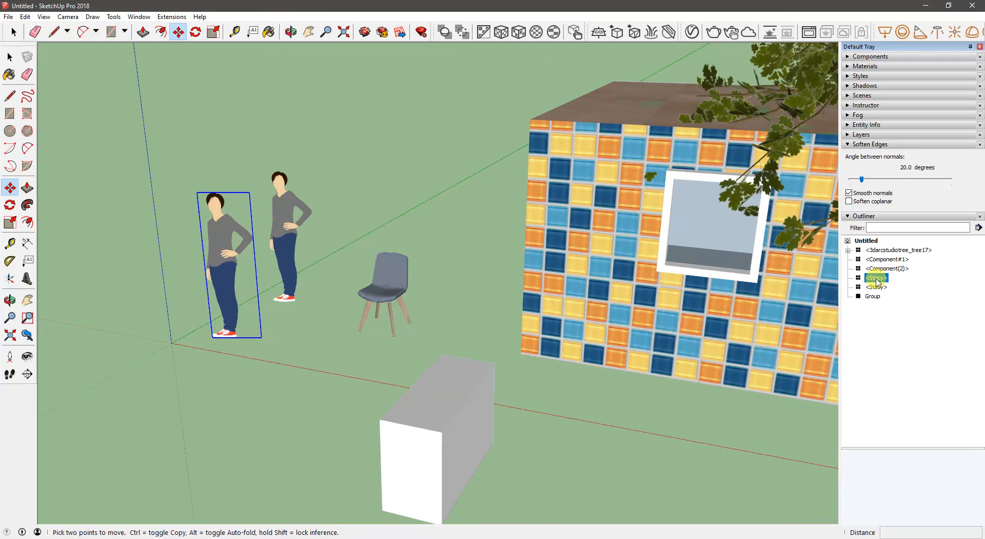
right_click(877, 280)
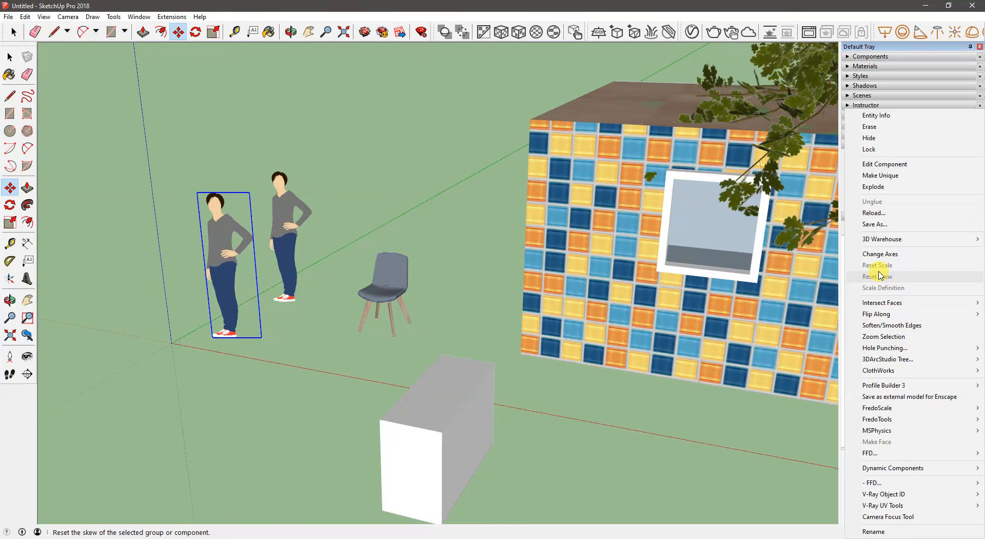
click(873, 532)
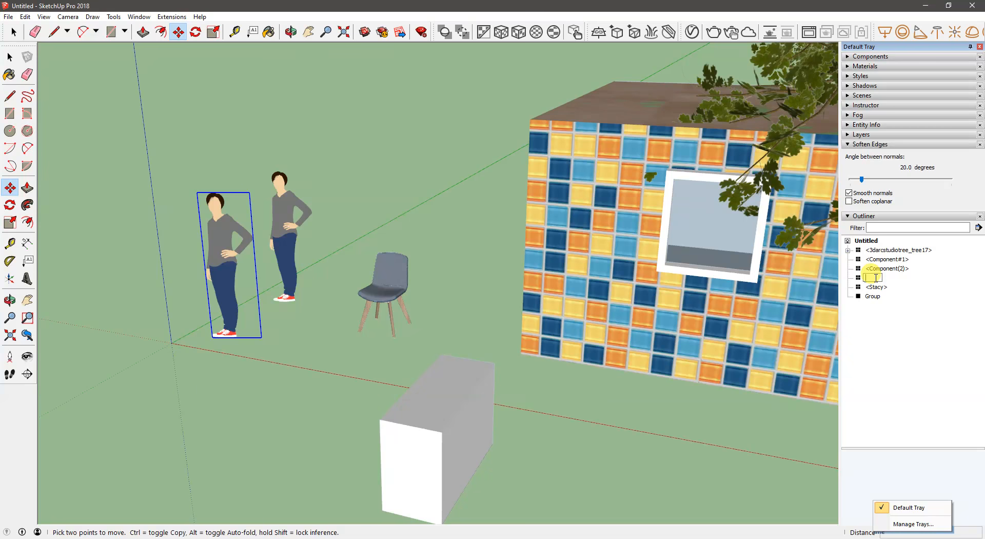
text(1)
text(rig)
text(in)
key(Return)
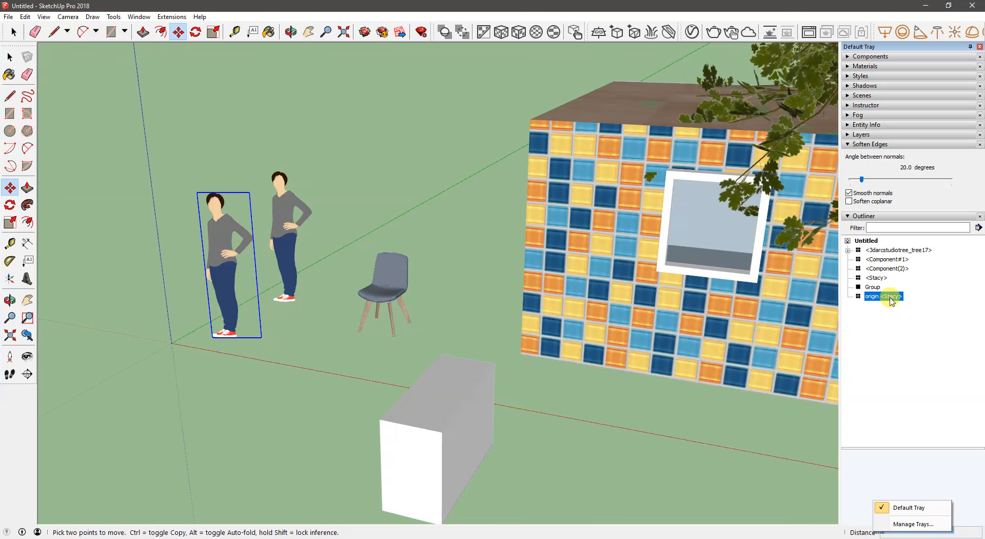
- Select the two person entries in the Outliner in turn to see which figure each one highlights
click(884, 310)
click(877, 279)
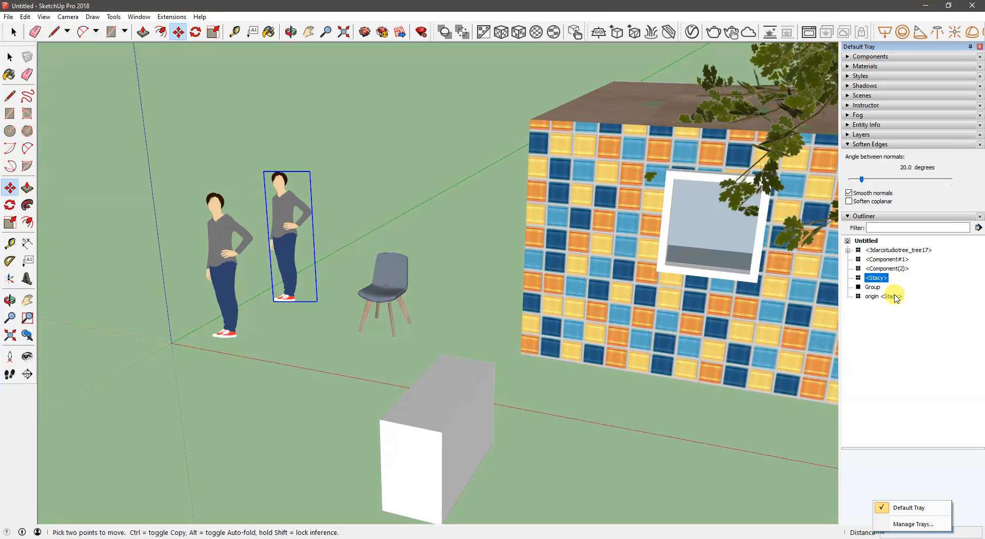
click(894, 296)
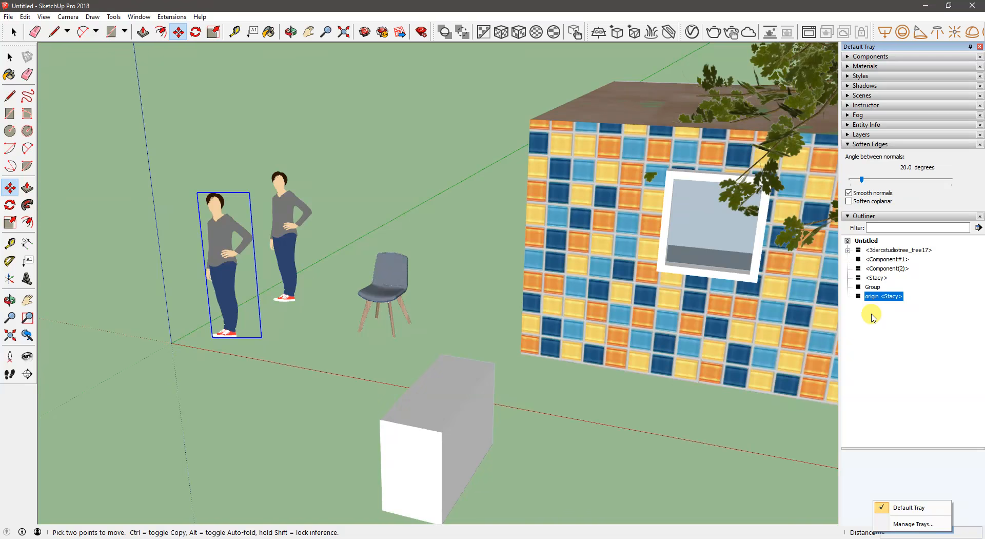
key(space)
key(Escape)
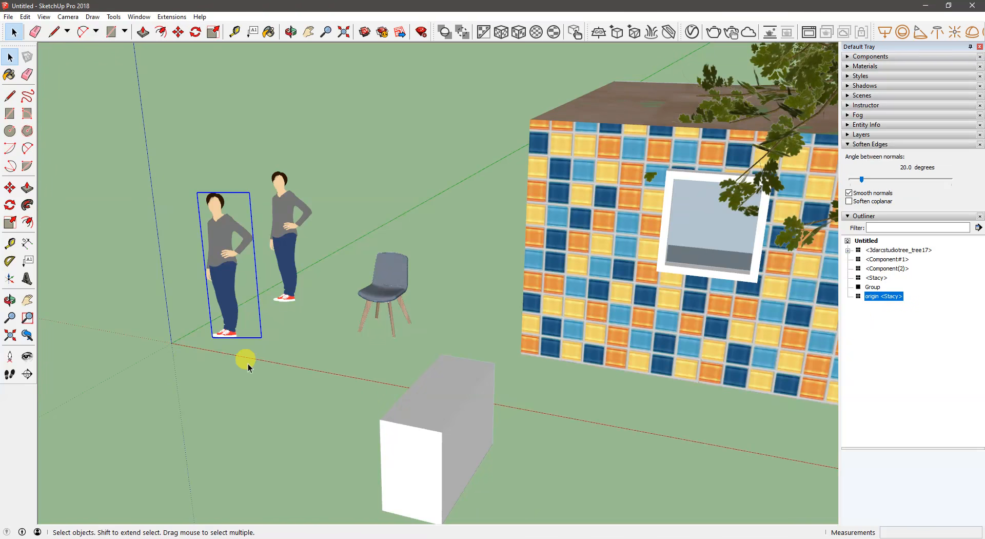
- Open the origin person component, paint both trouser legs with the red Stacy_Shoe material, and close the component
double_click(224, 294)
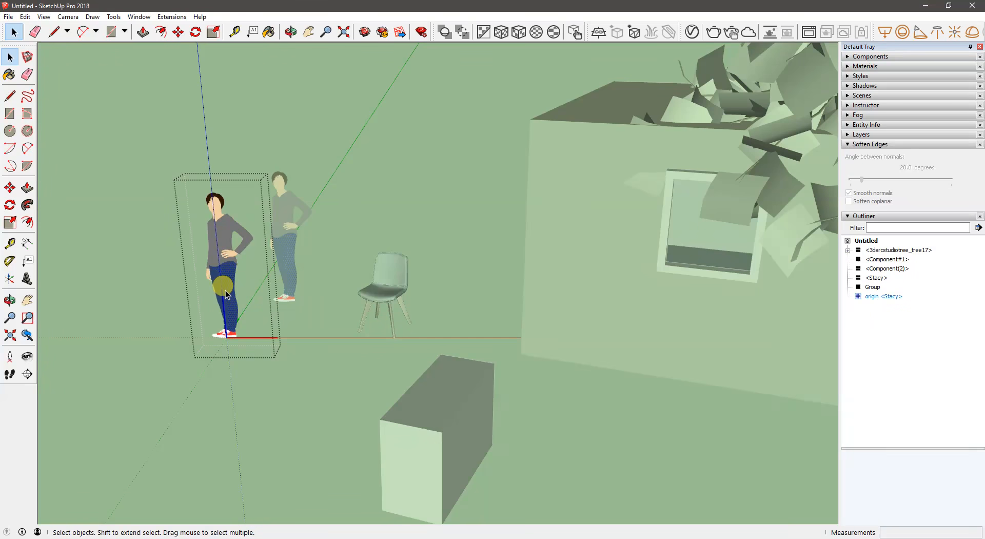
key(b)
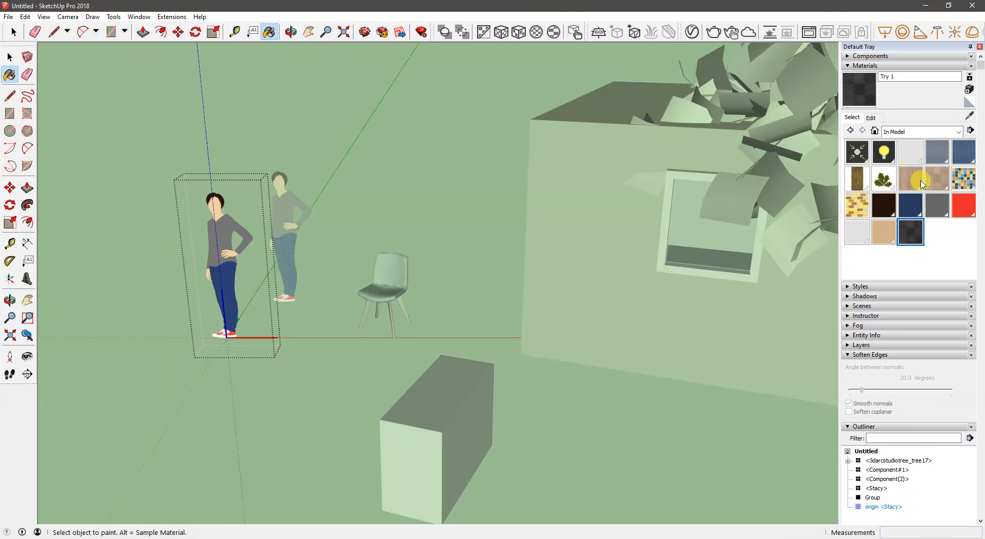
click(229, 275)
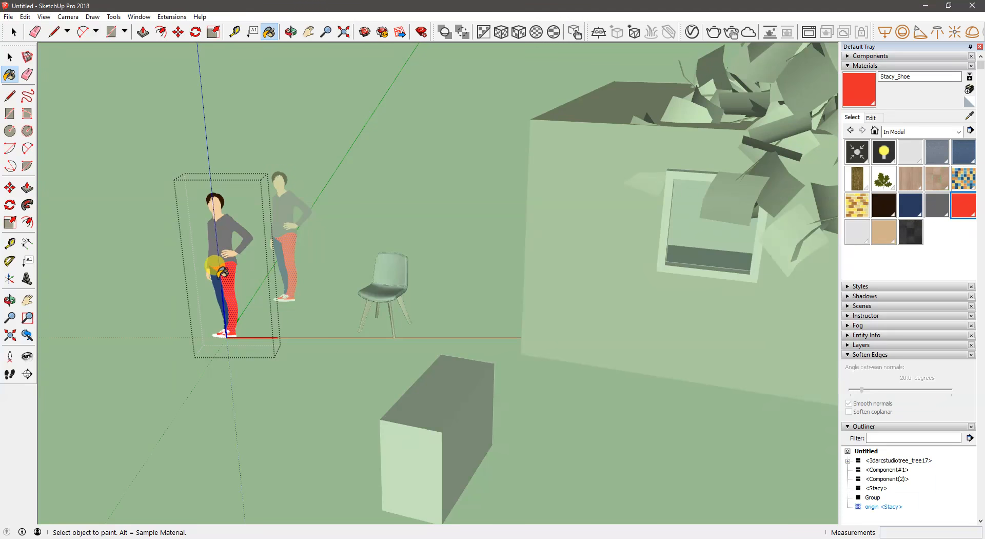
middle_drag(233, 277, 347, 249)
key(space)
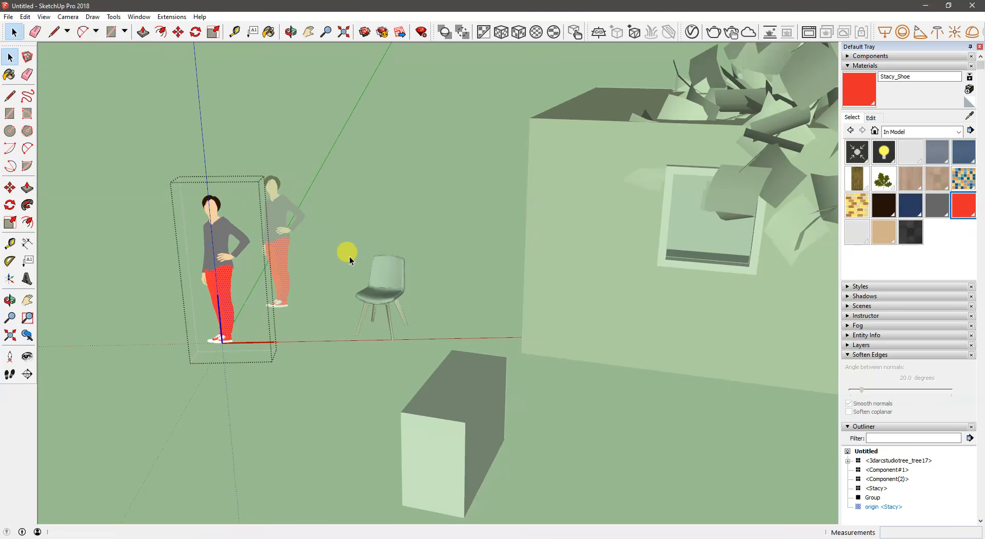
click(309, 255)
middle_drag(279, 297, 243, 298)
shift+middle_drag(295, 268, 309, 267)
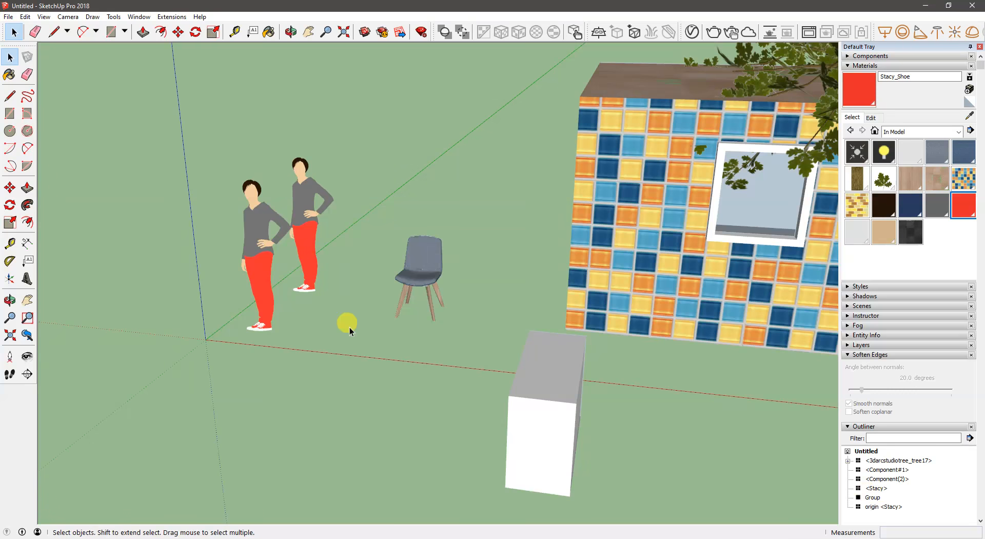
- Open the white box group and draw a rectangle about 1' 7 5/16" by 5 15/16" on its top face
middle_drag(327, 331, 295, 268)
middle_drag(447, 310, 352, 293)
click(376, 324)
middle_drag(375, 324, 344, 285)
double_click(344, 285)
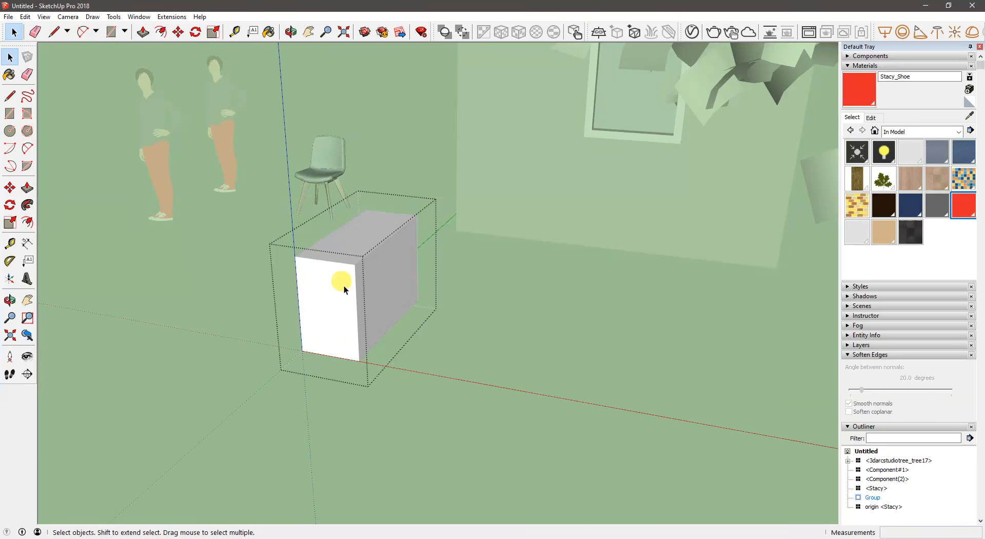
middle_drag(343, 284, 362, 304)
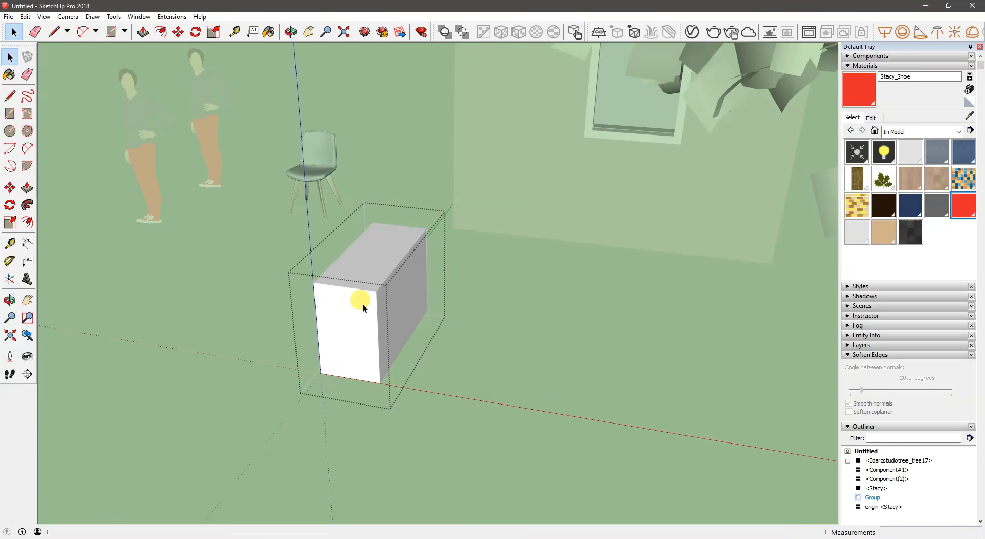
key(r)
click(354, 256)
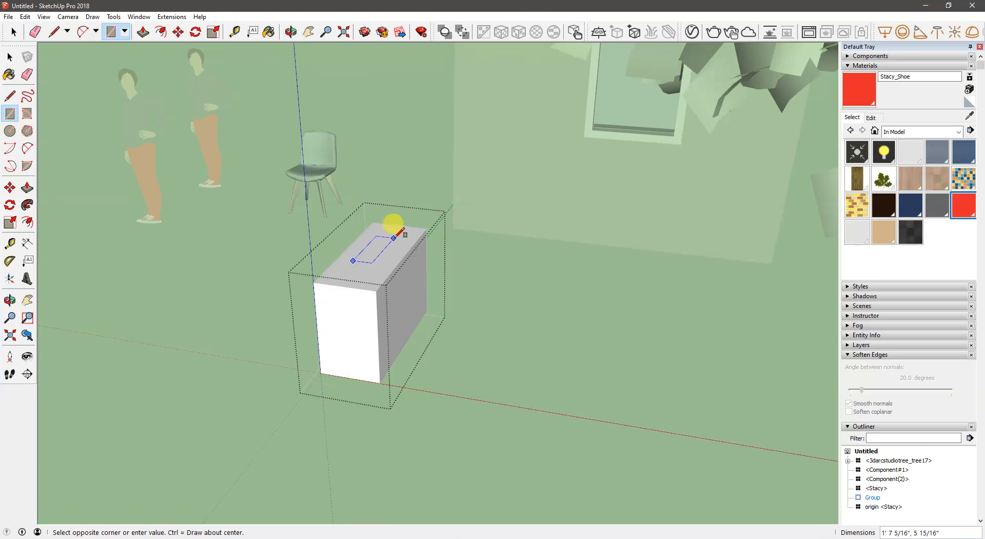
click(402, 239)
- Push/Pull the rectangle on top of the box upward into a small block
key(p)
click(373, 245)
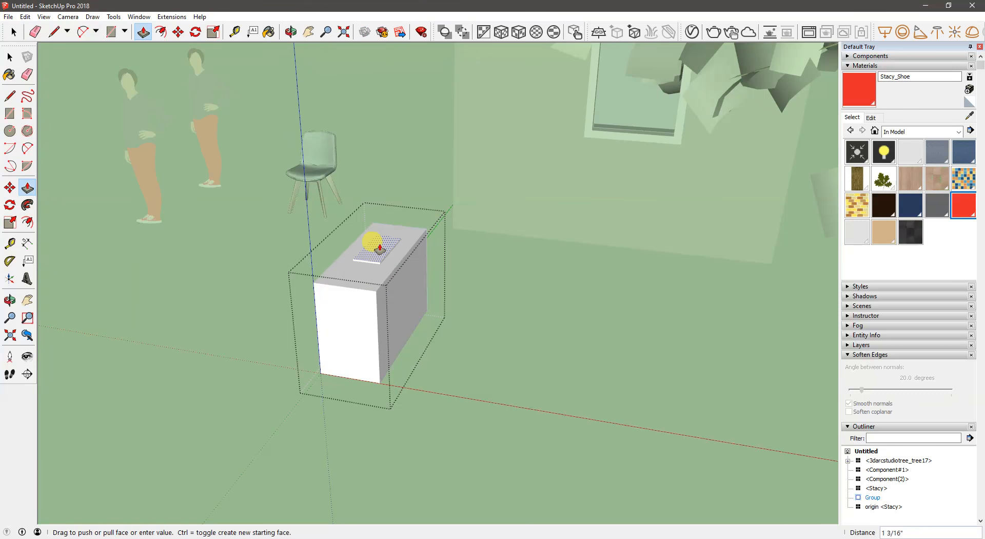
click(377, 222)
key(space)
- Turn the small block inside the box group into a component with the default settings
drag(328, 196, 408, 266)
right_click(378, 242)
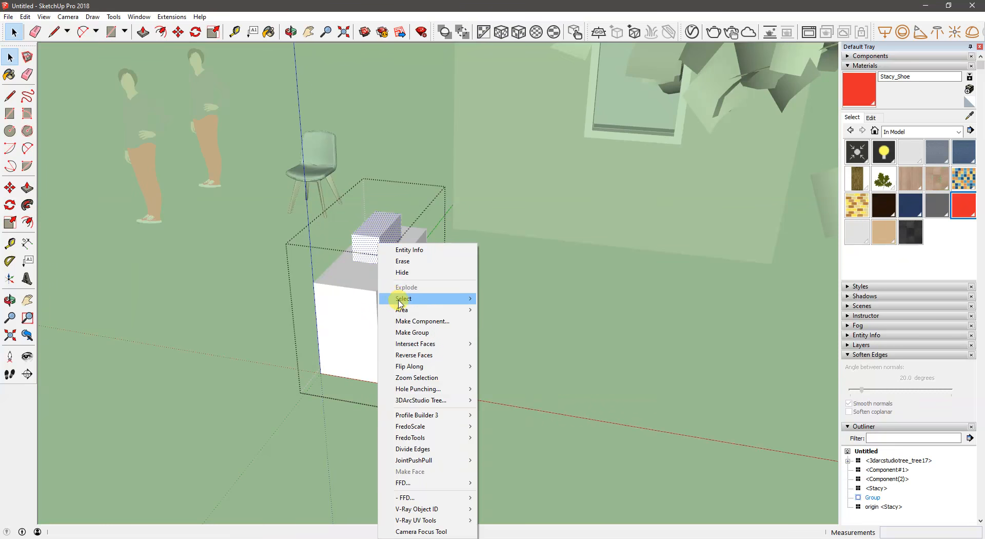
click(410, 321)
click(522, 299)
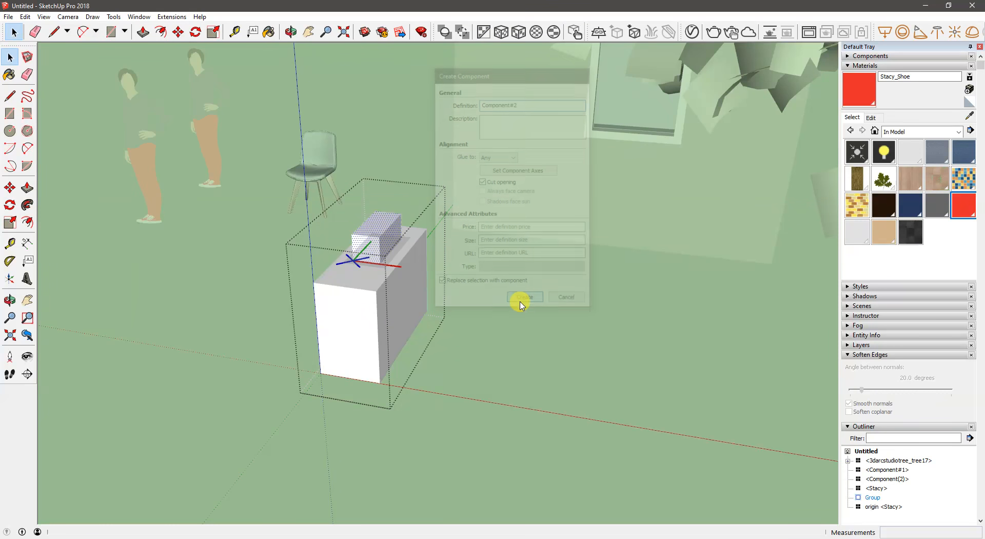
middle_drag(495, 301, 480, 302)
- Rename the box group's entry in the Outliner as Wooden and clear the selection
scroll(892, 486, down, 3)
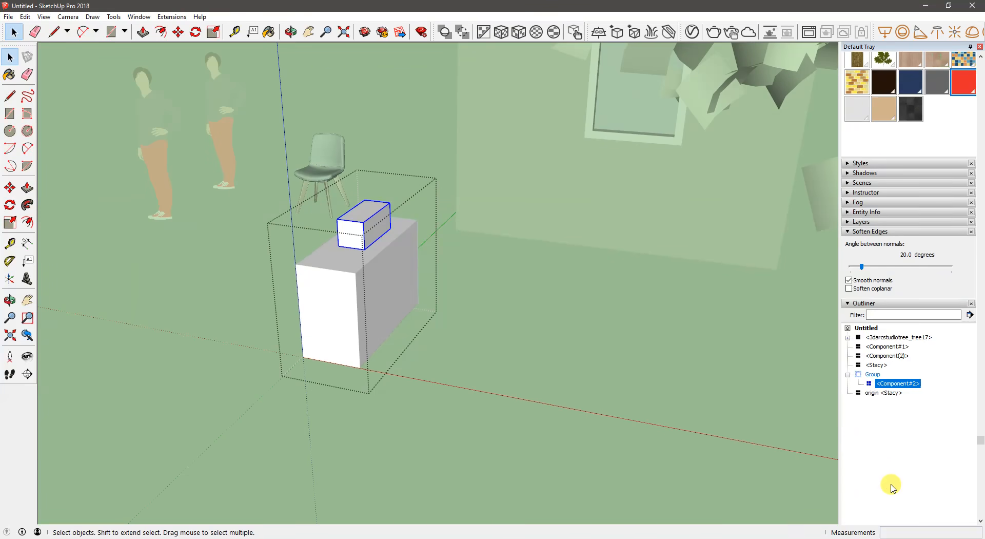
scroll(862, 257, down, 1)
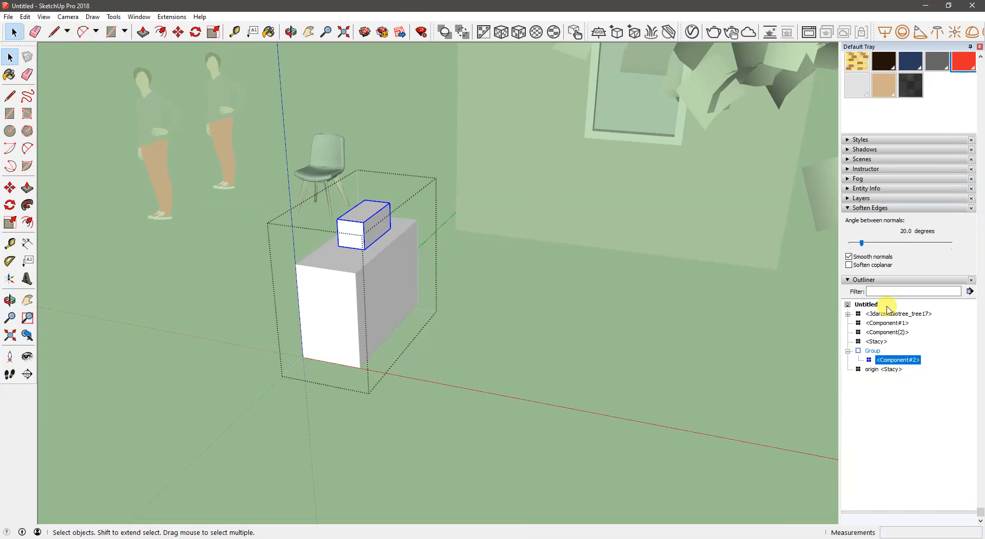
right_click(873, 350)
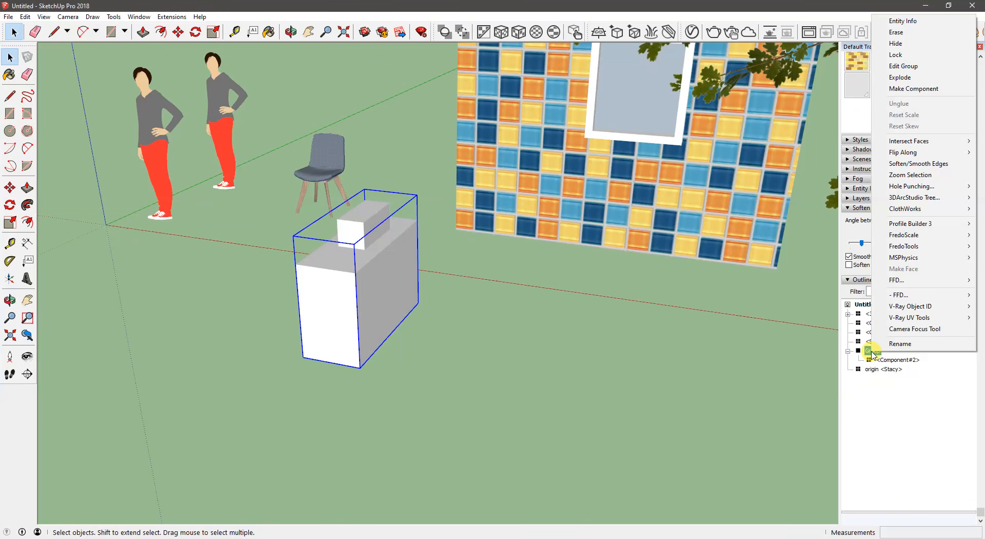
click(879, 341)
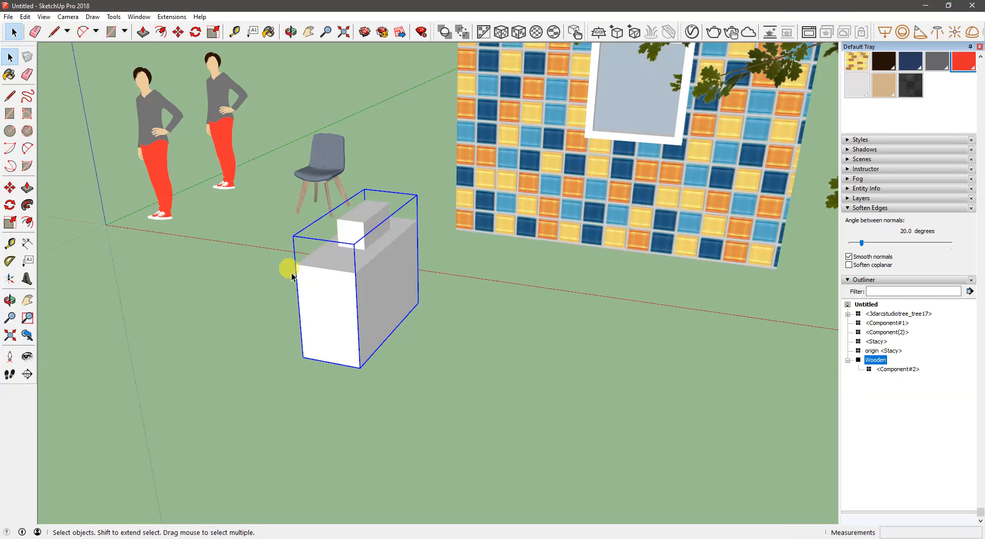
click(482, 362)
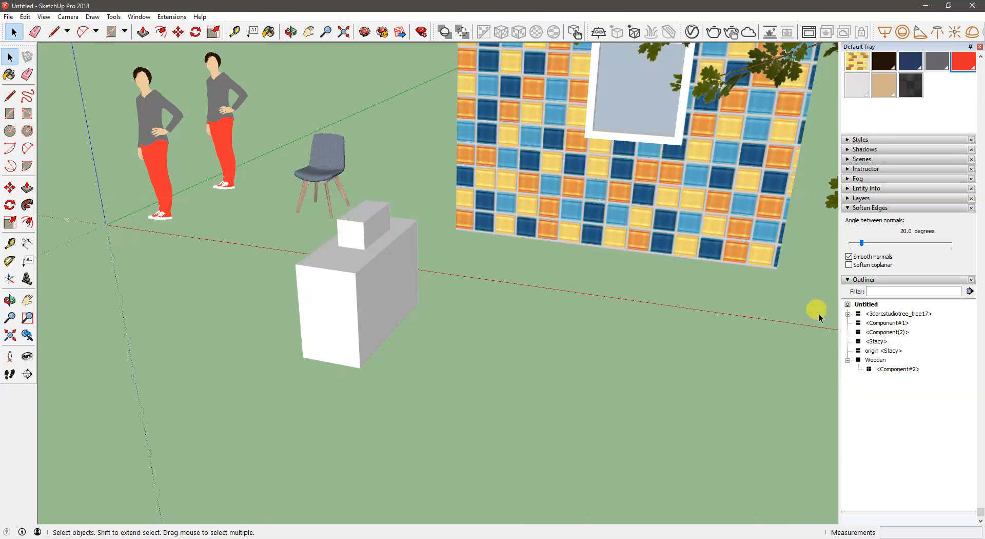
- Select the Wooden group and its nested component in the Outliner to compare their icons and names
click(861, 361)
click(895, 369)
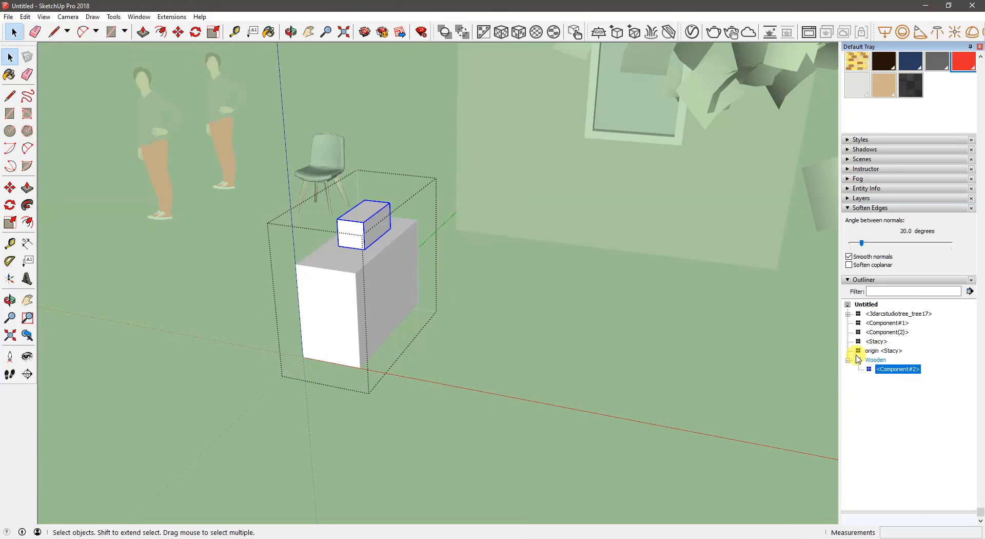
click(731, 363)
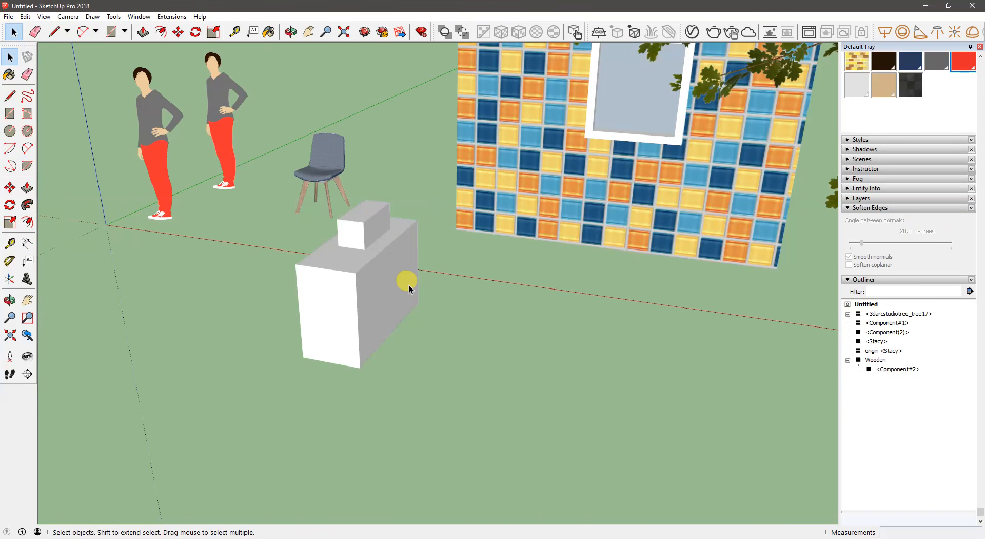
- Open 3D Warehouse and search it for bulb
middle_drag(363, 292, 411, 297)
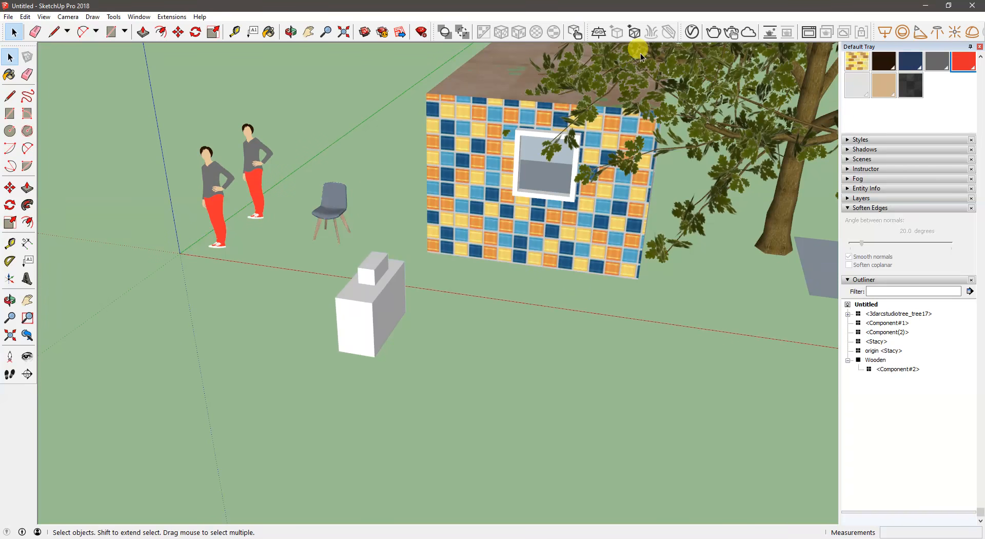
click(364, 32)
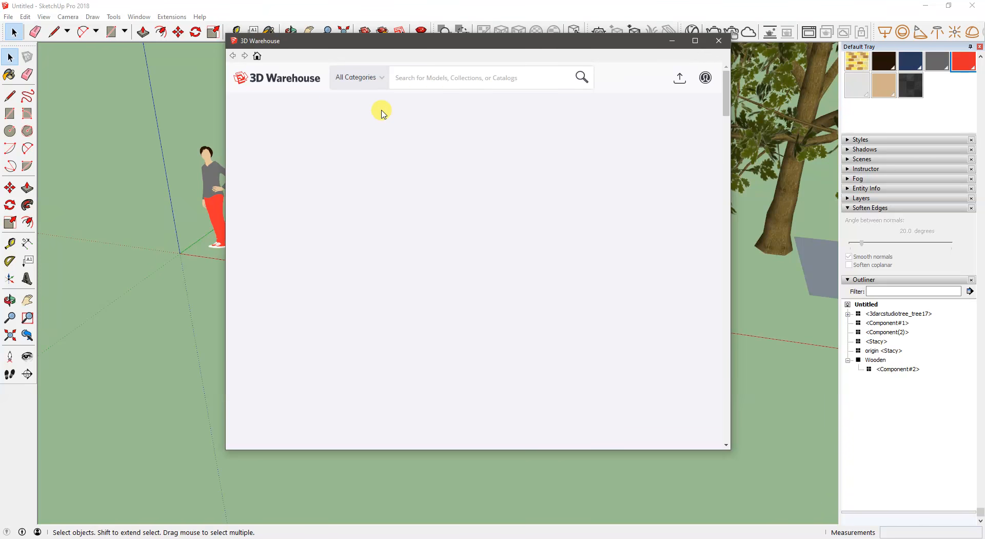
click(429, 82)
text(bul)
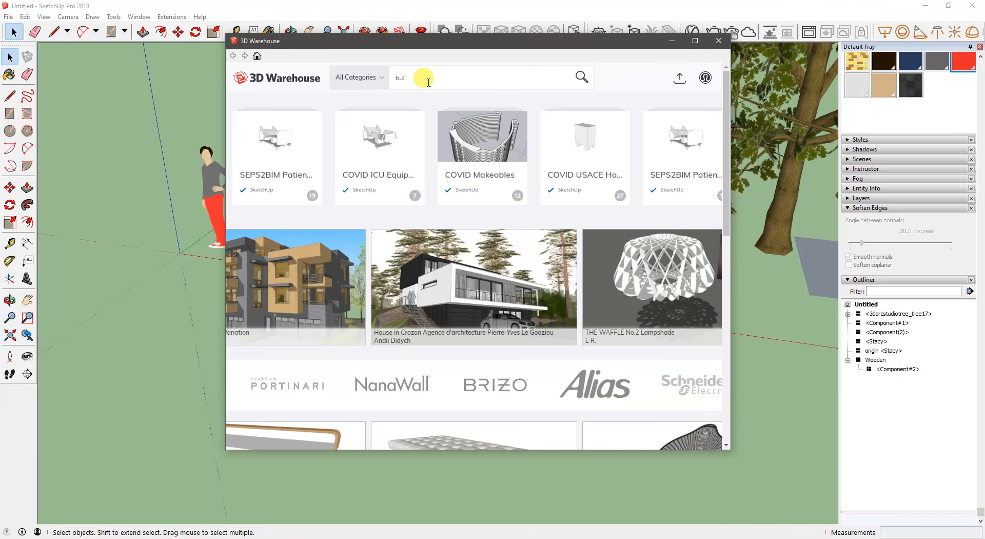
text(b)
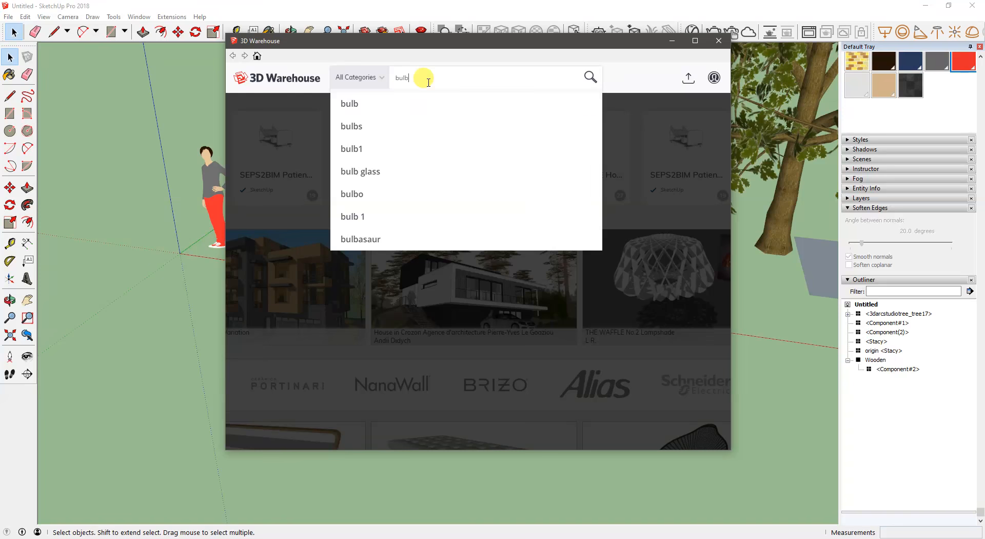
click(395, 103)
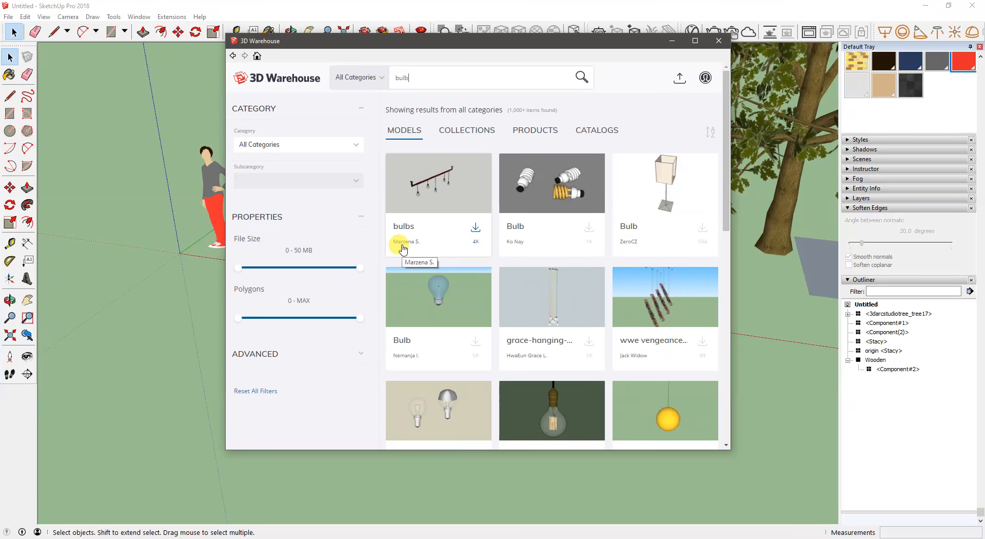
- Load the light bulb model with the dark socket and wire cage, and place it on the ground beside the box
scroll(487, 251, down, 2)
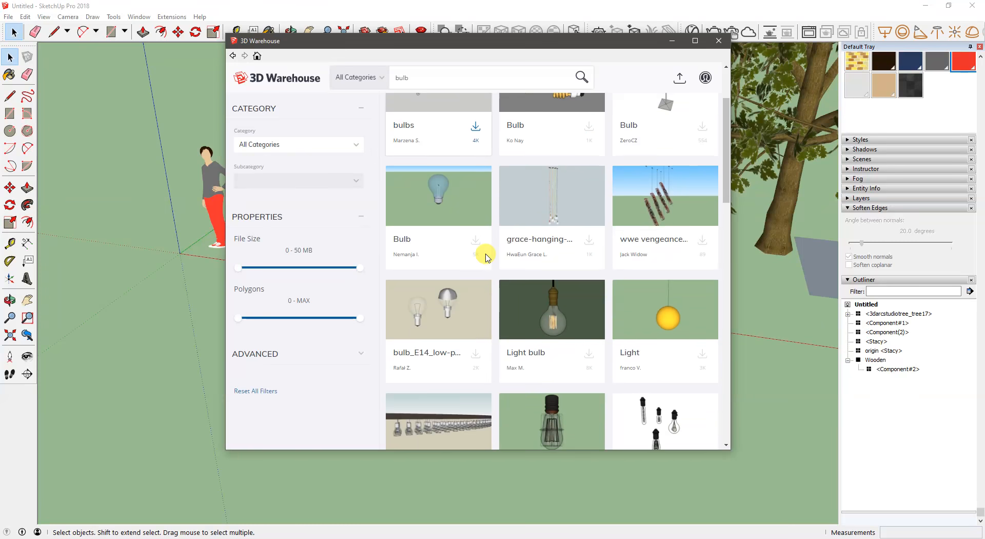
scroll(487, 257, down, 3)
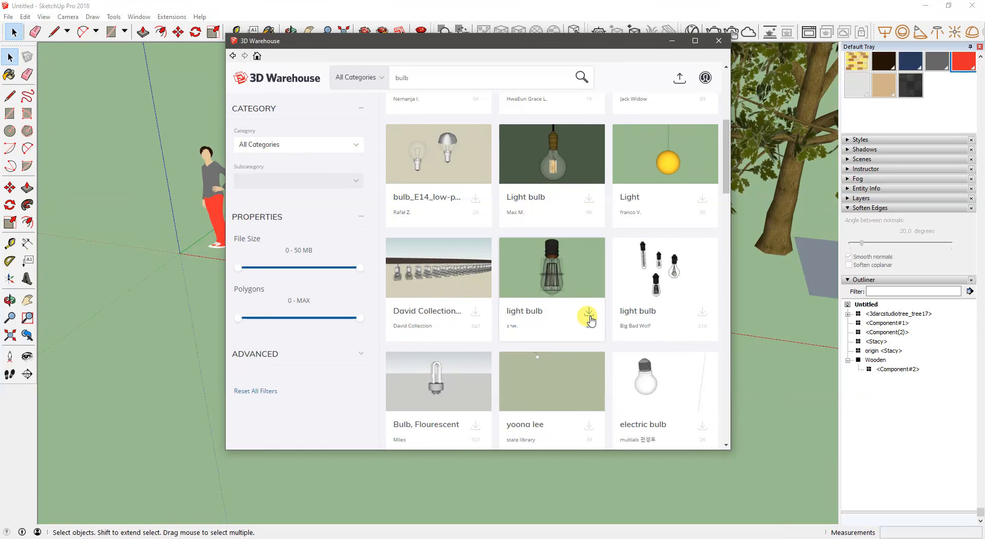
click(590, 319)
click(451, 269)
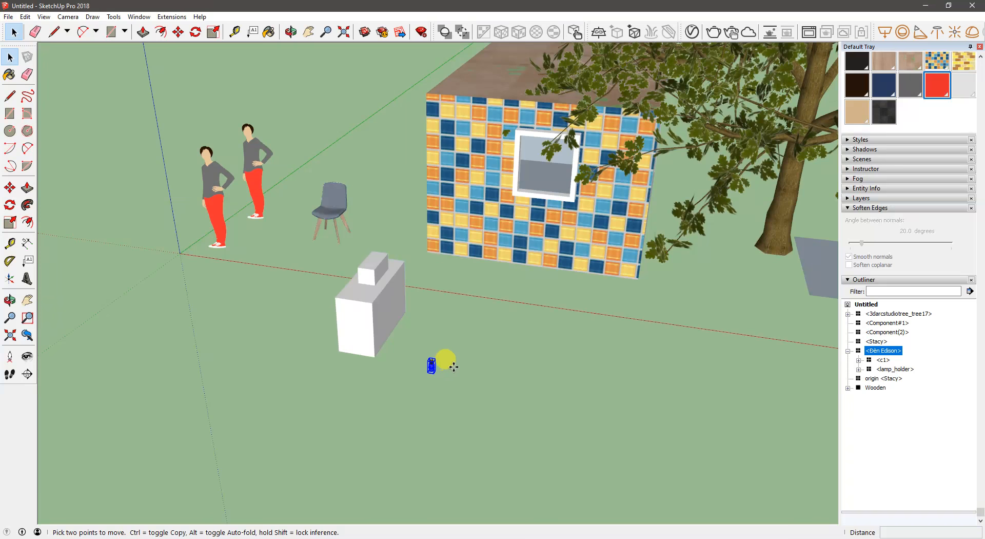
middle_drag(446, 370, 436, 354)
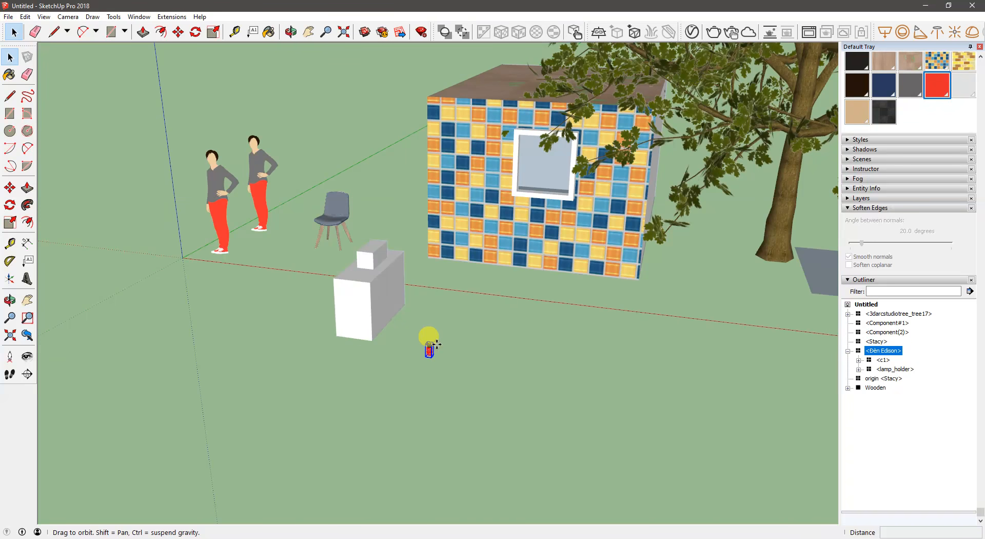
- Try to scale the light bulb component, stretching it by about 1.10 along the red axis
key(s)
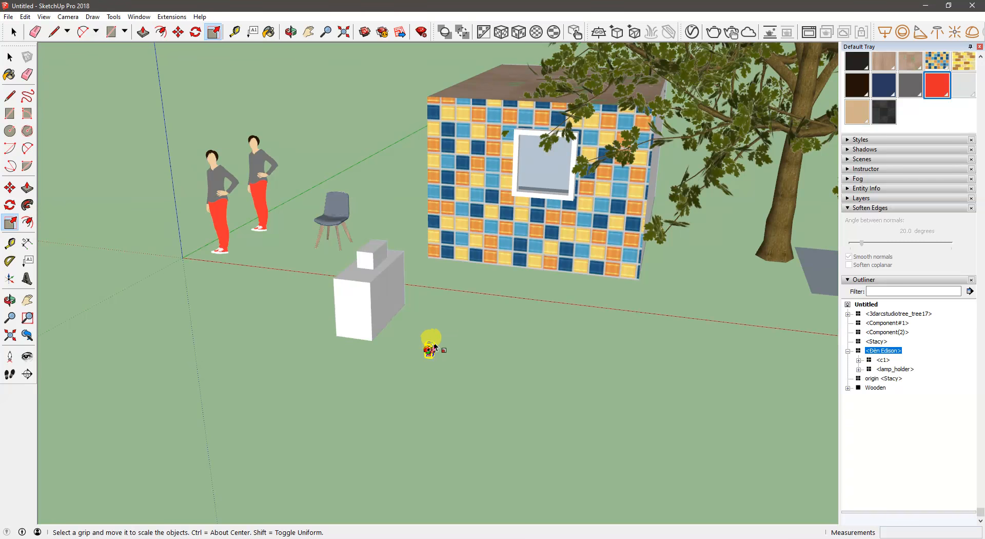
scroll(463, 336, up, 5)
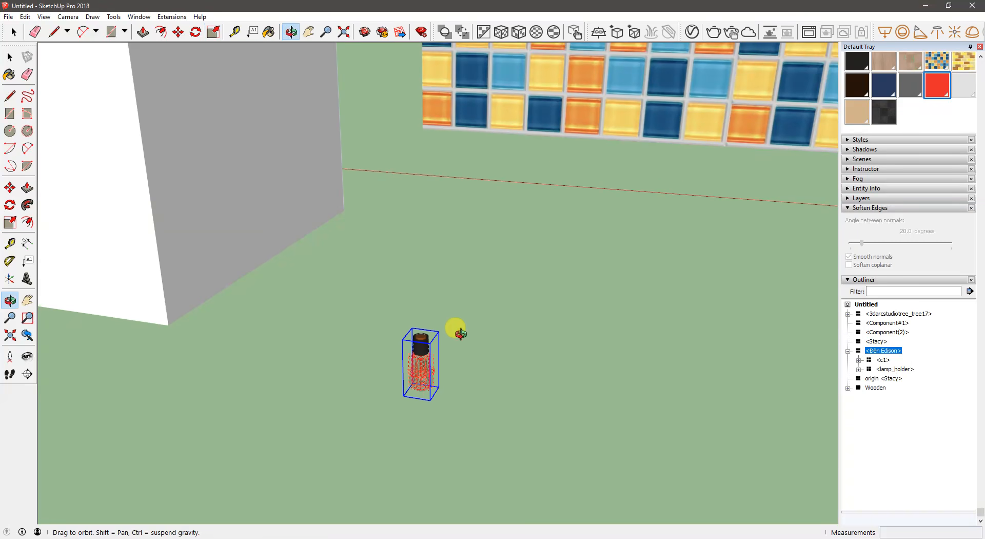
key(space)
click(466, 328)
click(421, 343)
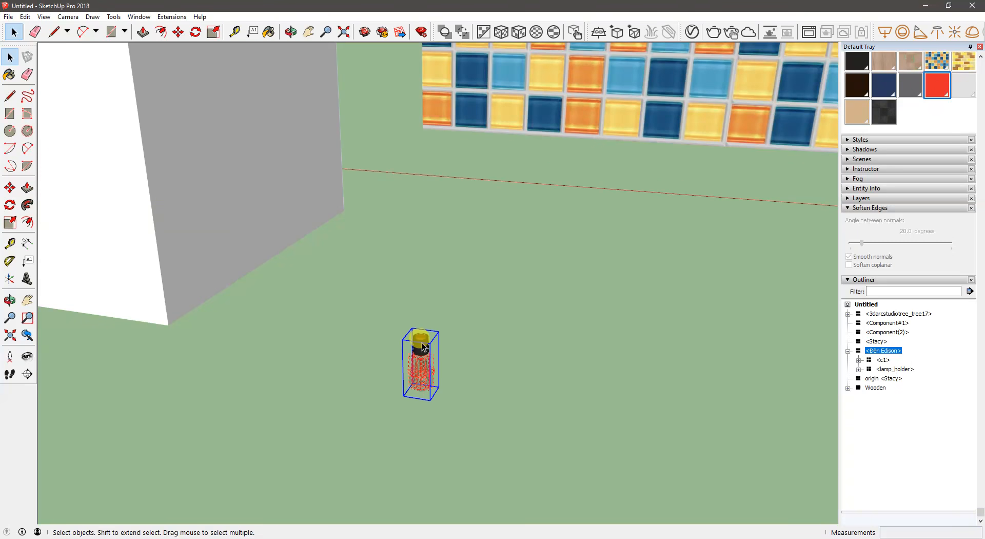
key(s)
mouse_move(440, 365)
mouse_down()
mouse_move(433, 359)
mouse_move(516, 378)
mouse_move(451, 363)
mouse_move(436, 383)
mouse_up()
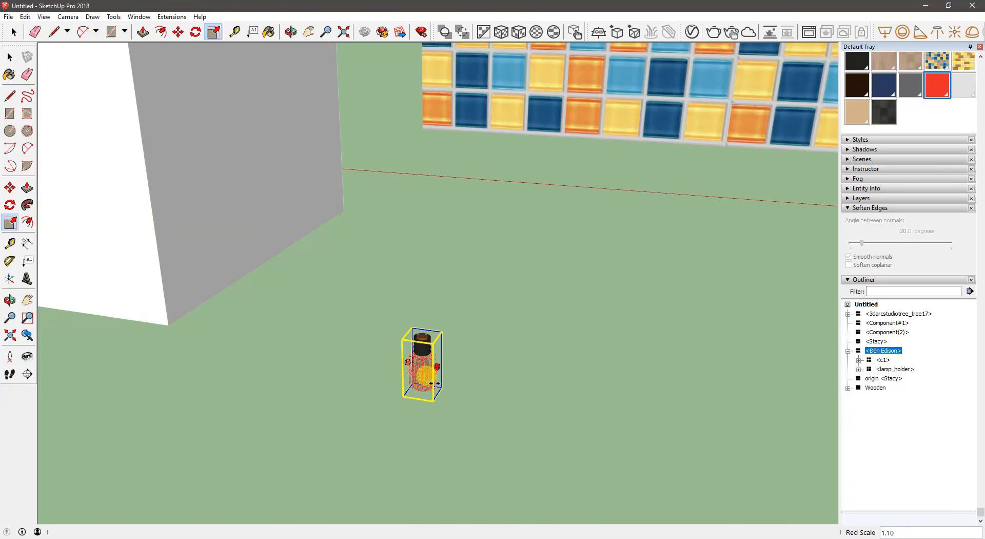
click(464, 321)
key(space)
click(424, 361)
middle_drag(424, 361, 442, 206)
key(s)
scroll(406, 224, up, 4)
click(443, 205)
- Open the light bulb component for editing
click(336, 293)
right_click(338, 292)
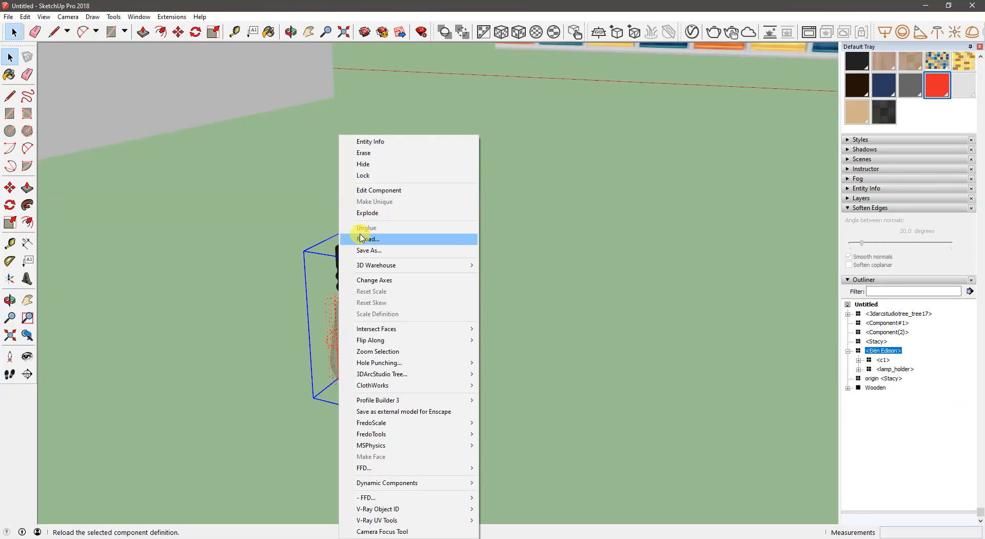
click(318, 312)
click(362, 303)
right_click(362, 304)
click(417, 192)
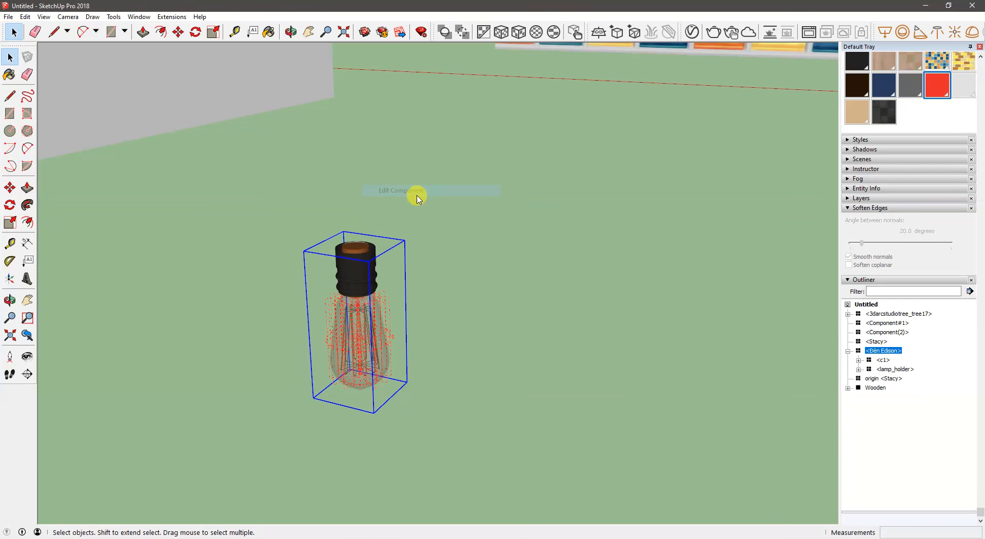
- Group the c1 and lamp_holder parts inside the bulb component and close the component
drag(457, 416, 267, 165)
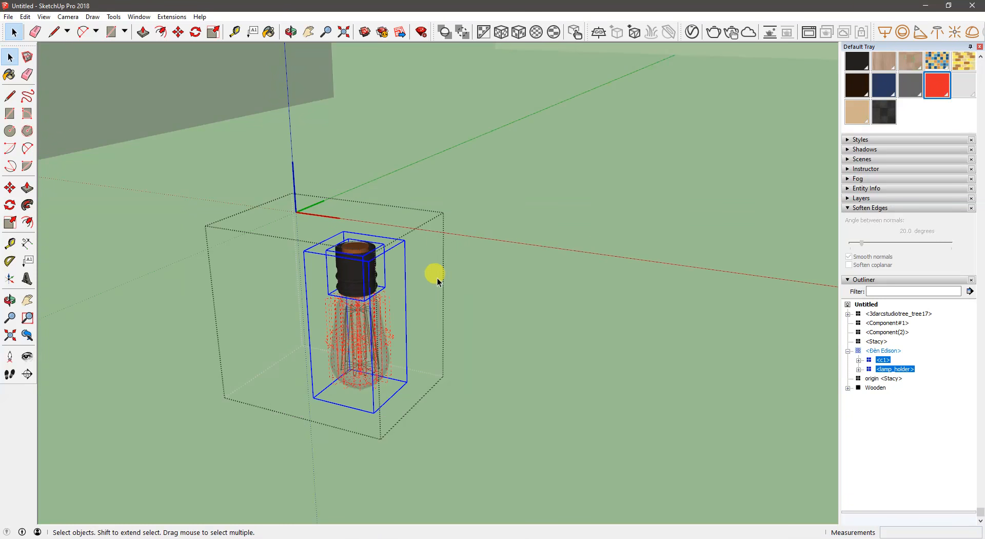
right_click(361, 263)
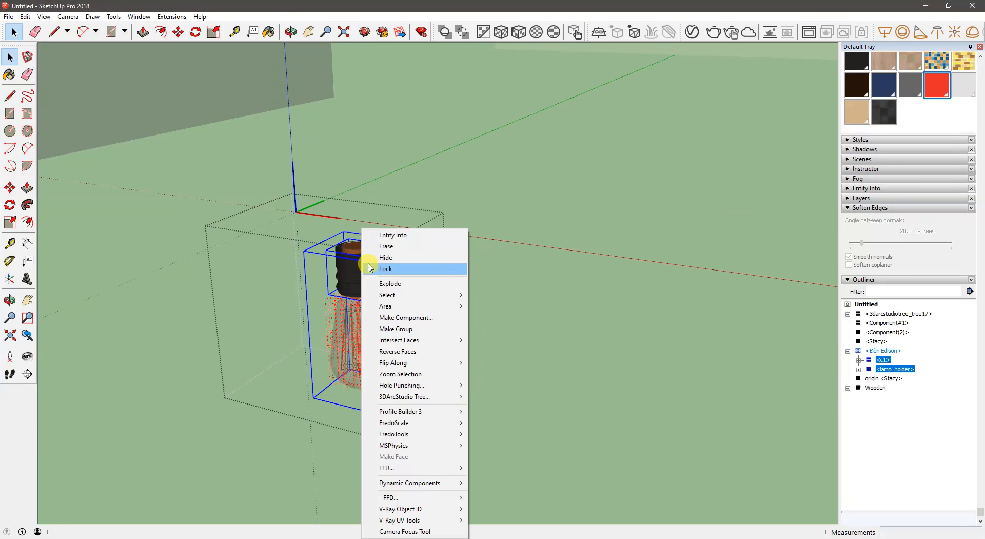
click(408, 330)
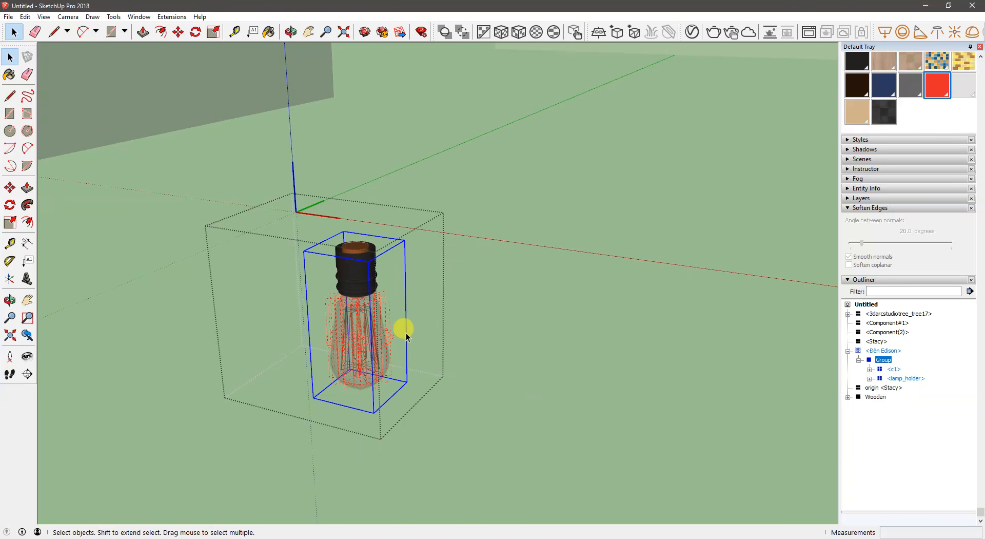
click(386, 279)
click(361, 279)
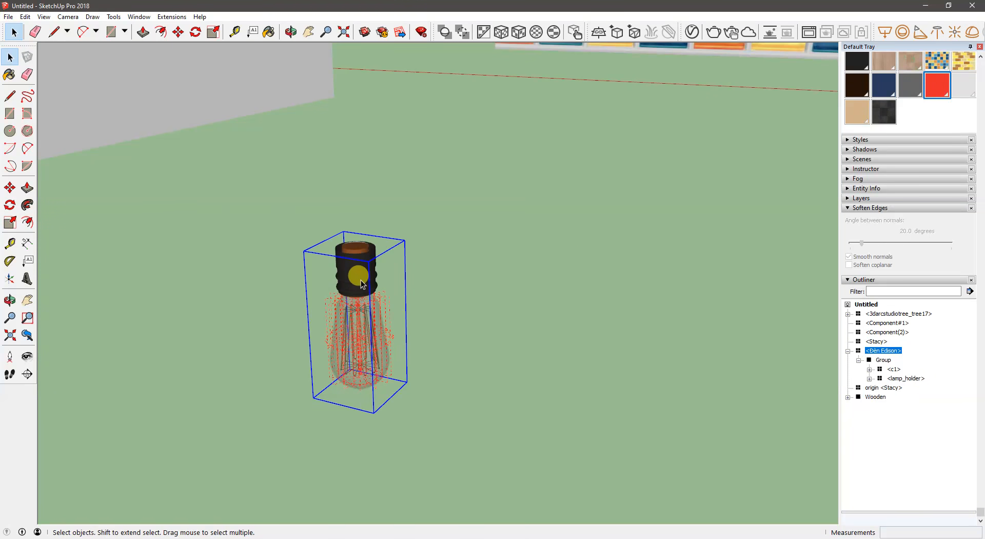
key(s)
key(space)
- Scale the group inside the bulb component uniformly by about 7.43 and close the component
double_click(339, 285)
click(344, 281)
key(s)
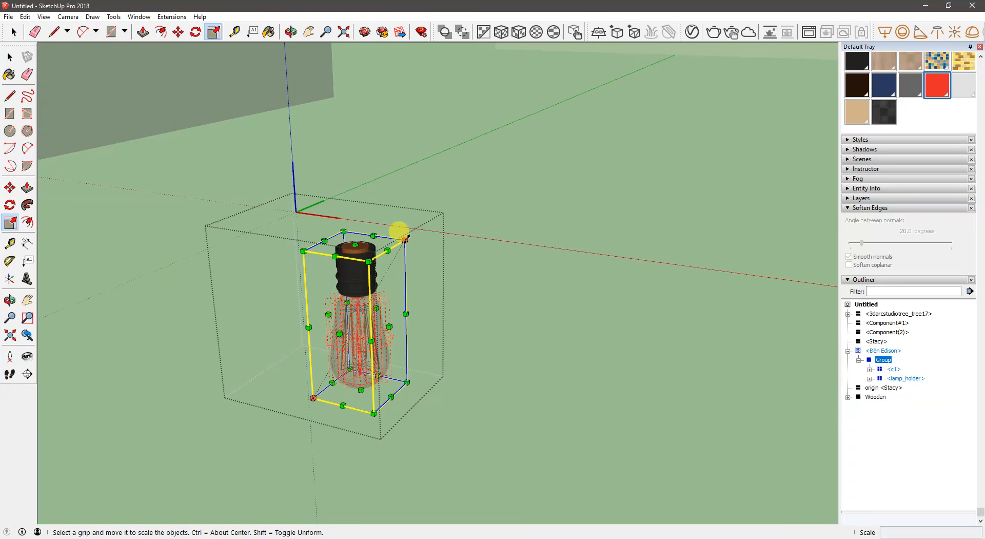
click(406, 240)
scroll(605, 137, down, 5)
shift+middle_drag(584, 138, 470, 211)
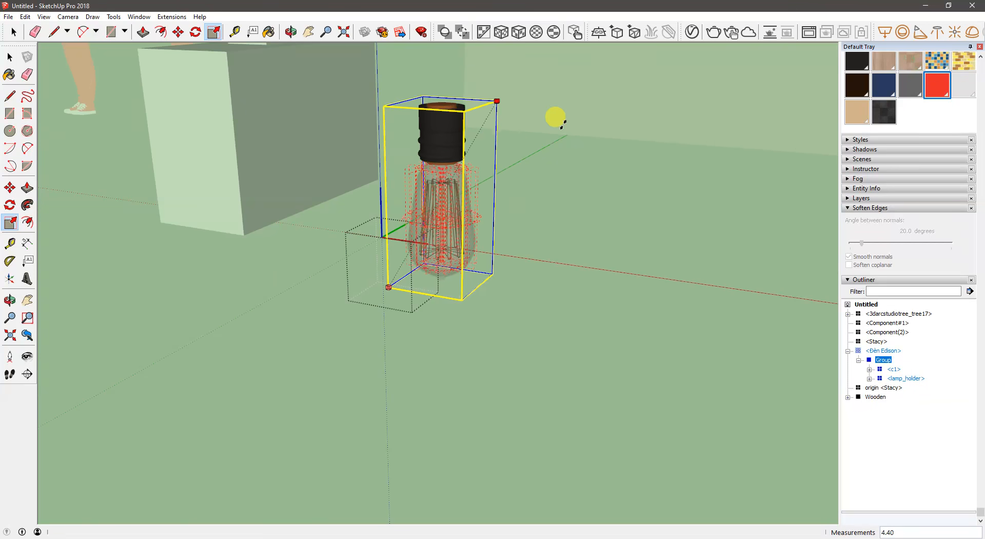
middle_drag(638, 76, 440, 88)
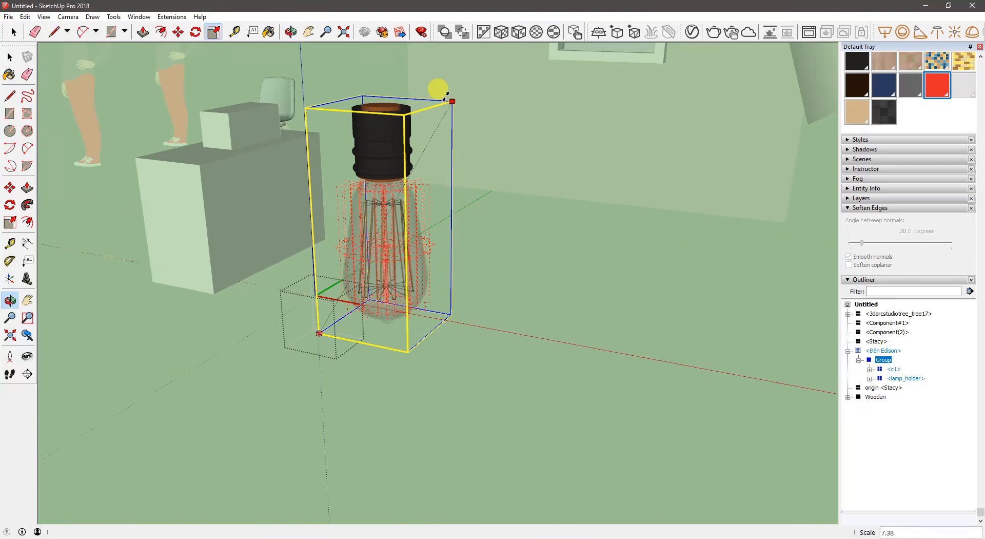
click(448, 96)
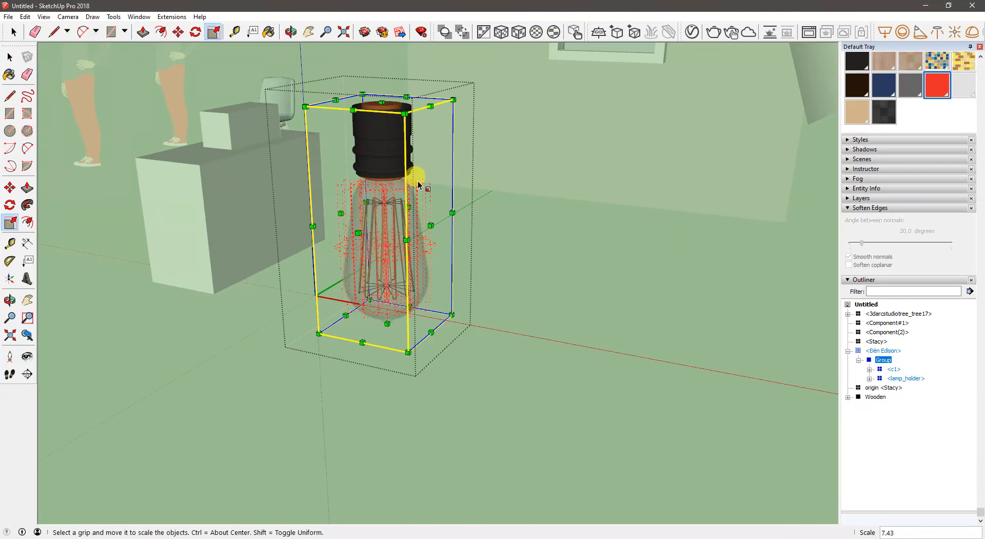
middle_drag(362, 187, 389, 192)
key(space)
click(528, 266)
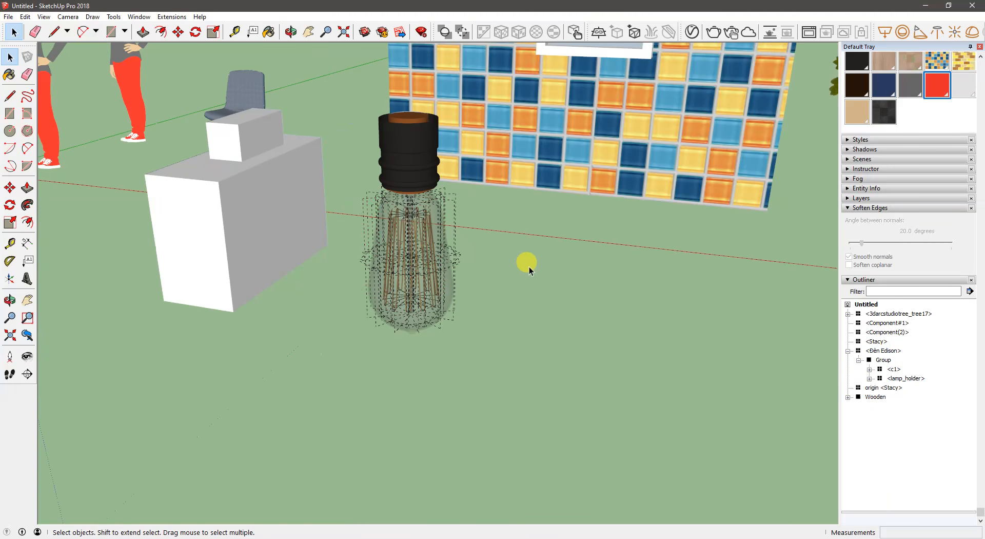
- Select the bulb component and expand its nested groups in the Outliner down to the spiral_01 components
click(437, 277)
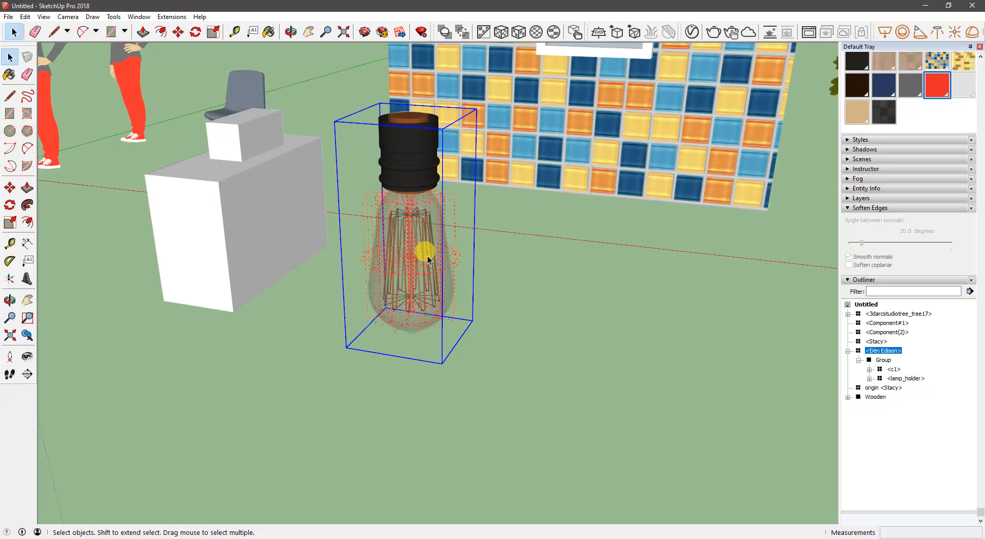
middle_drag(411, 251, 366, 281)
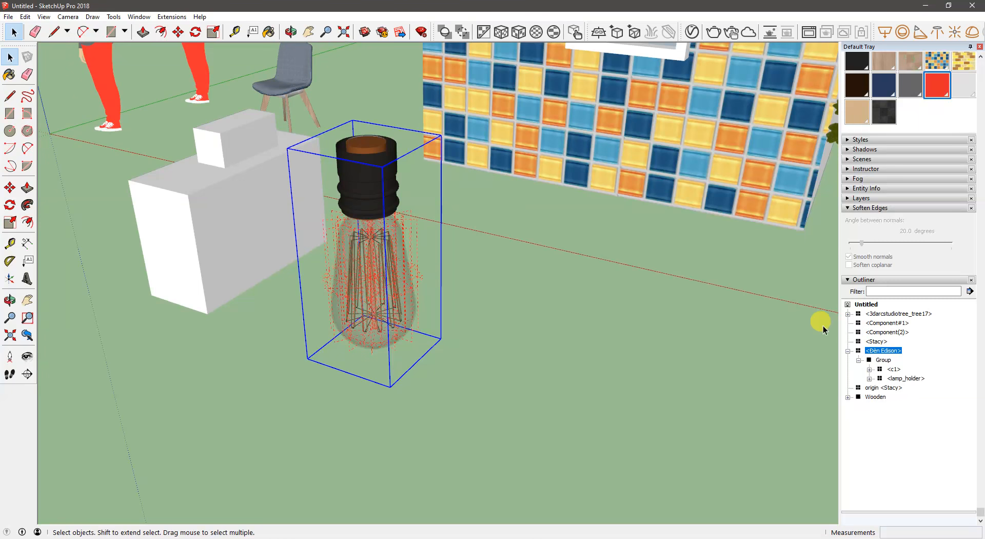
click(869, 378)
click(869, 369)
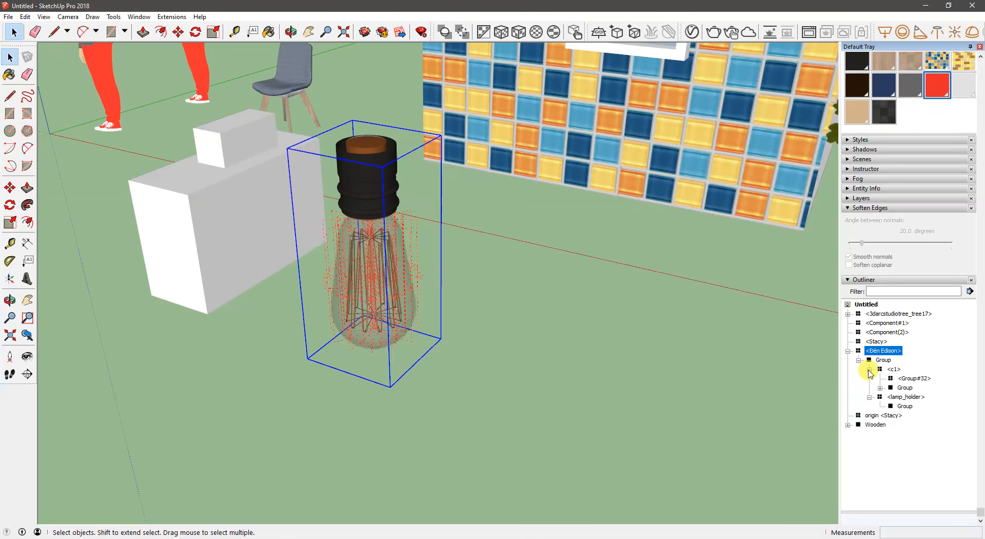
click(880, 387)
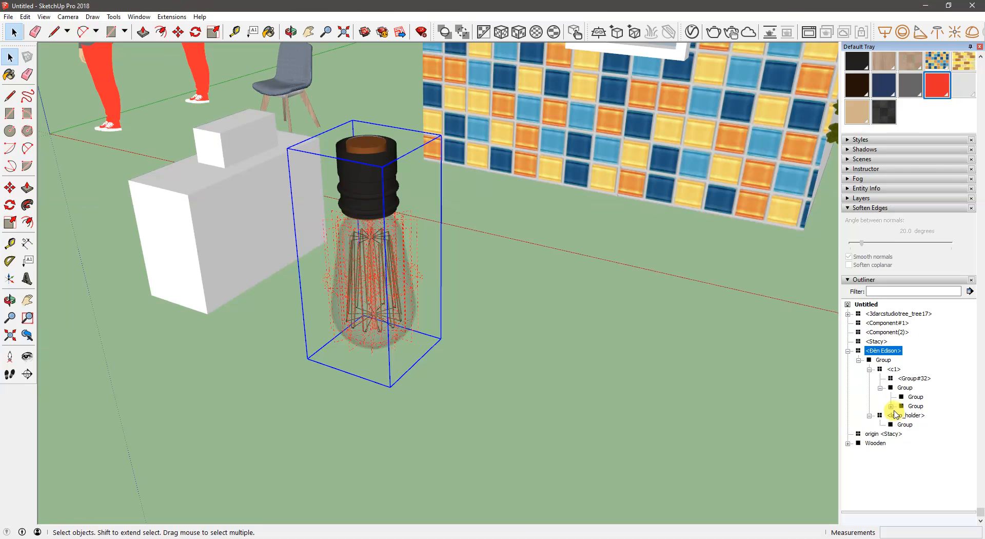
click(890, 406)
scroll(891, 405, down, 2)
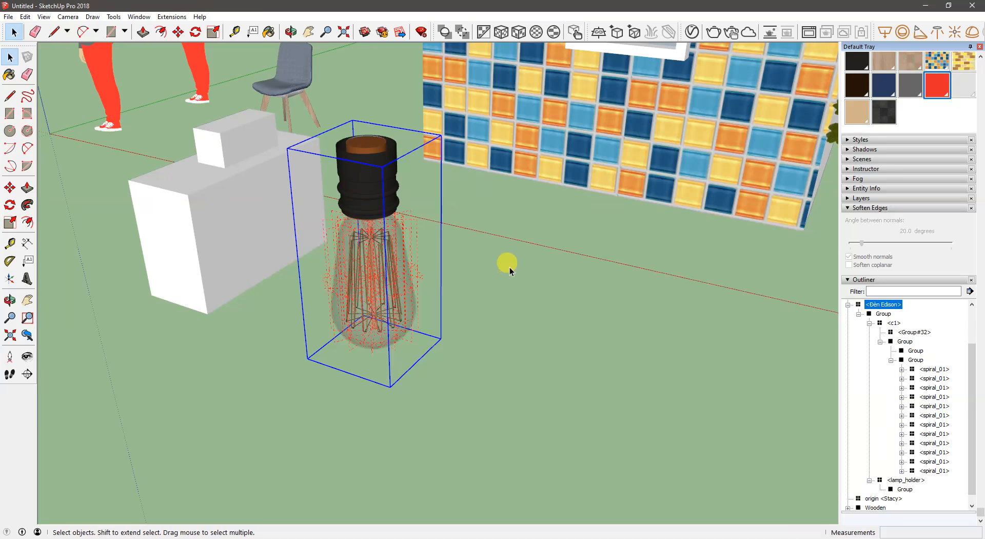
- Open the fifth spiral_01 component for editing from the Outliner
double_click(931, 406)
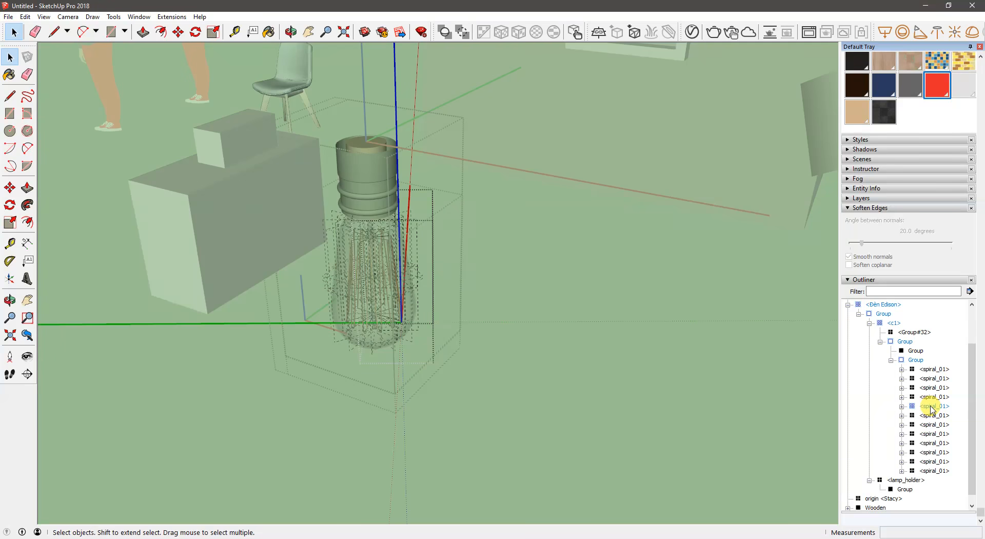
middle_drag(352, 325, 345, 286)
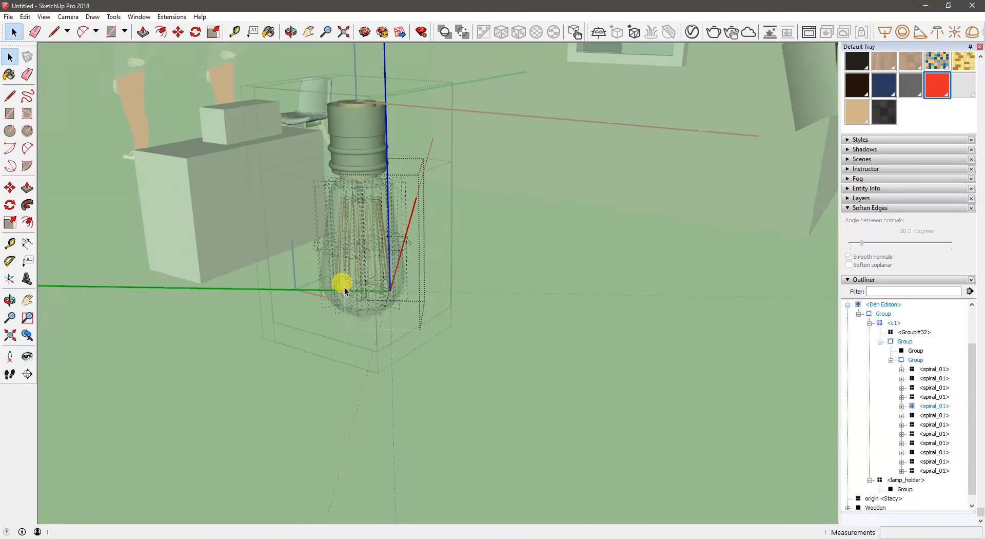
click(287, 291)
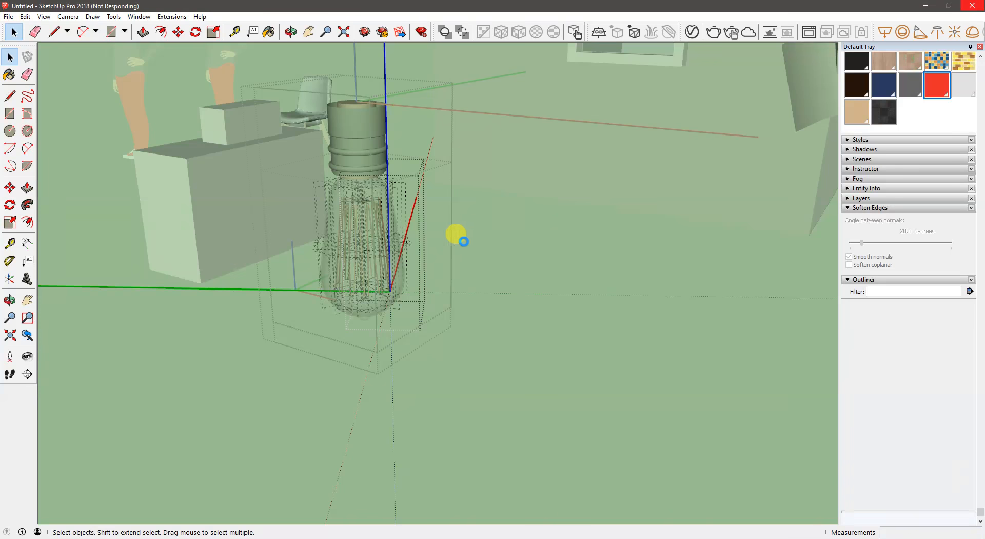
- Turn on Edges in the style's edge settings and examine the opened spiral wire inside the bulb
key(shift+s)
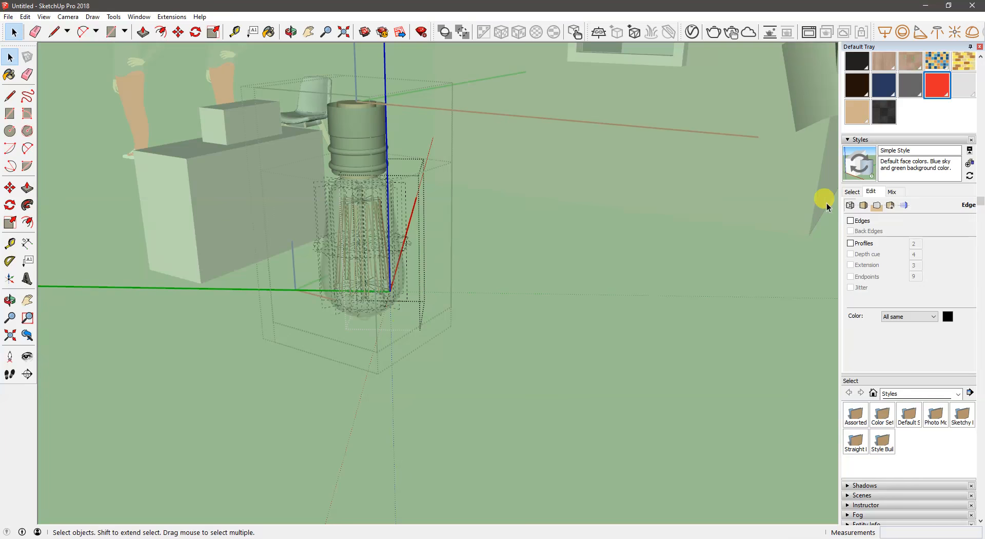
click(850, 220)
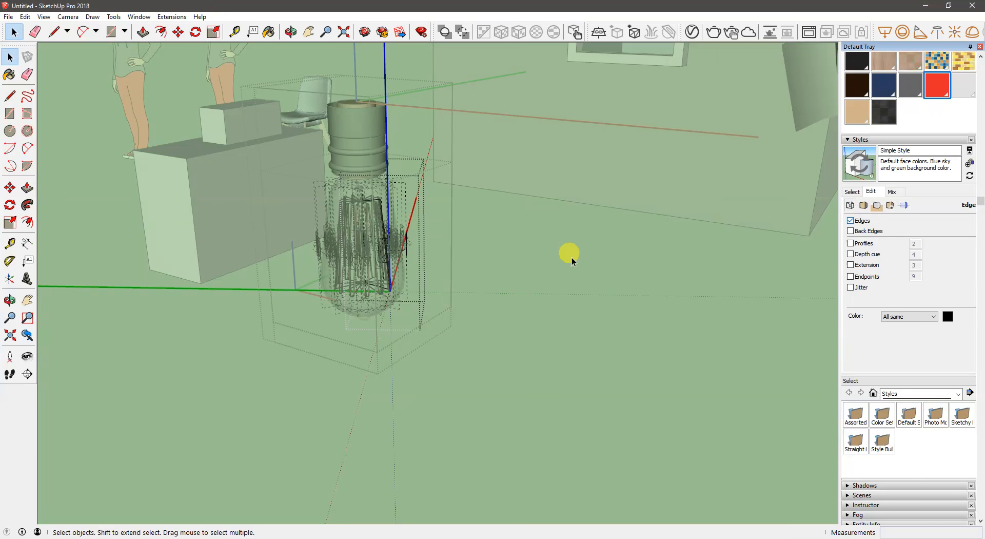
scroll(408, 250, up, 10)
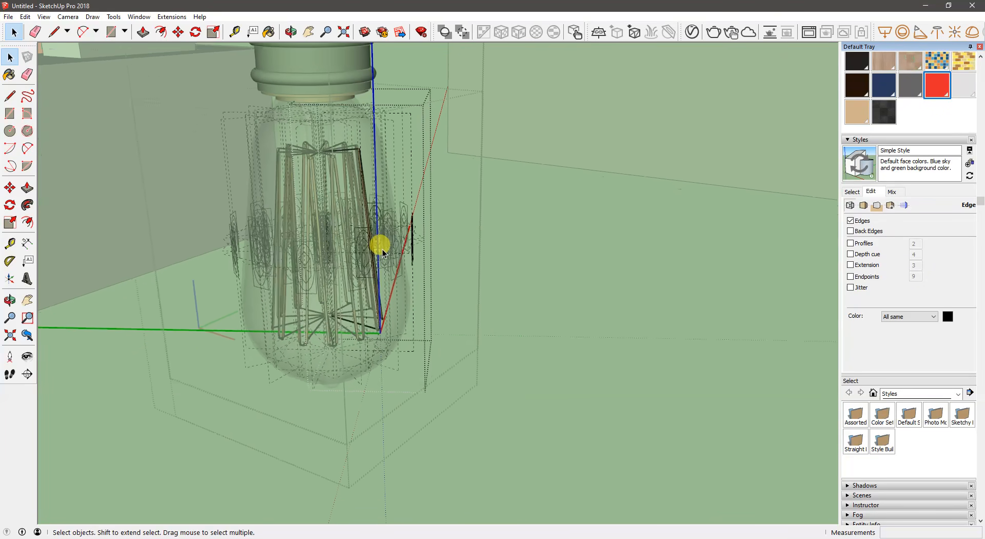
middle_drag(403, 249, 403, 248)
middle_drag(429, 254, 395, 255)
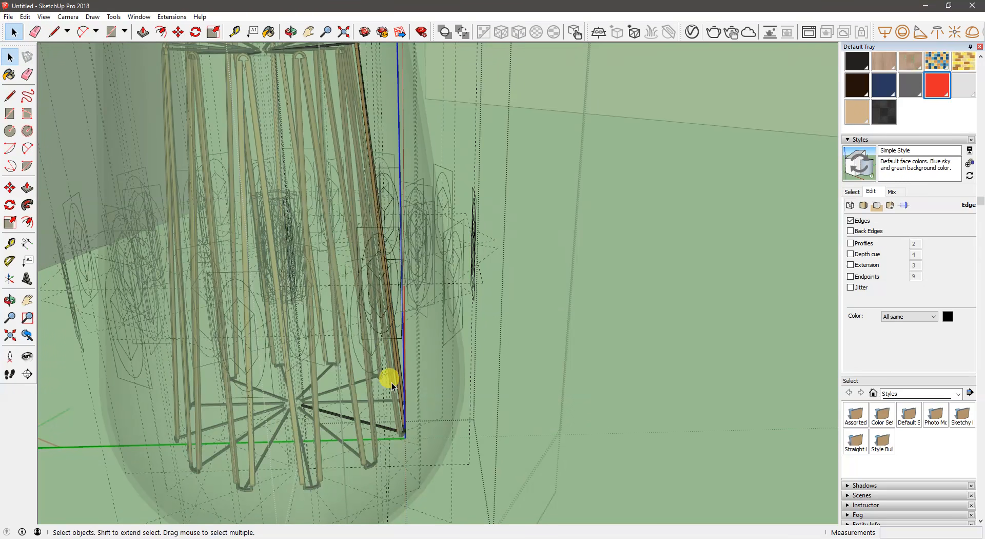
middle_drag(395, 385, 246, 385)
middle_drag(260, 345, 301, 413)
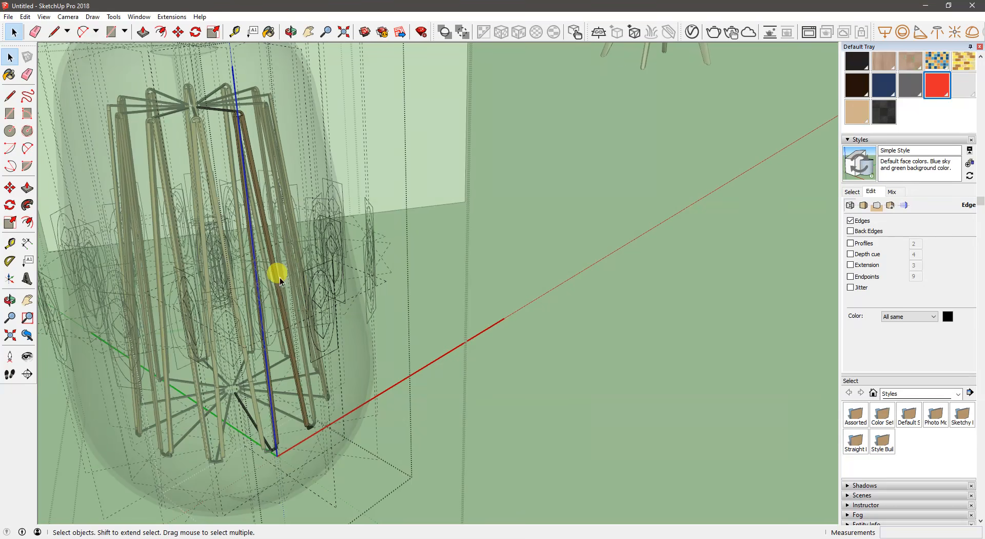
- Close the spiral component and its enclosing groups level by level, back out to the whole model
click(655, 381)
click(610, 365)
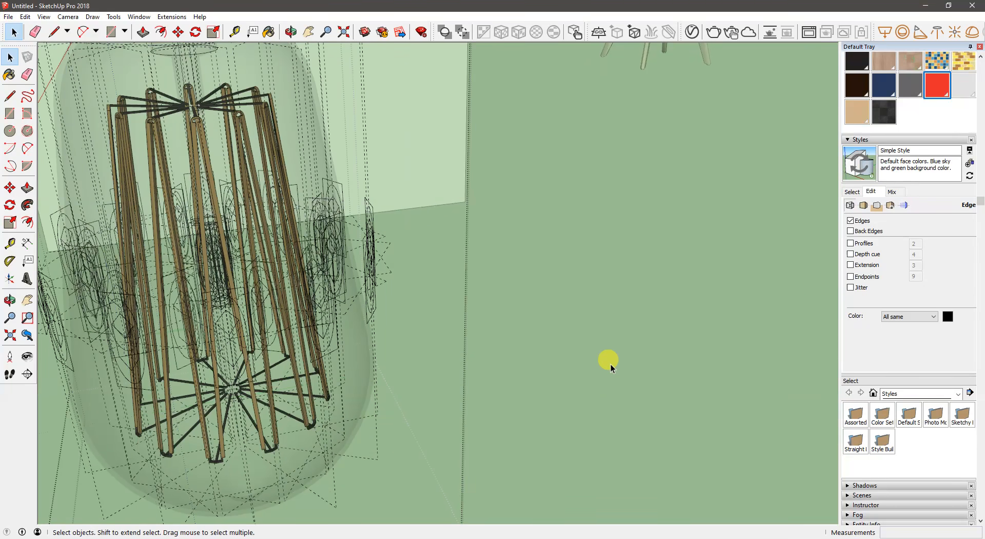
click(463, 366)
click(406, 380)
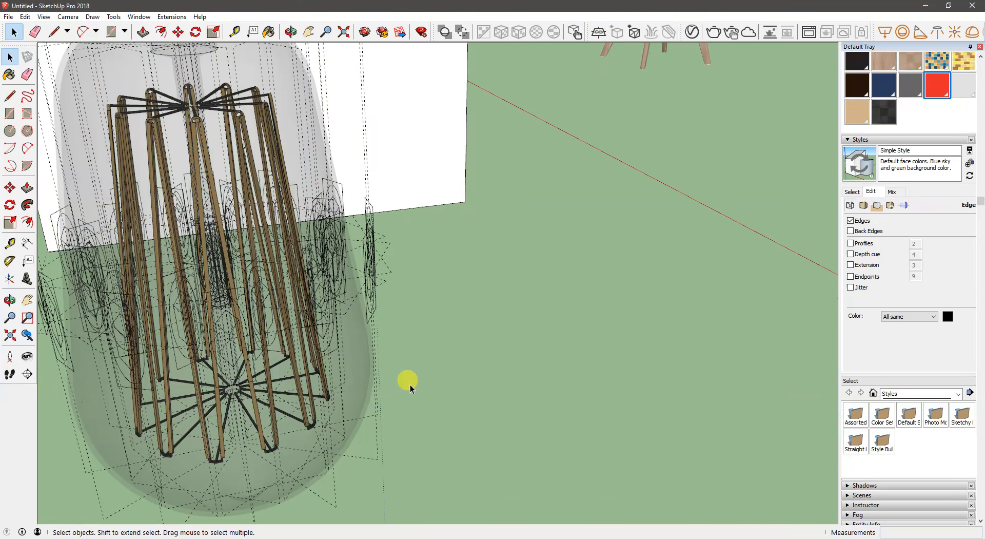
- Open the bulb's nested levels down to the glass shell and select all of its connected geometry
click(349, 342)
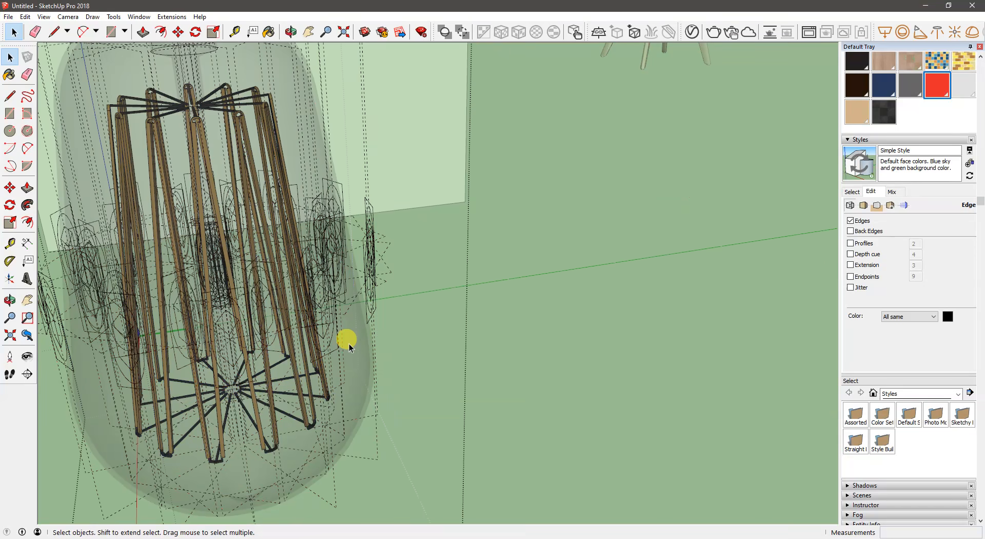
double_click(352, 349)
double_click(352, 349)
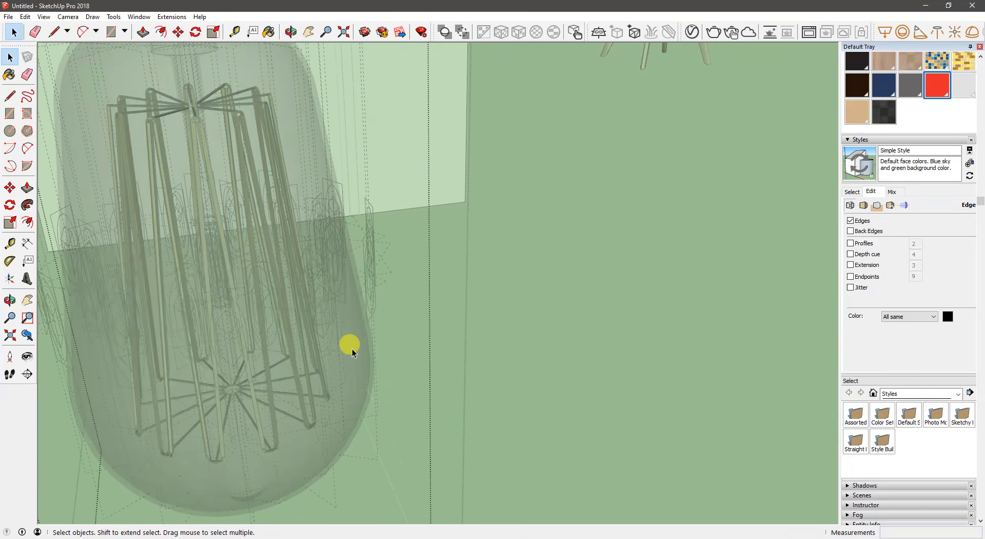
double_click(352, 349)
click(348, 341)
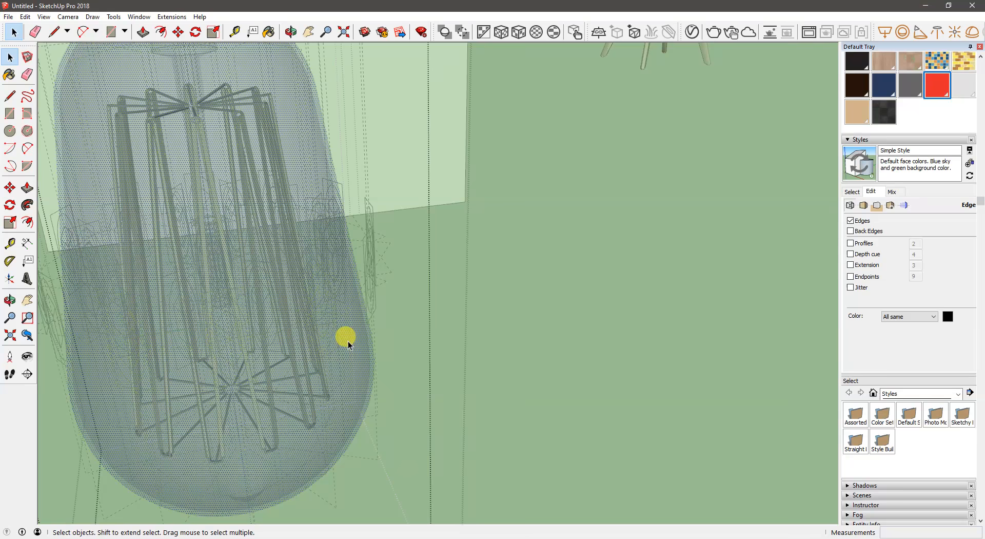
double_click(348, 341)
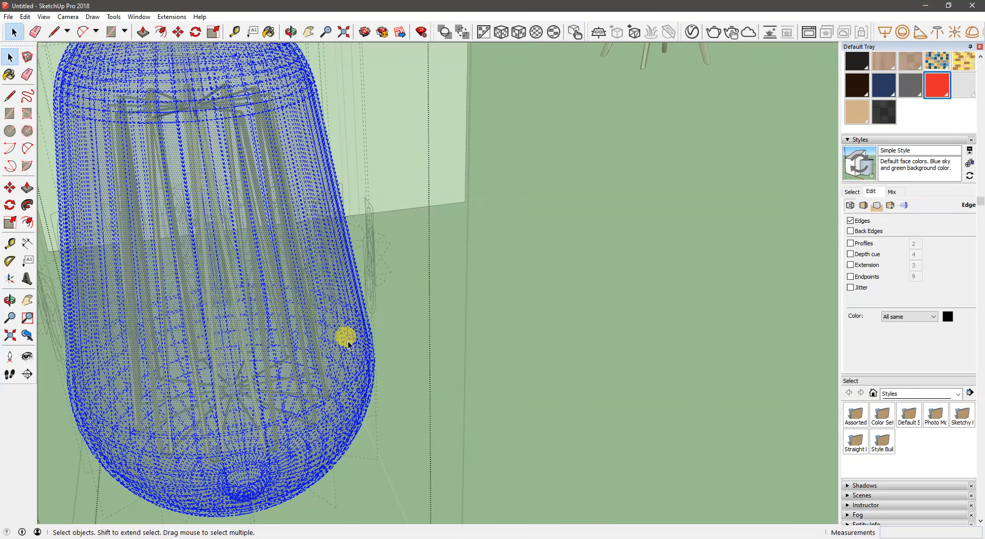
- Leave the glass shell geometry unedited and close all nested levels of the bulb component
right_click(348, 340)
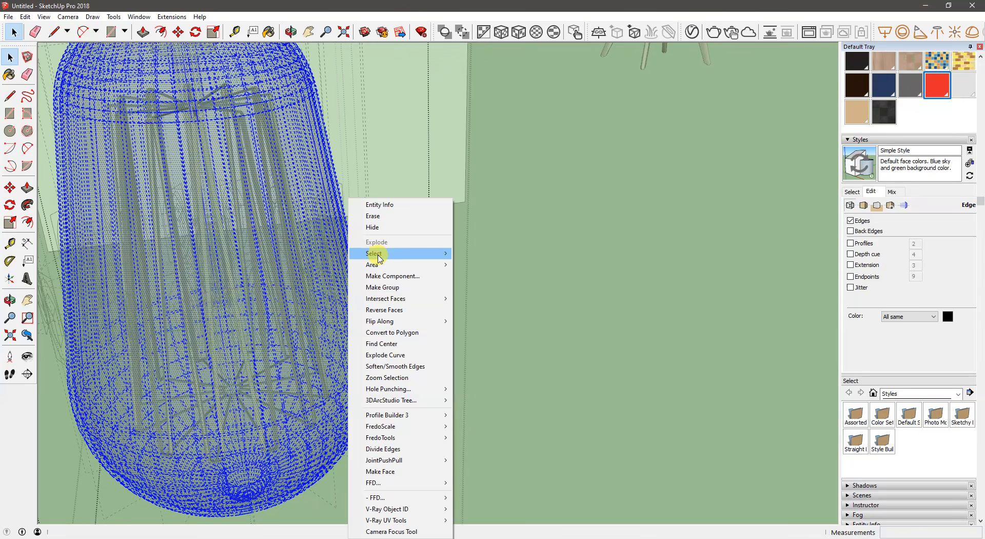
mouse_move(379, 300)
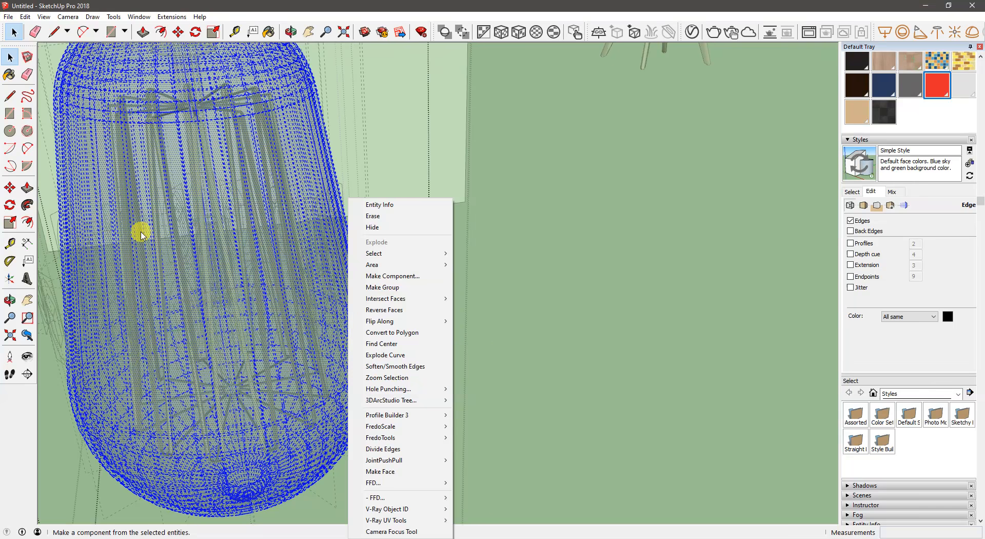
click(561, 159)
scroll(519, 361, down, 6)
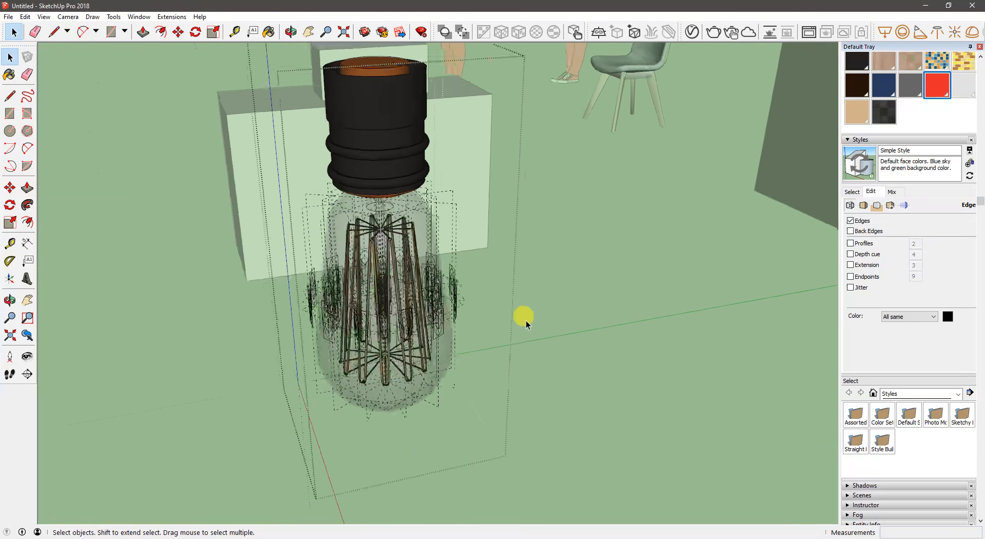
click(606, 291)
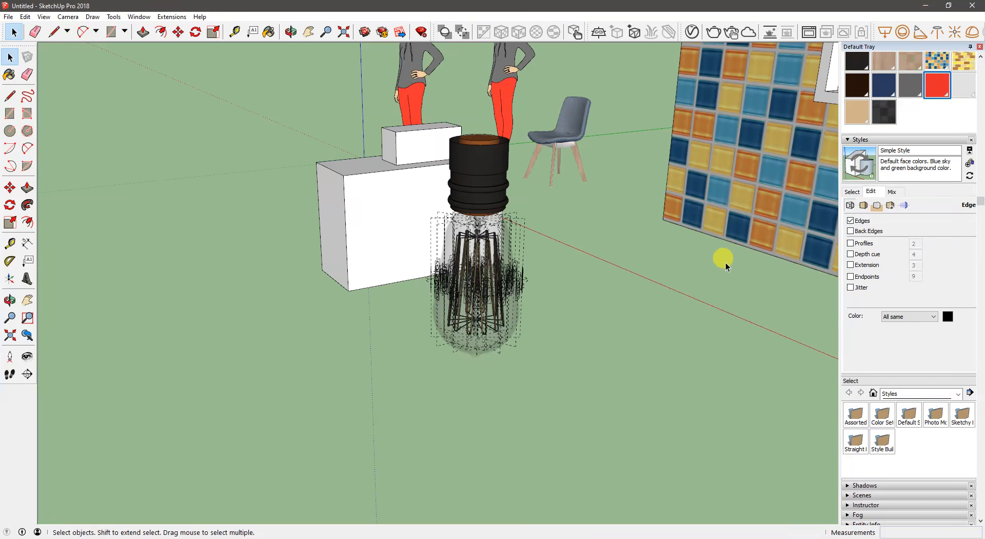
- Collapse the style settings and delete the light bulb component from the model
click(866, 142)
scroll(506, 280, down, 2)
middle_drag(505, 280, 640, 296)
drag(647, 341, 588, 302)
key(Delete)
- Draw a rectangle on the ground in front of the tiled box and push/pull it up into a low box
mouse_move(585, 297)
middle_down()
mouse_move(466, 339)
mouse_move(538, 363)
middle_up()
key(r)
click(411, 392)
click(595, 354)
key(p)
drag(538, 365, 538, 318)
key(space)
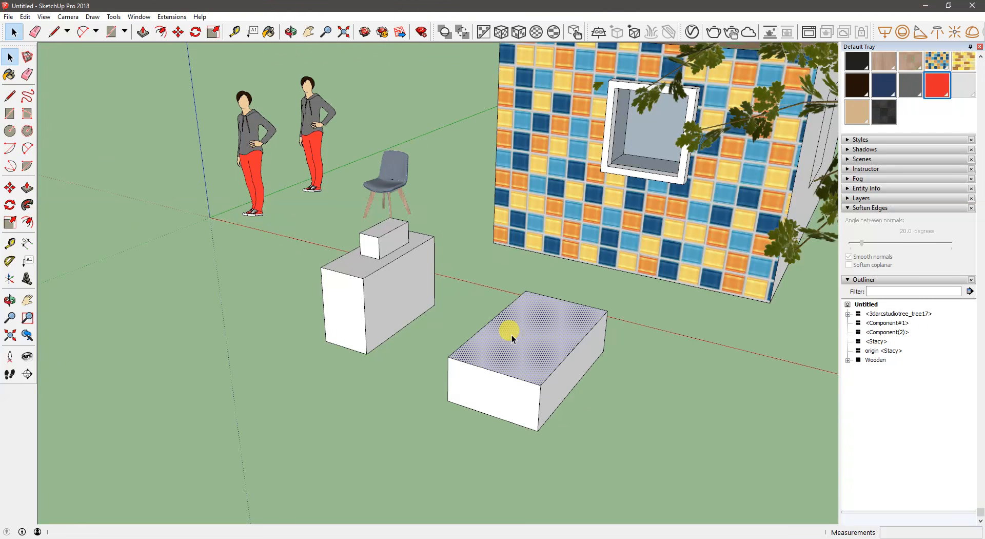
- Make the new low box a component with the definition name Try01
right_click(512, 334)
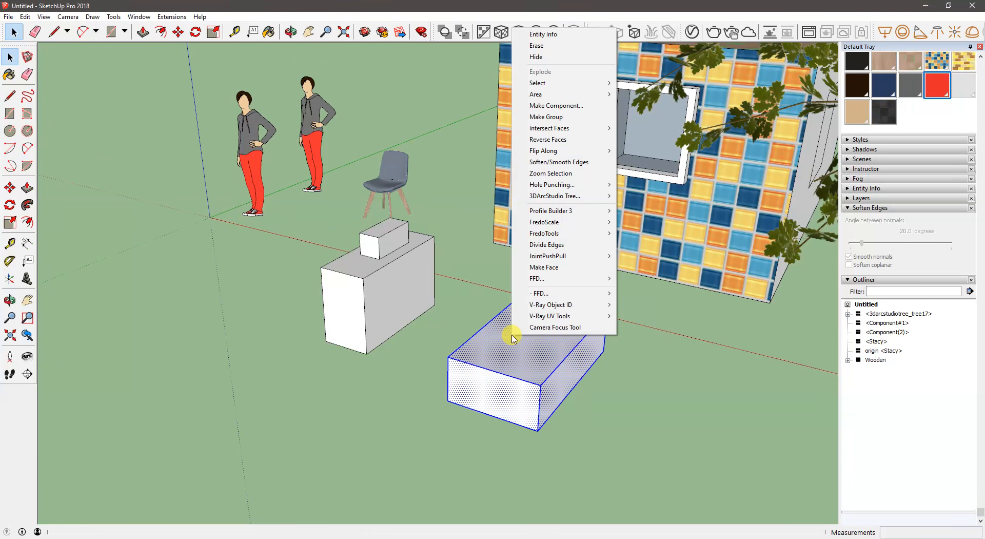
click(545, 106)
text(Try)
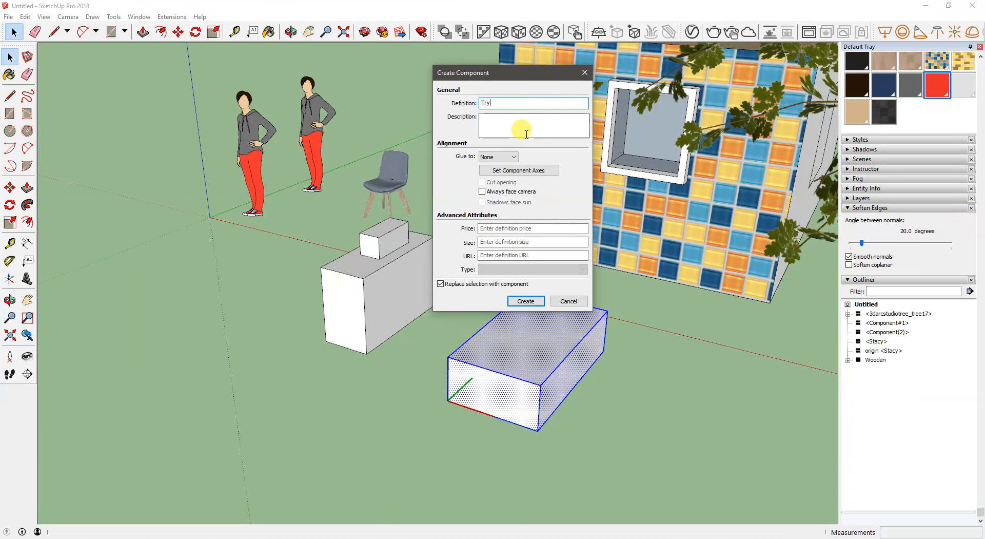
text(01)
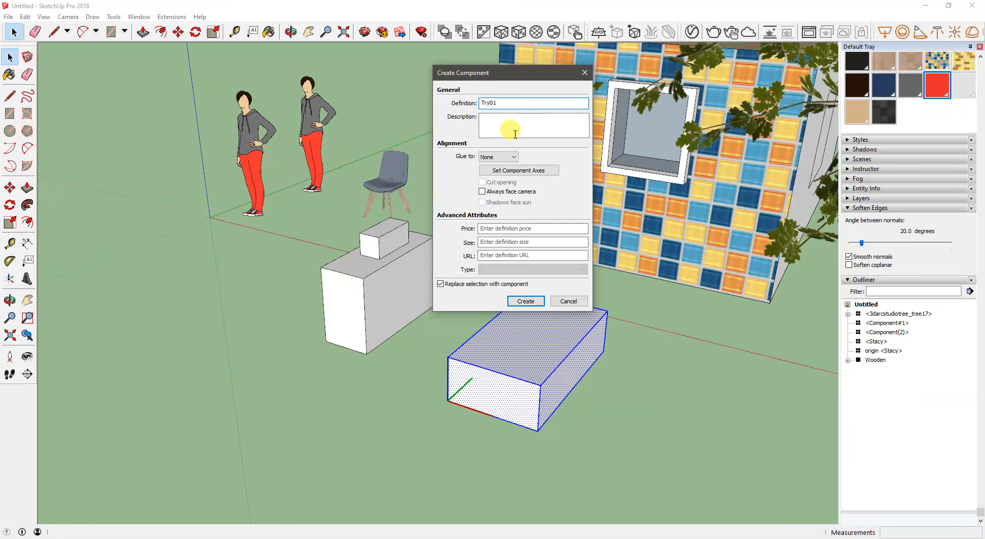
click(526, 301)
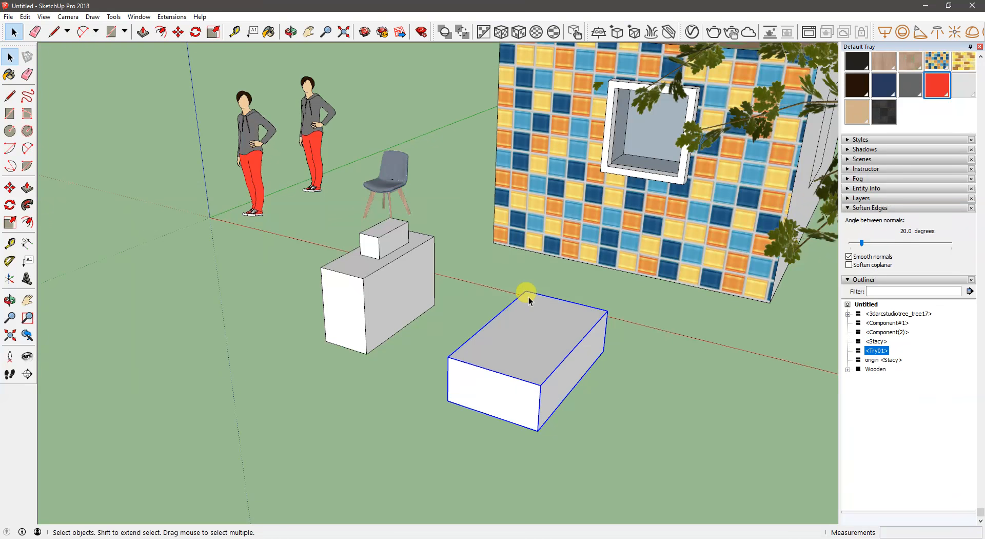
- Open the Try01 component for editing, draw a rectangle on its upper face and push/pull it up into a block
double_click(533, 341)
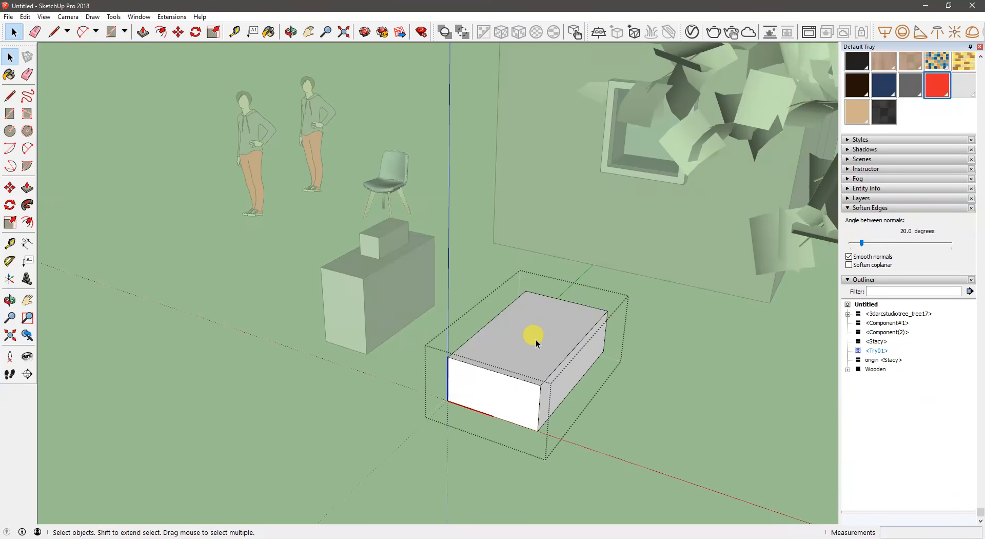
key(r)
click(507, 330)
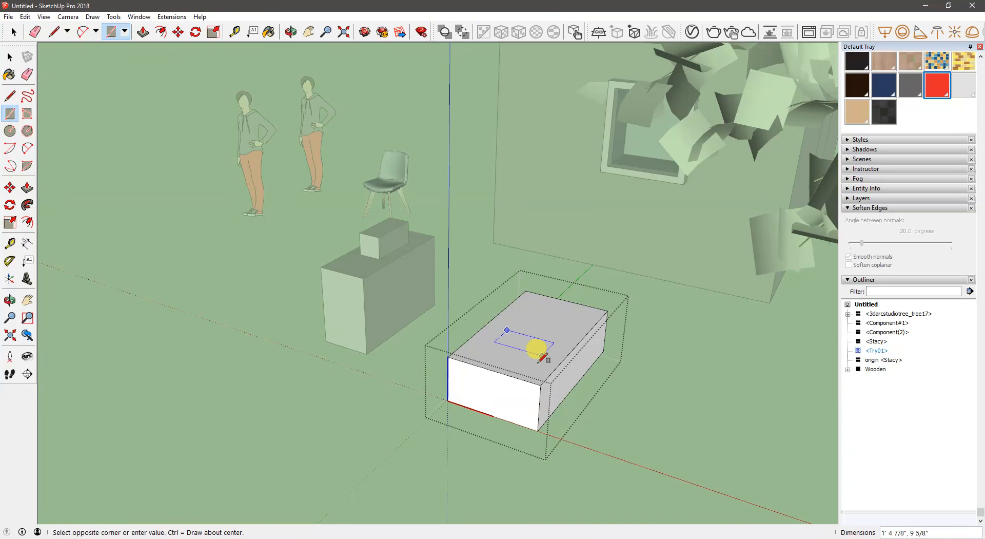
click(534, 369)
key(p)
drag(528, 354, 519, 293)
- Select all of the raised block's geometry inside Try01 and make it a group
key(space)
triple_click(513, 311)
click(484, 286)
drag(467, 271, 554, 373)
right_click(544, 341)
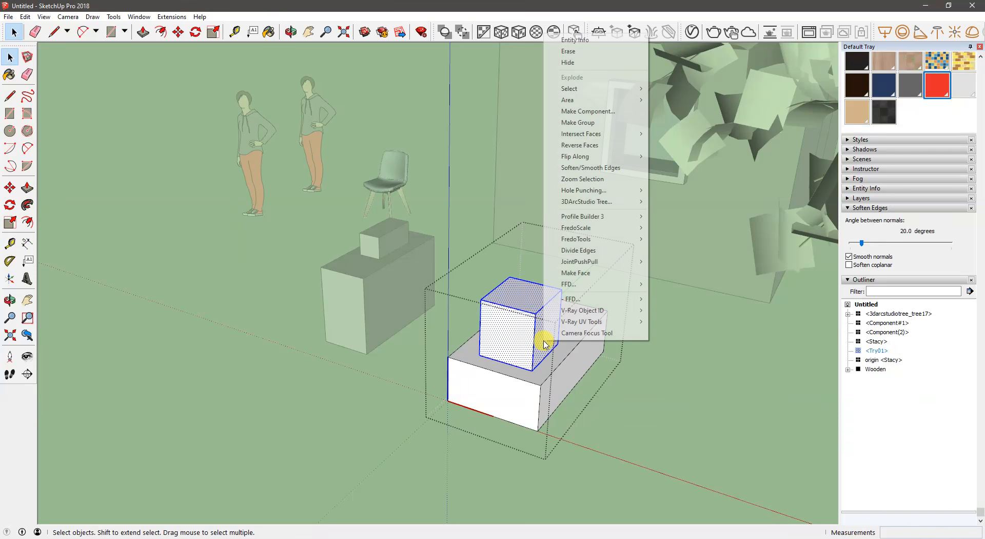
click(578, 122)
- Inside the new block group, draw a circle on the block's front face and push/pull it outward into a long cylinder
double_click(505, 322)
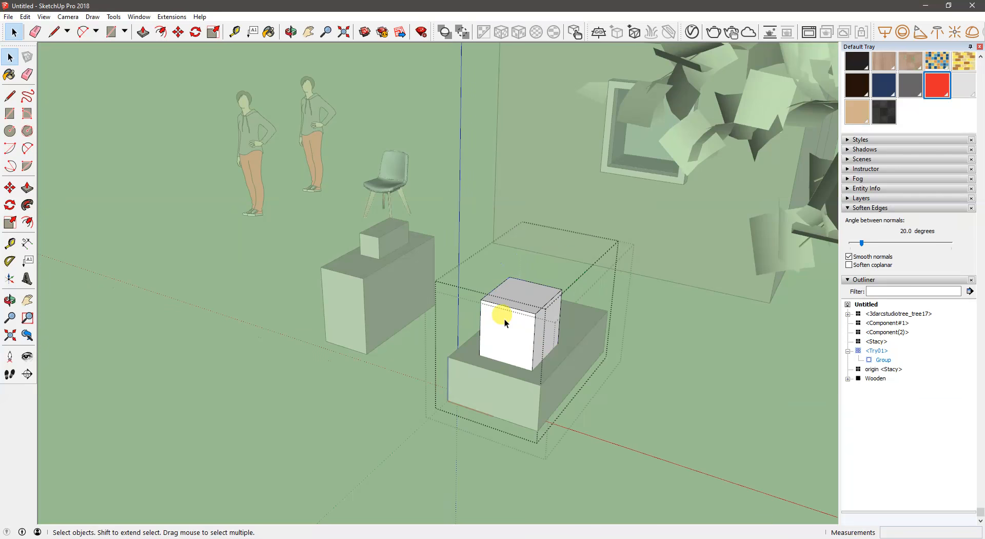
mouse_move(513, 313)
middle_down()
mouse_move(511, 293)
mouse_move(504, 303)
middle_up()
key(r)
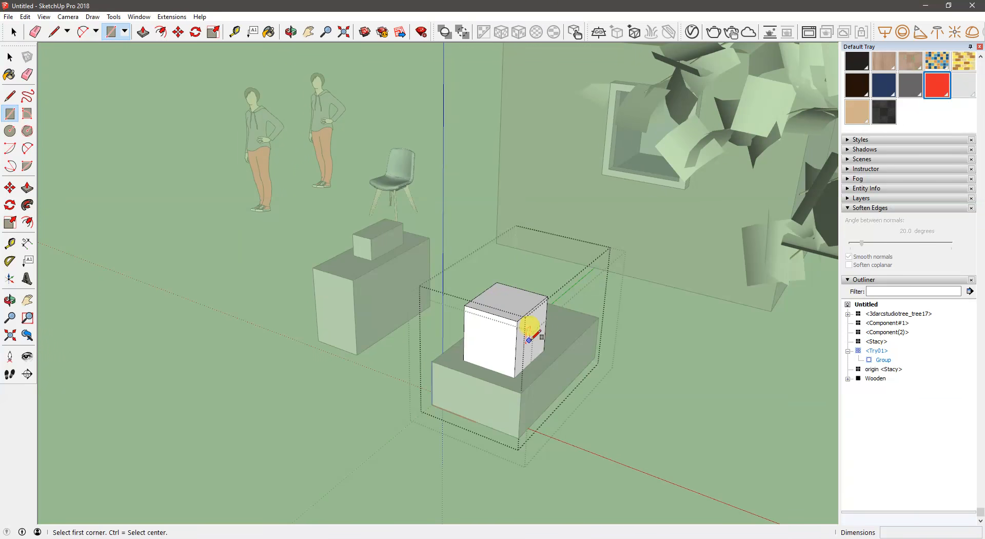
key(c)
click(491, 340)
click(508, 344)
key(p)
drag(473, 340, 419, 391)
- Create a component definition from the cylinder's geometry with the default name and Replace selection with component left off
key(space)
click(445, 365)
triple_click(444, 366)
click(382, 340)
click(444, 364)
middle_drag(444, 364, 372, 269)
drag(372, 268, 510, 346)
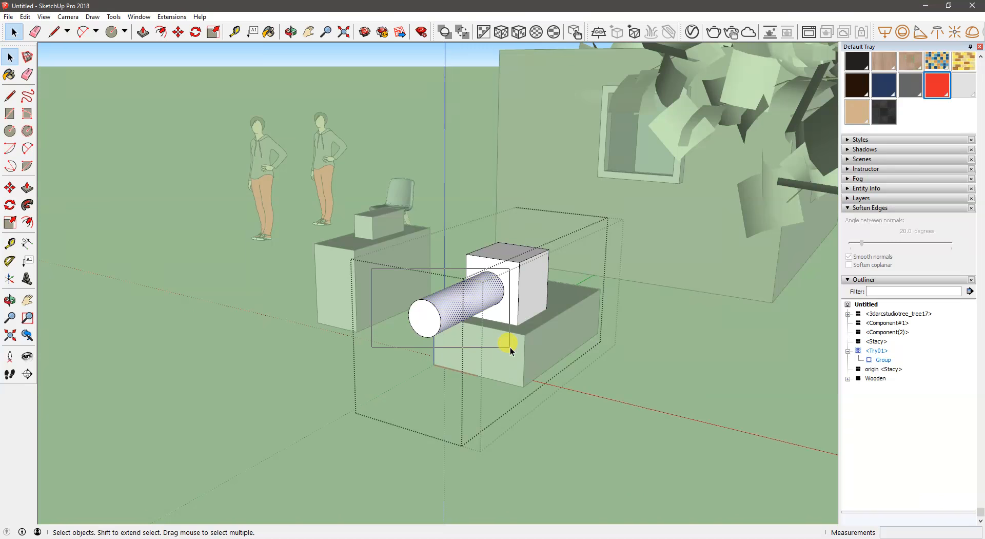
right_click(469, 297)
click(507, 280)
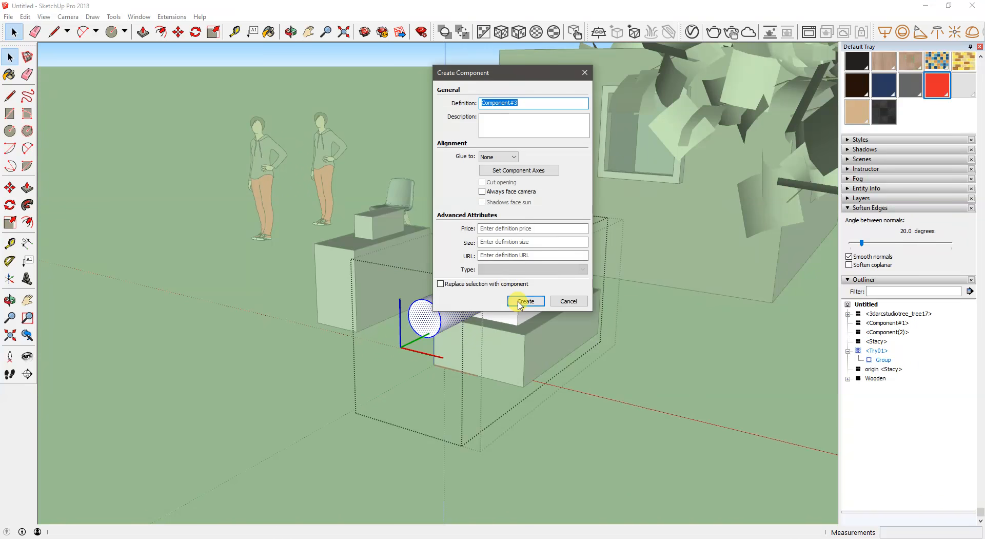
click(519, 301)
middle_drag(512, 295, 551, 326)
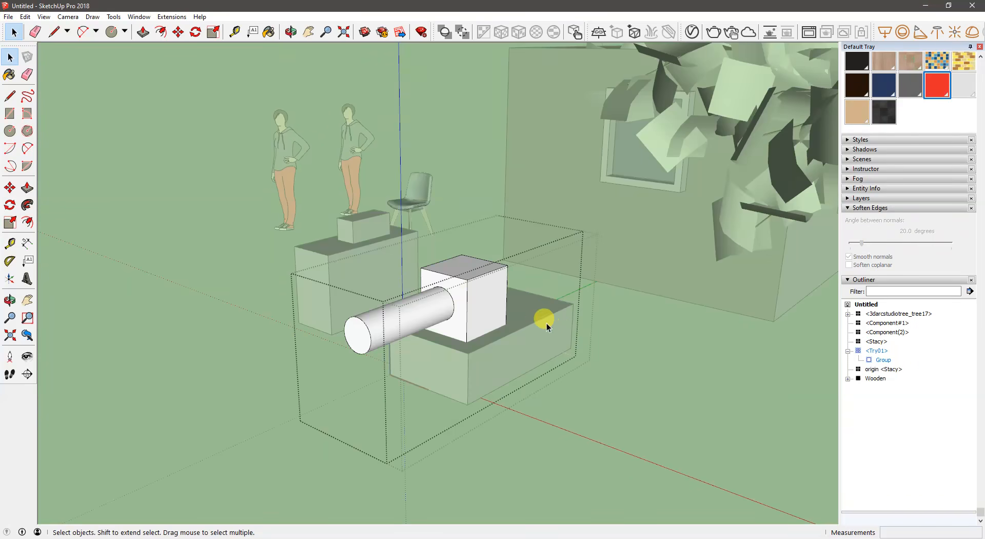
click(424, 318)
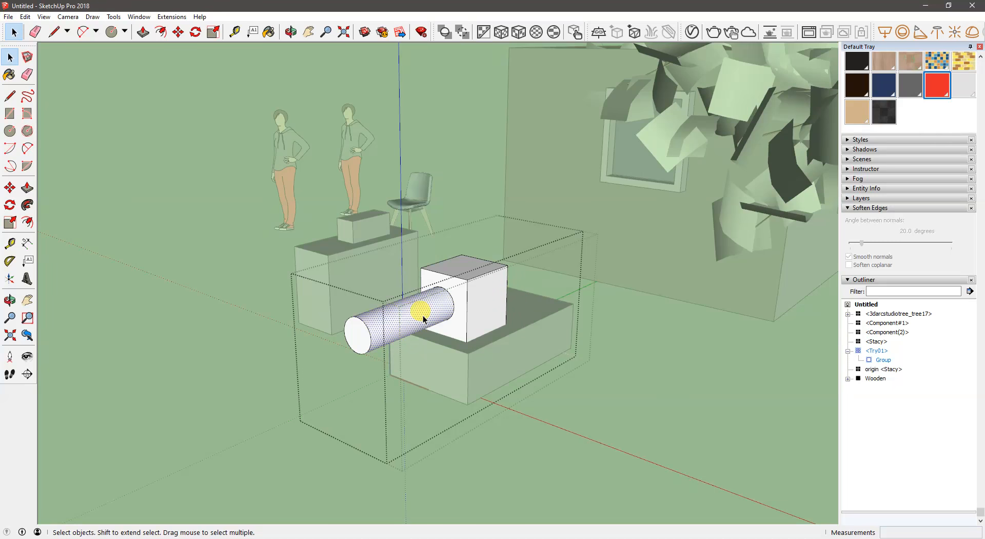
- Draw a small rectangle on the block's side face and push/pull it outward into a bar
mouse_move(465, 307)
middle_down()
mouse_move(429, 309)
mouse_move(439, 287)
middle_up()
key(r)
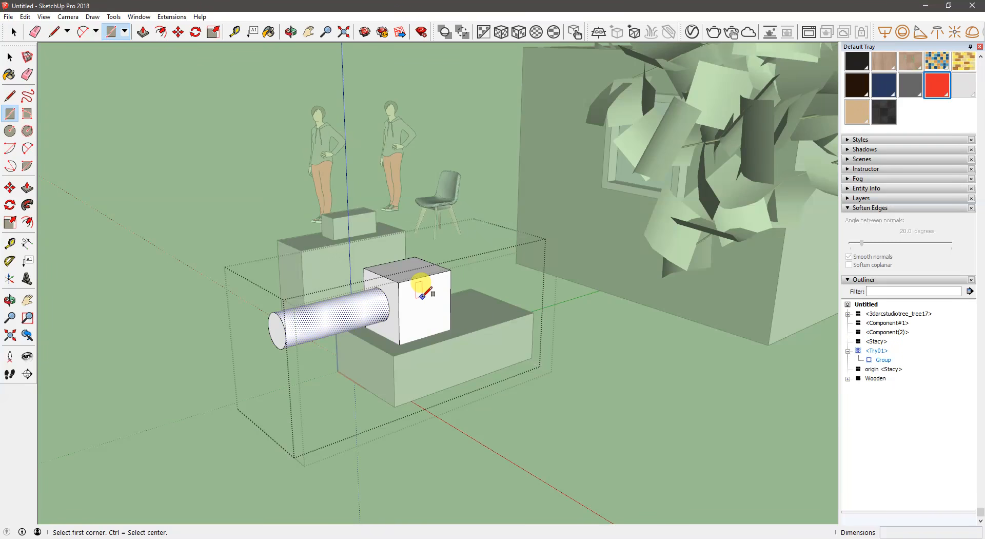
click(422, 297)
click(439, 315)
key(p)
click(426, 309)
click(471, 332)
- Make the side bar a nested group and close all editing levels of Try01
key(space)
drag(399, 275, 484, 352)
right_click(451, 334)
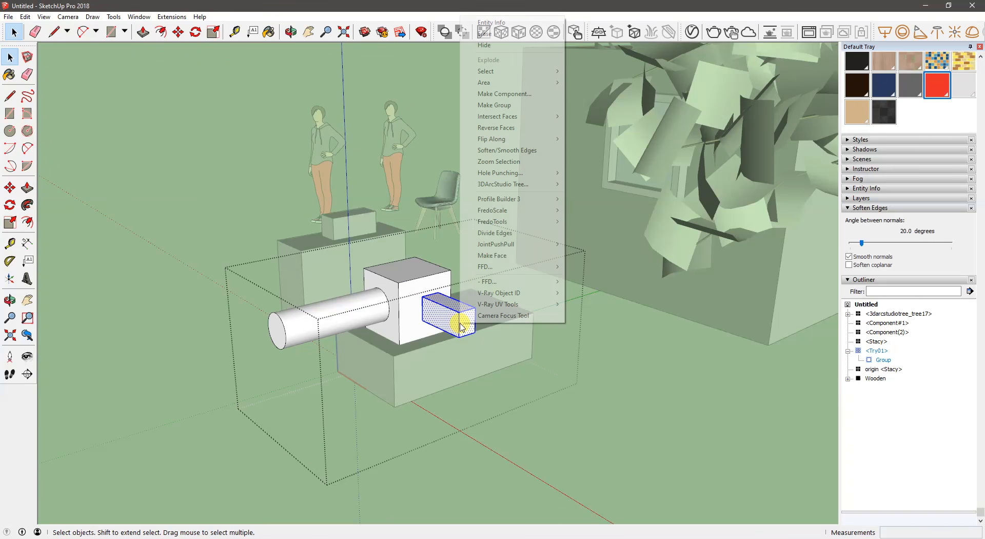
click(511, 107)
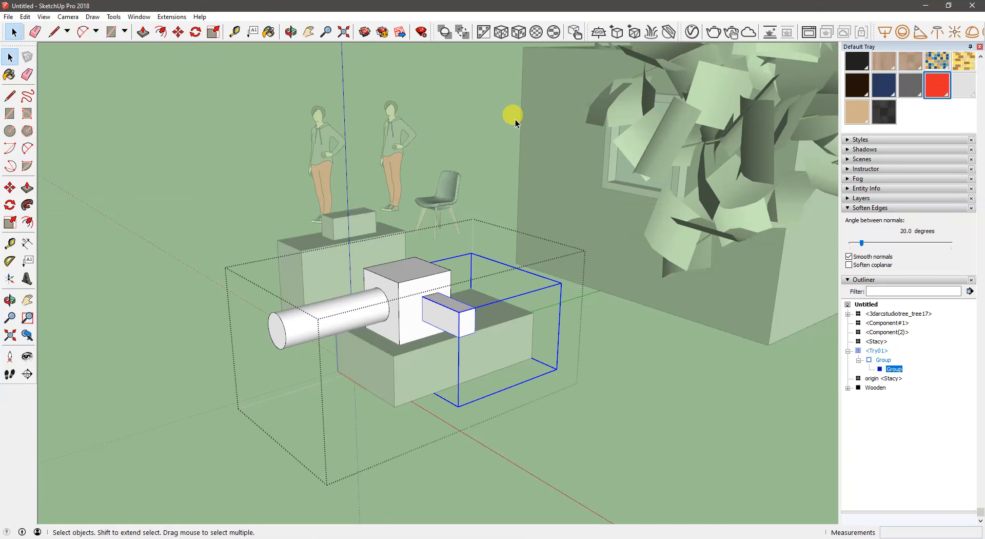
click(585, 438)
click(584, 420)
- Examine how Try01 and its nested groups are listed in the Outliner and entered level by level
middle_drag(441, 346, 494, 358)
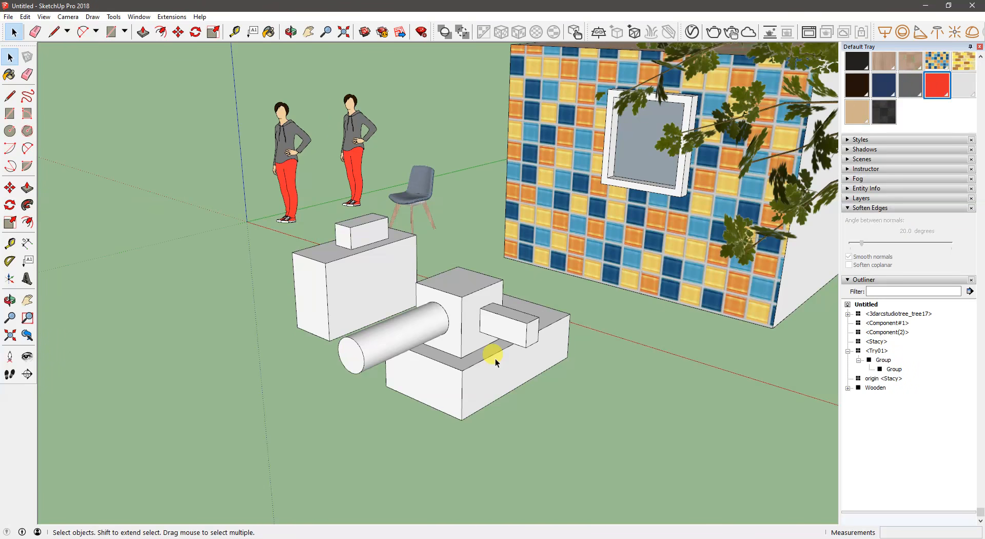
click(494, 354)
click(675, 385)
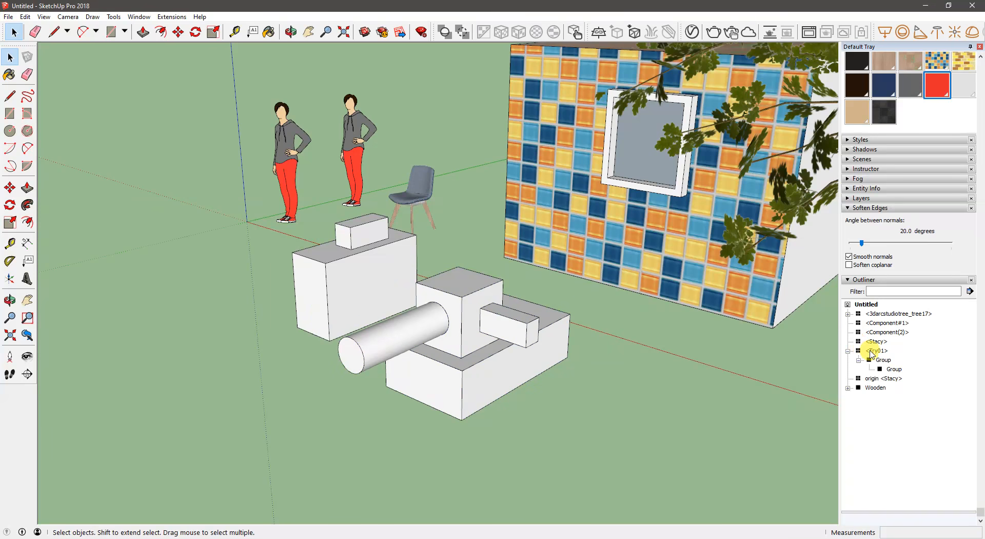
click(870, 351)
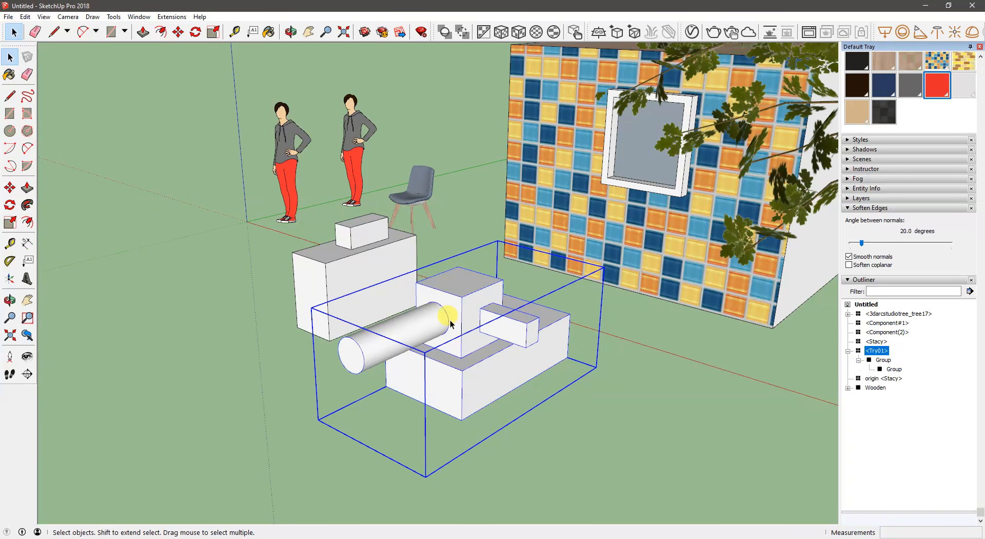
click(894, 369)
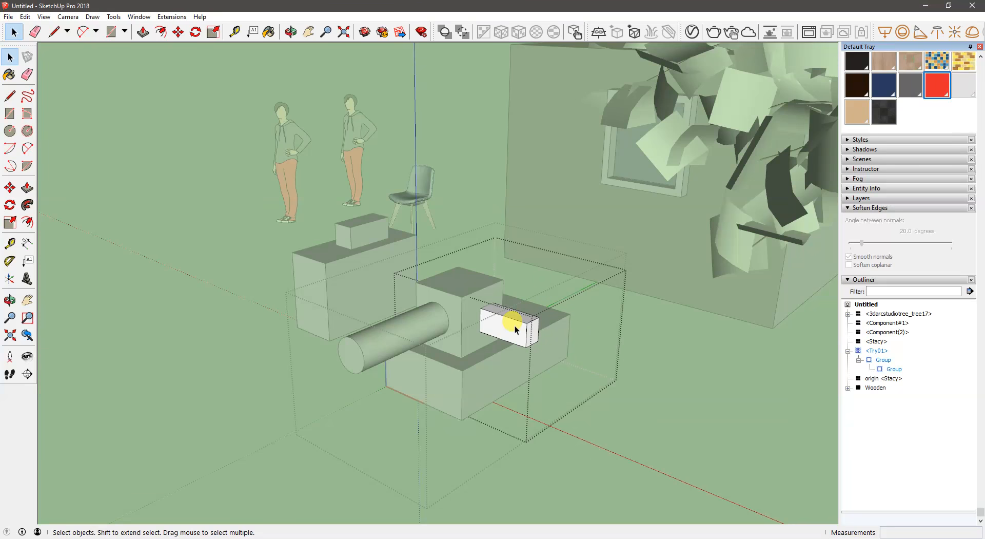
click(740, 426)
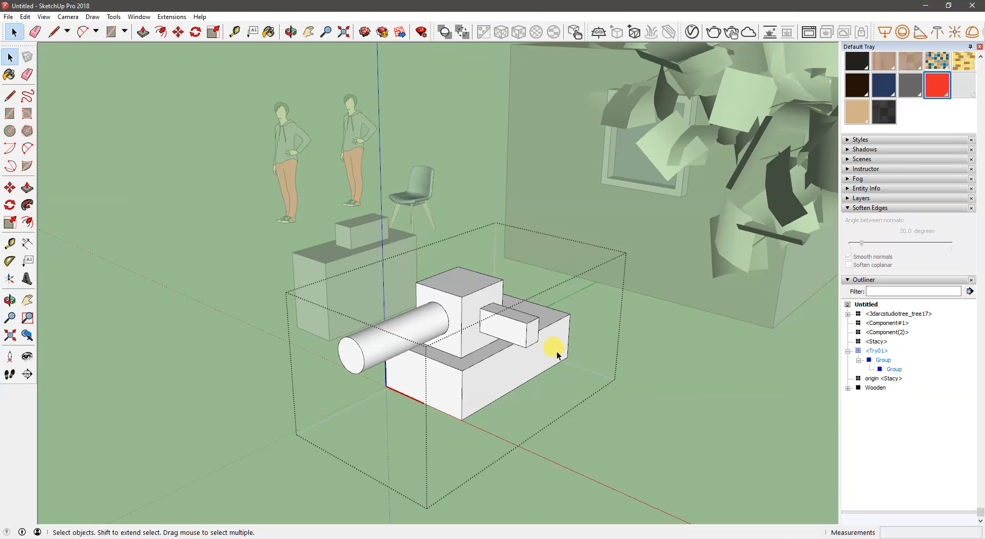
click(510, 328)
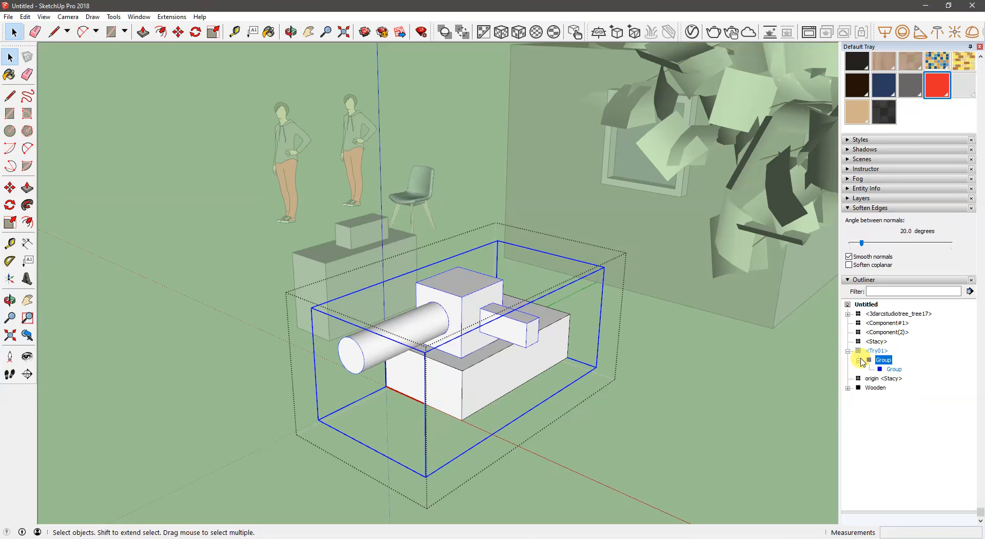
click(680, 370)
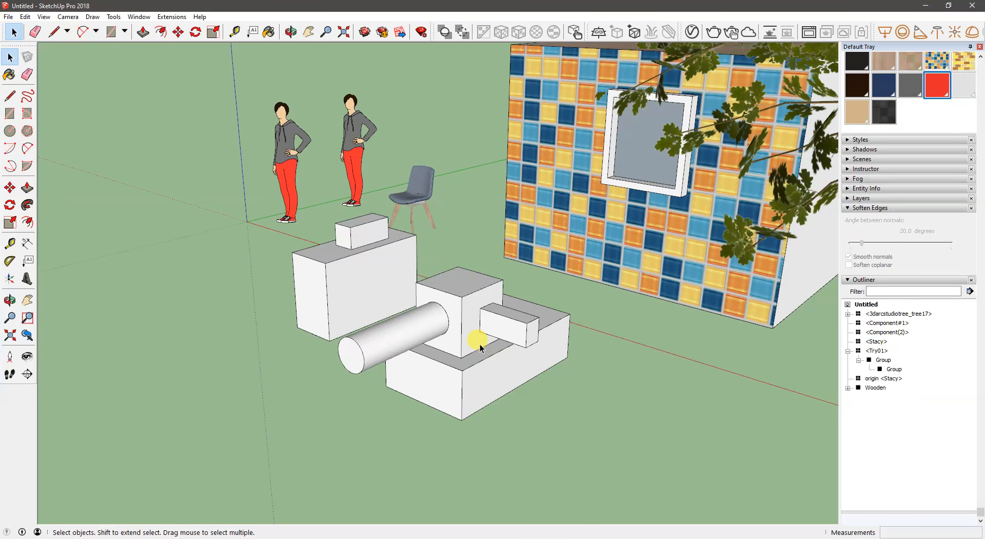
- Select the side bar's nested group within Try01 through the Outliner, copy it and close the component's editing levels
middle_drag(488, 345, 442, 361)
scroll(551, 341, up, 2)
click(445, 358)
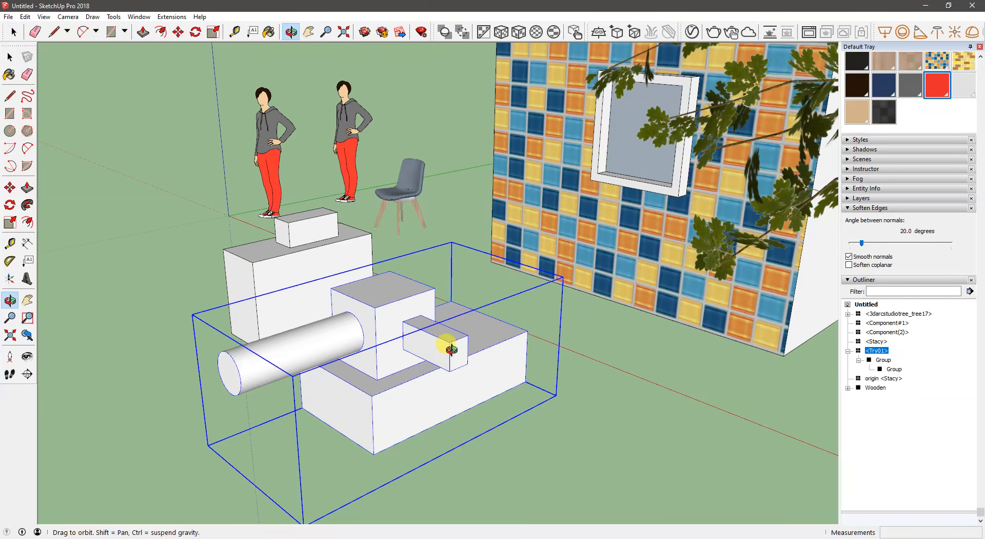
click(893, 369)
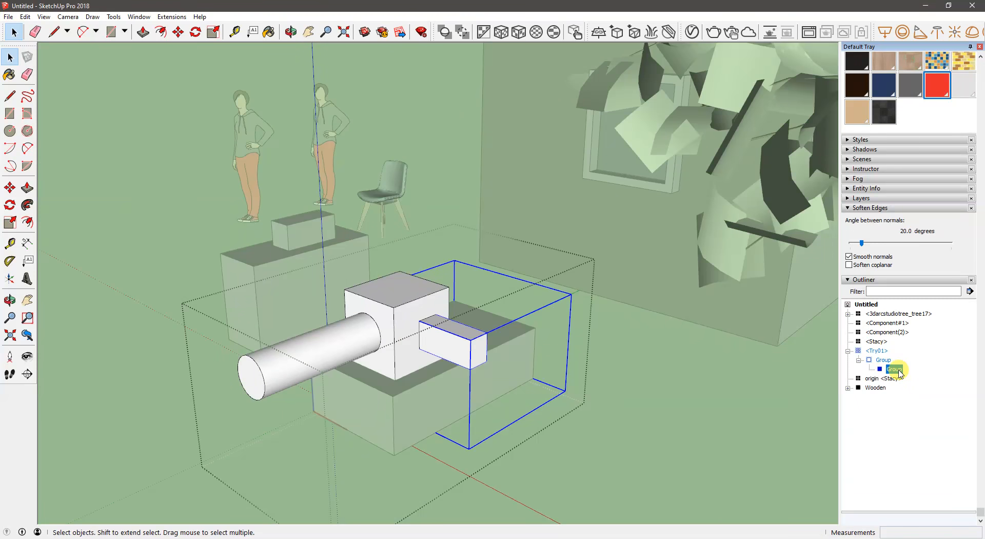
right_click(899, 373)
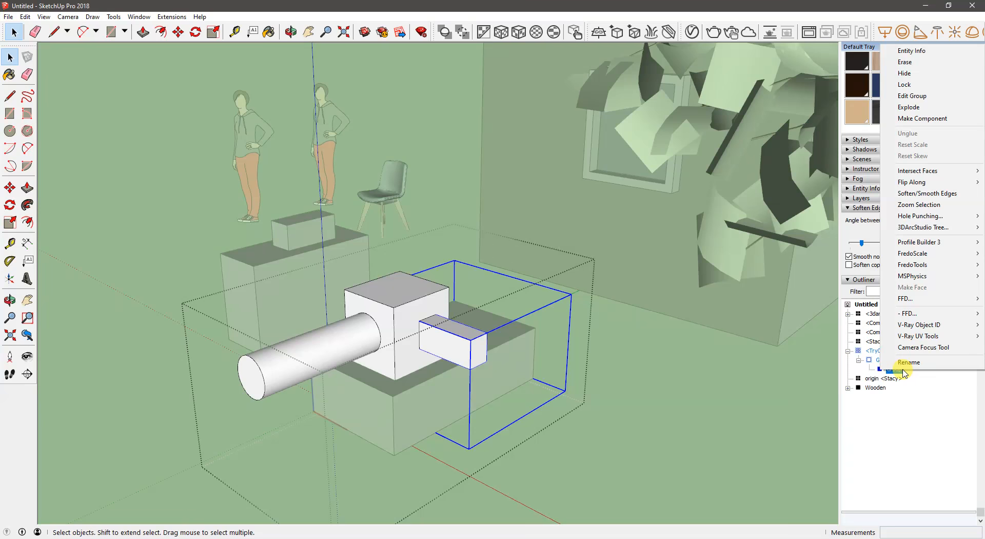
right_click(445, 348)
click(436, 340)
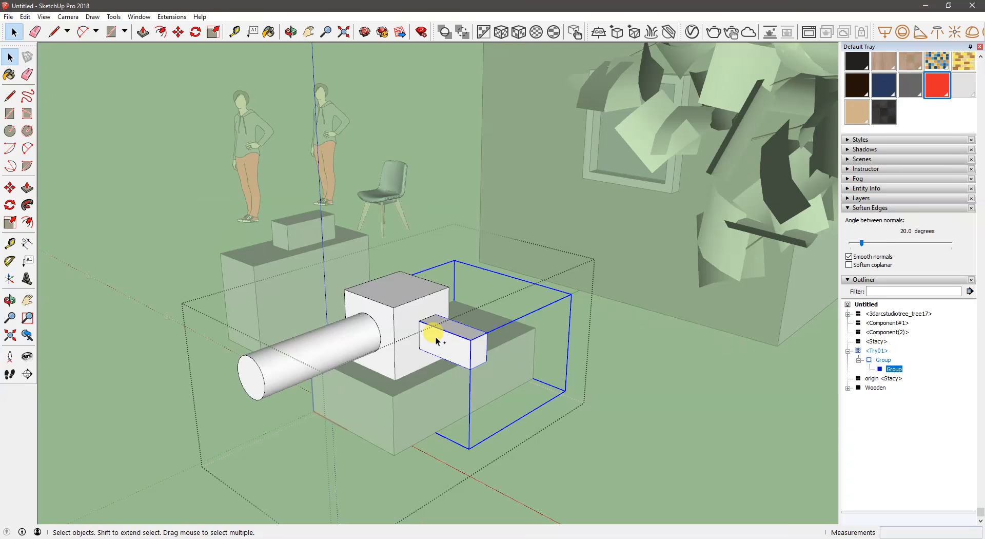
key(ctrl+c)
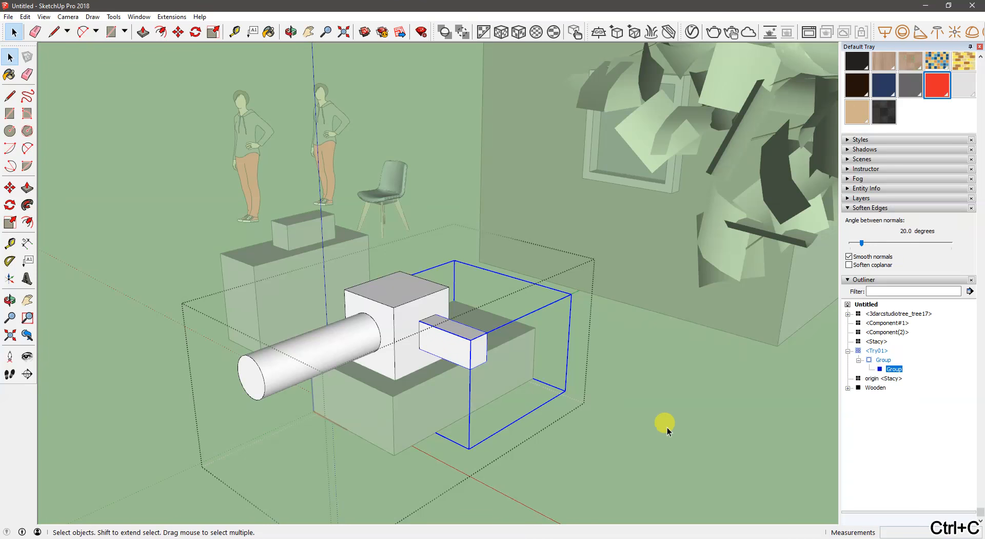
click(667, 427)
click(437, 344)
click(591, 437)
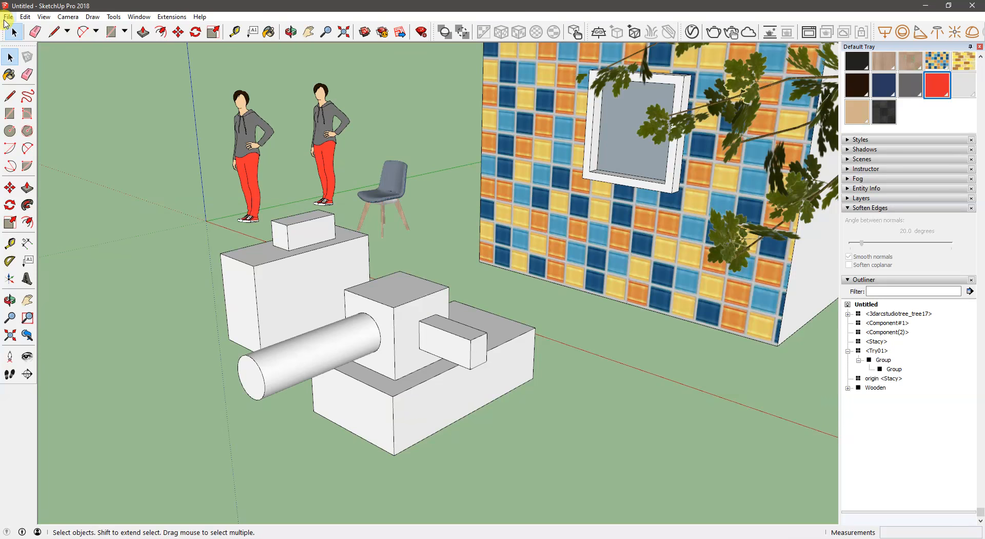
- Paste the copied bar group in place outside Try01 and move it about 2' 3 3/8" along the red axis
click(43, 19)
mouse_move(24, 19)
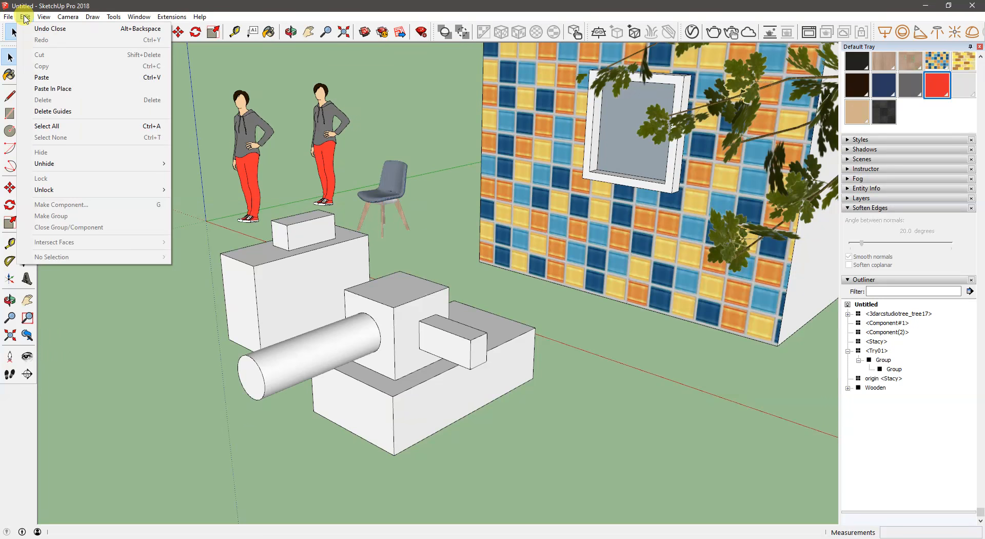
click(64, 88)
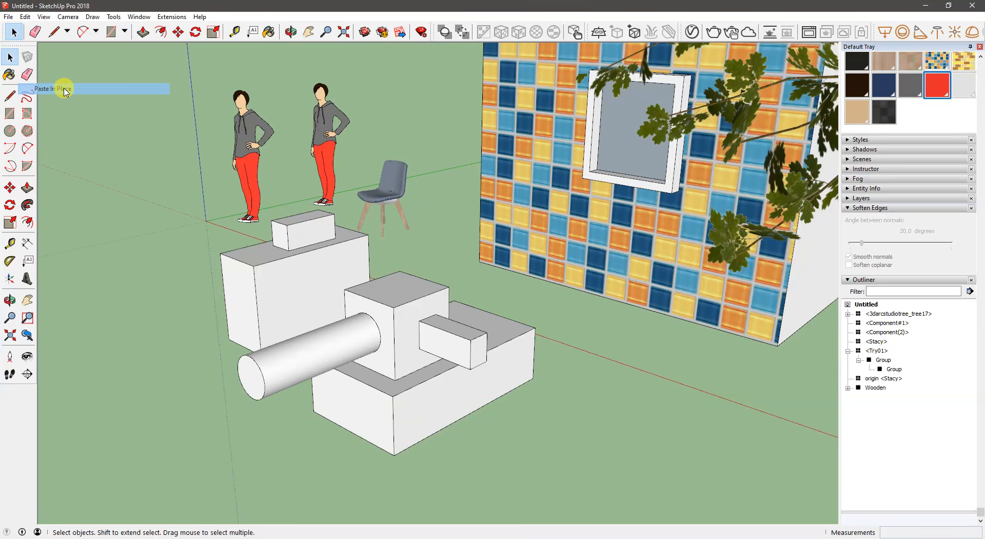
key(m)
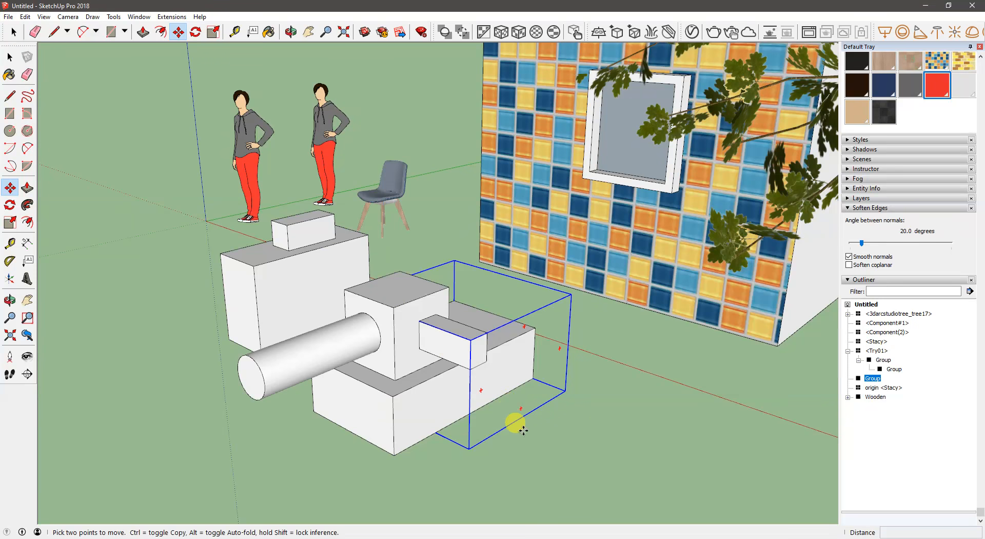
click(524, 437)
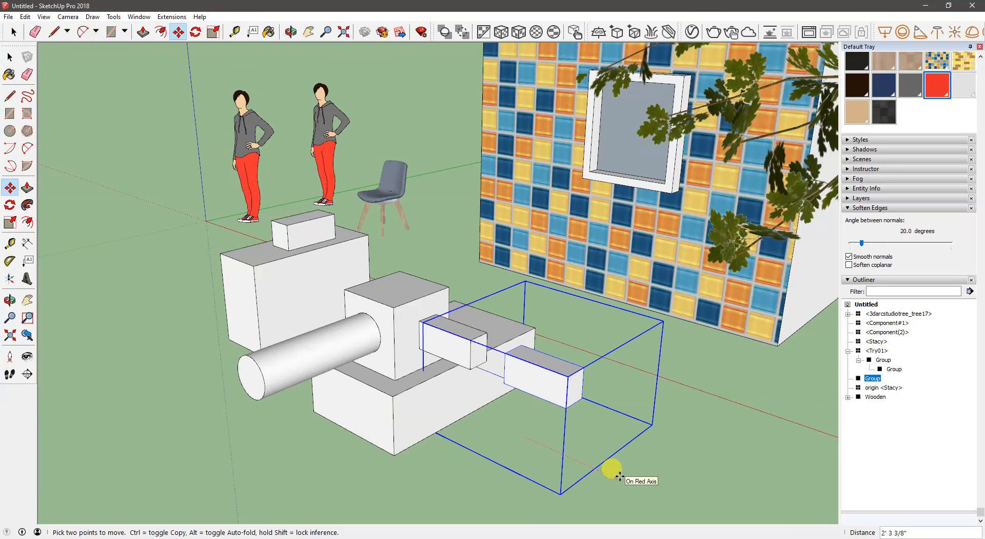
click(619, 475)
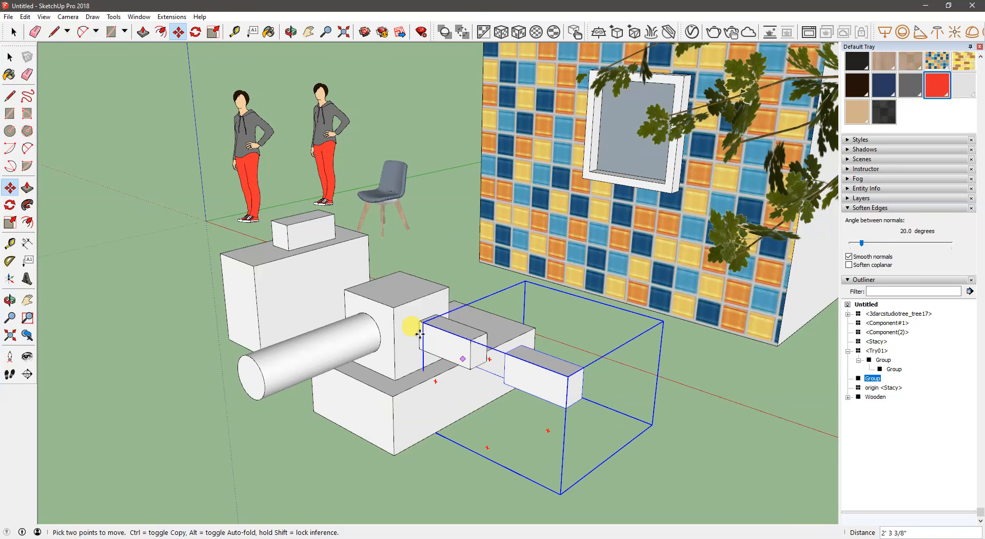
- Move the pasted bar group about 3' 4 15/16" farther along the red axis and deselect it
middle_drag(691, 386, 497, 437)
click(498, 436)
click(652, 457)
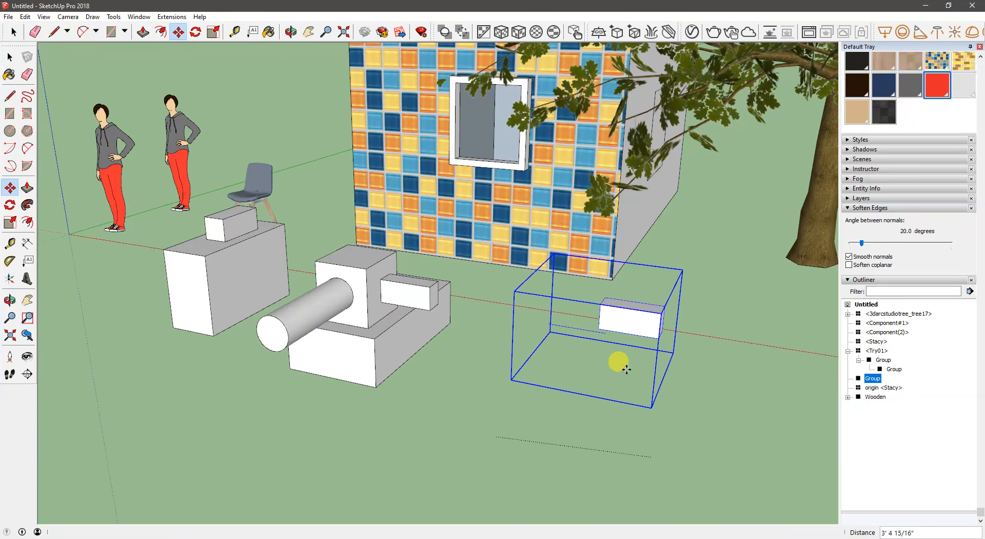
middle_drag(620, 364, 488, 362)
key(space)
click(590, 452)
- Select the chair to examine its entry in the Outliner, and deselect it
middle_drag(436, 346, 583, 338)
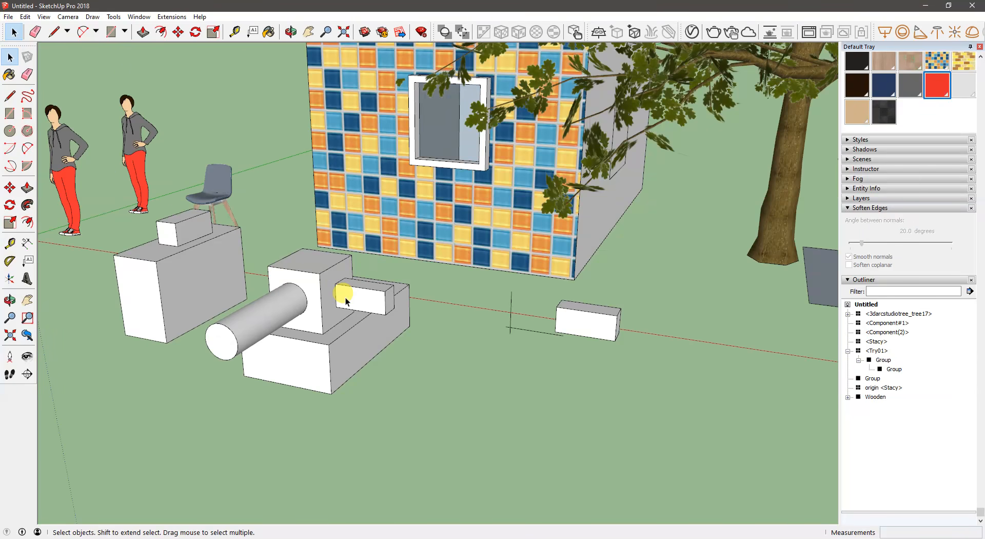
mouse_move(346, 297)
middle_down()
mouse_move(302, 300)
mouse_move(360, 298)
mouse_move(330, 286)
mouse_move(317, 303)
mouse_move(330, 301)
middle_up()
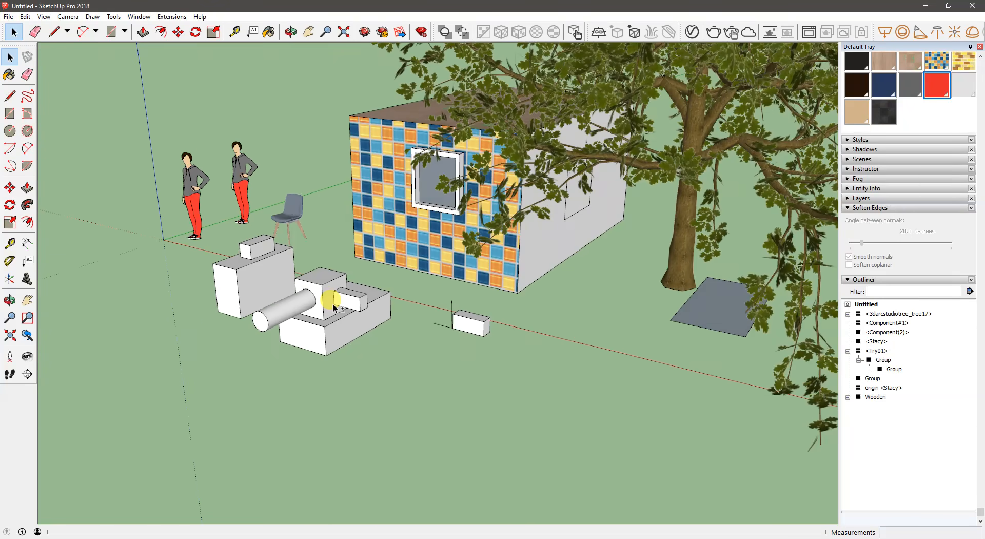
click(295, 211)
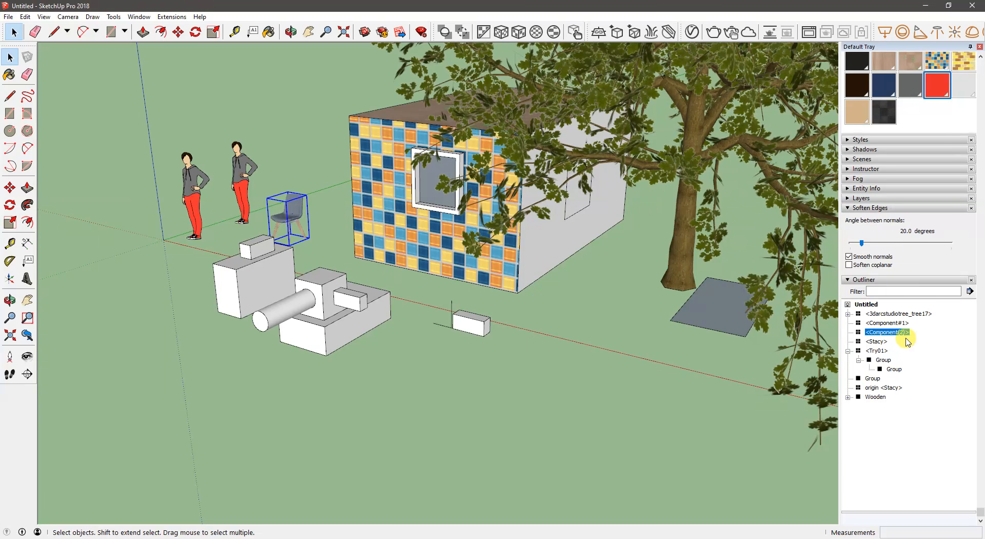
click(364, 403)
- Open the side bar's nested group in Try01 from the Outliner to inspect it, and close all editing levels
middle_drag(305, 288, 405, 297)
scroll(279, 279, up, 2)
middle_drag(280, 279, 249, 245)
click(369, 310)
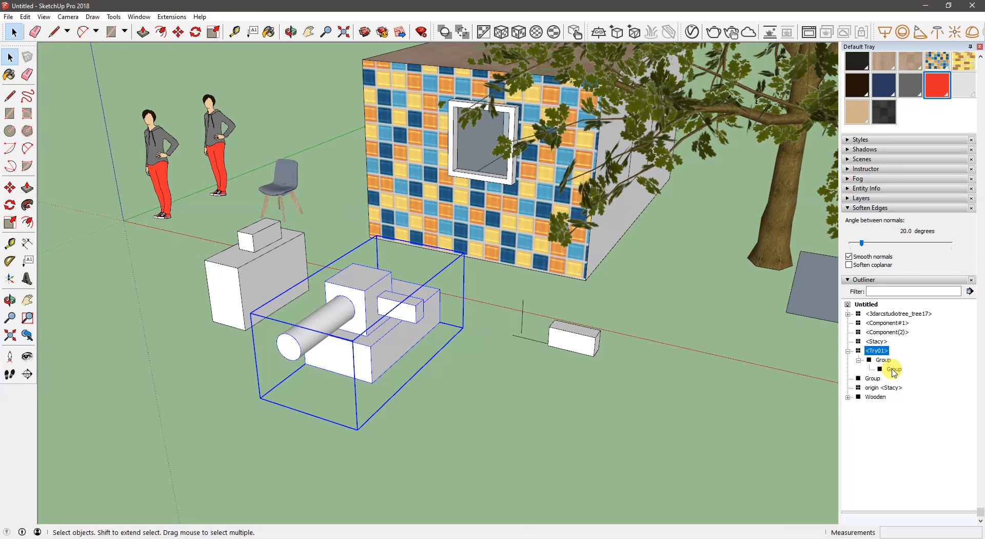
click(893, 369)
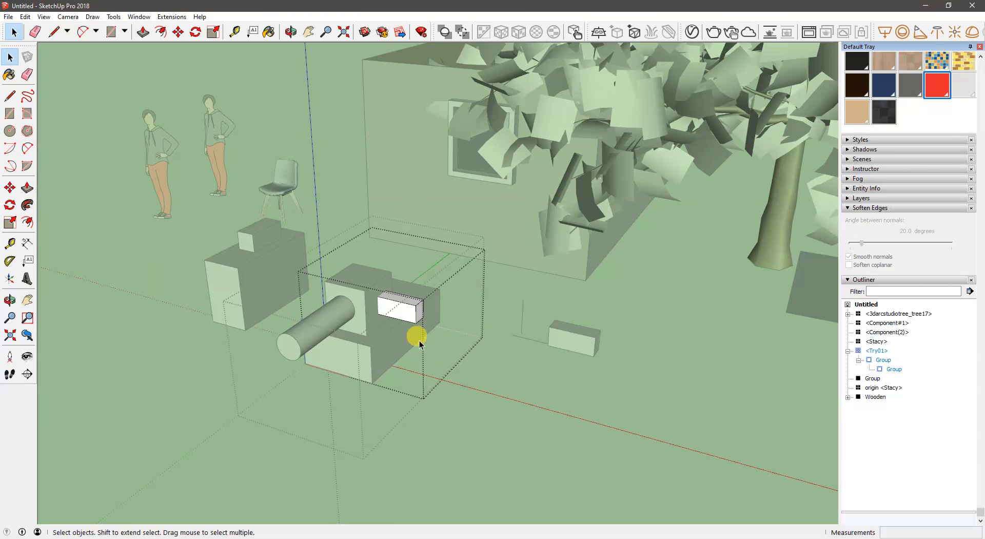
click(483, 388)
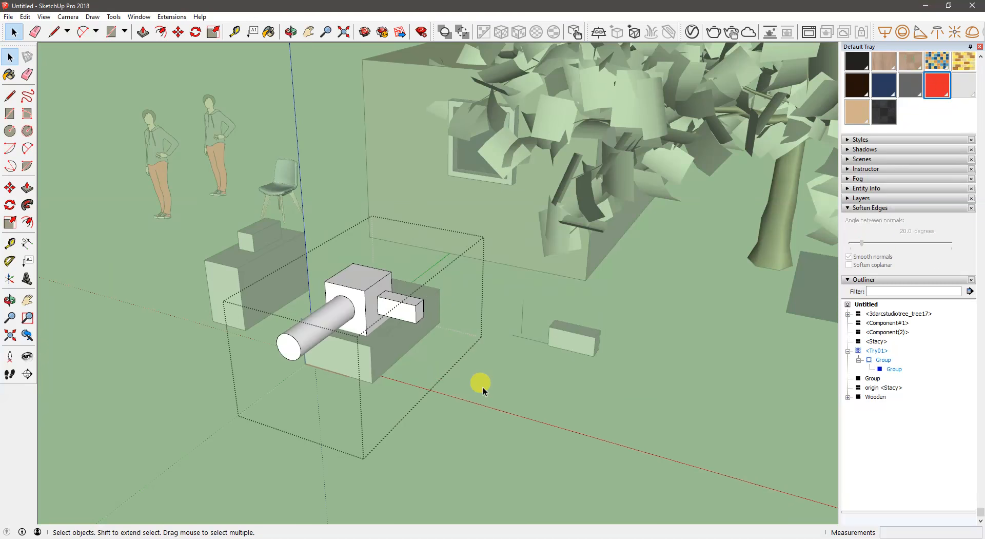
click(483, 388)
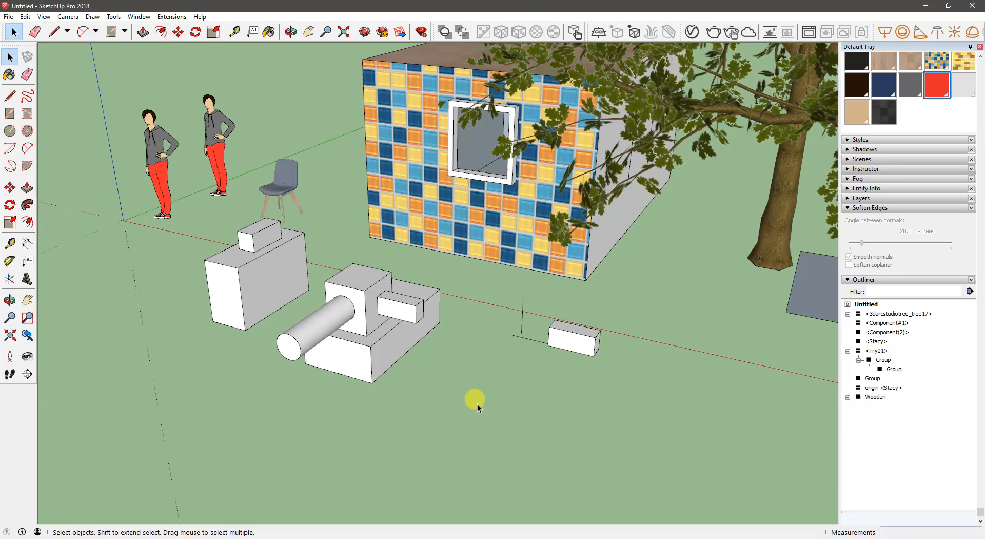
- Collapse the Outliner, Soften Edges and Materials sections in the Default Tray
click(864, 280)
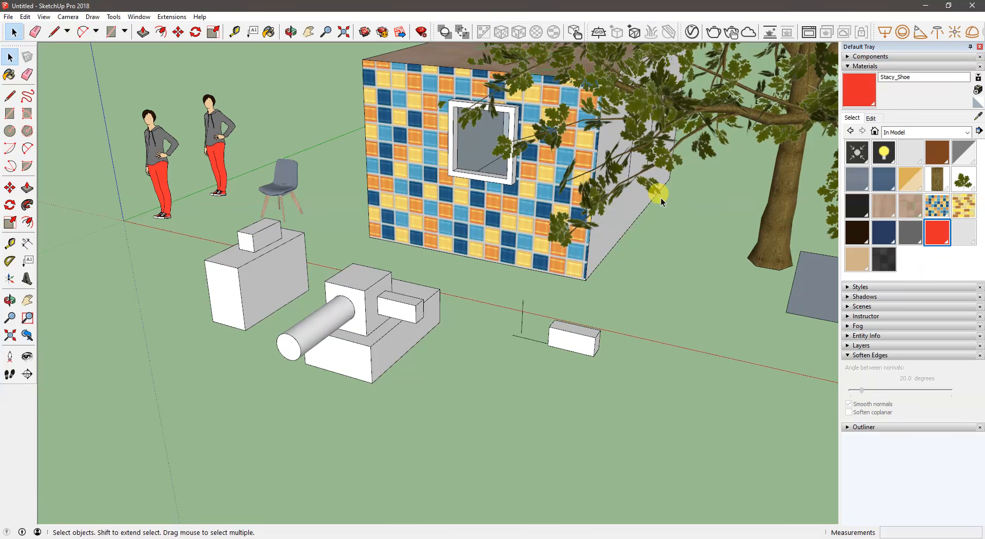
click(860, 355)
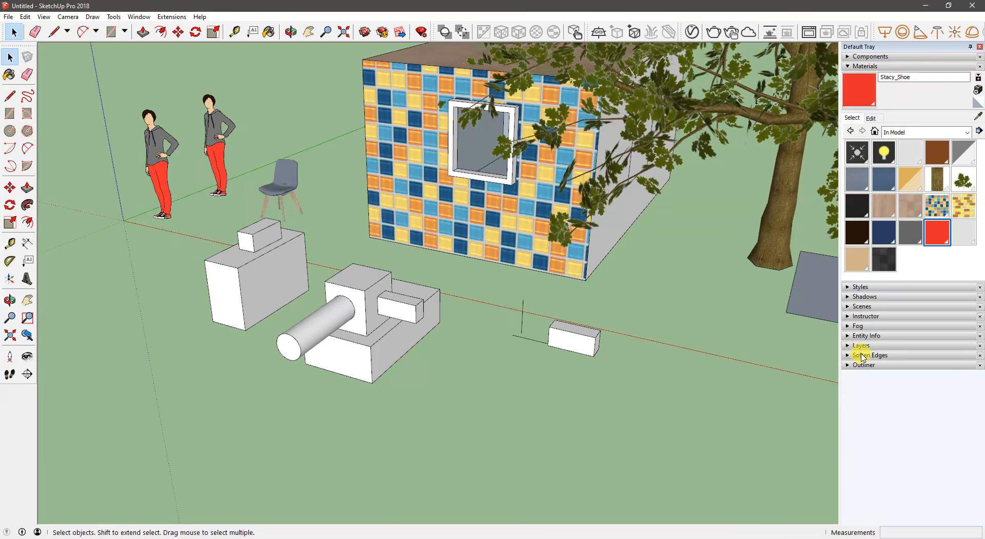
click(860, 66)
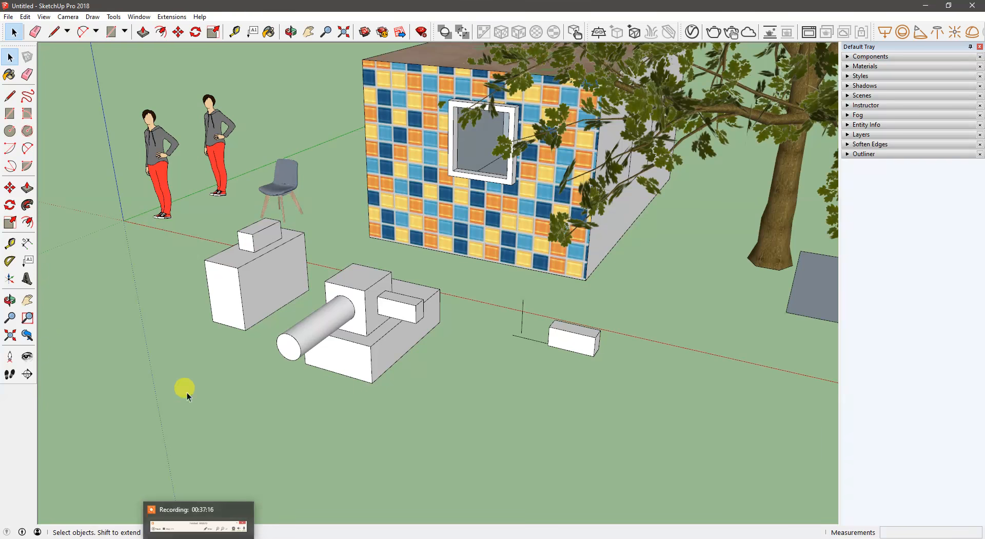
middle_drag(191, 207, 506, 352)
middle_drag(477, 276, 447, 272)
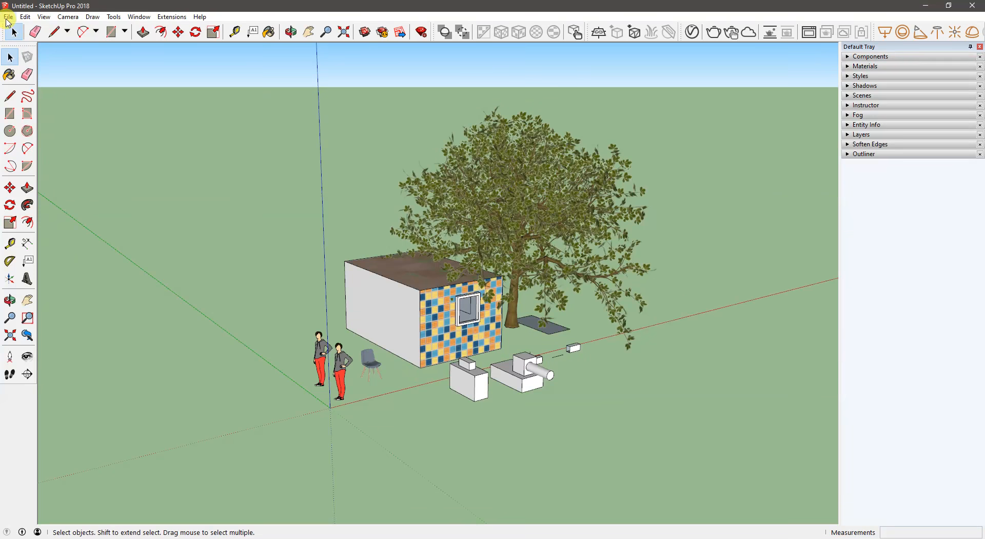
click(7, 20)
mouse_move(25, 17)
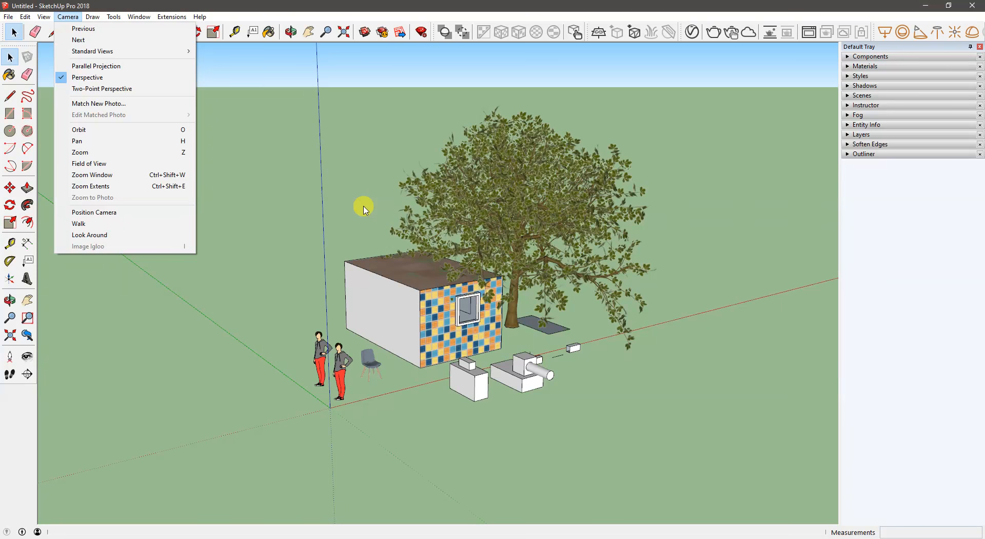
click(385, 306)
- Draw a large ground rectangle on the horizontal plane beneath the house, tree, figures and boxes
middle_drag(385, 306, 171, 382)
key(r)
click(198, 458)
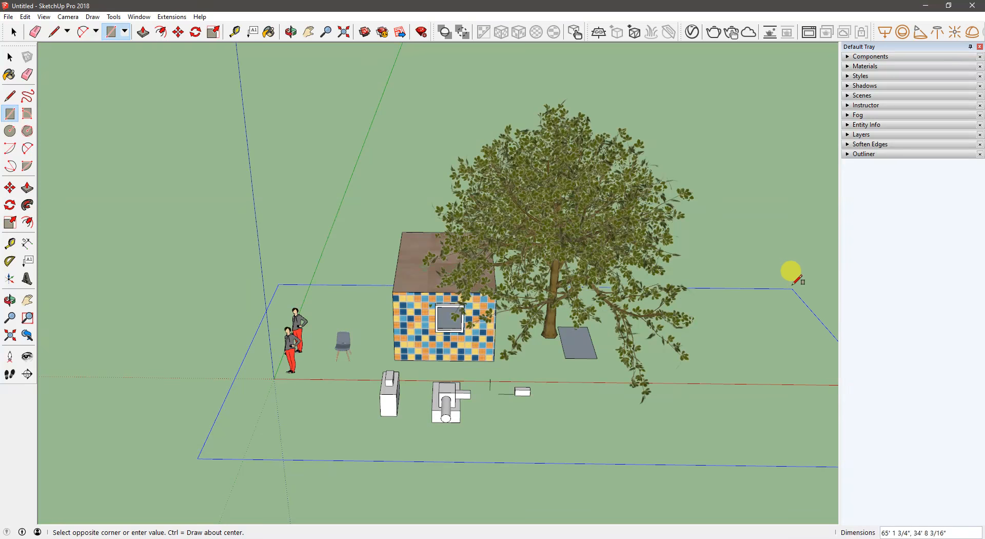
click(733, 205)
key(space)
- Reverse the ground rectangle's face so its front side points up, and deselect it
middle_drag(631, 286, 718, 321)
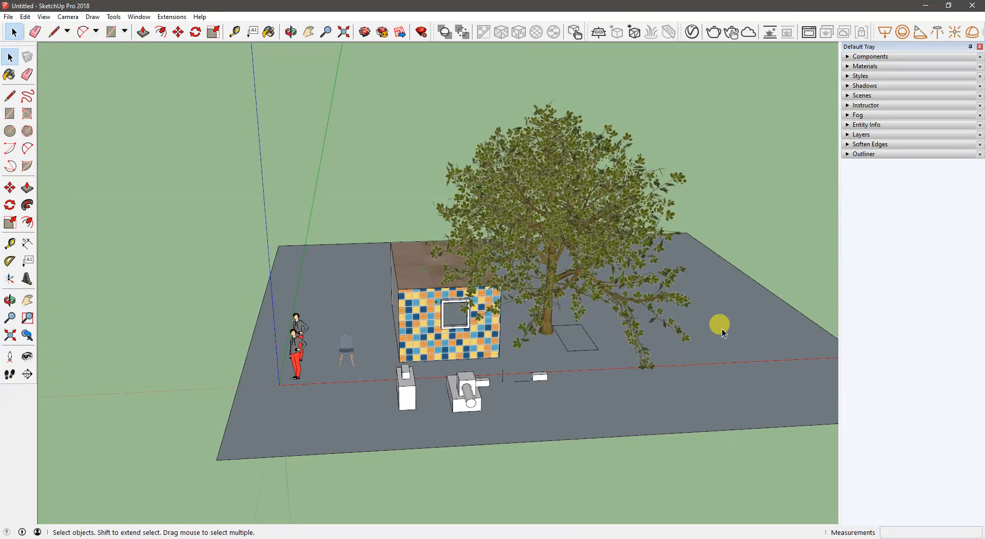
right_click(722, 329)
click(754, 130)
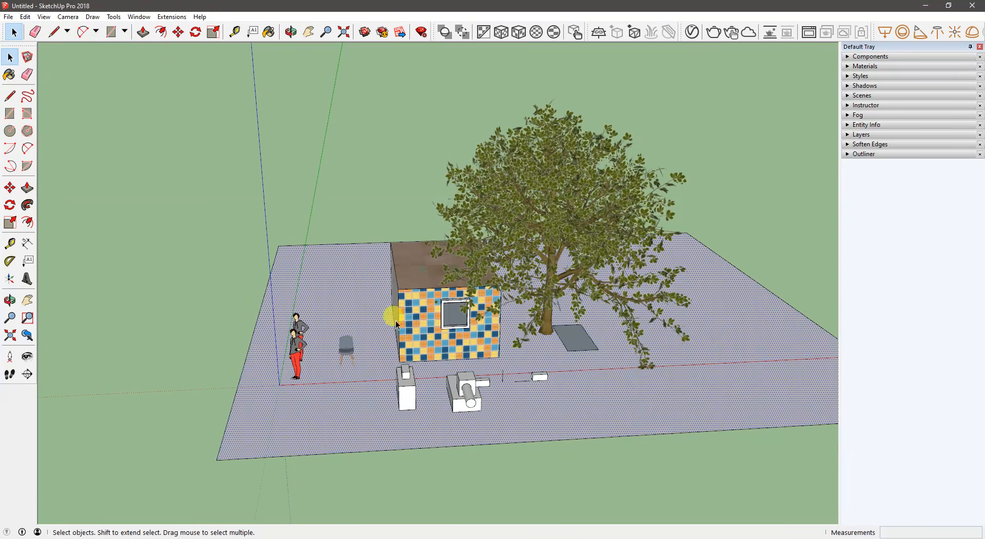
middle_drag(393, 318, 292, 162)
click(293, 165)
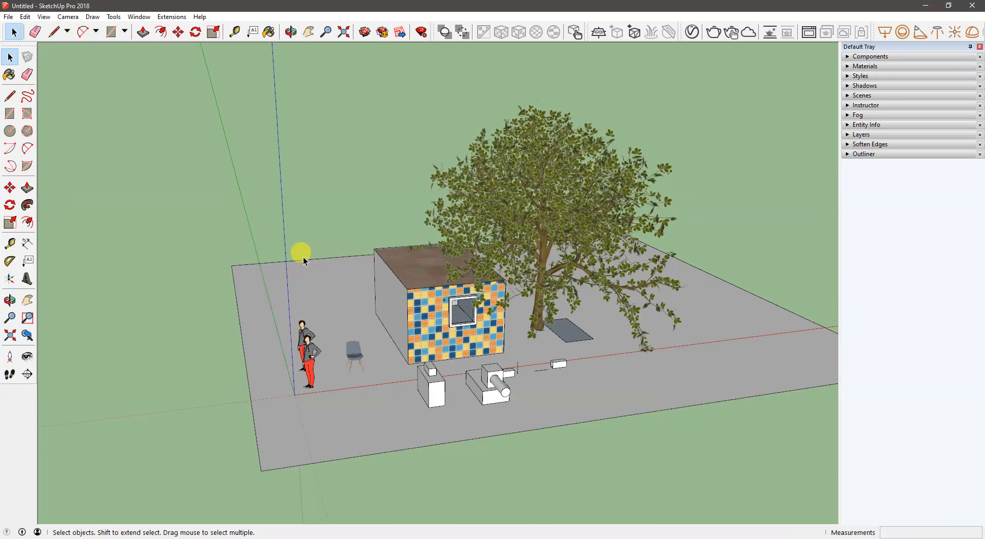
- Position the camera on the ground near the tree with an eye height of 5'9"
click(14, 363)
middle_drag(476, 291, 493, 430)
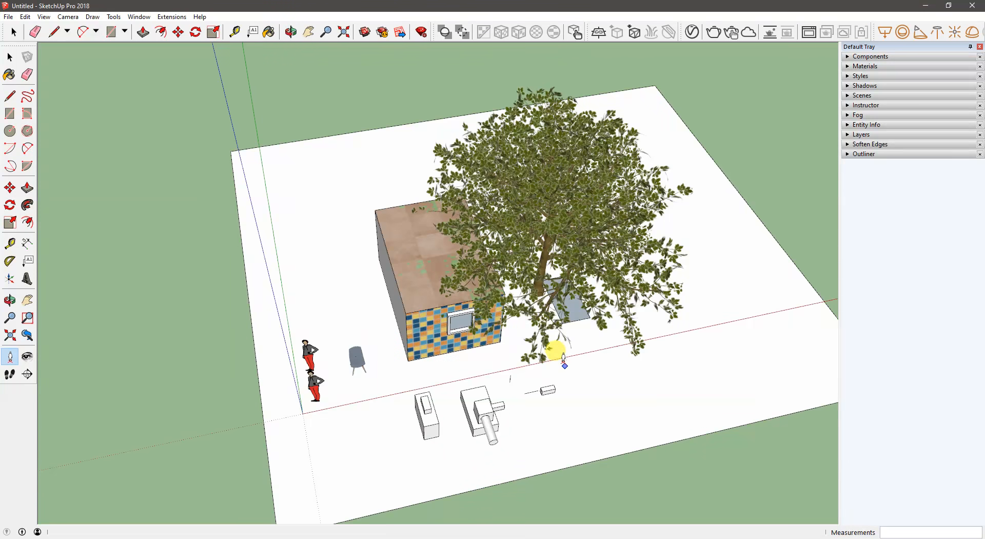
click(547, 349)
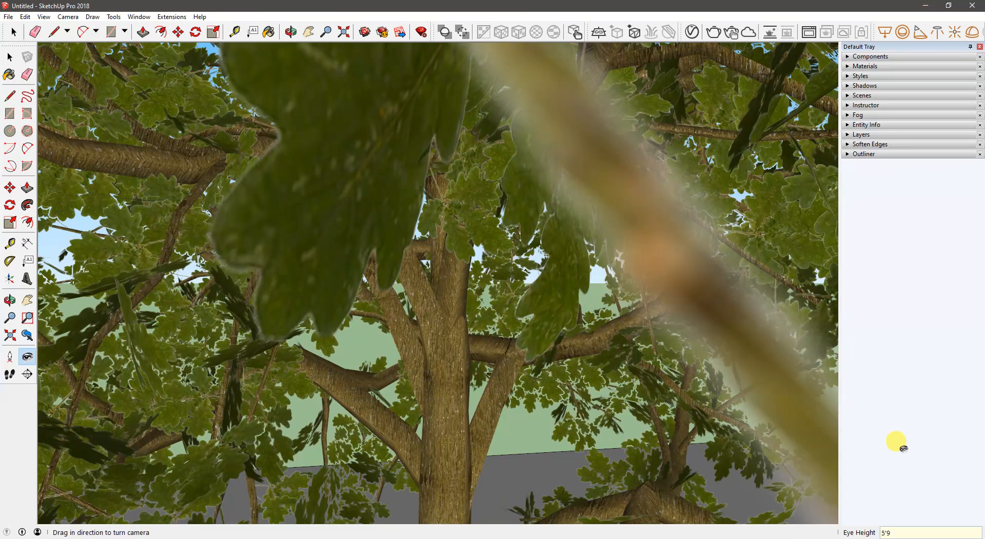
key(Return)
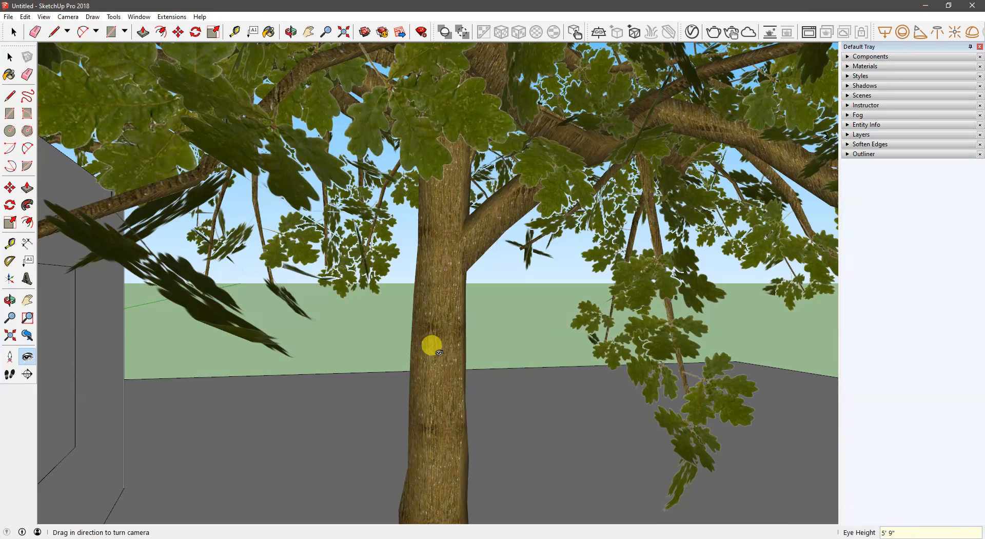
- Look around from the positioned camera towards the two figures, the chair and the tiled wall's window
drag(439, 300, 128, 307)
drag(519, 298, 145, 326)
mouse_move(476, 271)
mouse_down()
mouse_move(367, 306)
mouse_move(481, 299)
mouse_move(324, 305)
mouse_move(365, 328)
mouse_move(415, 334)
mouse_up()
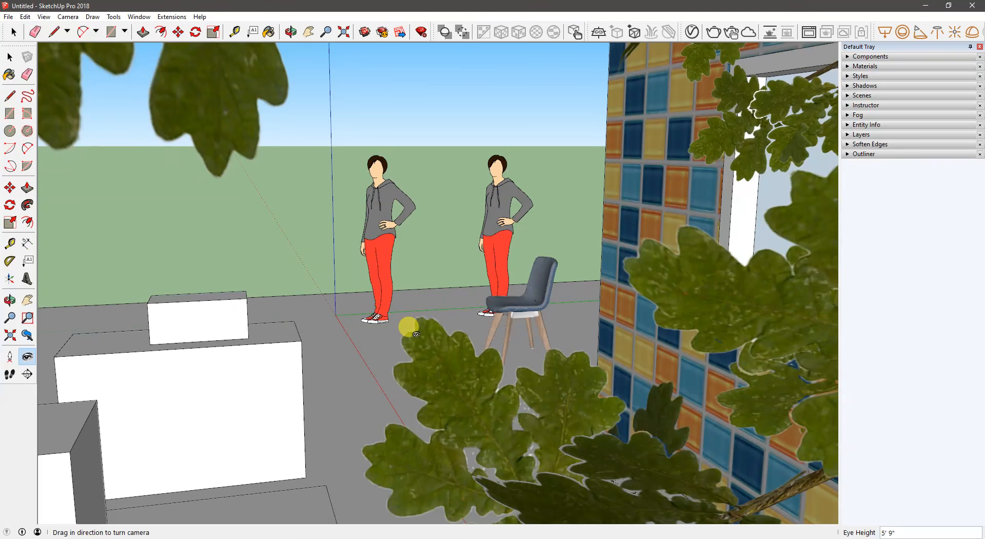
drag(464, 249, 621, 306)
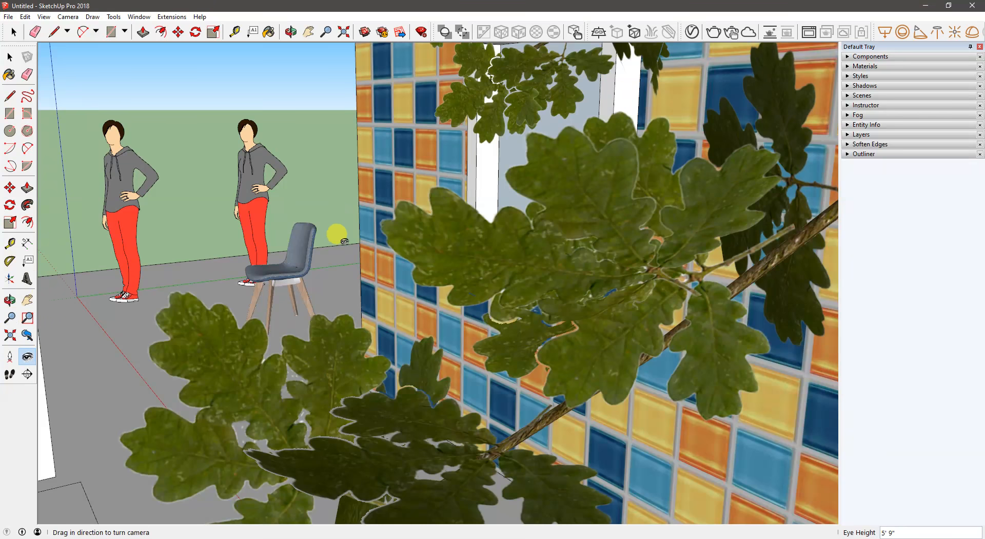
mouse_move(394, 216)
mouse_down()
mouse_move(611, 132)
mouse_move(325, 222)
mouse_move(325, 198)
mouse_up()
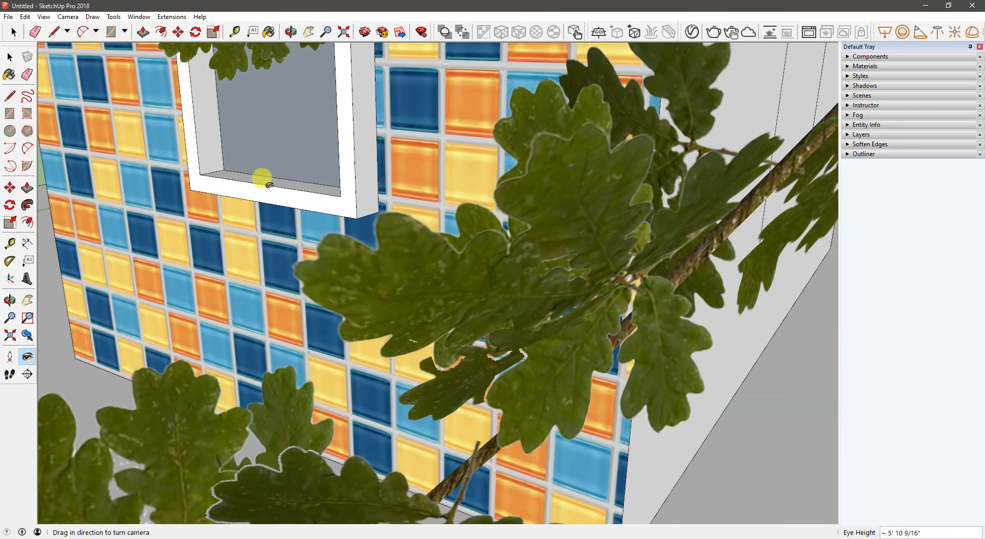
- Bring the view inside the house and look around the room from behind the window
click(10, 58)
middle_drag(180, 64, 589, 248)
middle_drag(451, 266, 680, 242)
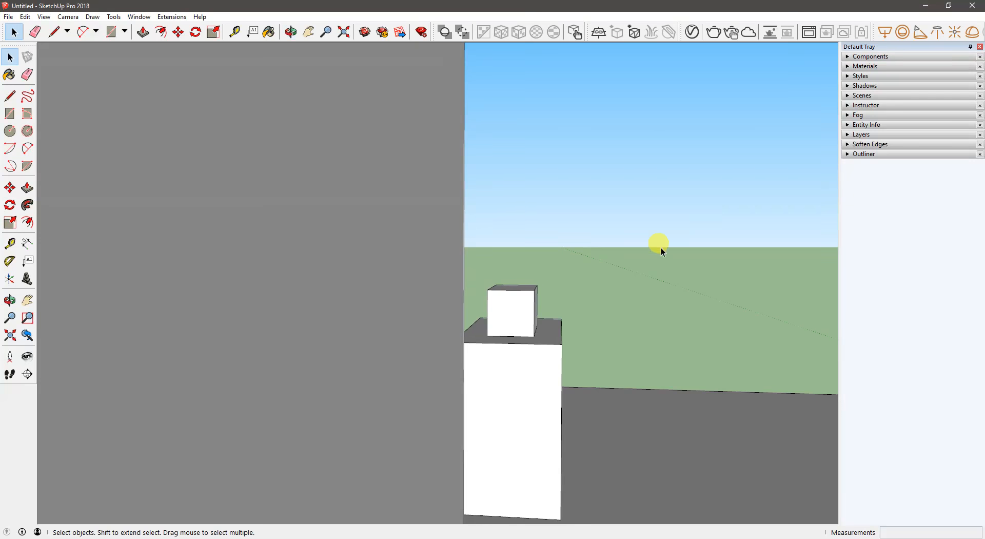
middle_drag(576, 259, 440, 263)
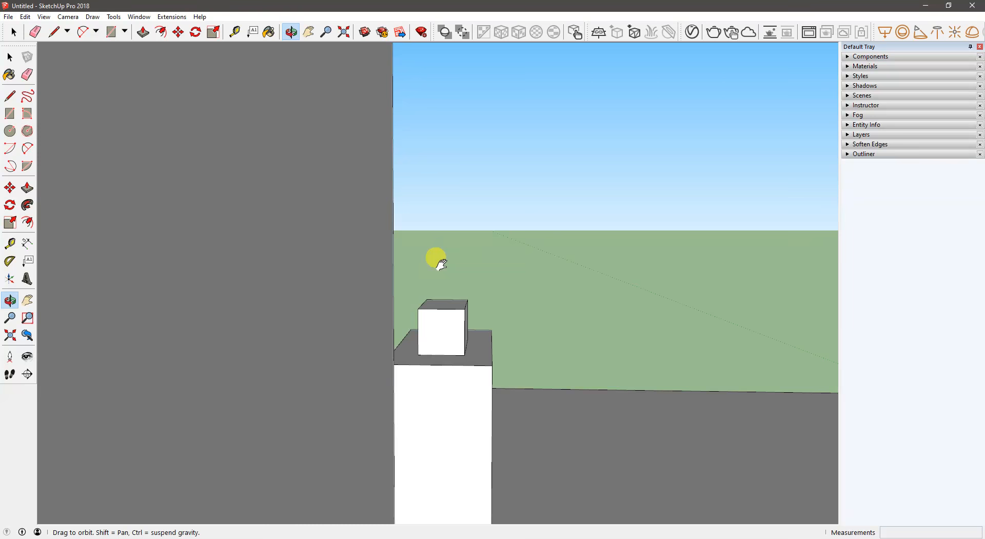
middle_drag(441, 262, 846, 266)
middle_drag(374, 343, 642, 452)
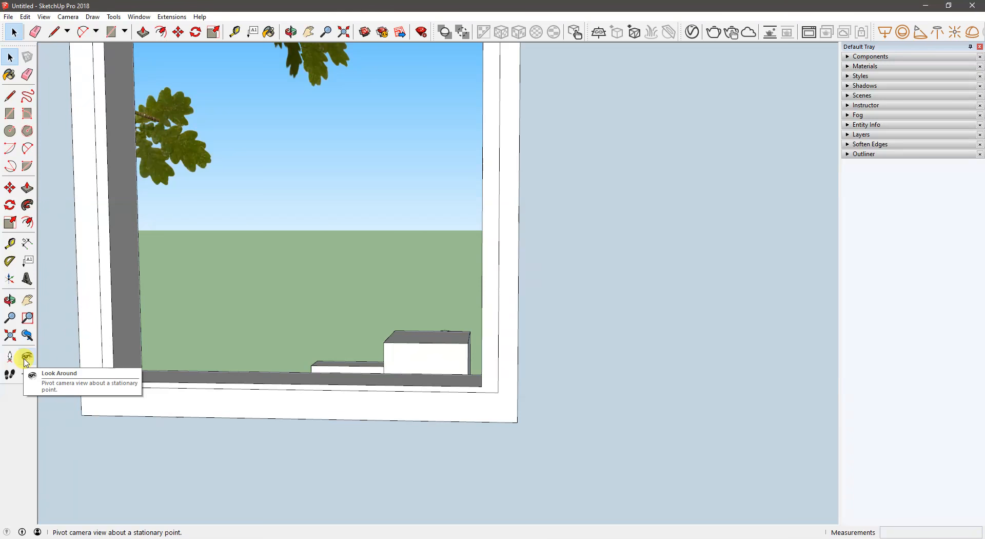
click(26, 359)
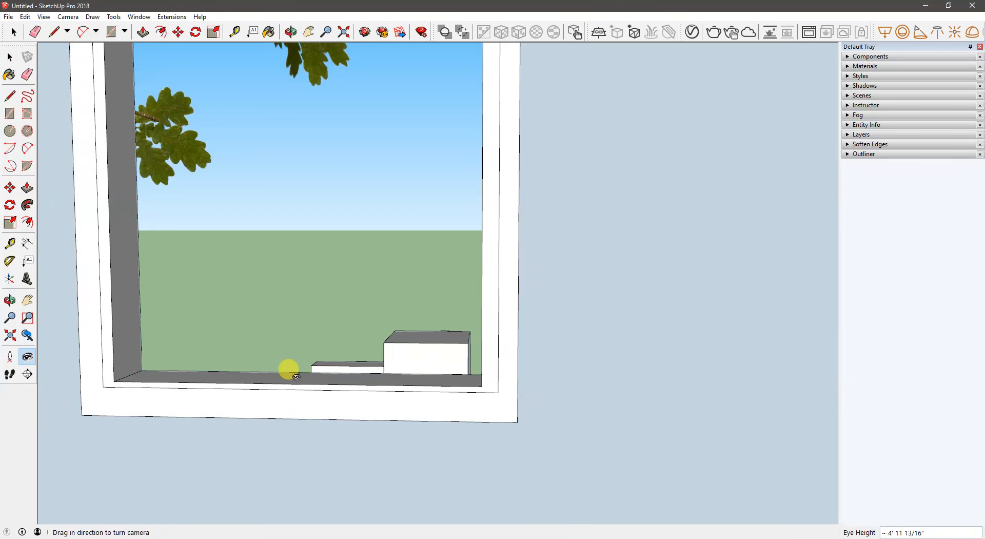
mouse_move(296, 376)
mouse_down()
mouse_move(283, 355)
mouse_move(184, 291)
mouse_move(47, 364)
mouse_up()
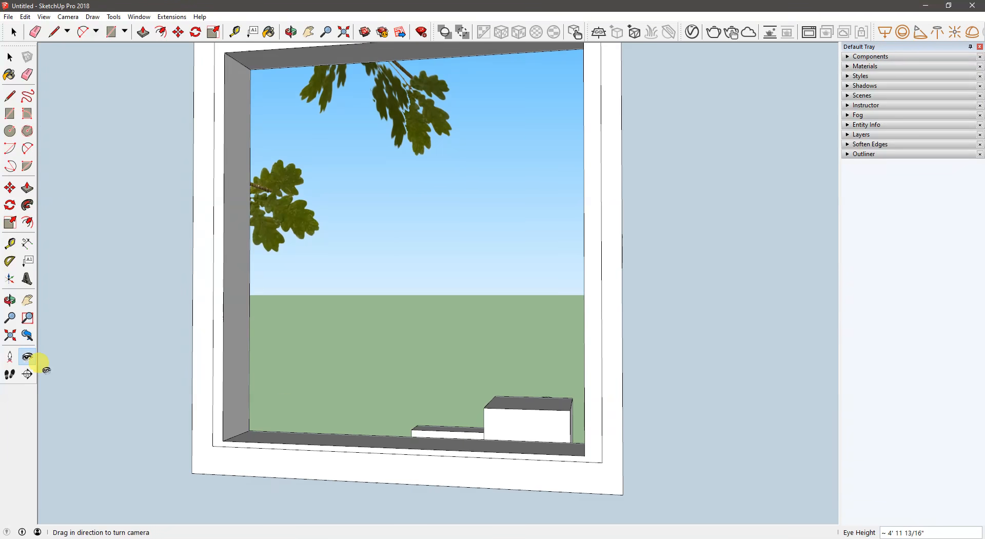
mouse_move(446, 335)
mouse_down()
mouse_move(607, 272)
mouse_move(552, 300)
mouse_move(572, 306)
mouse_move(256, 258)
mouse_move(409, 162)
mouse_move(600, 288)
mouse_move(563, 323)
mouse_move(403, 351)
mouse_move(377, 169)
mouse_move(374, 324)
mouse_move(718, 235)
mouse_move(608, 255)
mouse_move(864, 389)
mouse_move(699, 297)
mouse_move(464, 275)
mouse_move(427, 244)
mouse_move(497, 146)
mouse_up()
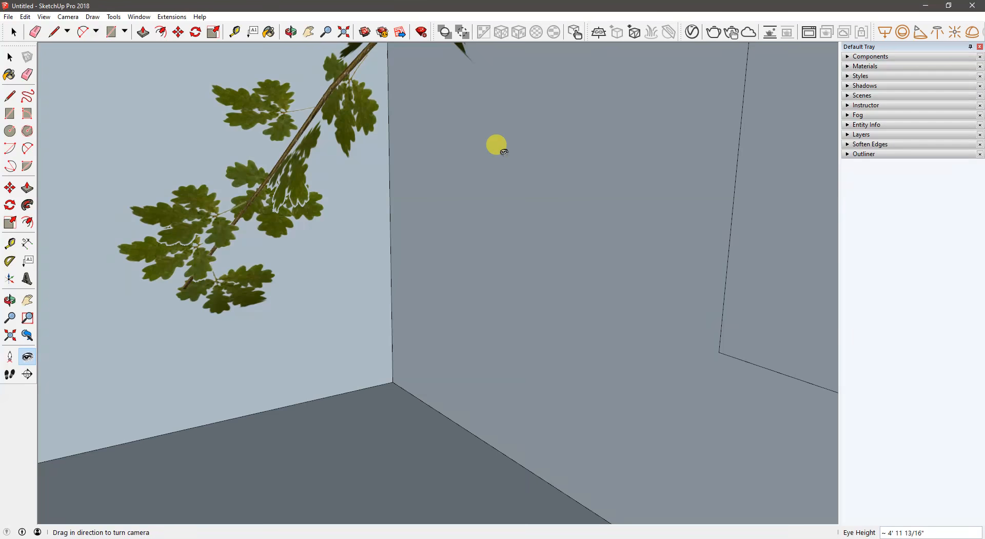
- Zoom in on the room's wall corner and pivot the camera back to view the window wall
click(9, 318)
drag(336, 345, 351, 254)
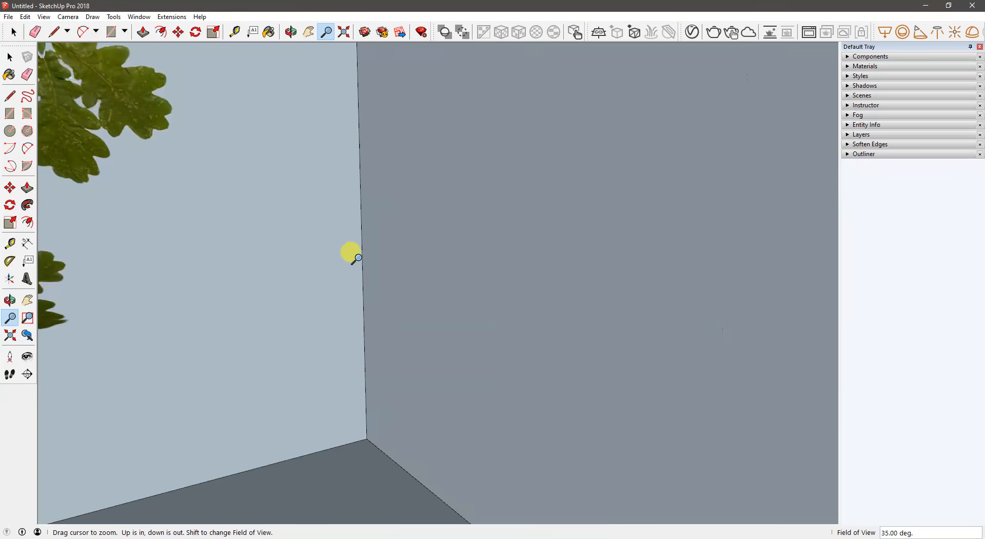
drag(276, 319, 271, 270)
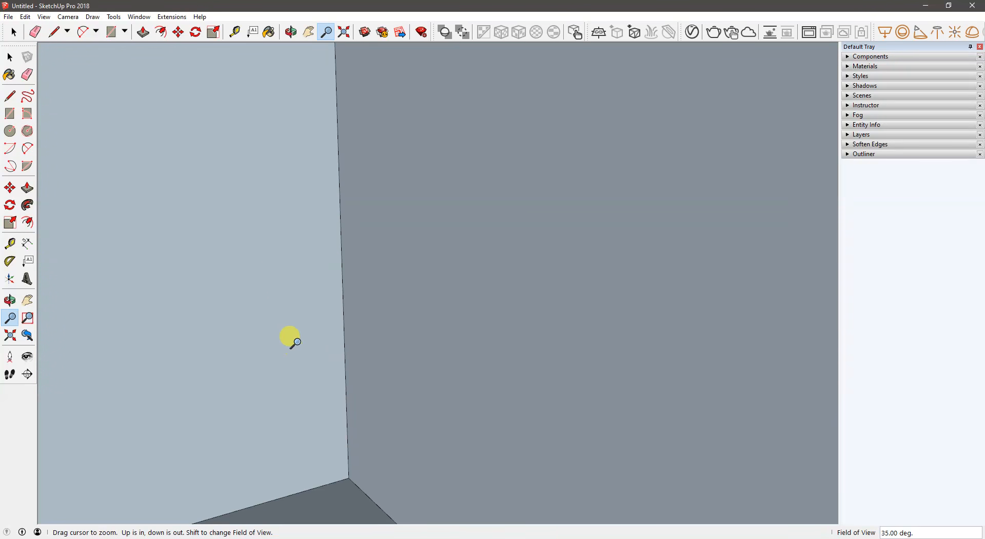
drag(289, 340, 288, 297)
middle_drag(418, 389, 491, 362)
drag(490, 360, 410, 257)
middle_drag(436, 340, 521, 318)
drag(464, 291, 467, 269)
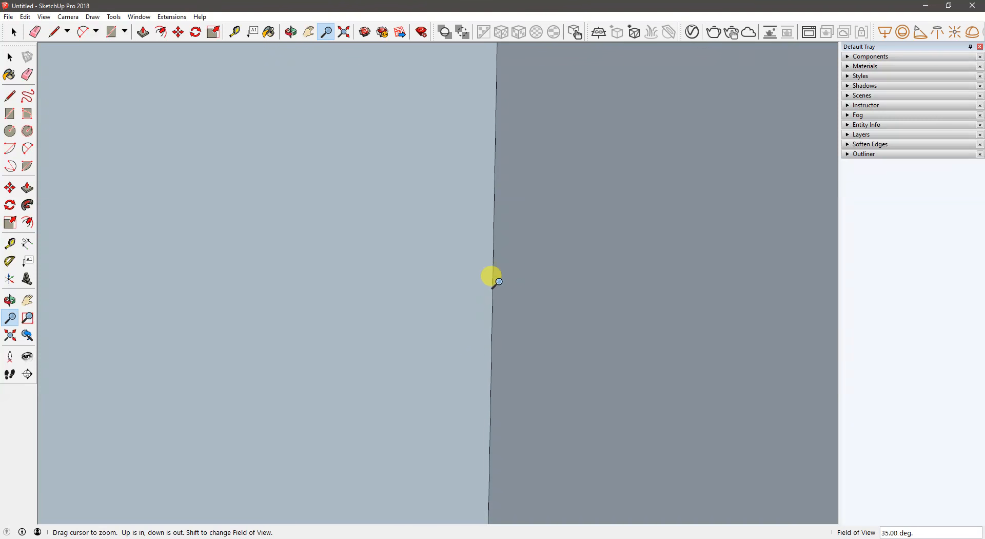
click(27, 356)
drag(246, 295, 518, 212)
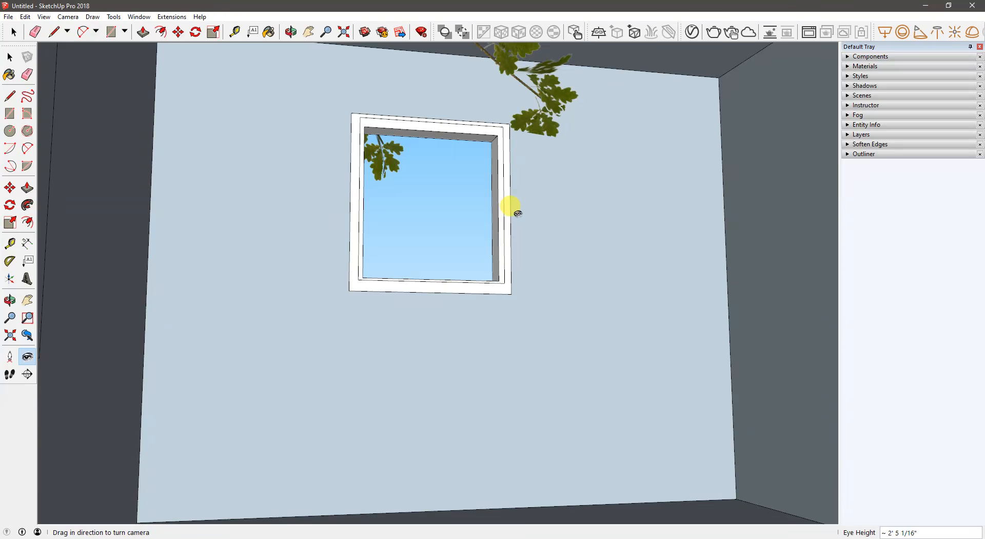
- Zoom to the model's extents and view the house's plain side wall from outside
click(10, 335)
middle_drag(380, 352, 165, 370)
middle_drag(444, 369, 195, 357)
scroll(469, 308, up, 5)
middle_drag(457, 328, 469, 322)
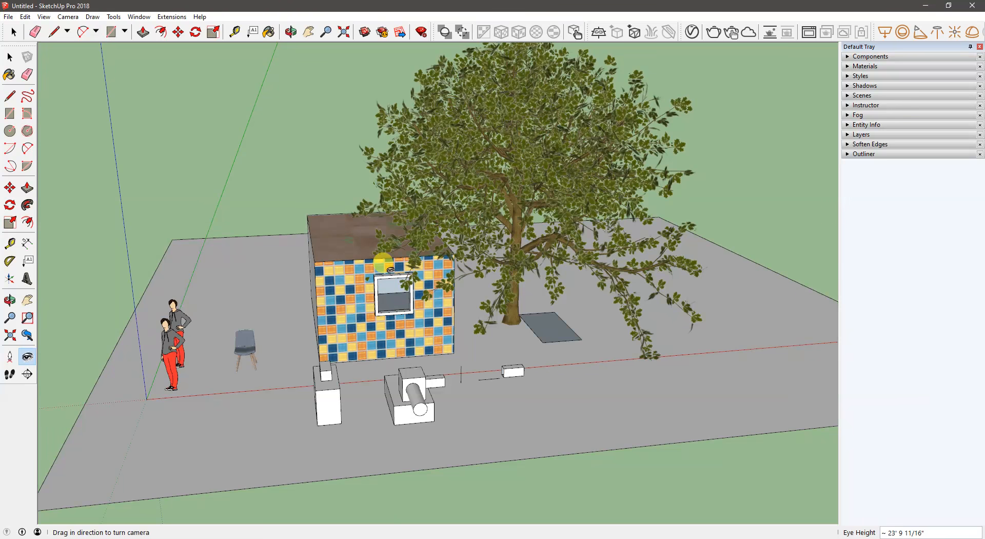
middle_drag(327, 296, 5, 277)
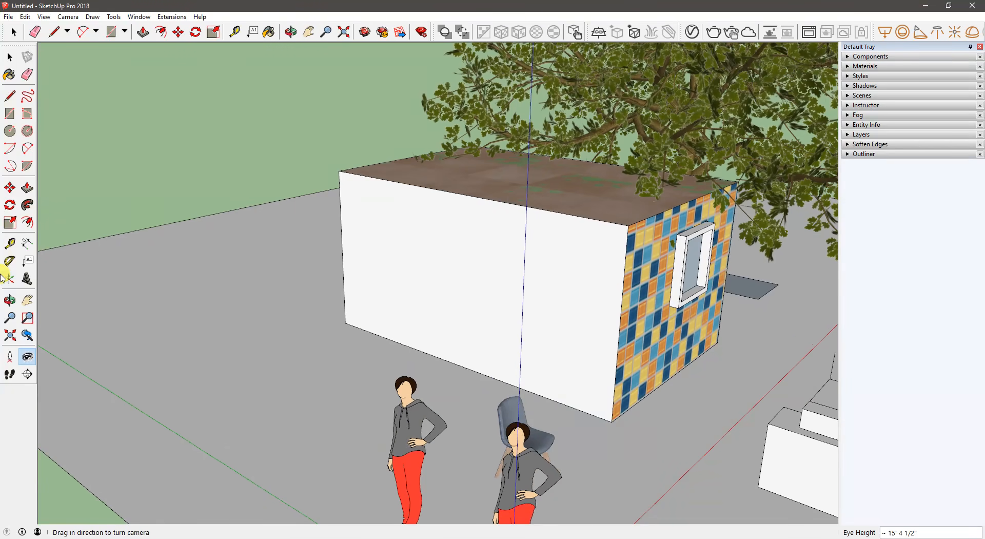
- Place the default 3D text "Enter text" in bold Arial Black on the tiled wall below the window
click(26, 277)
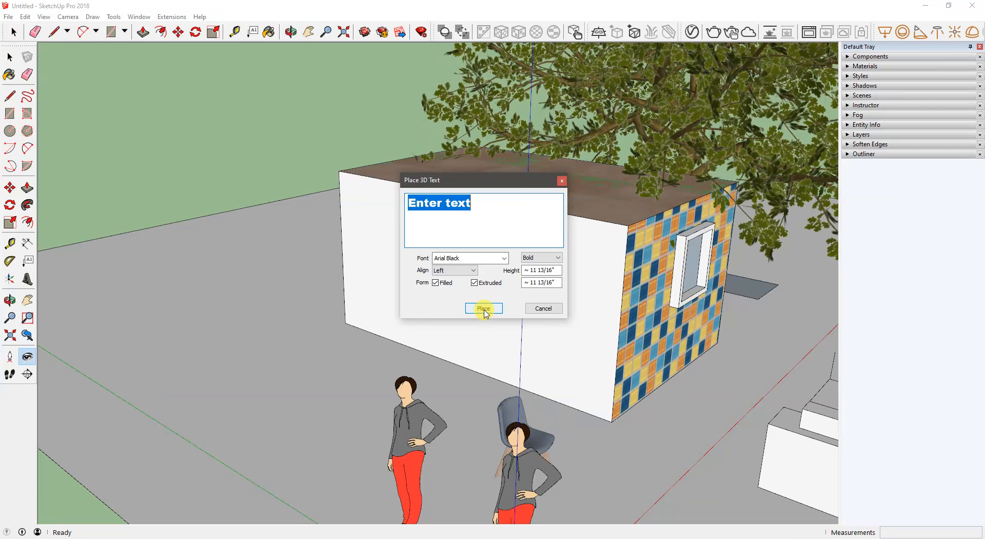
click(483, 309)
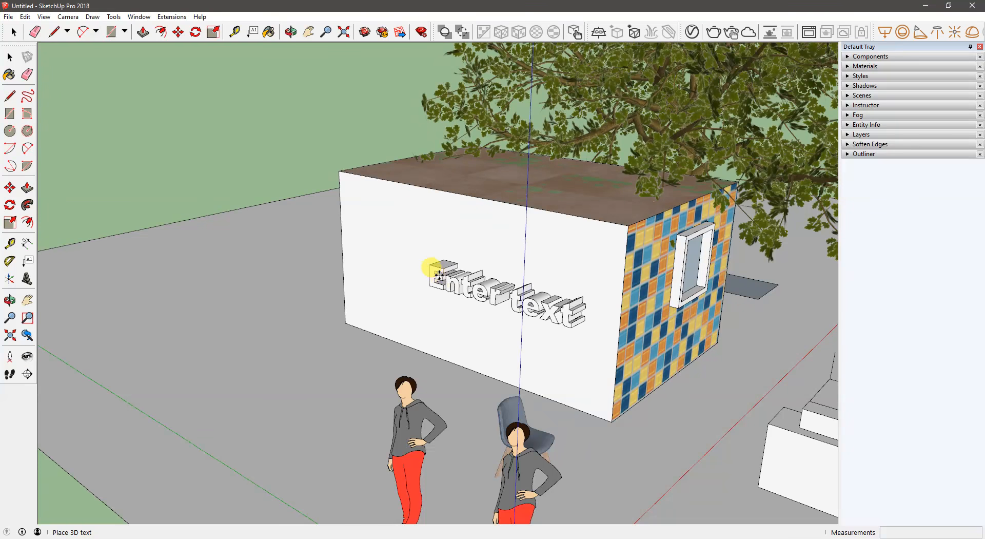
middle_drag(659, 240, 531, 252)
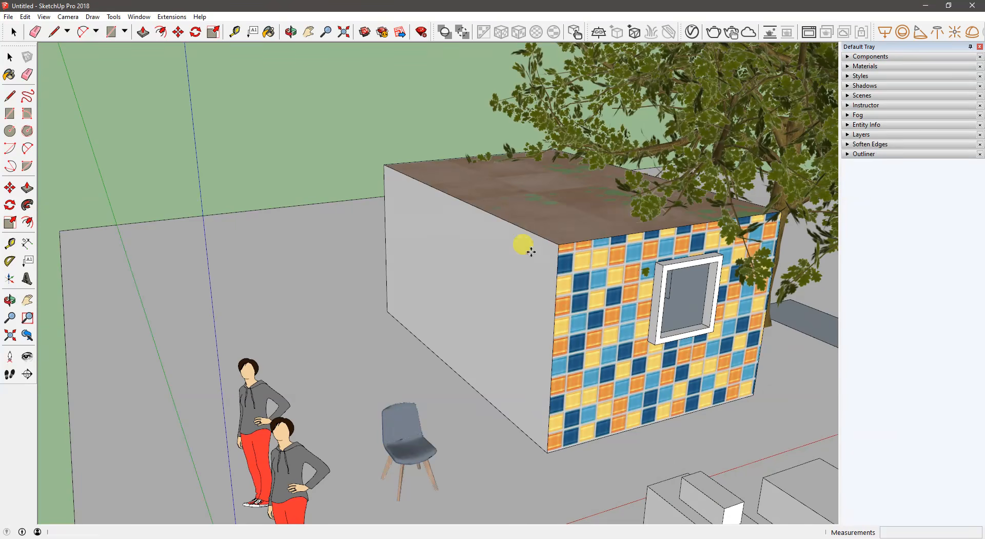
click(574, 388)
- Scale the 3D text on the tiled wall and deselect it
middle_drag(576, 390, 631, 410)
key(s)
drag(623, 409, 611, 394)
middle_drag(607, 387, 410, 306)
key(space)
click(426, 190)
middle_drag(415, 340, 433, 351)
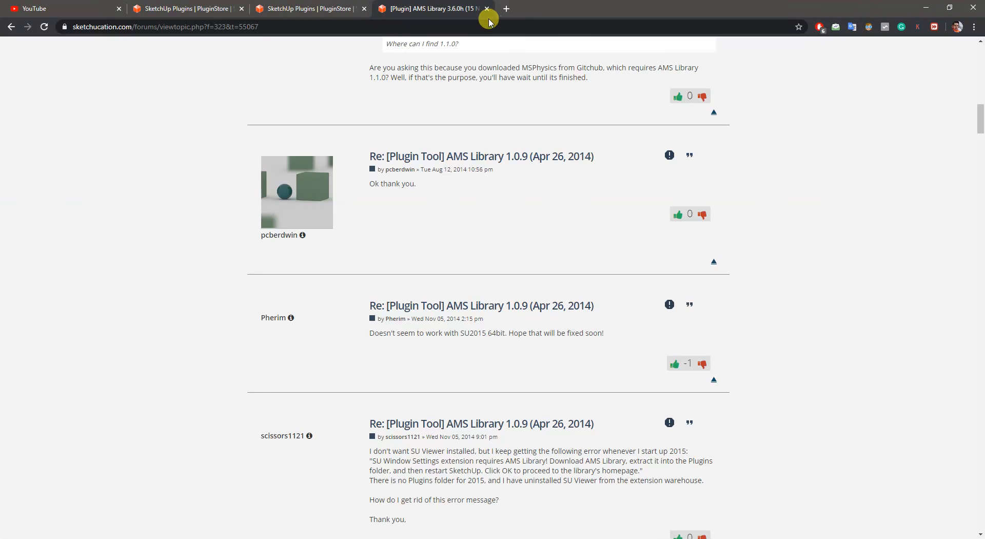
- Switch to Chrome and search Google for "hindi font" in a new tab
key(ctrl+t)
text(goo)
key(BackSpace)
key(BackSpace)
key(BackSpace)
key(BackSpace)
text(hi)
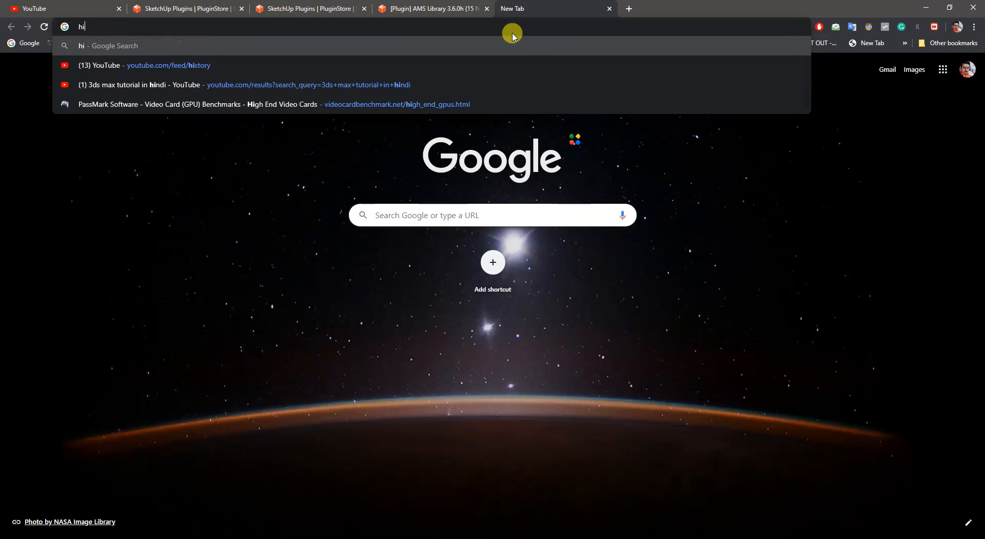
text(ndi font)
key(Return)
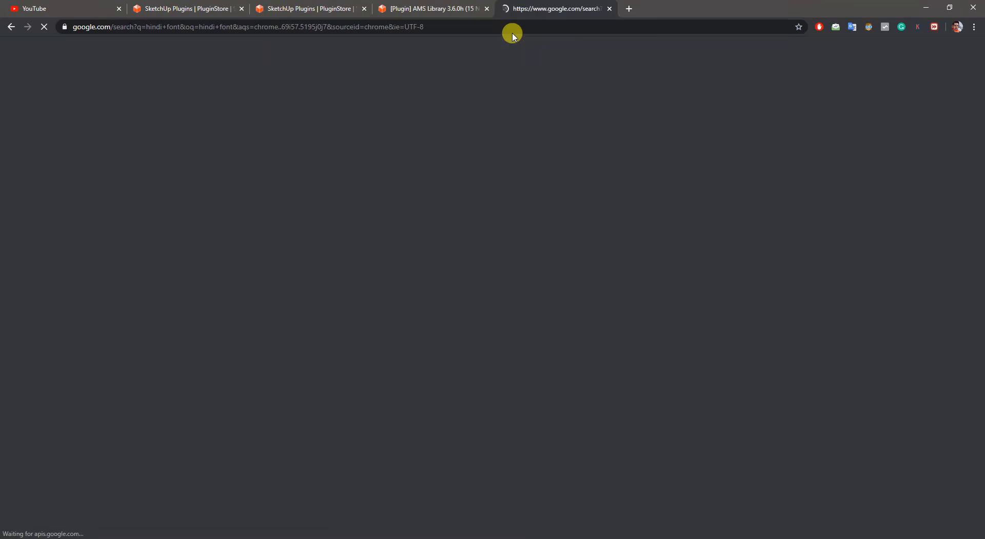
- Open the Hindi Fonts site (hindi-fonts.com) and browse its downloadable fonts
click(118, 147)
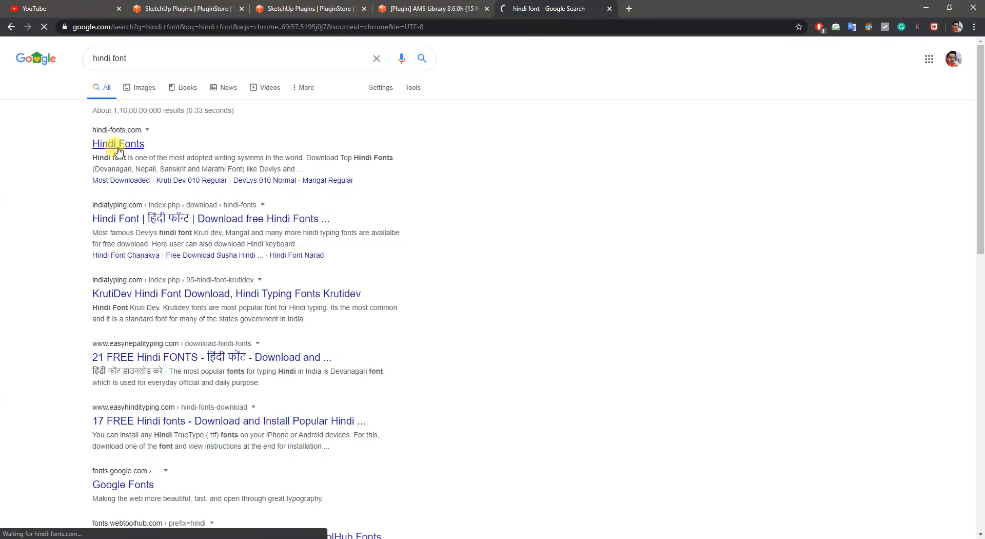
scroll(306, 256, down, 3)
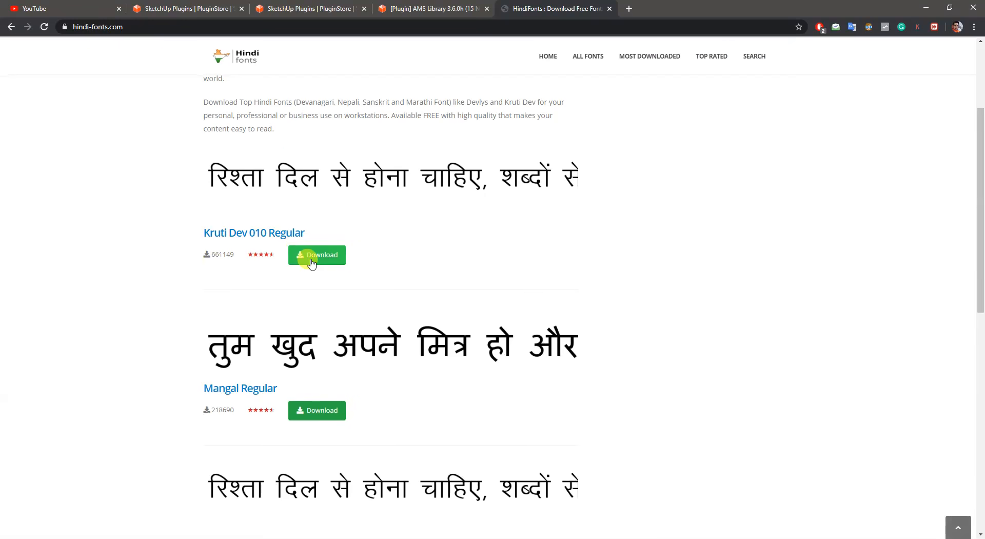
scroll(308, 256, down, 5)
scroll(324, 185, down, 5)
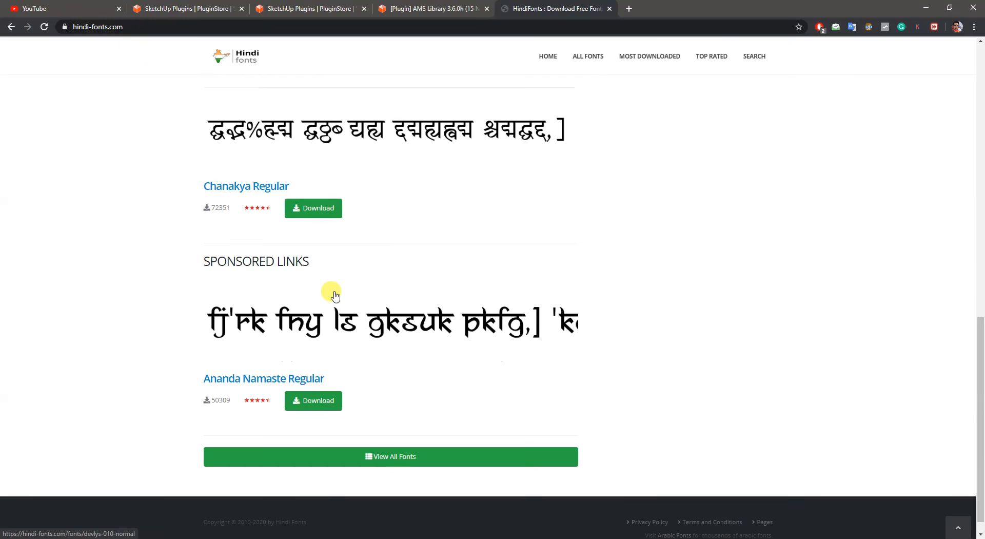
- Return to SketchUp, browse the font list in the 3D text settings, and cancel without placing any text
scroll(321, 336, up, 10)
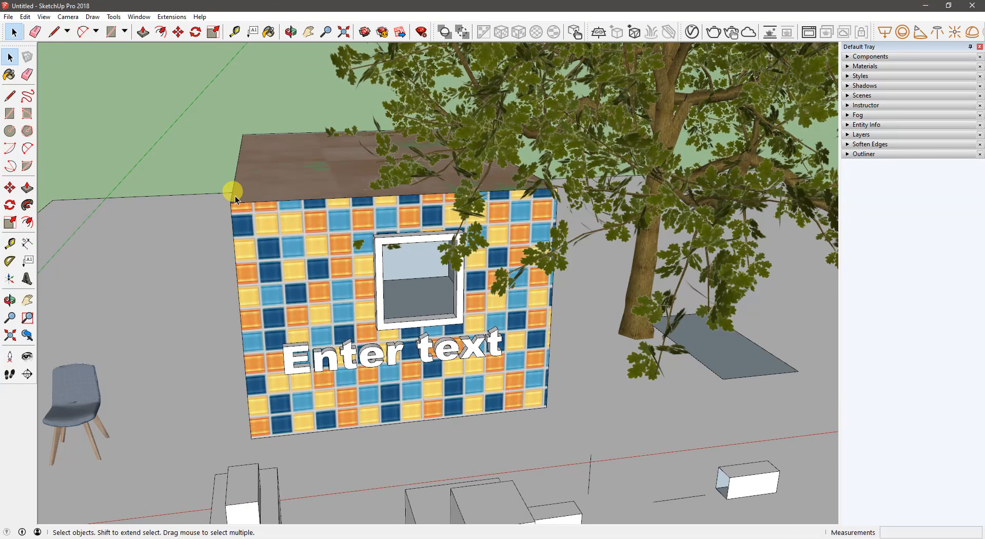
middle_drag(231, 192, 241, 183)
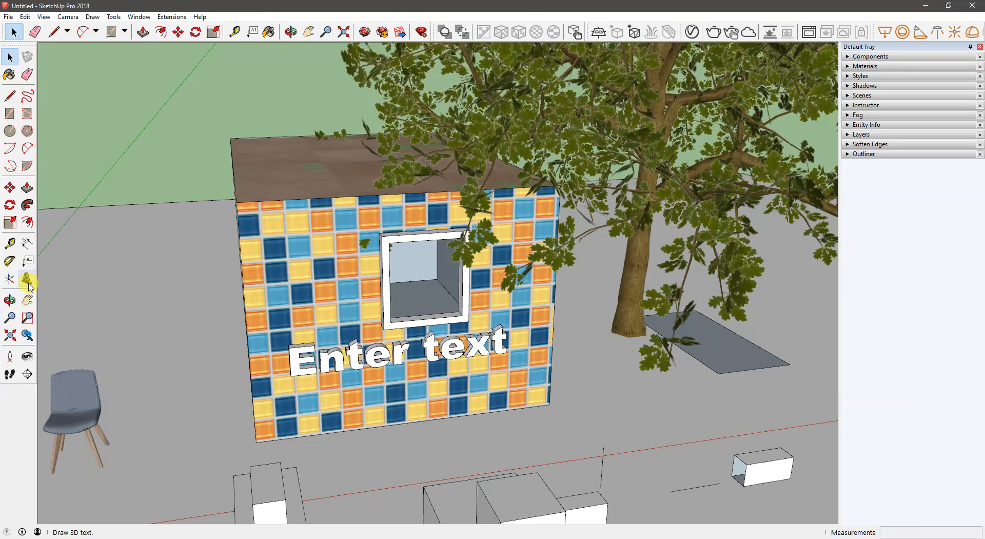
click(26, 277)
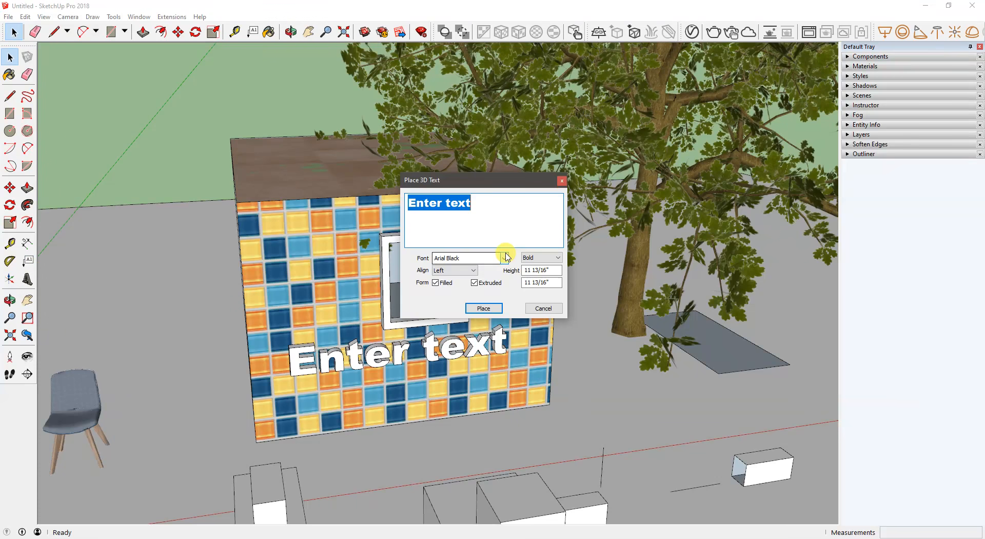
click(505, 258)
scroll(447, 308, down, 6)
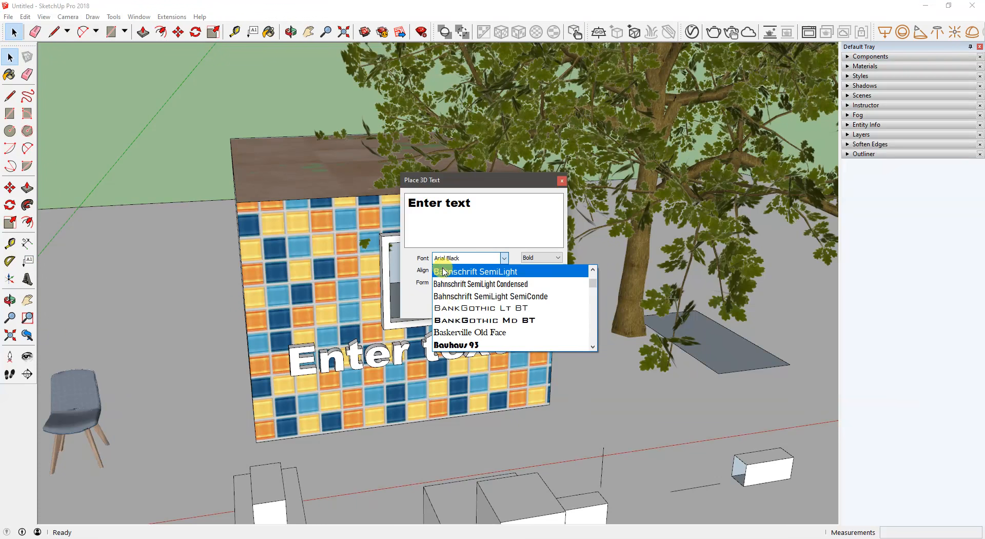
scroll(464, 295, down, 4)
click(409, 305)
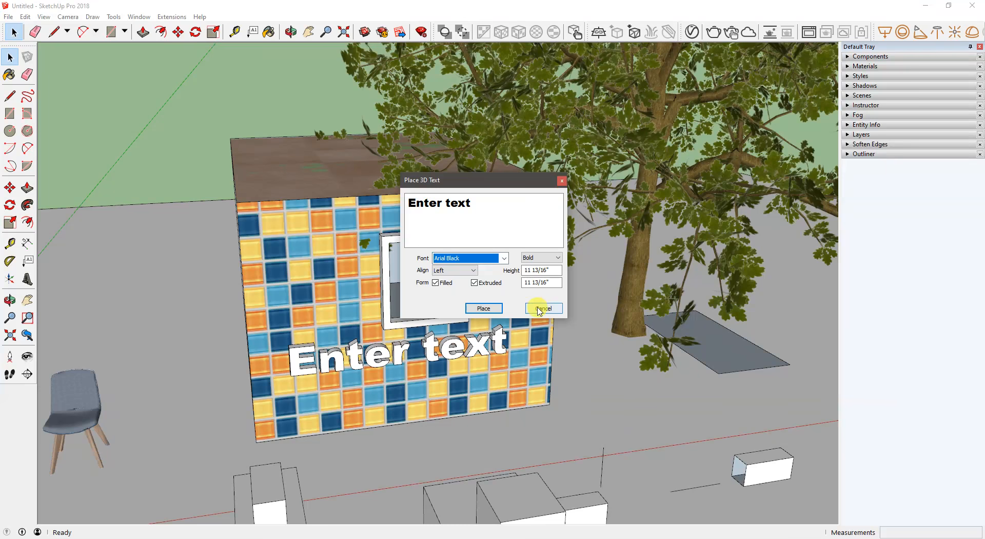
click(537, 309)
- Show the Solid Tools toolbar and place it floating over the upper part of the drawing area
middle_drag(276, 171, 415, 152)
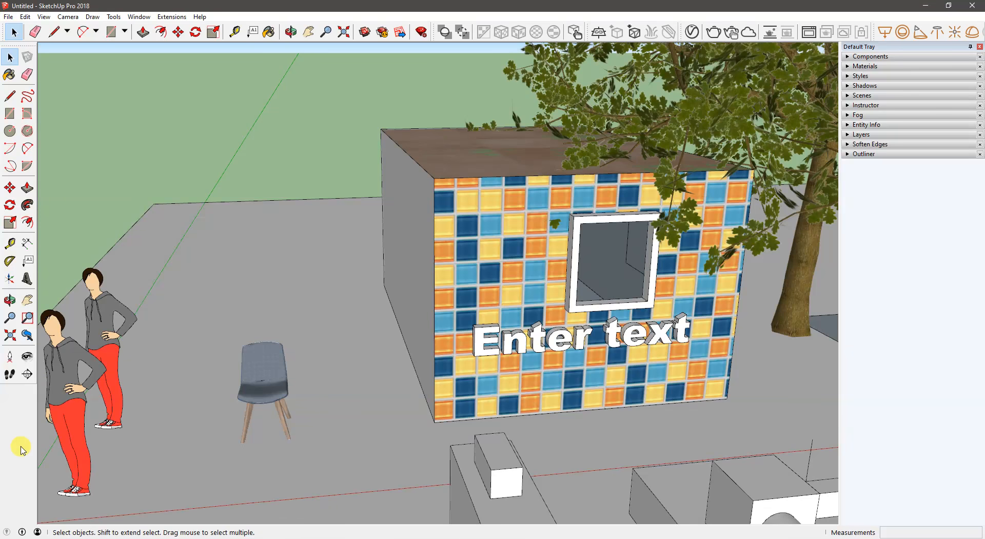
right_click(22, 450)
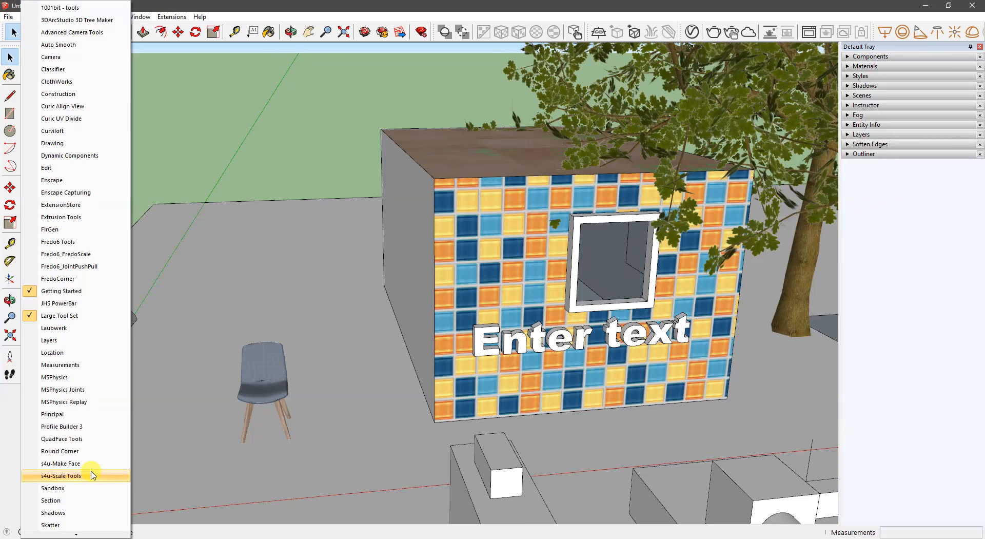
scroll(90, 471, down, 5)
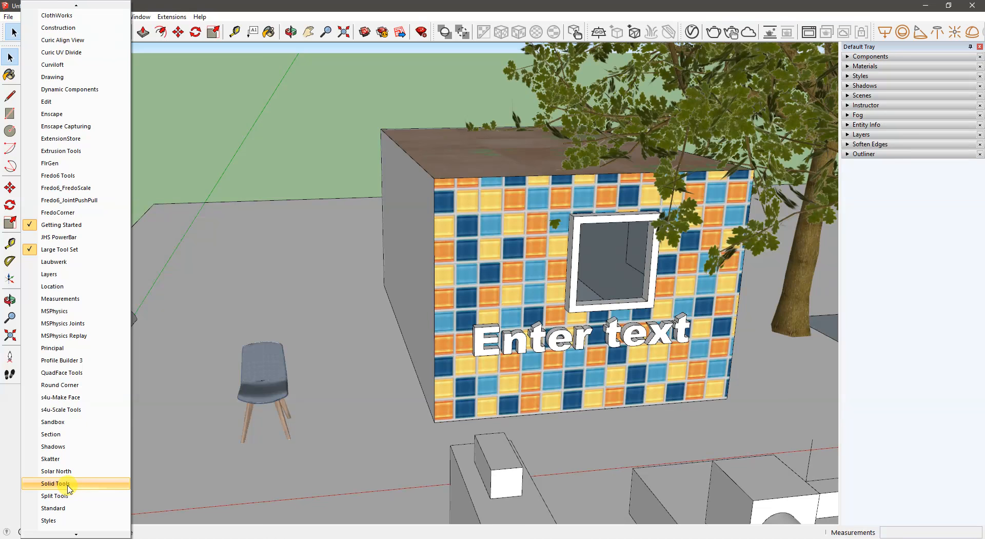
click(55, 484)
drag(471, 30, 238, 89)
- Draw a rectangle about 4' by 6' on the empty ground beyond the slab and extrude it upward into a box
scroll(629, 214, down, 5)
mouse_move(629, 214)
middle_down()
mouse_move(634, 262)
mouse_move(166, 286)
middle_up()
middle_drag(462, 272, 368, 316)
middle_drag(616, 308, 544, 318)
shift+middle_drag(544, 318, 303, 283)
mouse_move(487, 284)
middle_down()
mouse_move(458, 289)
mouse_move(392, 274)
mouse_move(427, 296)
middle_up()
middle_drag(368, 357, 390, 394)
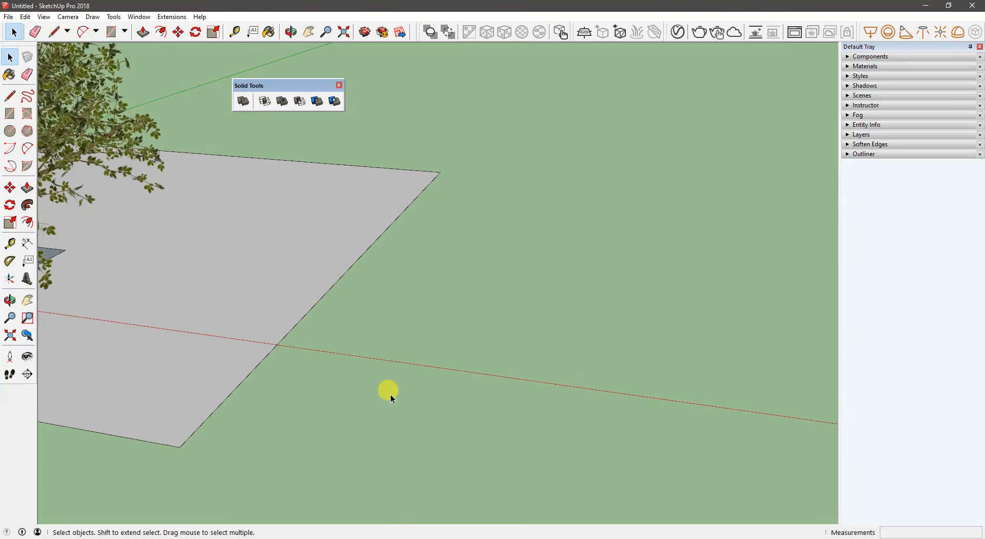
key(r)
click(376, 347)
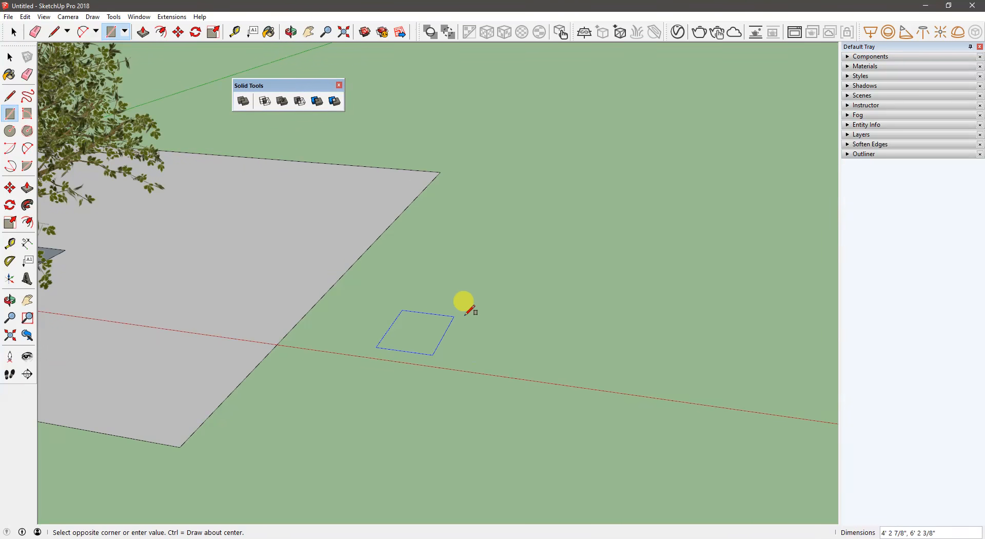
click(449, 315)
key(p)
drag(454, 325, 455, 260)
- Select all of the new box's geometry and make it a group
key(space)
triple_click(436, 303)
right_click(437, 303)
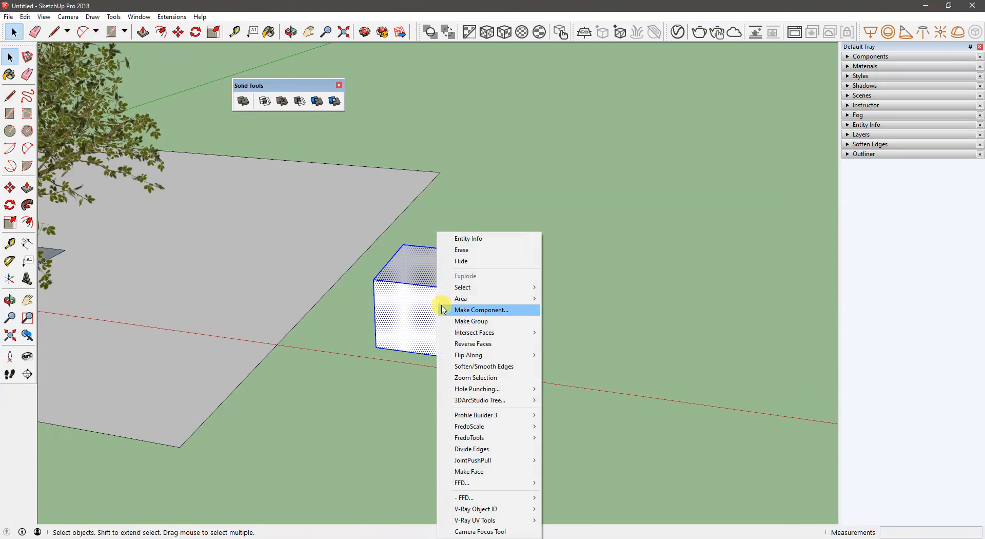
click(466, 321)
- Copy the box group with the Move tool so that the duplicate partly overlaps the original
middle_drag(445, 315, 391, 280)
key(m)
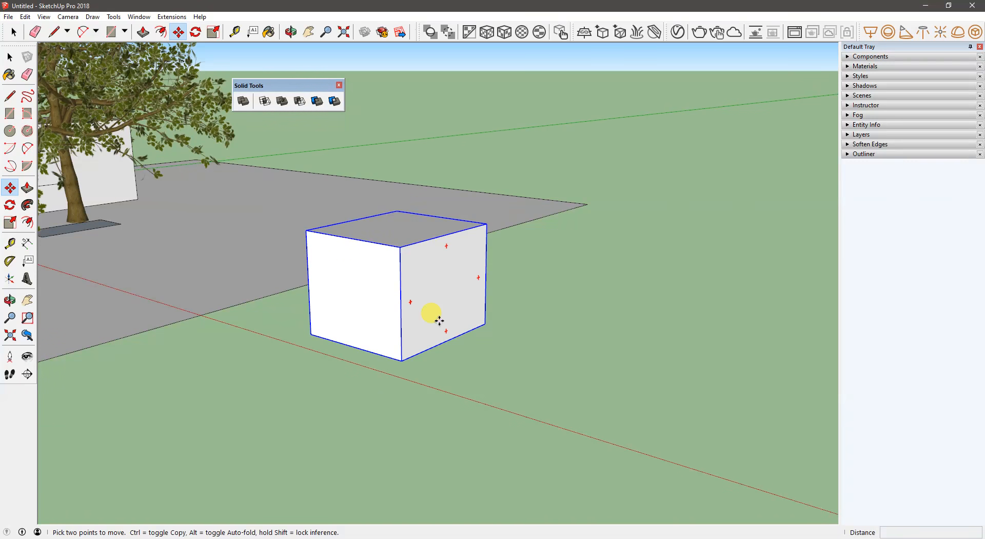
key(ctrl)
click(440, 321)
click(508, 337)
- Lower the copied box and shift it along the green axis so it overlaps the original's lower corner, and deselect it
click(344, 268)
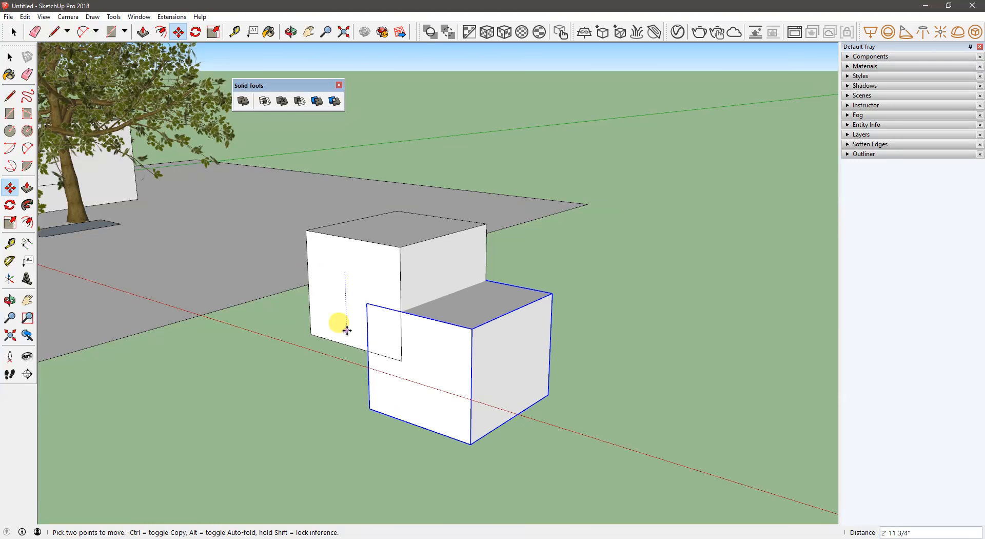
click(461, 266)
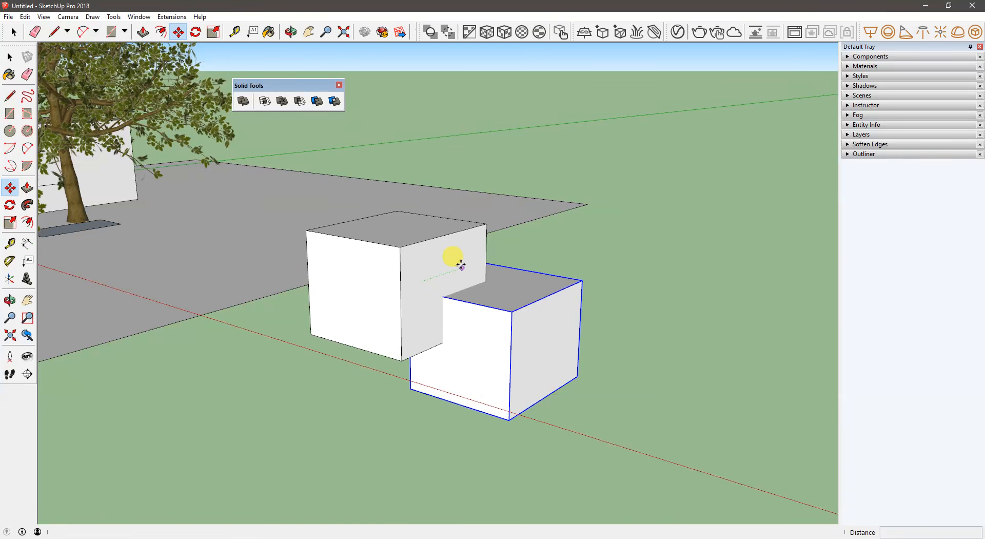
click(429, 273)
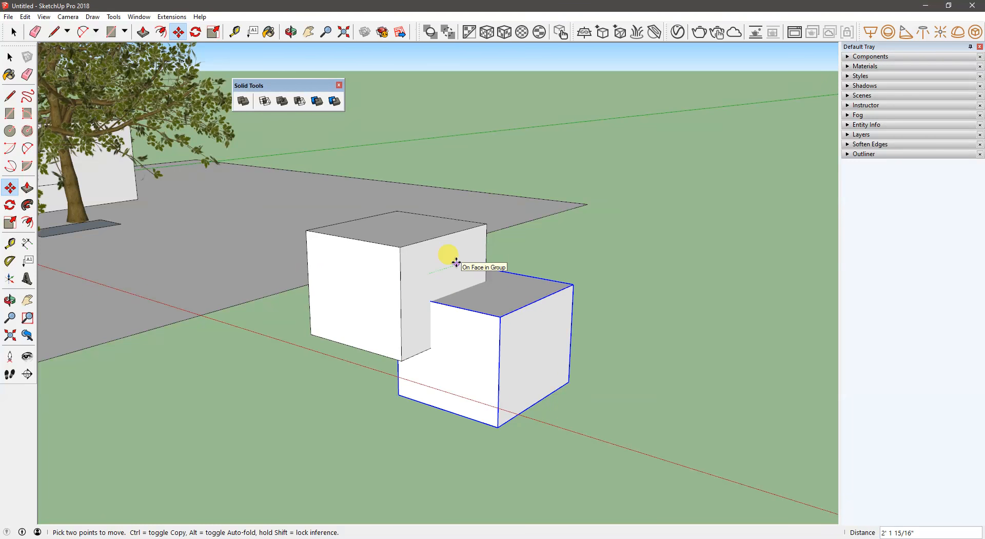
click(433, 270)
mouse_move(411, 314)
middle_down()
mouse_move(448, 318)
mouse_move(412, 306)
mouse_move(445, 303)
mouse_move(455, 325)
mouse_move(414, 310)
middle_up()
key(space)
click(649, 200)
key(space)
- Reposition the floating Solid Tools toolbar higher up, clear of the two overlapping boxes
drag(294, 85, 322, 68)
middle_drag(406, 259, 396, 312)
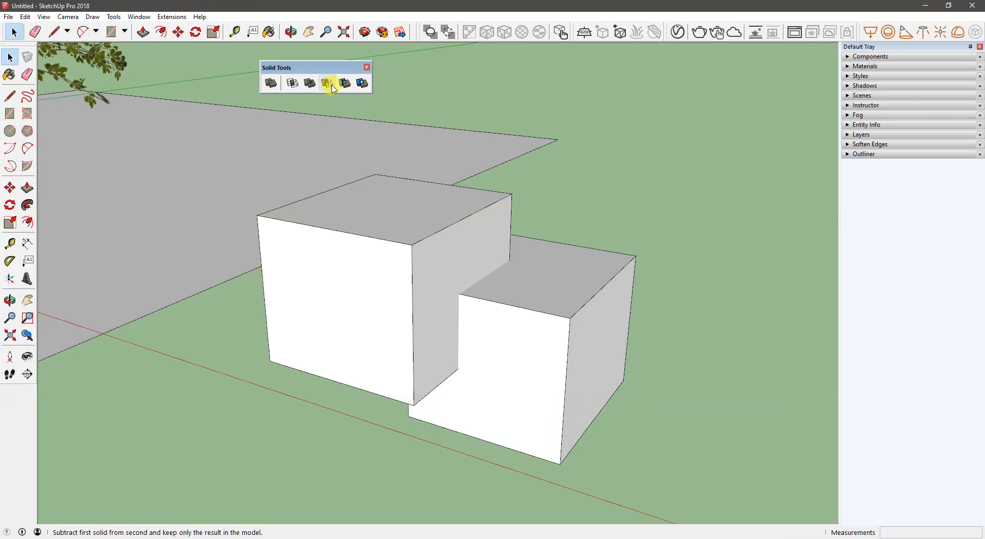
drag(325, 71, 325, 58)
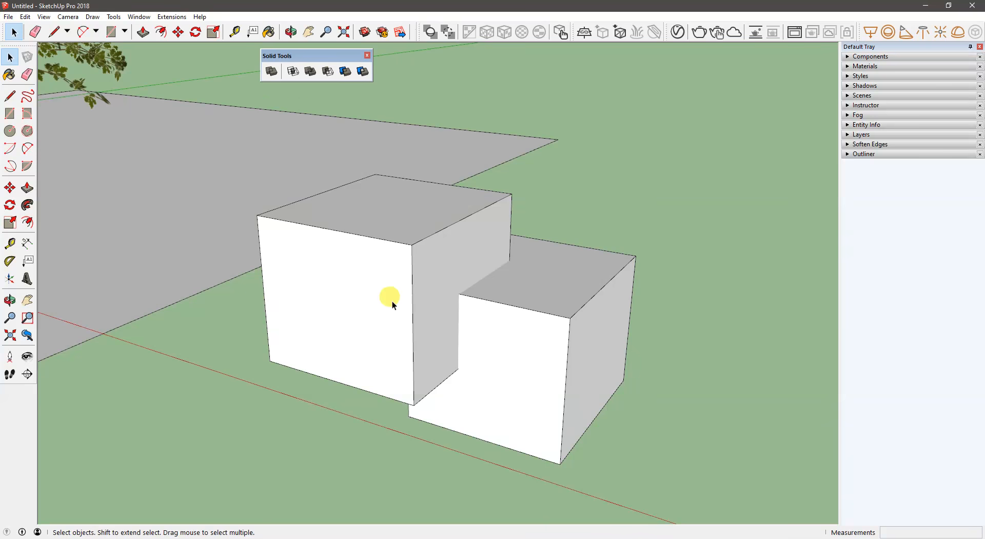
- Combine the two overlapping boxes with Outer Shell and undo the operation
scroll(393, 304, up, 4)
middle_drag(435, 311, 423, 222)
click(433, 242)
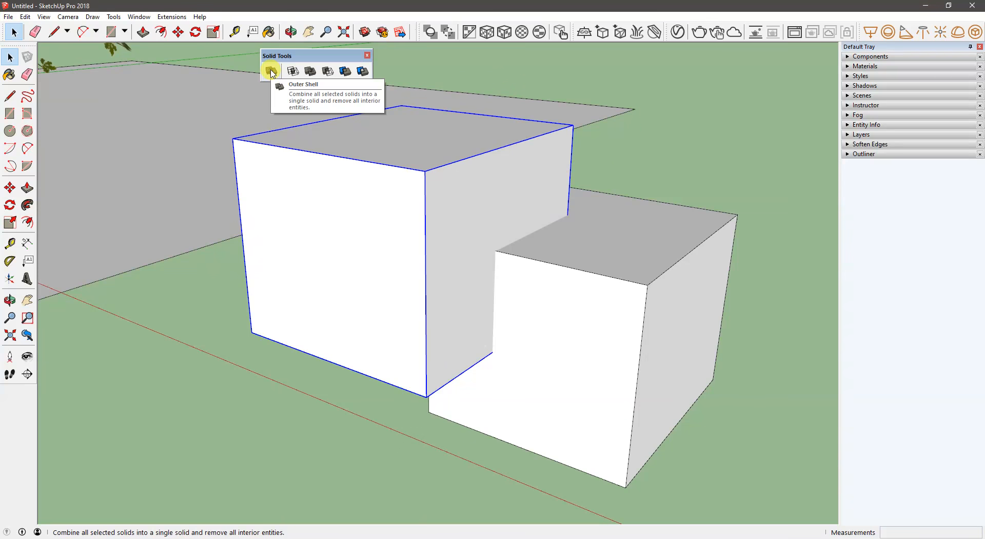
click(693, 159)
click(272, 72)
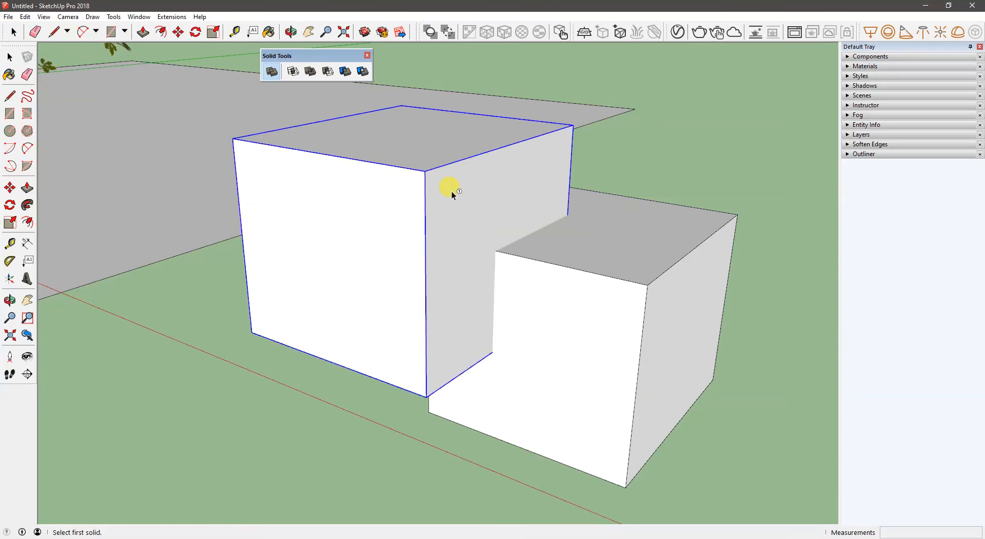
click(447, 195)
middle_drag(510, 291, 450, 283)
key(ctrl+z)
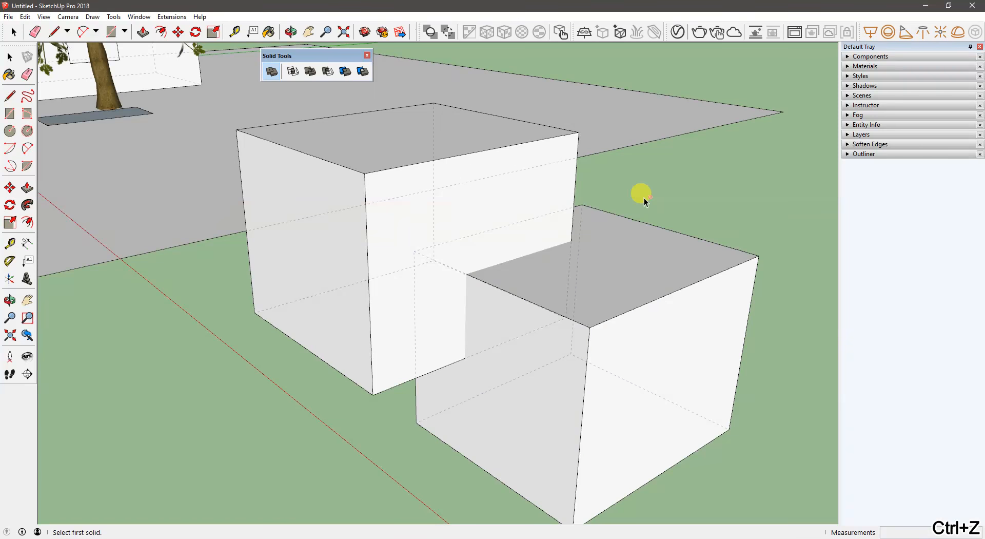
key(ctrl+y)
middle_drag(405, 270, 391, 253)
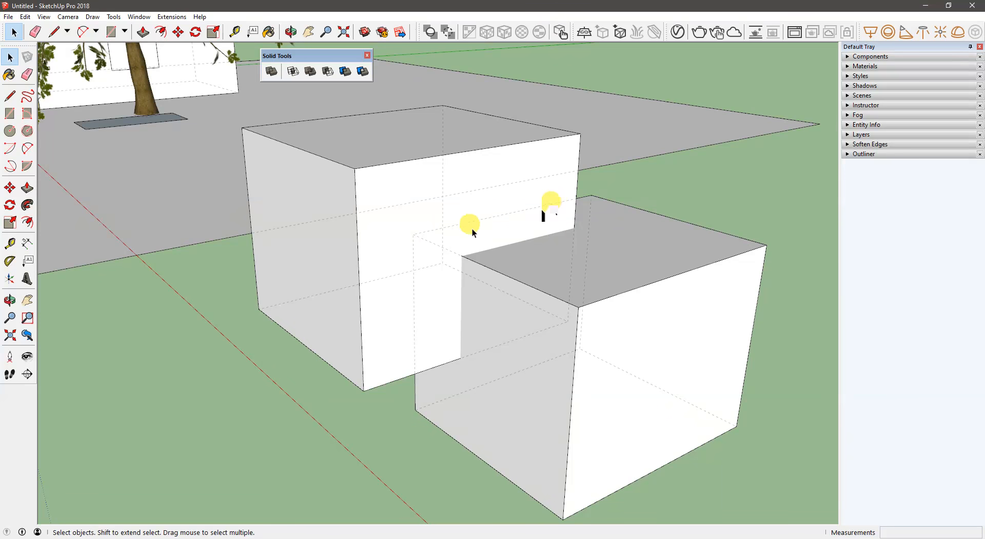
- Intersect the two solid boxes to keep only their overlap, and undo the operation
click(297, 72)
click(451, 184)
click(570, 307)
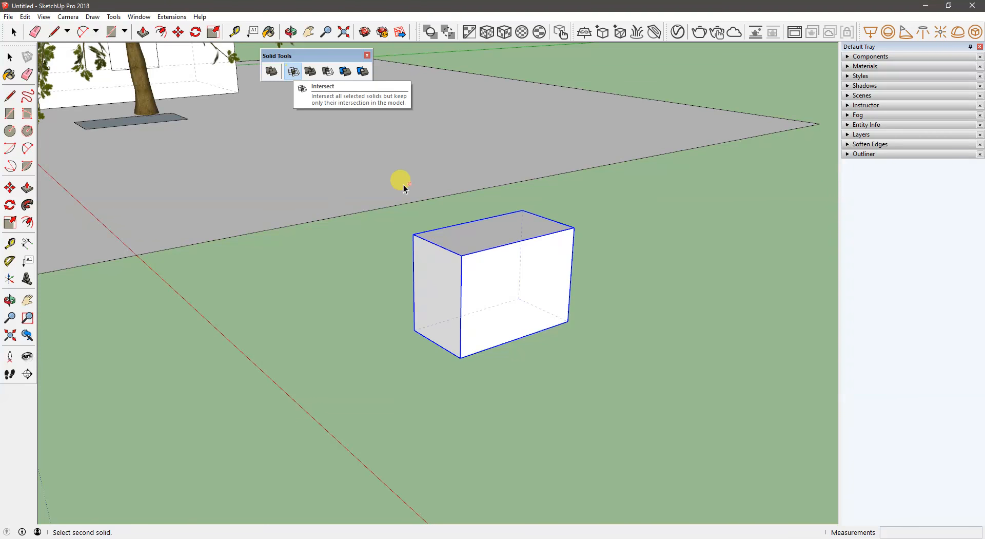
key(ctrl+z)
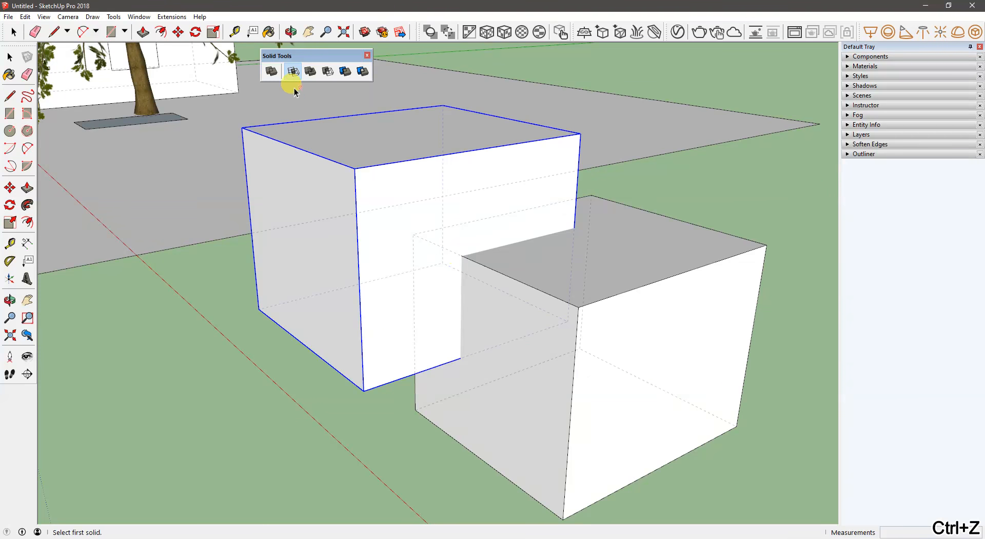
- Merge the two solid boxes with Union and undo the operation
click(311, 71)
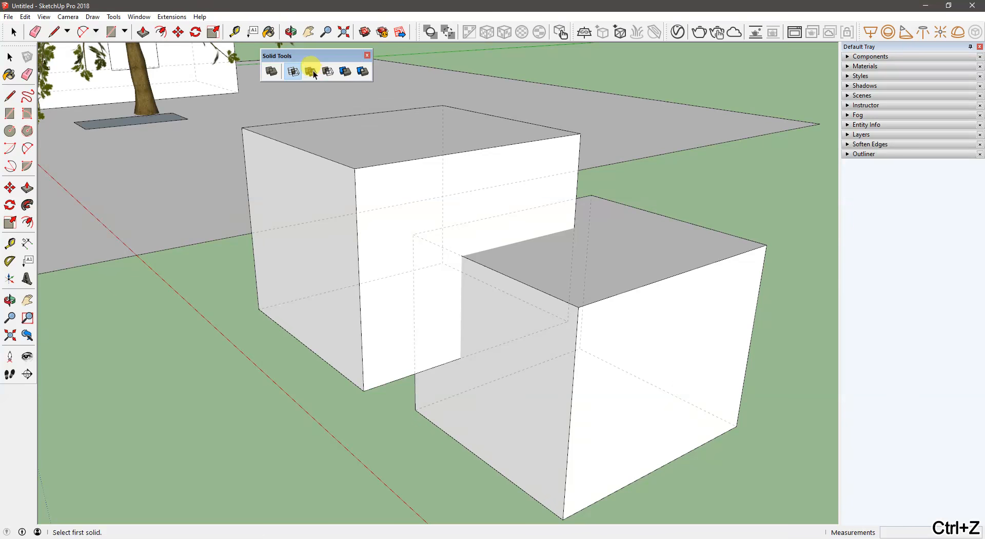
click(399, 183)
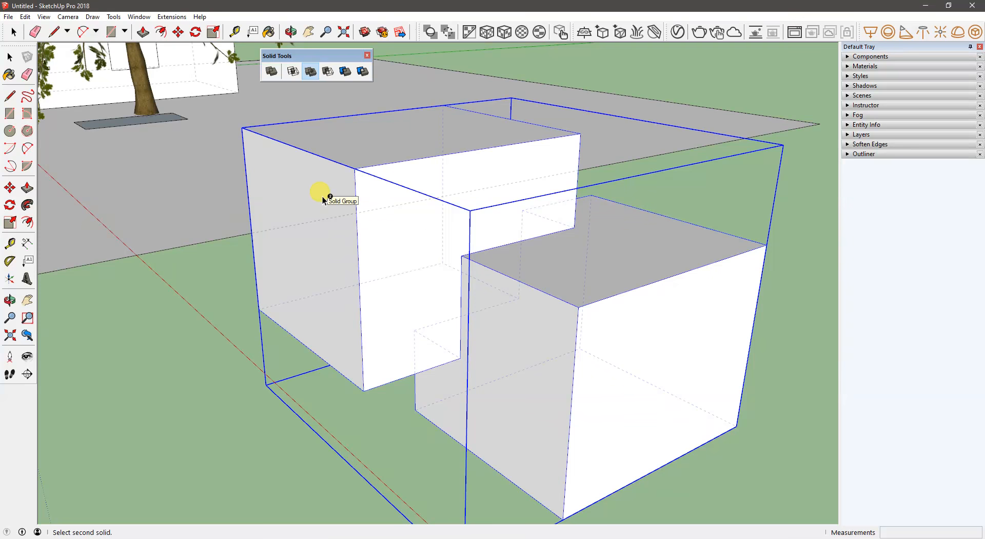
key(ctrl+z)
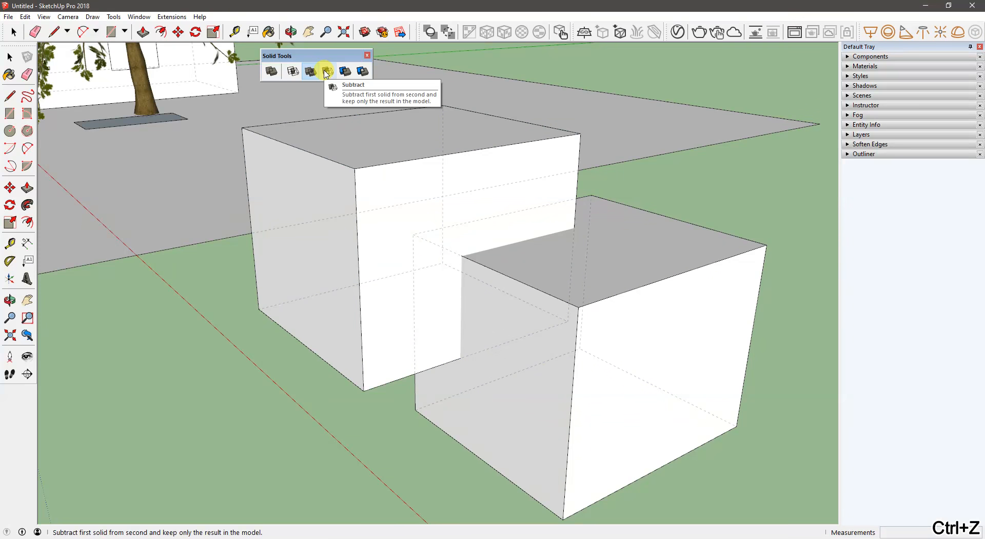
- Subtract the taller rear box from the lower front box and undo the operation
click(326, 73)
click(450, 192)
click(511, 320)
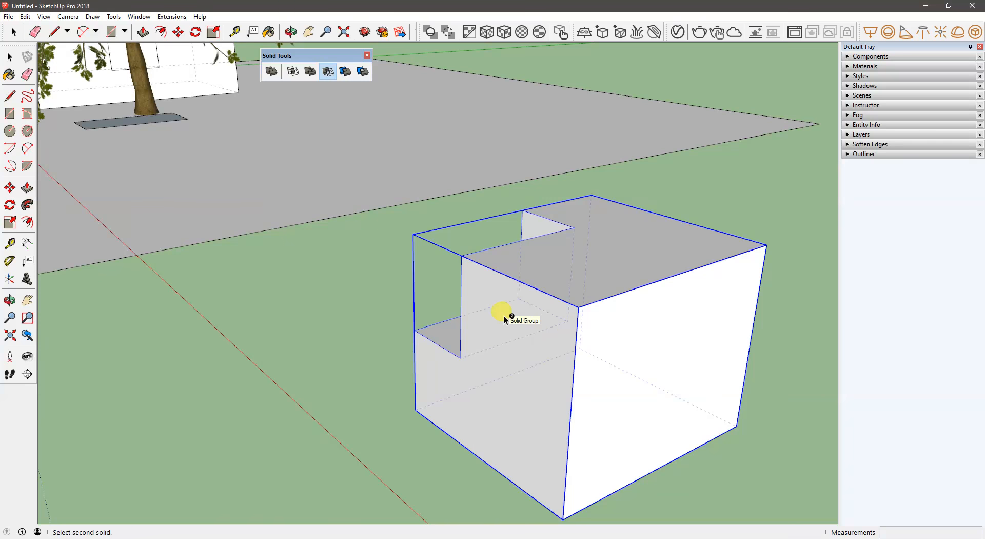
key(ctrl+z)
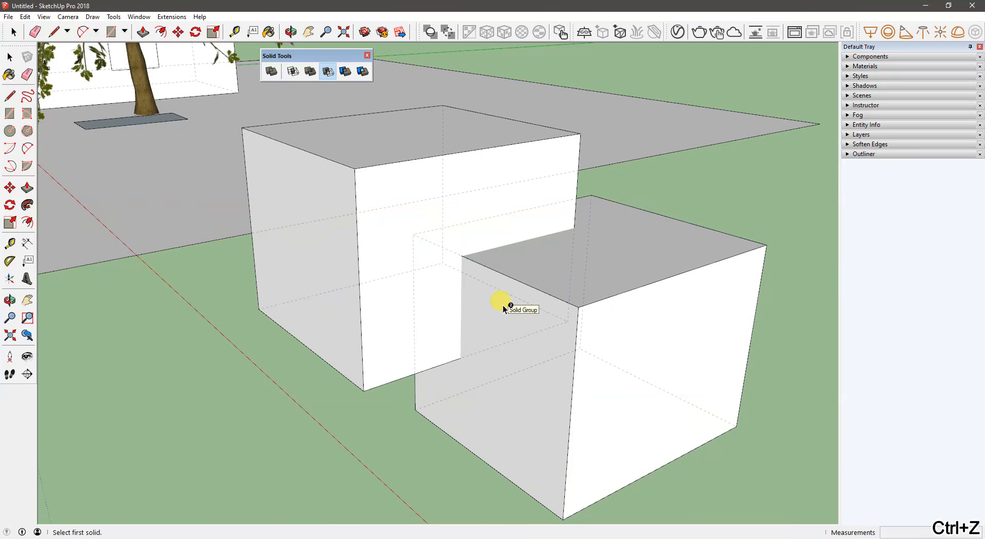
- Trim the lower front box with the taller rear box, keeping both solids
click(325, 73)
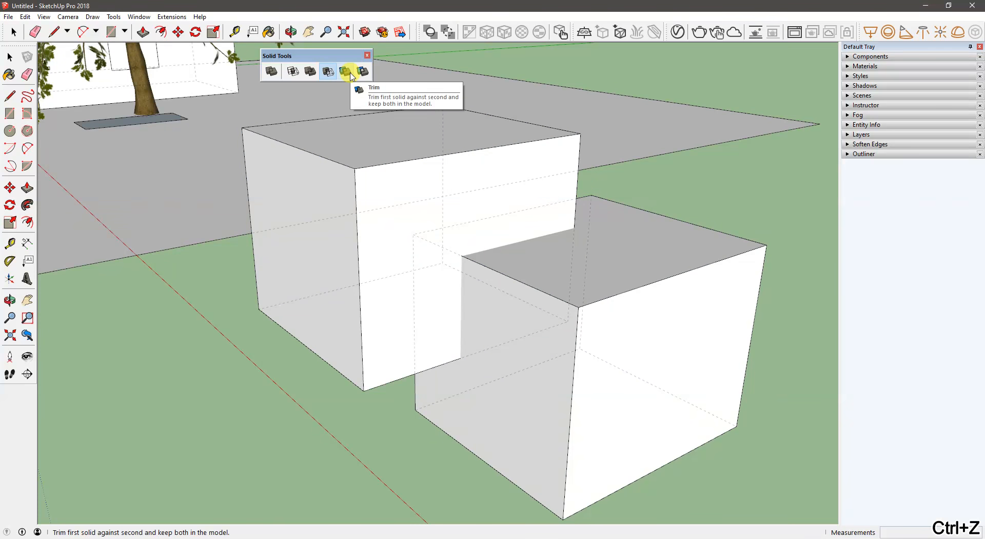
click(345, 72)
click(411, 181)
middle_drag(444, 293, 566, 317)
click(514, 266)
- Move the trimmed box away along the red axis and back into place, and undo the moves and the trim
key(space)
click(529, 273)
key(m)
click(564, 306)
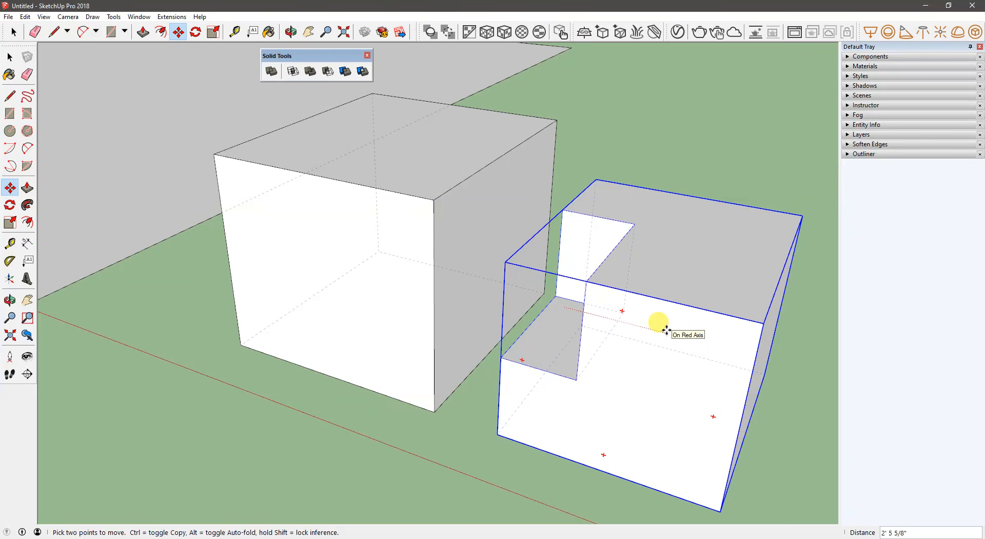
click(580, 246)
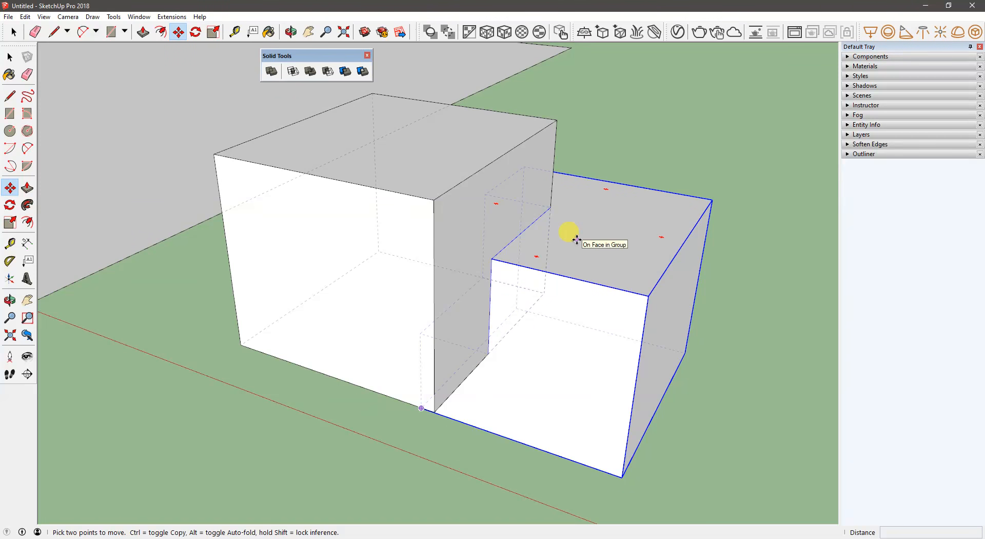
middle_drag(463, 133, 438, 181)
key(ctrl+z)
key(o)
middle_drag(437, 252, 445, 227)
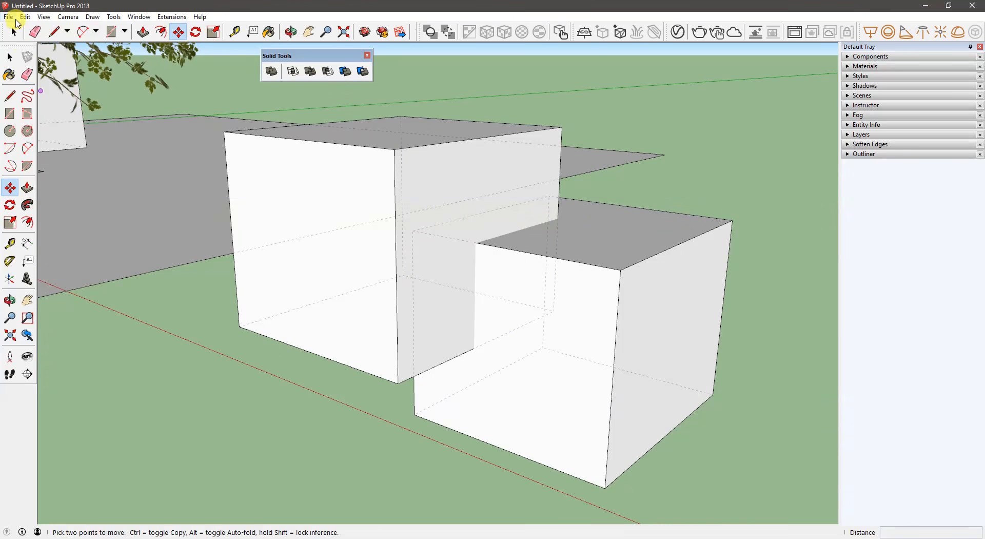
- Look up the Back Edges option among the edge style display settings, leaving it as it is
click(25, 17)
mouse_move(43, 16)
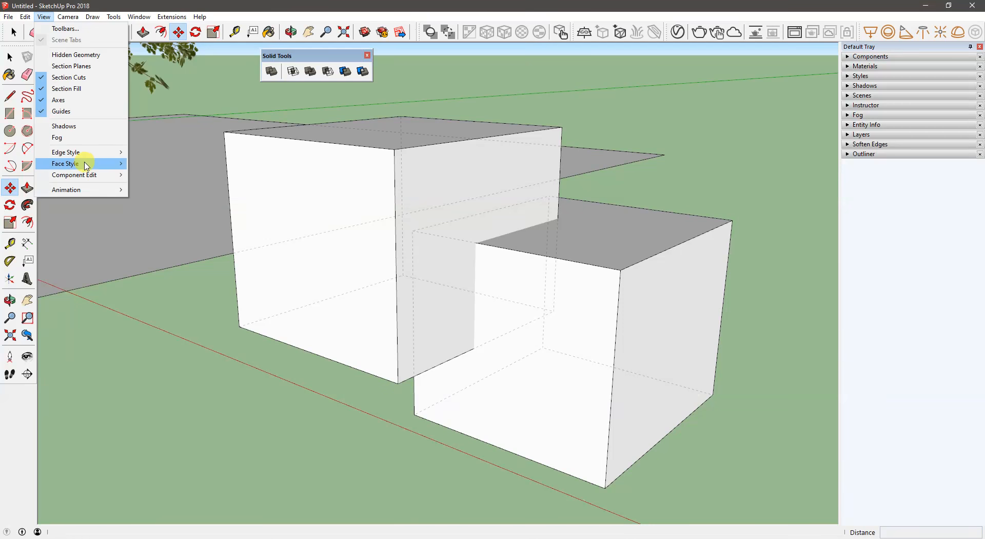
mouse_move(87, 163)
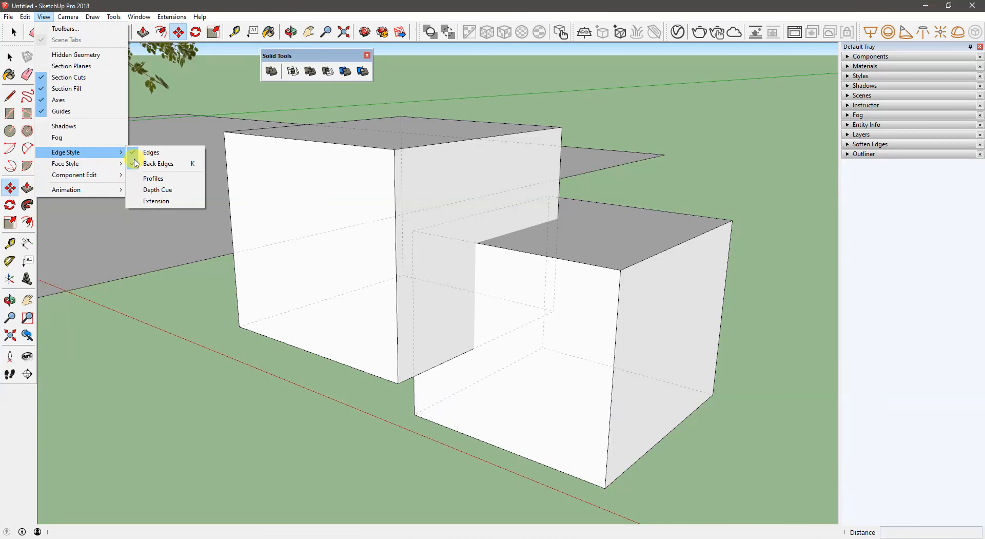
click(565, 84)
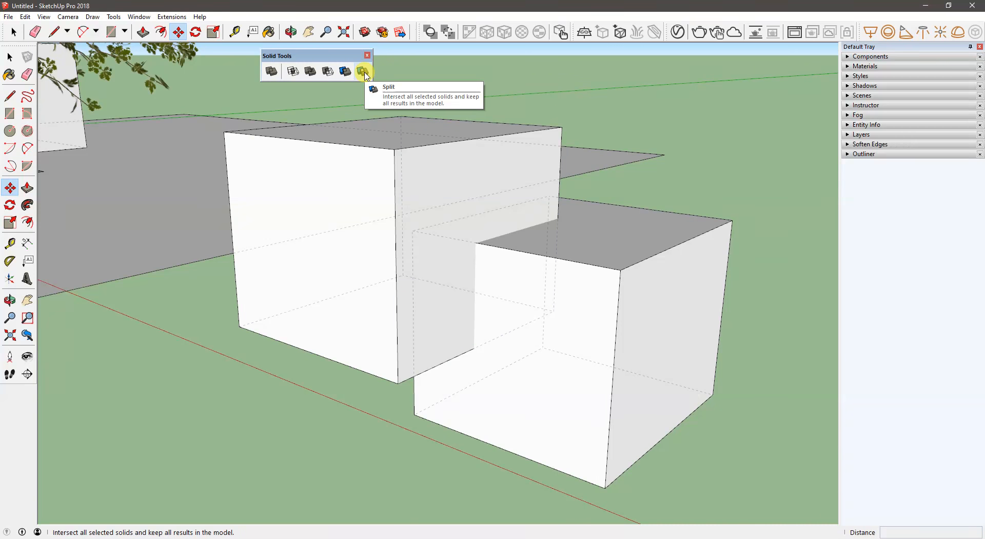
- Split the two overlapping boxes with each other using the Split solid operation
click(363, 72)
click(412, 210)
click(565, 328)
middle_drag(565, 328, 534, 338)
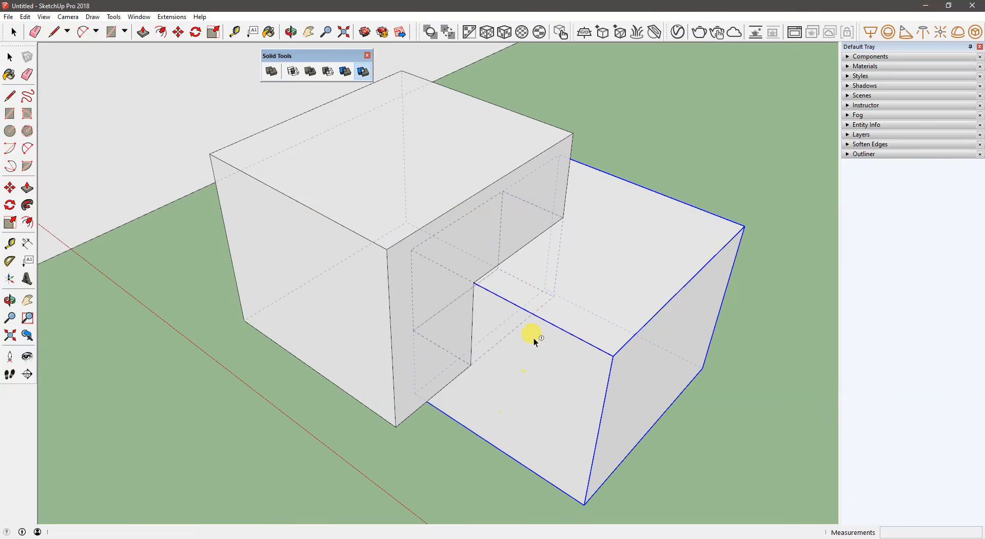
- Move the lower box's remainder and the overlap piece away from the taller box, and undo the moves and the split
key(m)
click(547, 291)
click(497, 264)
key(space)
click(479, 301)
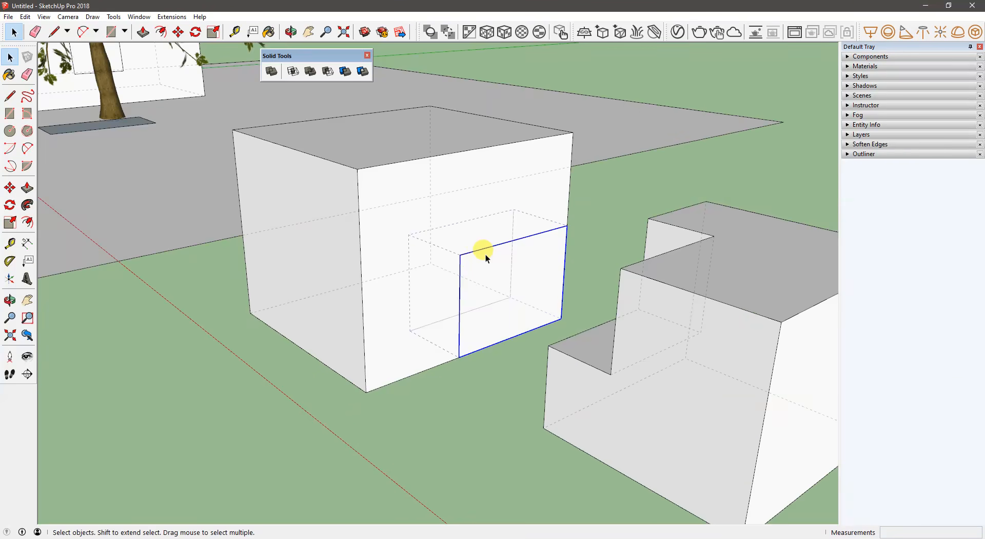
key(m)
click(485, 255)
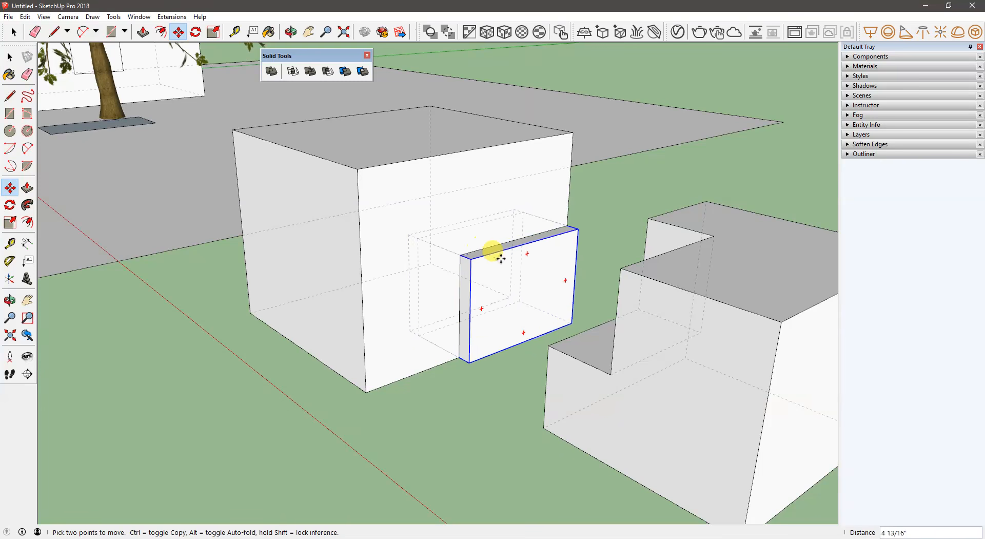
click(222, 399)
middle_drag(221, 399, 489, 294)
key(ctrl+z)
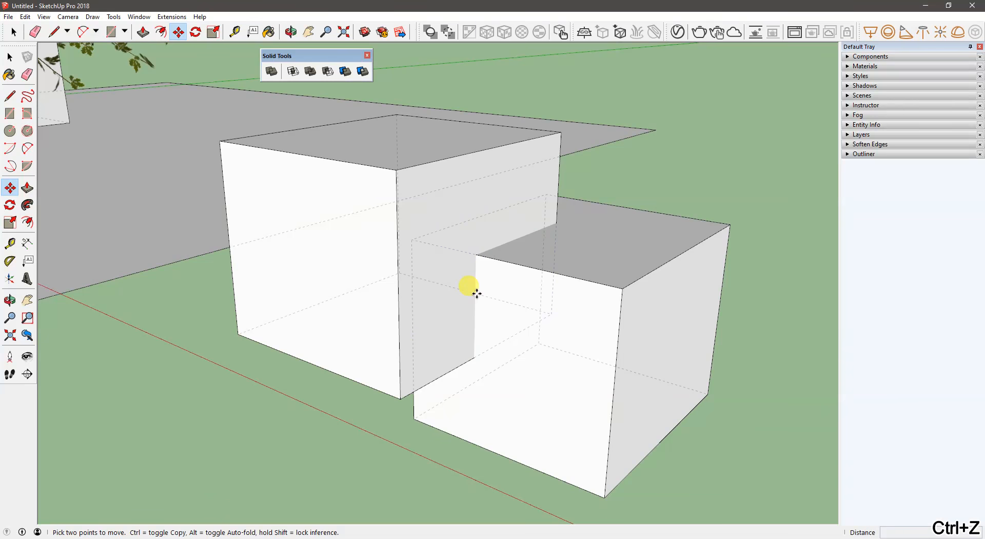
- Draw a circle with a radius of about 9 11/16" on the front face of the taller box
mouse_move(378, 269)
middle_down()
mouse_move(440, 261)
mouse_move(425, 272)
mouse_move(614, 136)
mouse_move(541, 214)
mouse_move(393, 270)
middle_up()
key(space)
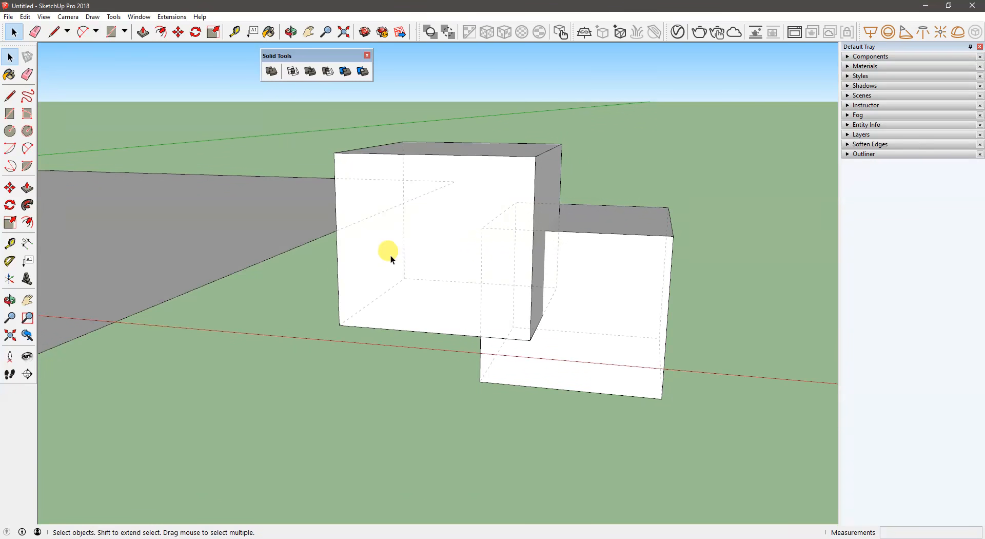
key(c)
click(430, 229)
click(449, 250)
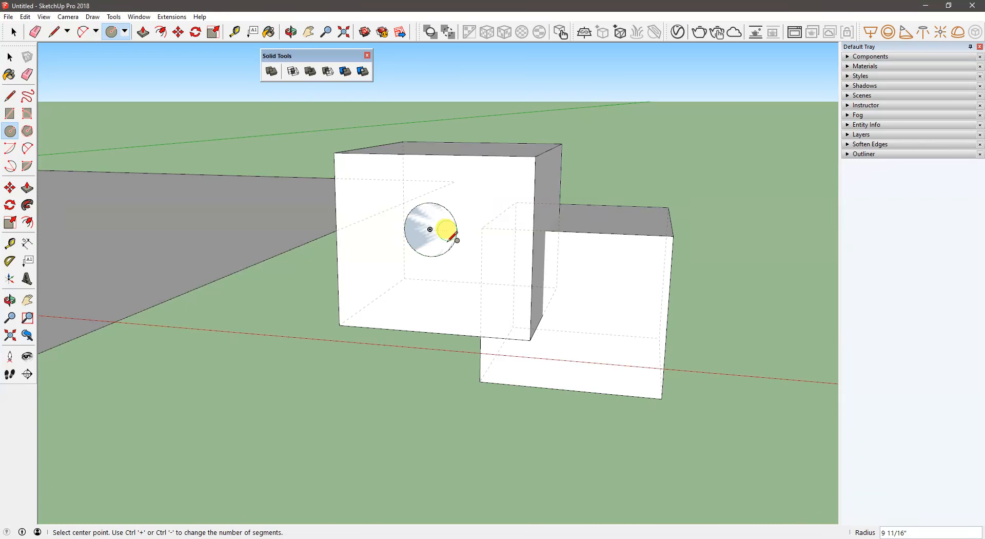
- Push/Pull the circle backward through the taller box and forward out of its front face to form a long cylinder
middle_drag(448, 232, 408, 261)
key(p)
click(432, 236)
click(600, 154)
click(431, 233)
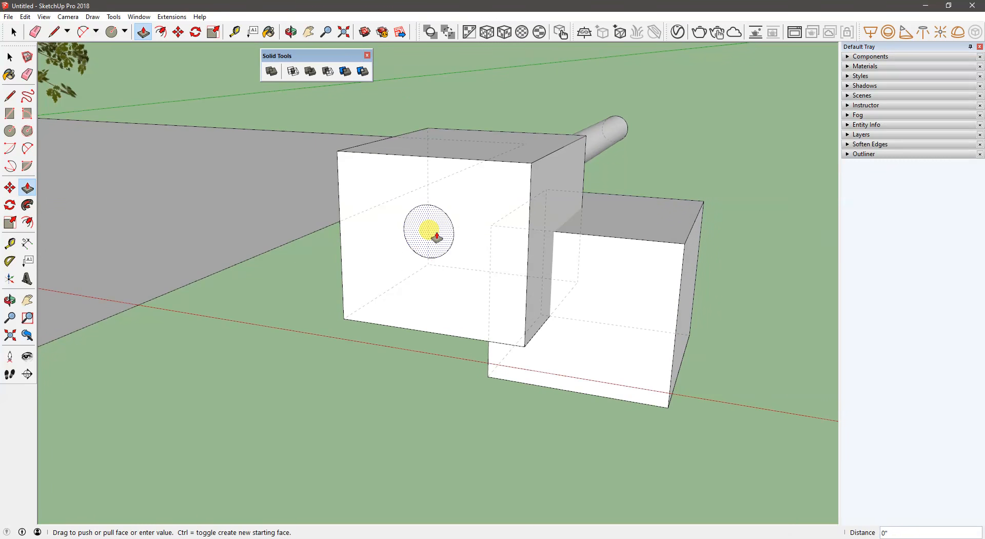
click(296, 295)
- Select all of the cylinder's connected geometry and make it a group separate from the box
key(space)
triple_click(360, 277)
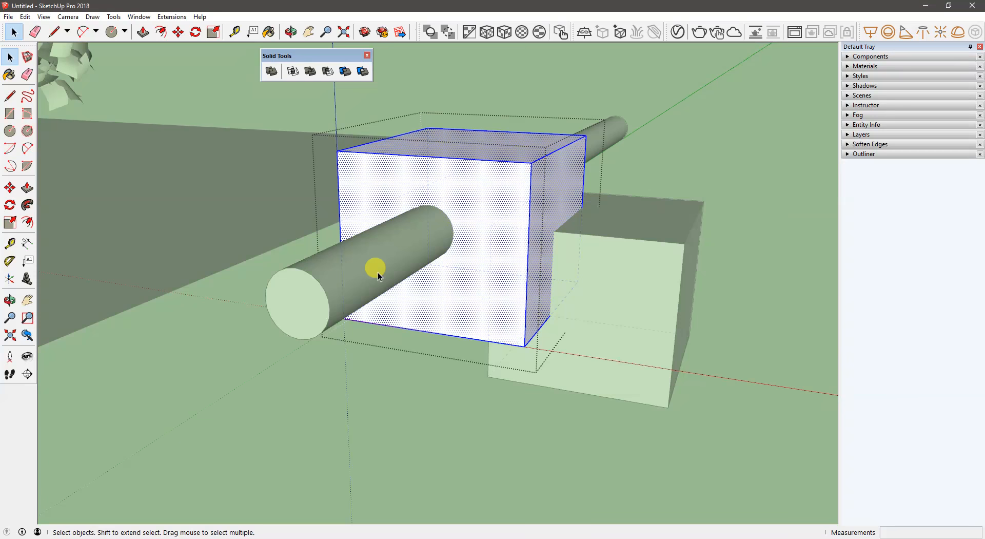
click(688, 118)
click(399, 248)
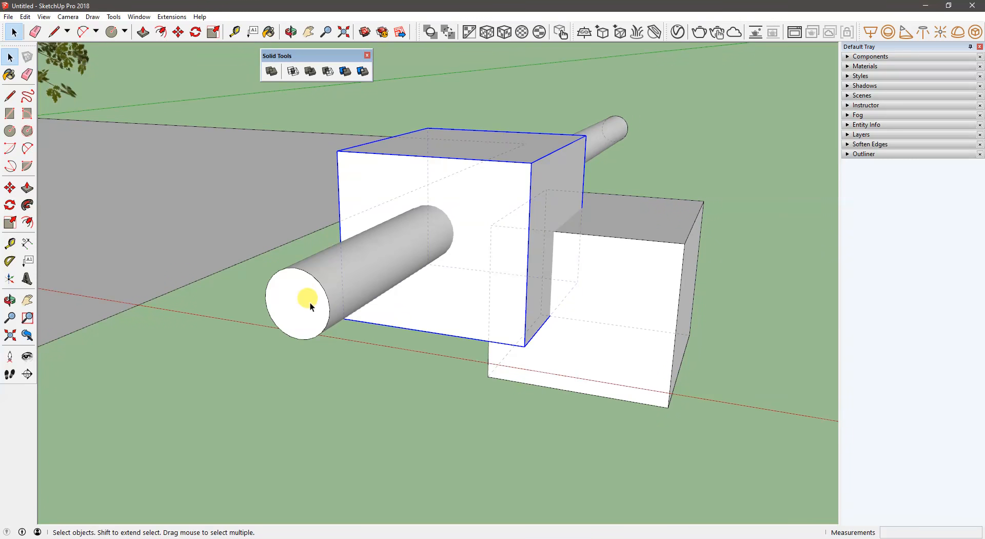
click(325, 392)
triple_click(285, 311)
right_click(285, 311)
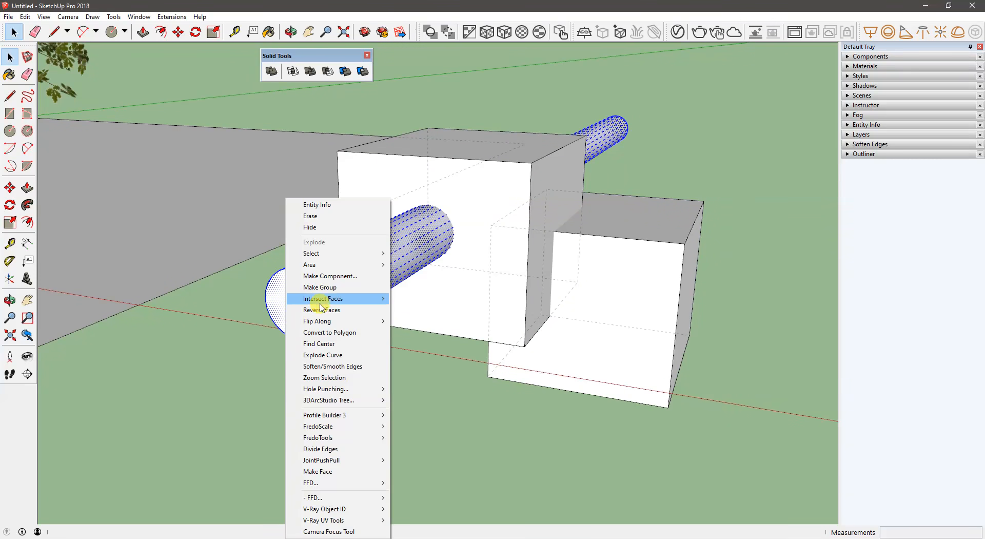
click(319, 286)
middle_drag(319, 283, 381, 340)
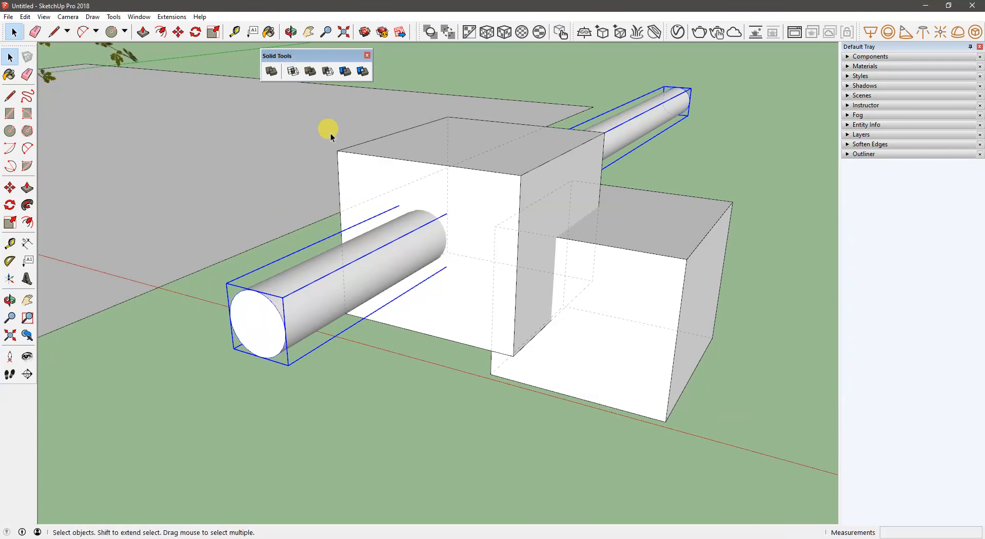
- Union the taller box with the cylinder group and undo the operation
click(382, 419)
click(309, 77)
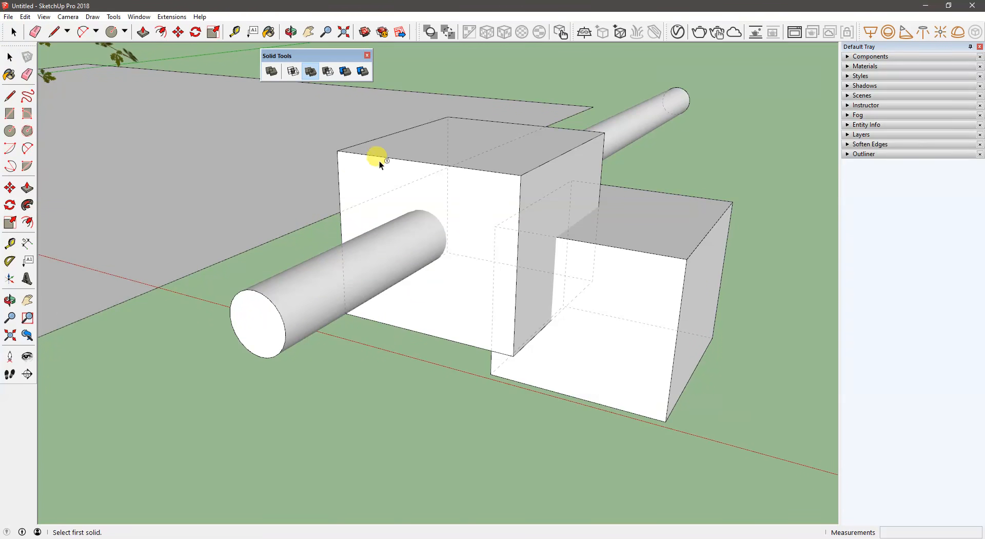
click(389, 188)
click(368, 284)
middle_drag(466, 242, 429, 213)
key(ctrl+z)
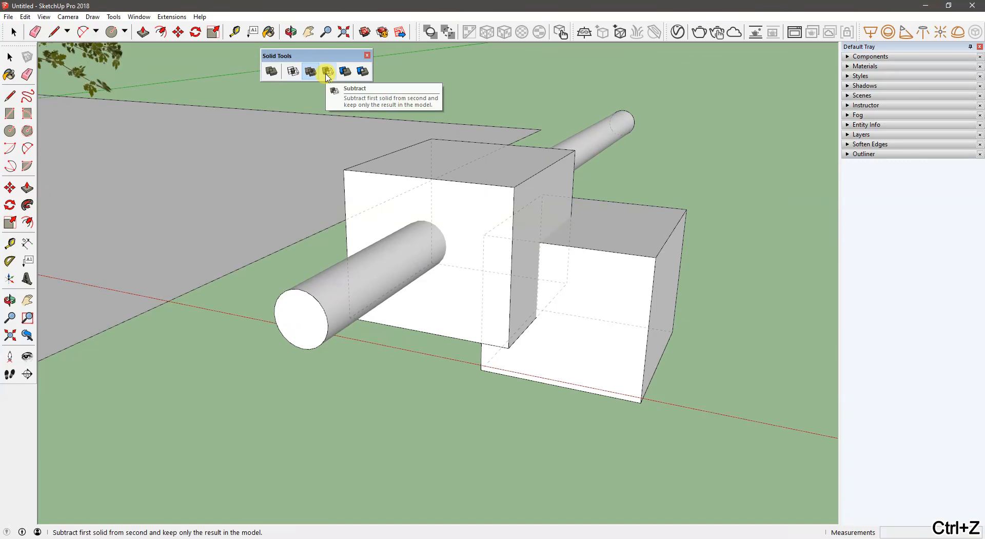
- Trim the cylinder with the taller box, and undo the trim and the cylinder's grouping
click(485, 199)
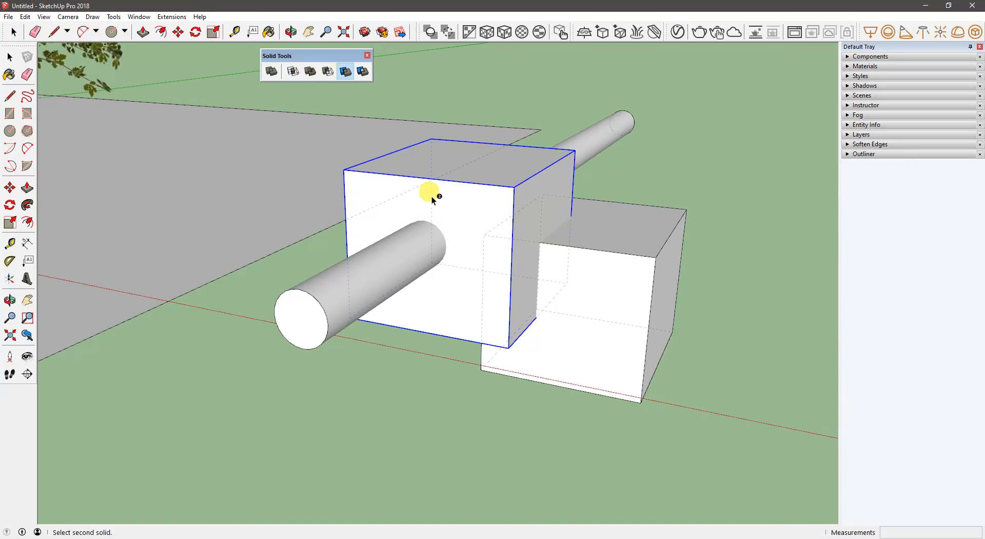
middle_drag(379, 285, 449, 285)
key(ctrl+z)
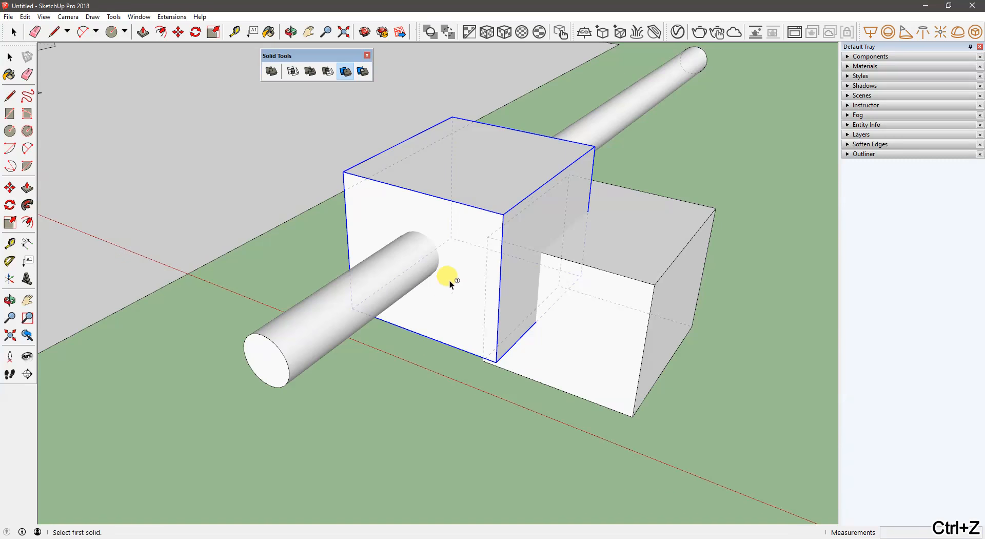
key(ctrl+z)
middle_drag(343, 256, 379, 240)
key(space)
click(710, 113)
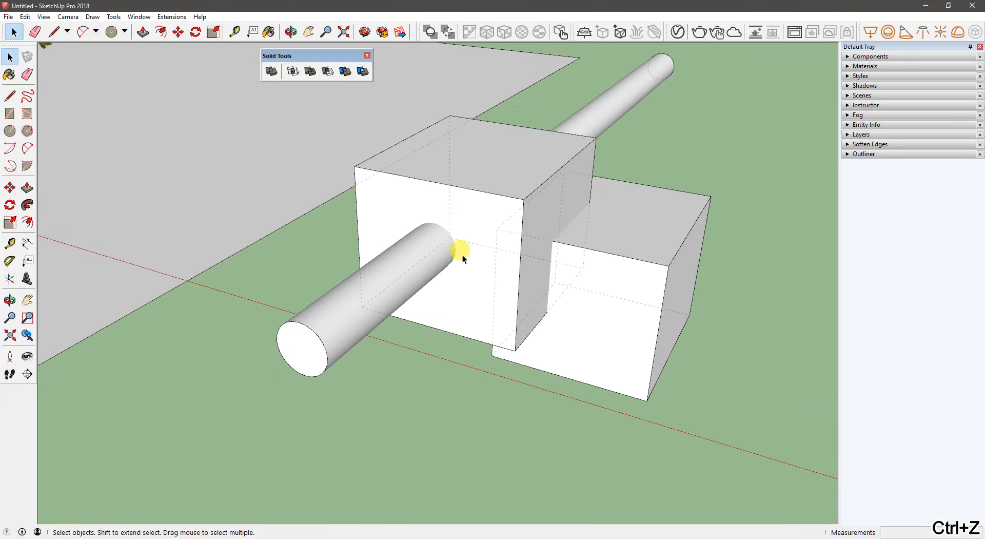
- Group the loose cylinder geometry running through the taller box again
mouse_move(373, 284)
middle_down()
mouse_move(407, 271)
mouse_move(385, 273)
middle_up()
click(359, 282)
right_click(359, 282)
triple_click(329, 312)
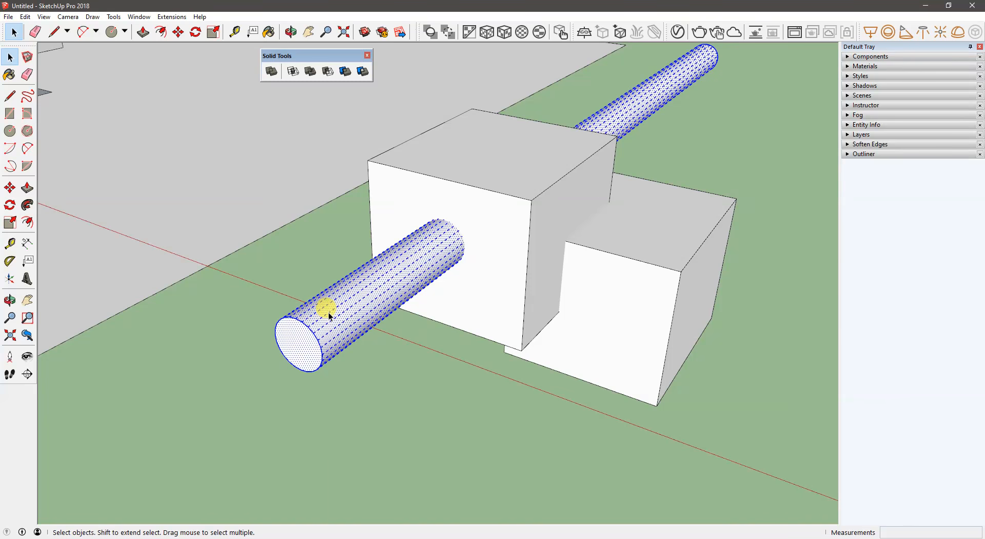
right_click(329, 314)
click(359, 283)
middle_drag(359, 284, 389, 206)
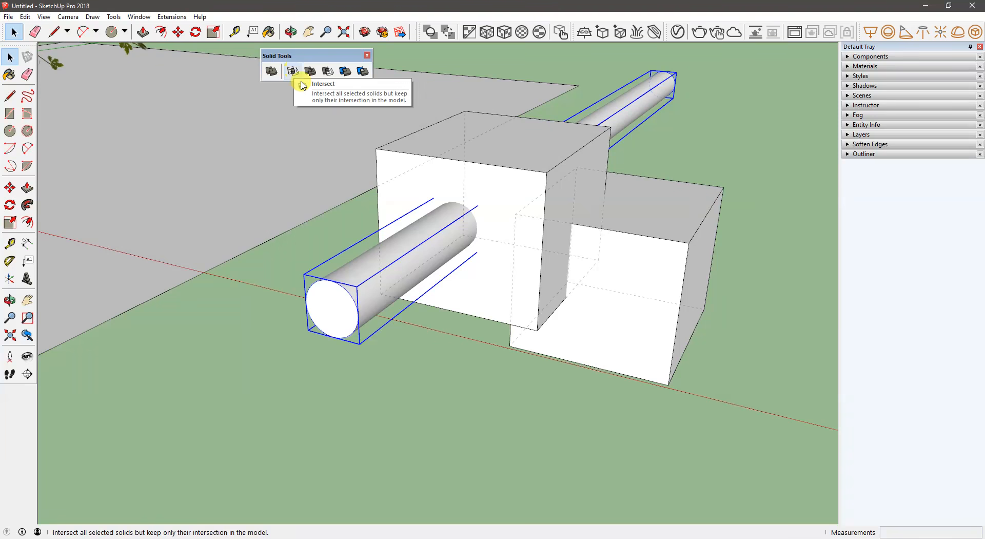
- Intersect the taller box with the cylinder, keeping only the cylinder portion inside the box
middle_drag(472, 194, 403, 230)
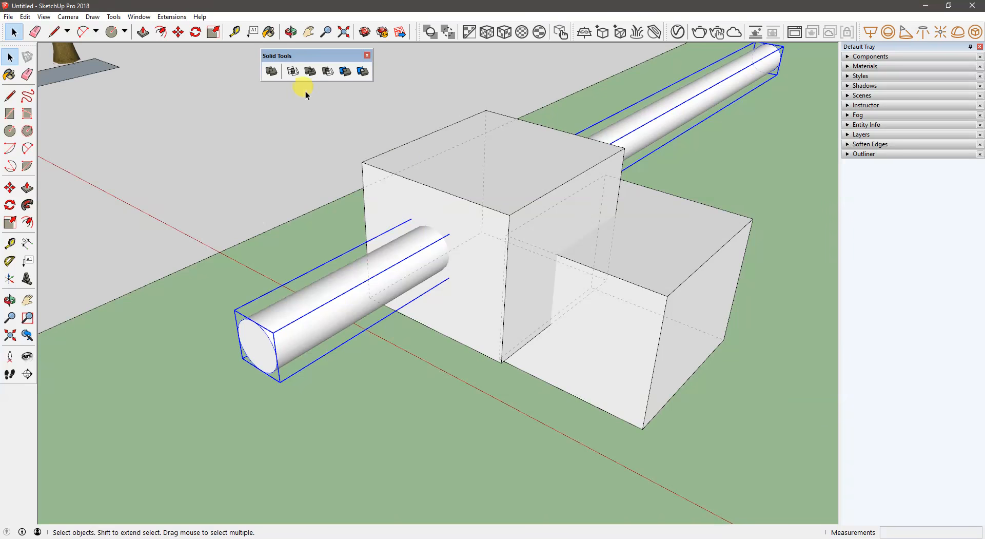
click(298, 256)
click(293, 71)
click(479, 237)
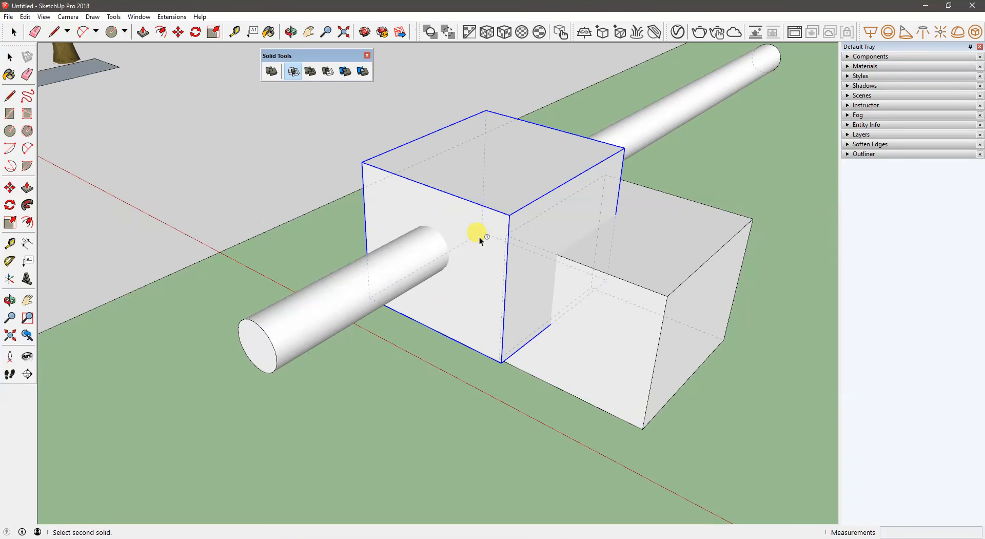
click(405, 277)
mouse_move(405, 295)
middle_down()
mouse_move(719, 264)
mouse_move(591, 253)
mouse_move(433, 217)
mouse_move(409, 286)
middle_up()
- Look over the whole scene, from the remaining box and short cylinder to the house, tree and small models
scroll(410, 265, down, 8)
shift+middle_drag(398, 222, 688, 231)
scroll(330, 158, up, 4)
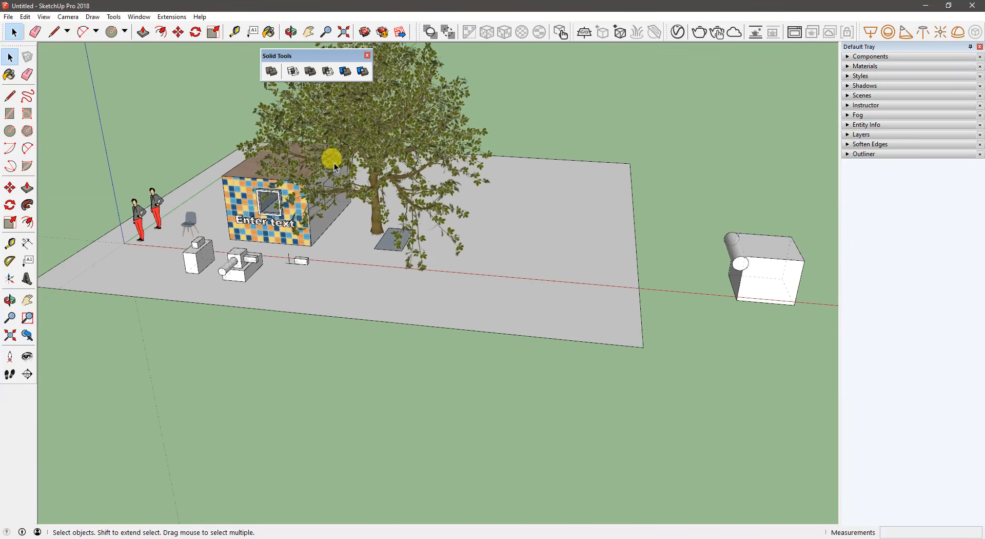
shift+middle_drag(342, 146, 150, 149)
middle_drag(572, 219, 404, 110)
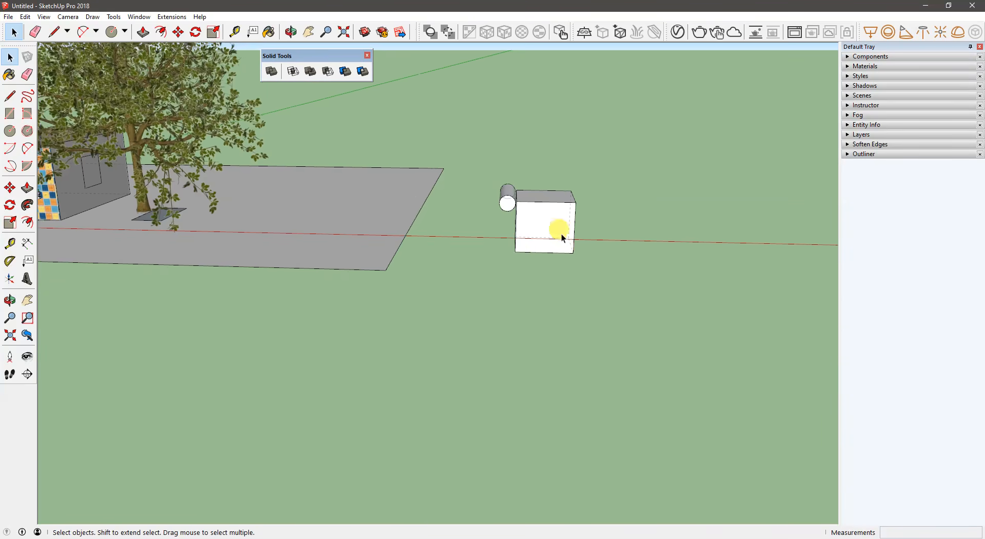
scroll(560, 235, up, 2)
middle_drag(528, 230, 529, 216)
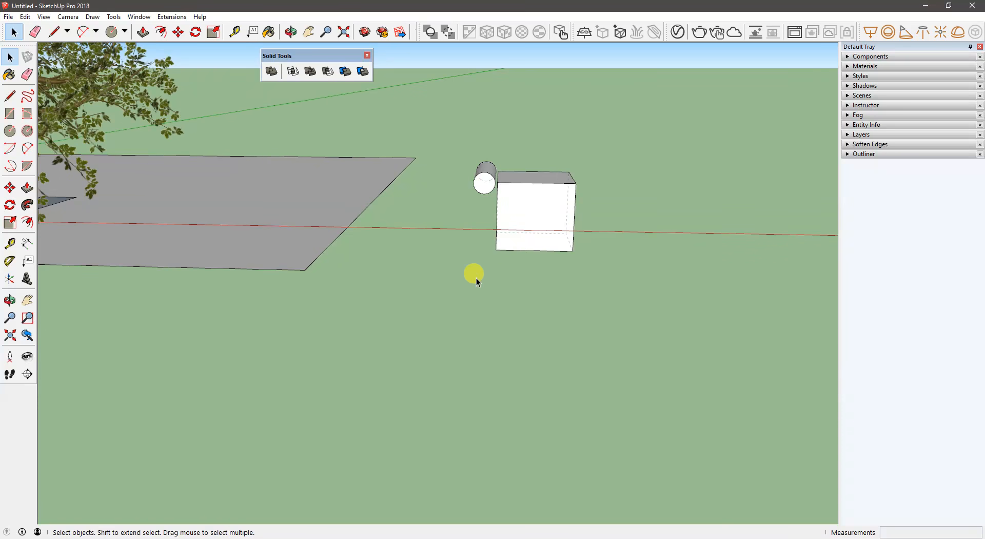
shift+middle_drag(163, 228, 749, 269)
scroll(455, 192, down, 2)
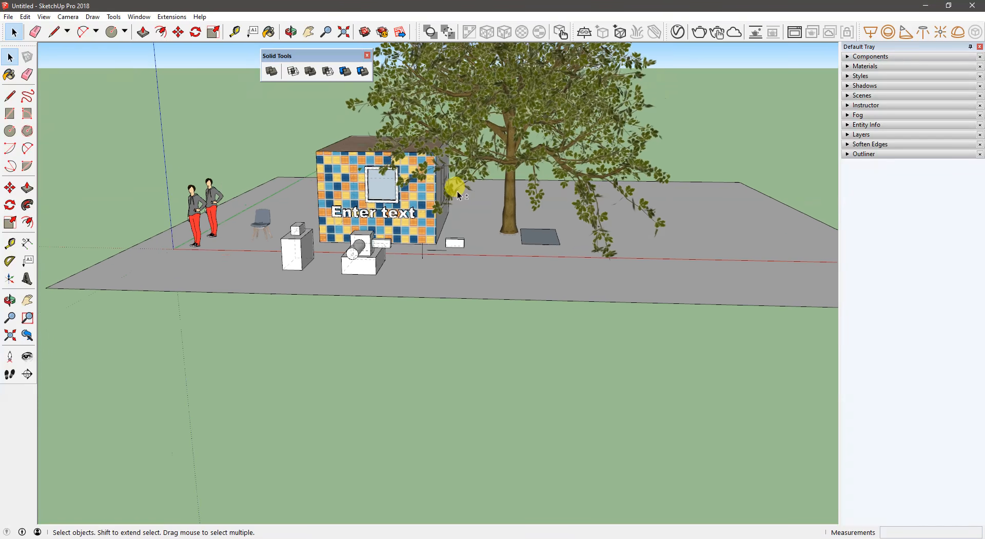
shift+middle_drag(455, 192, 450, 269)
middle_drag(351, 116, 313, 171)
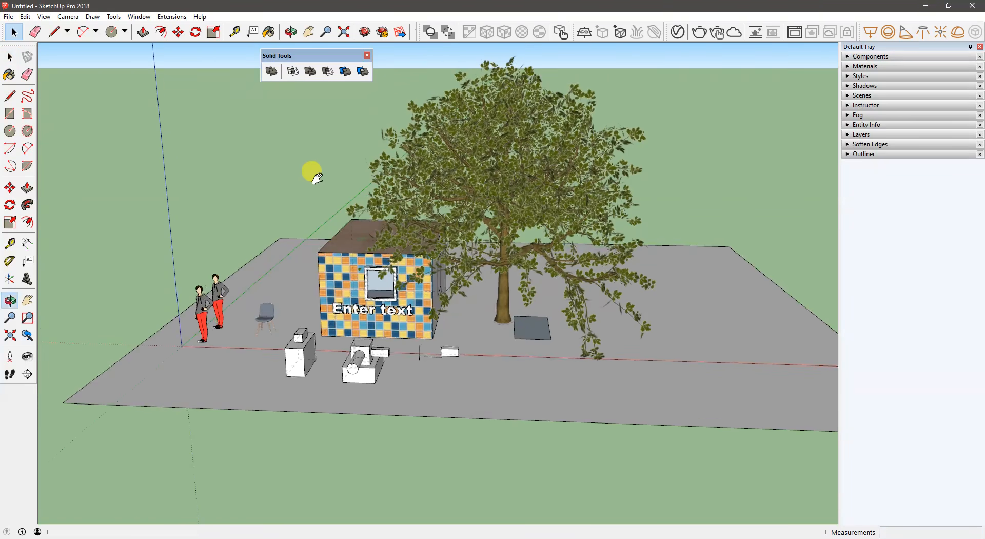
- Close the Solid Tools toolbar and show the Sandbox toolbar
click(367, 55)
shift+middle_drag(411, 209, 223, 156)
key(space)
scroll(224, 153, down, 3)
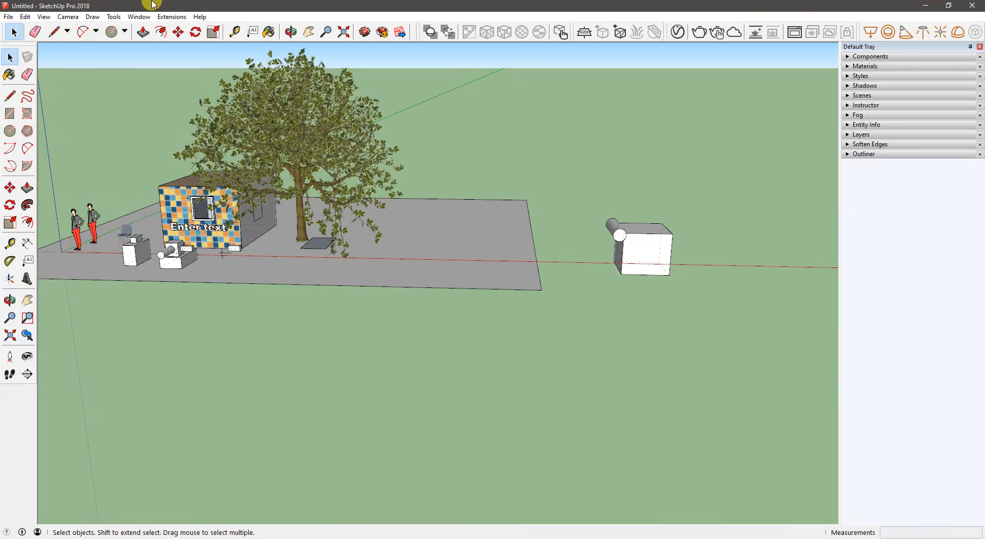
right_click(19, 414)
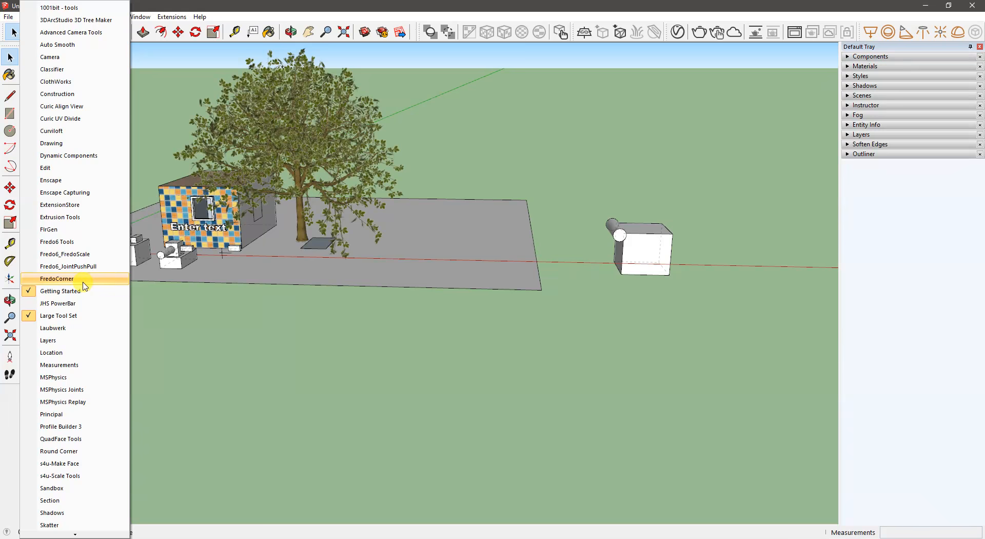
scroll(82, 285, down, 6)
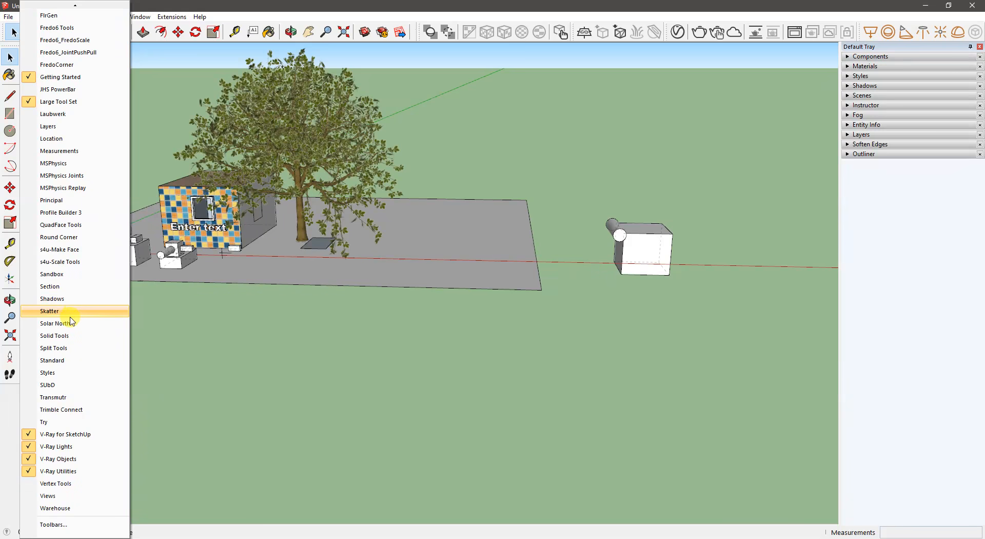
click(66, 274)
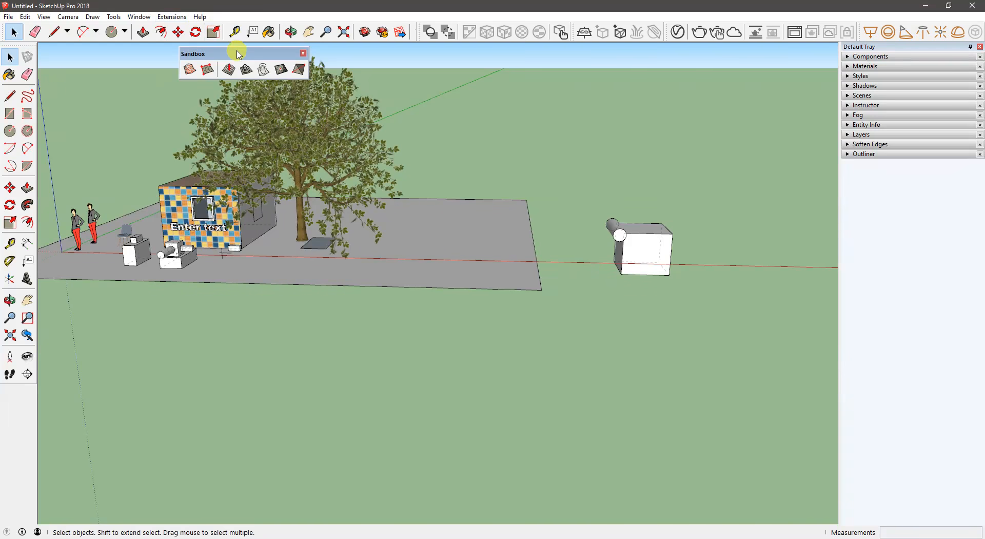
- Move the box and the short cylinder together onto the large ground face beside the tree, raising them above its surface
middle_drag(603, 164, 216, 343)
key(space)
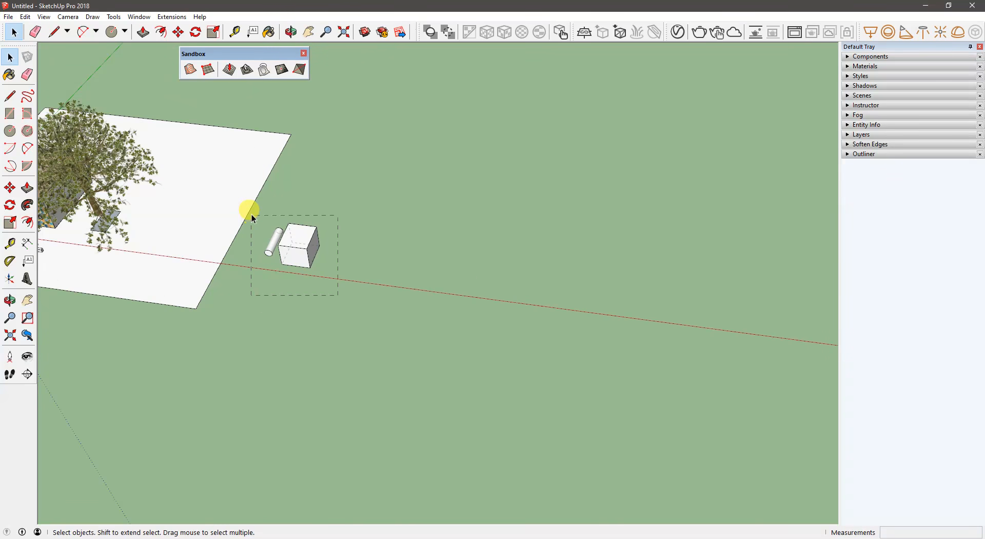
drag(252, 218, 252, 219)
key(m)
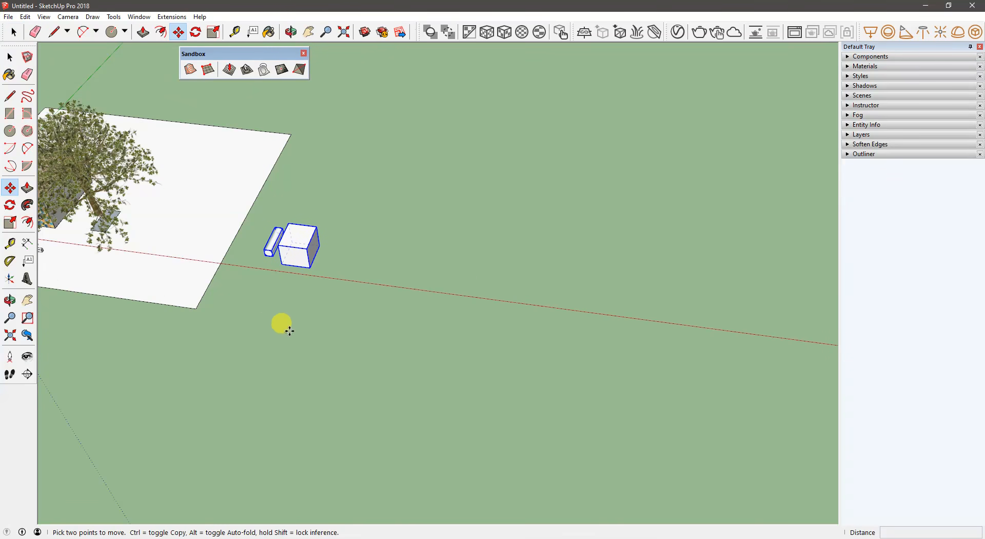
click(289, 331)
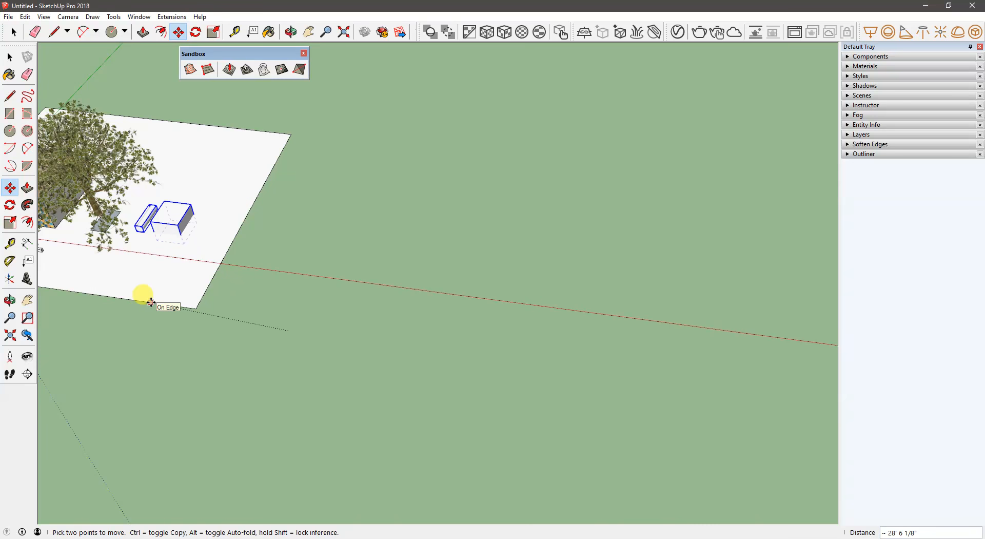
middle_drag(141, 310, 314, 228)
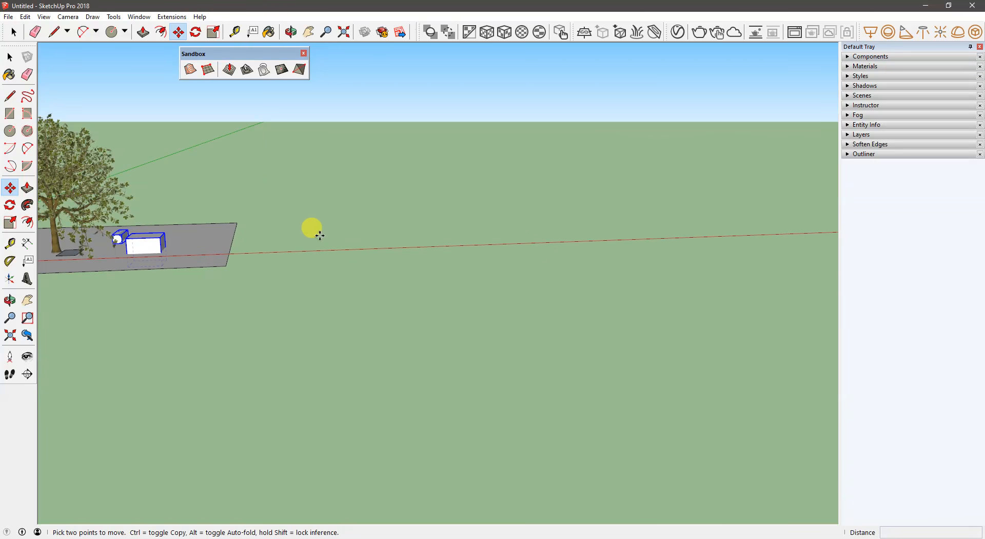
click(314, 215)
middle_drag(215, 241, 310, 250)
key(space)
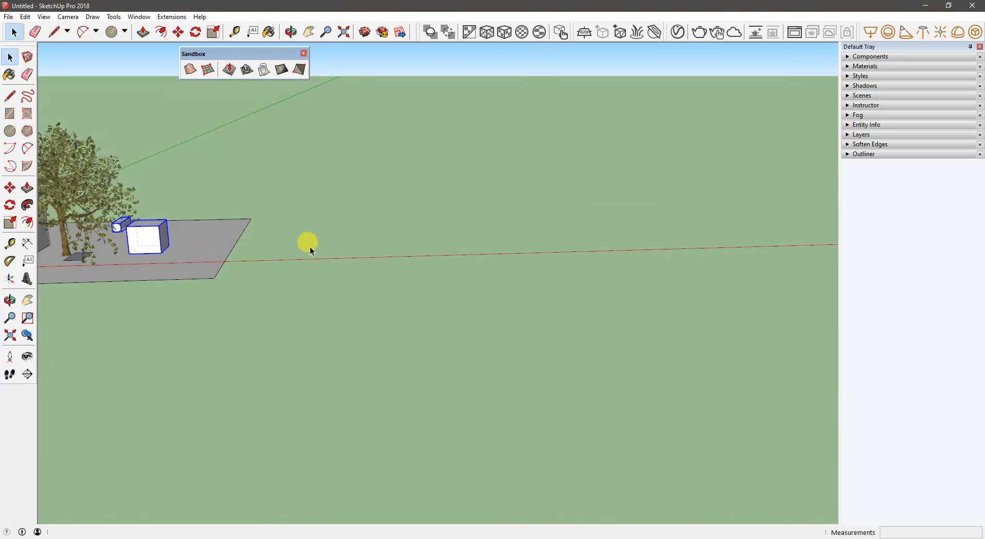
- Try to create a sandbox from contours with nothing selected
click(309, 237)
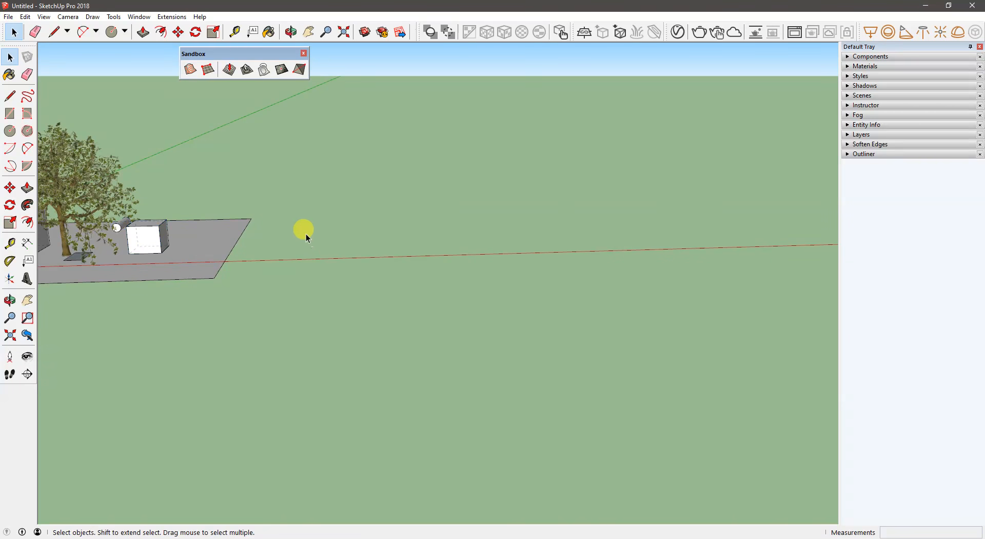
click(188, 73)
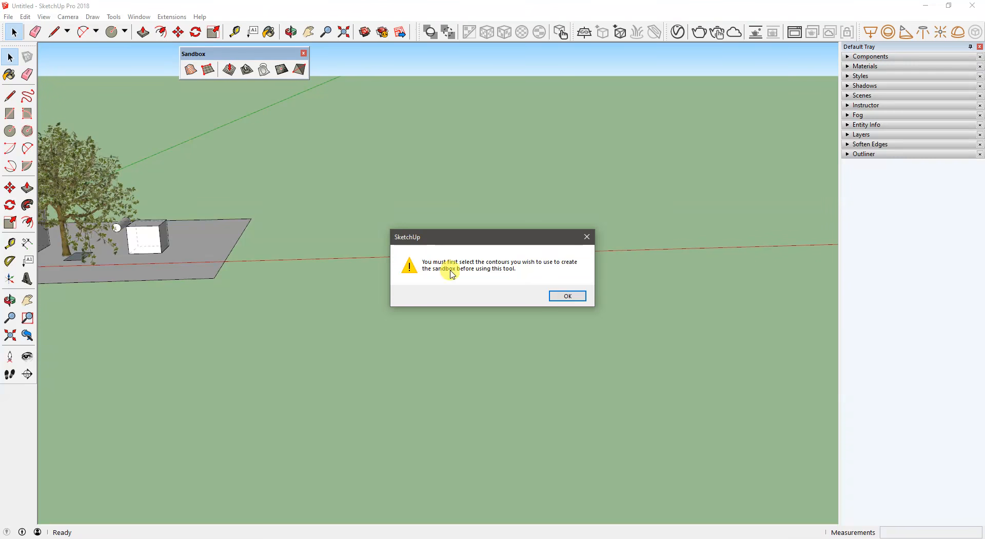
click(564, 299)
- Draw three concentric circles of increasing size on the open ground beside the large ground face
scroll(313, 242, up, 5)
mouse_move(288, 255)
middle_down()
mouse_move(330, 255)
mouse_move(233, 376)
mouse_move(448, 106)
mouse_move(395, 185)
mouse_move(378, 164)
middle_up()
key(c)
click(372, 178)
click(477, 183)
click(372, 178)
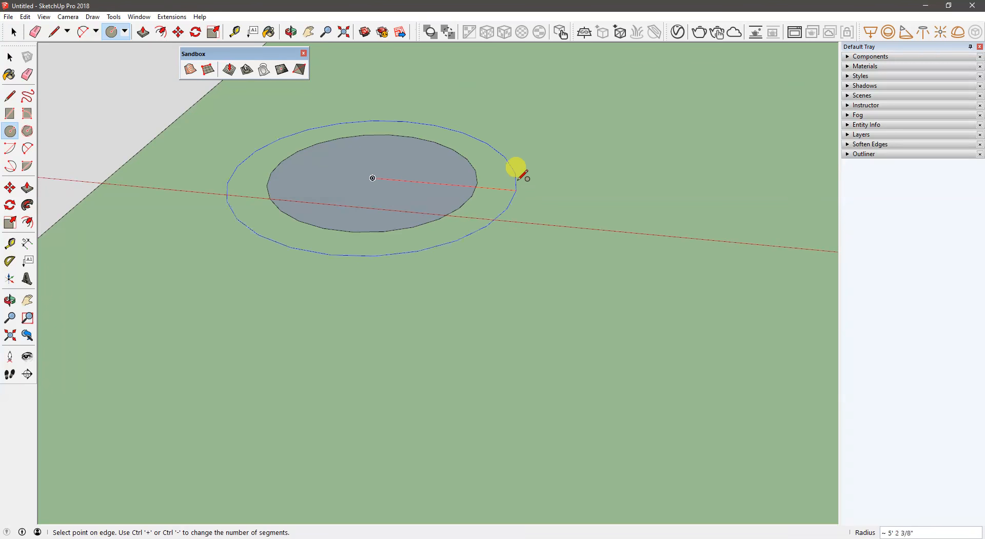
click(517, 188)
click(420, 193)
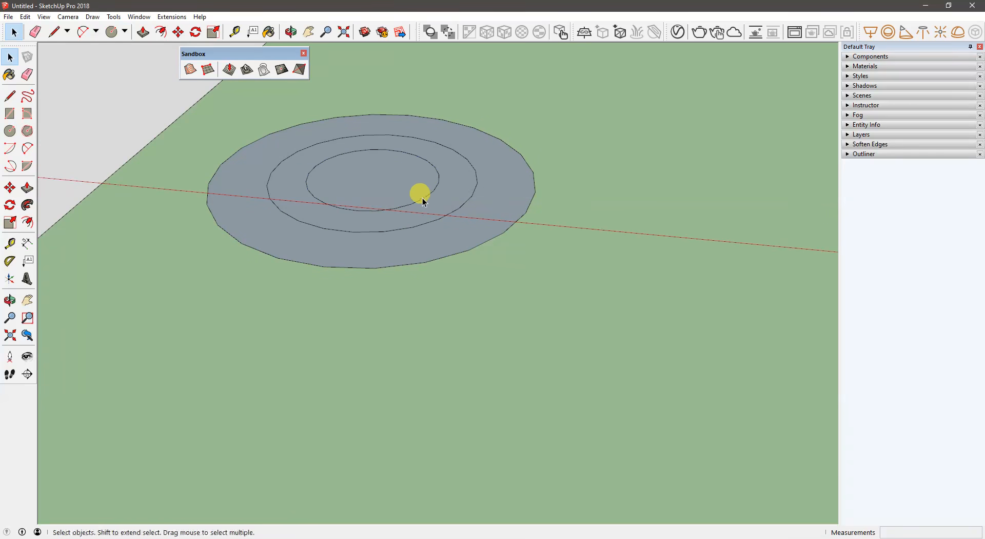
- Delete the faces inside the three concentric circles, keeping only their outlines
key(space)
click(420, 193)
key(Delete)
click(440, 203)
key(Delete)
click(479, 213)
key(Delete)
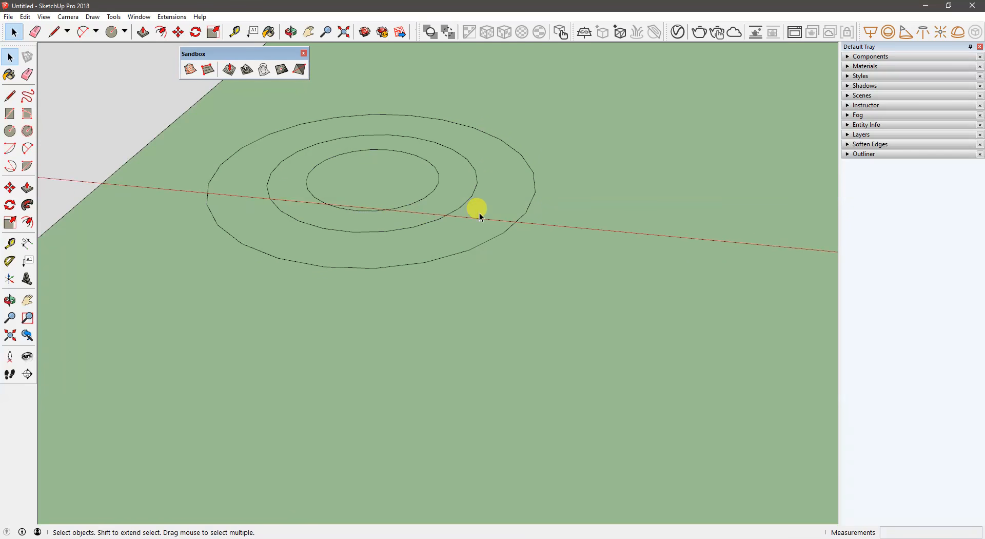
- Raise the middle circle vertically above the smallest circle
middle_drag(436, 220, 440, 176)
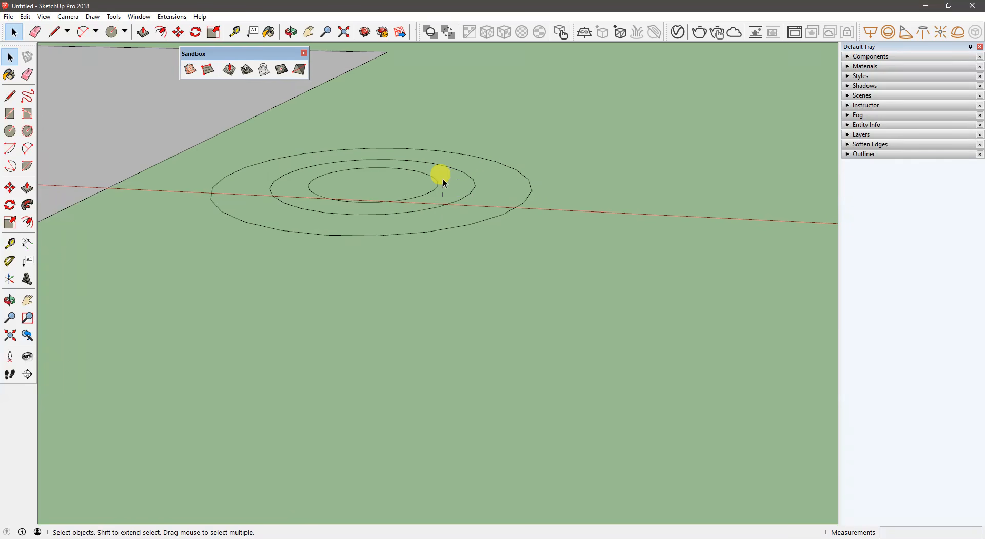
click(445, 178)
key(m)
click(554, 192)
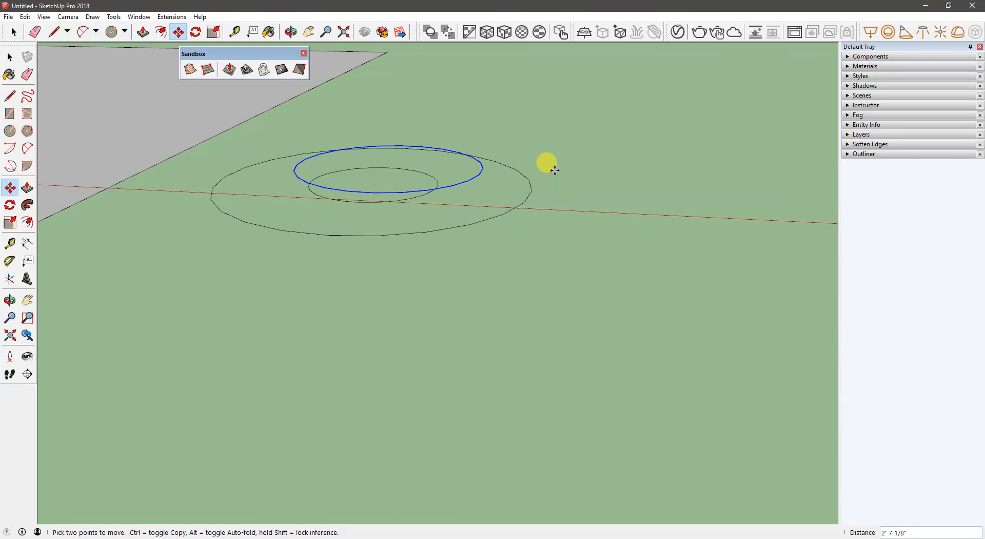
click(550, 136)
key(space)
click(524, 201)
key(m)
click(578, 202)
key(ctrl)
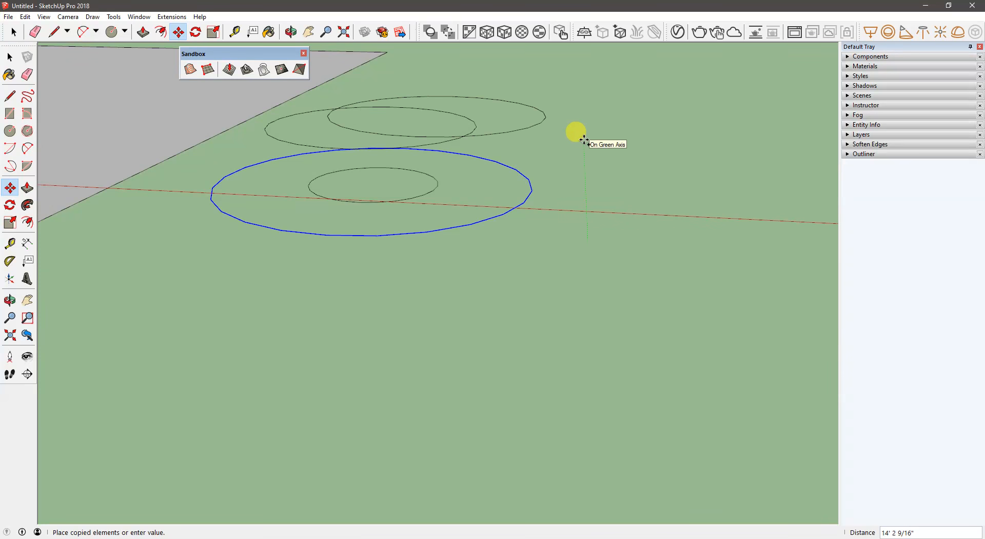
key(Escape)
click(552, 224)
click(519, 205)
key(ctrl+z)
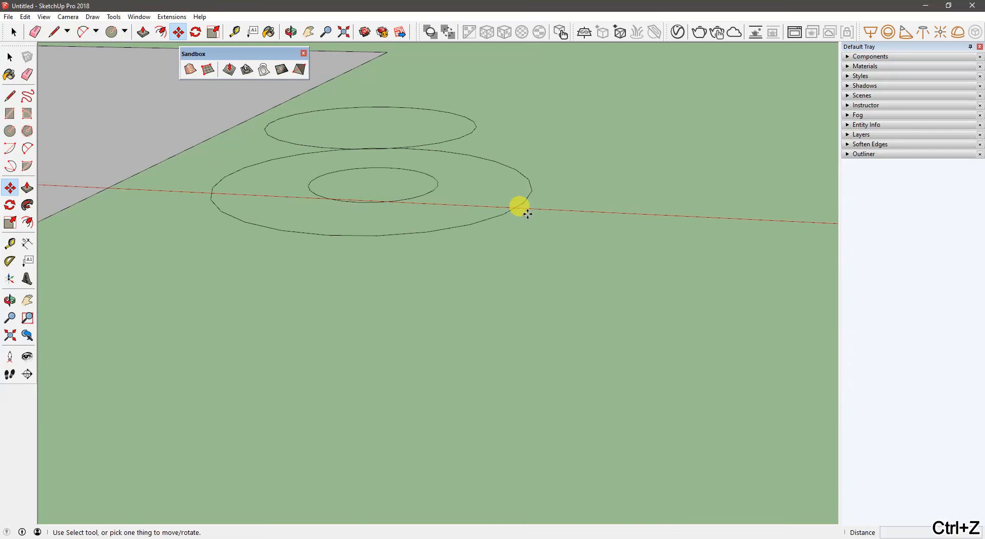
- Raise the largest circle vertically to a level above the middle circle
click(537, 220)
key(m)
click(571, 210)
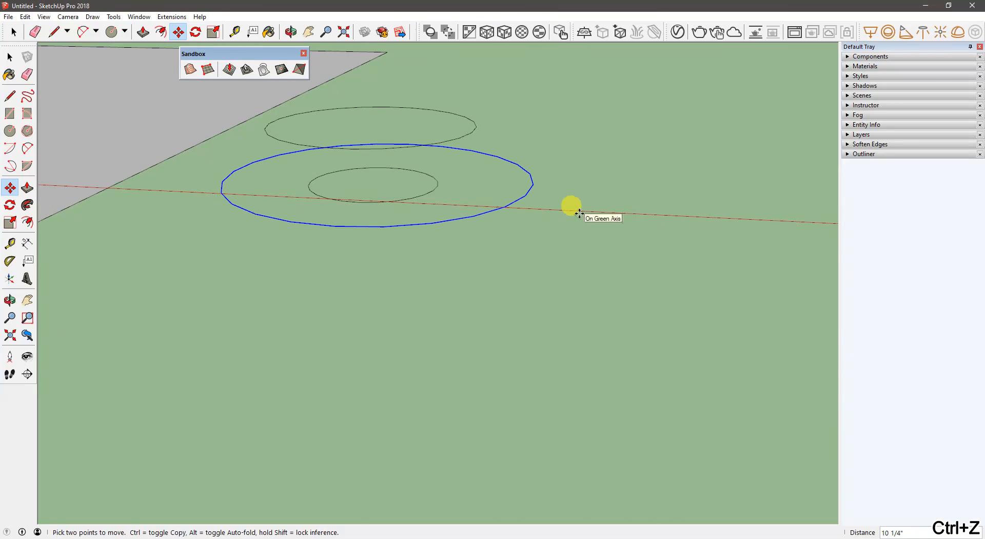
click(567, 104)
- Create a sandbox surface from the three stacked circle contours
middle_drag(567, 103, 387, 198)
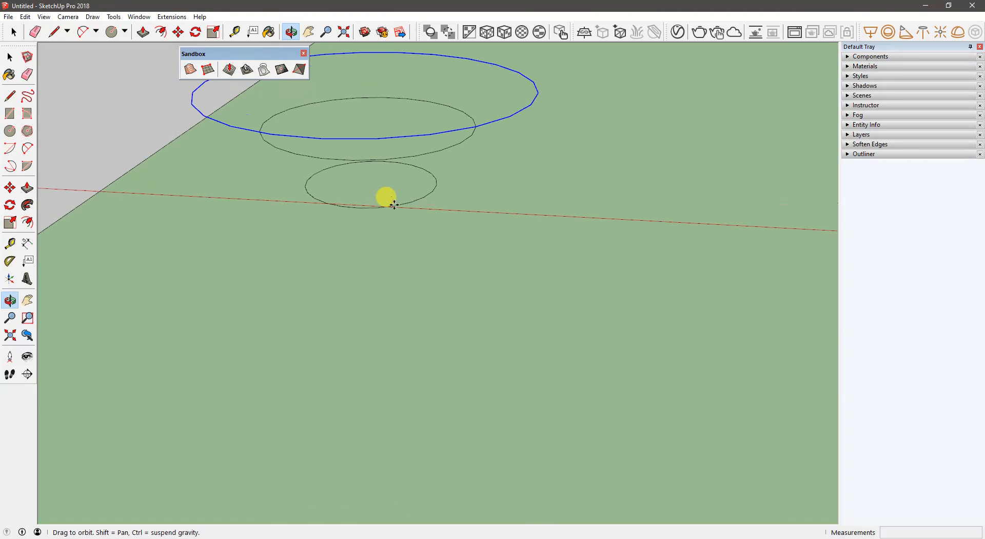
key(space)
click(238, 152)
middle_drag(238, 152, 395, 134)
drag(345, 105, 325, 88)
middle_drag(325, 88, 260, 208)
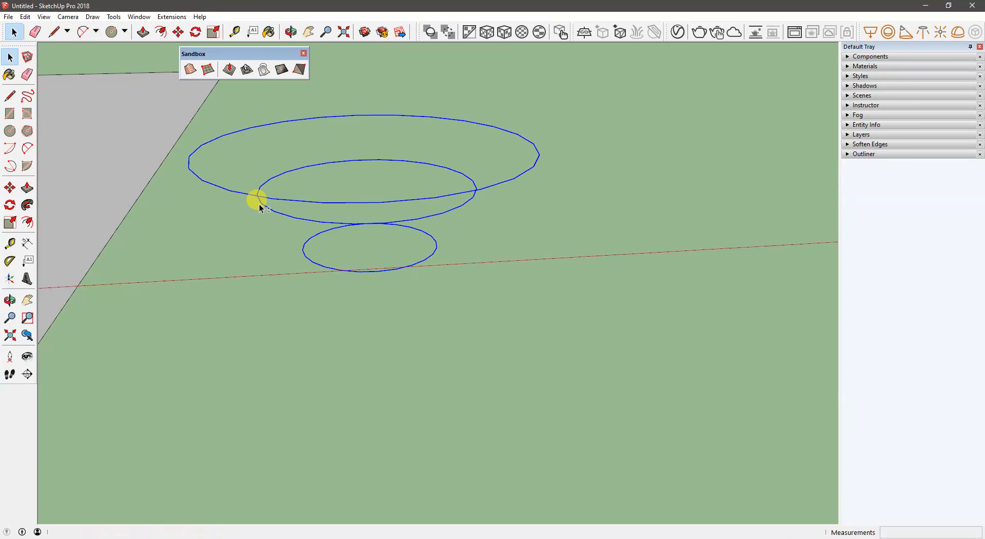
click(191, 70)
- Draw a triangle with a three-sided Circle of 6-inch radius on the ground beside the bowl-shaped surface
middle_drag(370, 184, 267, 356)
key(c)
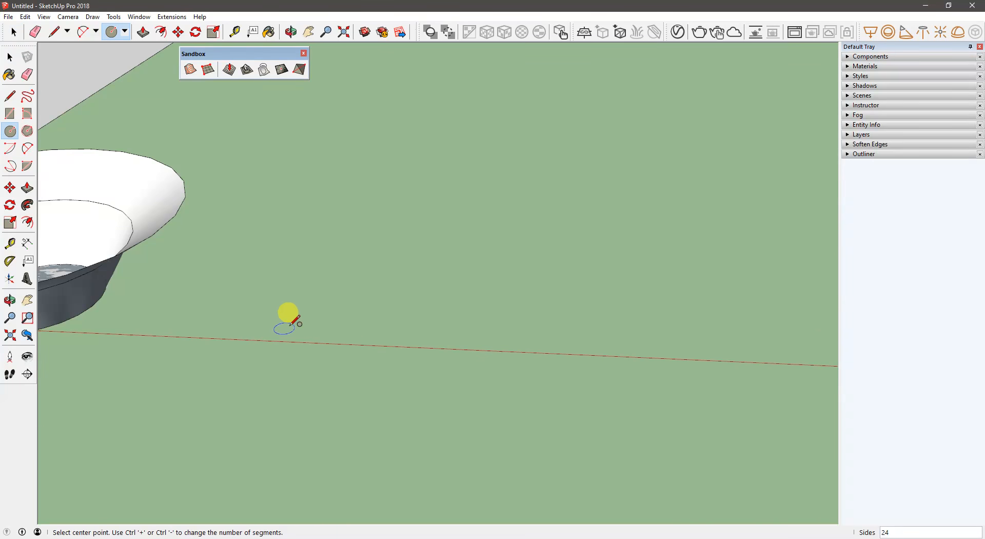
click(326, 328)
click(382, 329)
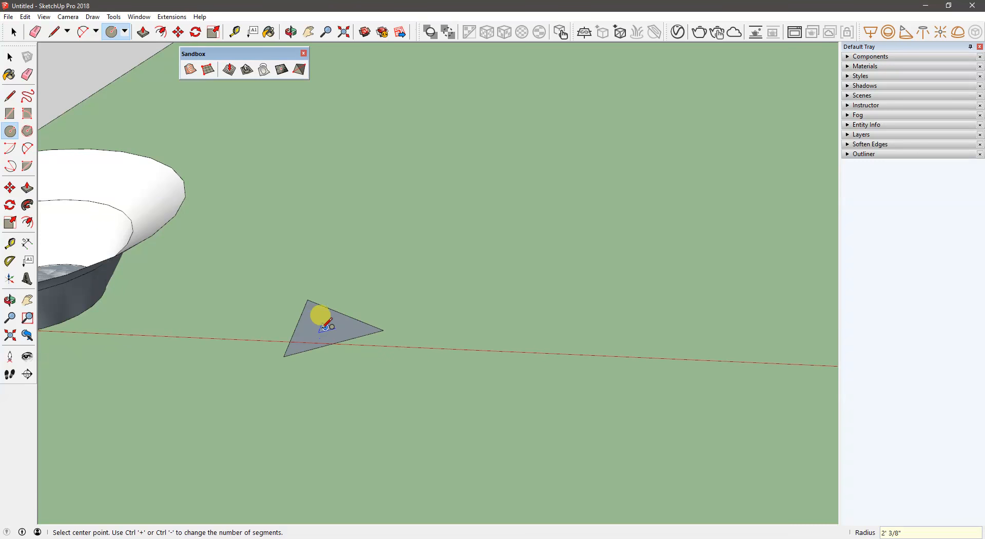
key(ctrl+z)
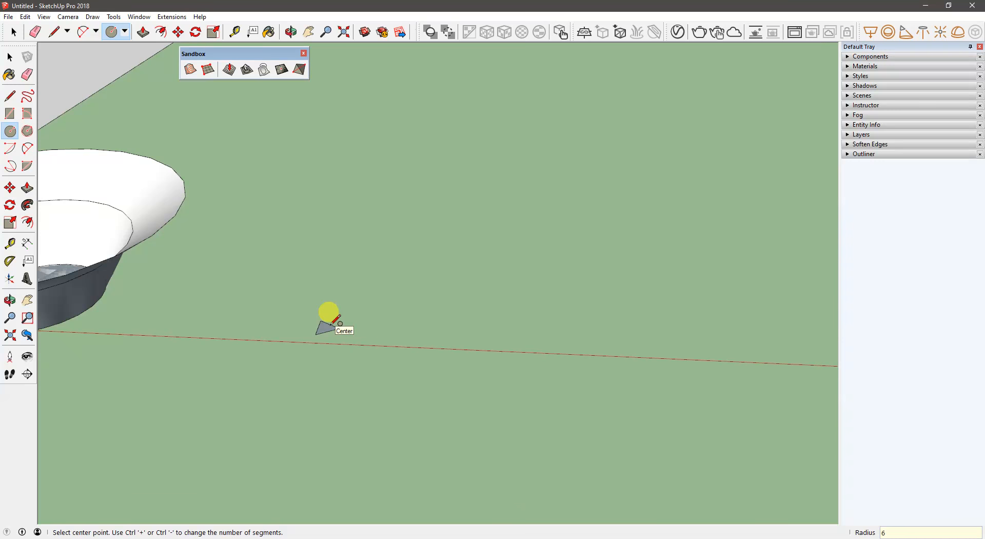
- Draw a larger six-sided circle around the triangle from the same centre
click(330, 325)
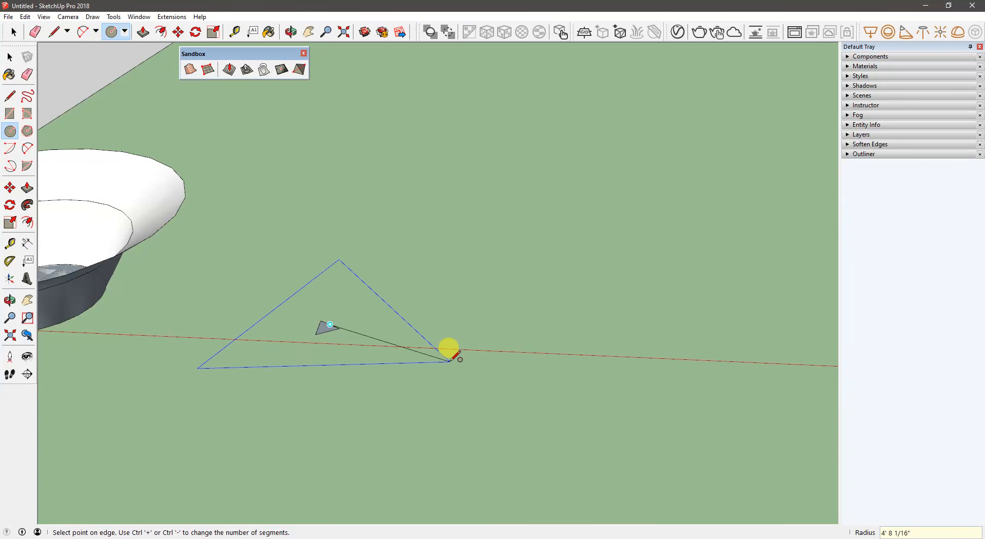
key(Escape)
scroll(325, 333, up, 5)
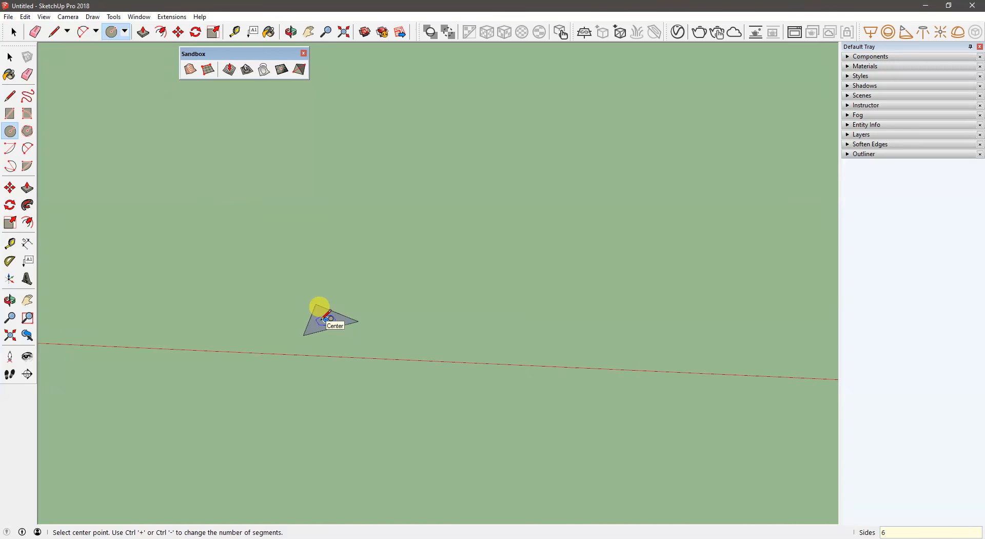
click(326, 319)
click(402, 310)
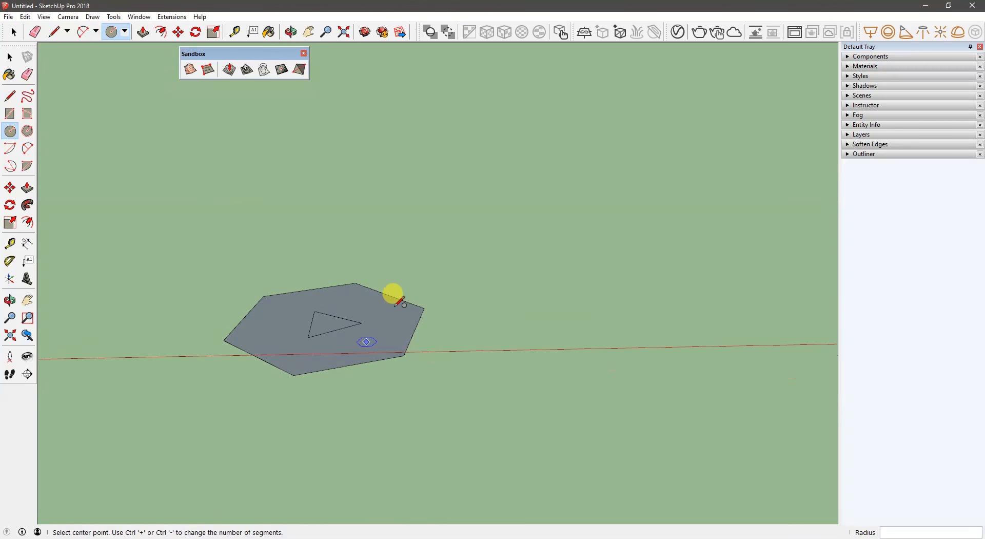
- Draw a round circle enclosing the hexagon, centred on the same point
click(329, 321)
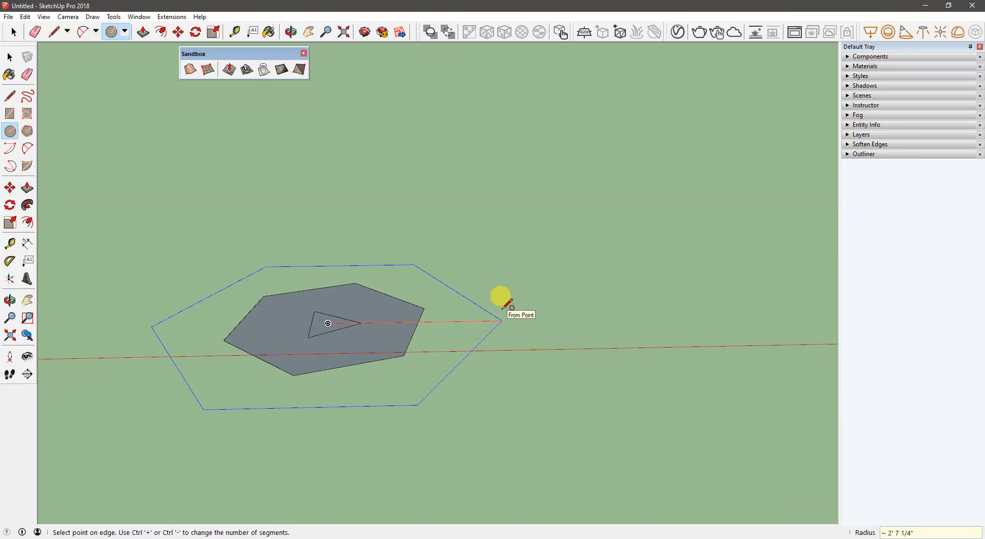
key(Escape)
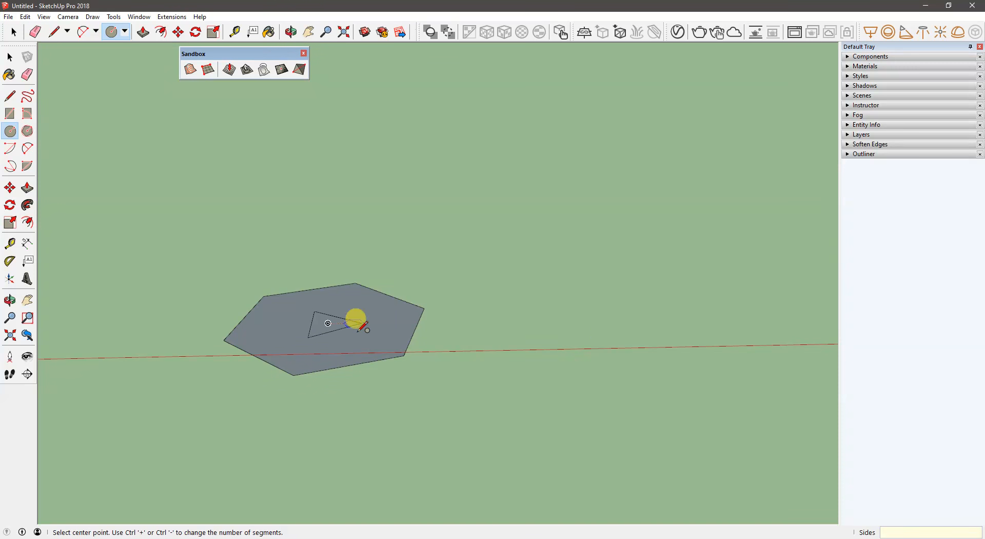
click(328, 322)
click(468, 292)
- Delete the faces inside the triangle, hexagon and outer circle, keeping only their outlines
middle_drag(468, 292, 431, 333)
key(space)
click(324, 339)
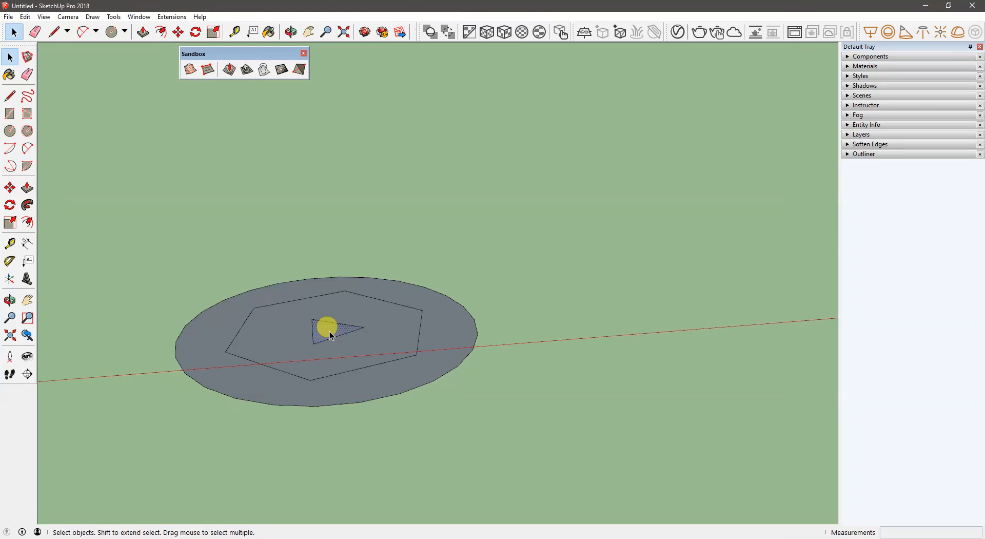
key(Delete)
click(348, 352)
key(Delete)
click(393, 384)
key(Delete)
- Raise the hexagon outline about 8 inches above the triangle
click(388, 362)
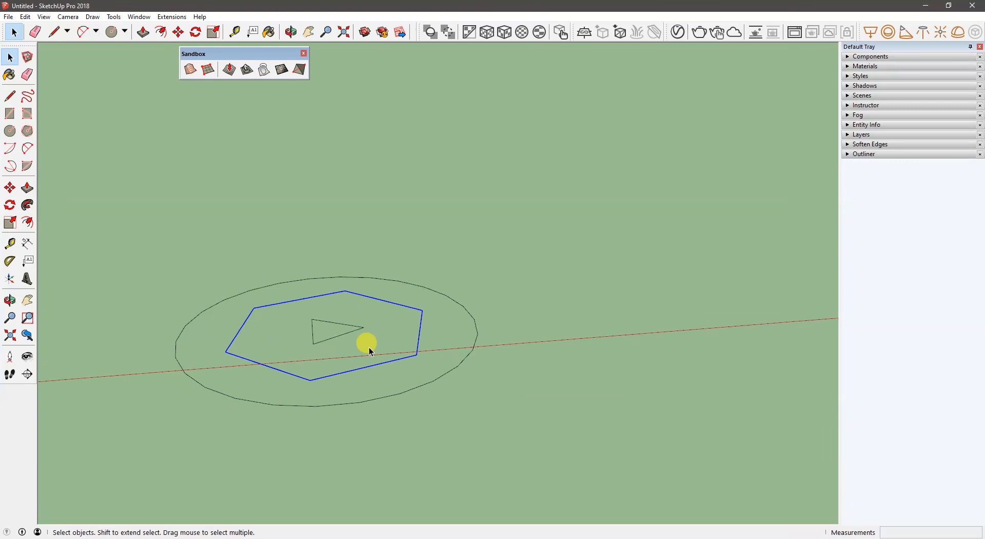
key(m)
click(546, 347)
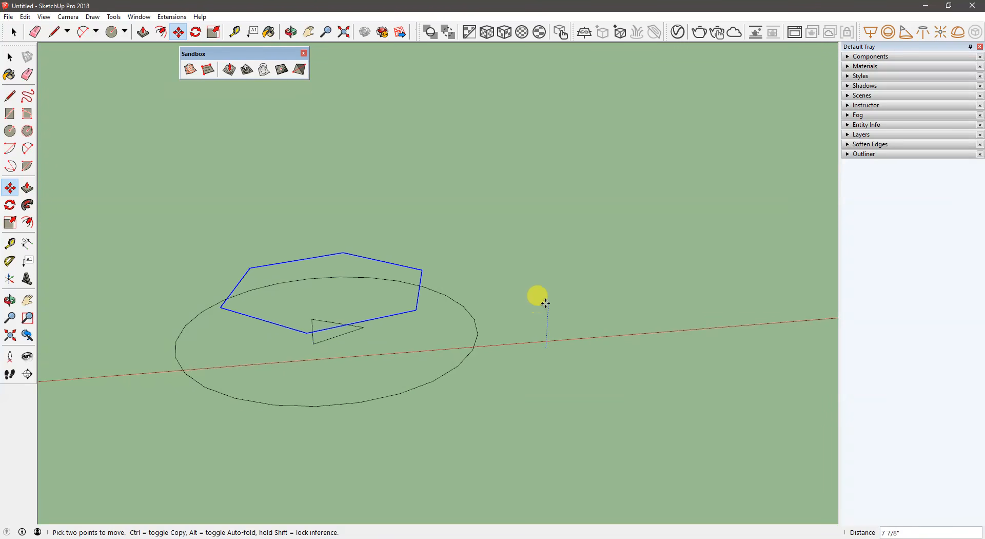
click(513, 347)
- Raise the outer circle outline vertically to a level above the hexagon
key(space)
click(444, 341)
key(m)
click(565, 366)
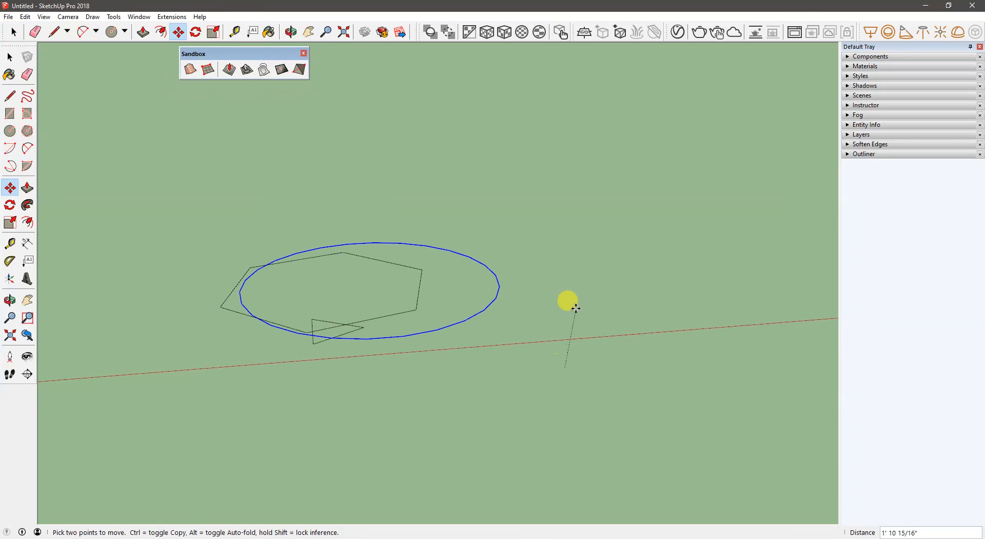
click(561, 286)
- Create a sandbox surface from the stacked triangle, hexagon and circle contours
middle_drag(433, 330, 442, 172)
key(space)
drag(502, 450, 237, 194)
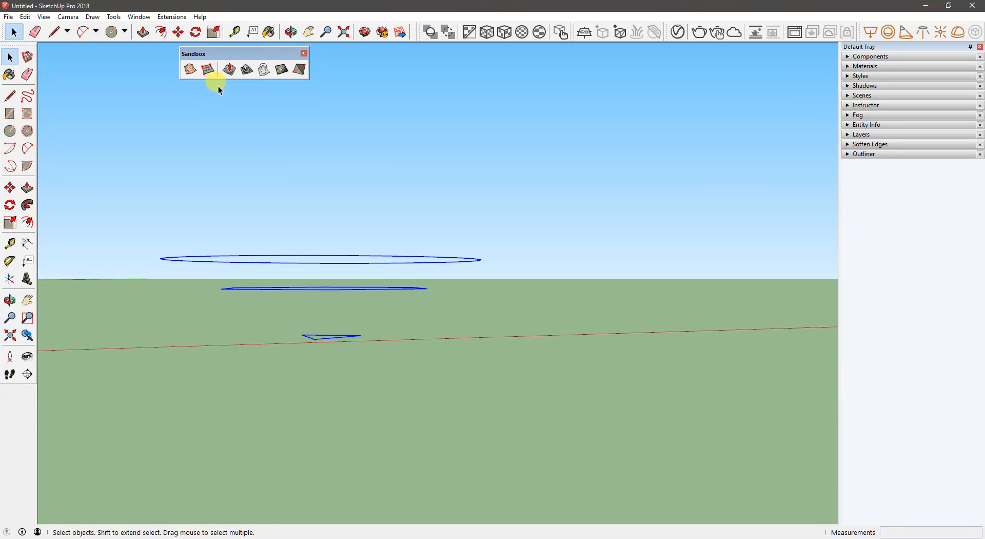
click(190, 69)
- Move the small new surface off its contours and place it beside them
key(o)
drag(315, 180, 318, 299)
key(space)
click(318, 299)
middle_drag(253, 315, 264, 421)
key(m)
click(361, 441)
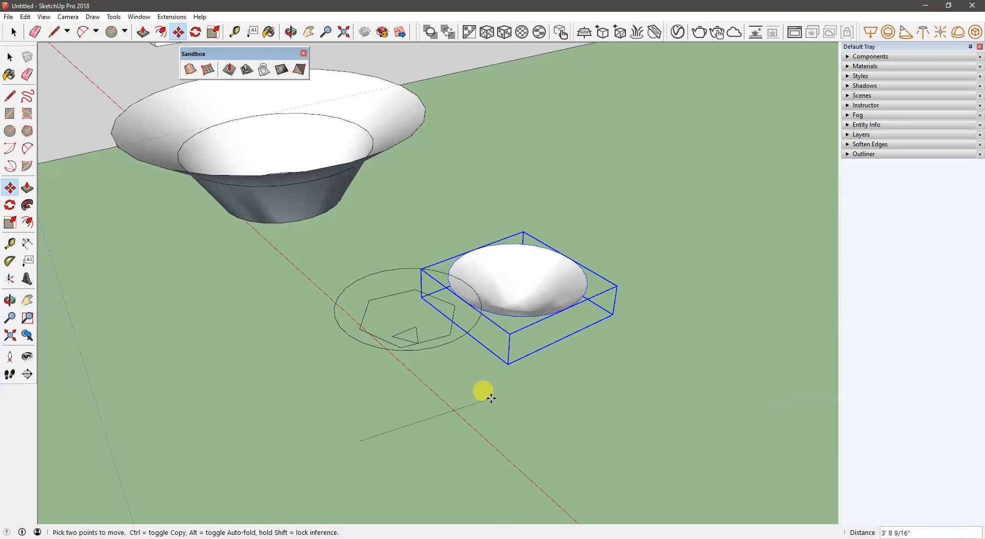
click(524, 362)
- Create a flat sandbox from scratch beside the small surface, three by three cells with 10-foot grid spacing
key(space)
middle_drag(378, 374, 550, 300)
click(505, 323)
middle_drag(505, 324, 174, 446)
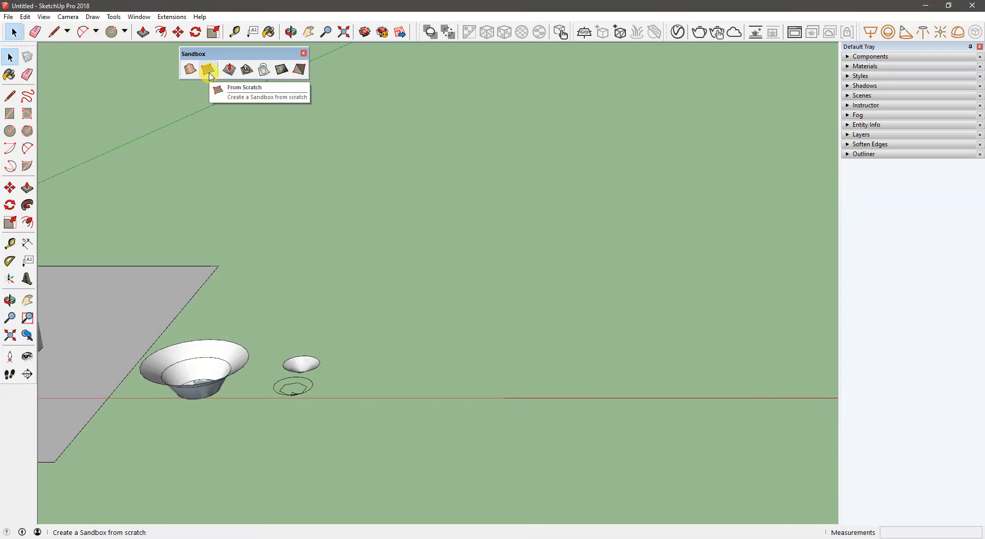
click(209, 71)
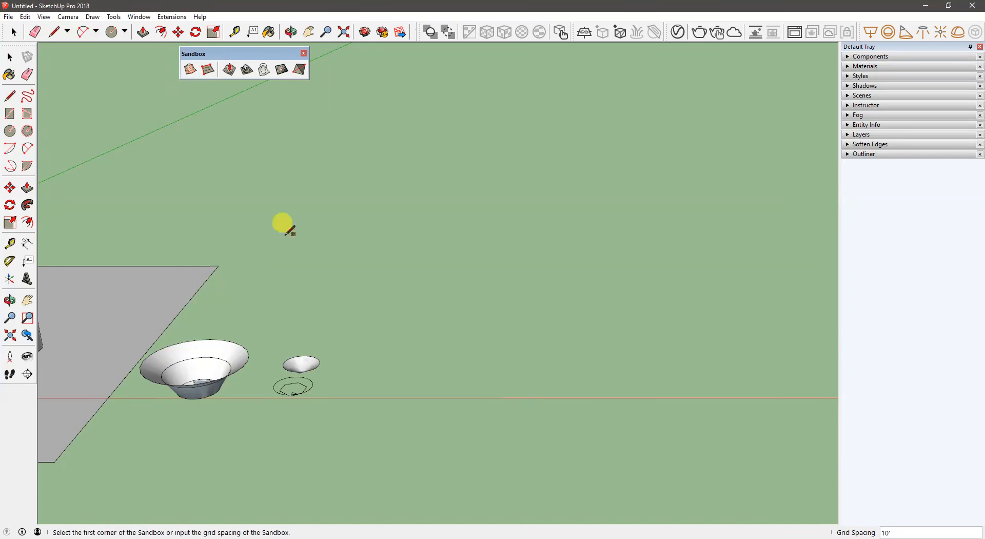
click(363, 392)
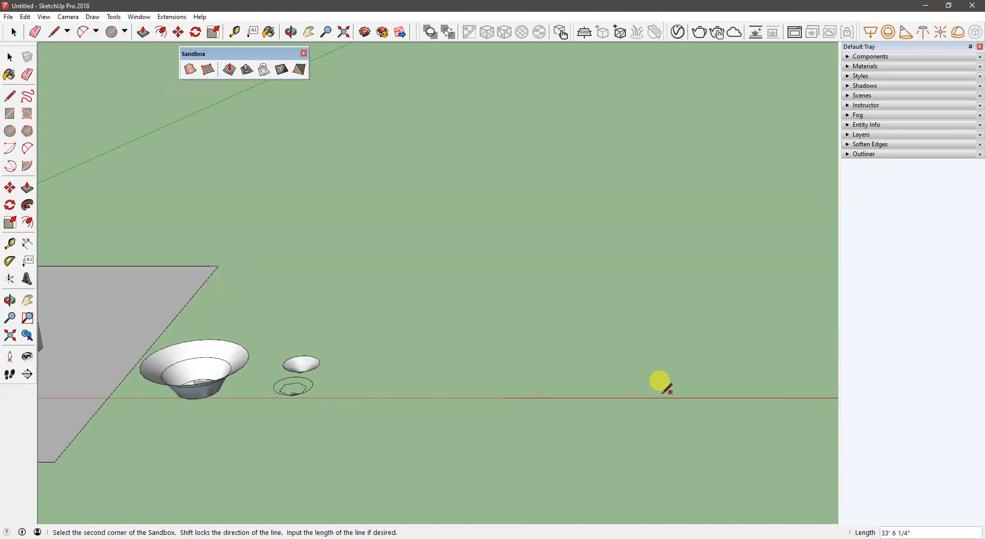
click(680, 389)
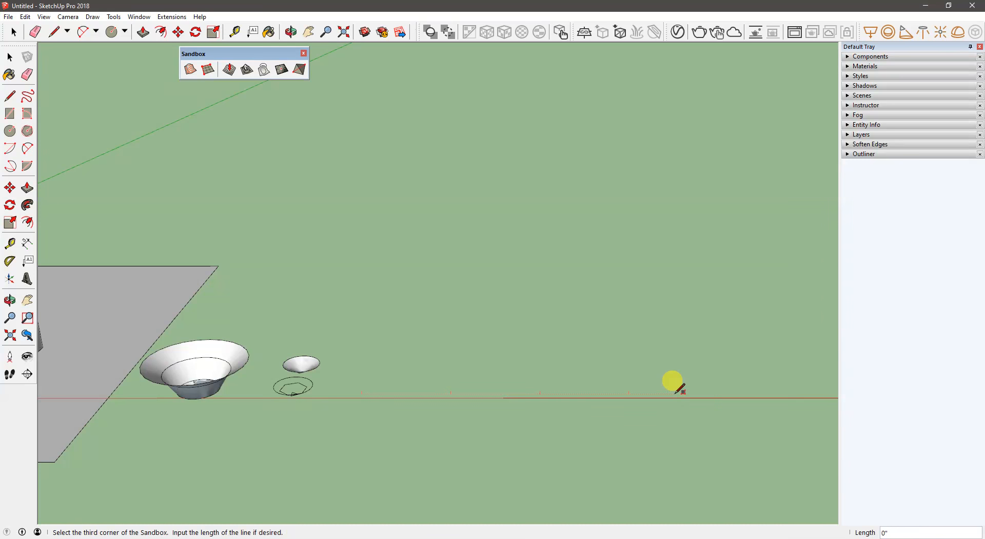
click(669, 282)
middle_drag(479, 338, 532, 396)
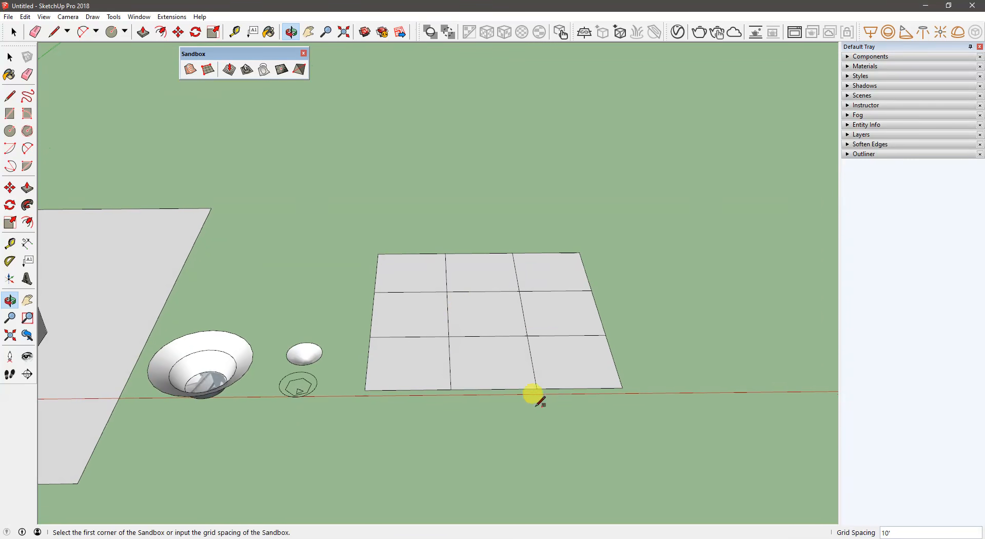
- Examine the flat grid as a group and the triangulated faces and edges inside it
key(space)
click(530, 301)
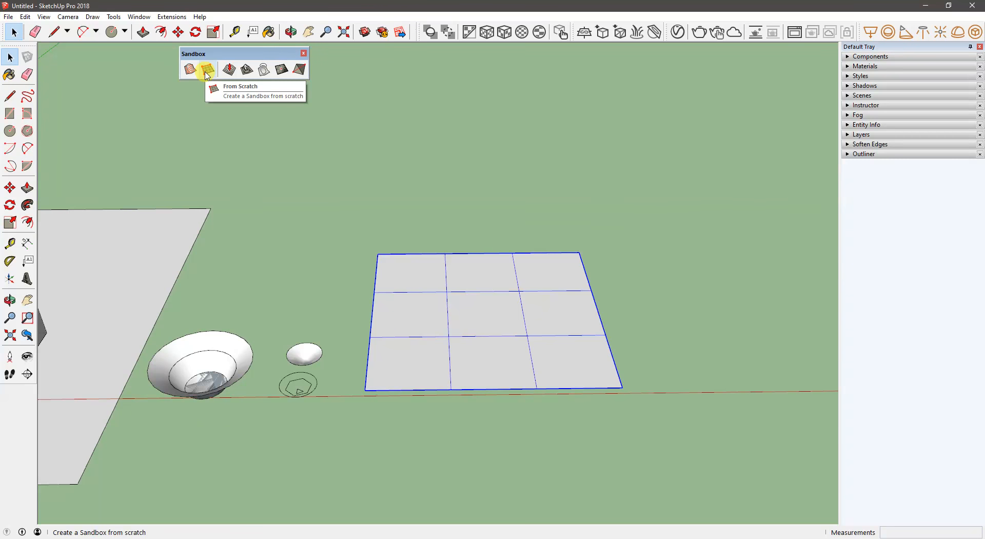
click(406, 159)
scroll(482, 310, up, 5)
shift+middle_drag(491, 312, 422, 350)
triple_click(378, 282)
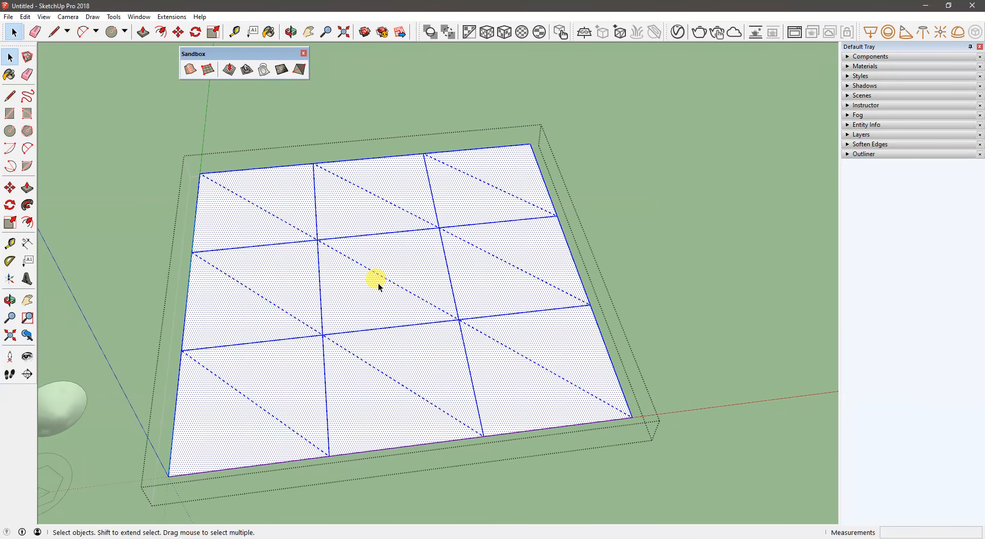
middle_drag(356, 360, 308, 351)
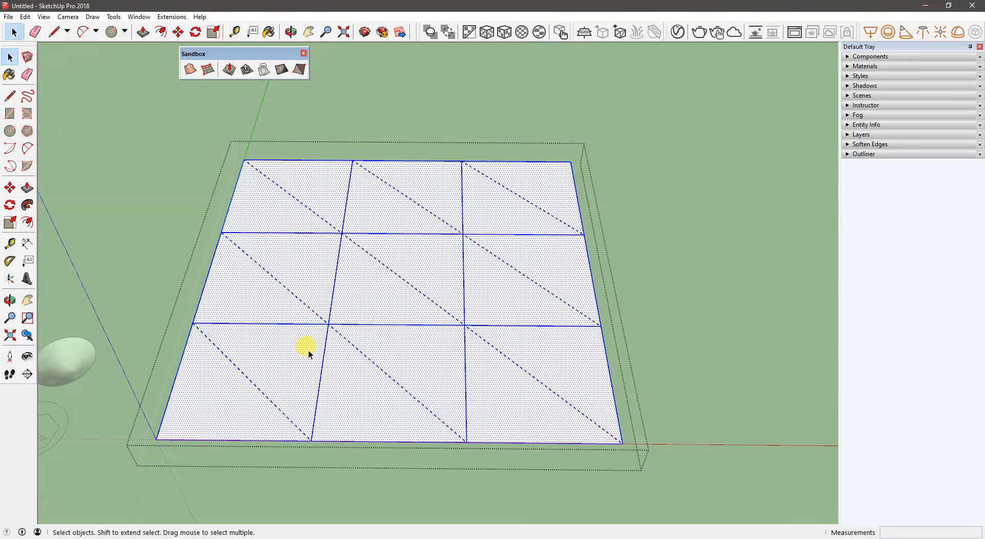
click(564, 113)
click(463, 256)
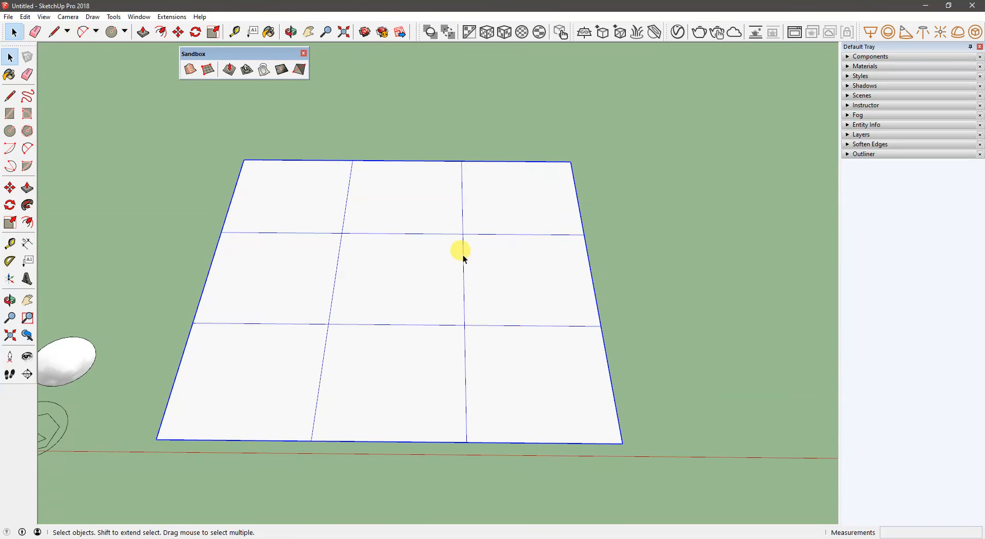
- Select the flat grid's whole mesh and subdivide it repeatedly with Add Detail, four passes in total, into a fine triangulated mesh
triple_click(463, 258)
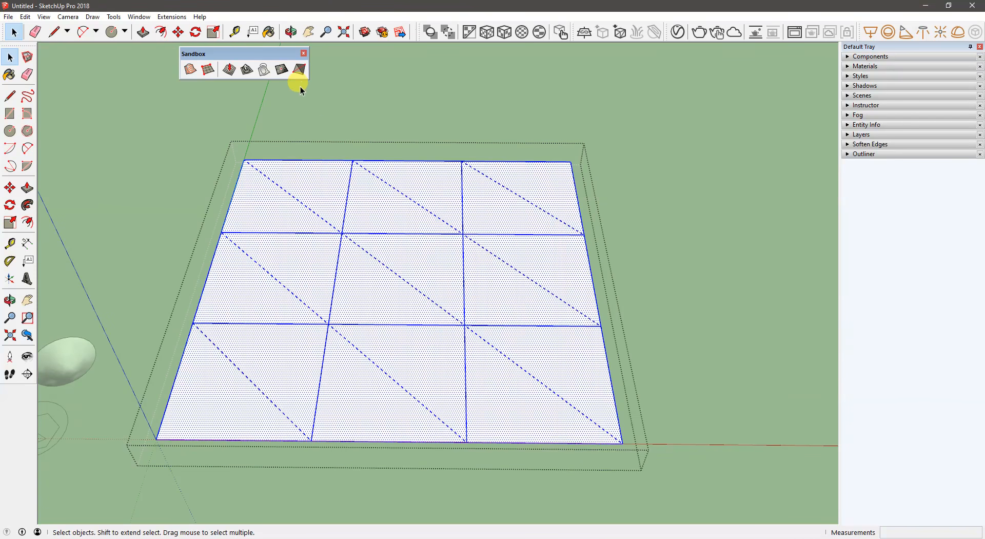
click(283, 70)
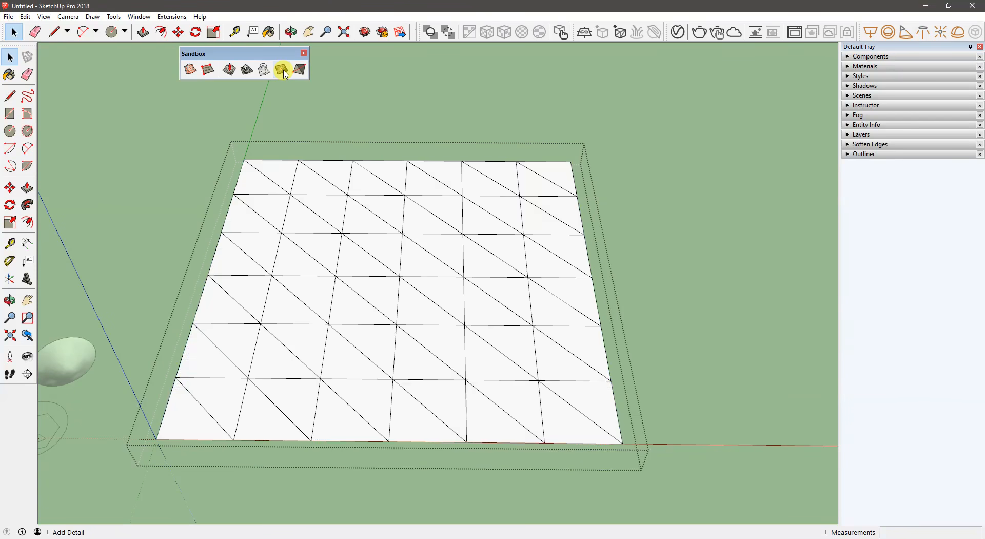
key(ctrl+a)
click(282, 70)
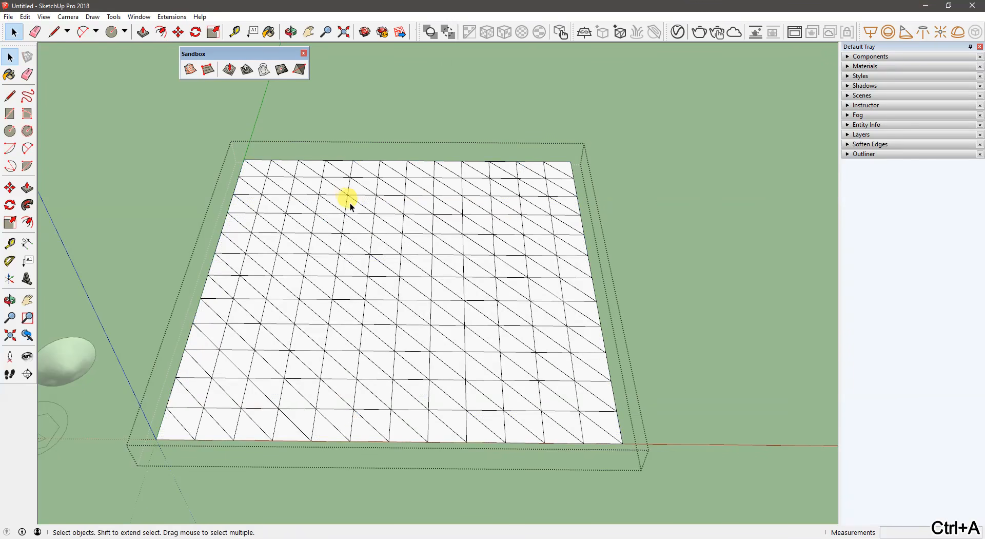
key(ctrl+a)
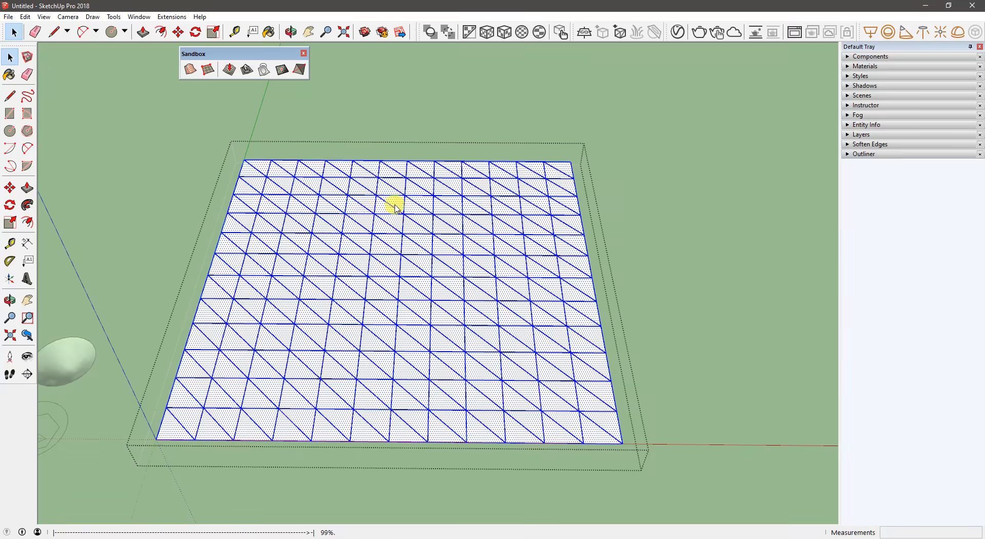
key(ctrl+a)
click(282, 75)
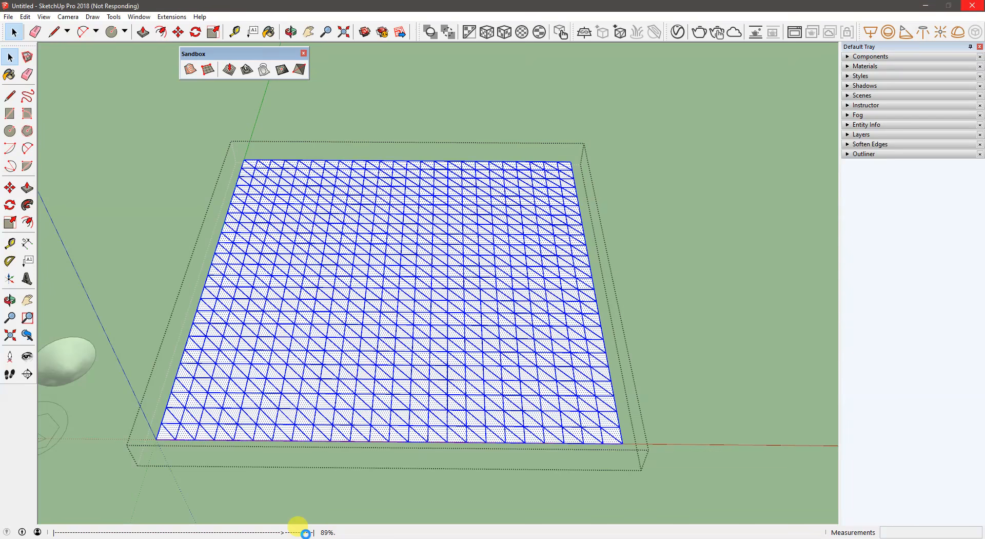
- Smoove the mesh's near corner with a 5' radius, raising the corner and its edge and sinking a dip beside them
middle_drag(339, 431, 334, 343)
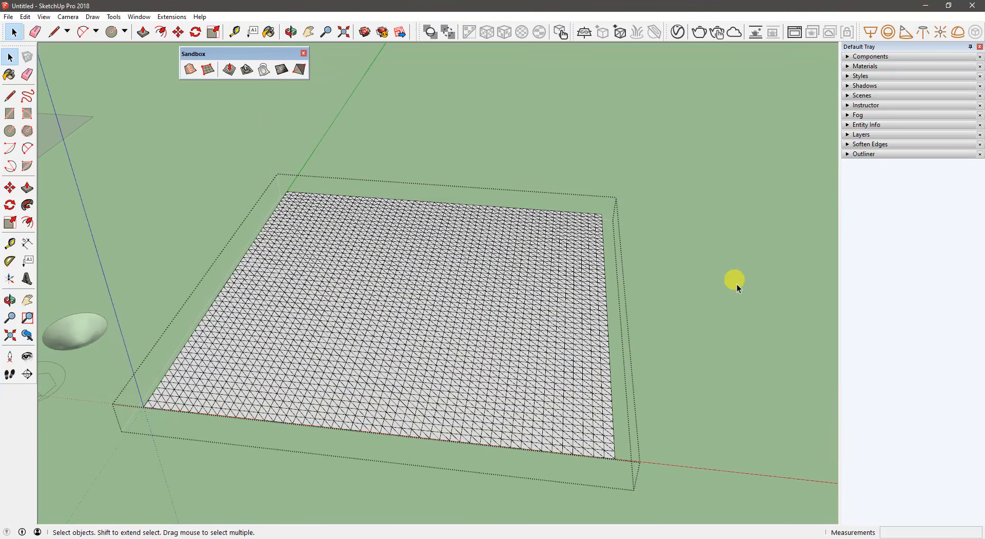
click(228, 69)
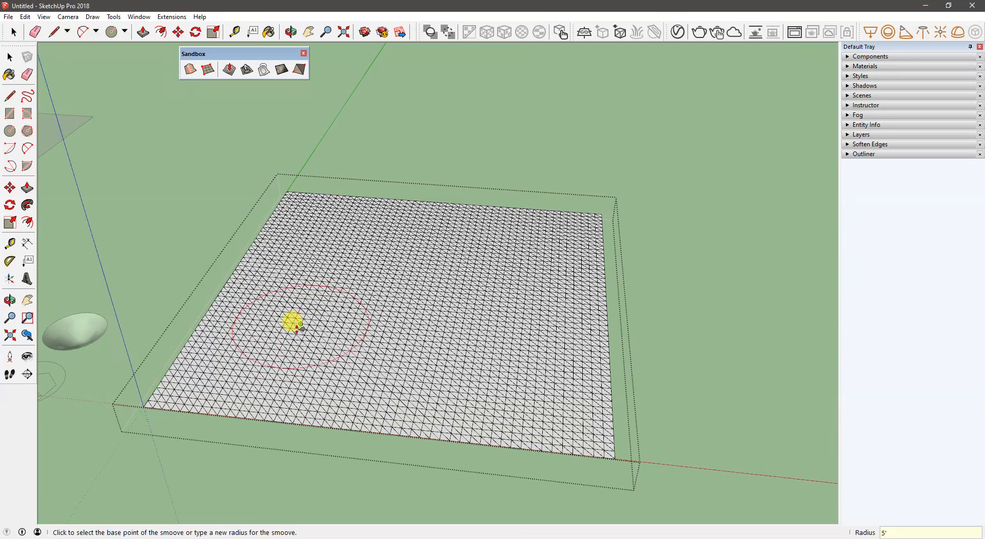
click(196, 383)
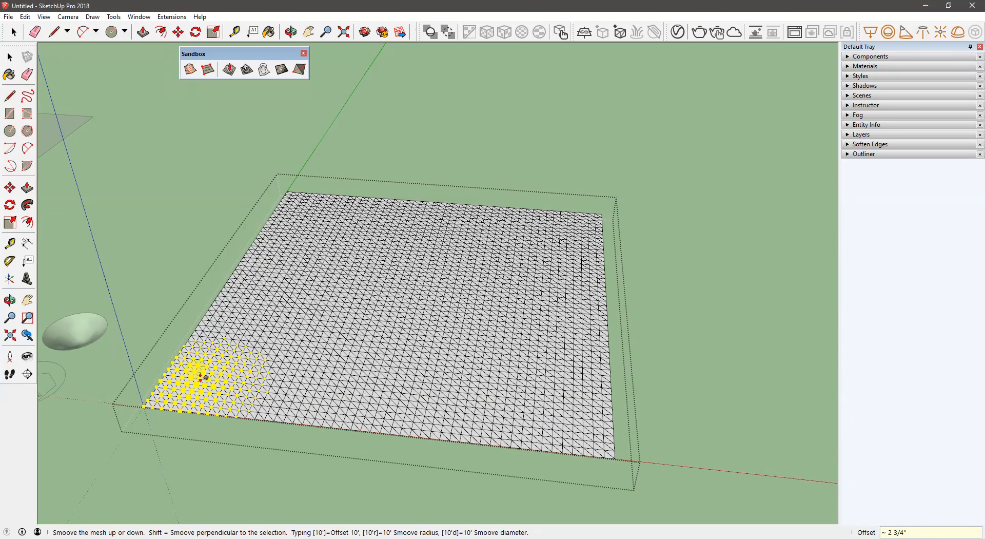
click(204, 356)
click(149, 392)
click(156, 380)
click(258, 361)
click(259, 380)
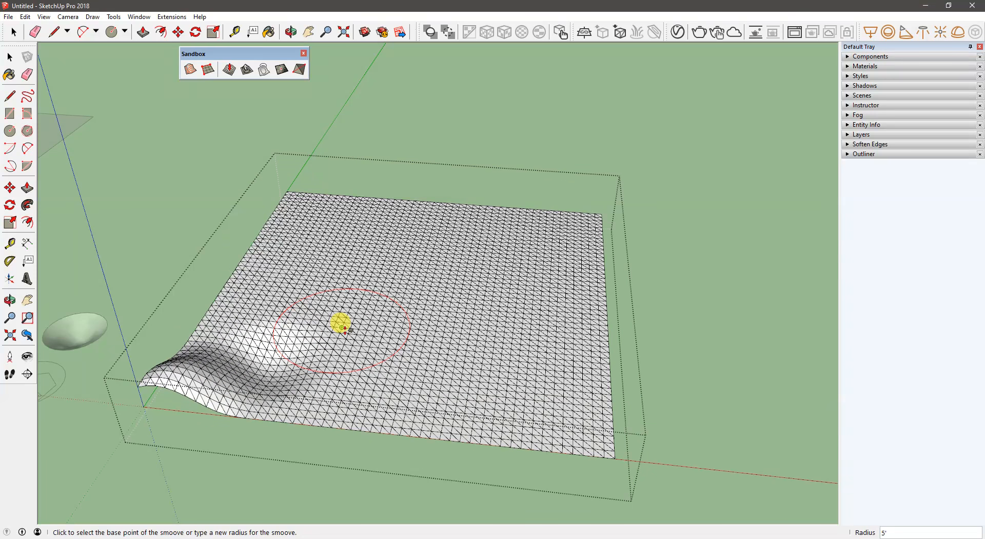
- Set the Smoove radius to 8' and sculpt gentle hills and dips along the mesh's far corner and the two adjoining edges
click(352, 262)
click(333, 241)
click(318, 220)
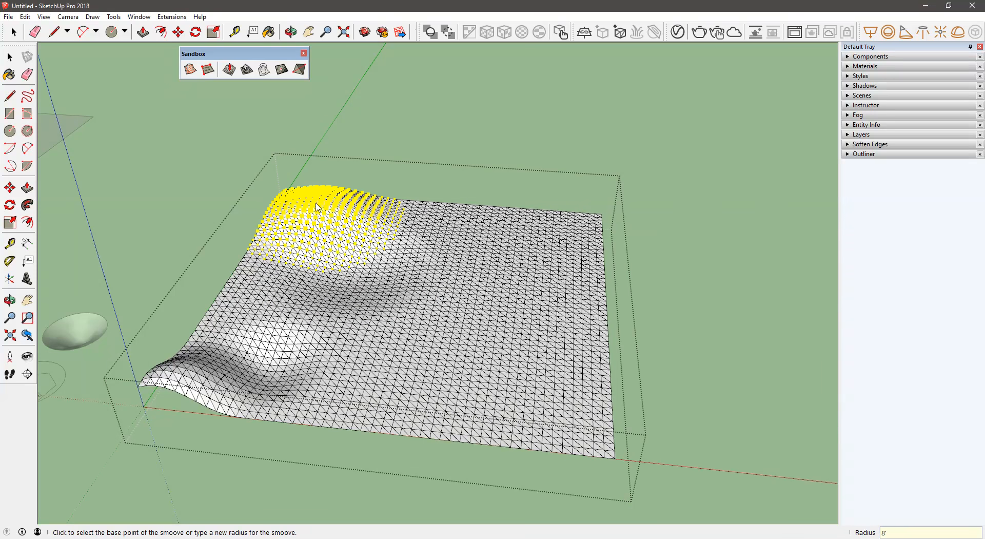
click(264, 220)
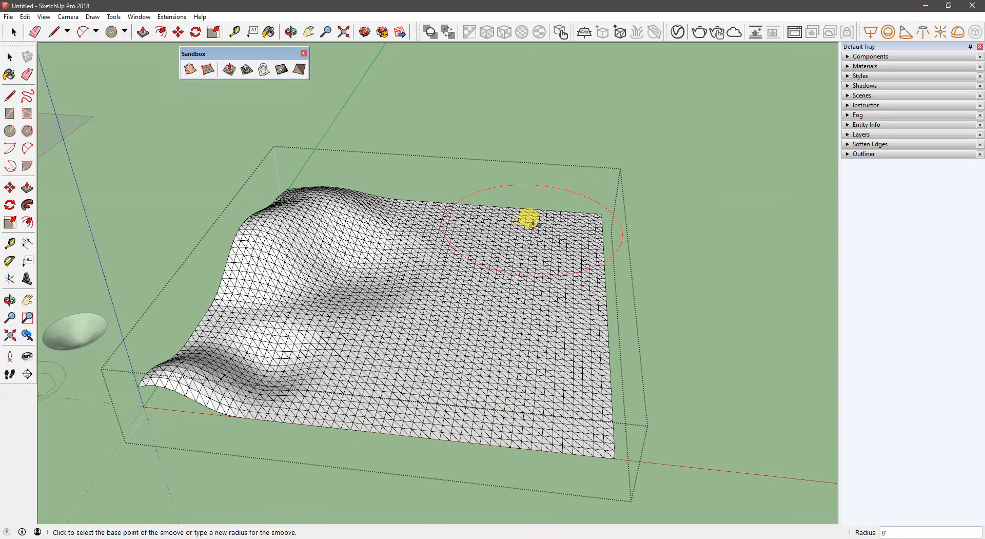
click(603, 230)
click(604, 232)
click(587, 297)
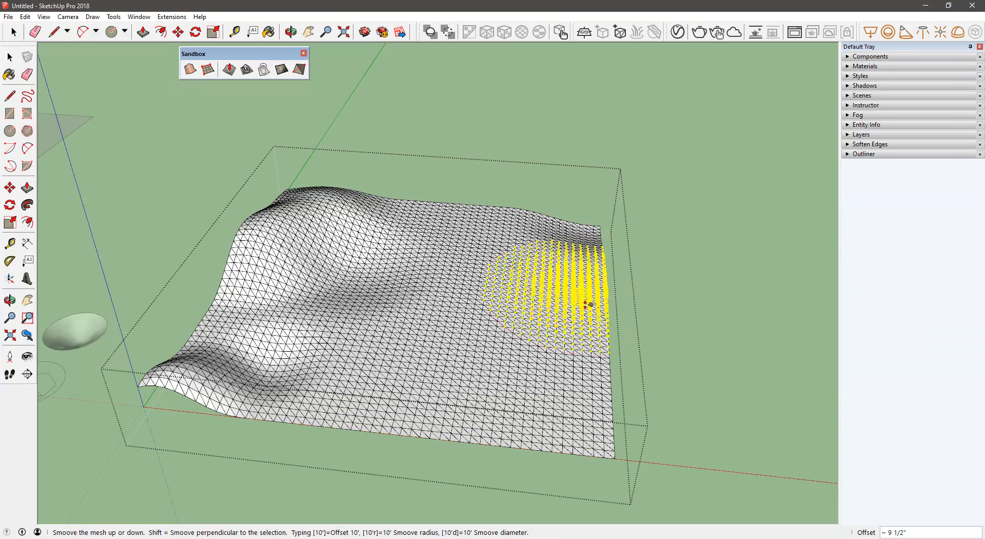
click(586, 398)
click(584, 435)
- Raise a tall peak near the middle of the mesh and a second, lower peak beside it with the 8' Smoove radius
click(418, 366)
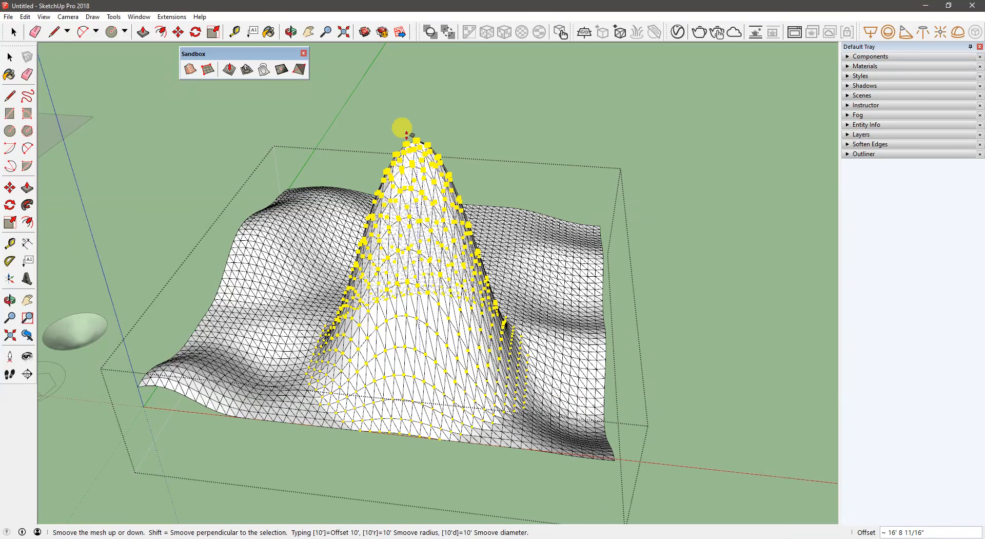
click(390, 231)
key(o)
middle_drag(390, 230, 477, 203)
click(307, 289)
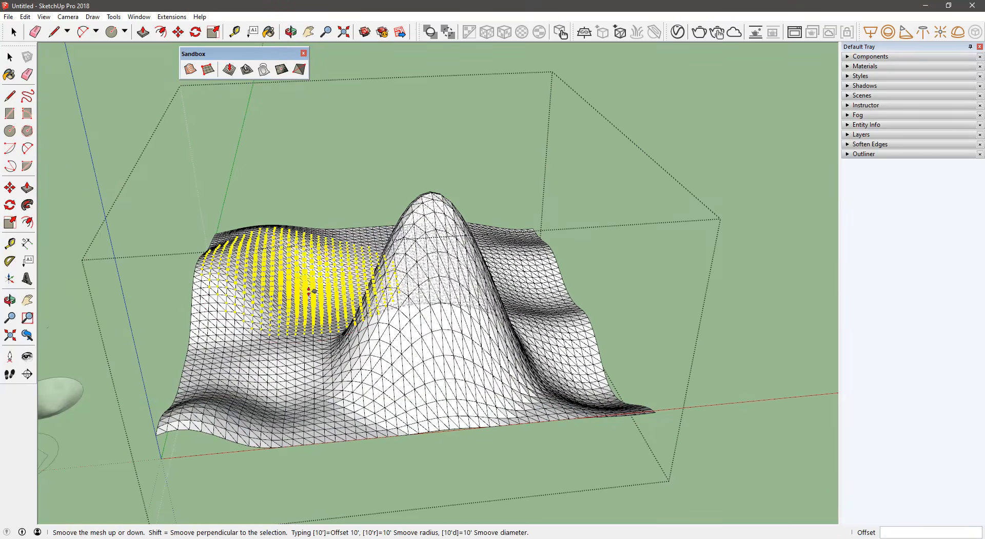
click(309, 165)
- Set the Smoove radius to 3', raise a small mound in the saddle between the two peaks, and close the terrain group
middle_drag(309, 165, 320, 319)
click(291, 331)
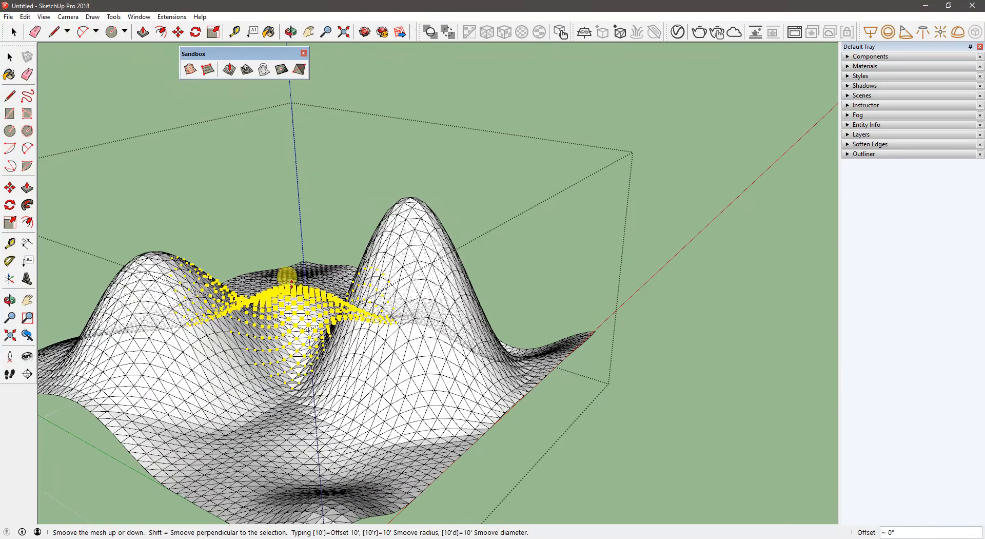
click(297, 322)
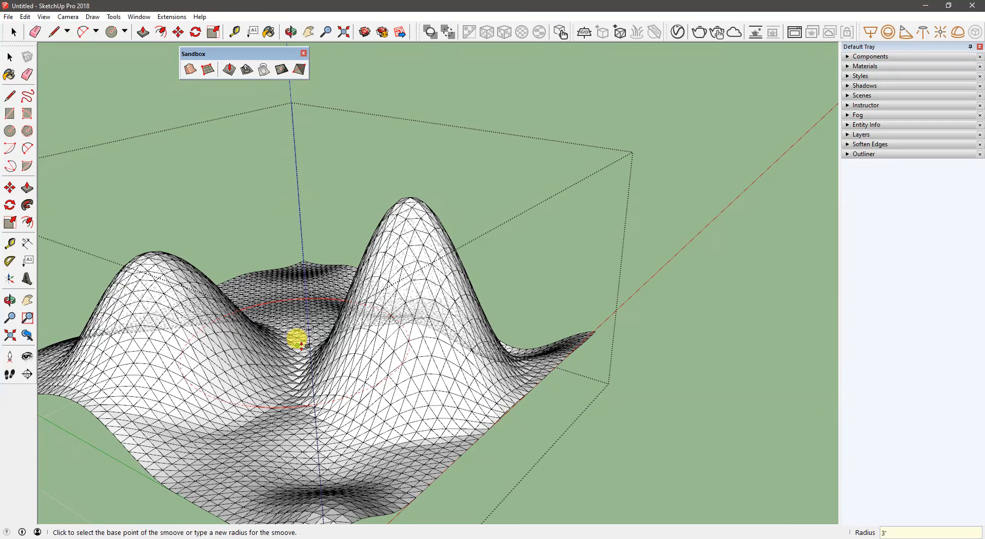
click(298, 359)
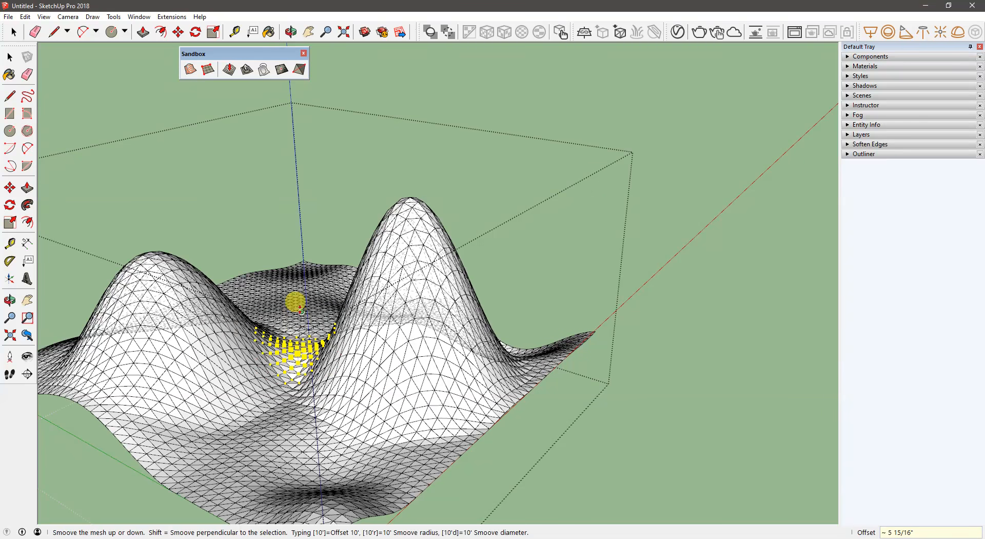
middle_drag(267, 304, 435, 251)
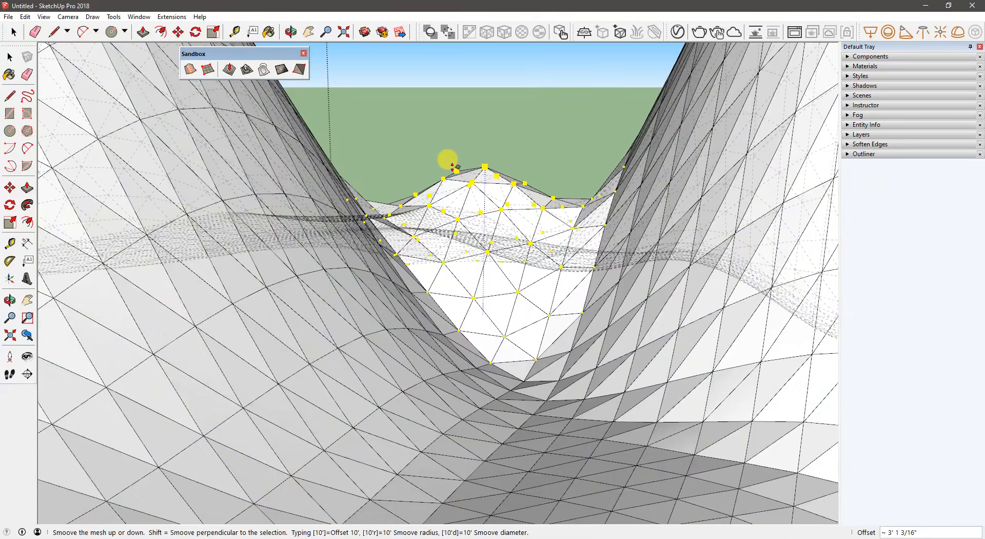
click(452, 168)
middle_drag(476, 203, 215, 269)
scroll(373, 220, down, 5)
key(space)
middle_drag(454, 194, 371, 121)
click(372, 121)
- Paint the whole terrain group with Grass Dark Green from the Landscaping, Fencing and Vegetation materials
scroll(452, 190, up, 5)
middle_drag(372, 226, 440, 197)
scroll(442, 197, up, 2)
middle_drag(553, 188, 452, 174)
click(9, 74)
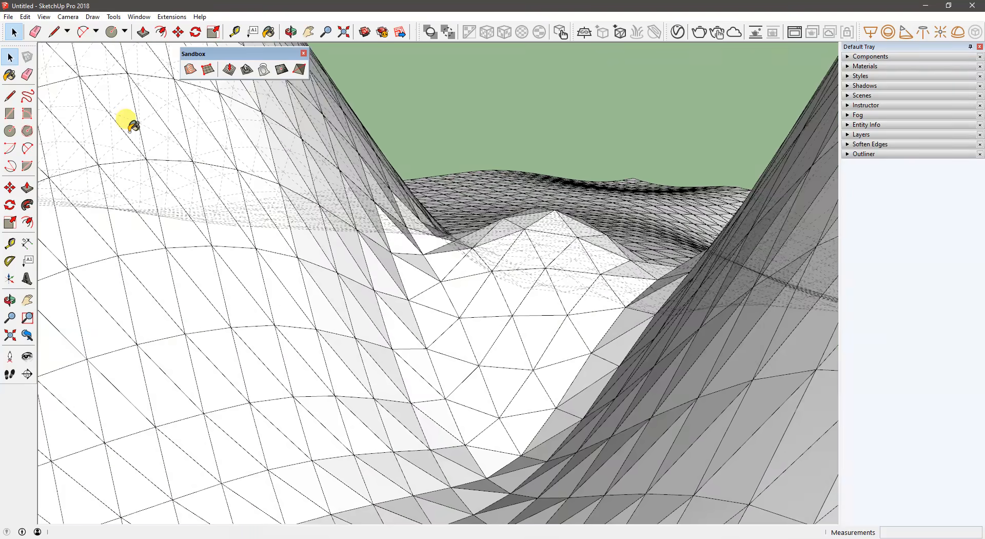
click(908, 132)
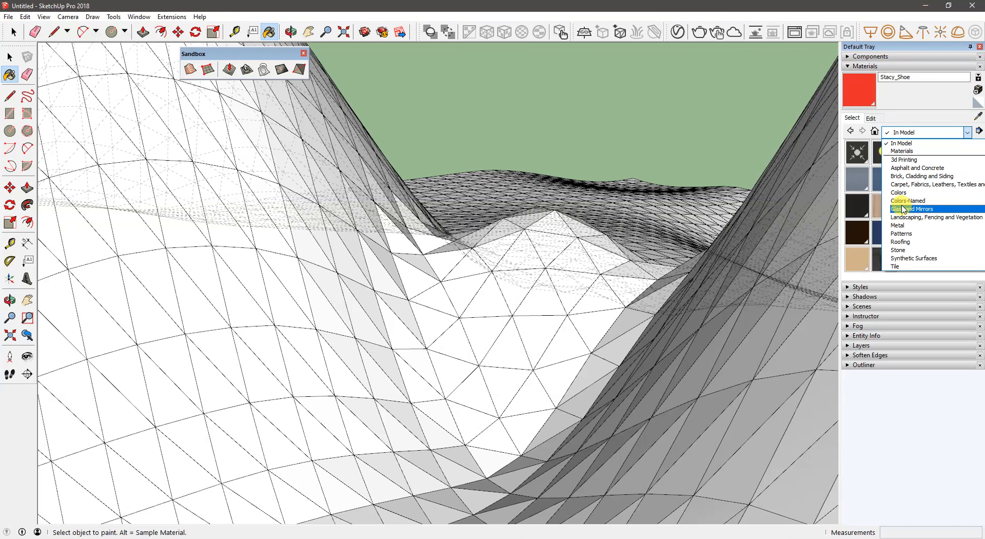
click(911, 218)
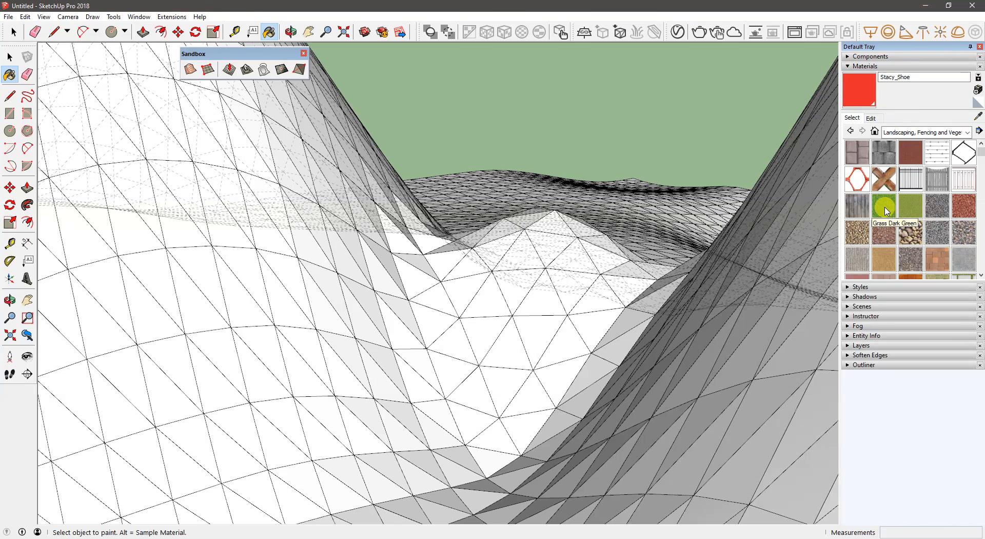
click(887, 210)
click(493, 267)
scroll(485, 267, down, 2)
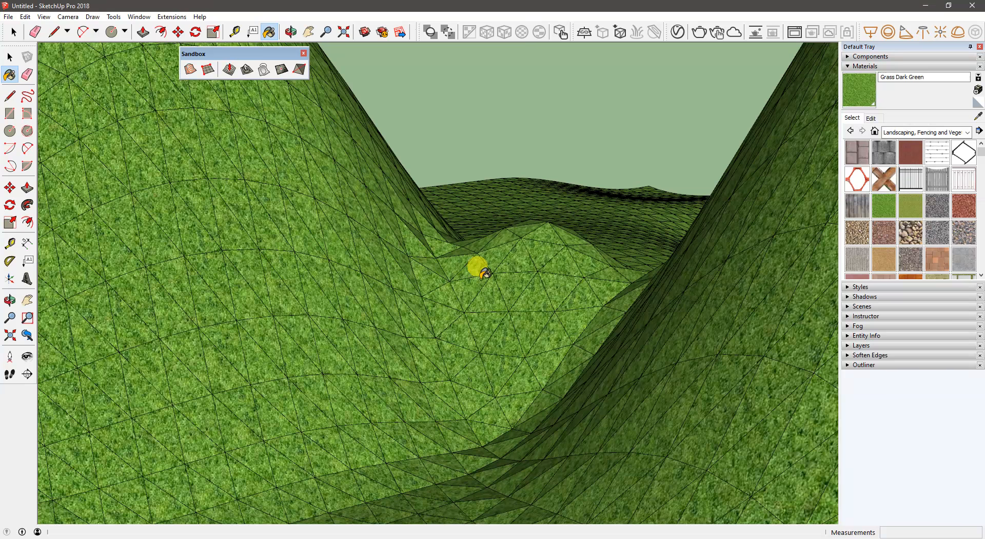
- Soften all edges inside the terrain group with Soften coplanar enabled and a 74.0-degree angle between normals, and close the group
key(space)
triple_click(326, 284)
scroll(329, 284, down, 6)
middle_drag(401, 268, 293, 328)
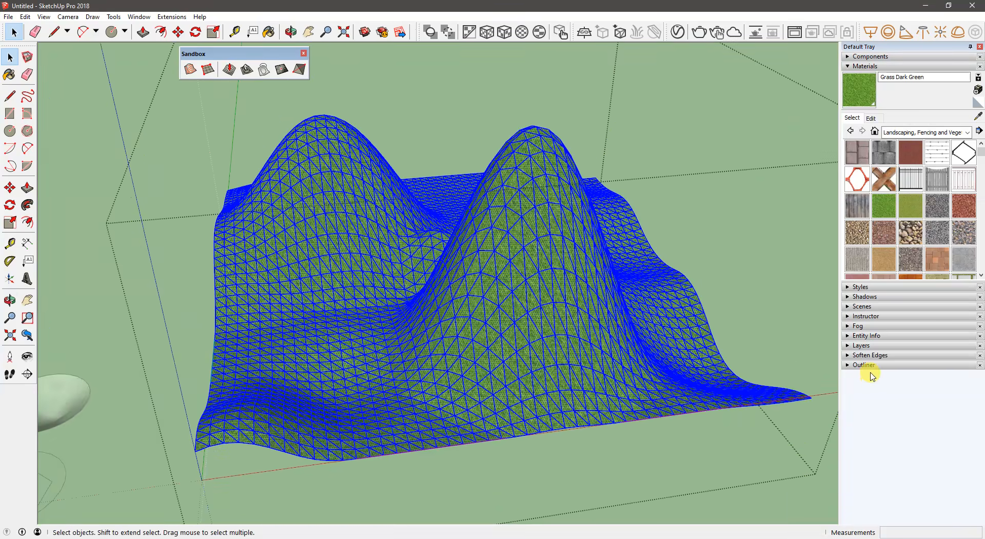
click(869, 355)
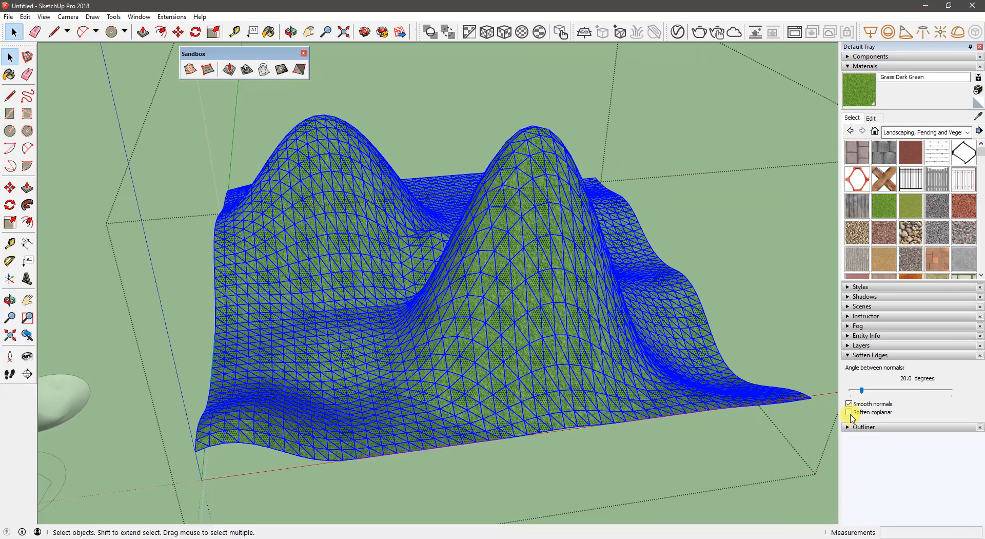
click(851, 414)
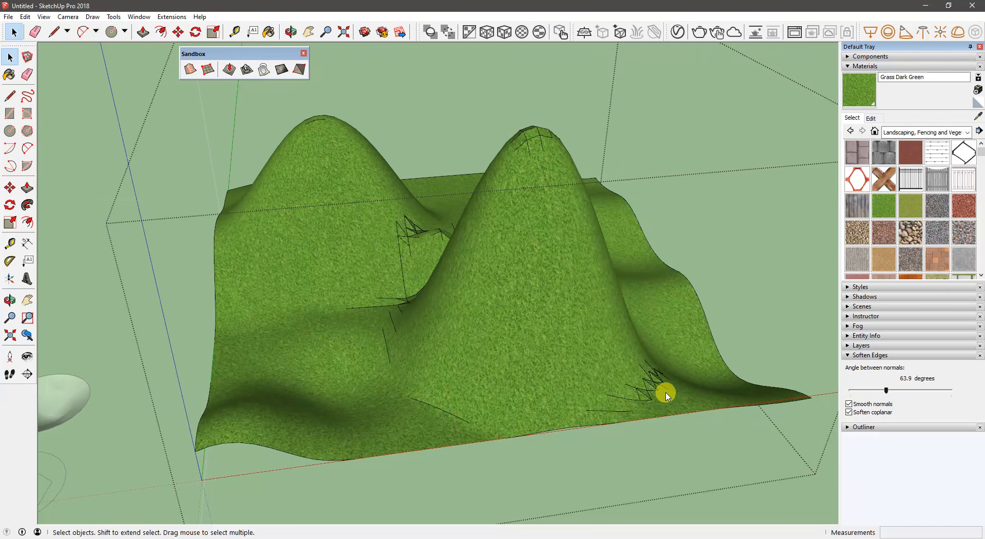
key(ctrl+a)
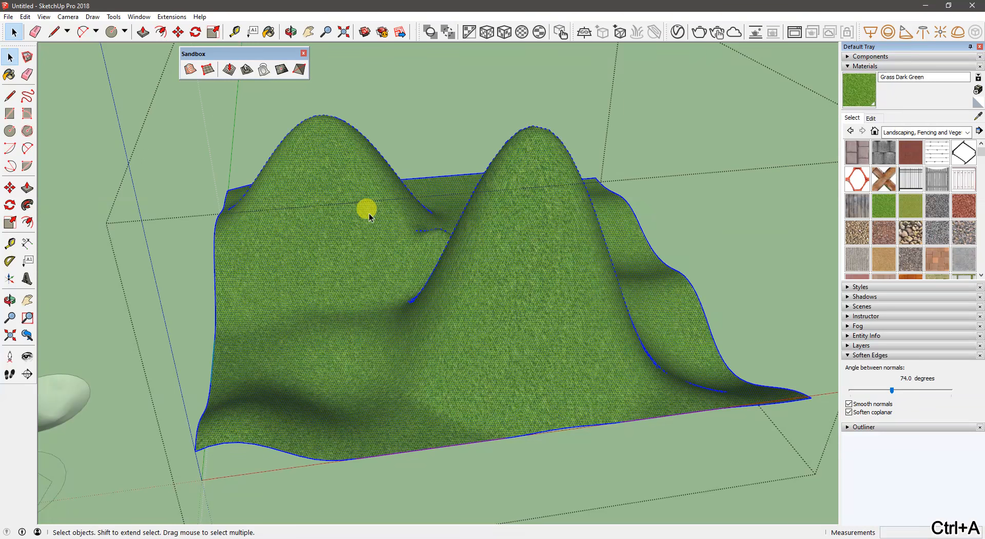
click(773, 208)
- Examine the smoothed grass terrain from several angles, including its peaks and the small mound between them
middle_drag(559, 318, 338, 141)
scroll(313, 200, down, 6)
middle_drag(304, 213, 371, 410)
scroll(318, 275, down, 5)
middle_drag(318, 275, 282, 241)
middle_drag(462, 251, 377, 281)
scroll(438, 295, up, 6)
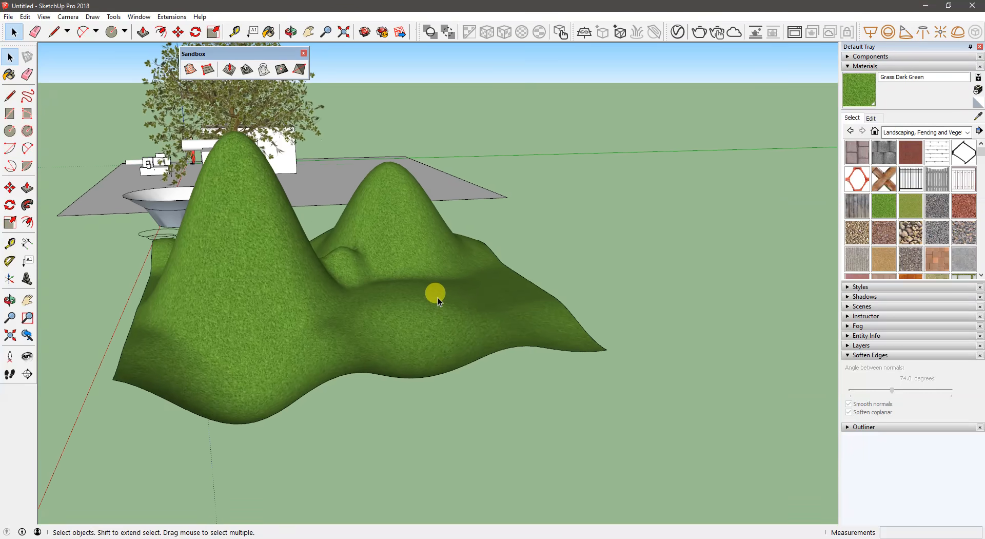
mouse_move(441, 342)
middle_down()
mouse_move(437, 328)
mouse_move(478, 387)
mouse_move(435, 336)
middle_up()
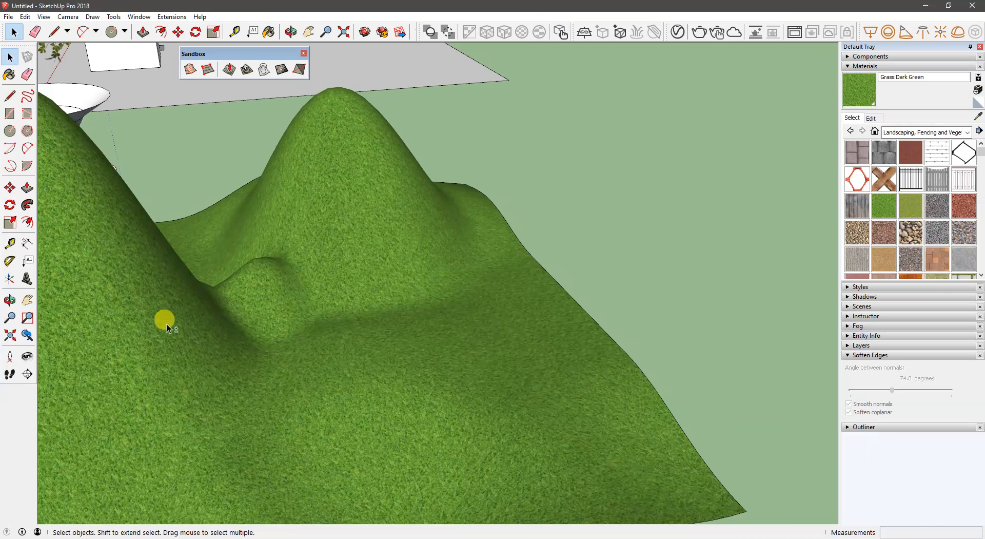
middle_drag(167, 325, 187, 293)
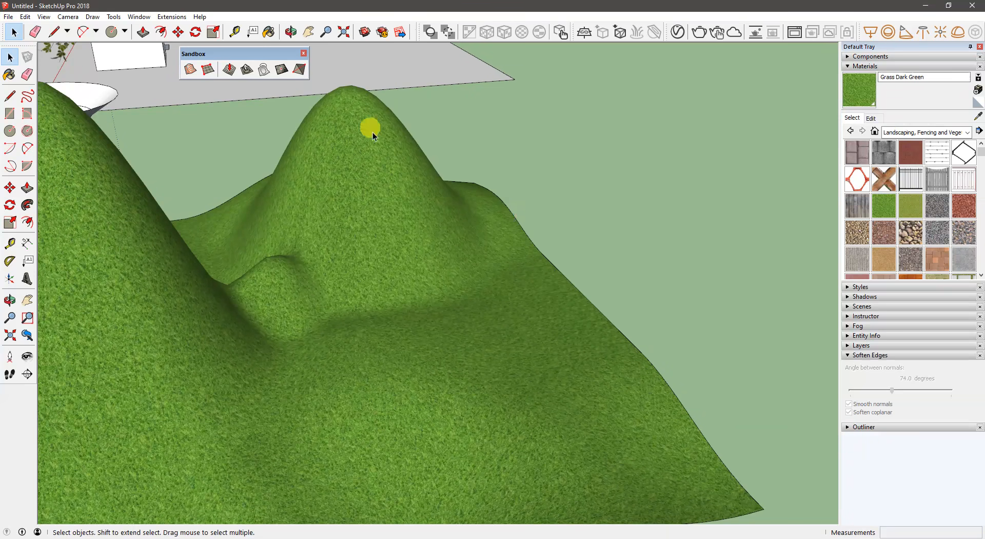
- Draw a rectangle on the open slope beside the mound and extrude it upward into a box
middle_drag(639, 296, 605, 264)
key(r)
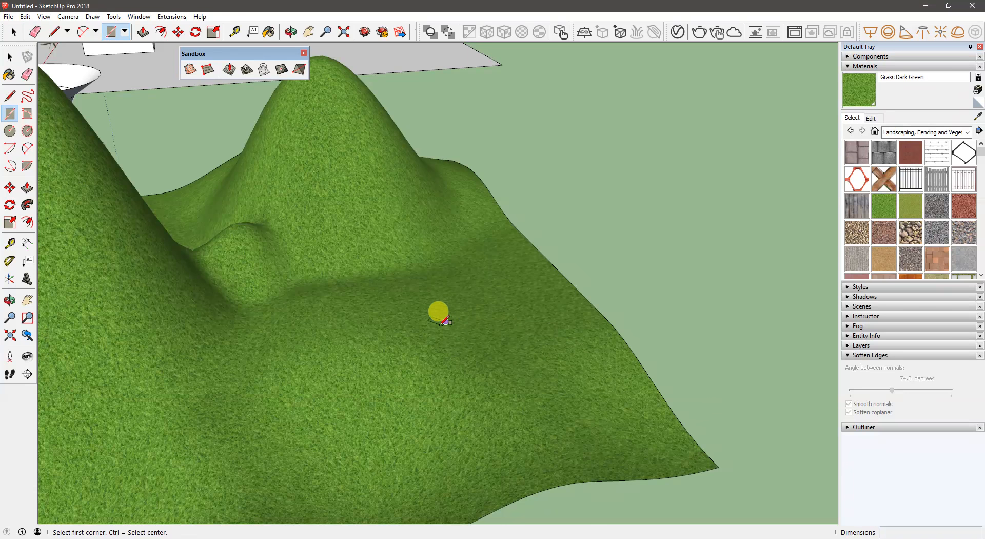
click(446, 321)
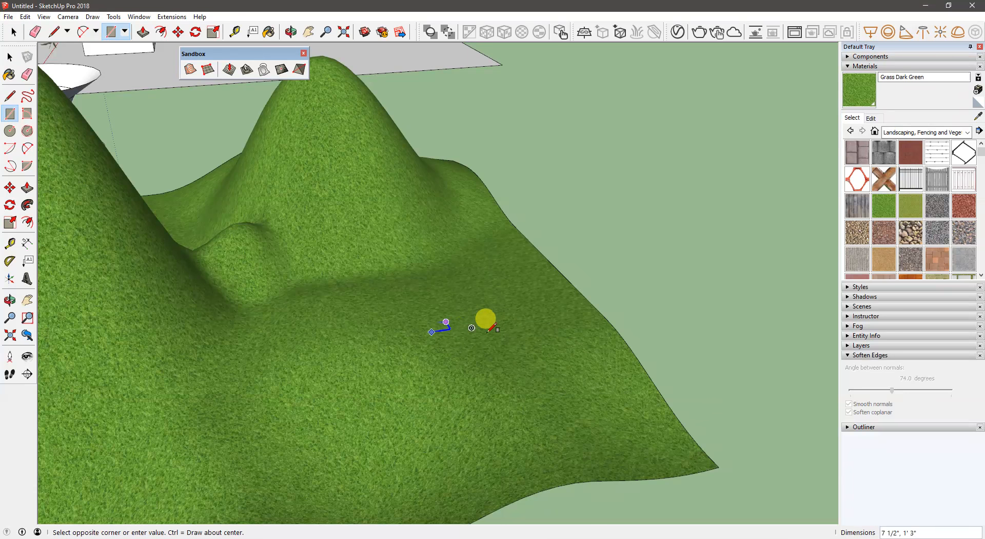
click(528, 350)
middle_drag(494, 351, 546, 337)
key(p)
click(568, 319)
click(563, 270)
- Select all faces and edges of the new box and make them a group
mouse_move(562, 270)
middle_down()
mouse_move(618, 262)
mouse_move(568, 280)
middle_up()
scroll(618, 262, up, 2)
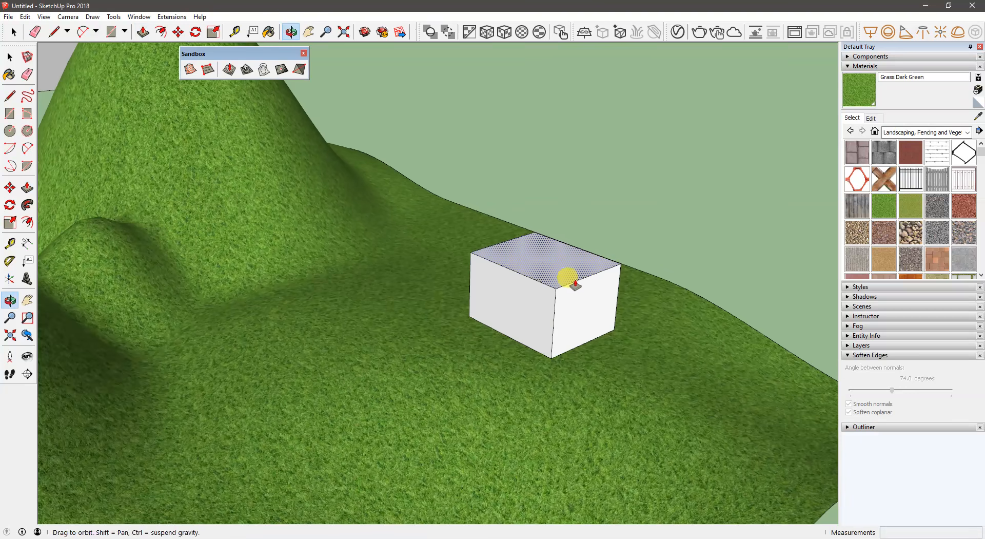
key(space)
triple_click(554, 282)
right_click(555, 288)
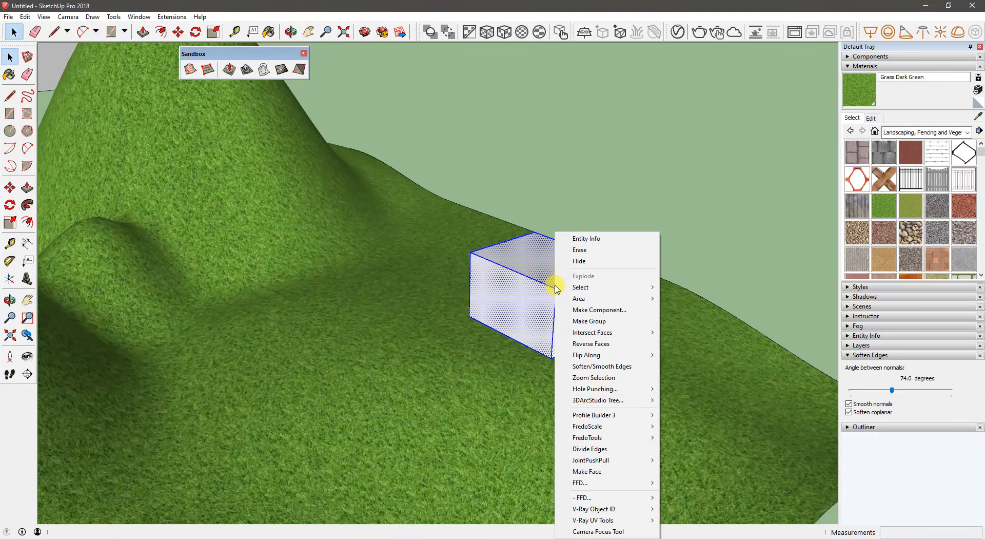
click(582, 321)
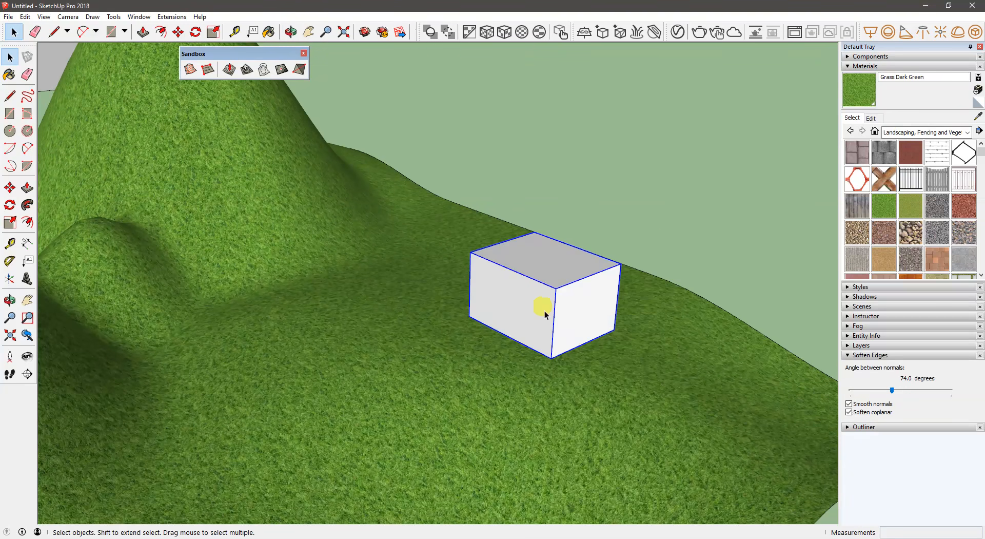
- Move the box group straight up so it floats above the terrain, and deselect it
middle_drag(539, 308, 477, 346)
middle_drag(389, 306, 555, 319)
key(m)
drag(512, 285, 508, 183)
middle_drag(416, 321, 396, 319)
key(space)
click(432, 273)
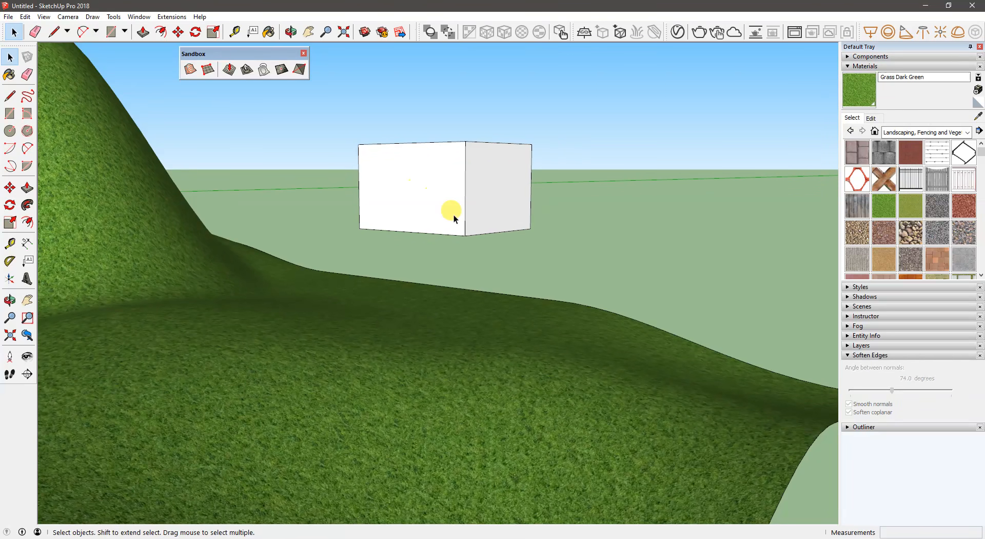
- Stamp the box group's footprint into the terrain with a 1' offset, set a low pad elevation just below the box, and deselect
click(454, 214)
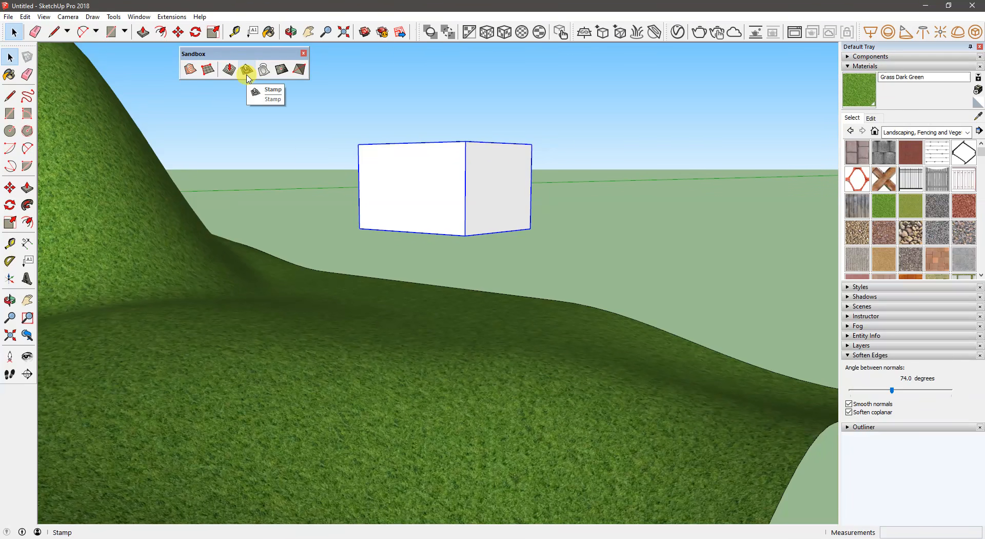
click(247, 70)
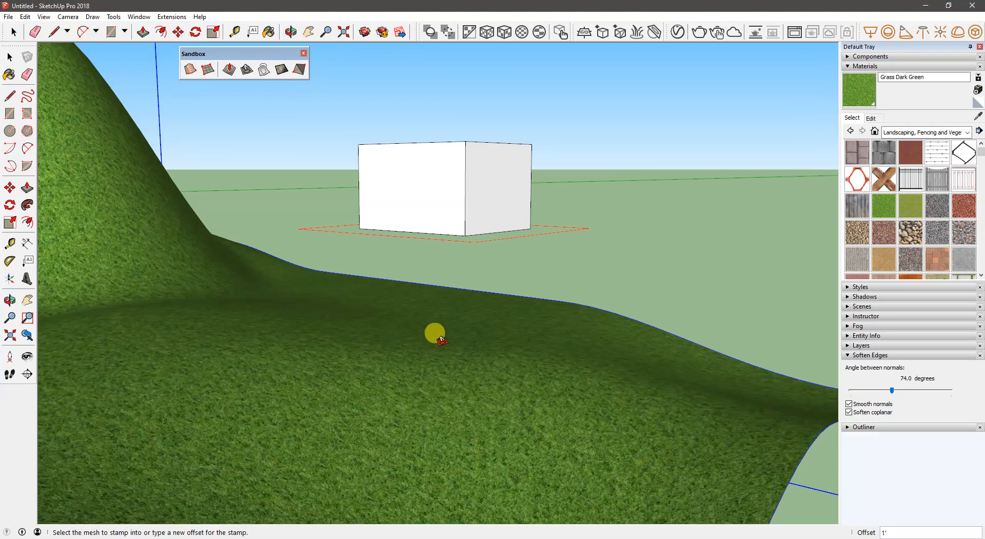
click(400, 369)
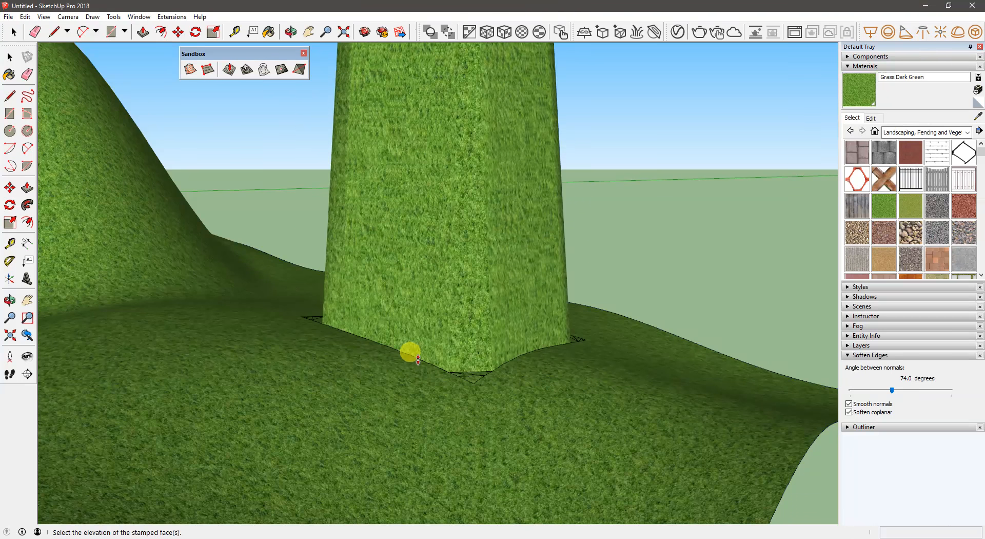
middle_drag(514, 209, 500, 307)
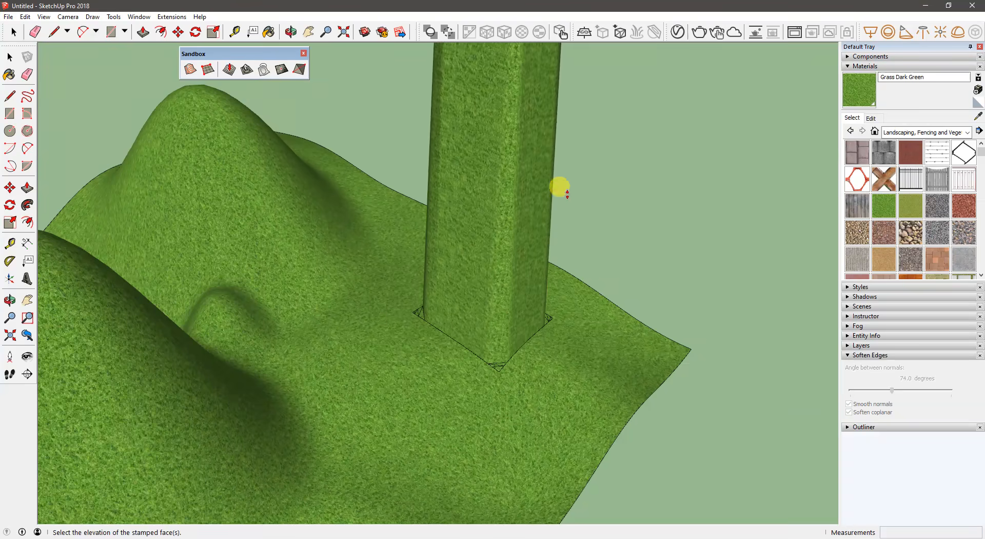
middle_drag(523, 353, 423, 336)
middle_drag(455, 490, 444, 435)
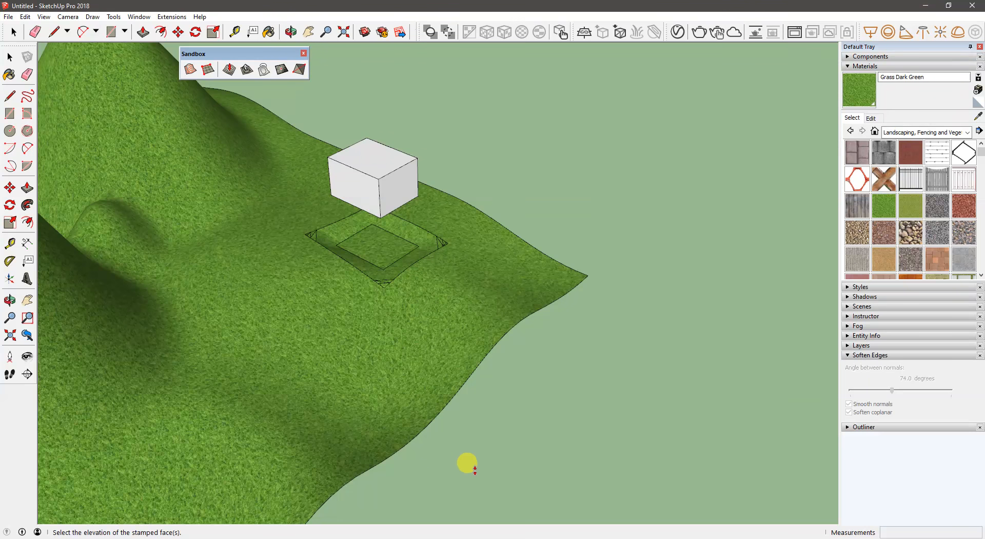
click(469, 461)
middle_drag(378, 347, 569, 153)
key(space)
click(569, 150)
- Move the box group straight down from its lower corner onto the stamped flat pad and deselect it
scroll(383, 178, up, 8)
middle_drag(352, 218, 103, 273)
click(420, 180)
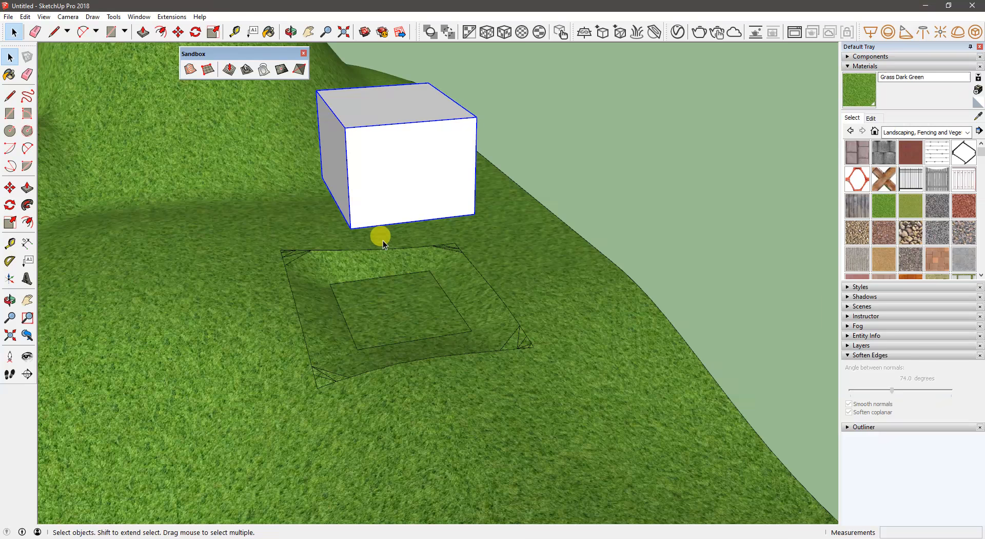
key(m)
click(351, 227)
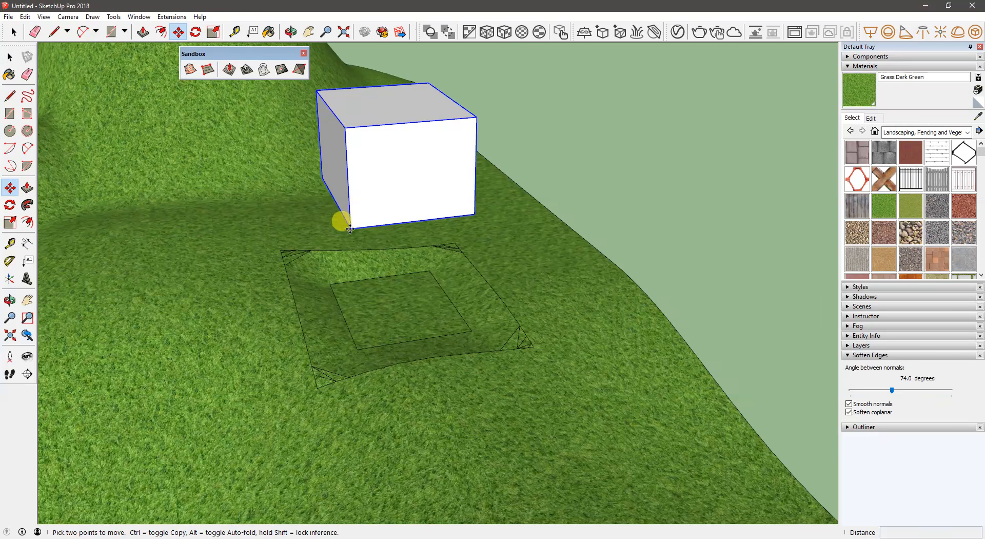
click(359, 350)
key(space)
middle_drag(391, 330, 676, 191)
click(678, 189)
- Draw a horizontal circle with a radius of about 15' 5" centred on the peak of the hill near the red axis
middle_drag(583, 333, 100, 325)
middle_drag(228, 300, 466, 303)
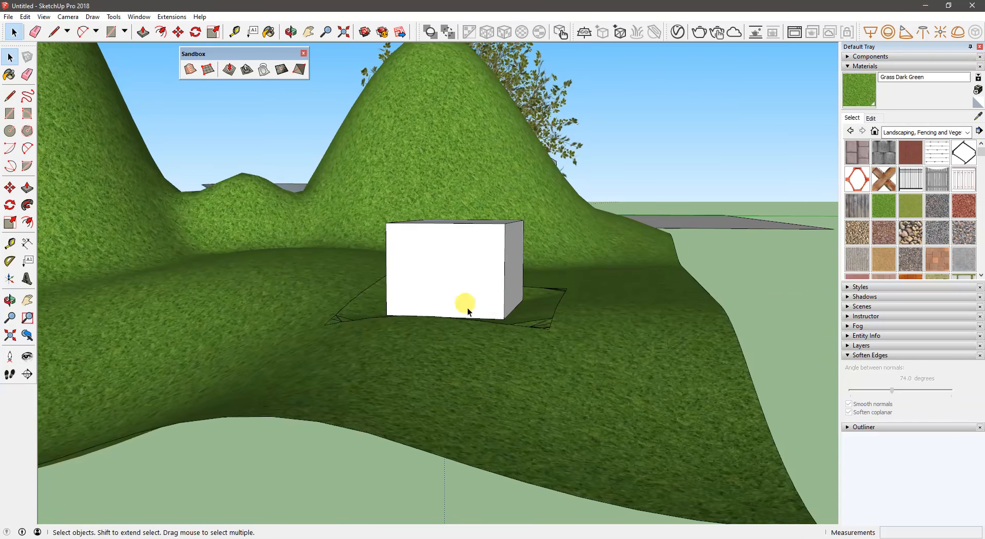
middle_drag(536, 297, 285, 400)
middle_drag(176, 260, 359, 250)
key(c)
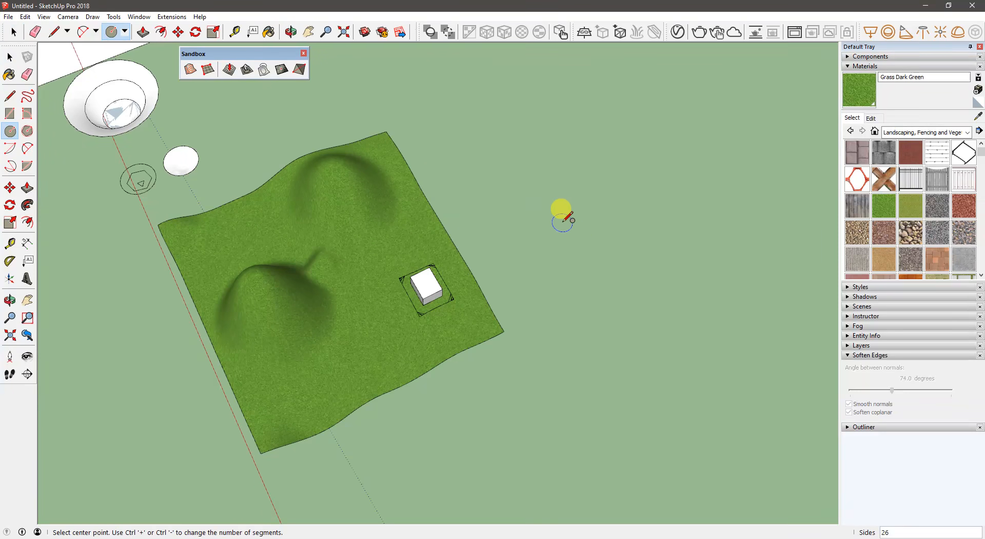
click(555, 203)
key(Escape)
click(252, 275)
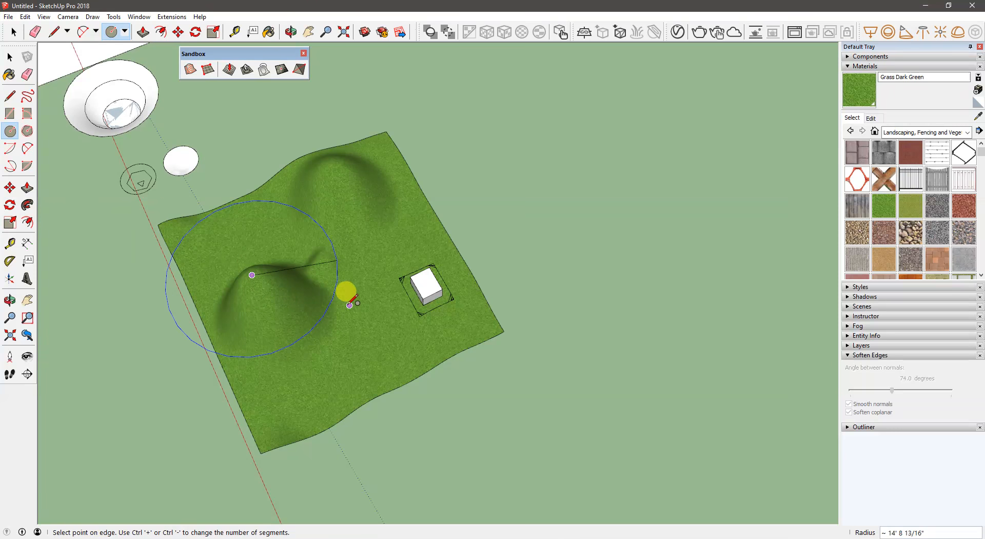
click(350, 297)
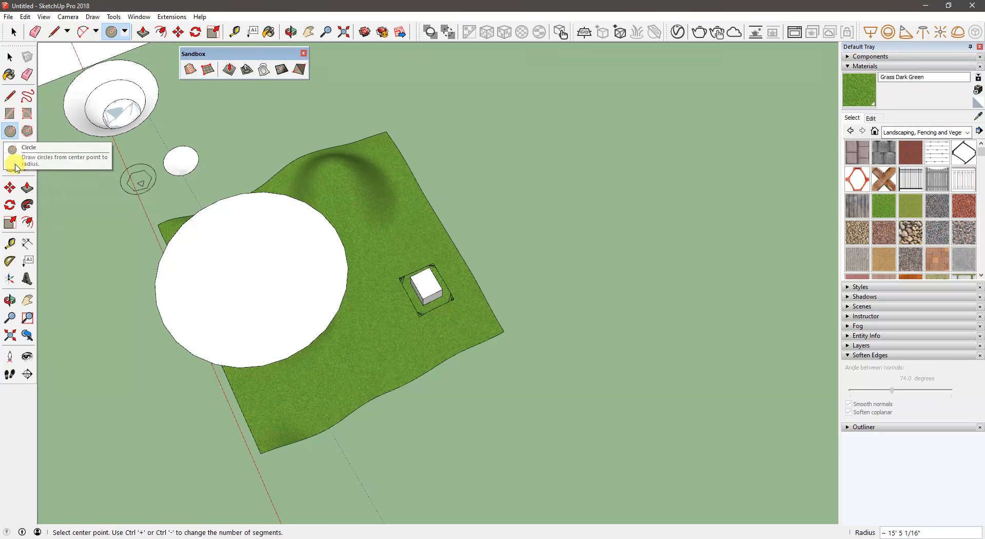
- Offset the circle's edge inward by about 1' 7" and delete the inner face to leave a flat ring
click(27, 222)
click(318, 229)
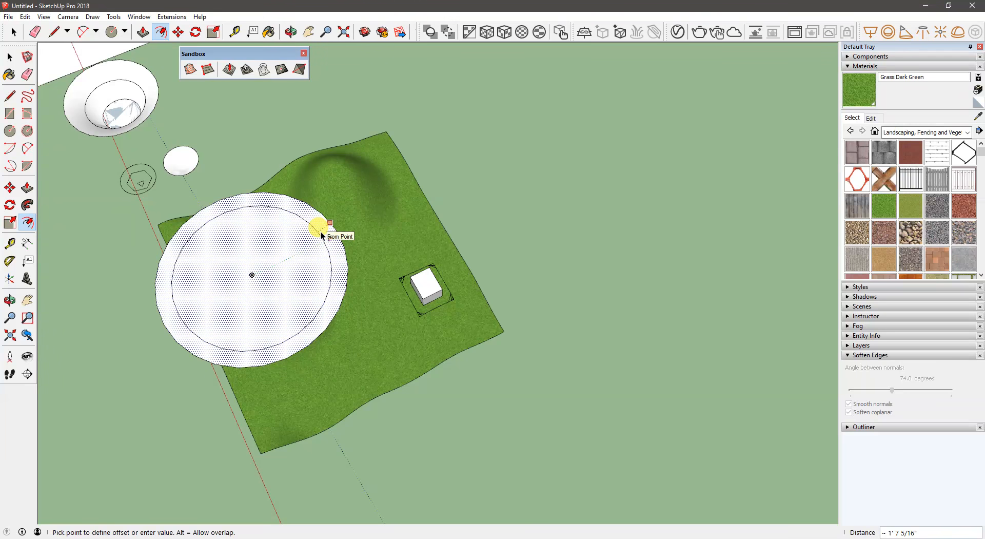
click(321, 232)
key(space)
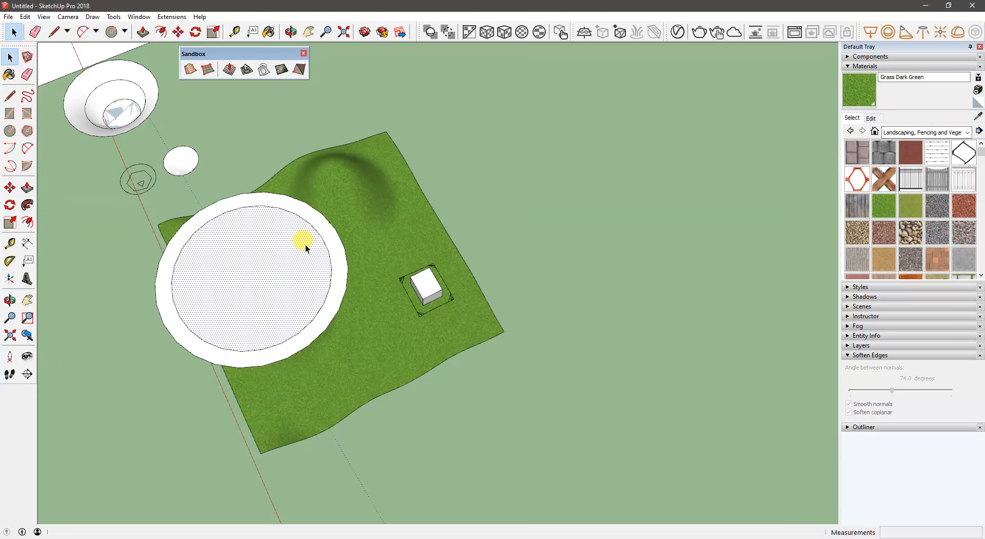
key(Delete)
- Select the ring's face and edges and make them a group
click(334, 248)
right_click(334, 248)
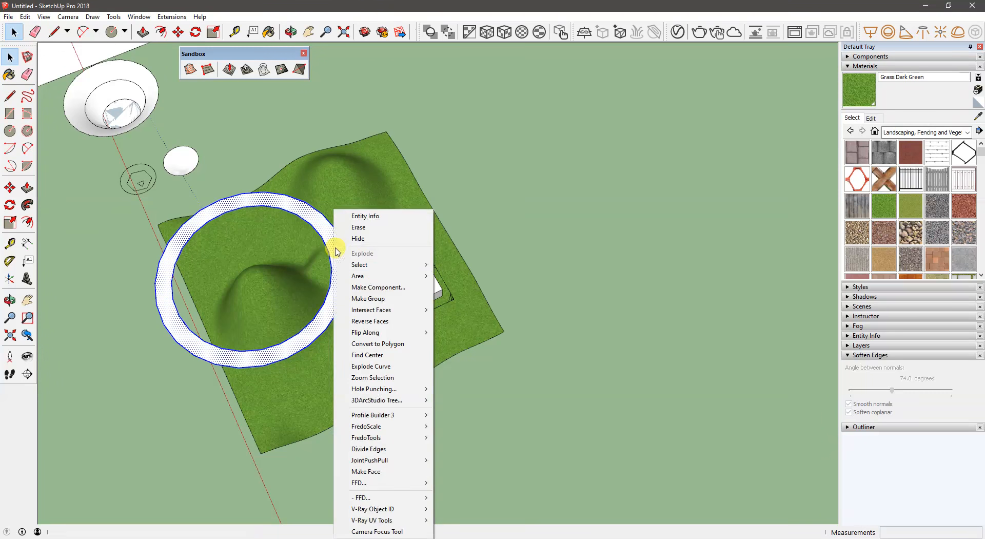
click(372, 297)
- Open the ring group for editing and draw two lines across the band, marking off the section beside the peak
middle_drag(380, 287, 464, 133)
scroll(306, 239, up, 1)
middle_drag(303, 240, 391, 406)
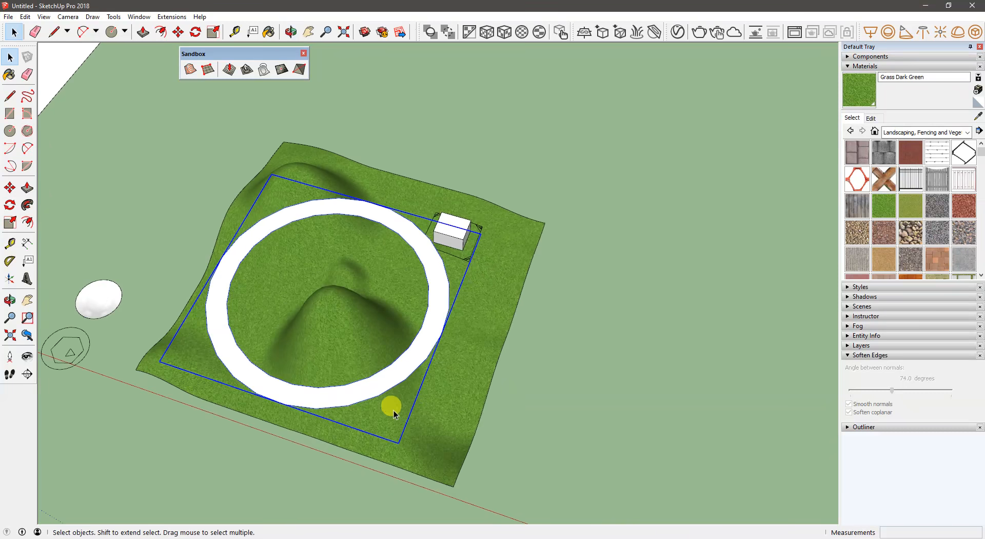
double_click(414, 361)
middle_drag(414, 260, 433, 313)
key(l)
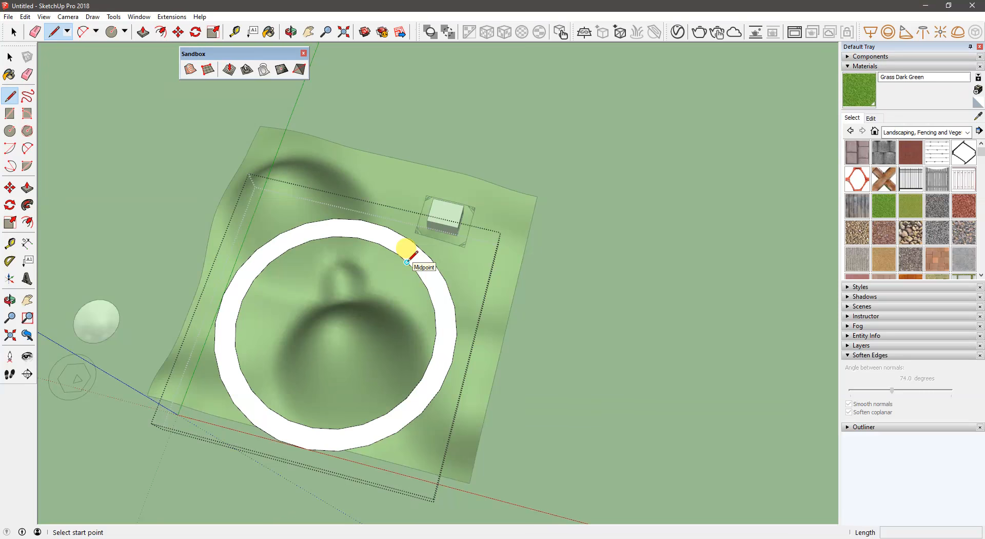
click(407, 263)
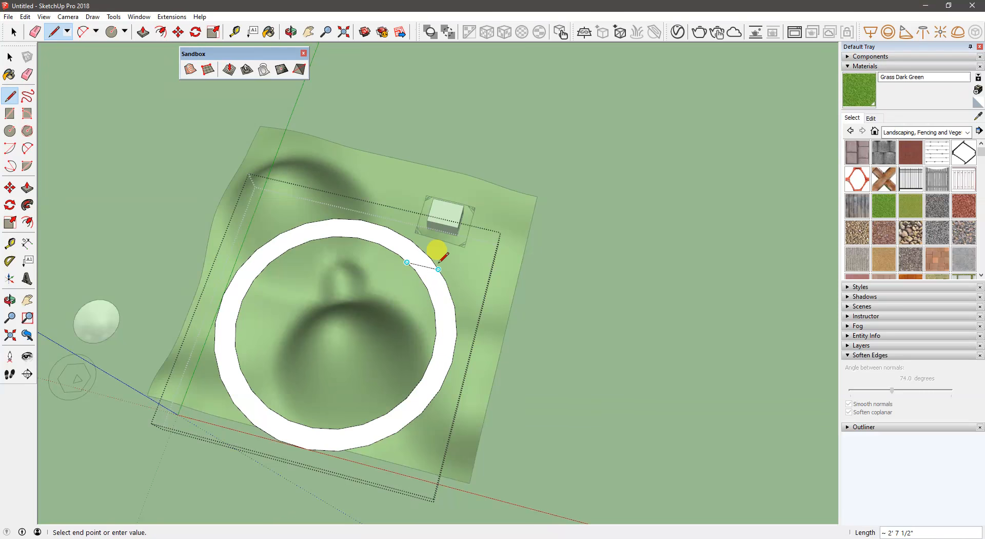
click(301, 424)
click(290, 456)
- Erase the ring section between the two cut lines along with the overhanging line end, and exit the group
key(e)
click(339, 429)
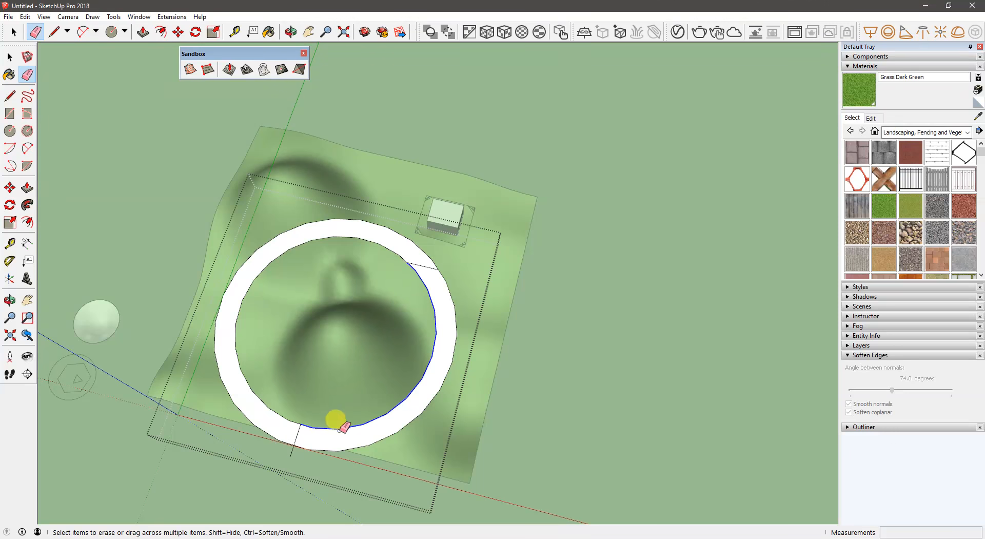
drag(342, 426, 286, 445)
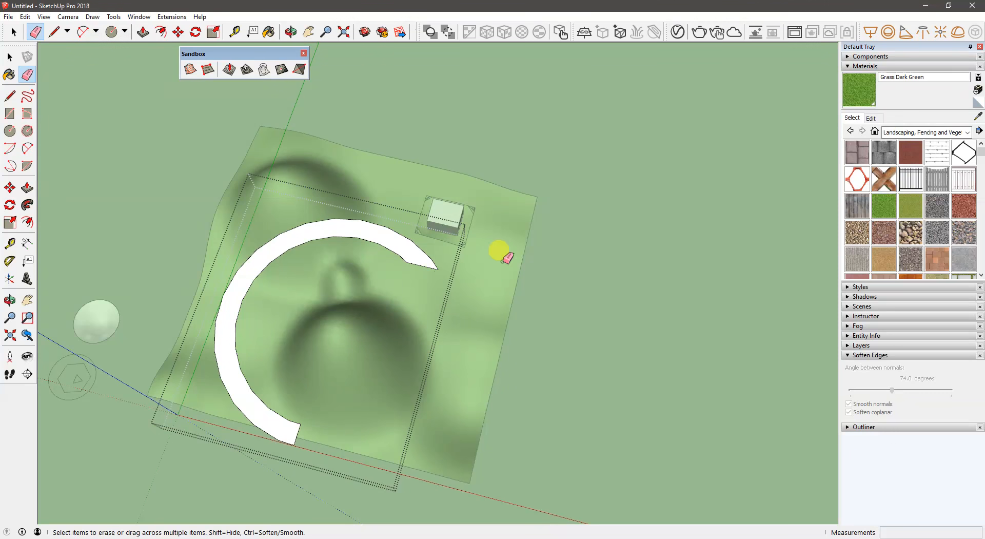
key(space)
click(640, 233)
- Drape the curved band's outline onto the terrain and open the terrain group for editing
middle_drag(162, 342, 293, 178)
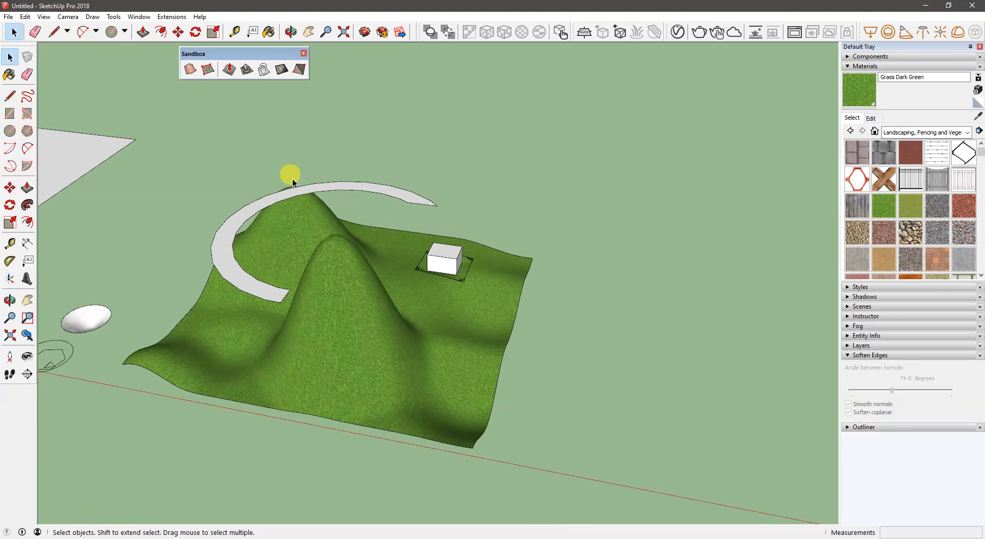
click(335, 186)
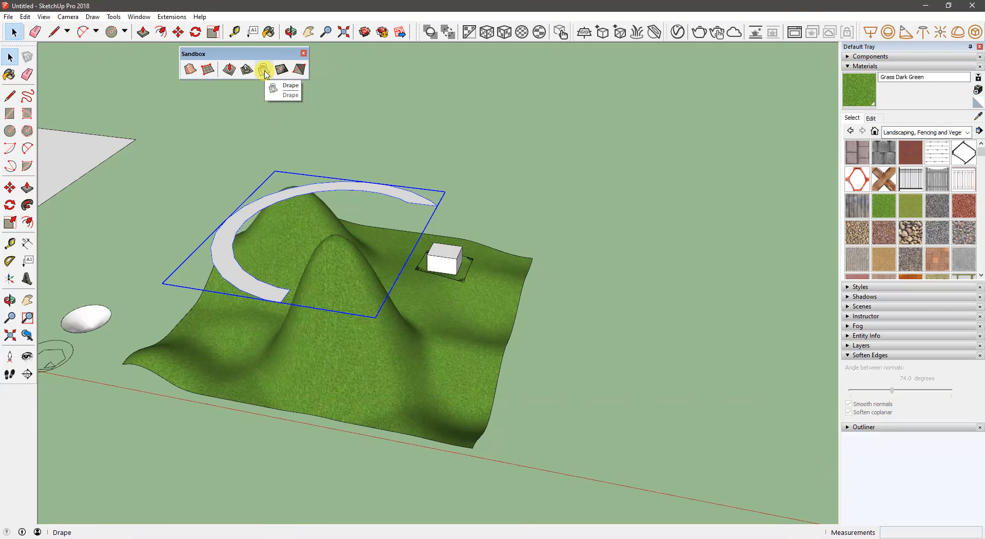
middle_drag(260, 128, 242, 192)
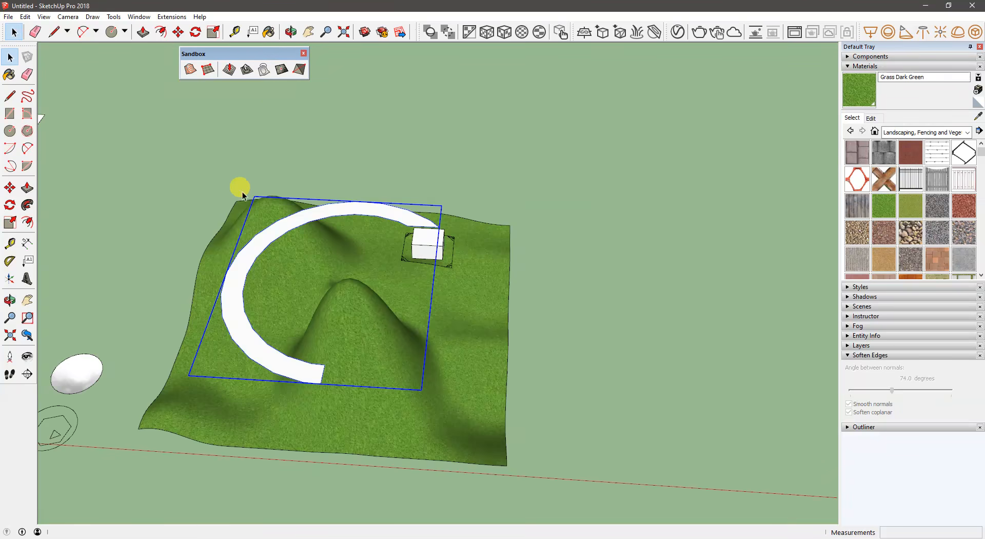
click(265, 70)
click(343, 311)
middle_drag(343, 308, 329, 229)
double_click(394, 250)
- Try deleting the draped strip from the terrain, undo the deletion, and try Push/Pull on the strip
click(394, 250)
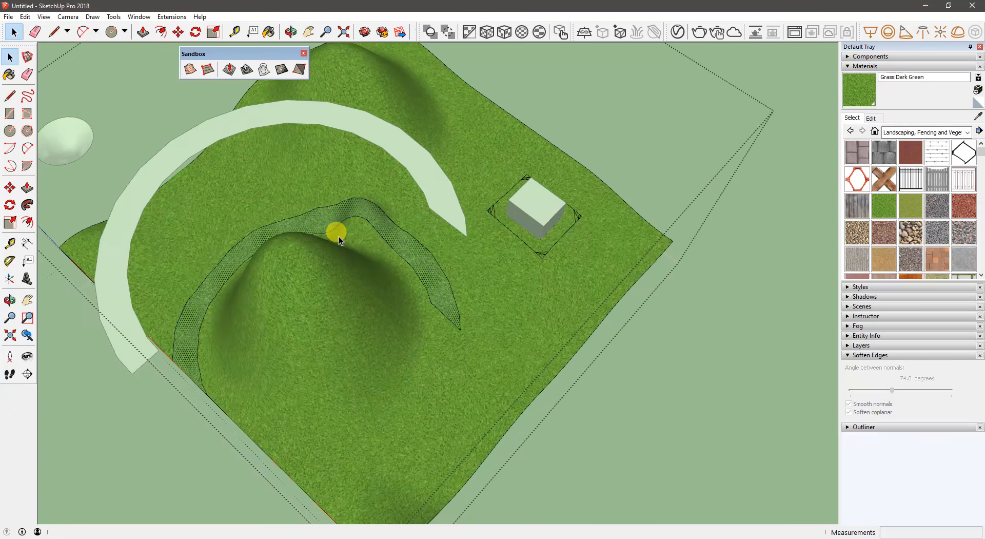
key(Delete)
middle_drag(324, 229, 503, 223)
key(ctrl+z)
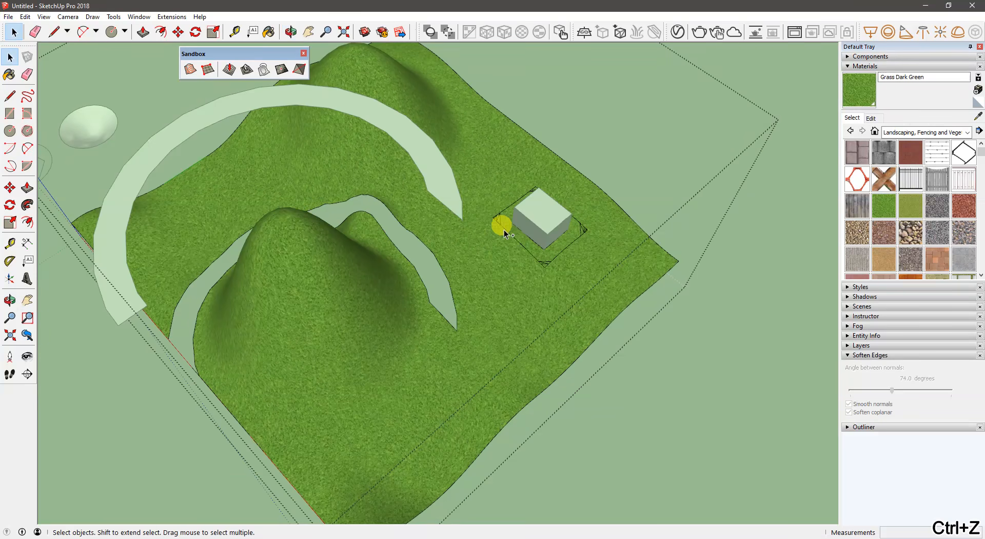
key(p)
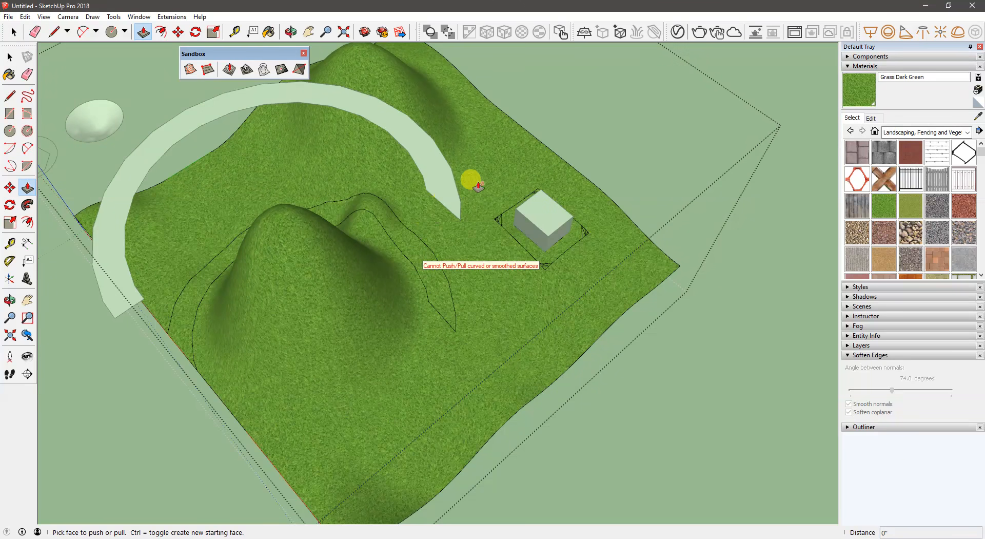
key(space)
- Show the Fredo6_JointPushPull toolbar and move the Sandbox toolbar out of its way
middle_drag(451, 230, 65, 385)
right_click(13, 408)
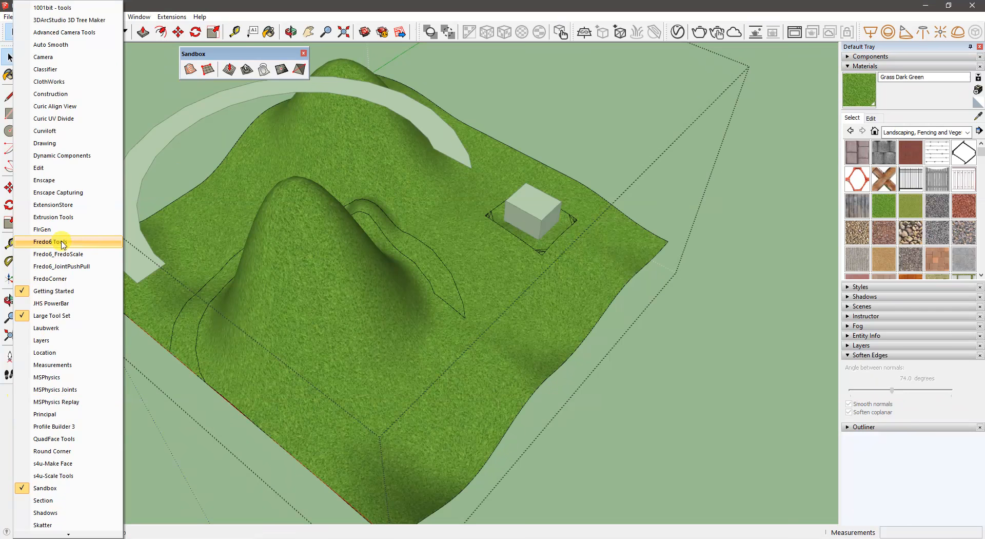
click(70, 266)
drag(195, 54, 483, 57)
- Try Joint Push Pull on the draped strip with an offset of about 10", and undo it
click(204, 68)
click(433, 272)
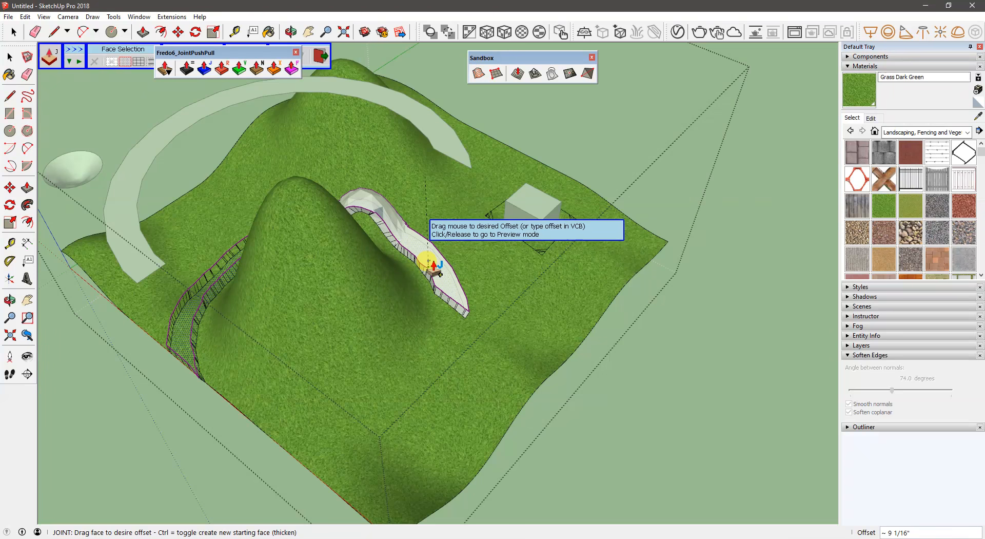
click(423, 266)
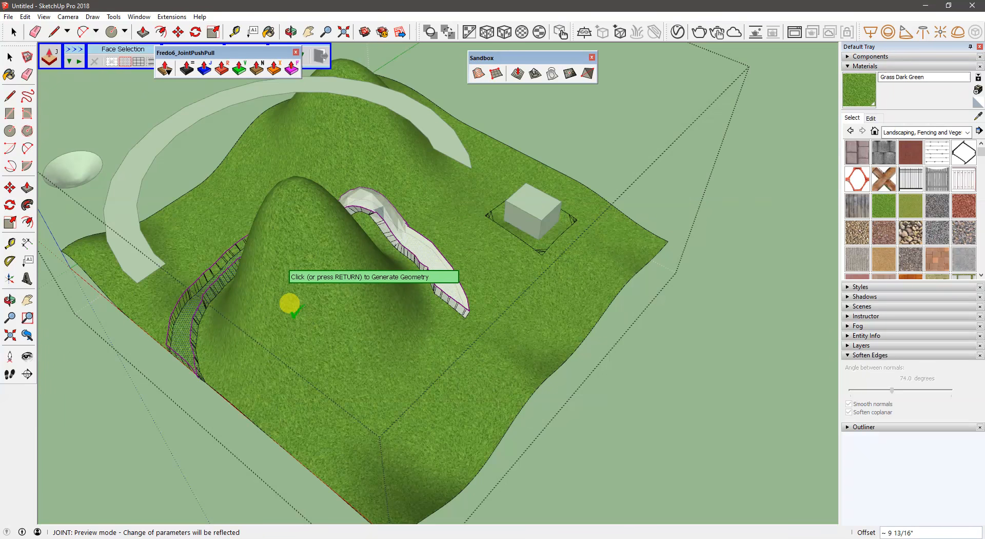
middle_drag(292, 299, 567, 277)
middle_drag(334, 257, 216, 323)
key(ctrl+z)
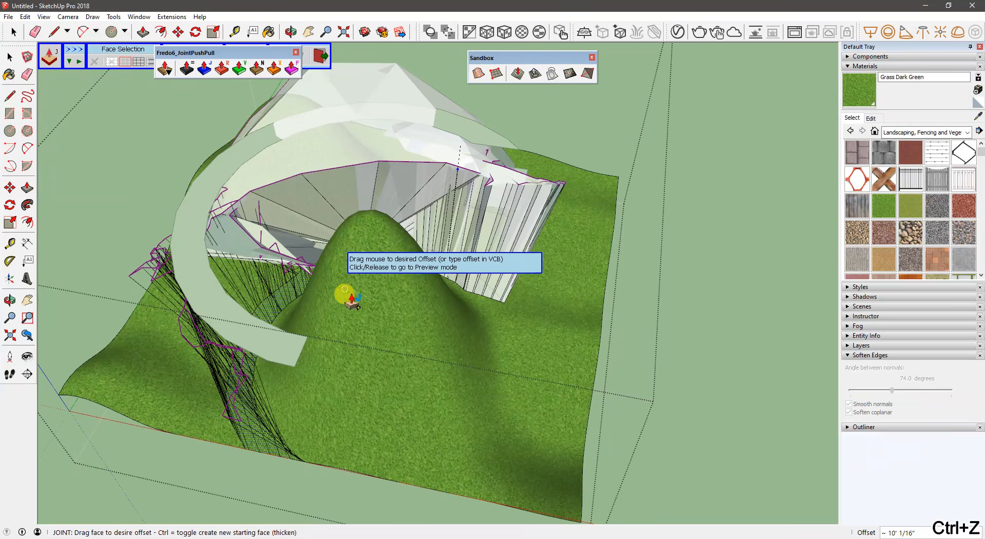
key(ctrl+z)
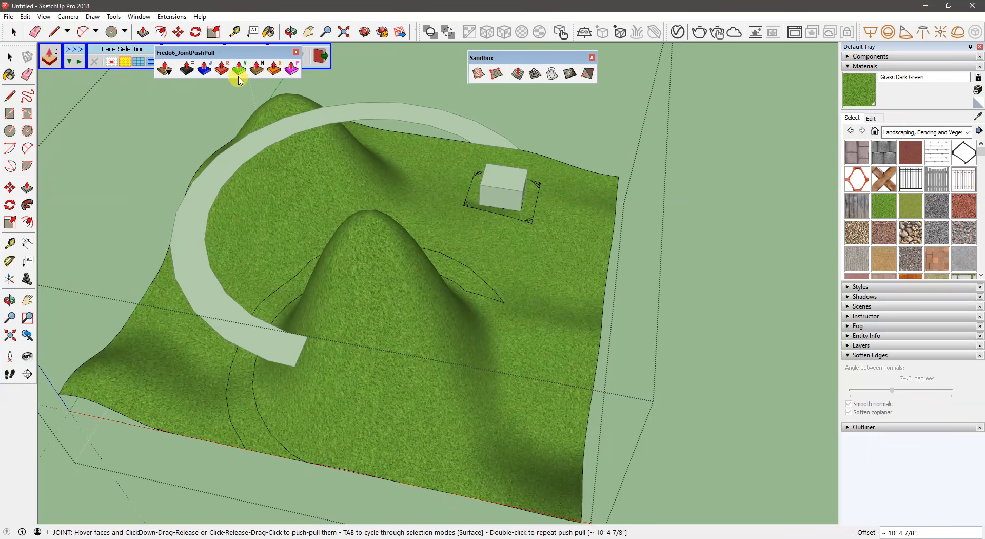
- Try Normal Push Pull on the draped strip with an offset of about 9 1/2", cancel it, and shift the JointPushPull toolbar
click(257, 68)
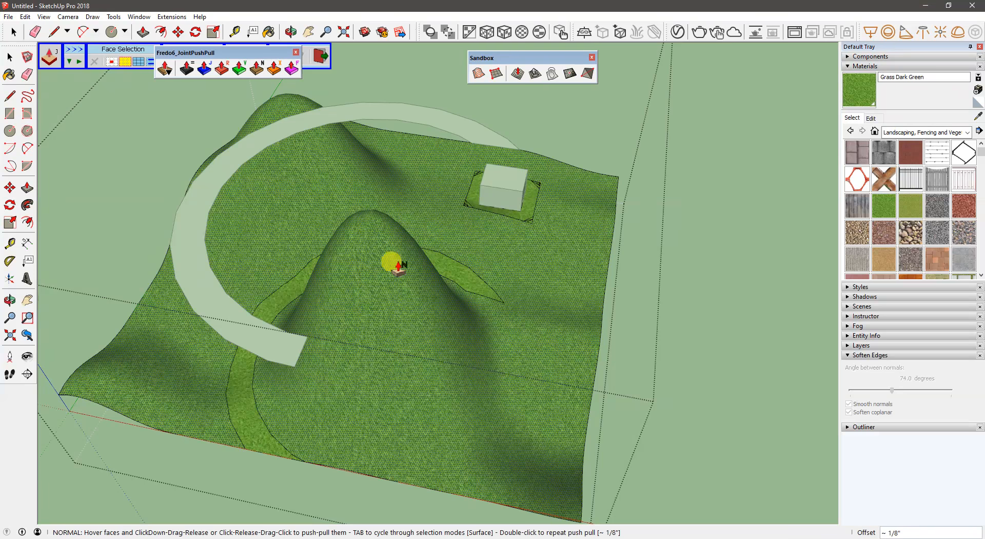
click(282, 291)
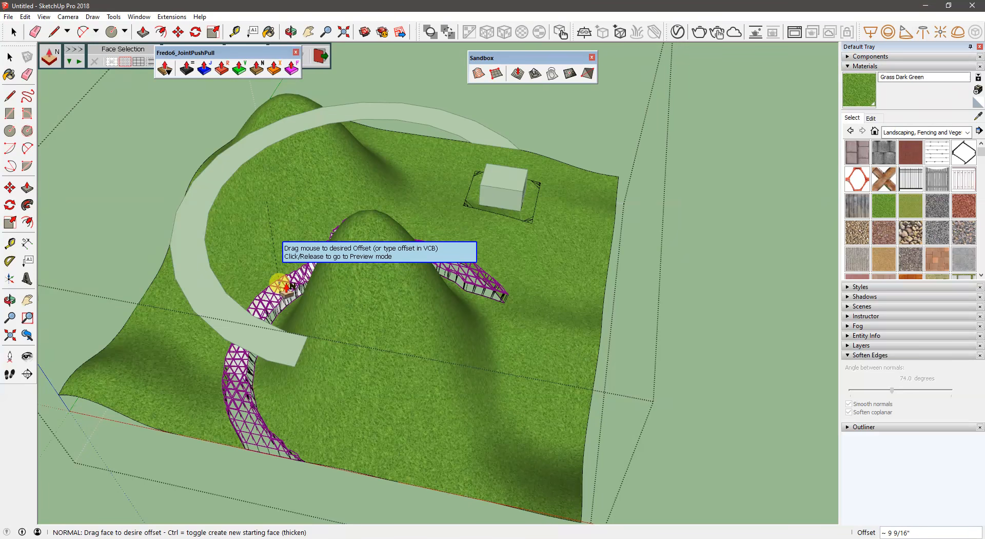
key(Escape)
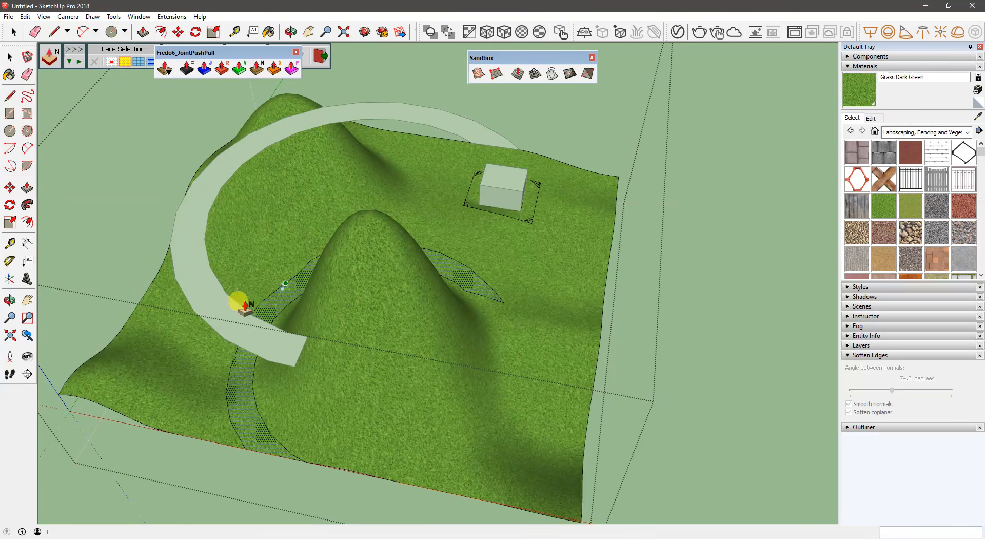
key(space)
click(102, 143)
key(ctrl+z)
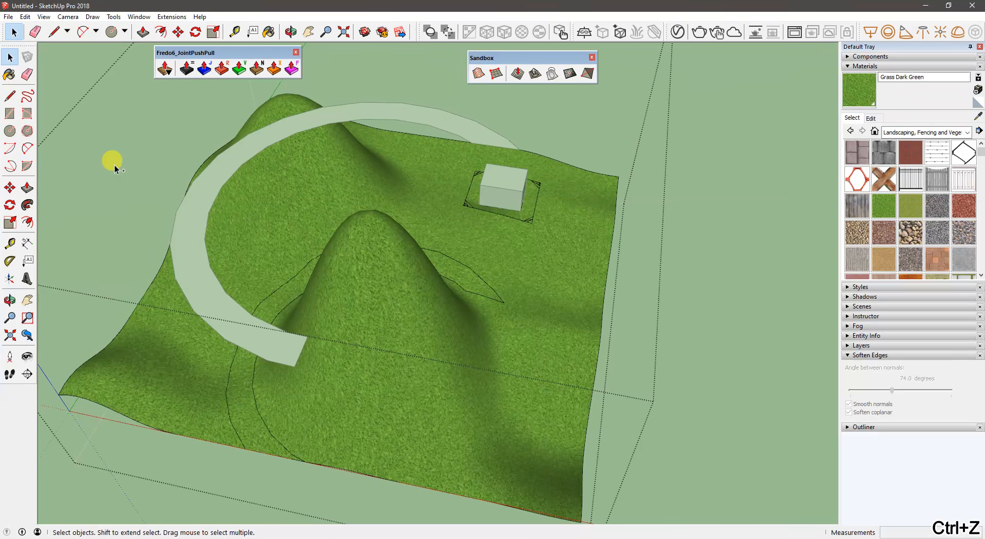
drag(192, 55, 175, 54)
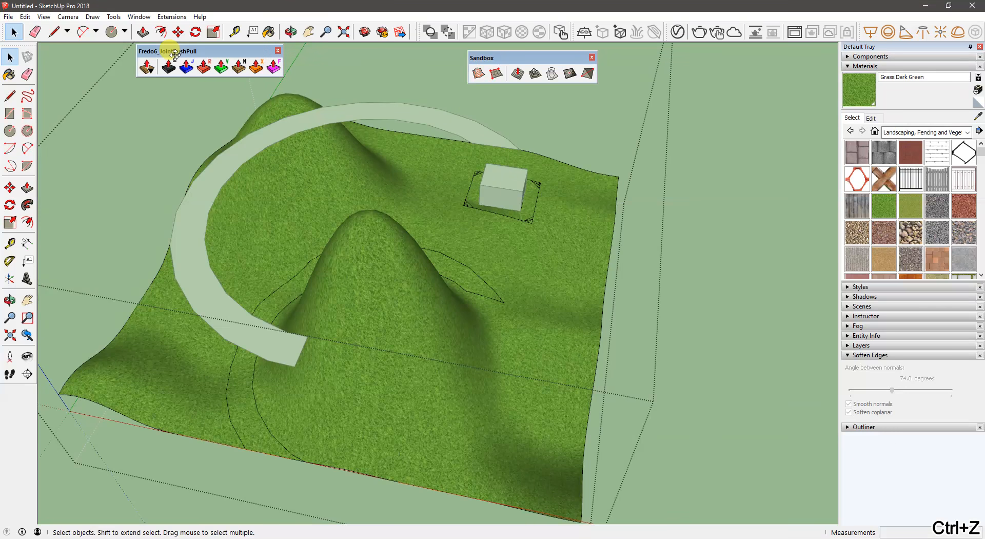
click(126, 189)
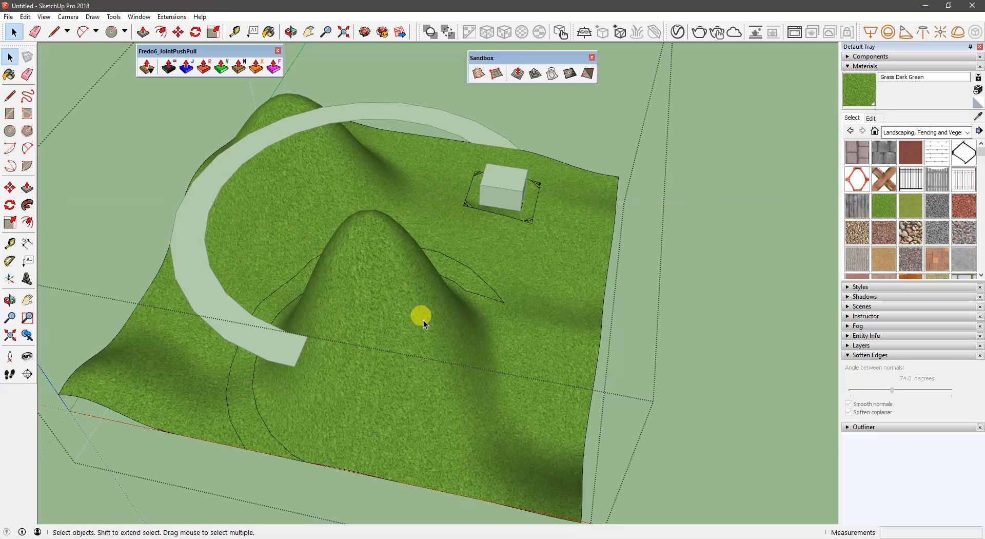
right_click(13, 482)
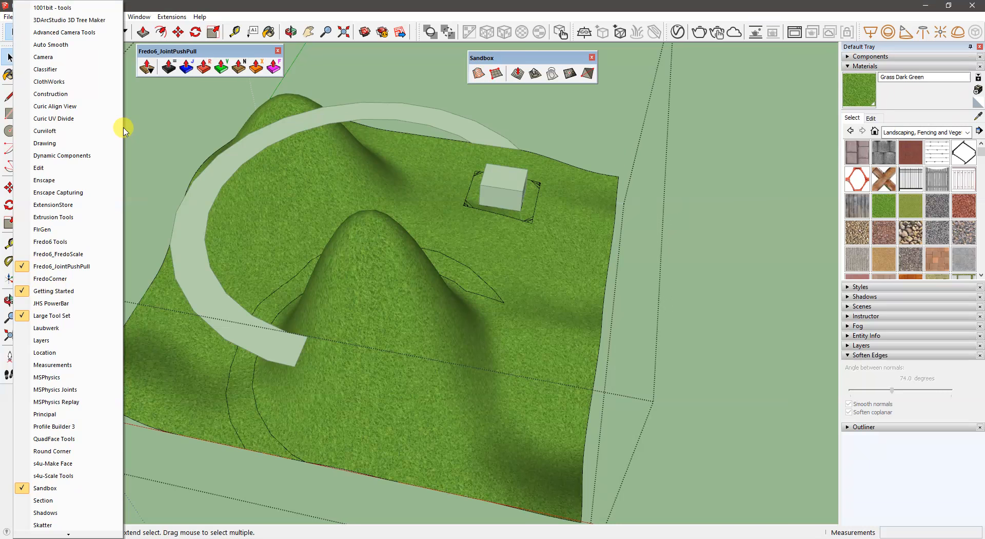
click(171, 56)
right_click(2, 453)
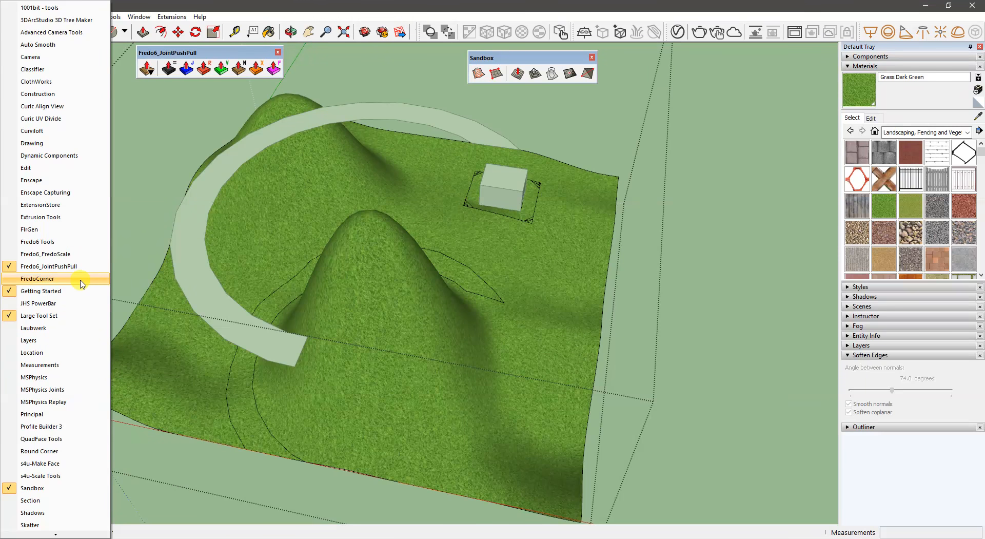
click(140, 199)
middle_drag(170, 223, 167, 183)
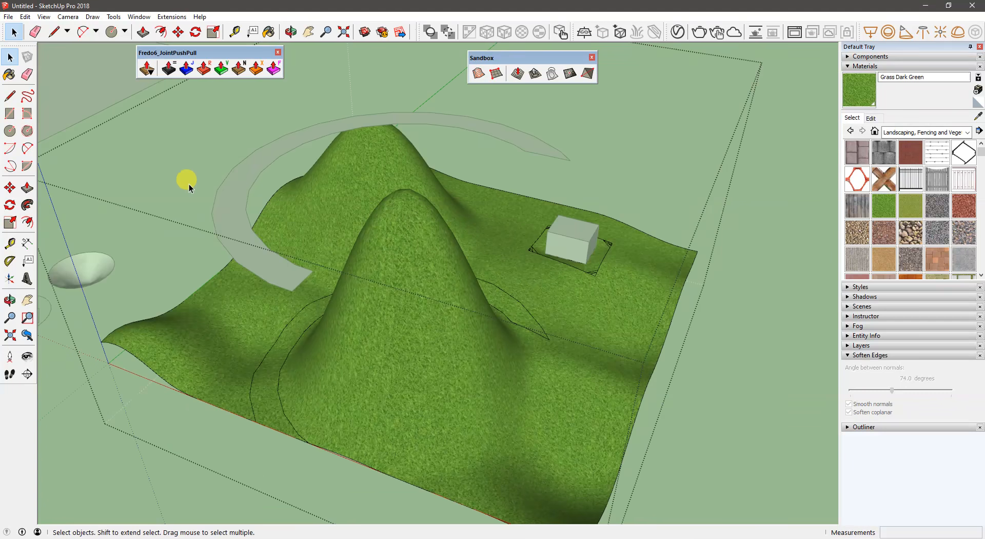
- Leave the terrain group and undo the draping of the curved strip onto the terrain
key(ctrl+z)
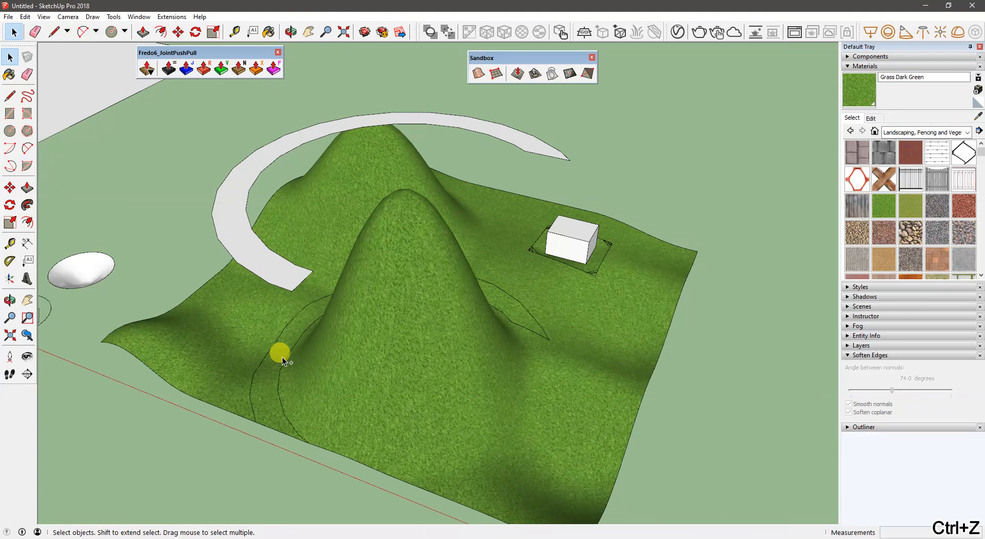
key(ctrl+z)
key(ctrl+z)
key(ctrl+z)
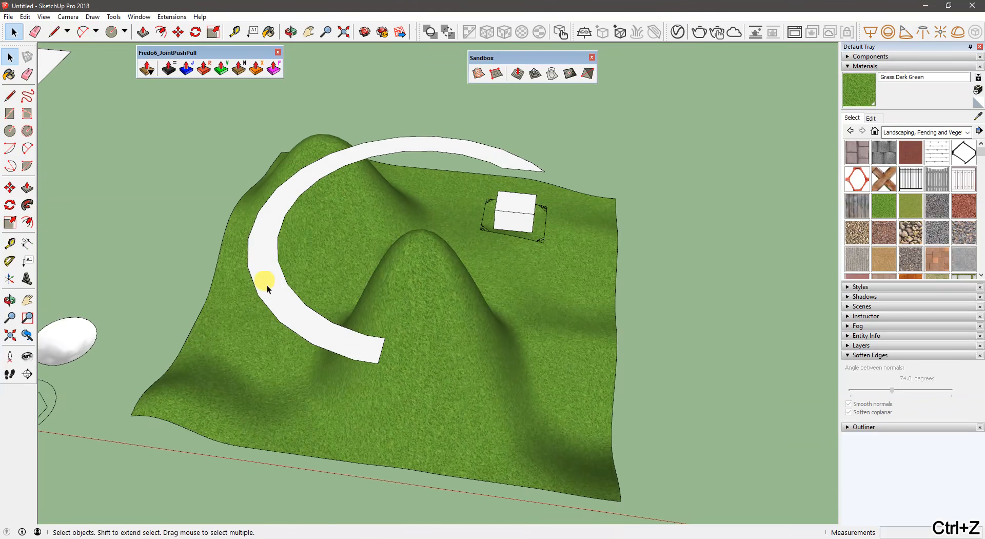
- Stamp the curved strip into the terrain with a 1' offset, lowering the stamped faces to form a curved channel
click(260, 279)
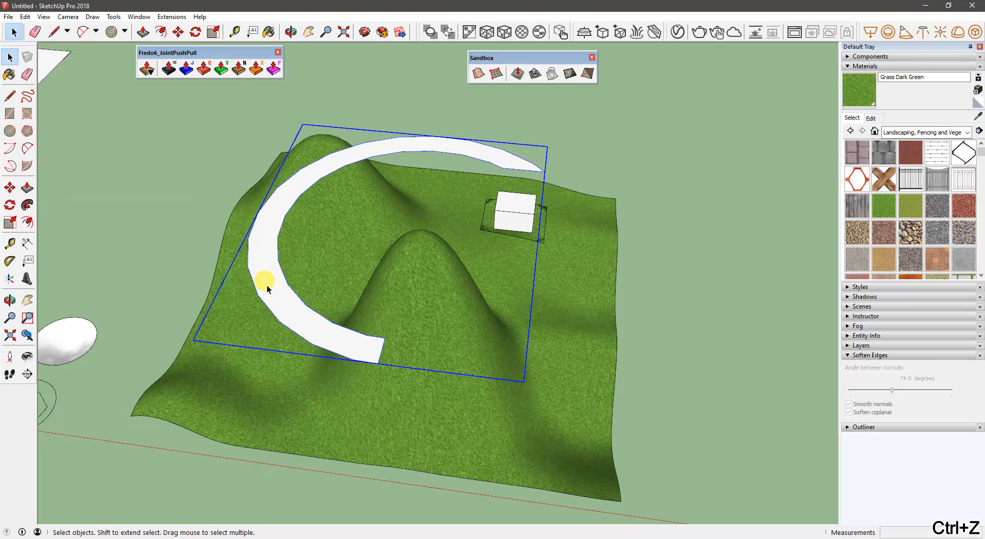
click(535, 75)
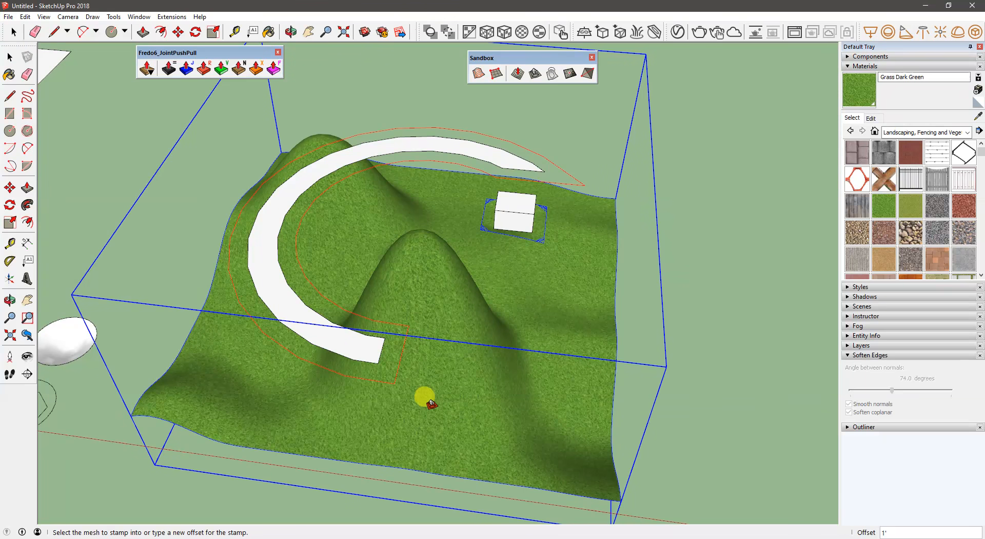
click(311, 368)
middle_drag(311, 458, 374, 369)
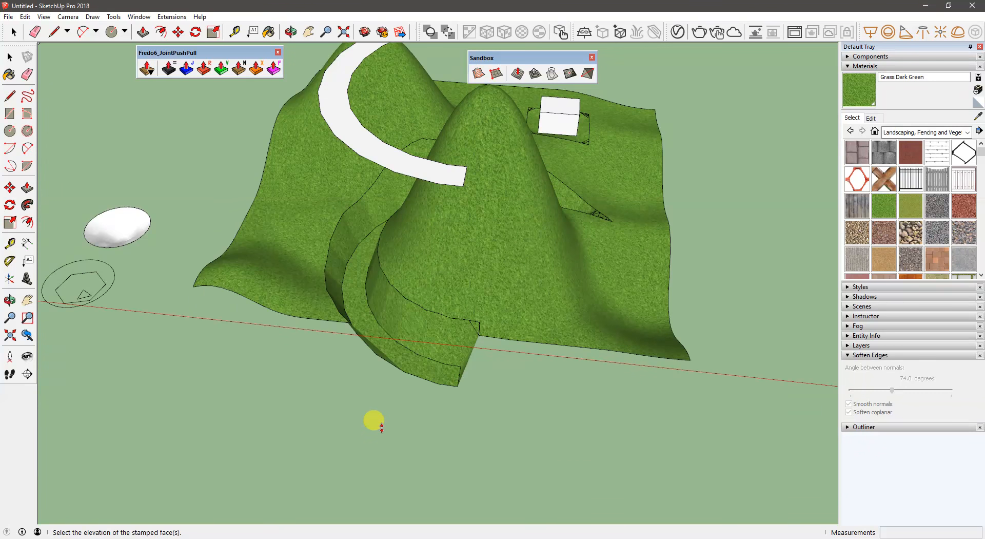
click(365, 323)
middle_drag(365, 320, 469, 311)
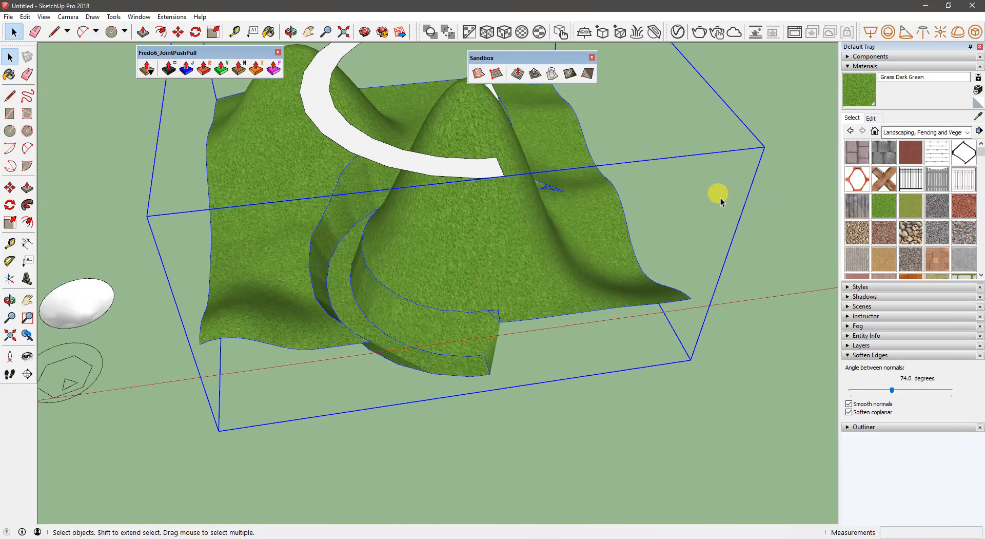
click(717, 195)
- Paint the floor of the stamped channel inside the terrain group with the Water Deep material from the Water collection
middle_drag(339, 283, 462, 308)
click(308, 282)
double_click(308, 282)
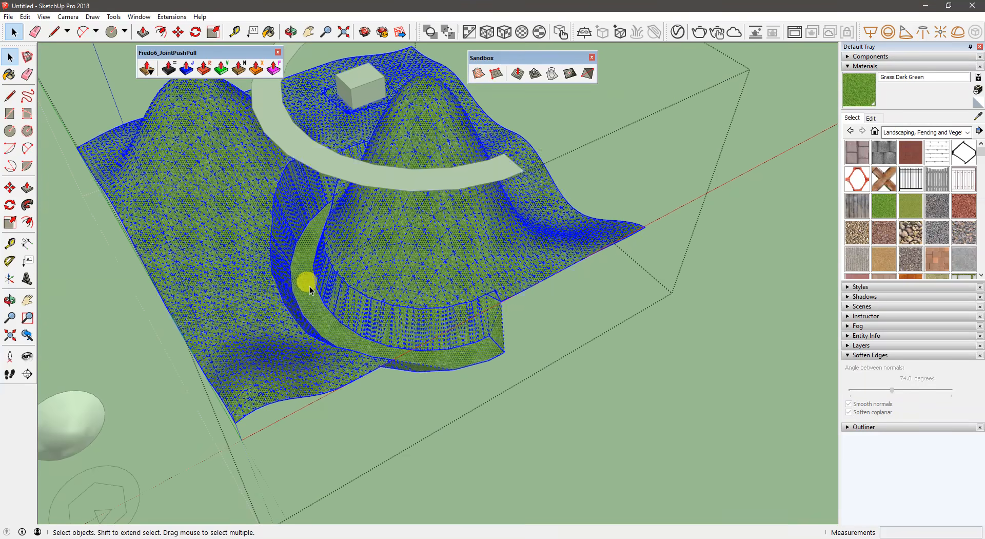
click(306, 283)
key(b)
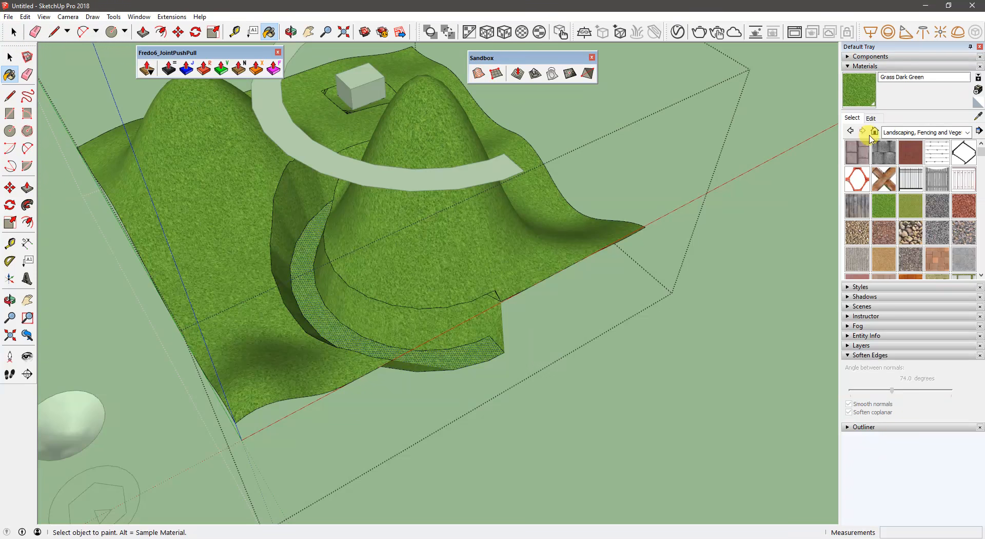
click(903, 132)
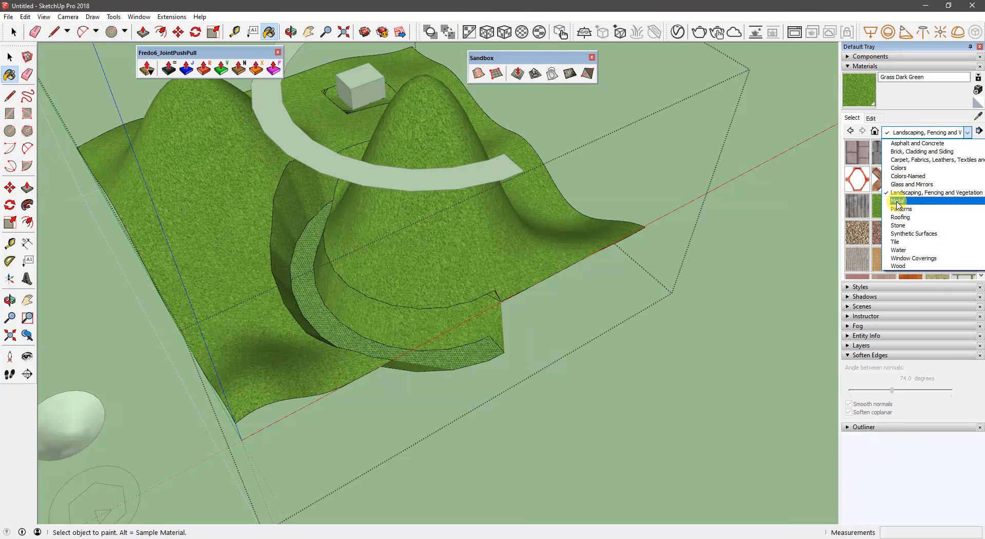
click(912, 191)
click(908, 133)
click(898, 250)
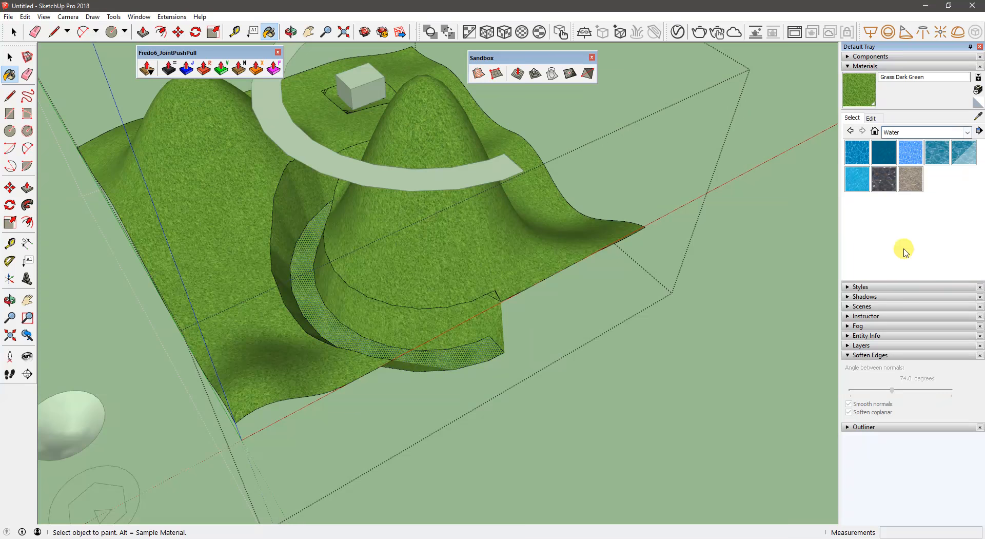
click(884, 152)
click(316, 304)
mouse_move(385, 293)
middle_down()
mouse_move(389, 241)
mouse_move(705, 160)
middle_up()
key(space)
- Draw a line about 2' 6" long across the middle of the white box's top face, inside its group
mouse_move(359, 269)
middle_down()
mouse_move(629, 264)
mouse_move(436, 290)
mouse_move(283, 229)
mouse_move(479, 241)
mouse_move(412, 195)
mouse_move(438, 159)
mouse_move(407, 259)
mouse_move(364, 152)
middle_up()
scroll(325, 214, up, 6)
click(422, 85)
click(369, 156)
double_click(380, 159)
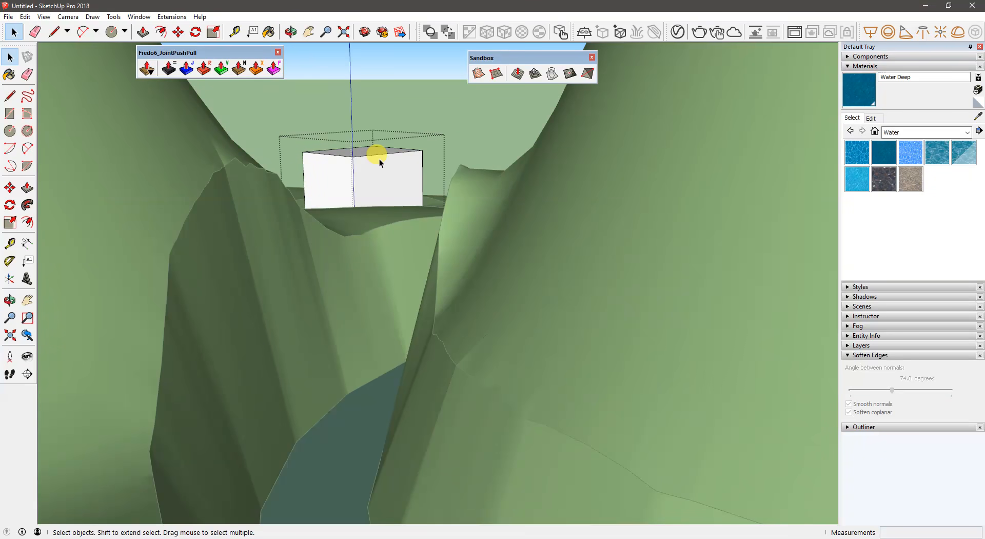
key(l)
click(388, 153)
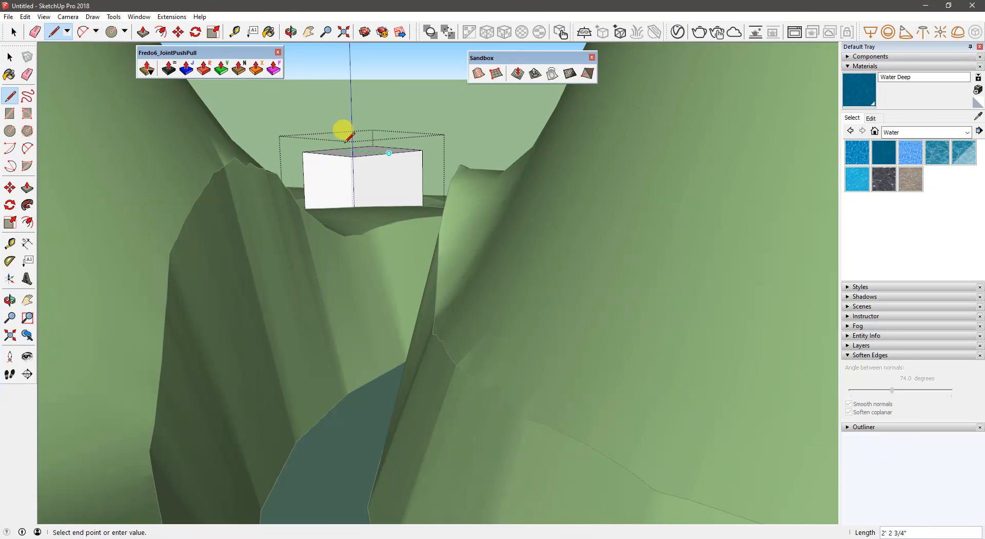
click(340, 149)
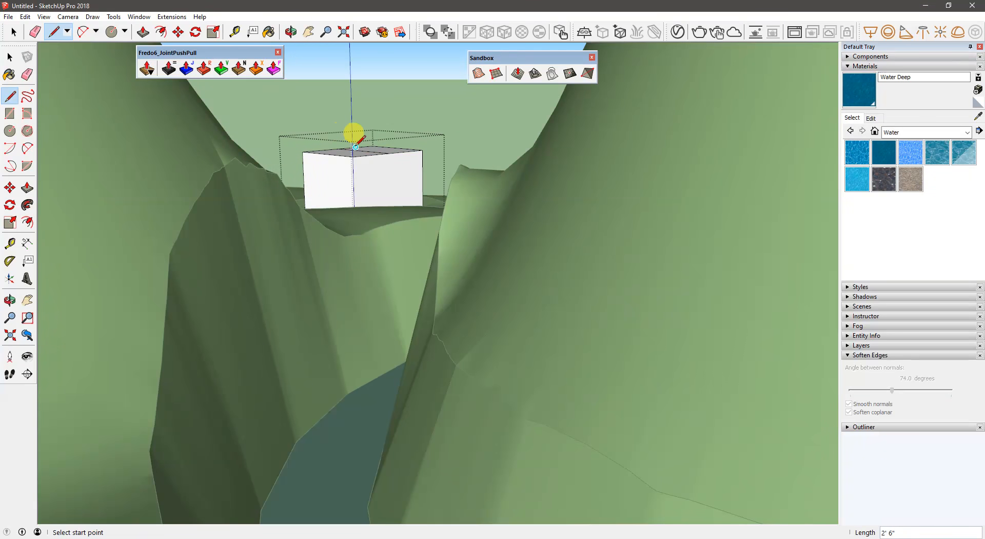
middle_drag(352, 132, 345, 154)
key(space)
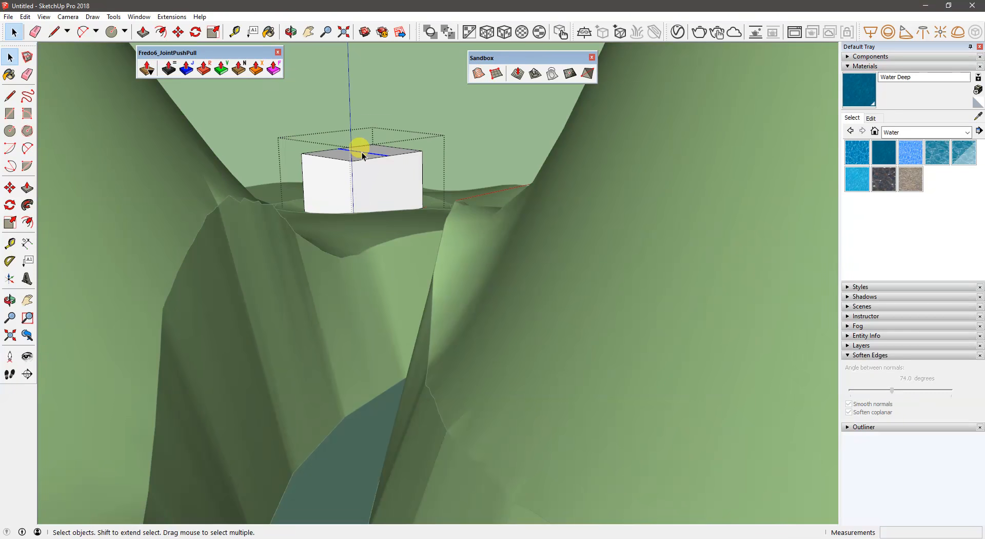
- Move the middle line of the box's top upward to form a gable roof, and leave the group
click(362, 152)
key(m)
click(362, 152)
click(363, 127)
key(space)
click(430, 126)
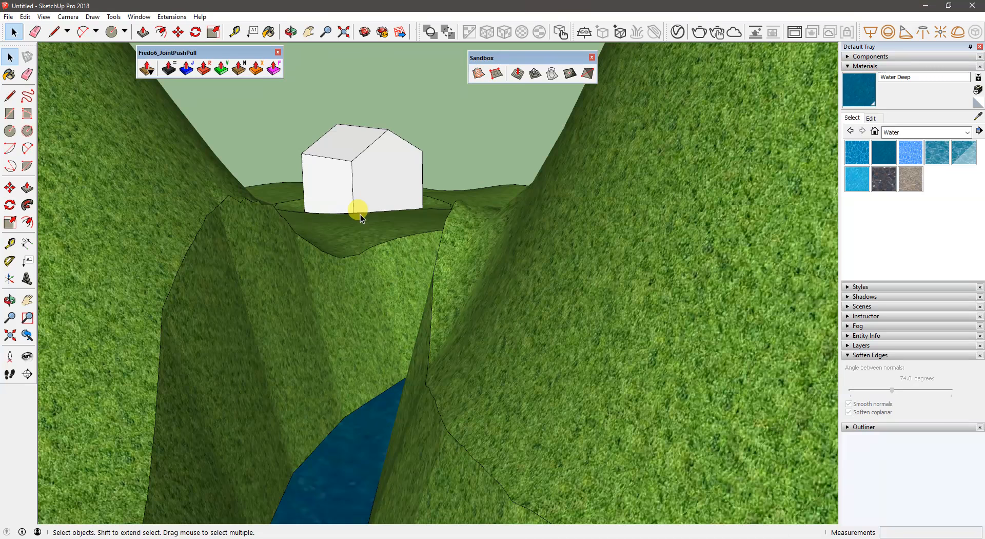
- Examine the gabled house above the river channel and the tiled building with the large tree
middle_drag(352, 205, 376, 204)
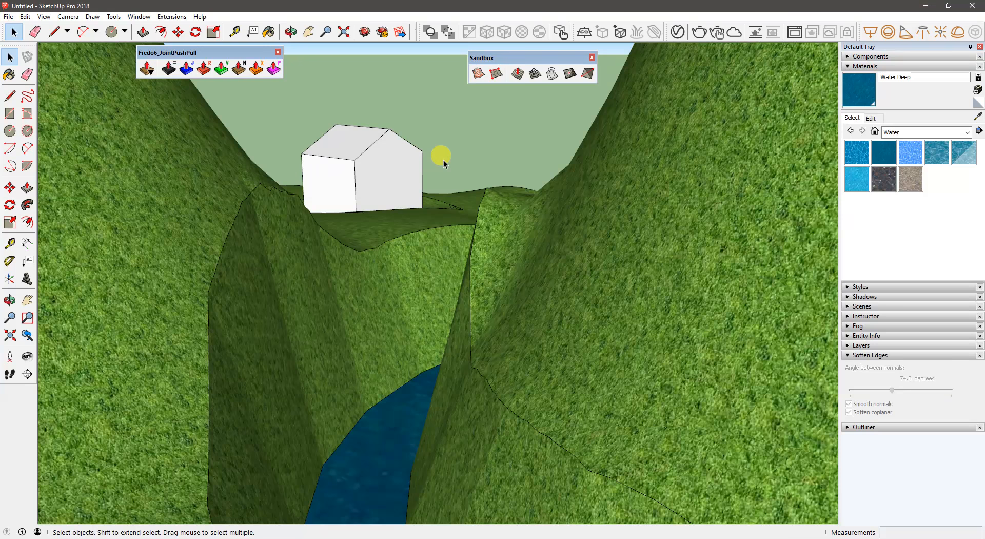
middle_drag(398, 163, 358, 183)
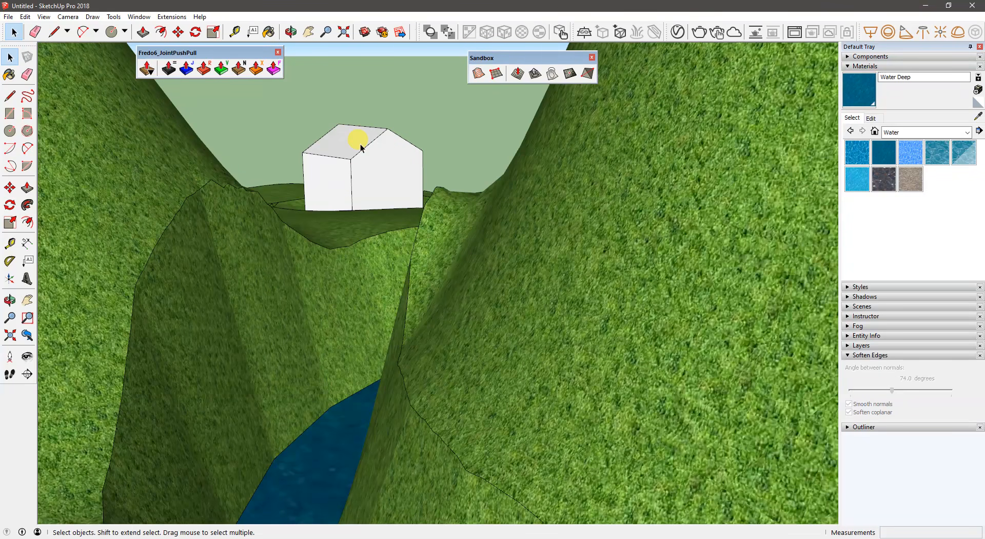
middle_drag(369, 163, 366, 152)
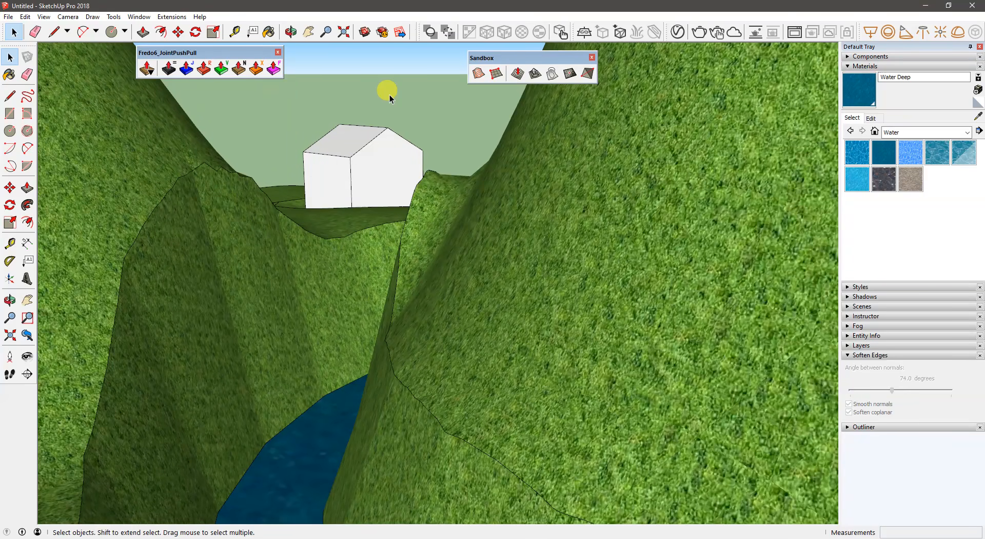
middle_drag(389, 94, 578, 293)
scroll(393, 218, down, 4)
middle_drag(241, 318, 410, 255)
scroll(378, 243, up, 1)
middle_drag(274, 274, 473, 244)
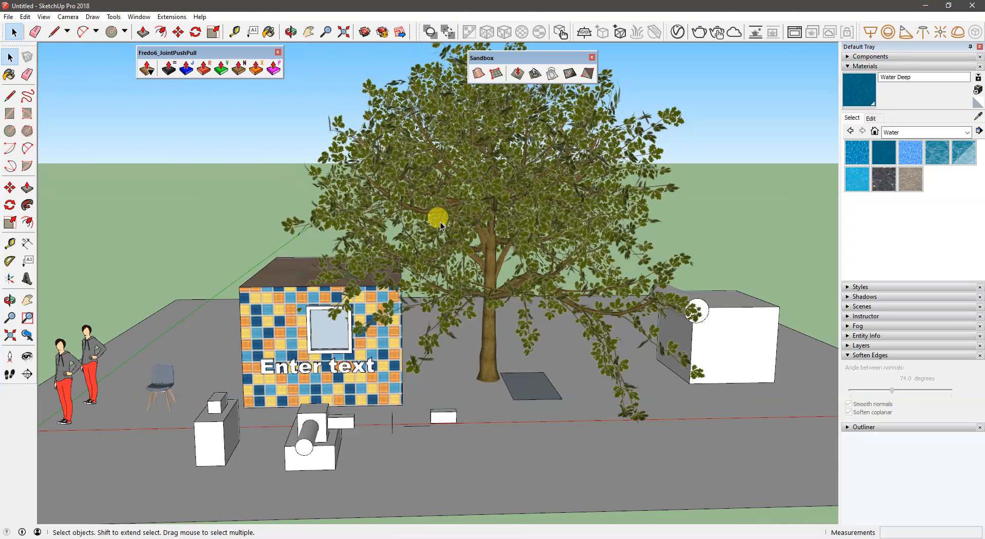
middle_drag(388, 254, 304, 267)
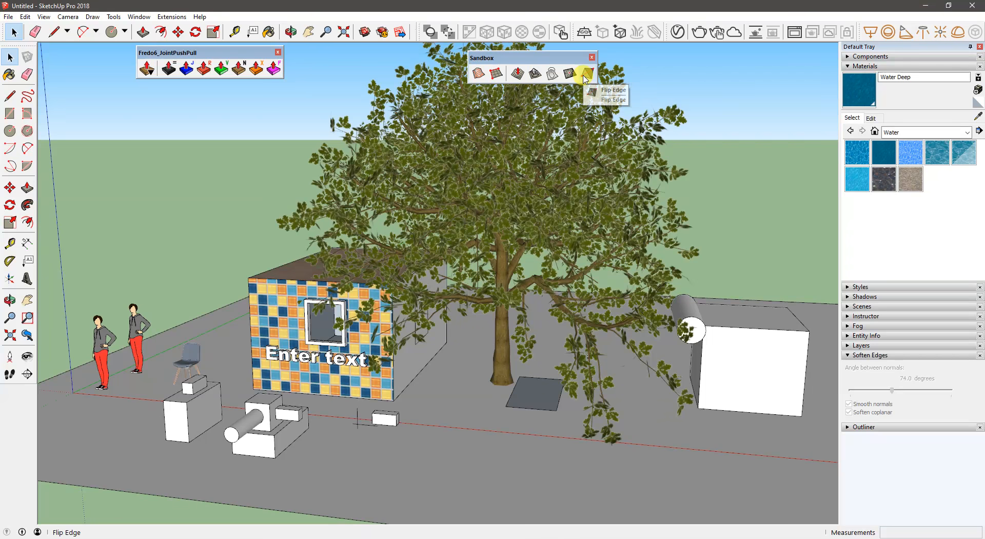
- Inspect the terrain group's grass surface and lower edge up close, and return to the whole model
middle_drag(732, 161, 214, 228)
scroll(214, 228, up, 8)
middle_drag(112, 272, 542, 189)
key(x)
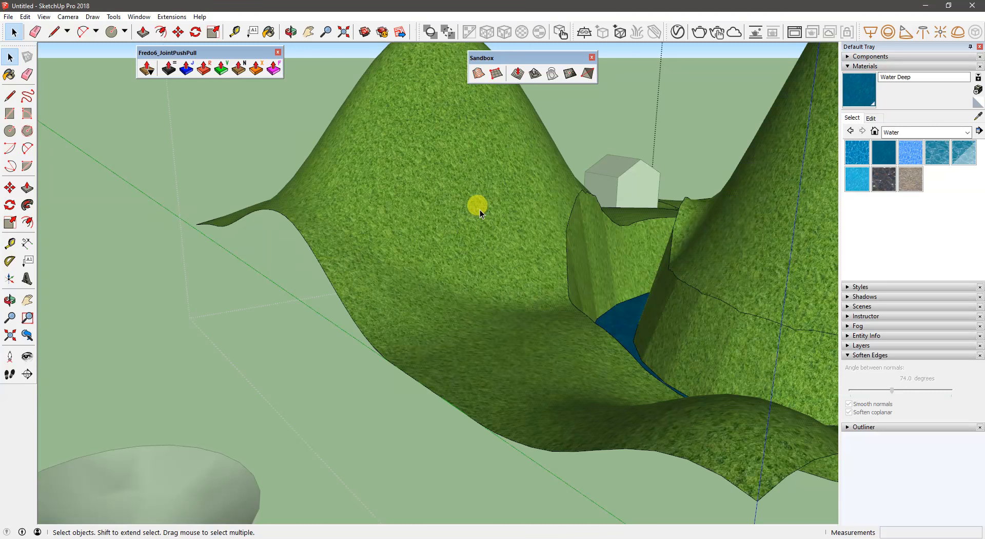
click(479, 209)
scroll(423, 213, up, 10)
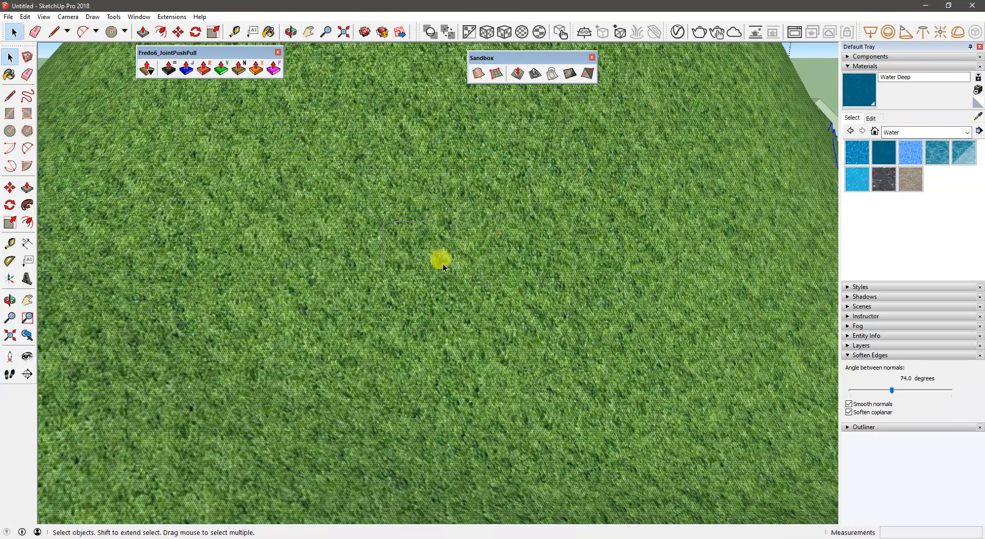
drag(442, 263, 483, 300)
middle_drag(278, 266, 362, 238)
drag(362, 237, 445, 319)
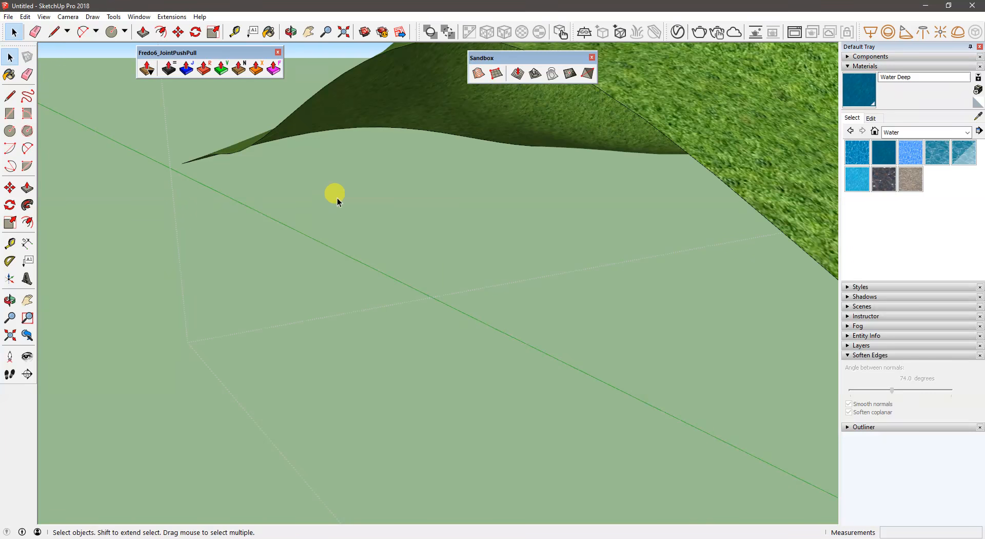
scroll(335, 199, down, 6)
scroll(336, 208, down, 5)
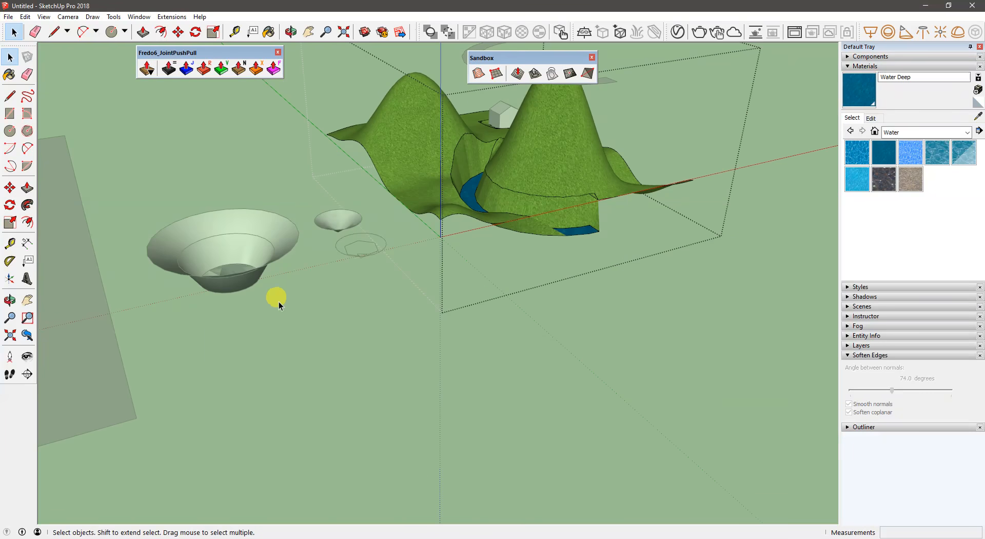
middle_drag(396, 356, 296, 339)
- Show the Construction toolbar and look through the list of available toolbars
right_click(14, 435)
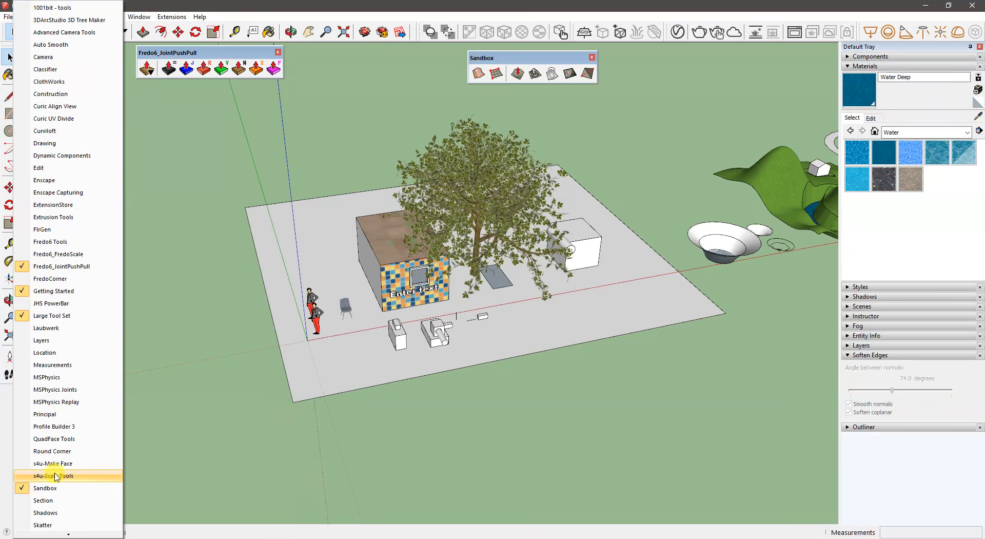
click(46, 95)
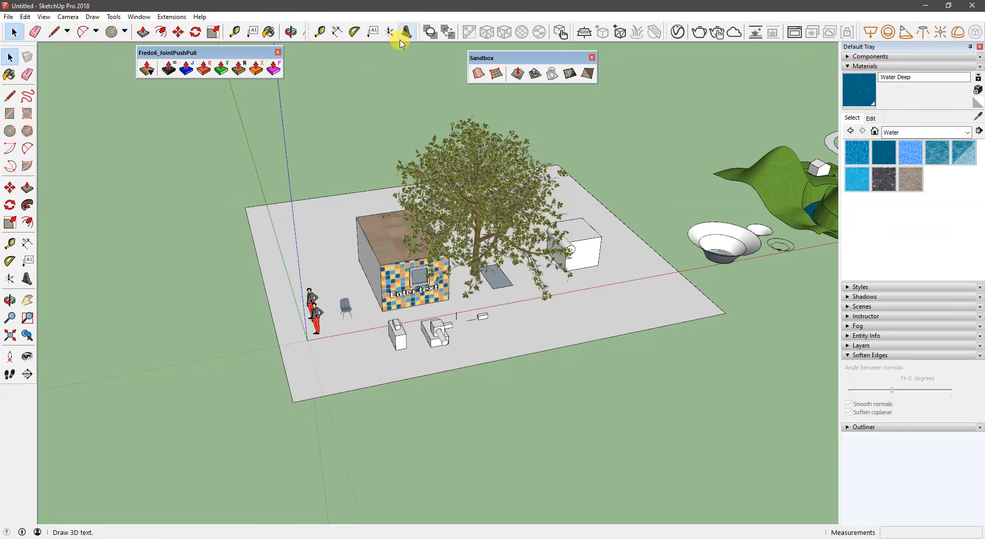
right_click(28, 414)
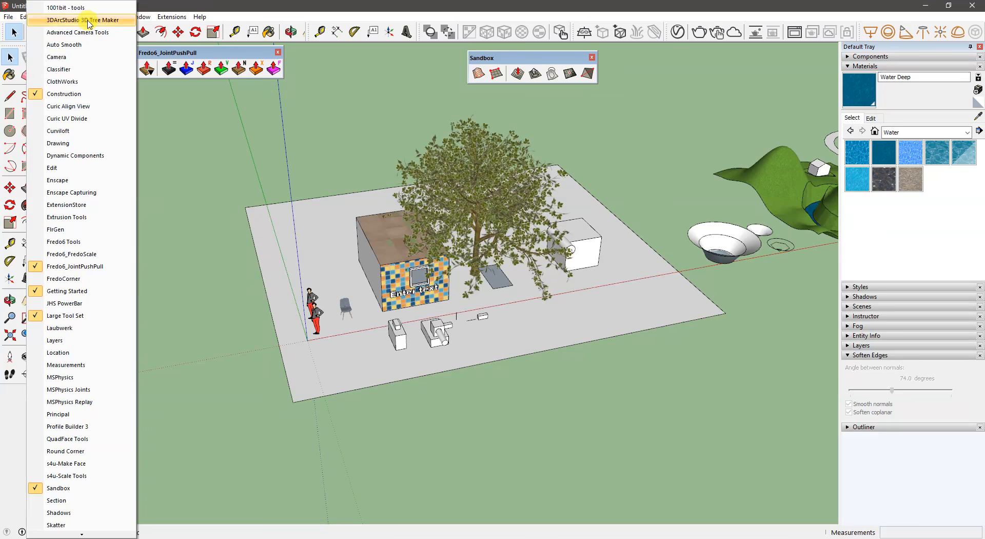
scroll(115, 430, down, 1)
scroll(115, 431, down, 2)
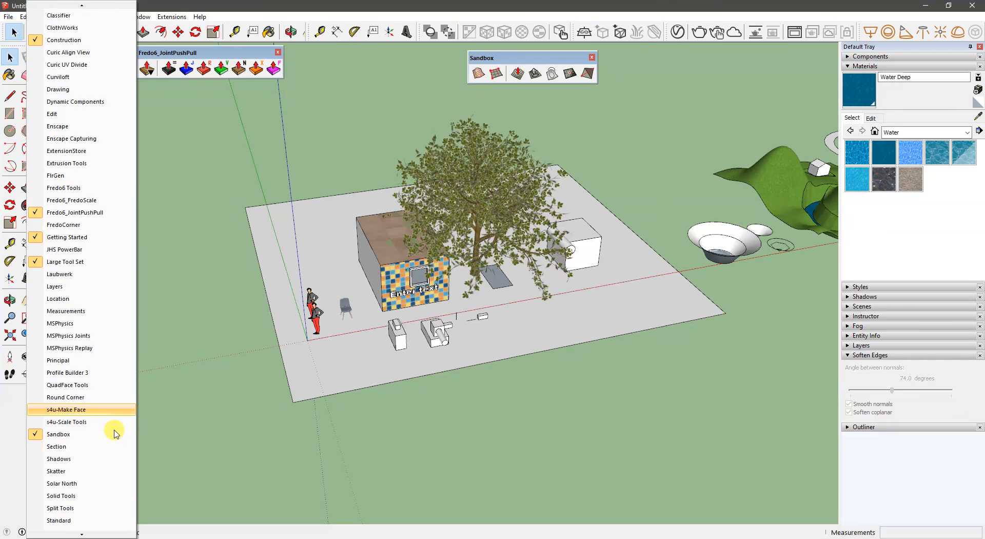
click(196, 242)
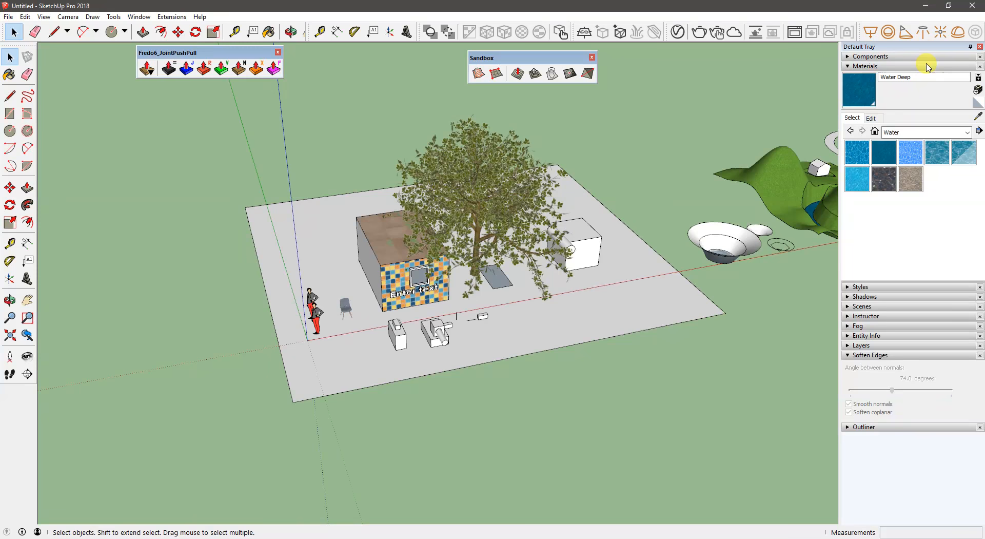
middle_drag(248, 165, 319, 152)
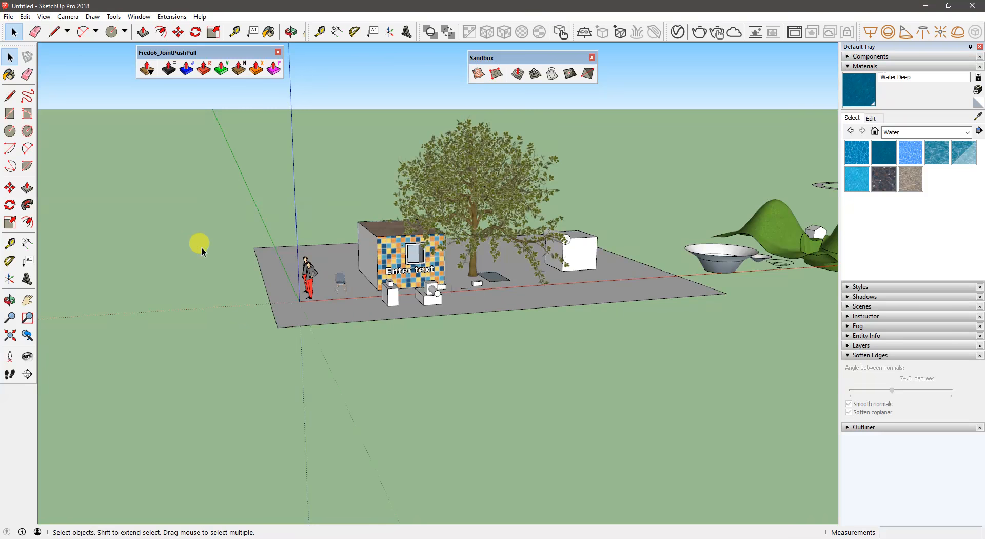
middle_drag(225, 217, 272, 225)
scroll(366, 205, up, 6)
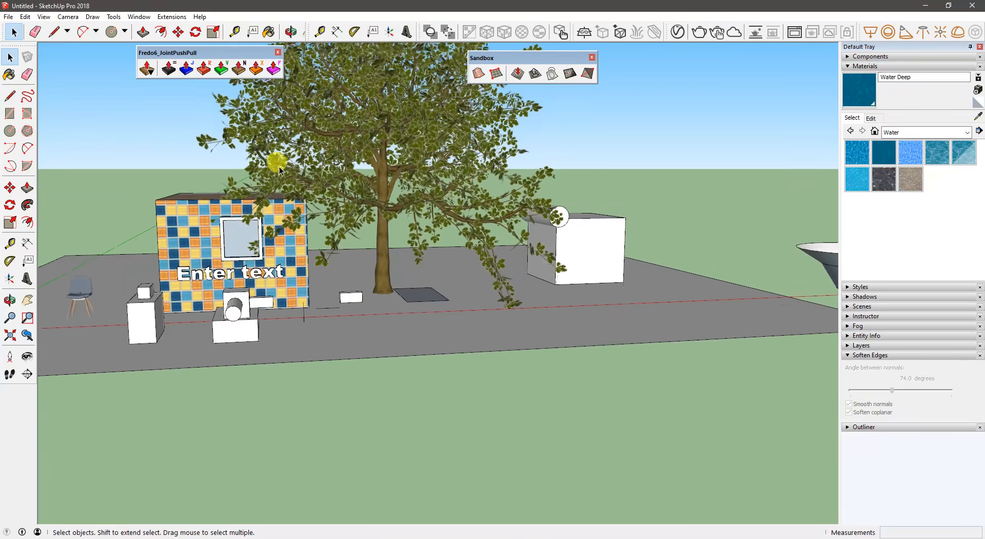
scroll(347, 159, up, 6)
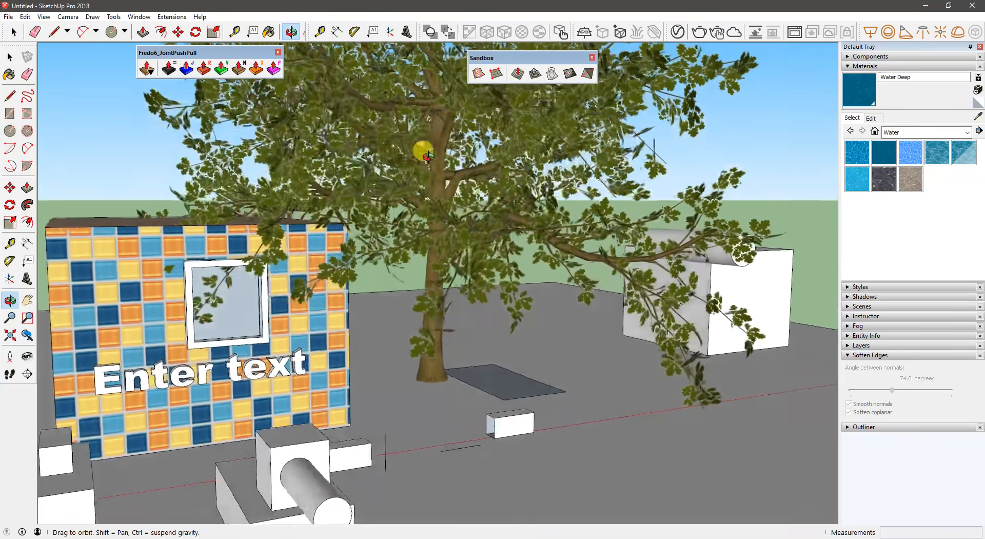
drag(428, 155, 446, 124)
key(space)
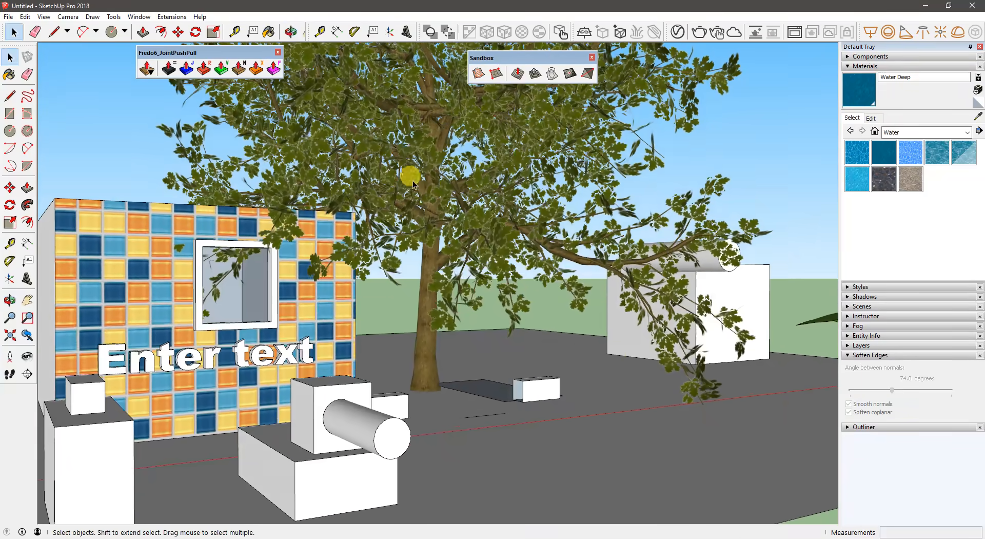
middle_drag(402, 184, 365, 203)
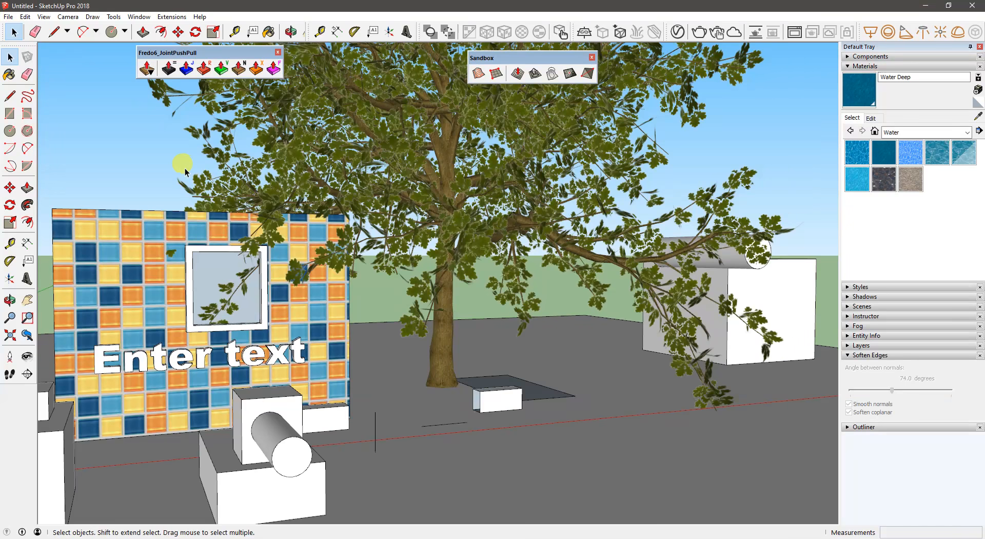